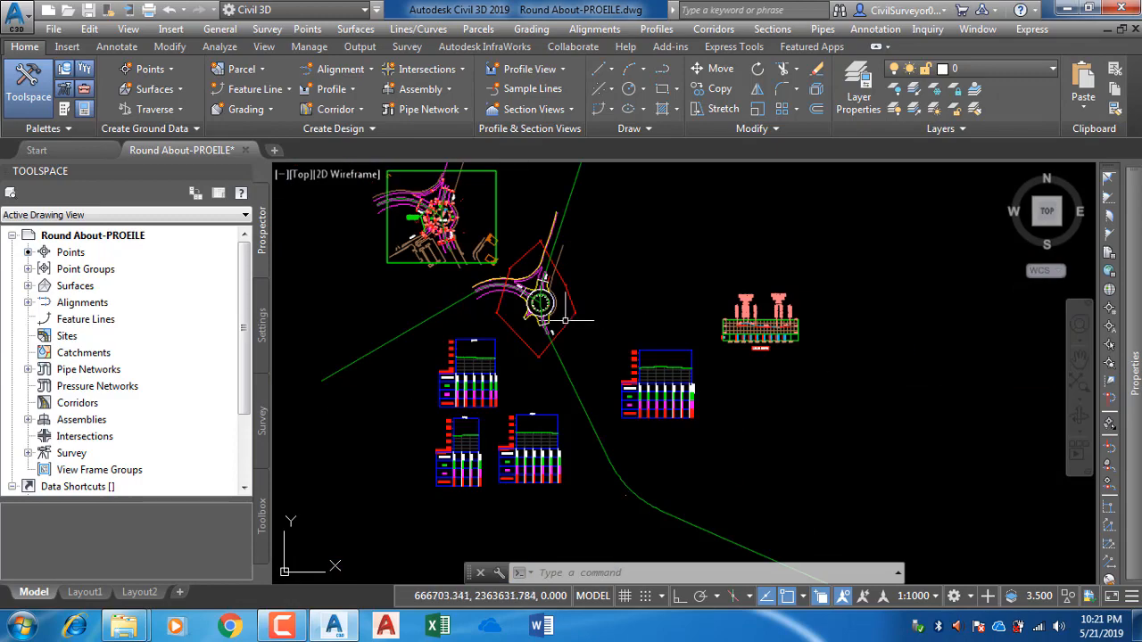
# Step: Examine the roundabout's circular alignment with its stationing, along with the surrounding profile views
pyautogui.scroll(3, 594, 409)
pyautogui.scroll(-2, 504, 303)
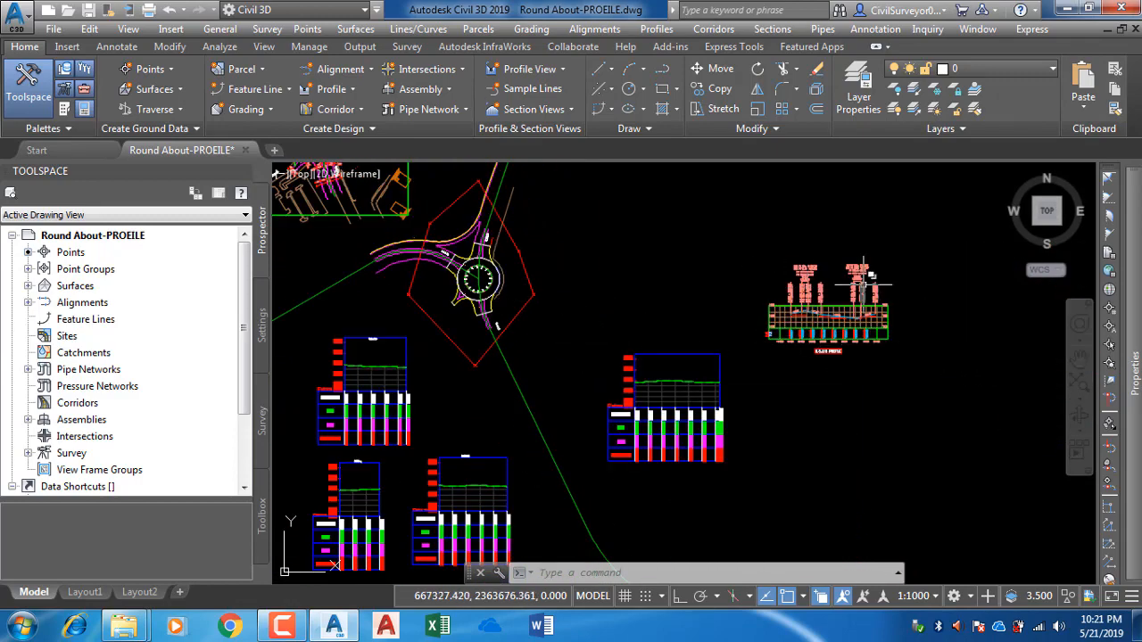
pyautogui.scroll(2, 862, 287)
pyautogui.scroll(-2, 862, 286)
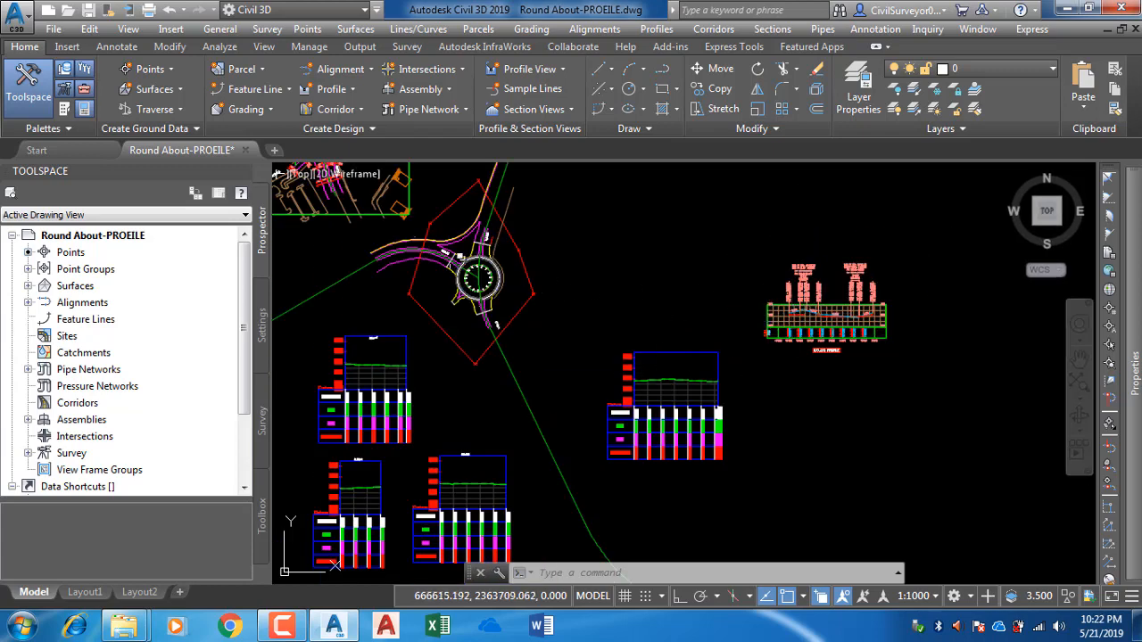
pyautogui.scroll(5, 450, 268)
pyautogui.scroll(2, 555, 264)
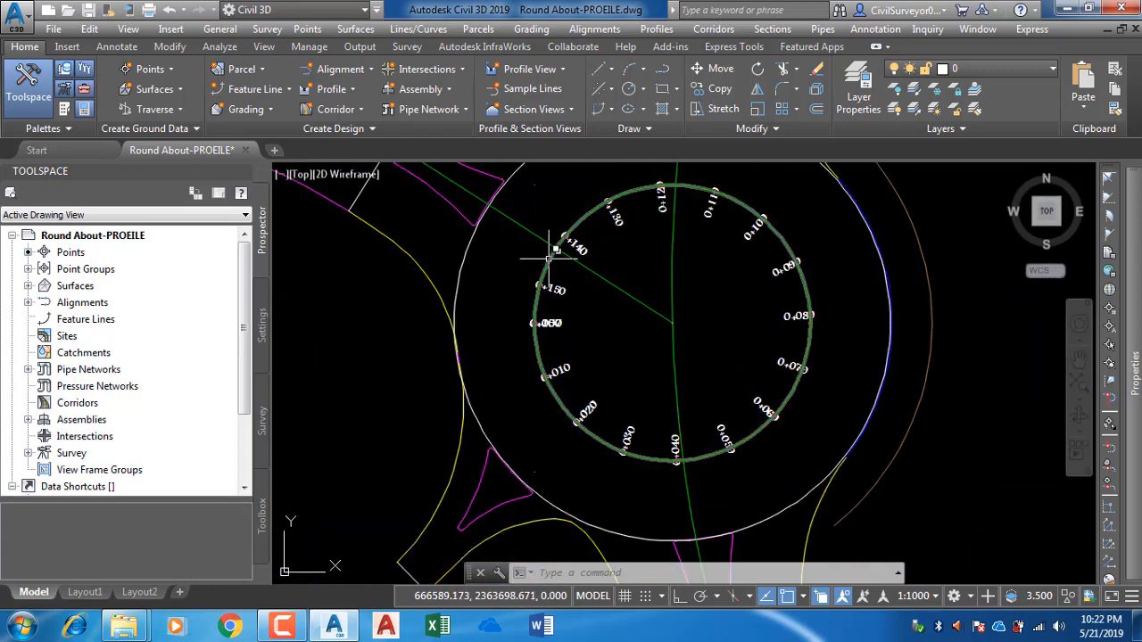
pyautogui.click(548, 255)
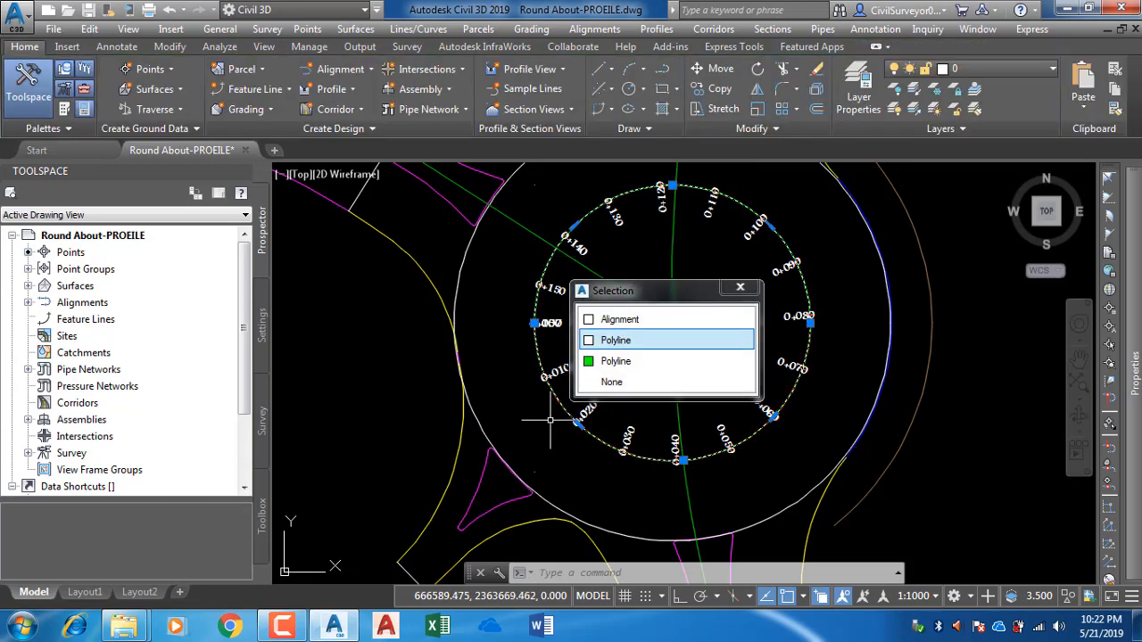
pyautogui.press('Escape')
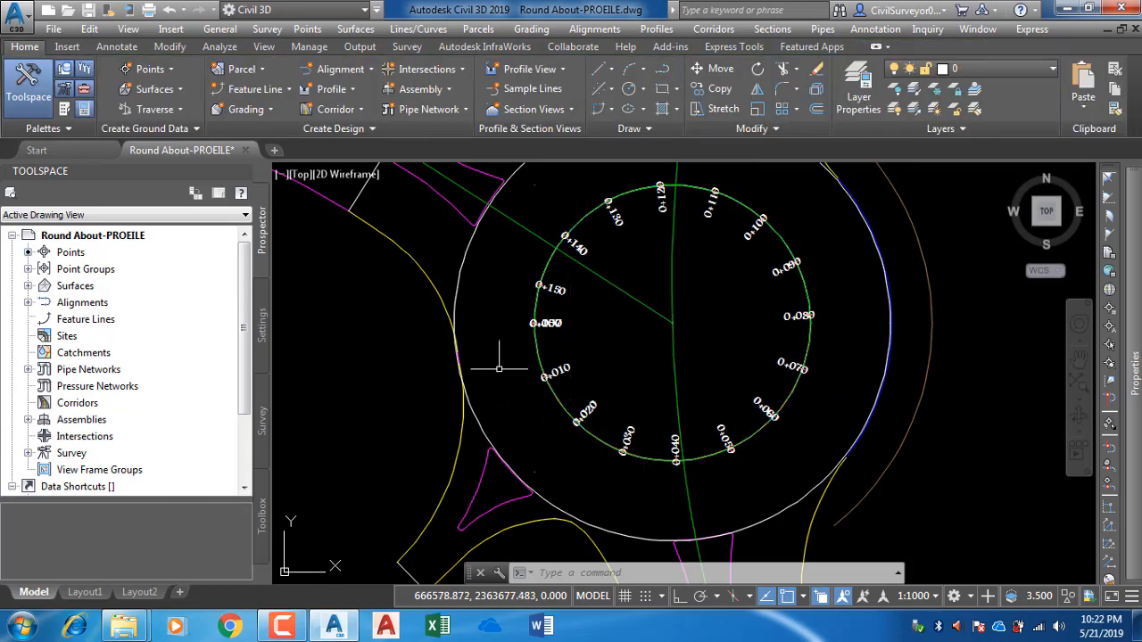
pyautogui.scroll(-3, 507, 340)
pyautogui.scroll(-3, 481, 335)
pyautogui.scroll(1, 777, 470)
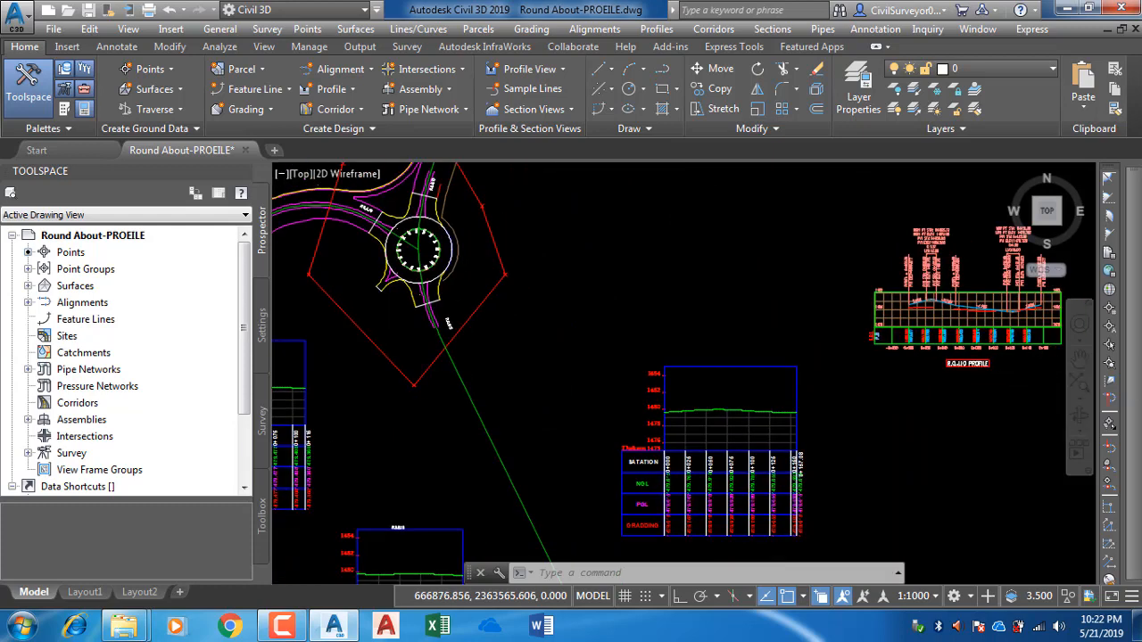
# Step: Examine the EG-ROUND profile view and the PVI stations and elevations on the R.O.J.10 reference profile
pyautogui.click(699, 367)
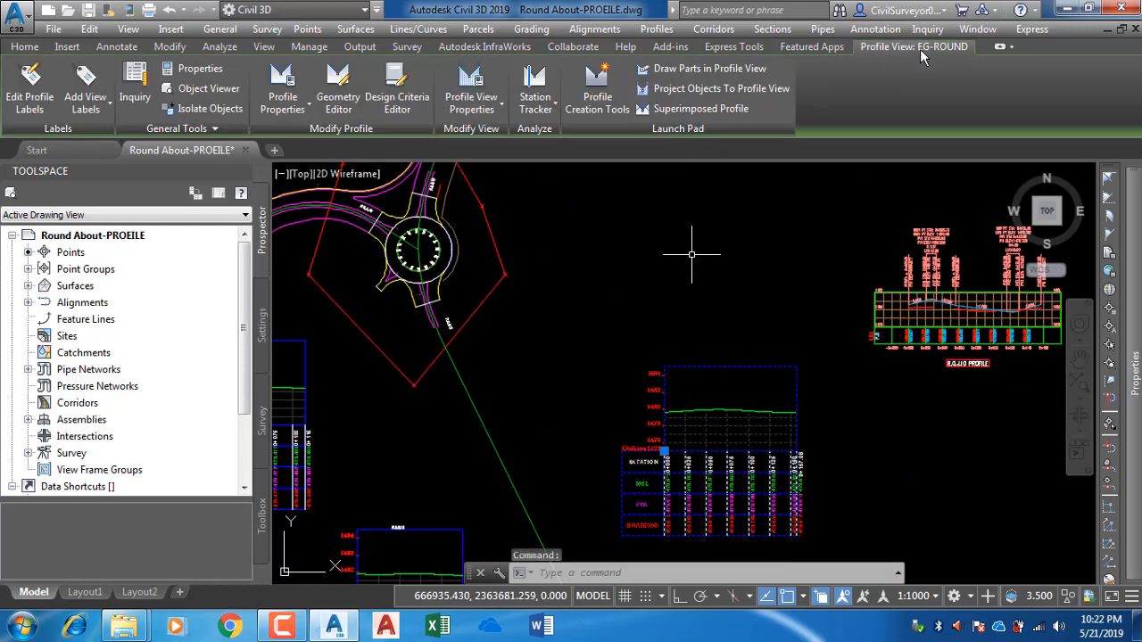
pyautogui.scroll(2, 684, 326)
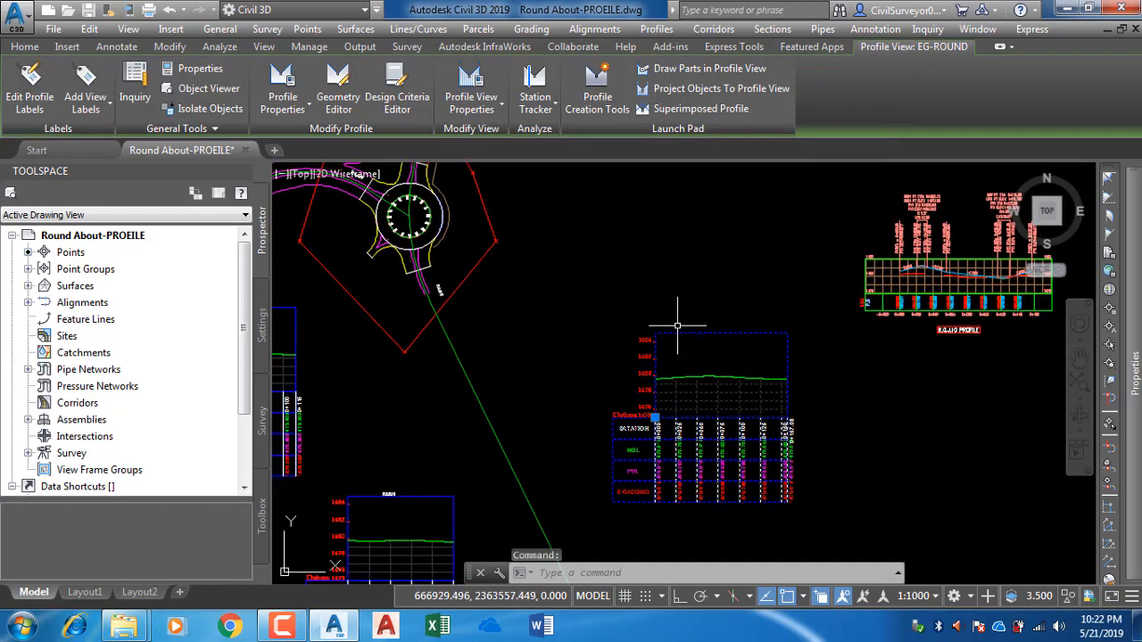
pyautogui.press('Escape')
pyautogui.scroll(-2, 705, 386)
pyautogui.scroll(5, 794, 267)
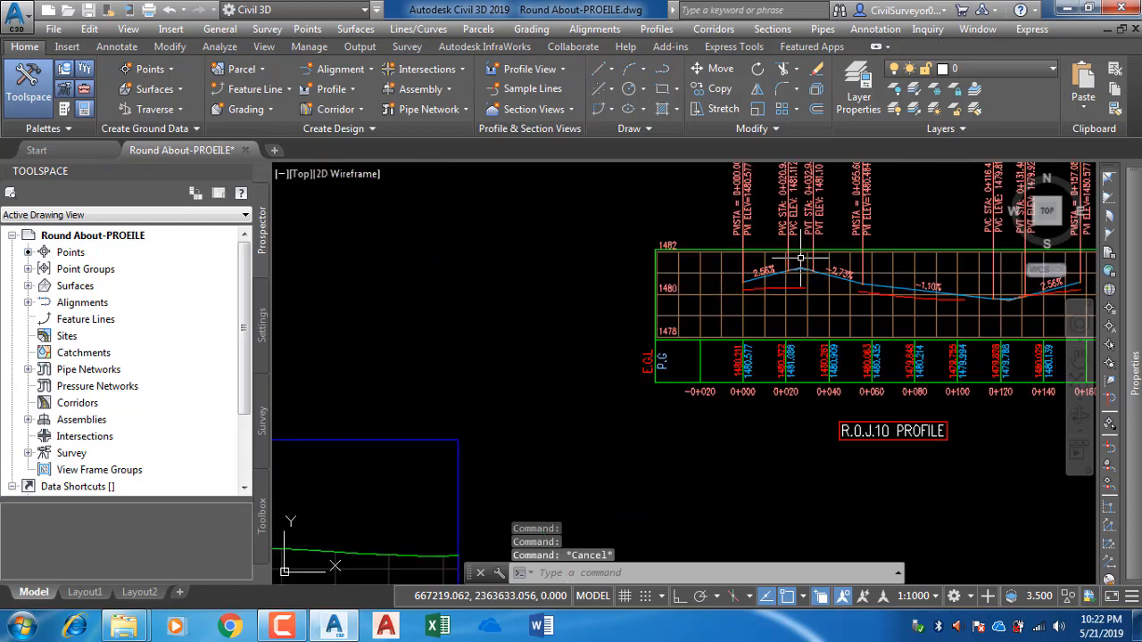
pyautogui.scroll(-2, 734, 332)
pyautogui.scroll(5, 759, 317)
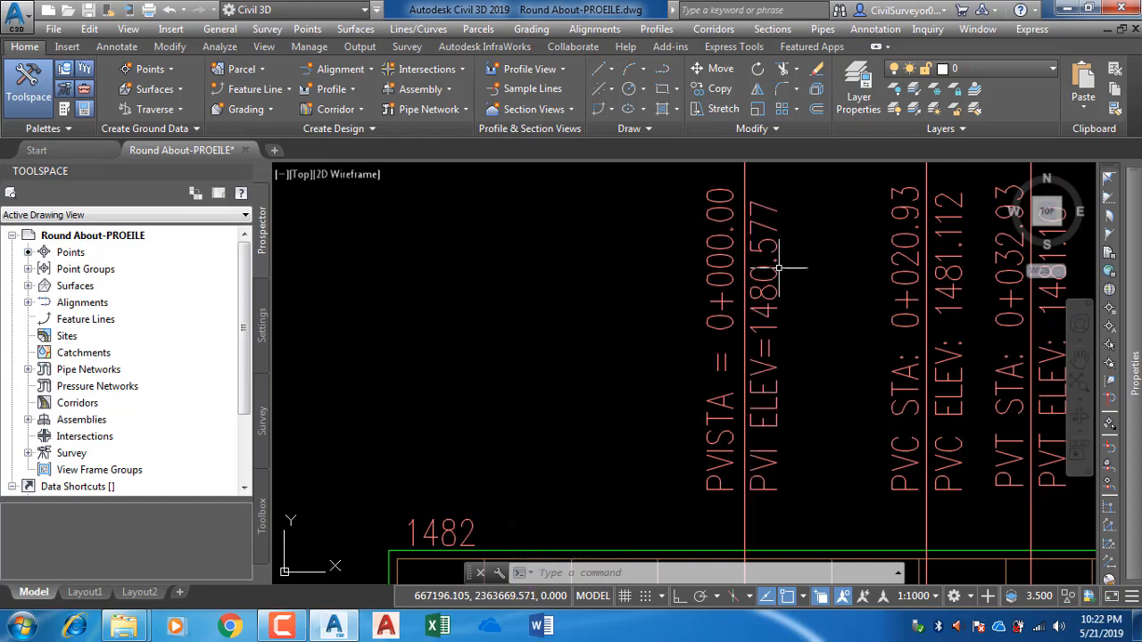
pyautogui.scroll(-5, 779, 246)
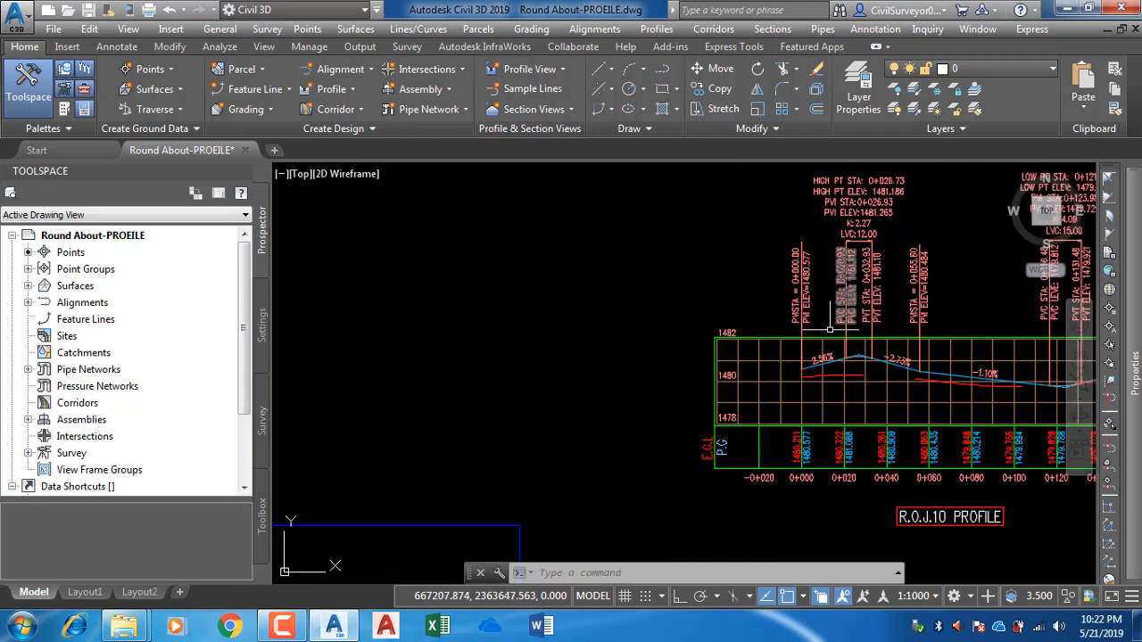
pyautogui.scroll(-3, 834, 351)
pyautogui.moveTo(601, 424); pyautogui.dragTo(726, 319, button='middle')
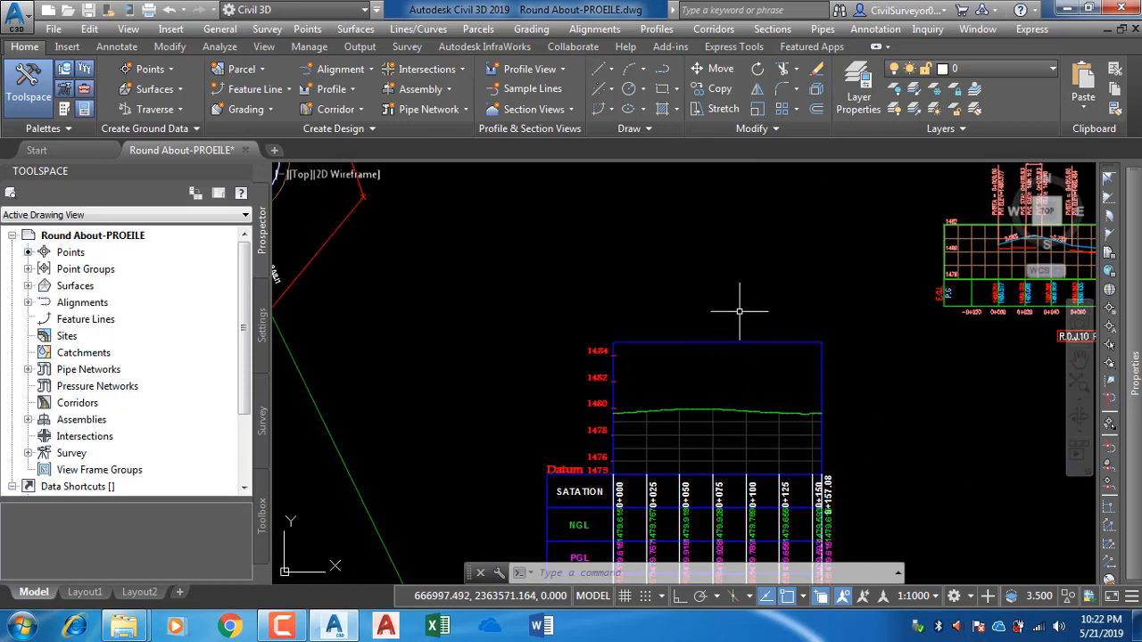
# Step: Start adding station elevation labels to the EG-ROUND profile view and try to enter station 0
pyautogui.click(744, 306)
pyautogui.click(695, 361)
pyautogui.moveTo(695, 360); pyautogui.dragTo(704, 301, button='middle')
pyautogui.click(85, 100)
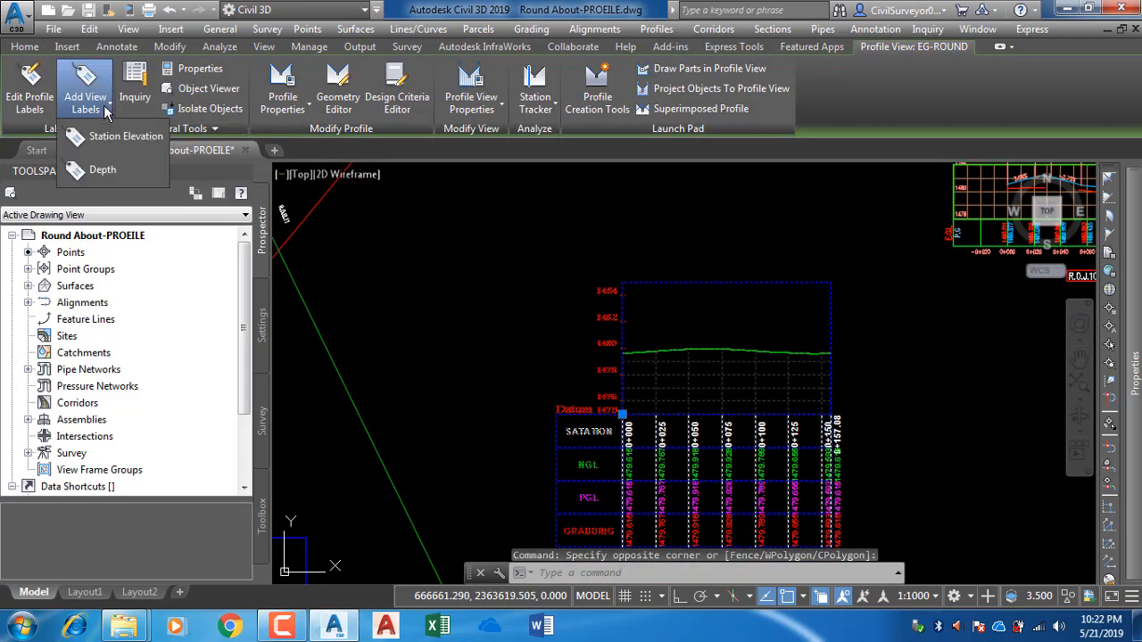
pyautogui.click(113, 146)
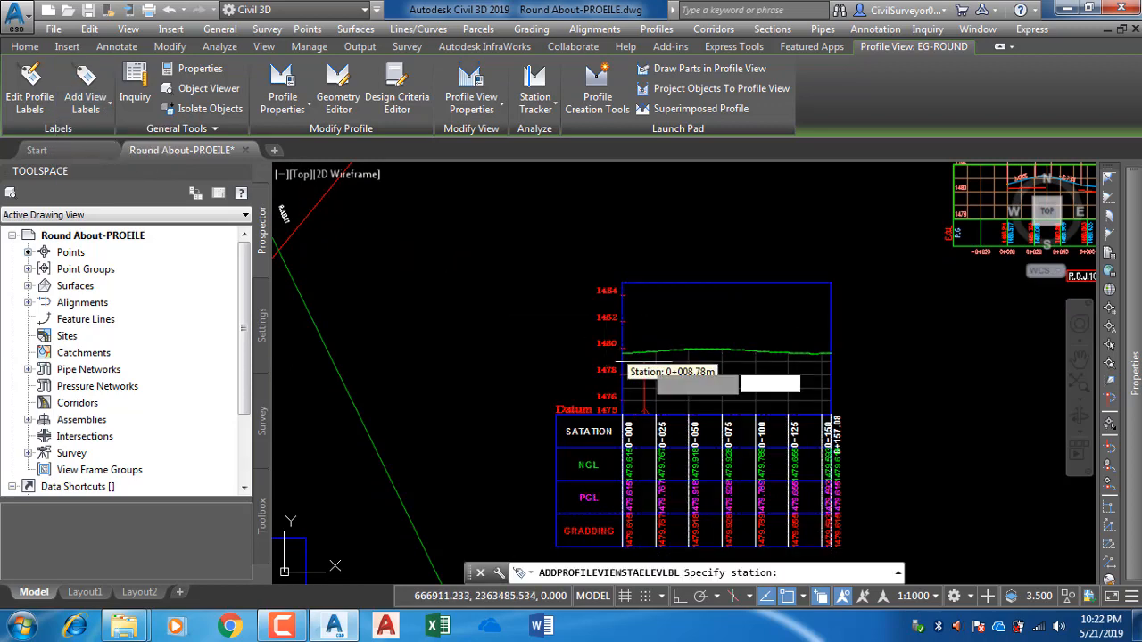
pyautogui.moveTo(616, 364)
pyautogui.mouseDown(button='middle')
pyautogui.moveTo(594, 326)
pyautogui.moveTo(532, 341)
pyautogui.mouseUp(button='middle')
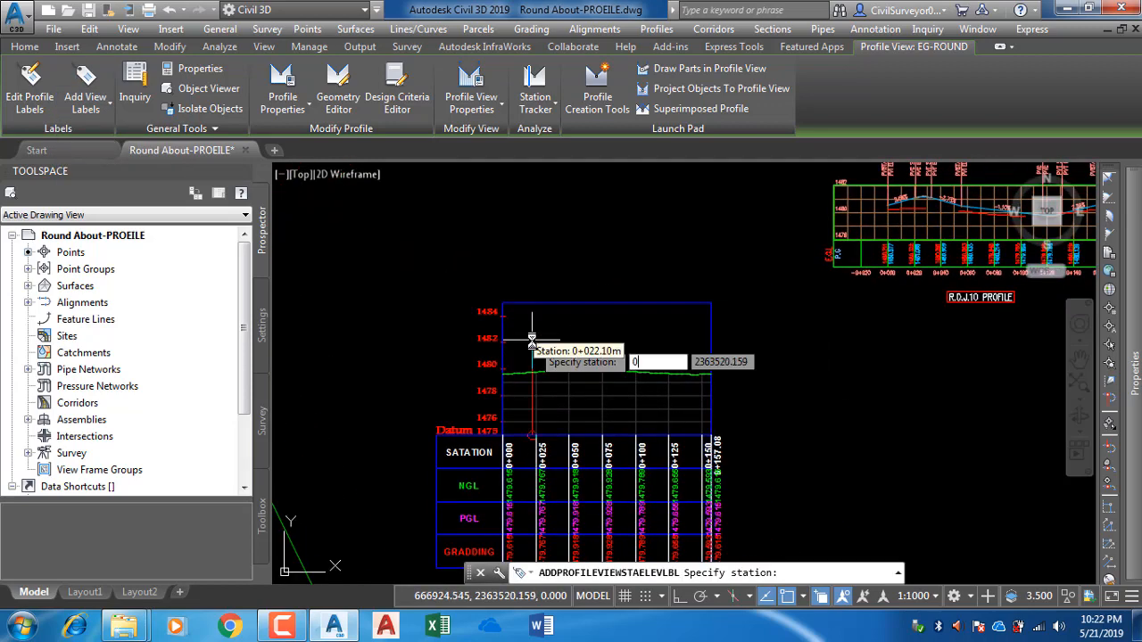
pyautogui.write('0')
pyautogui.press('Return')
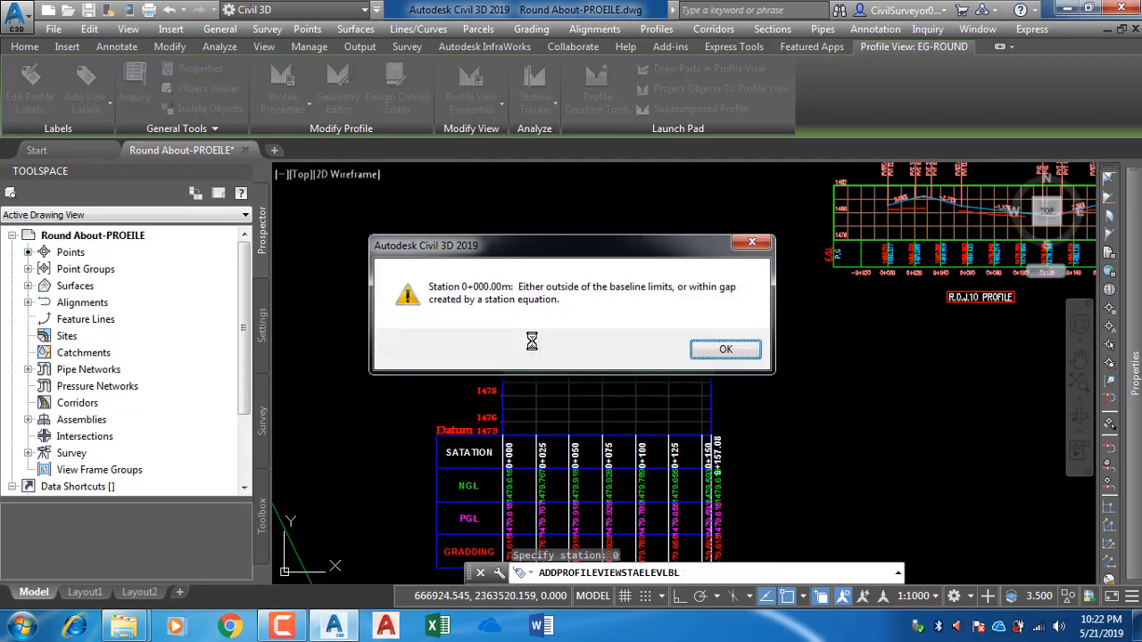
pyautogui.click(721, 352)
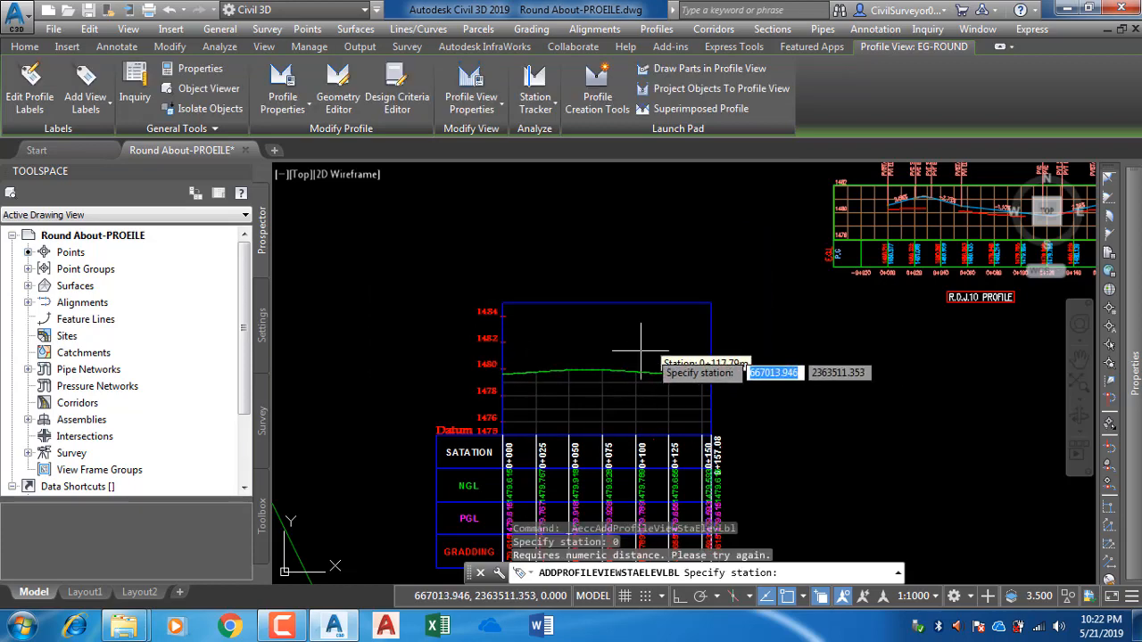
# Step: Place a station elevation label at the start of the EG-ROUND profile view with elevation 1480.577
pyautogui.scroll(4, 482, 381)
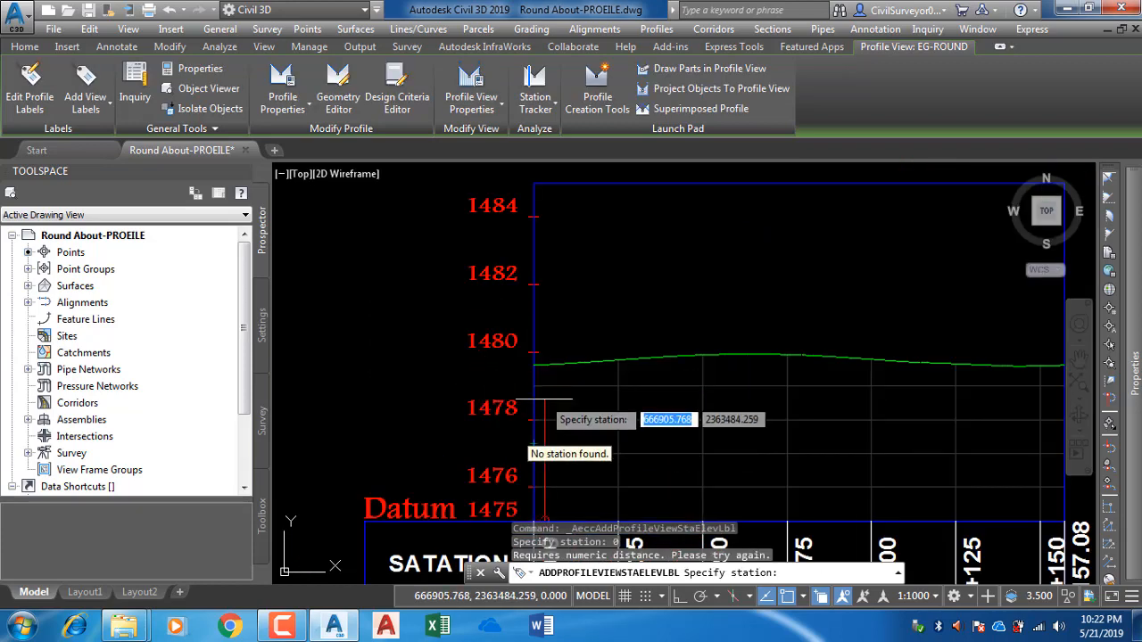
pyautogui.click(533, 364)
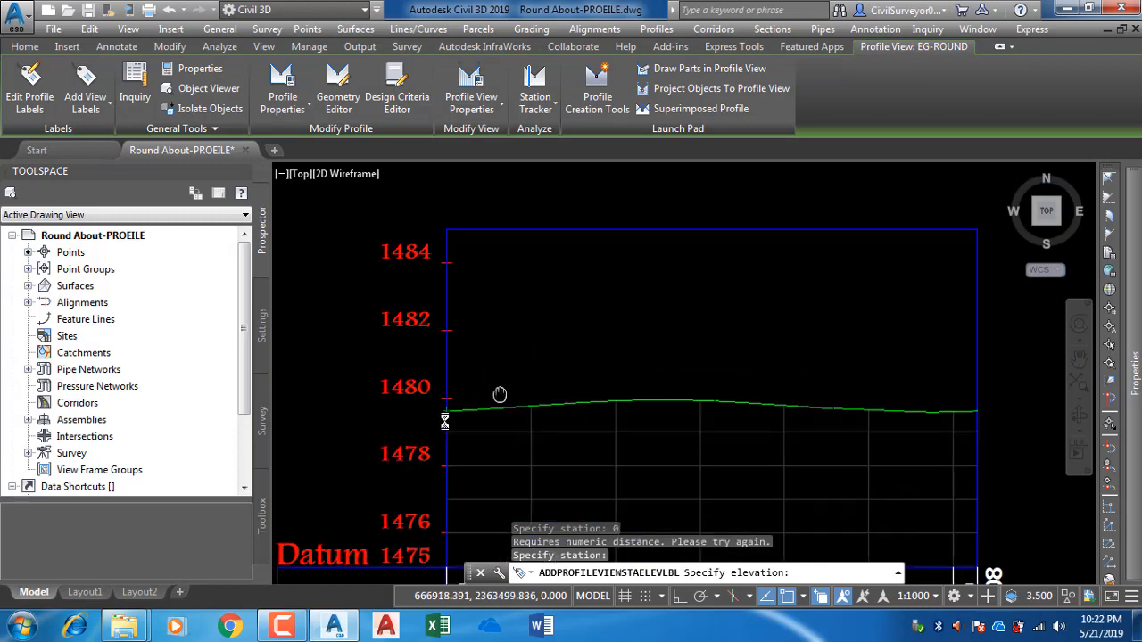
pyautogui.scroll(-5, 500, 395)
pyautogui.scroll(6, 753, 293)
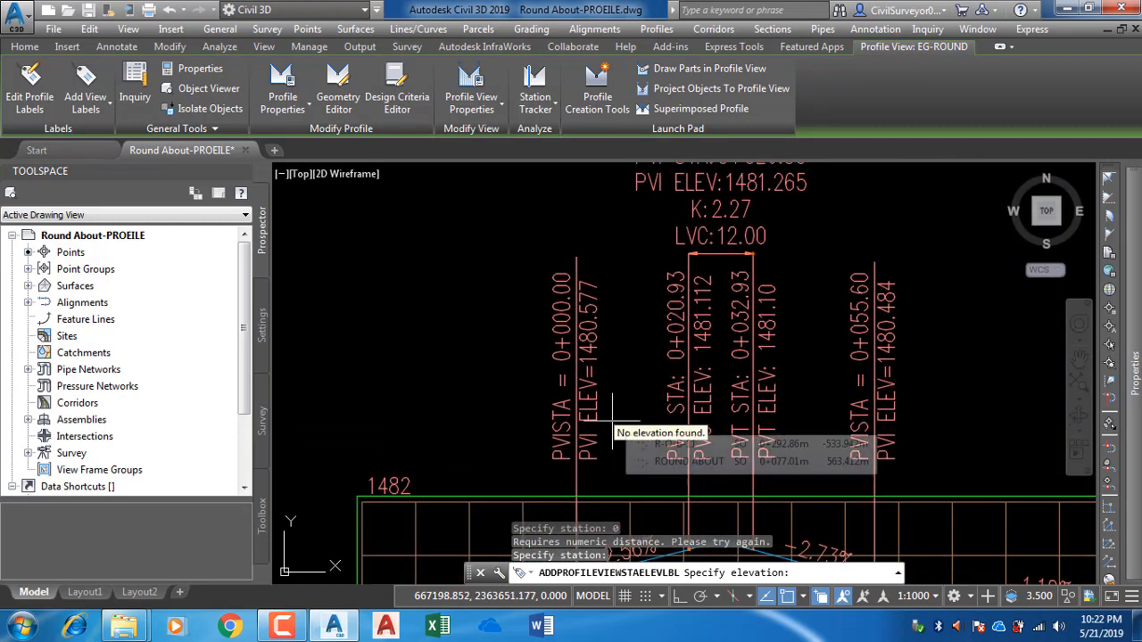
pyautogui.write('1480.577')
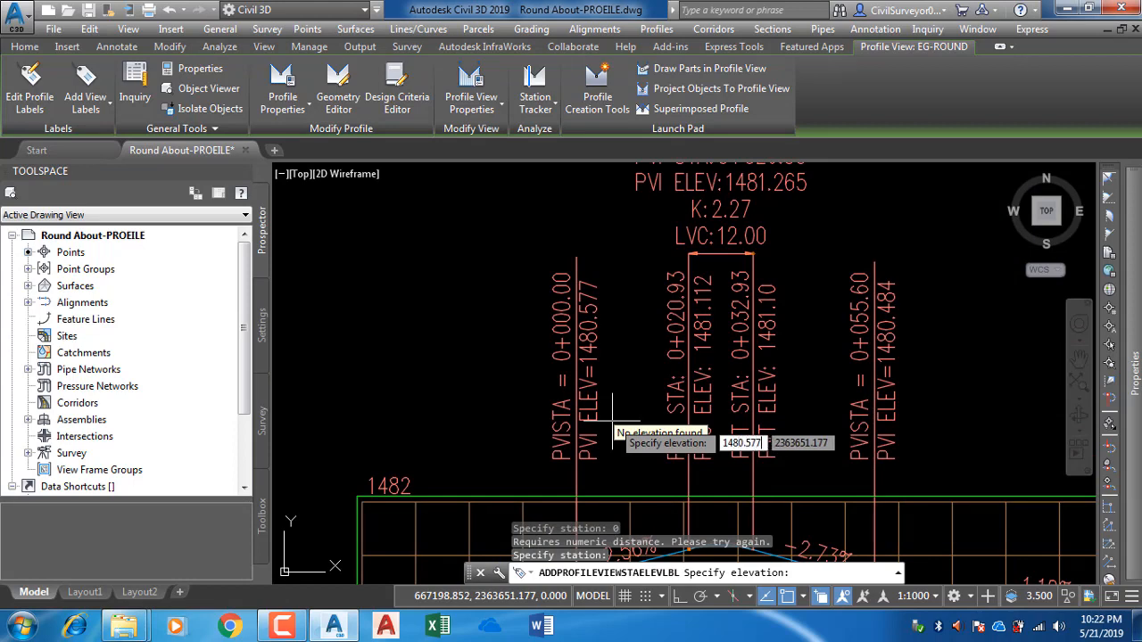
pyautogui.press('Return')
pyautogui.scroll(-6, 758, 374)
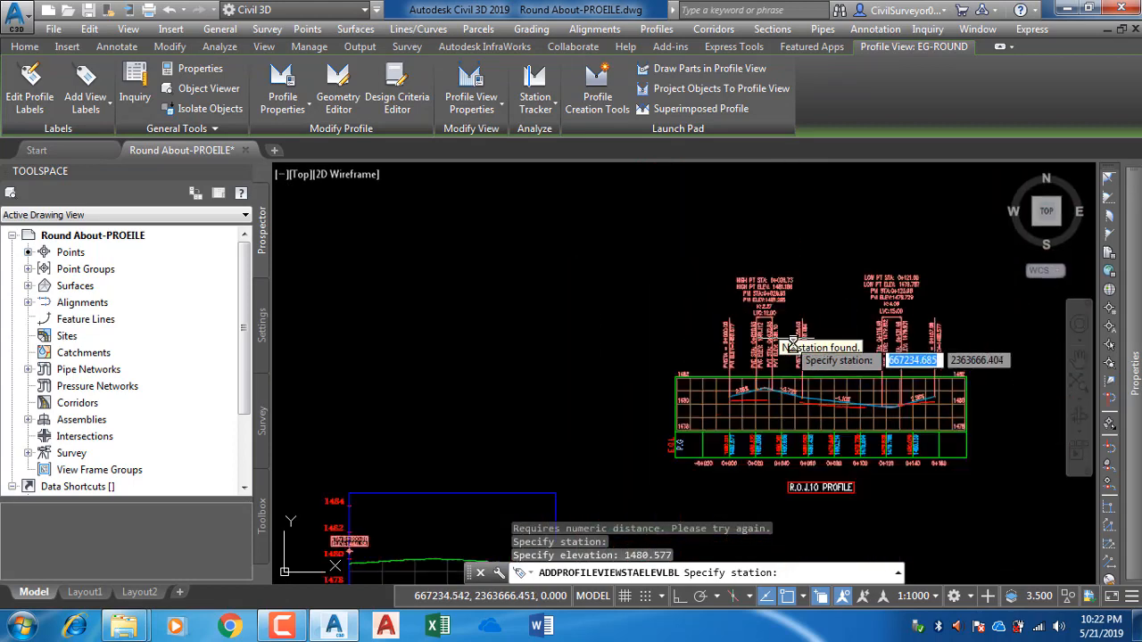
pyautogui.scroll(6, 625, 432)
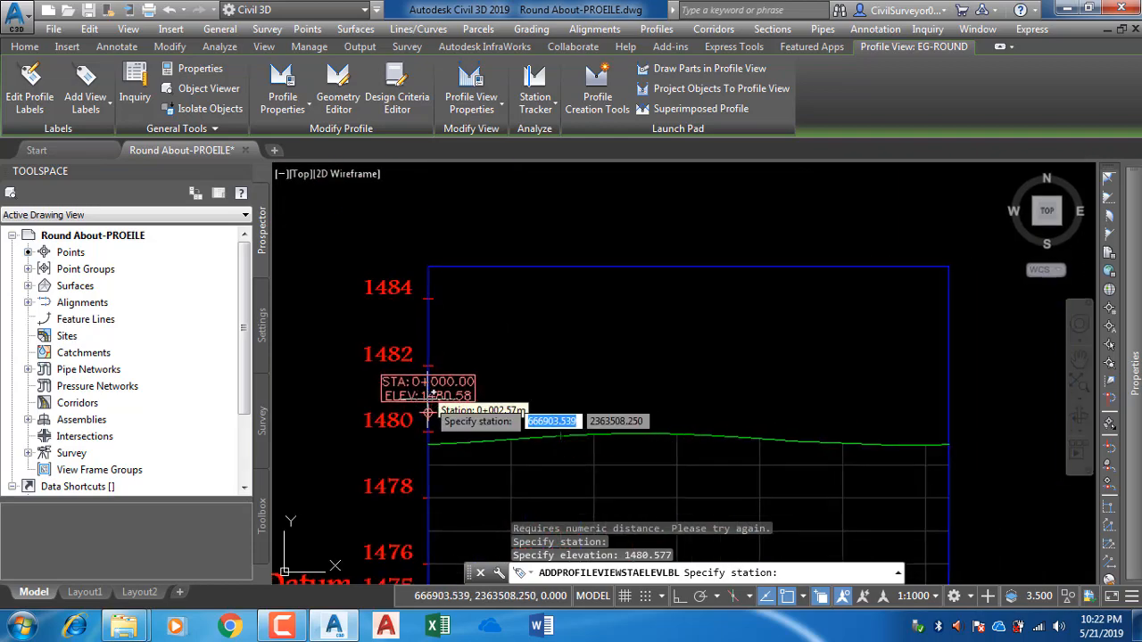
# Step: Add a station elevation label at station 26.93 with elevation 1481.265, matching the reference profile's first crest PVI
pyautogui.scroll(-3, 500, 392)
pyautogui.scroll(-3, 508, 415)
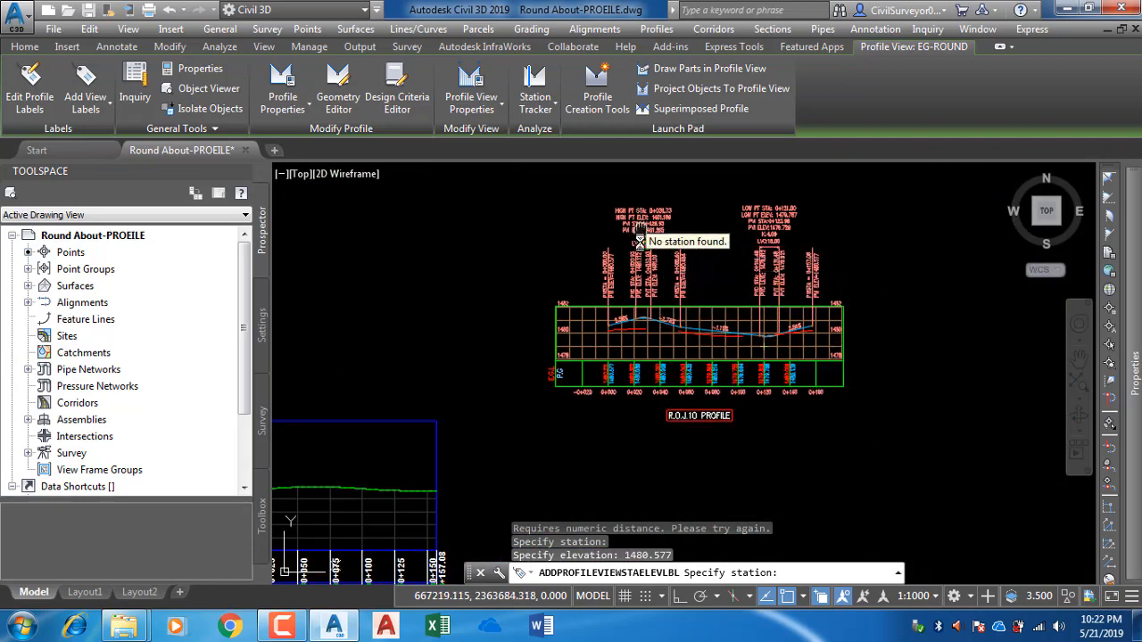
pyautogui.scroll(4, 661, 268)
pyautogui.moveTo(642, 274)
pyautogui.mouseDown(button='middle')
pyautogui.moveTo(640, 316)
pyautogui.moveTo(604, 334)
pyautogui.mouseUp(button='middle')
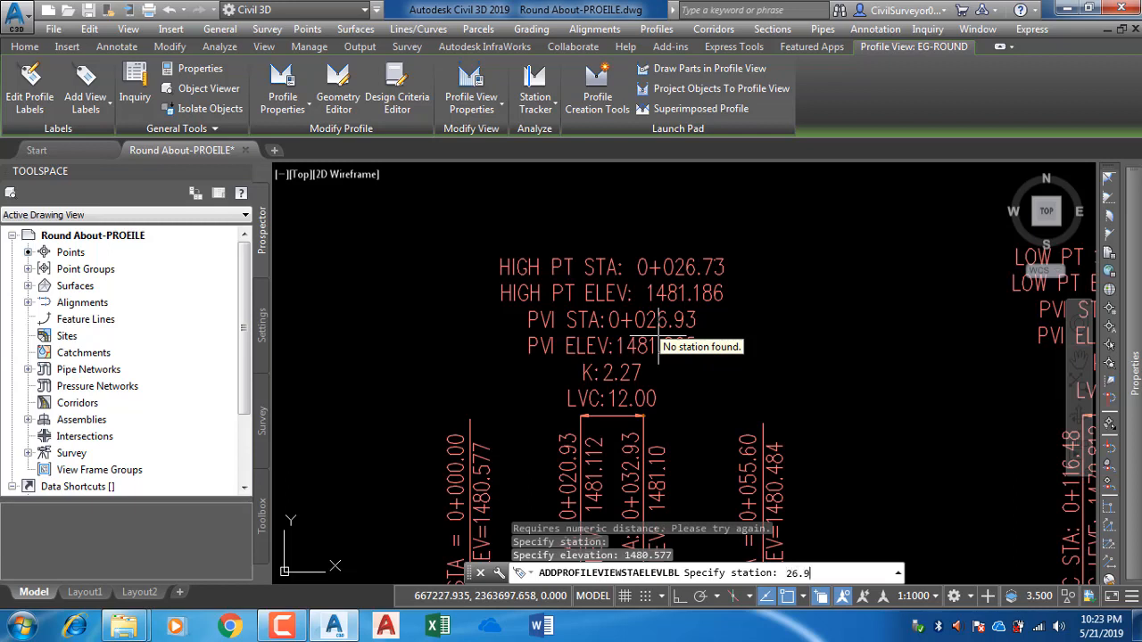
pyautogui.press('Return')
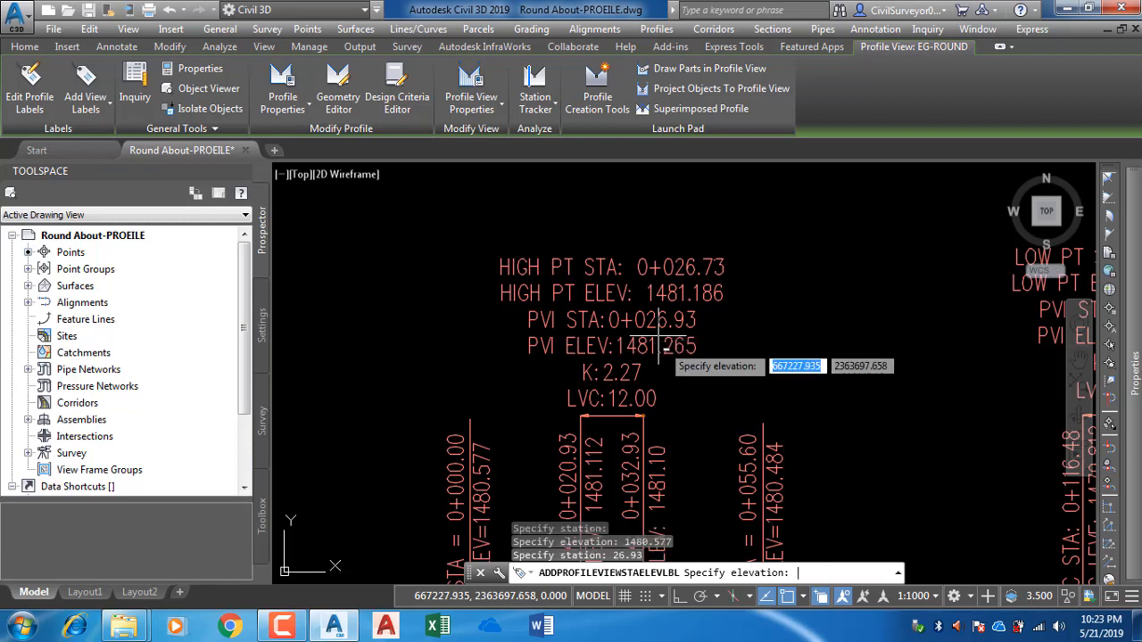
pyautogui.write('1481.265')
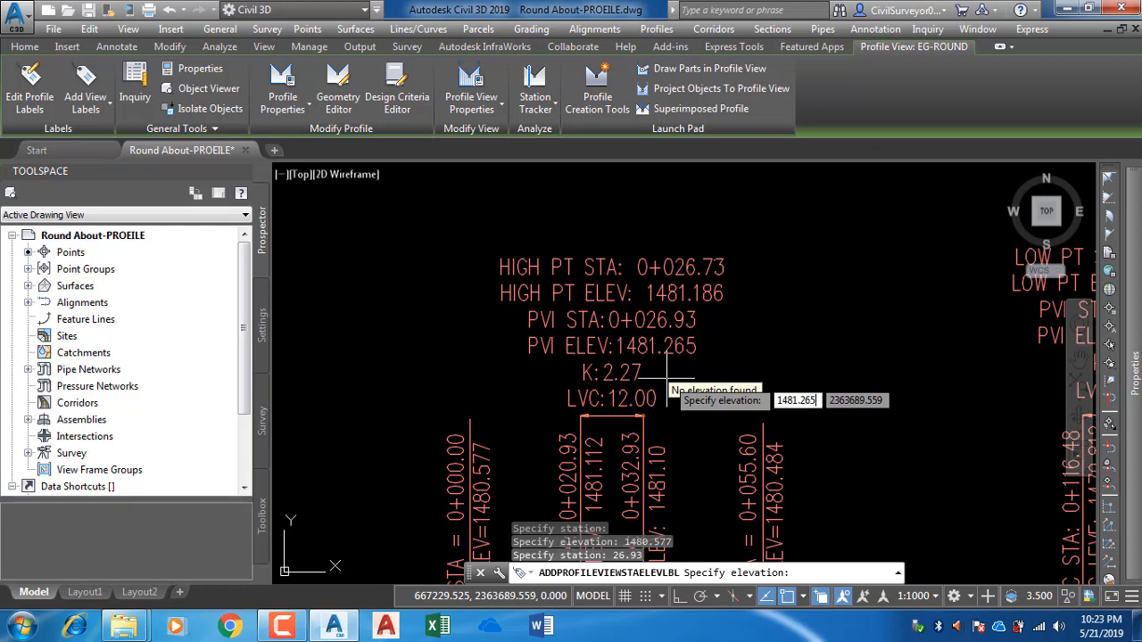
pyautogui.press('Return')
pyautogui.scroll(-8, 687, 337)
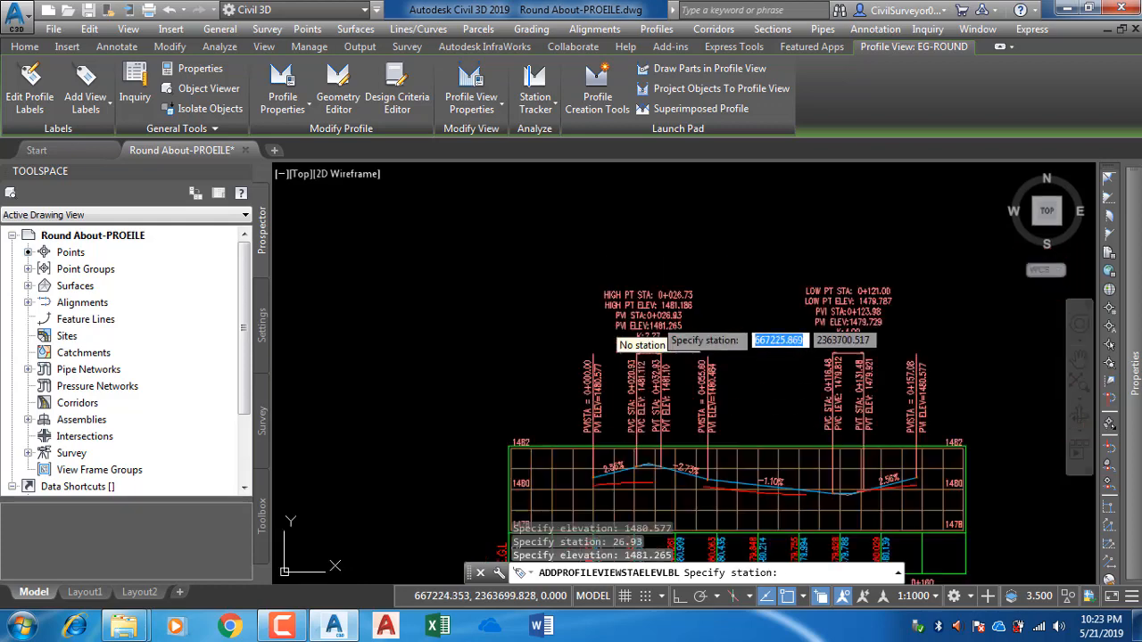
# Step: Add a station elevation label at station 55.60 with elevation 1480.484, matching the reference profile's PVI between the two vertical curves
pyautogui.scroll(5, 571, 412)
pyautogui.scroll(-5, 558, 412)
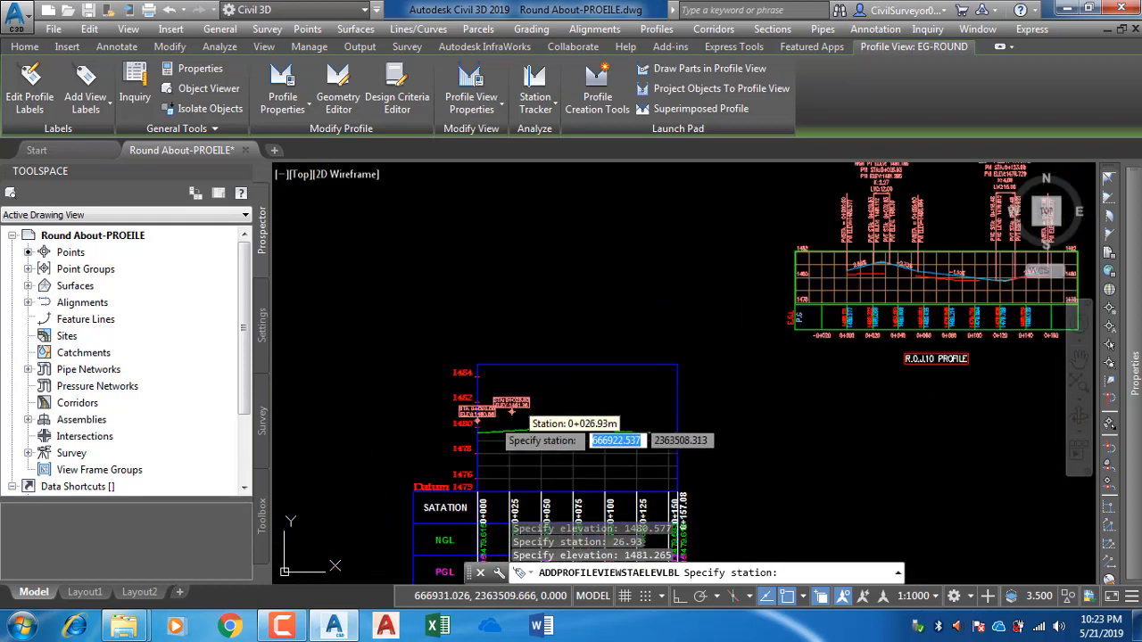
pyautogui.scroll(8, 625, 356)
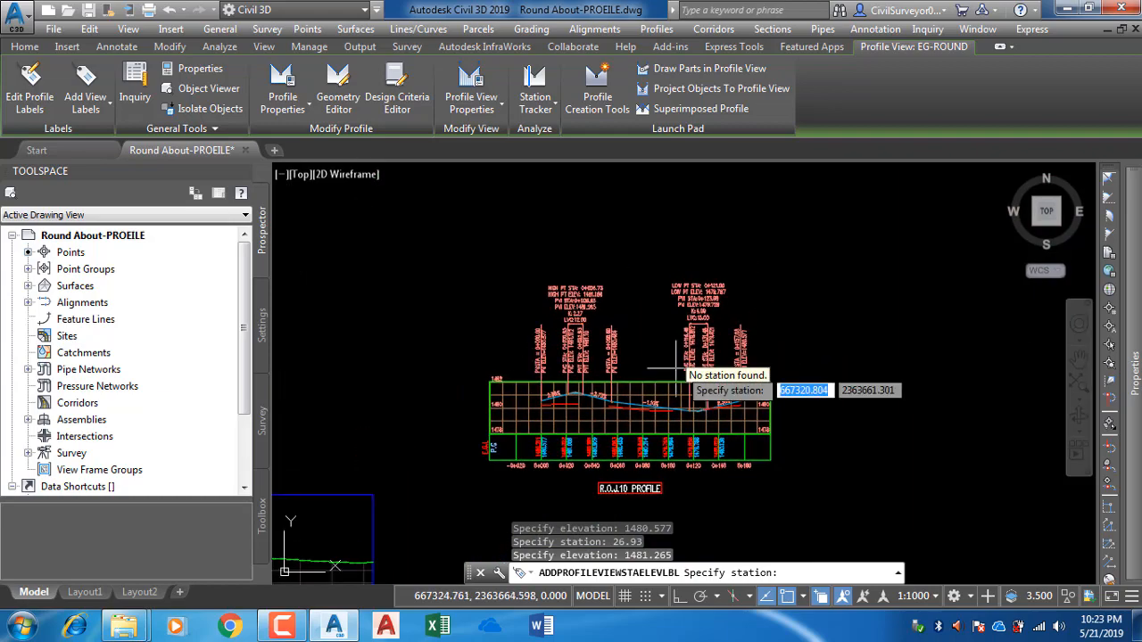
pyautogui.scroll(-8, 616, 356)
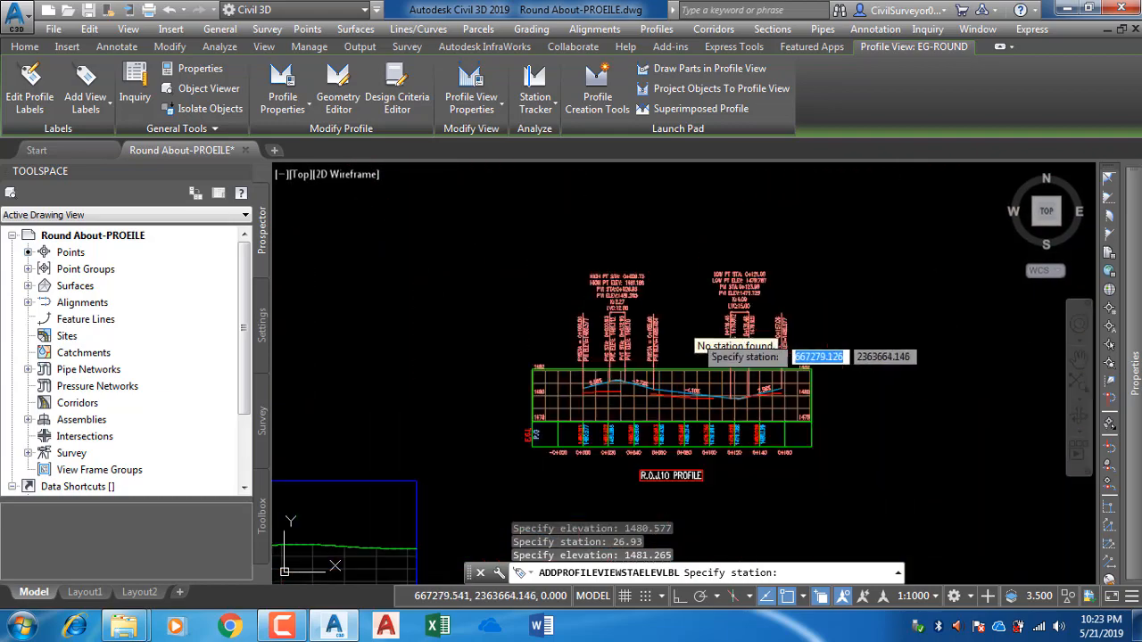
pyautogui.moveTo(691, 339); pyautogui.dragTo(836, 319, button='middle')
pyautogui.scroll(7, 754, 364)
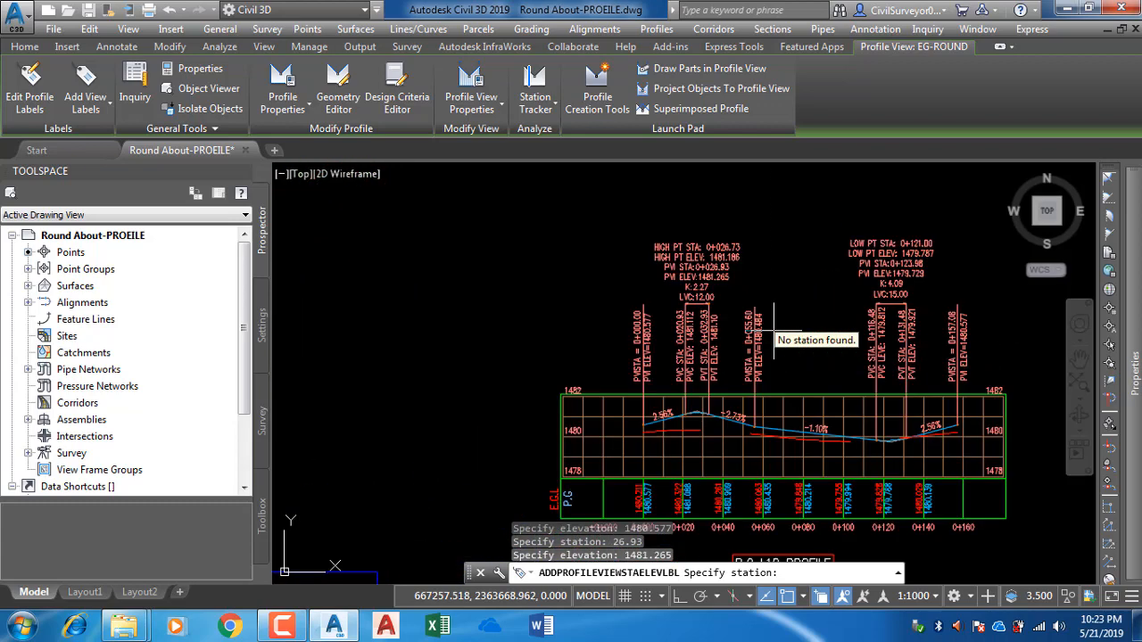
pyautogui.moveTo(759, 361)
pyautogui.mouseDown(button='middle')
pyautogui.moveTo(747, 360)
pyautogui.moveTo(768, 342)
pyautogui.mouseUp(button='middle')
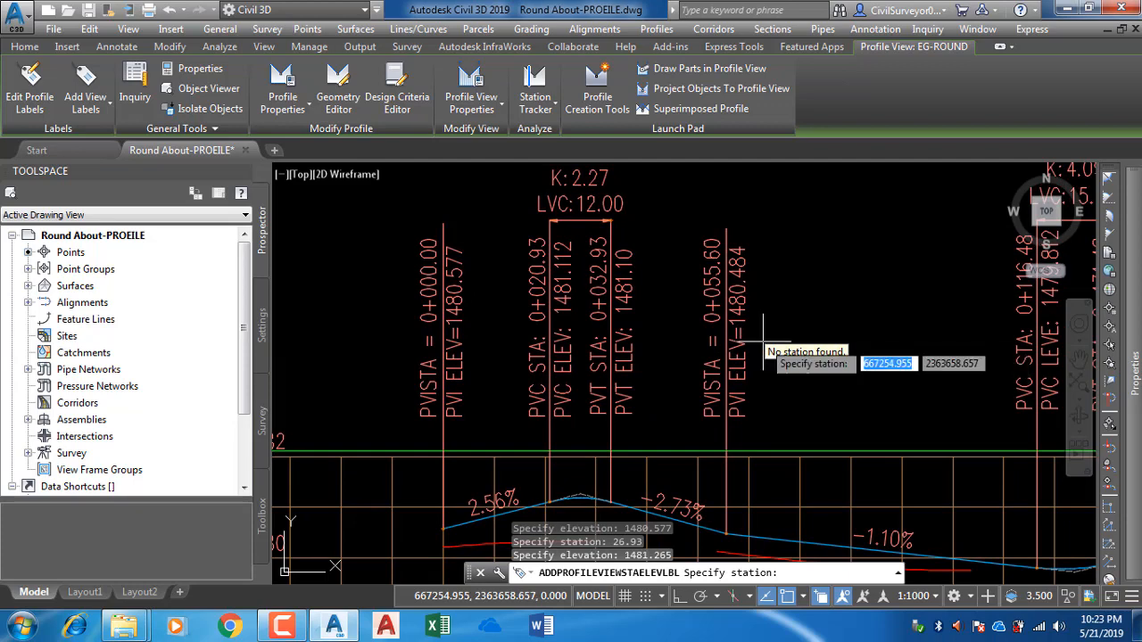
pyautogui.write('55.60')
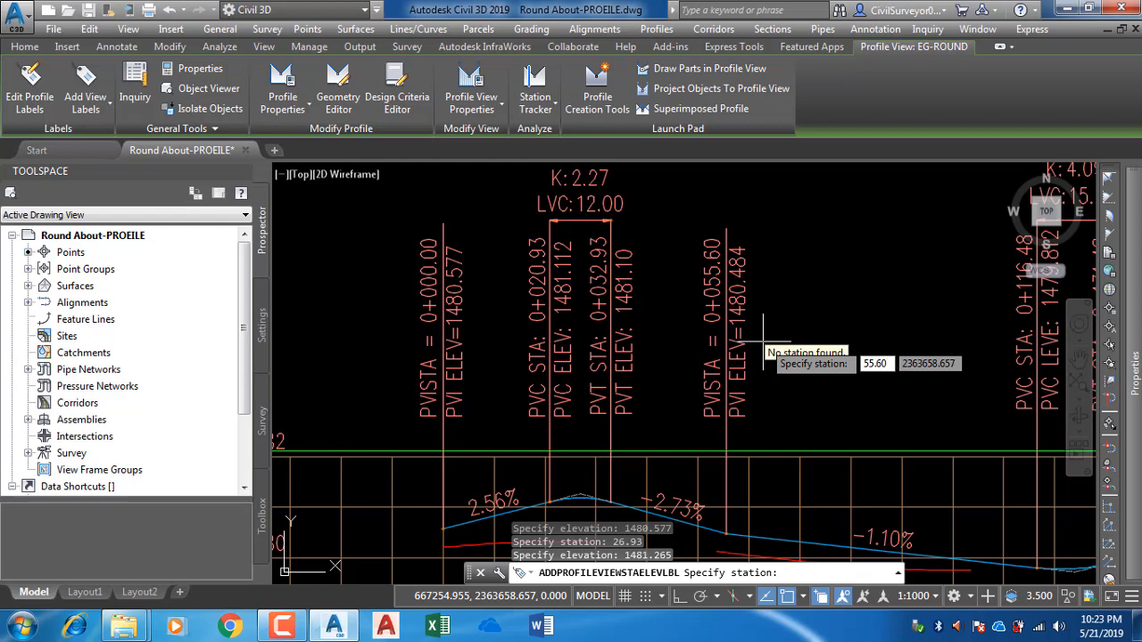
pyautogui.press('Return')
pyautogui.write('1480.484')
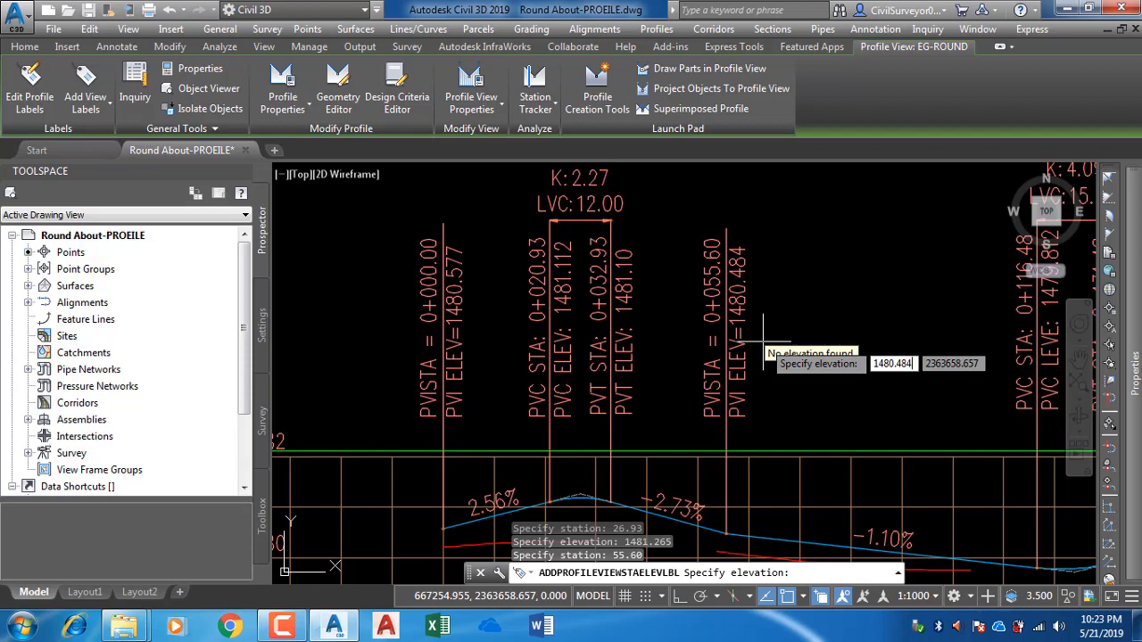
pyautogui.press('Return')
# Step: Add a station elevation label at station 123.98 with elevation 1479.729, matching the reference profile's low-point curve PVI
pyautogui.scroll(-4, 740, 341)
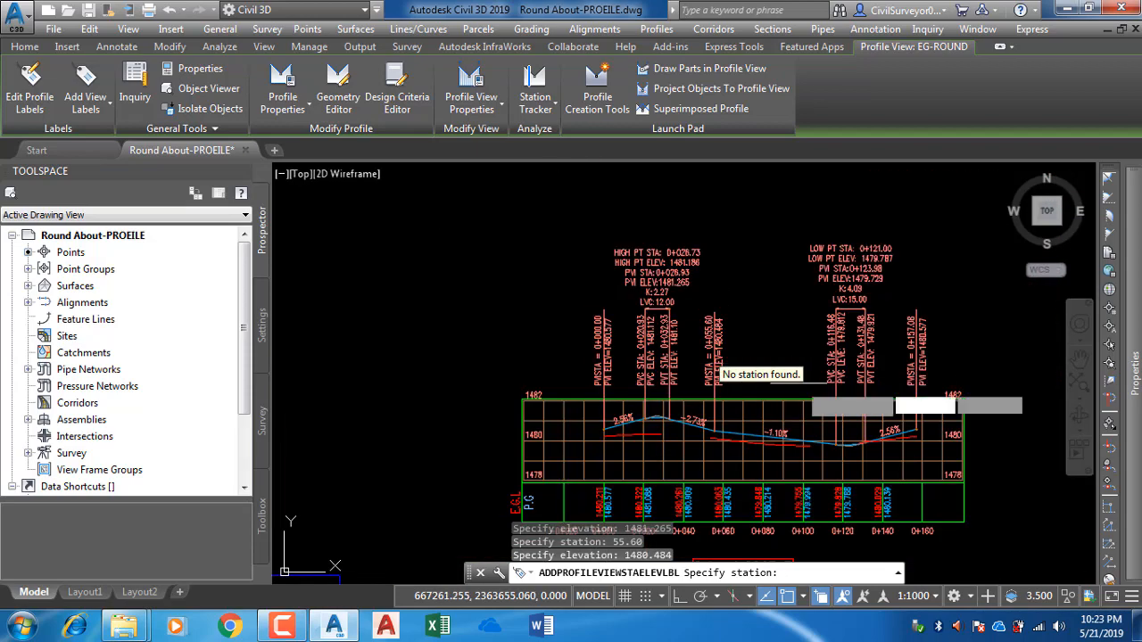
pyautogui.scroll(1, 785, 366)
pyautogui.scroll(5, 747, 287)
pyautogui.moveTo(758, 318); pyautogui.dragTo(724, 332, button='middle')
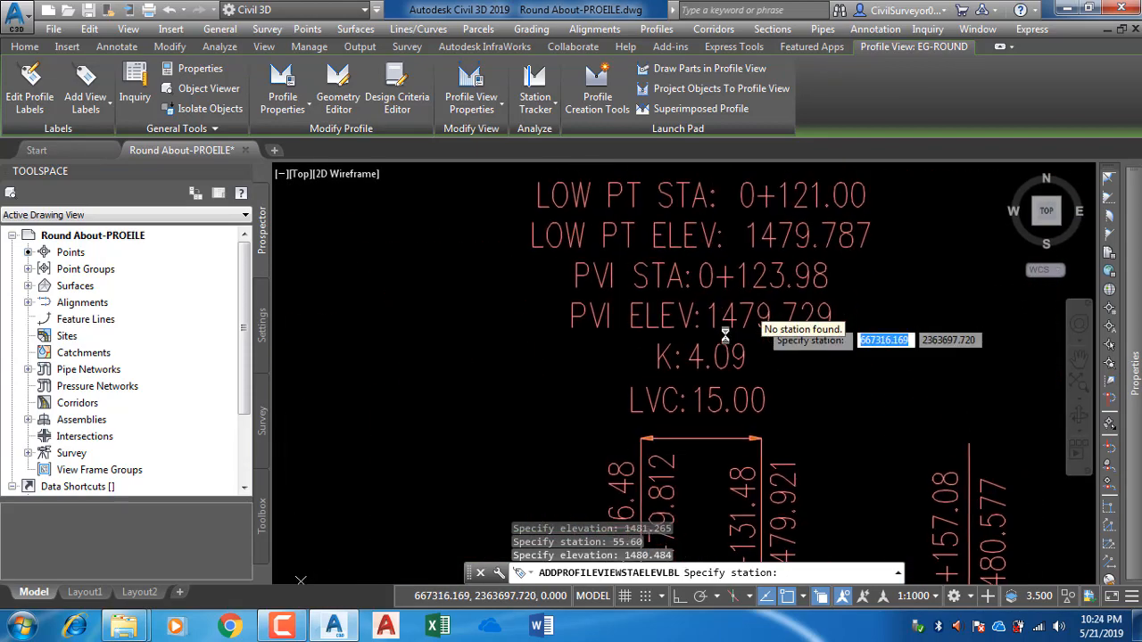
pyautogui.moveTo(743, 273); pyautogui.dragTo(706, 316, button='middle')
pyautogui.moveTo(713, 357); pyautogui.dragTo(644, 377, button='middle')
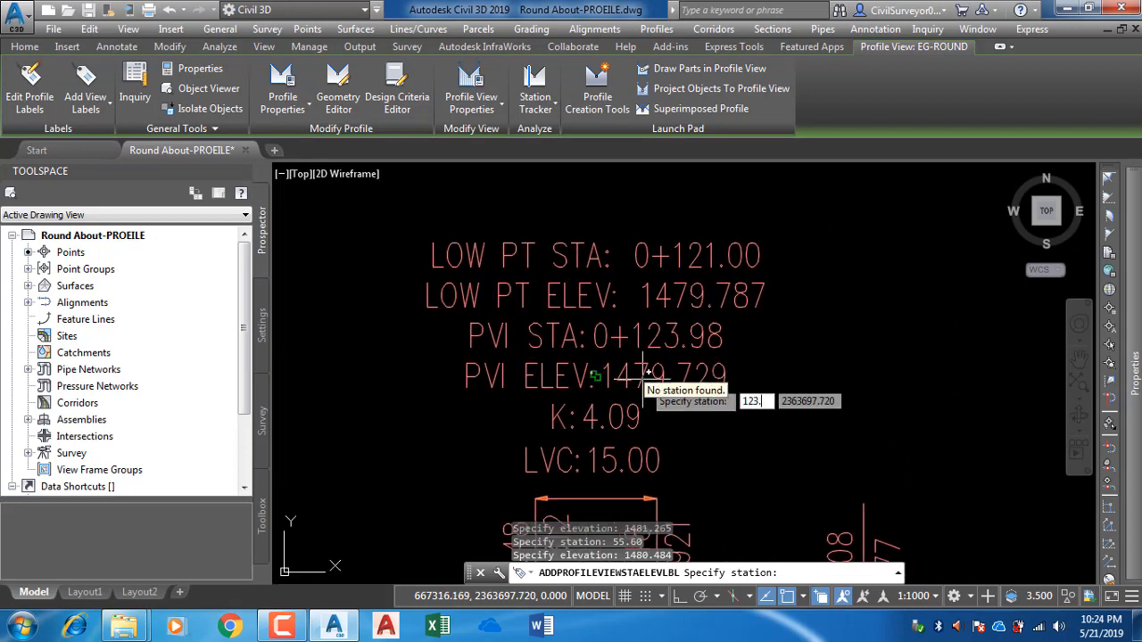
pyautogui.press('Return')
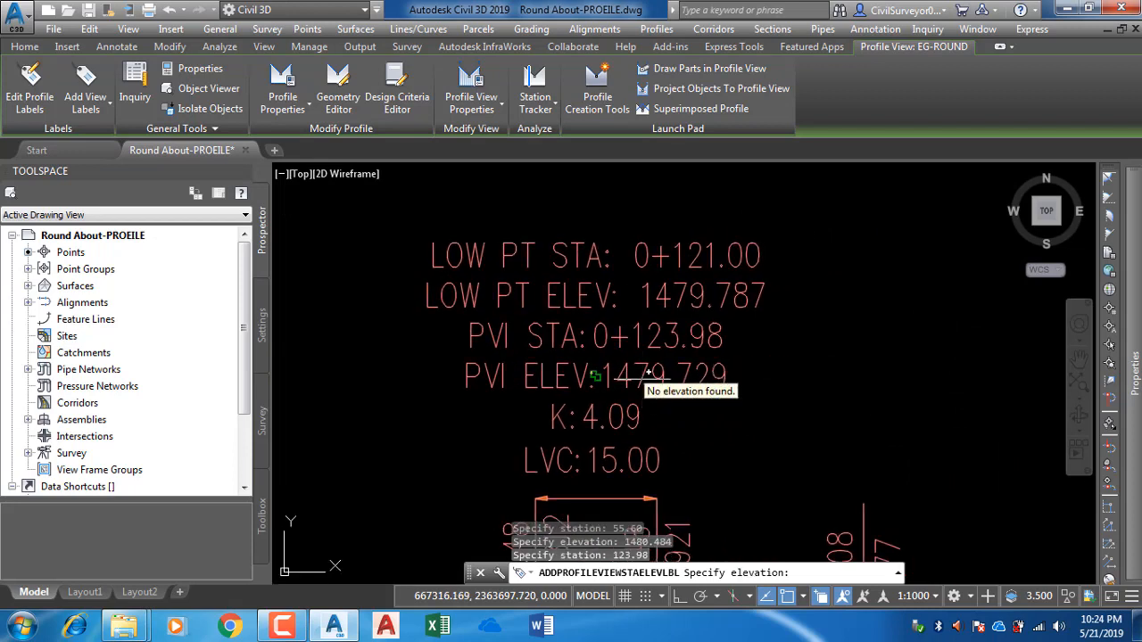
pyautogui.write('1')
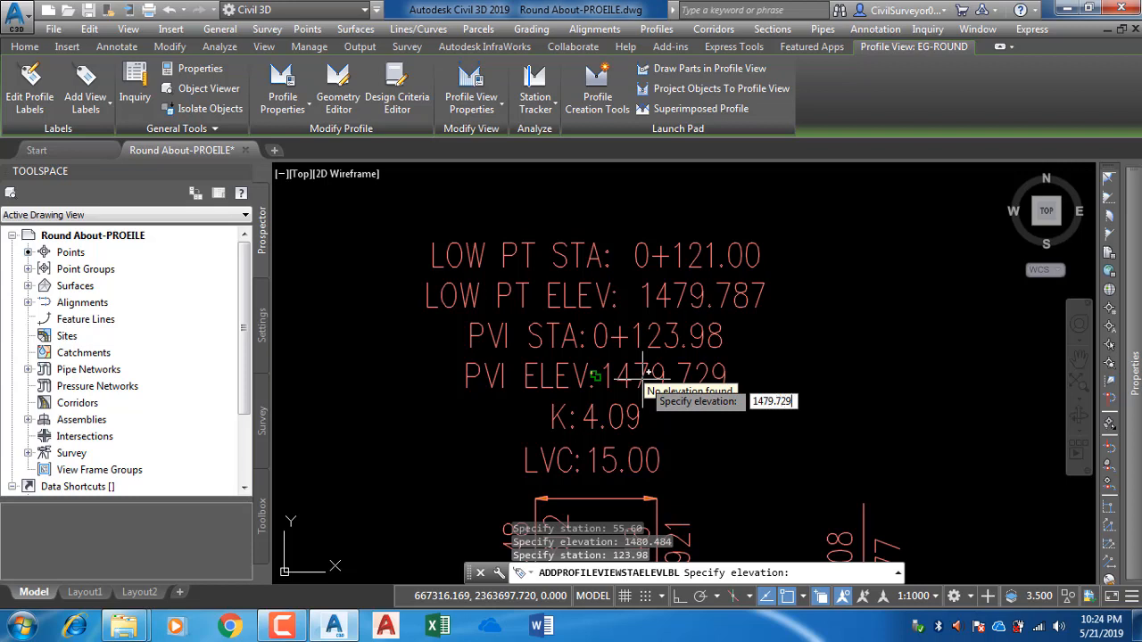
pyautogui.write('479.729')
pyautogui.press('Return')
# Step: Place a station elevation label at the EG-ROUND profile view's end station 0+157.08 with elevation 1480.577, and end the labelling
pyautogui.scroll(-5, 563, 338)
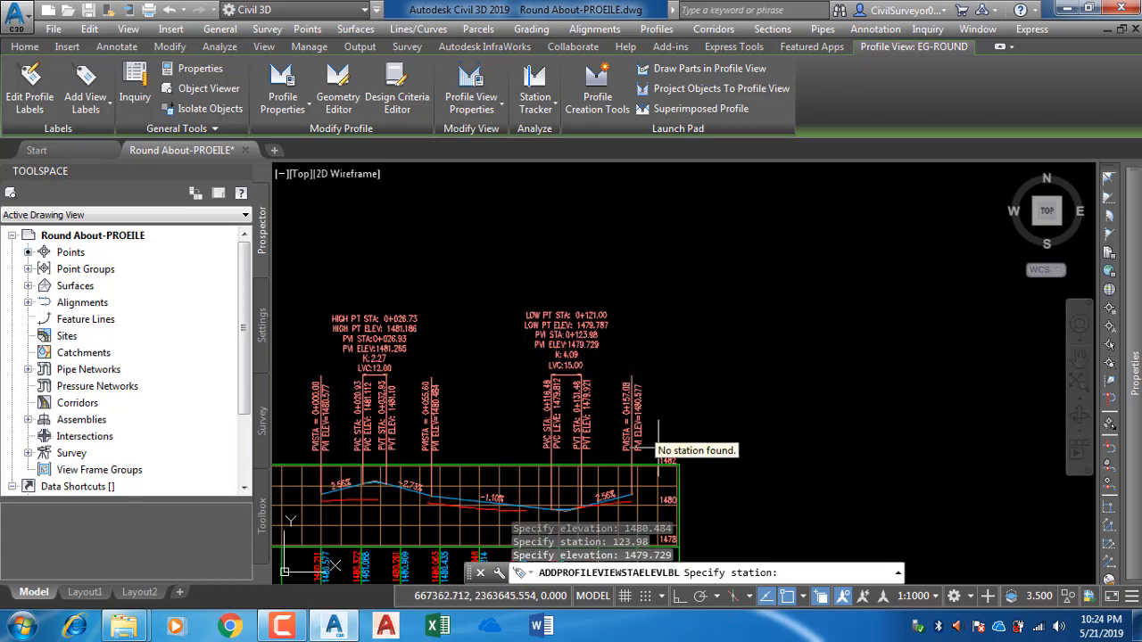
pyautogui.scroll(4, 659, 437)
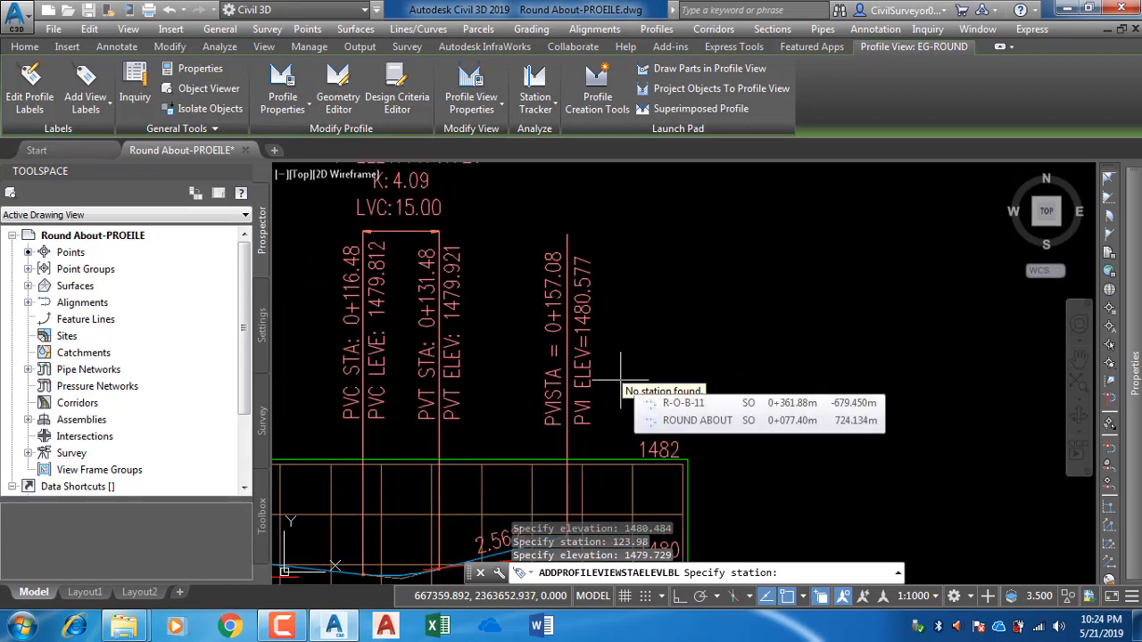
pyautogui.scroll(-4, 624, 385)
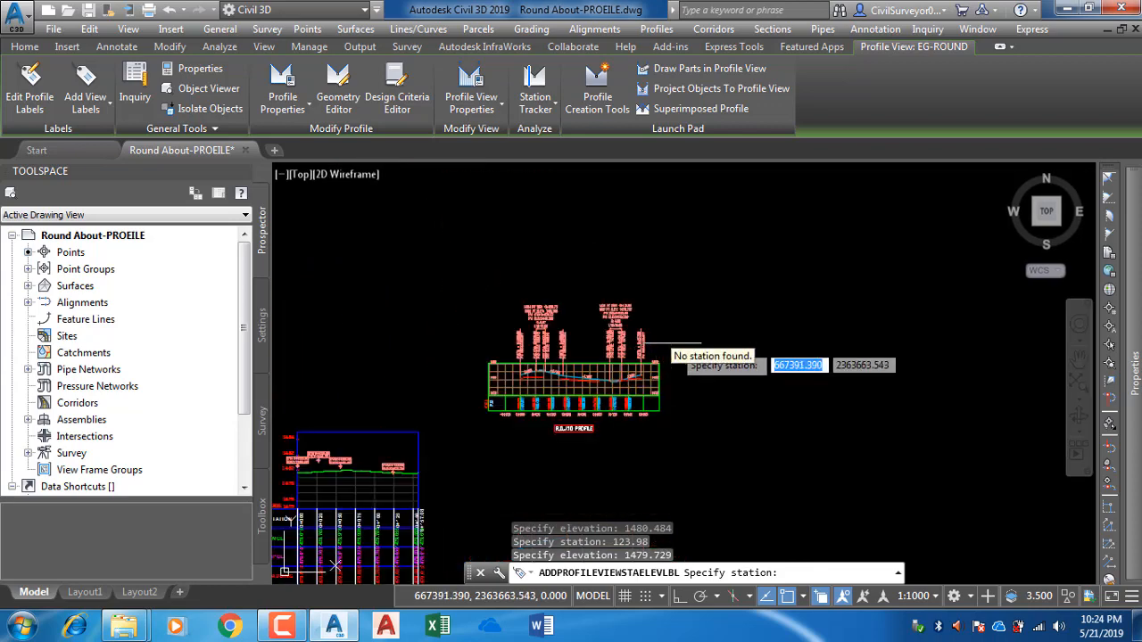
pyautogui.scroll(4, 571, 410)
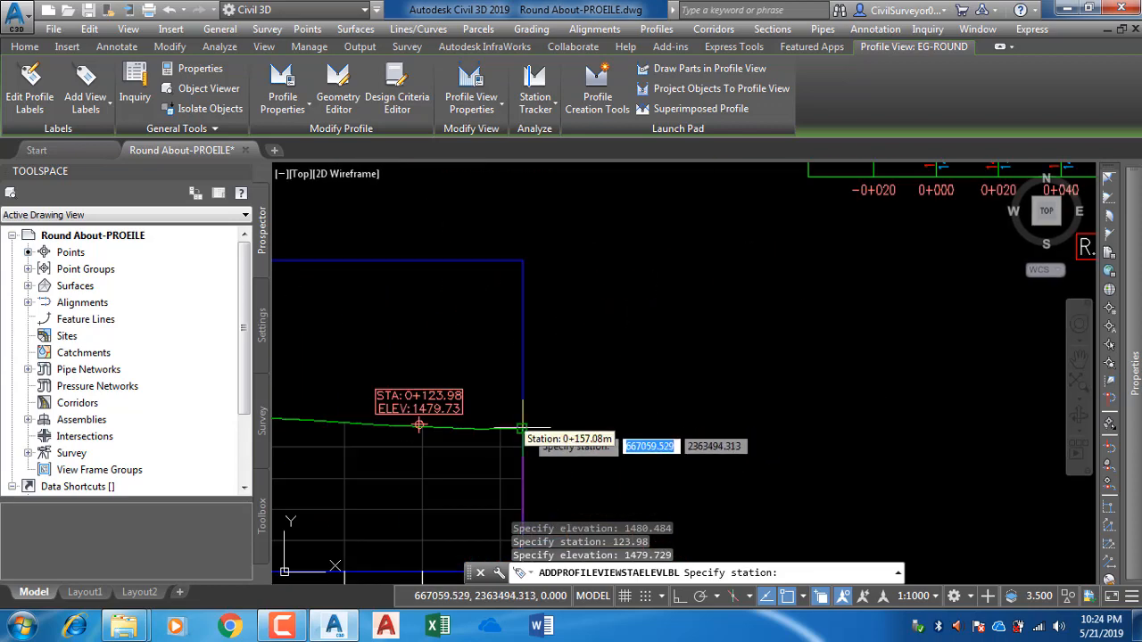
pyautogui.click(513, 419)
pyautogui.scroll(-3, 513, 419)
pyautogui.scroll(6, 732, 308)
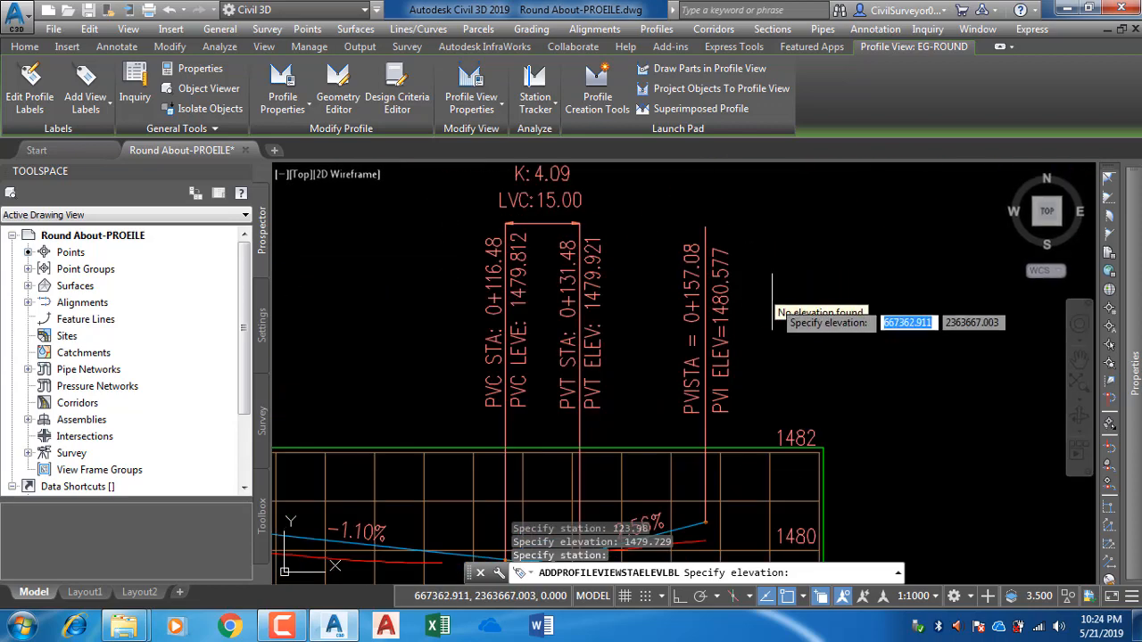
pyautogui.write('1480.577')
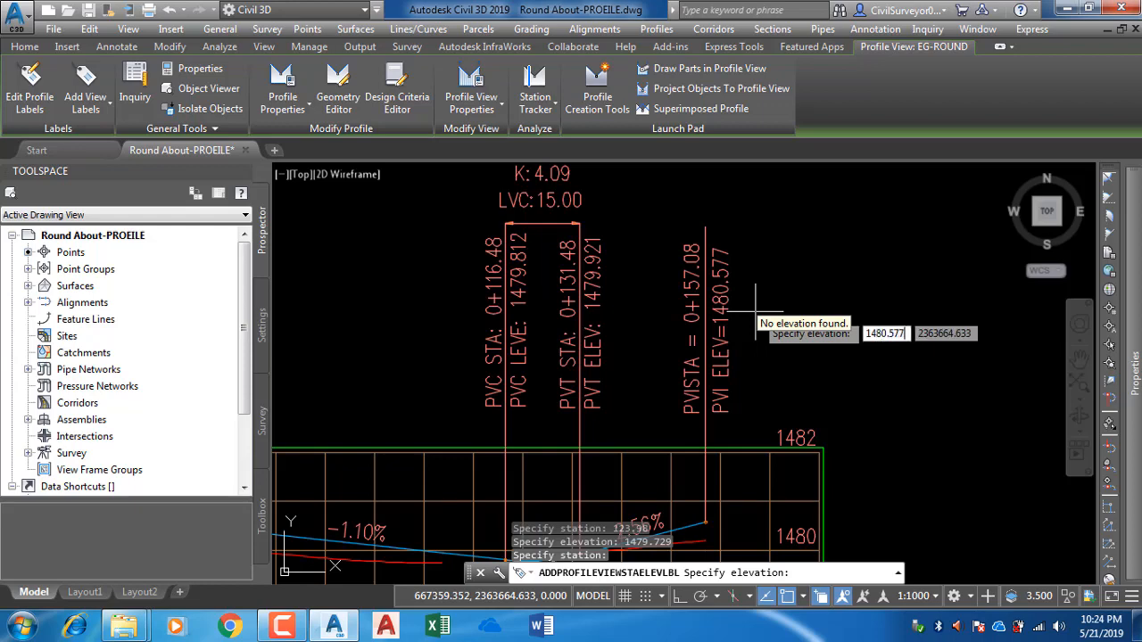
pyautogui.press('Return')
pyautogui.scroll(-6, 758, 308)
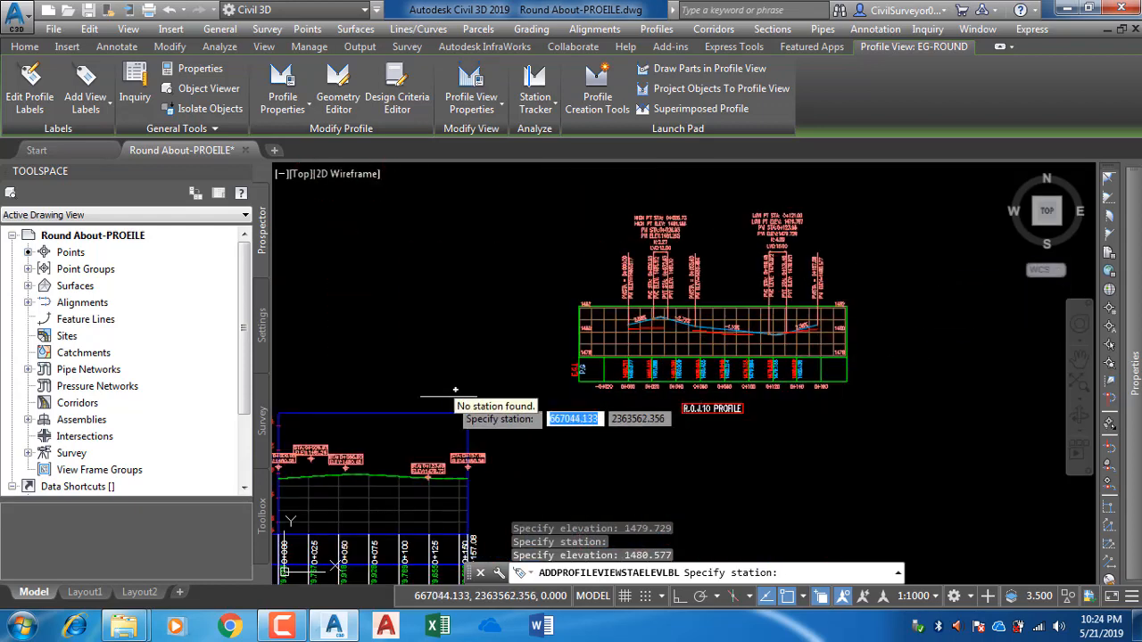
pyautogui.moveTo(449, 396); pyautogui.dragTo(472, 389, button='middle')
pyautogui.press('Escape')
pyautogui.moveTo(415, 451); pyautogui.dragTo(505, 371, button='middle')
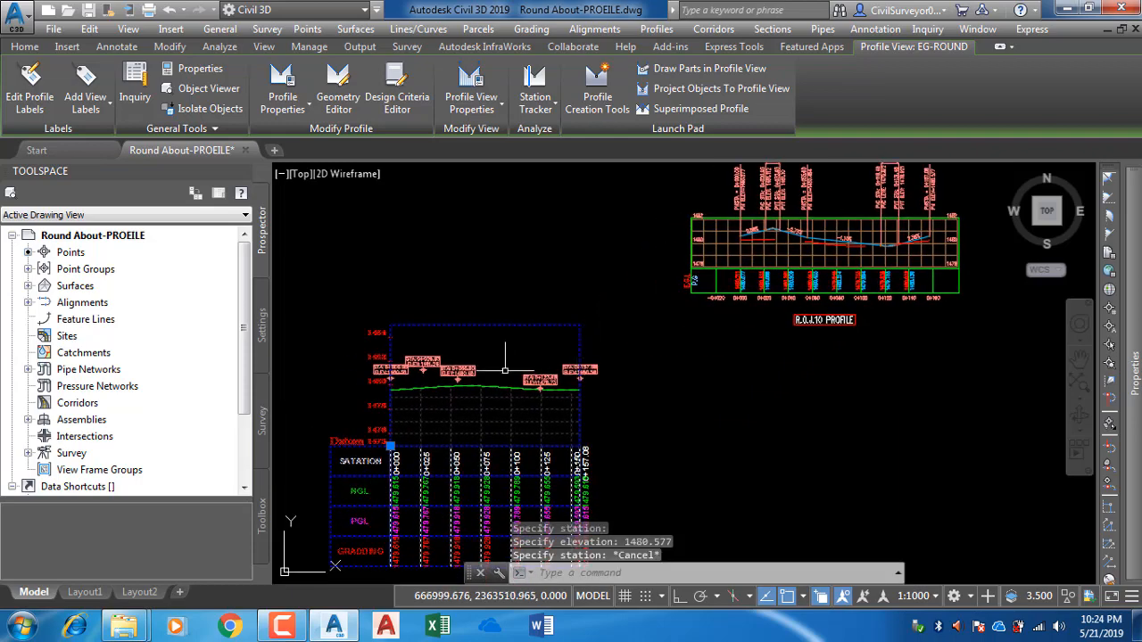
pyautogui.scroll(2, 505, 369)
pyautogui.press('Escape')
# Step: Draw a line from the station 0+000.00 label marker through the 0+026.93 marker to the 0+055.60 marker
pyautogui.scroll(1, 450, 343)
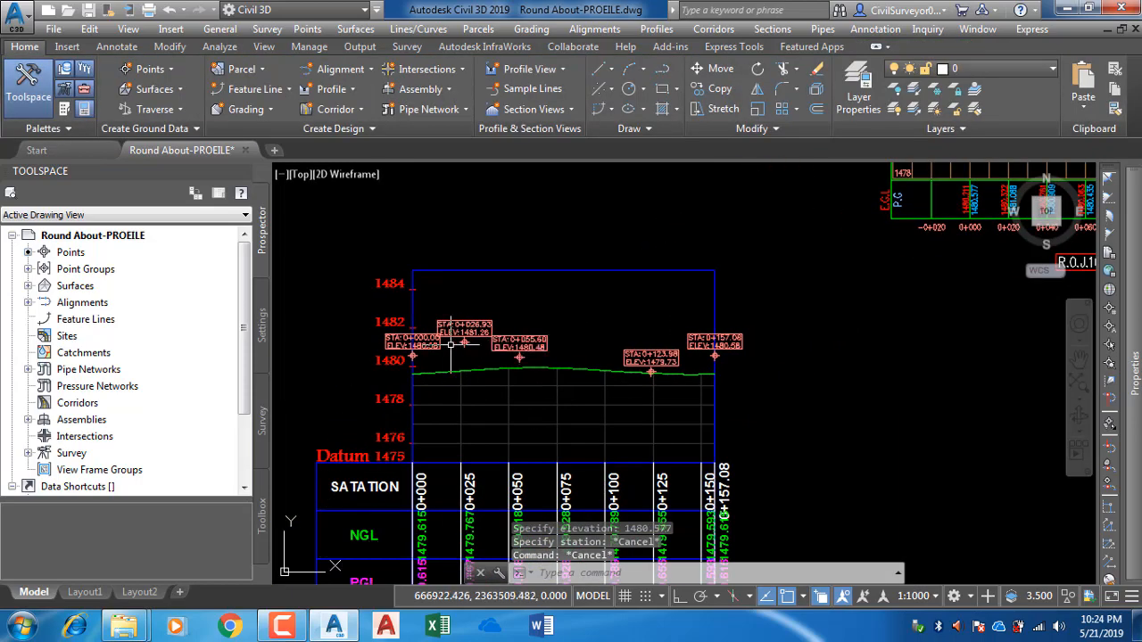
pyautogui.moveTo(603, 359); pyautogui.dragTo(489, 377, button='middle')
pyautogui.scroll(-2, 490, 377)
pyautogui.moveTo(725, 283); pyautogui.dragTo(742, 335, button='middle')
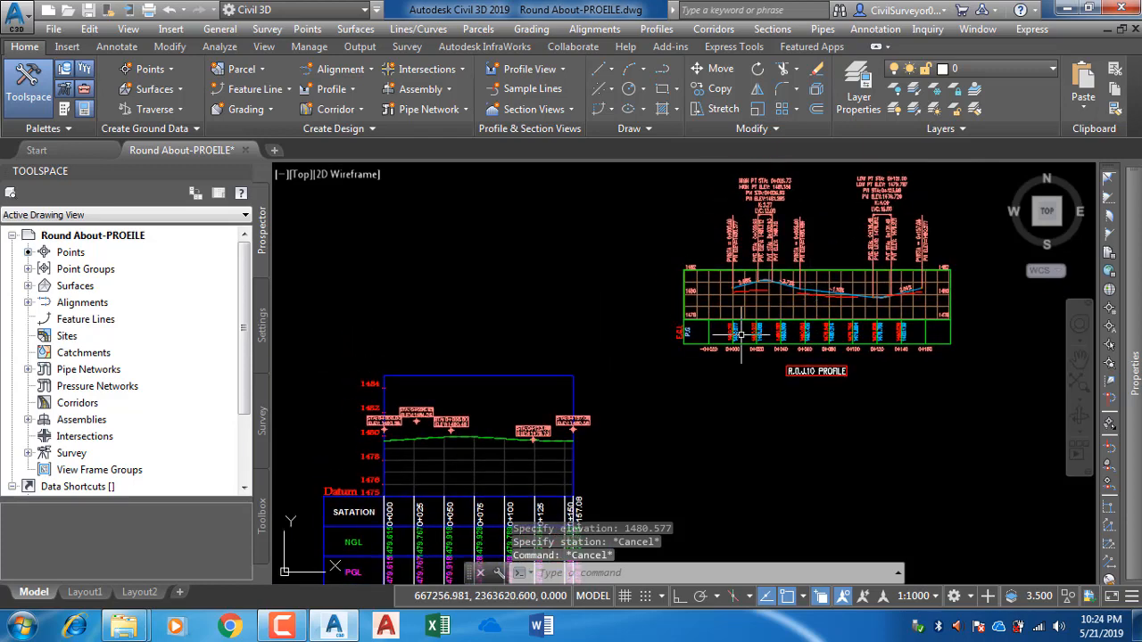
pyautogui.moveTo(411, 433); pyautogui.dragTo(467, 428, button='middle')
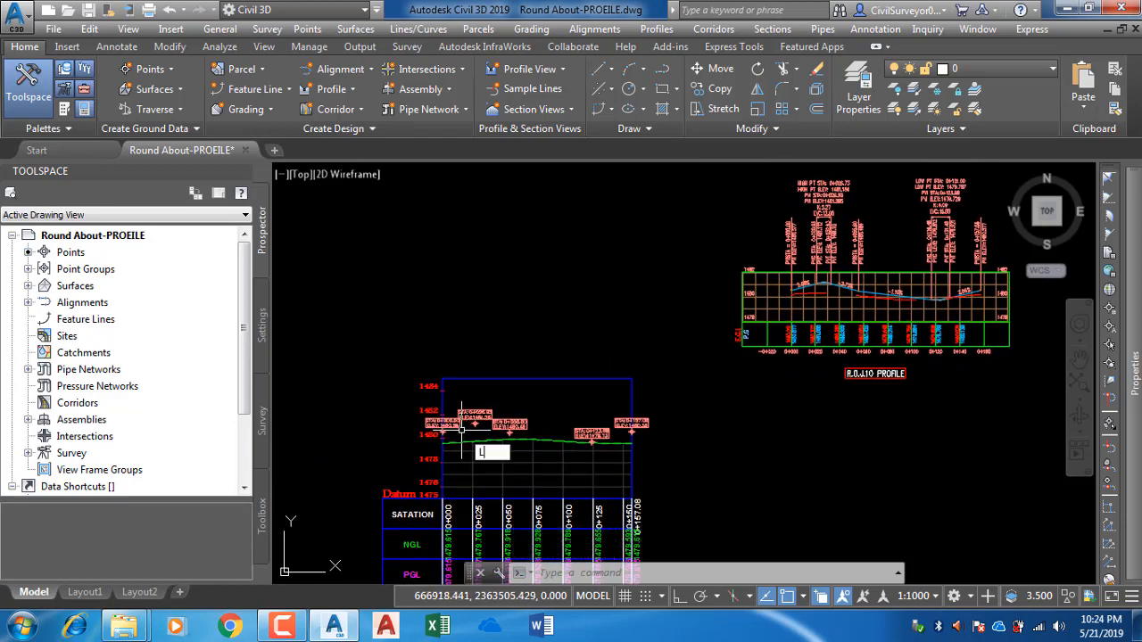
pyautogui.press('Return')
pyautogui.scroll(10, 461, 433)
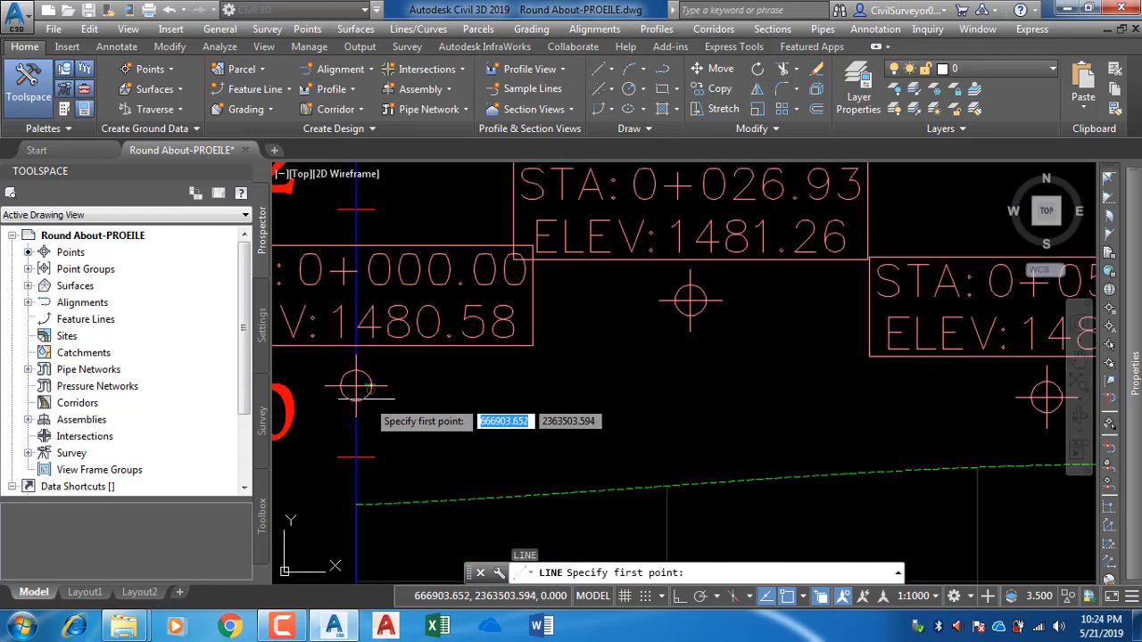
pyautogui.click(356, 386)
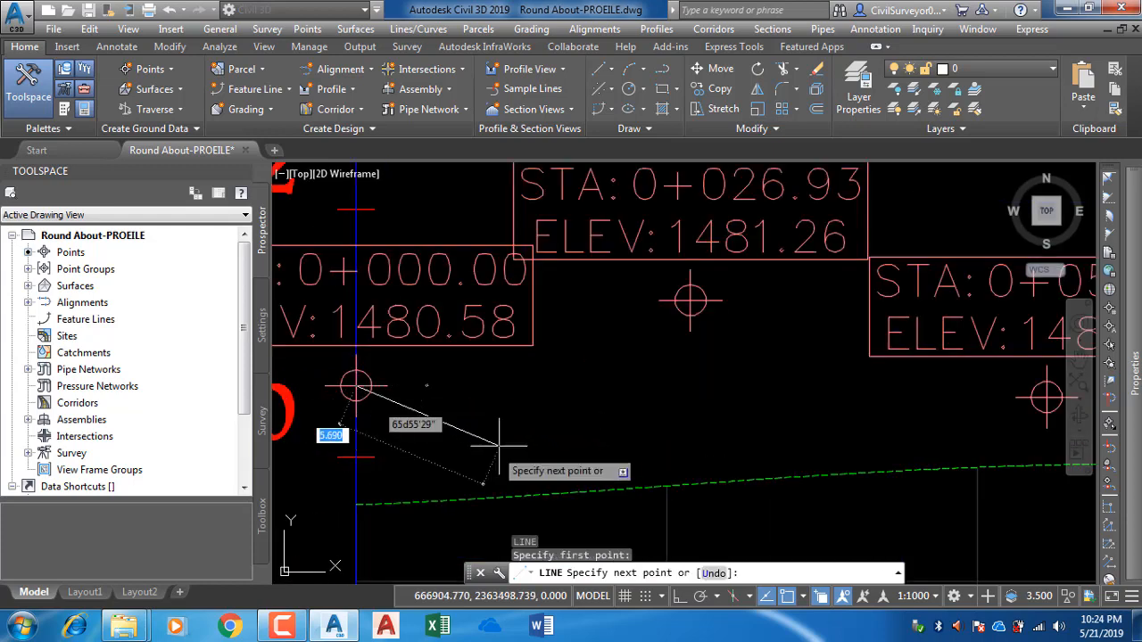
pyautogui.click(691, 300)
pyautogui.scroll(-8, 650, 428)
pyautogui.scroll(6, 721, 366)
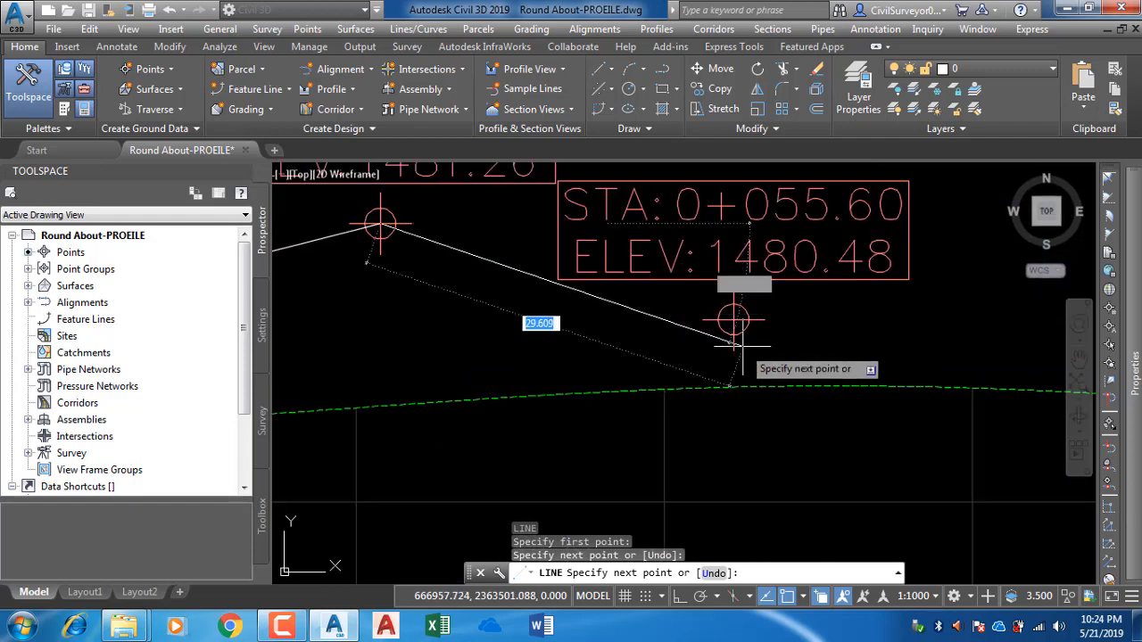
pyautogui.click(734, 319)
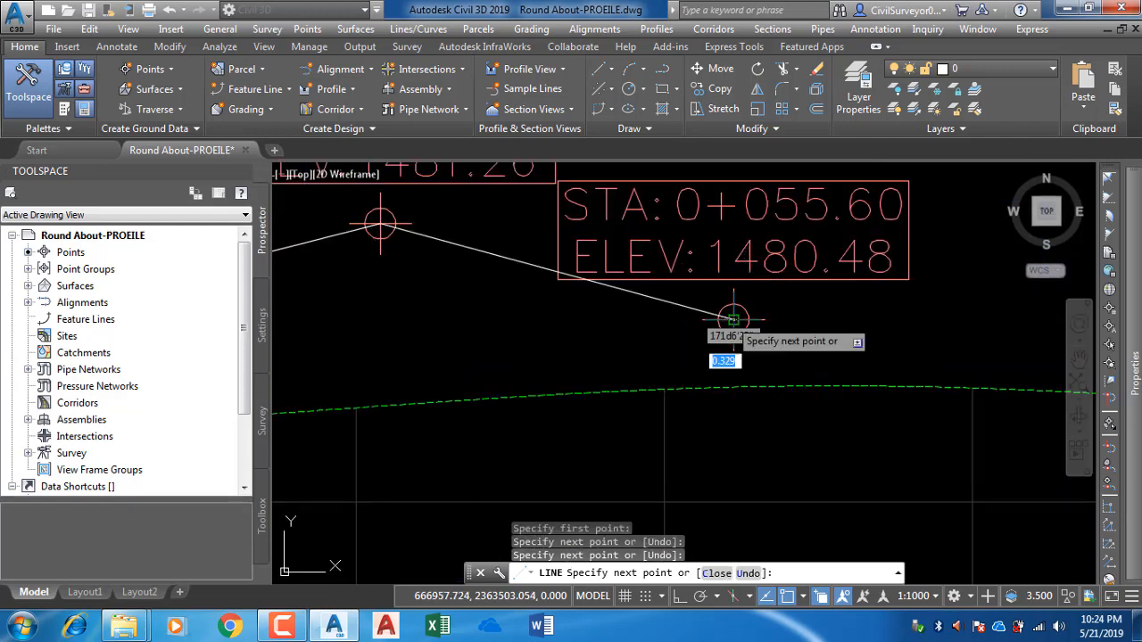
# Step: Continue the line from the 0+055.60 marker through the 0+123.98 marker's centre to the 0+157.08 marker and finish it
pyautogui.scroll(-6, 733, 320)
pyautogui.scroll(5, 817, 359)
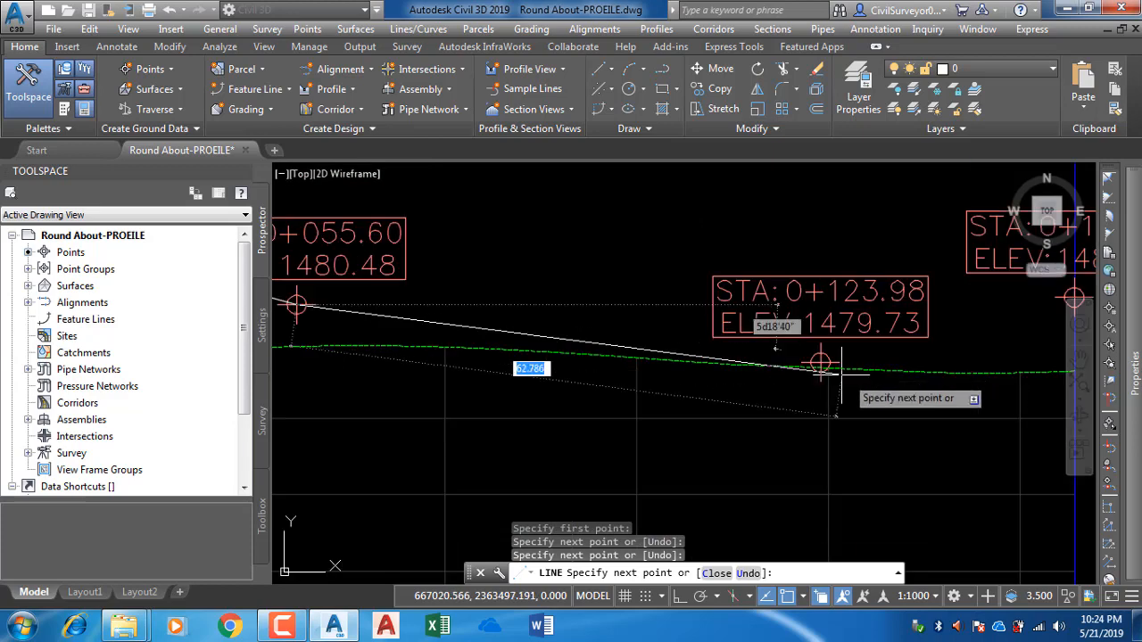
pyautogui.scroll(2, 839, 375)
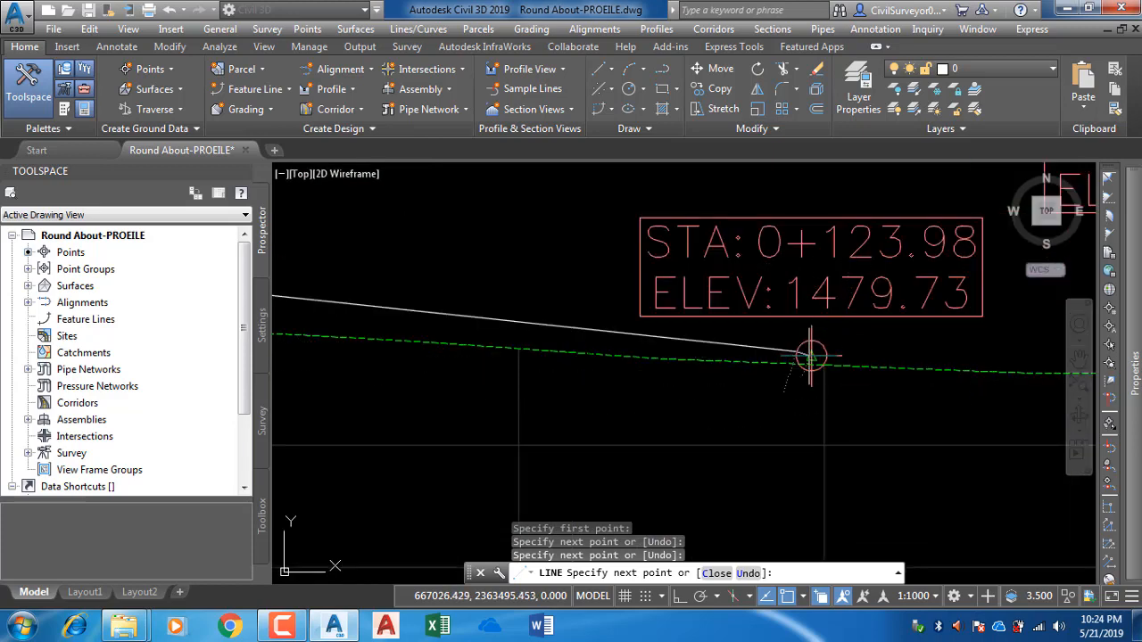
pyautogui.click(808, 357)
pyautogui.scroll(3, 757, 356)
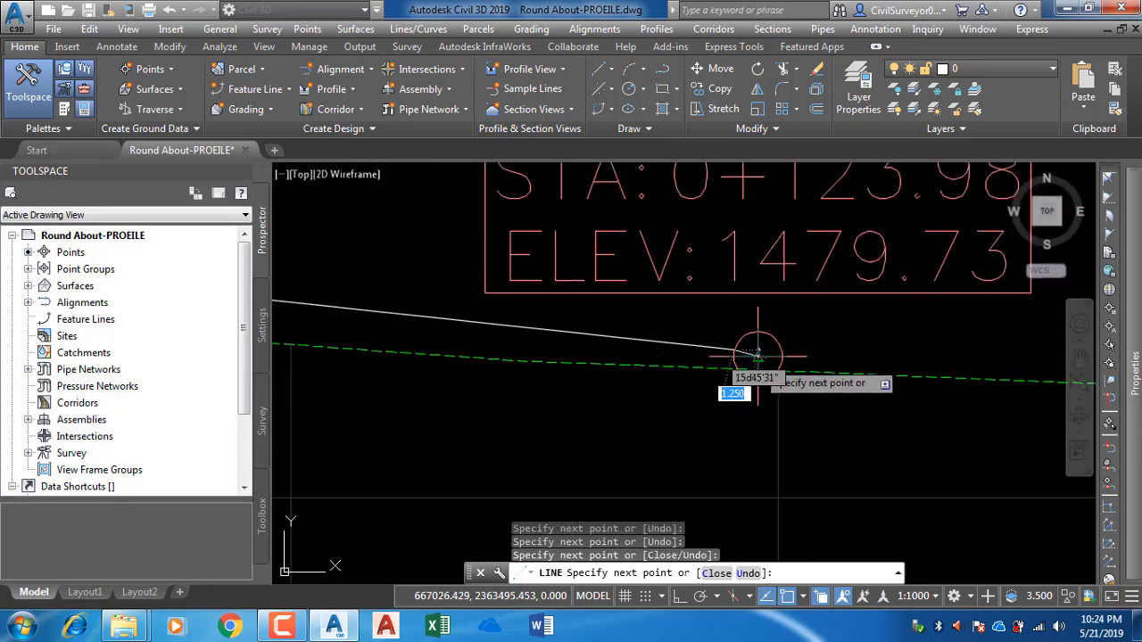
pyautogui.hotkey('ctrl', 'z')
pyautogui.click(757, 357)
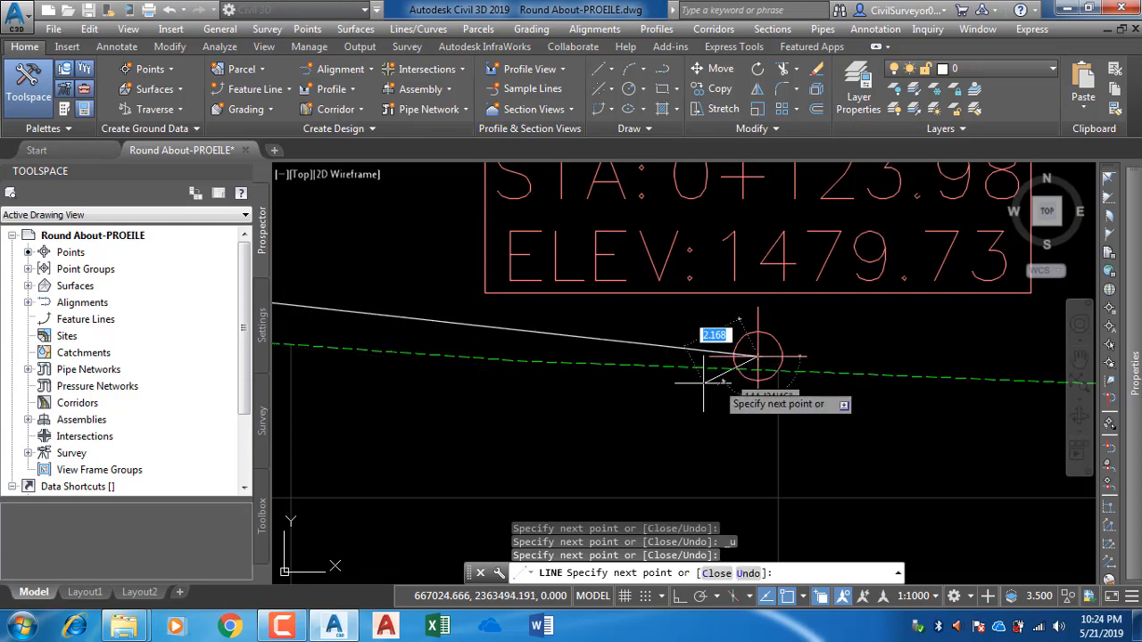
pyautogui.scroll(-3, 709, 375)
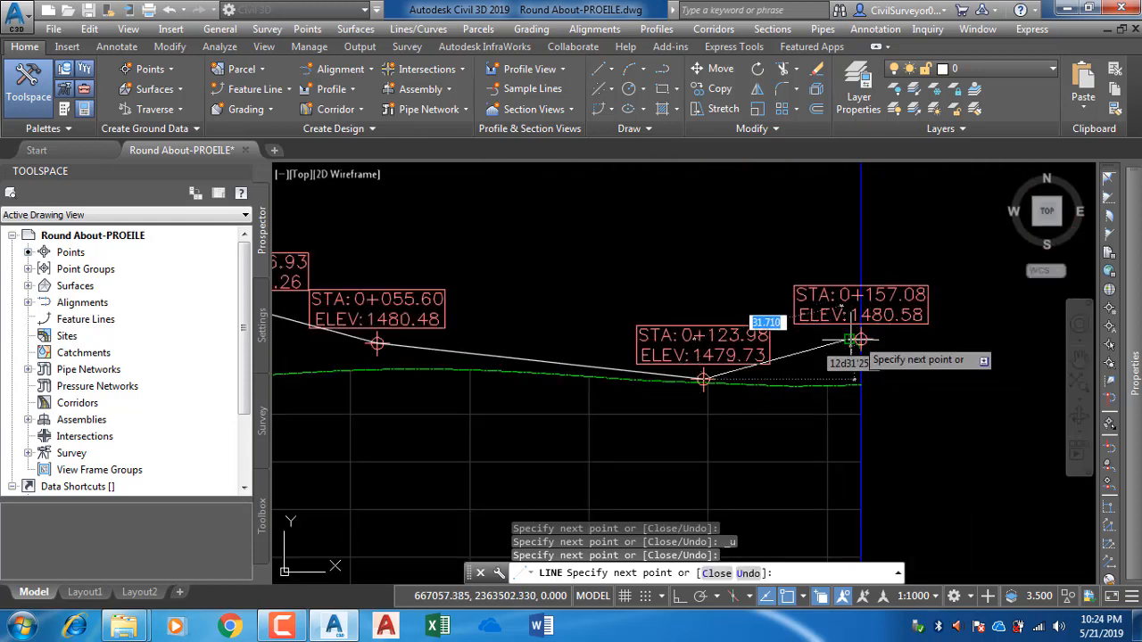
pyautogui.scroll(4, 859, 339)
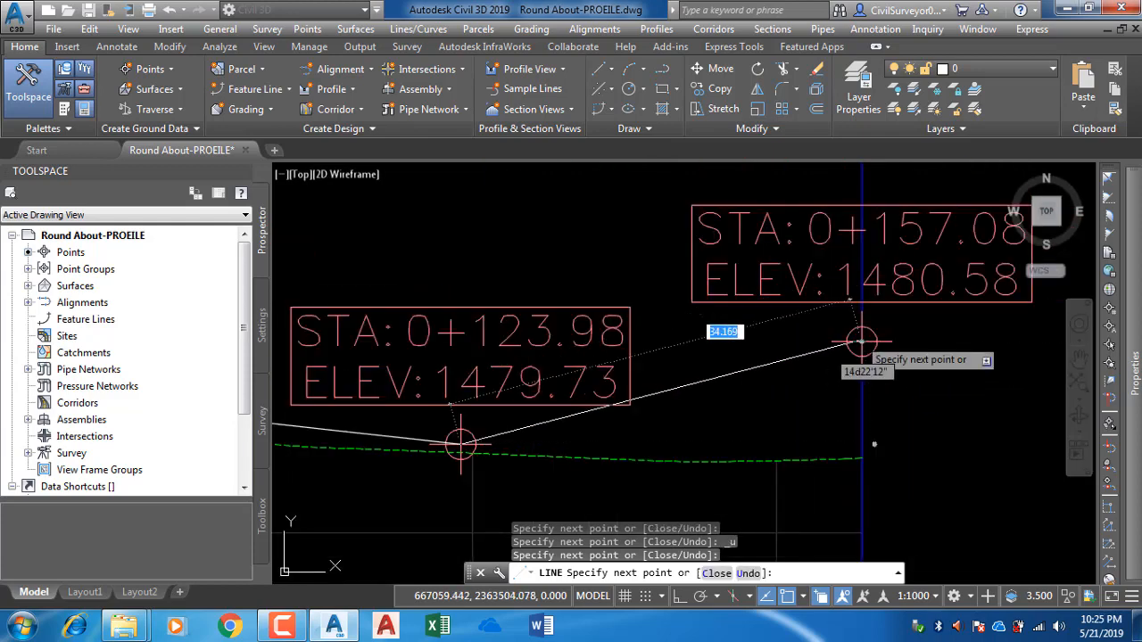
pyautogui.click(861, 341)
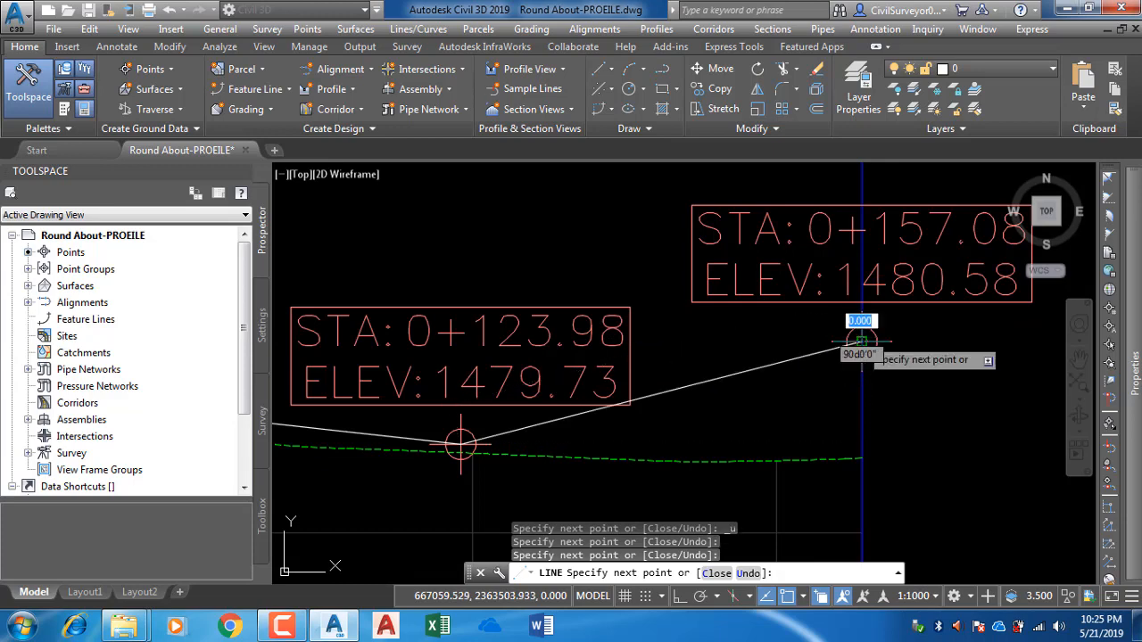
pyautogui.press('Return')
pyautogui.scroll(-8, 862, 342)
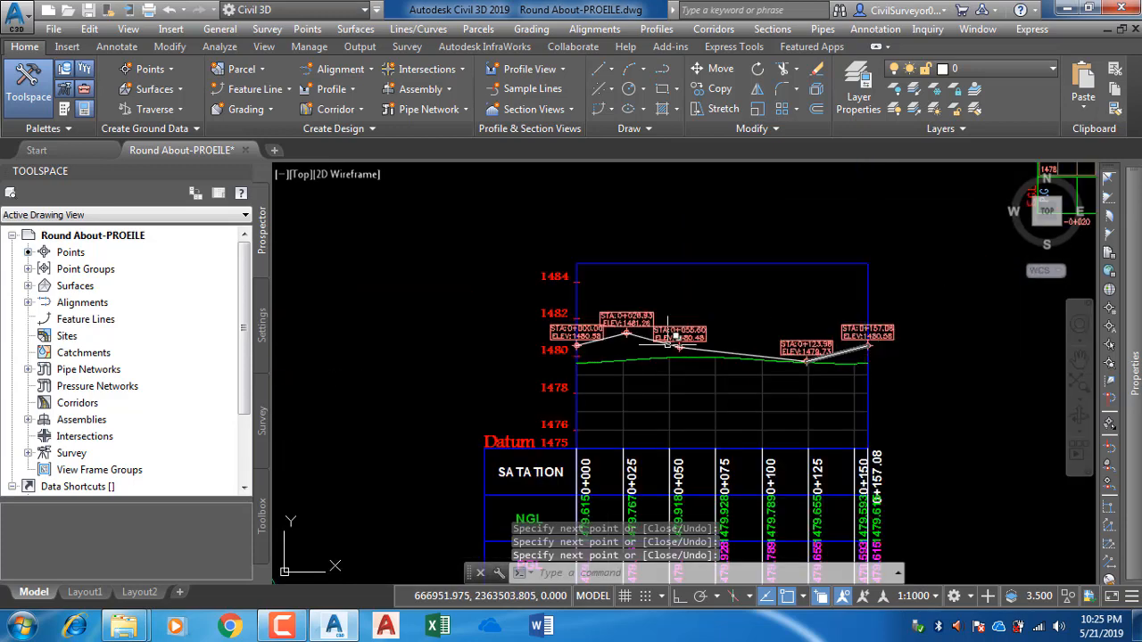
# Step: Create a new layout profile named PGL-ROUND ABOUT in the EG-ROUND profile view, with the Design Profile style and Complete Label Set
pyautogui.scroll(-5, 685, 315)
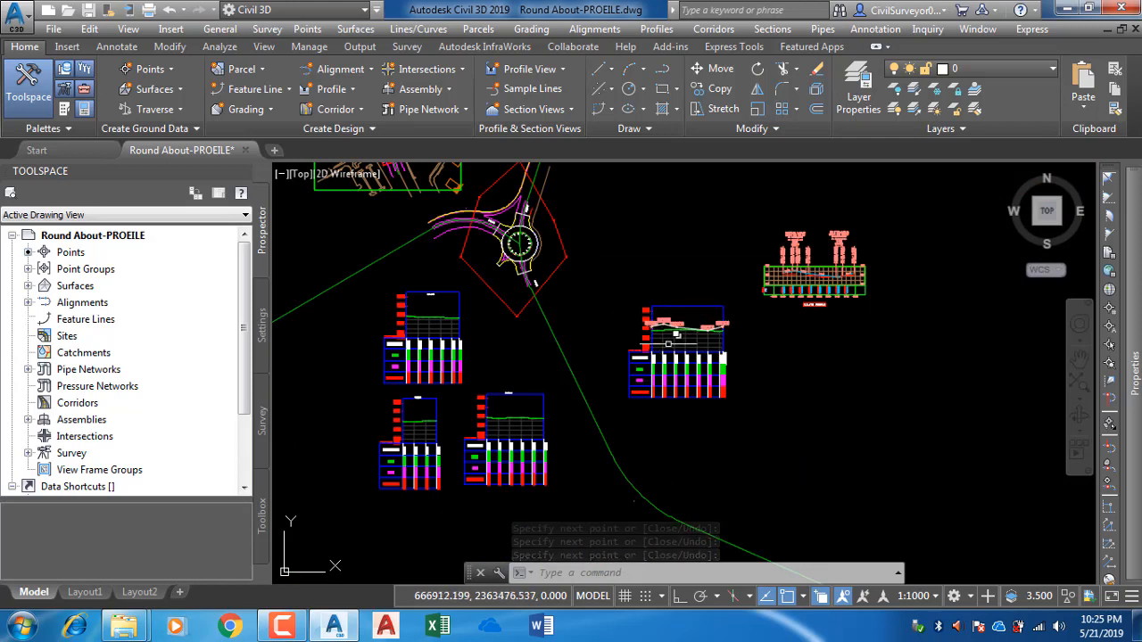
pyautogui.click(686, 306)
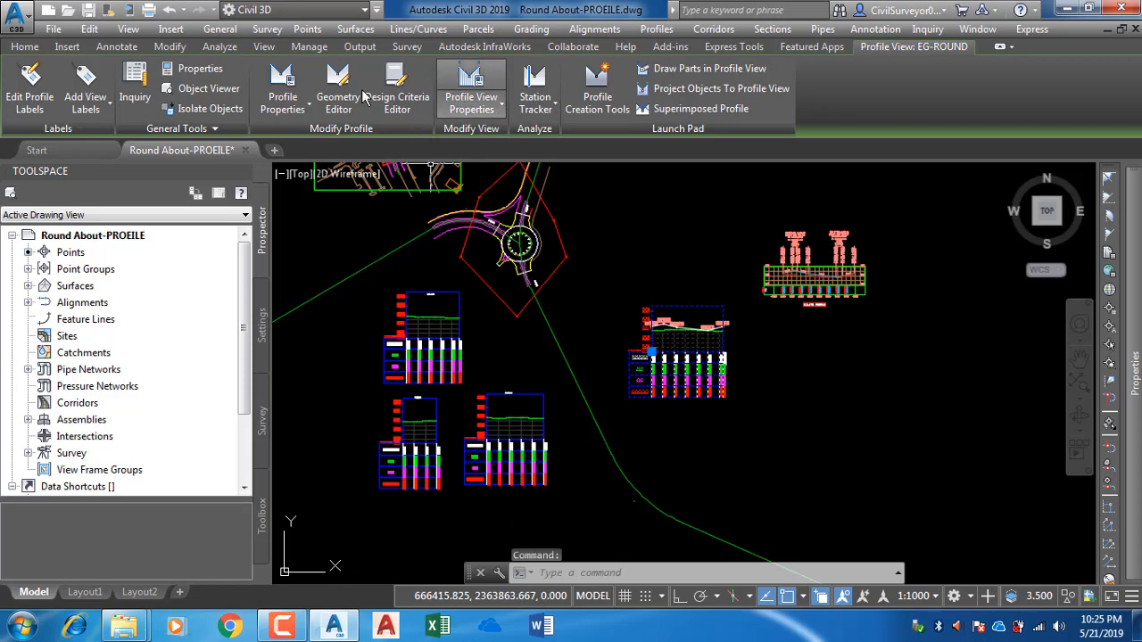
pyautogui.click(24, 48)
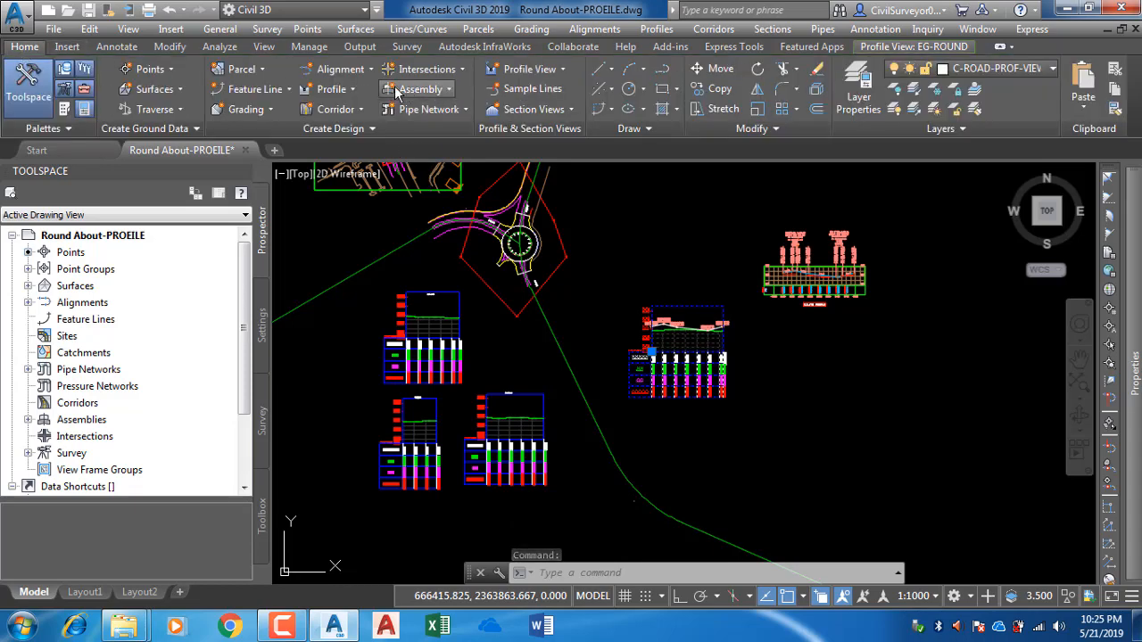
pyautogui.click(333, 89)
pyautogui.click(371, 150)
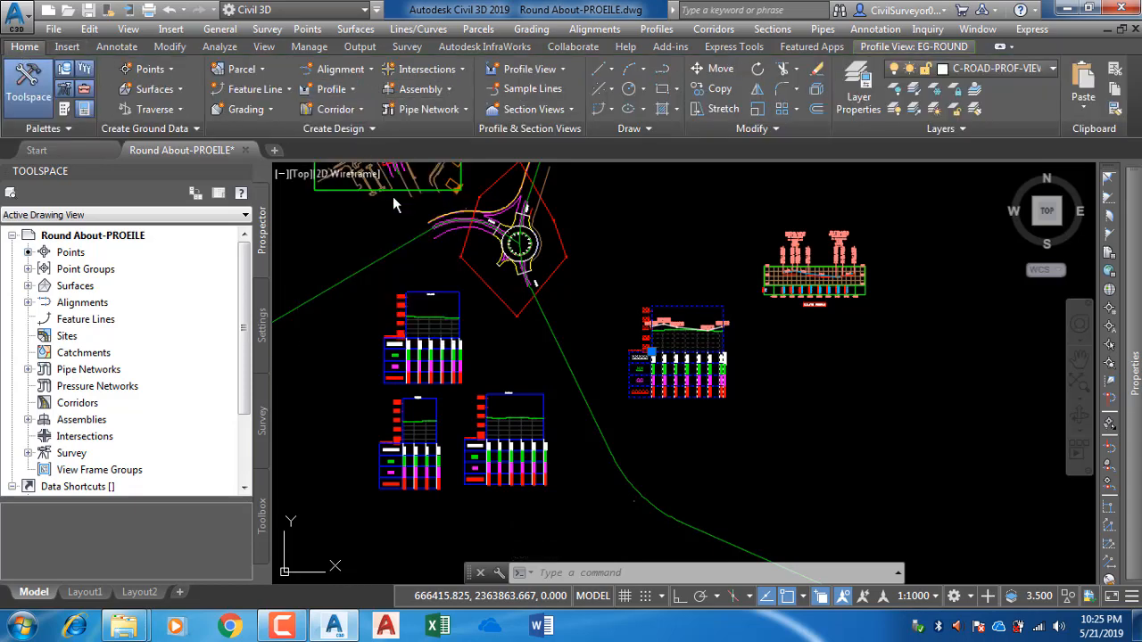
pyautogui.click(675, 321)
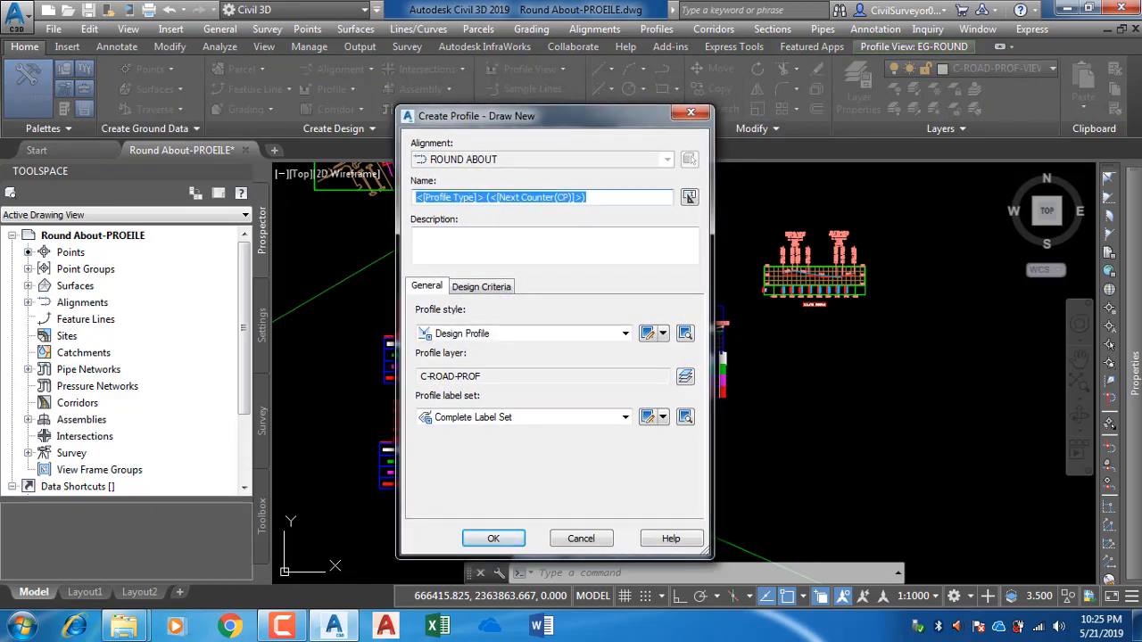
pyautogui.write('PGL-ROUND ABOUT')
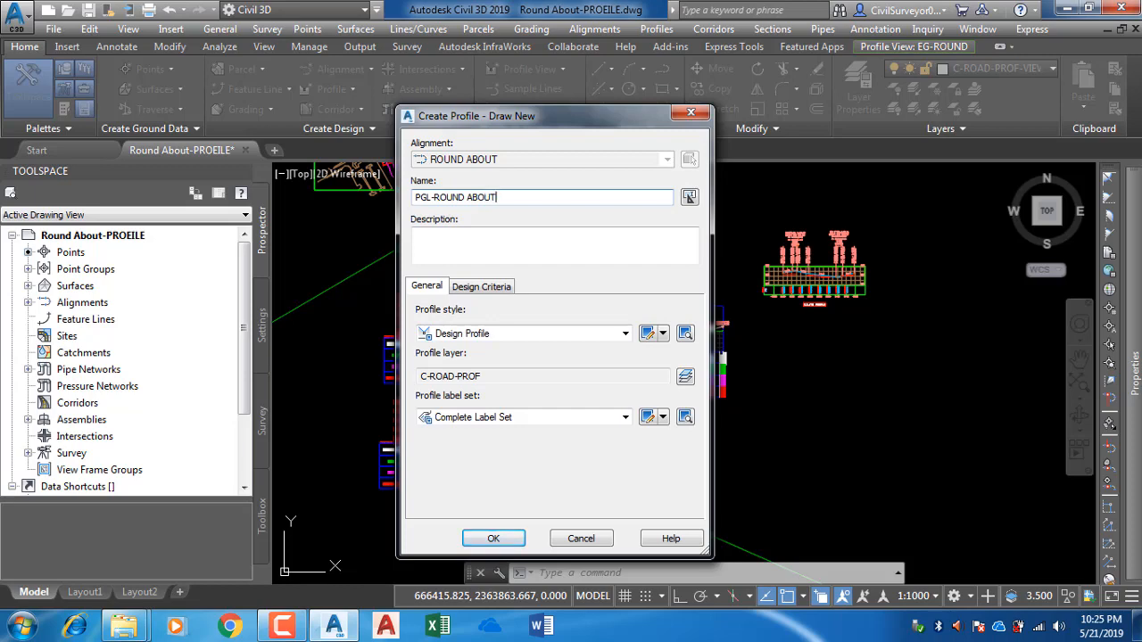
pyautogui.click(493, 539)
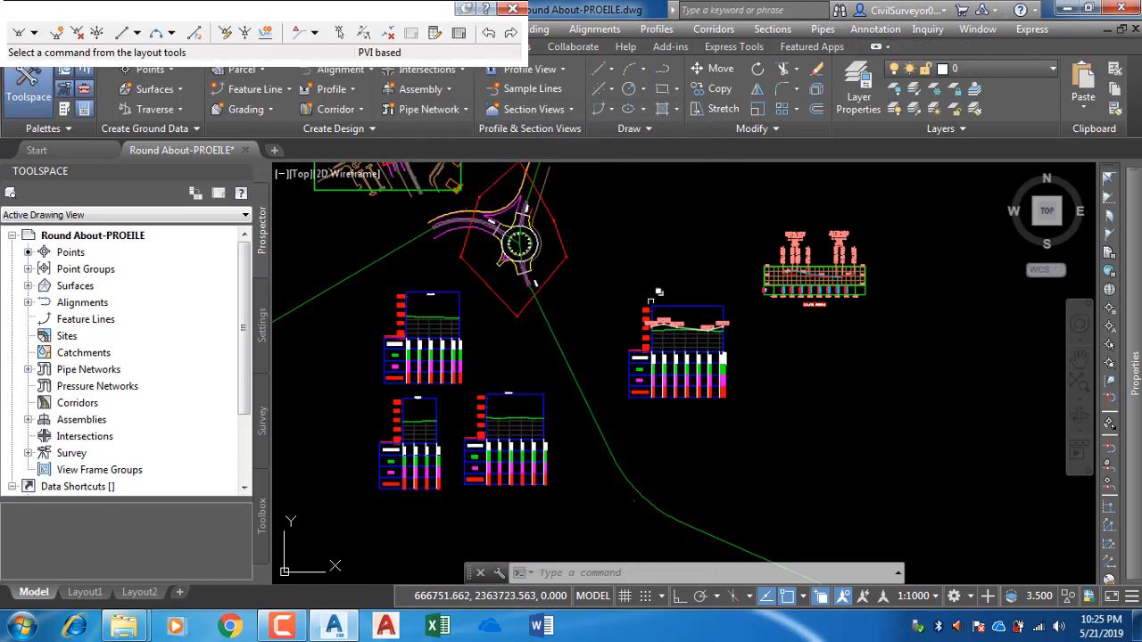
# Step: Convert the four drawn lines between stations 0+000.00 and 0+157.08 into tangents of the new profile
pyautogui.scroll(8, 687, 314)
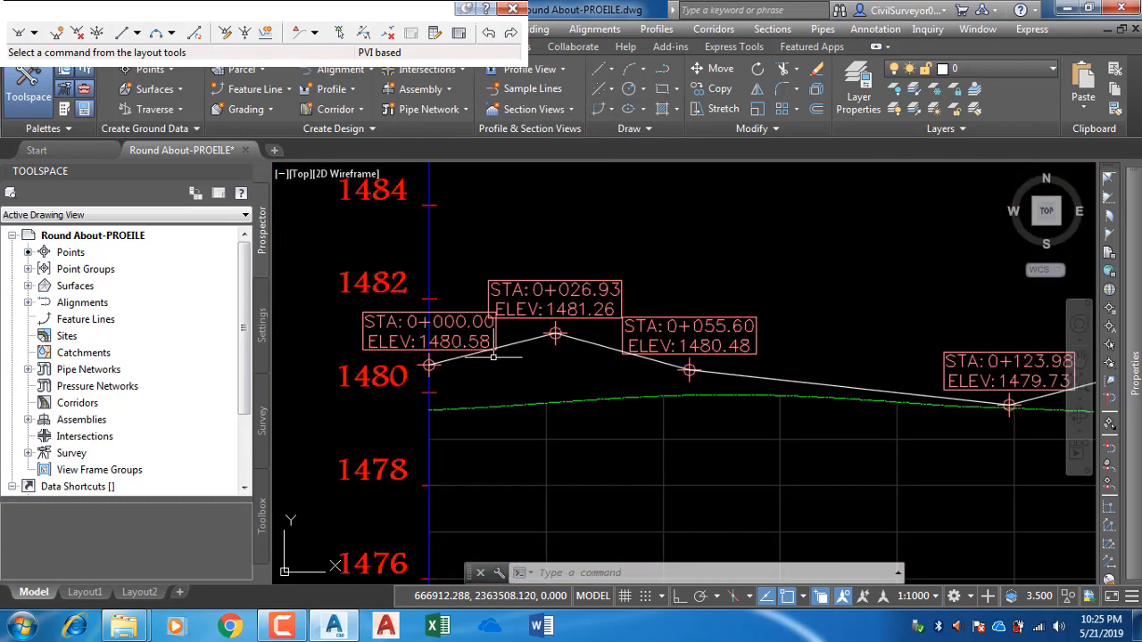
pyautogui.scroll(-3, 500, 369)
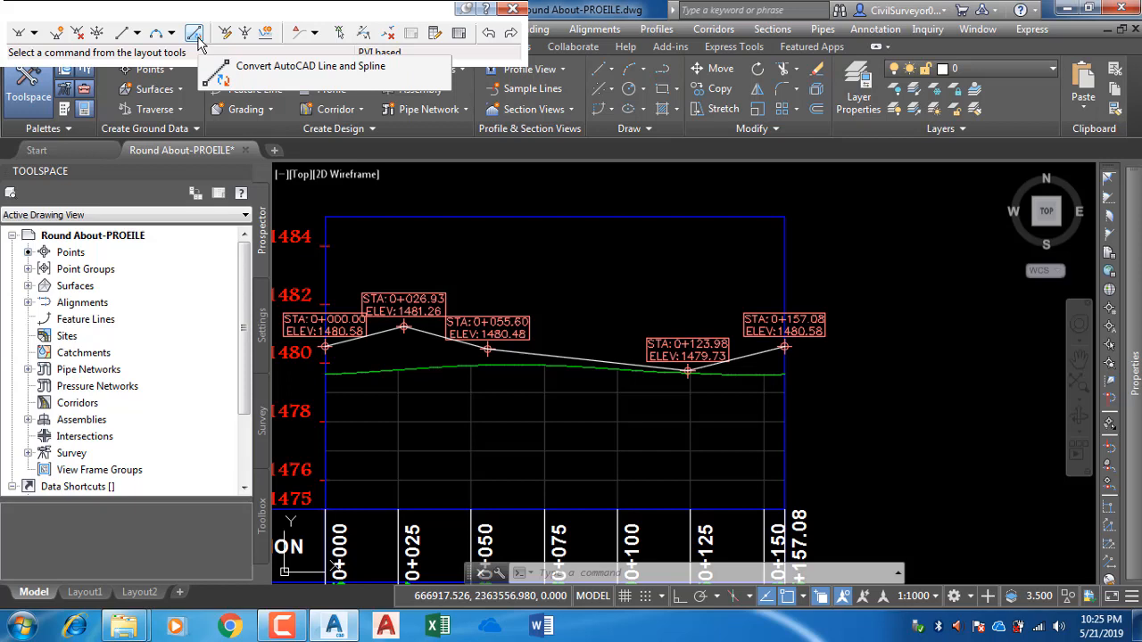
pyautogui.click(196, 38)
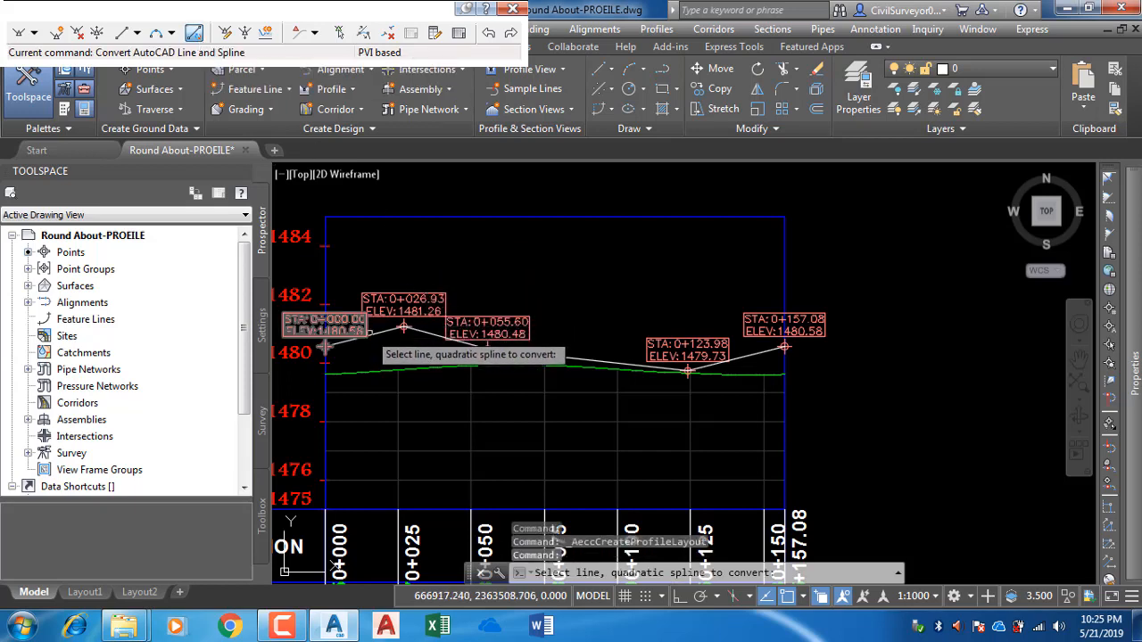
pyautogui.click(375, 331)
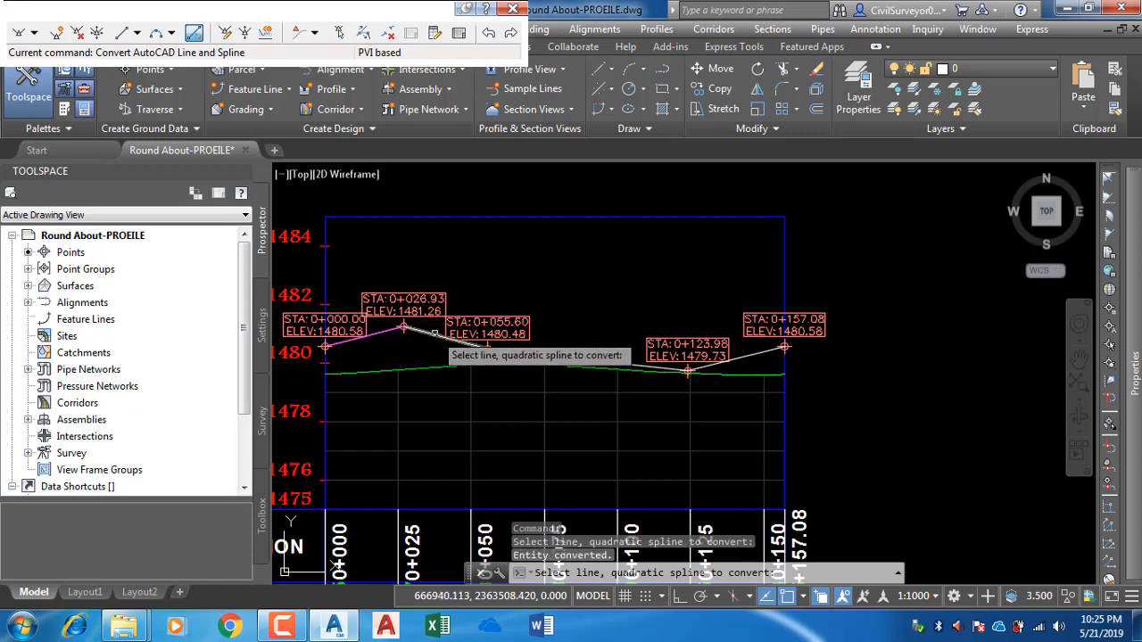
pyautogui.click(440, 337)
pyautogui.click(536, 355)
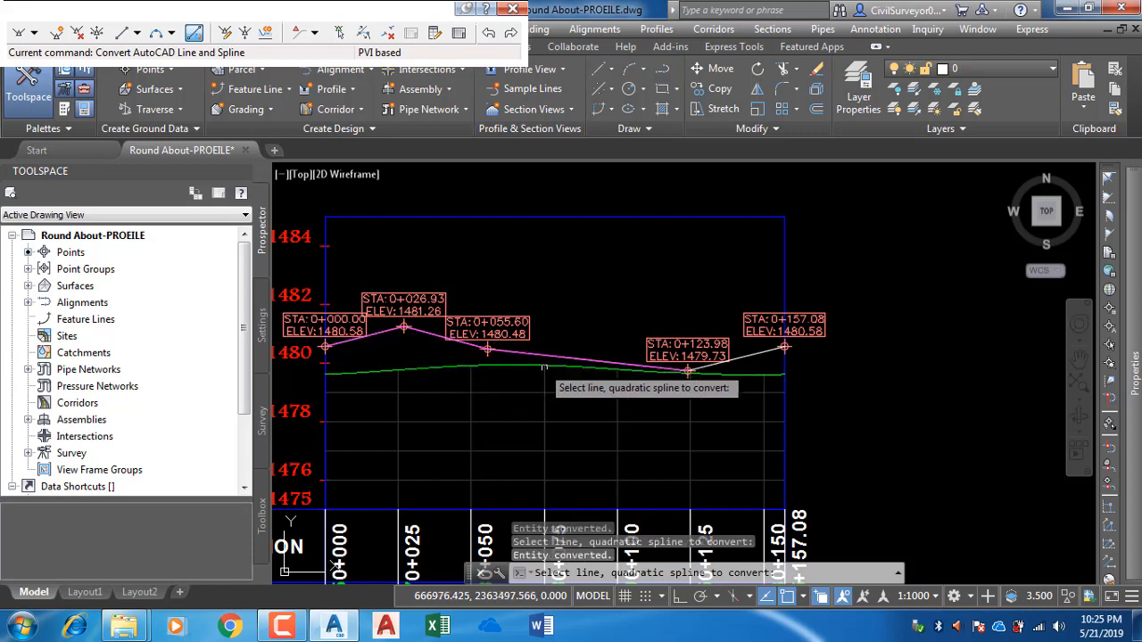
pyautogui.click(738, 353)
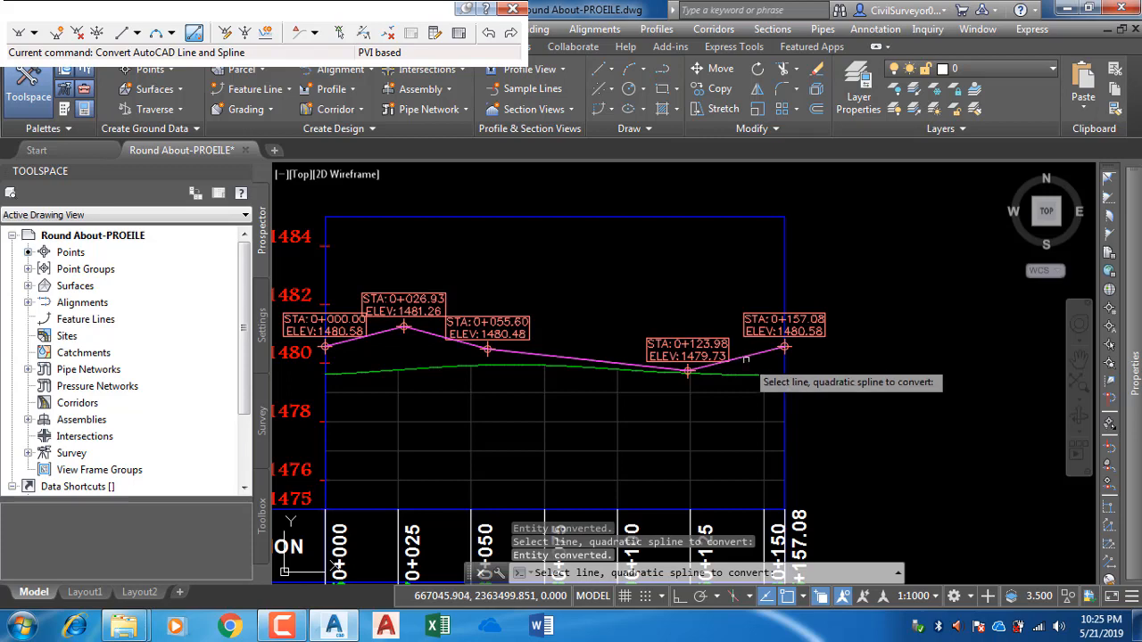
pyautogui.press('Return')
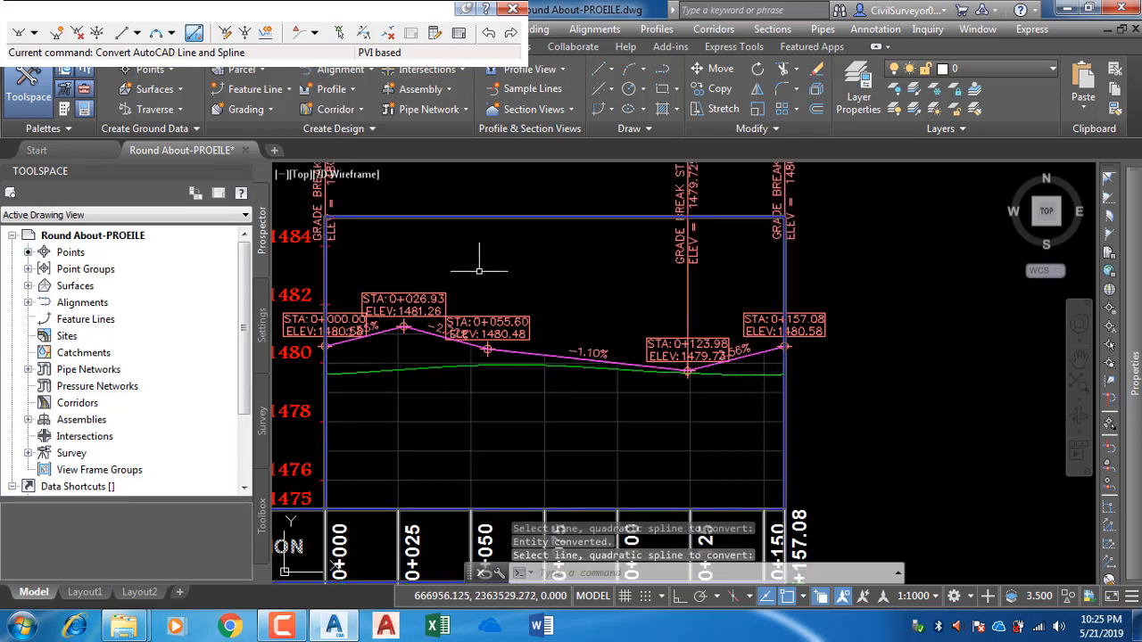
pyautogui.scroll(3, 480, 270)
pyautogui.click(583, 285)
pyautogui.click(551, 310)
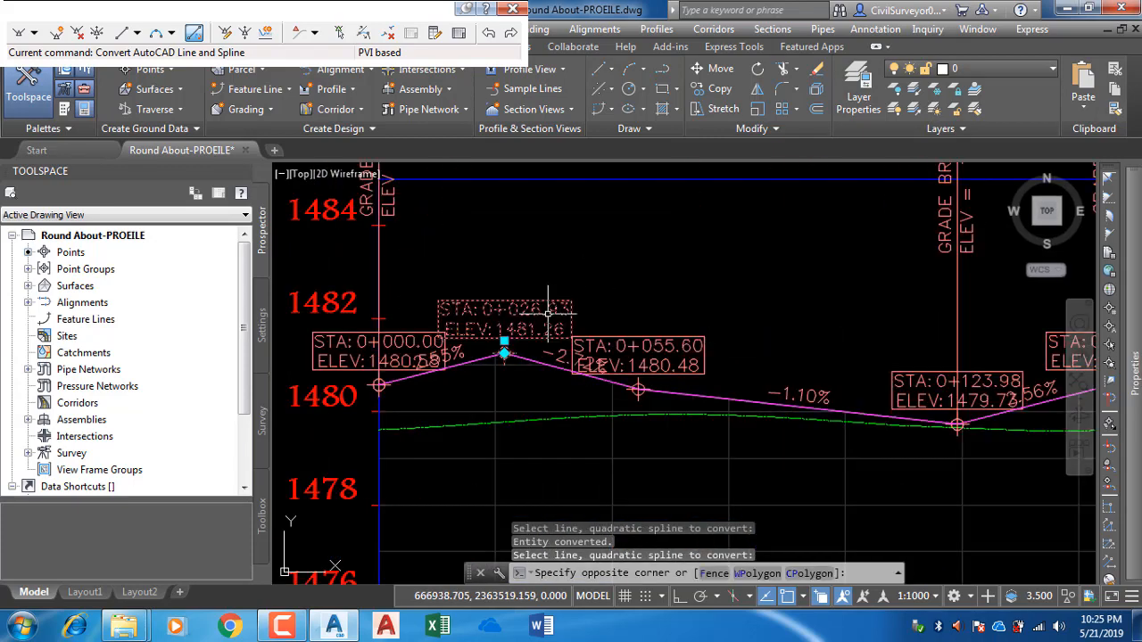
pyautogui.click(721, 324)
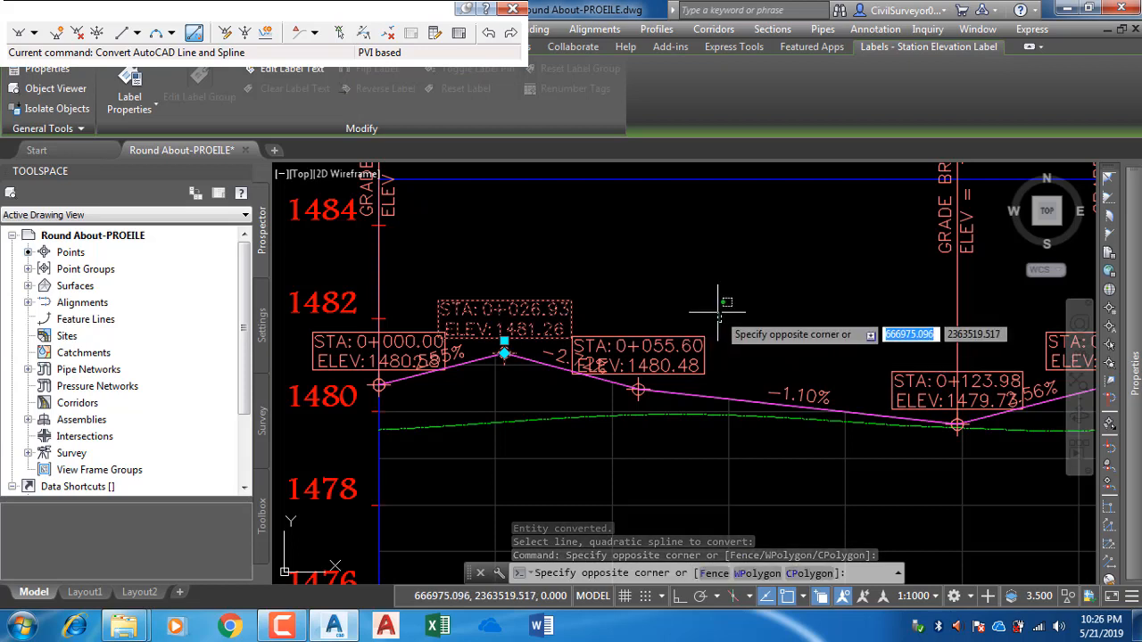
pyautogui.press('Escape')
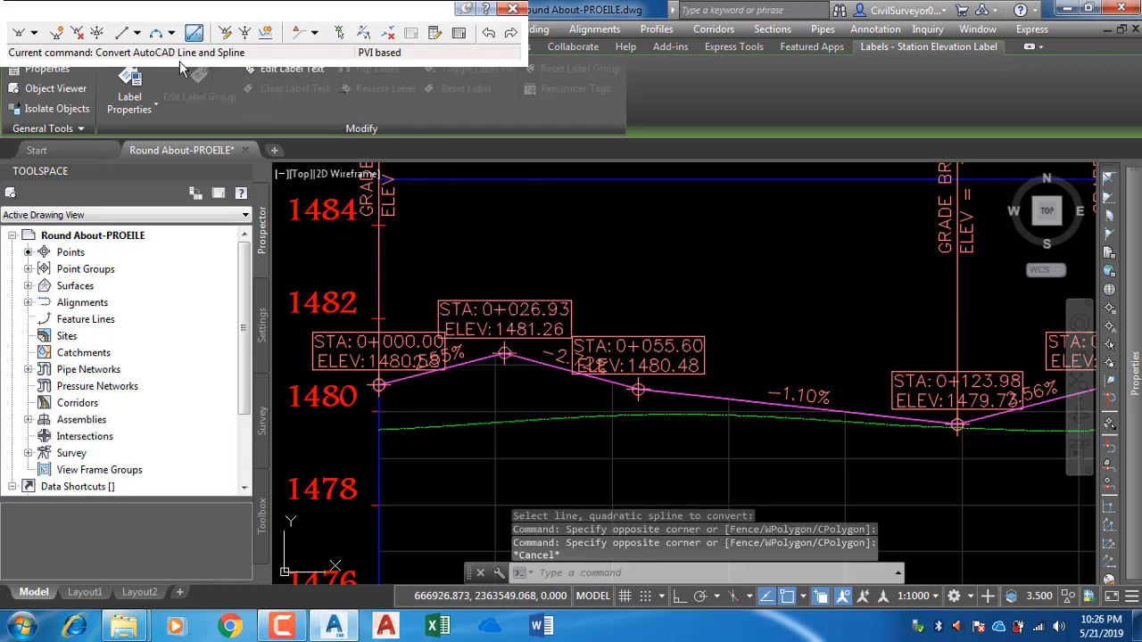
pyautogui.press('Escape')
# Step: Add a 12 m parabolic free vertical curve between the tangents meeting at station 0+026.93, matching the reference profile's LVC
pyautogui.click(171, 33)
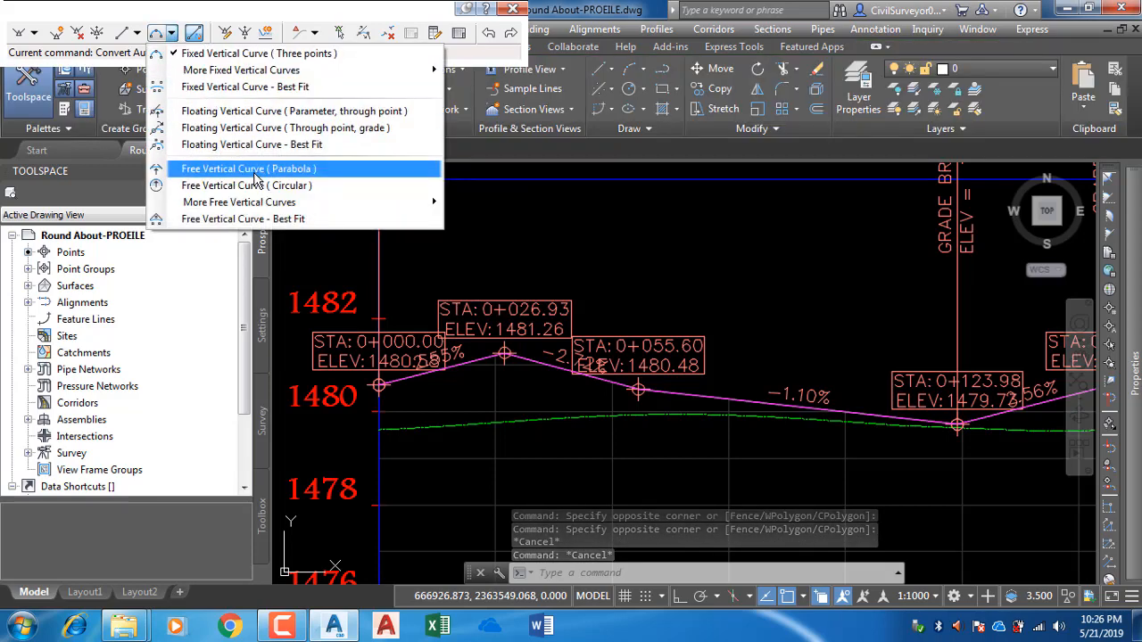
pyautogui.click(249, 169)
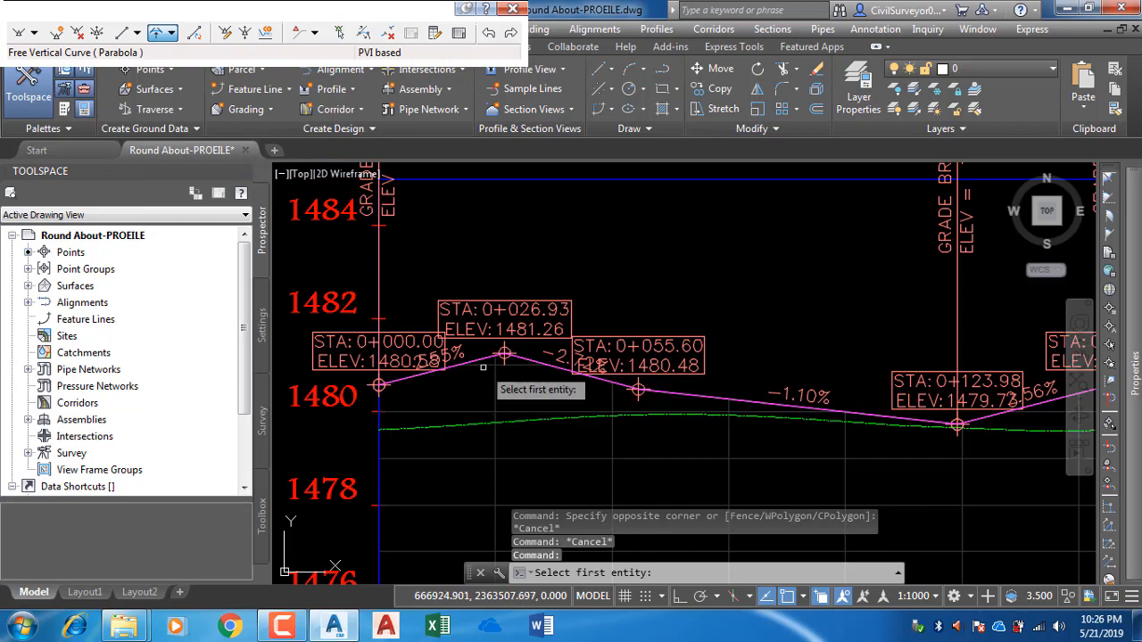
pyautogui.scroll(-5, 489, 441)
pyautogui.scroll(4, 805, 243)
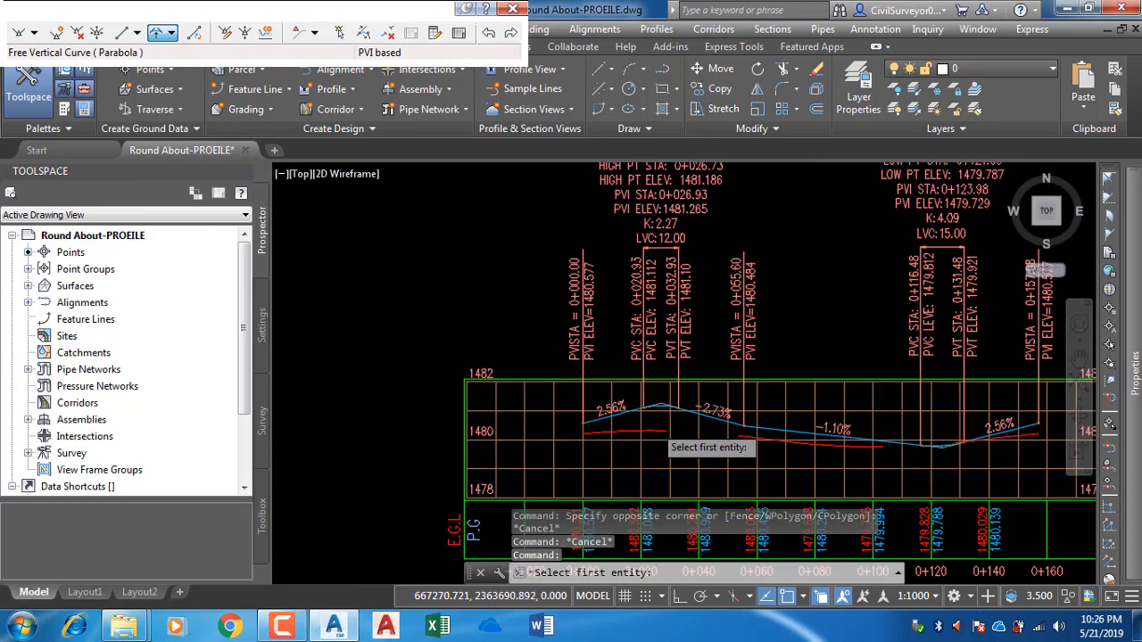
pyautogui.scroll(5, 667, 239)
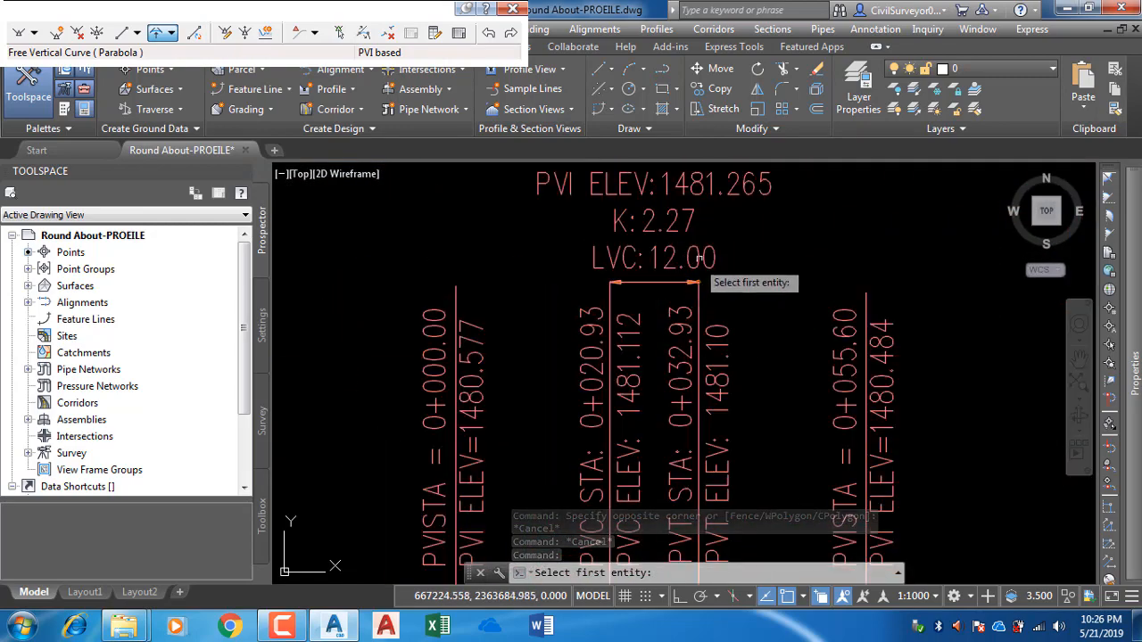
pyautogui.scroll(-6, 734, 299)
pyautogui.scroll(6, 500, 397)
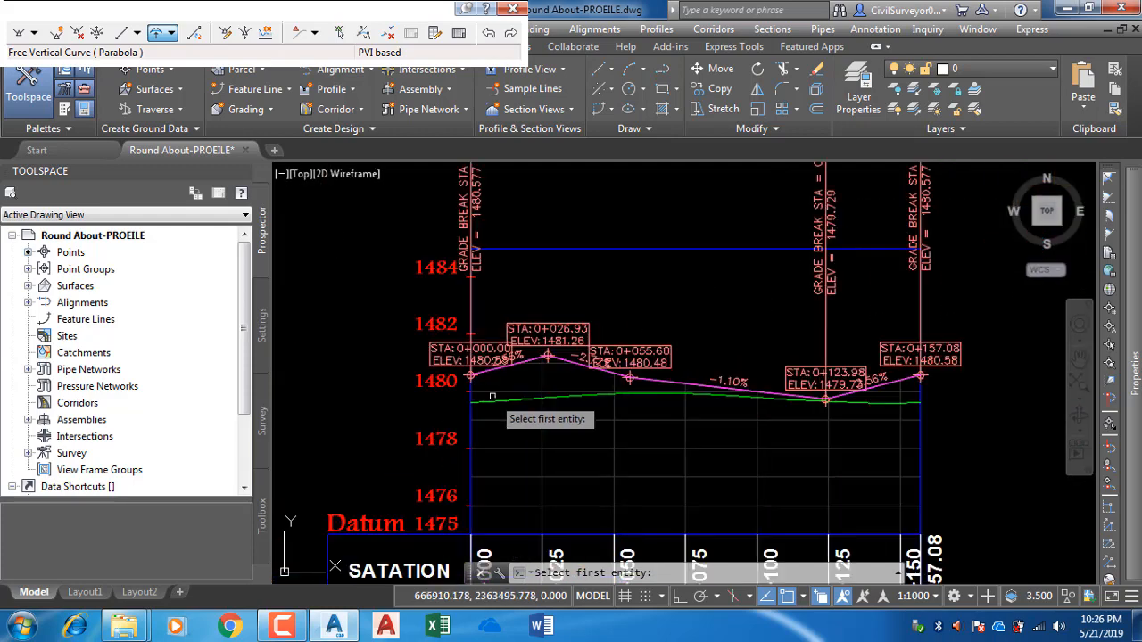
pyautogui.scroll(4, 540, 357)
pyautogui.click(576, 342)
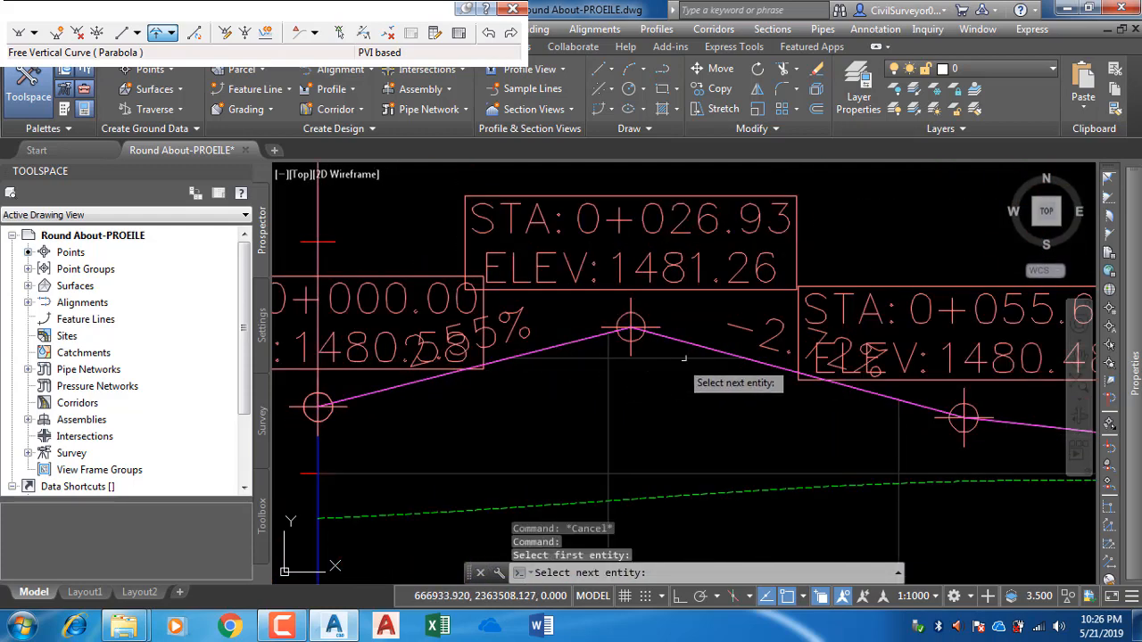
pyautogui.click(694, 344)
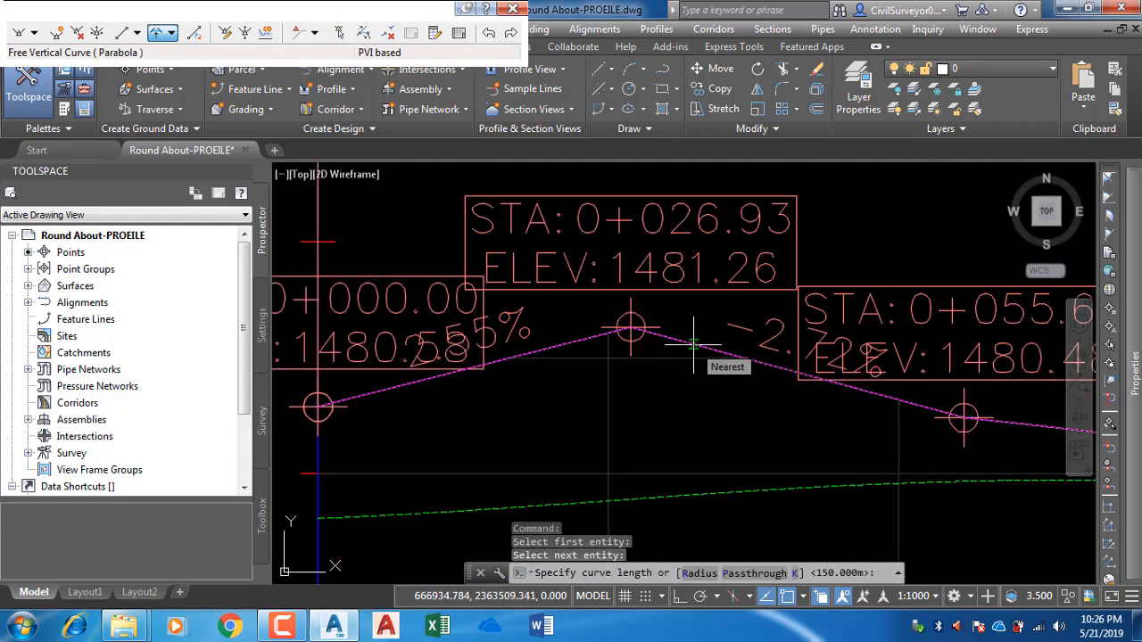
pyautogui.write('12')
pyautogui.press('Return')
# Step: Examine the reference profile's low-point curve label at PVI station 0+123.98 for its vertical curve length
pyautogui.scroll(-3, 696, 330)
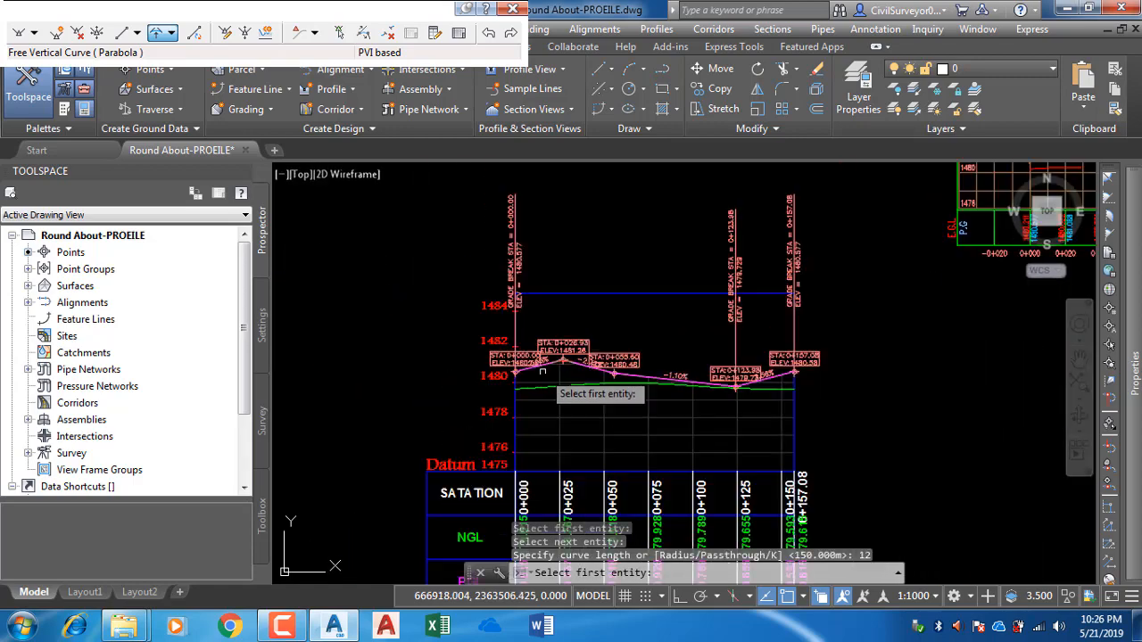
pyautogui.scroll(2, 678, 410)
pyautogui.scroll(3, 406, 434)
pyautogui.moveTo(410, 435); pyautogui.dragTo(397, 434, button='middle')
pyautogui.scroll(-2, 397, 435)
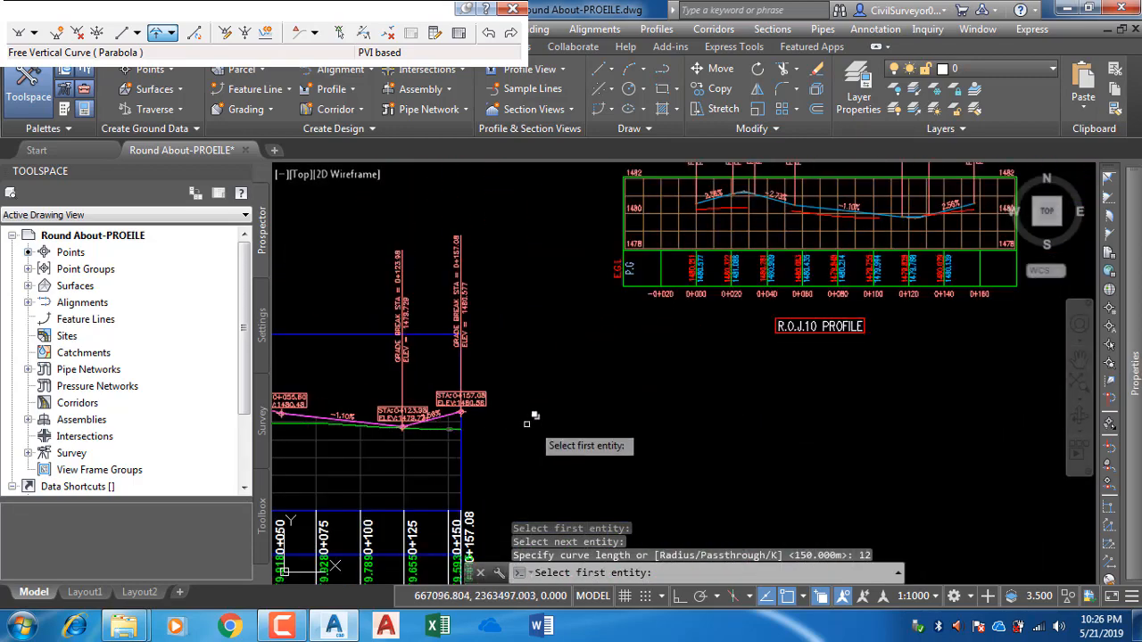
pyautogui.moveTo(848, 306); pyautogui.dragTo(705, 383, button='middle')
pyautogui.scroll(2, 800, 280)
pyautogui.moveTo(765, 284); pyautogui.dragTo(767, 442, button='middle')
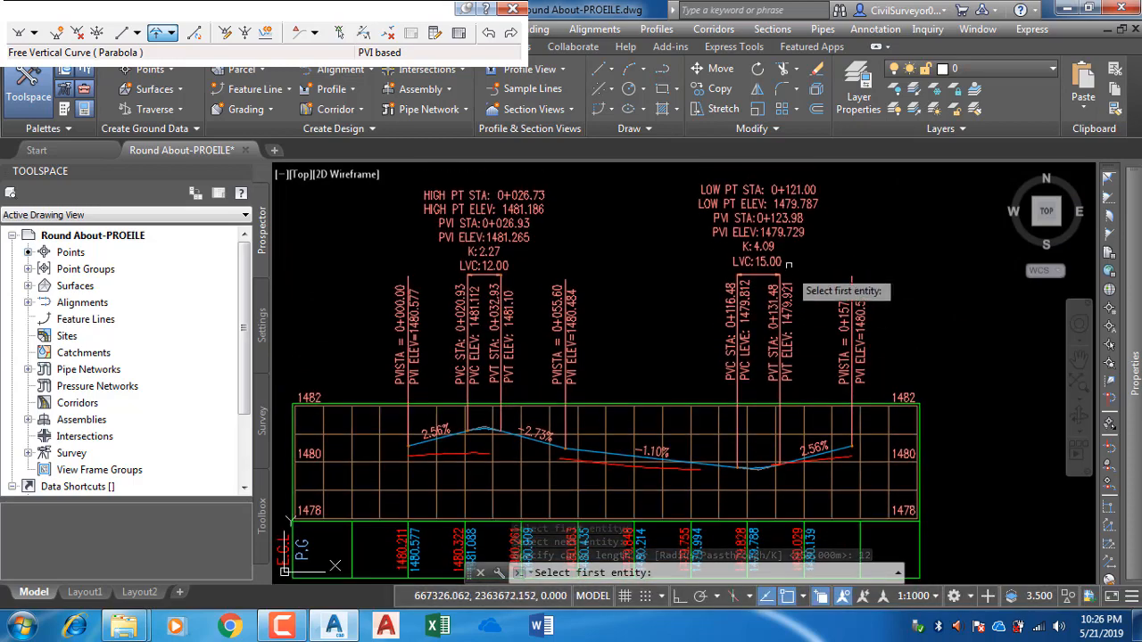
pyautogui.scroll(4, 759, 259)
pyautogui.scroll(-4, 803, 259)
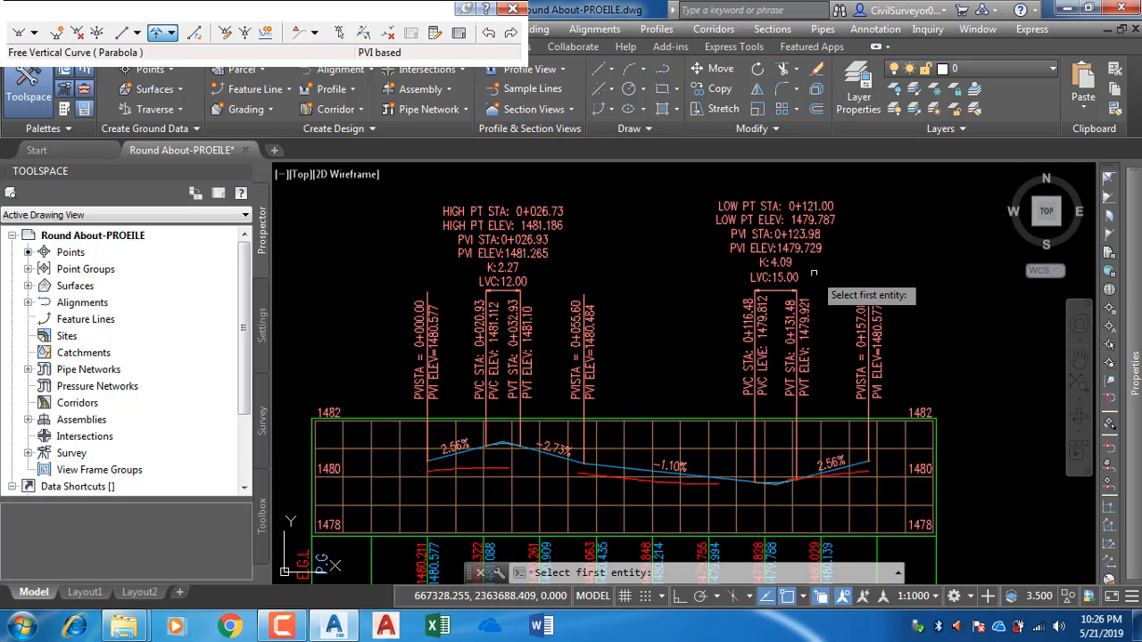
# Step: Add a 15 m parabolic free vertical curve between the tangents meeting at station 0+123.98 and end the curve command
pyautogui.scroll(-2, 865, 286)
pyautogui.scroll(4, 547, 452)
pyautogui.scroll(4, 546, 451)
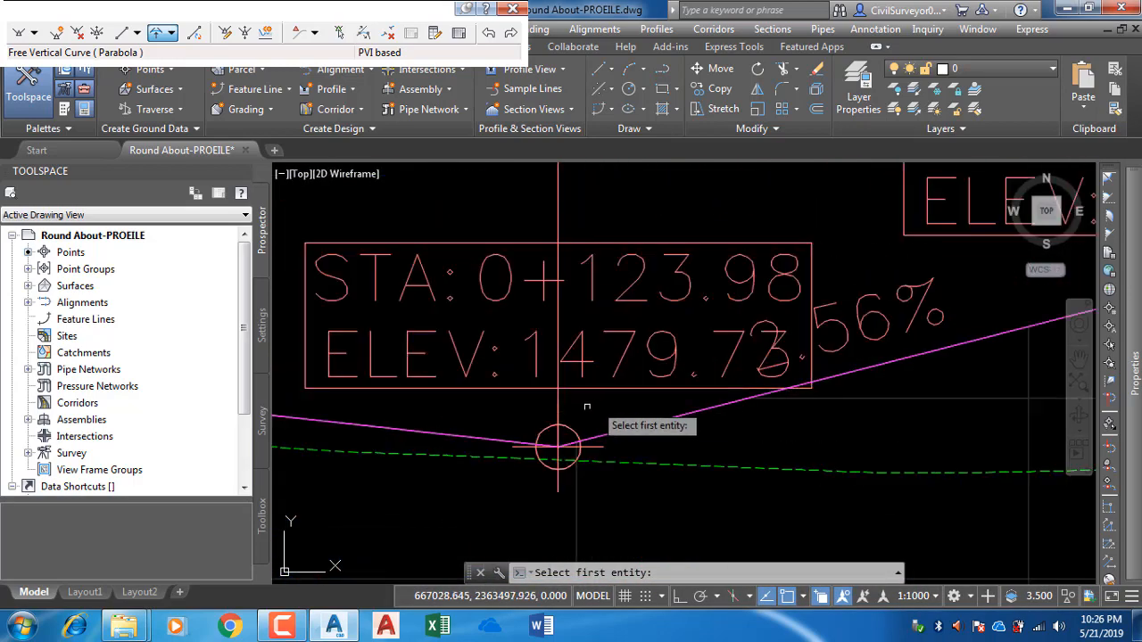
pyautogui.click(482, 439)
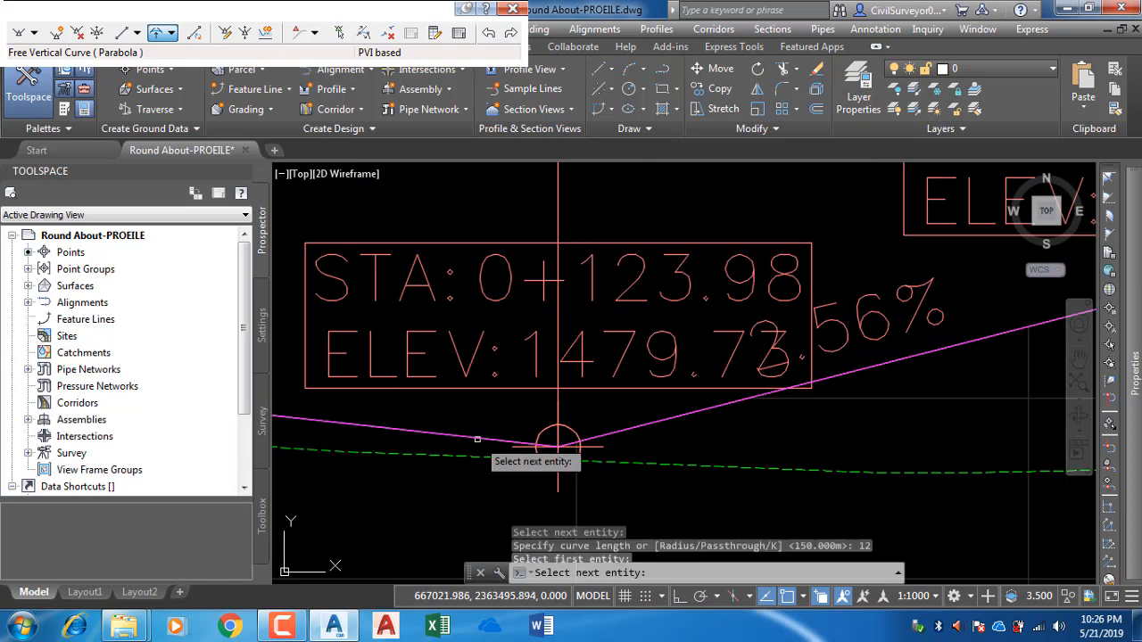
pyautogui.click(610, 433)
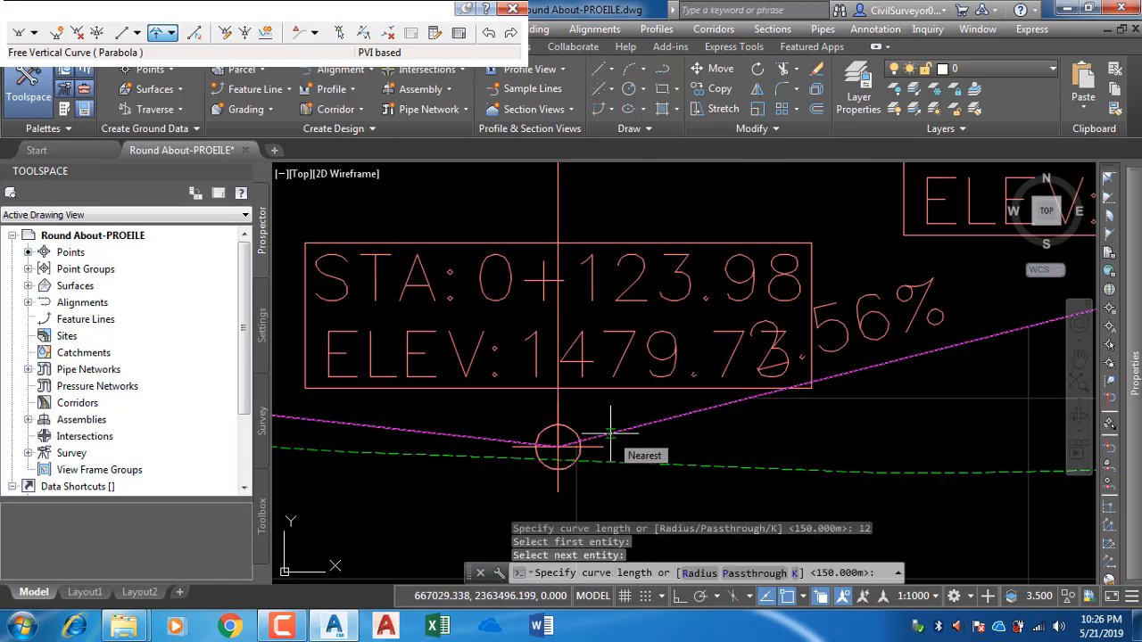
pyautogui.write('15')
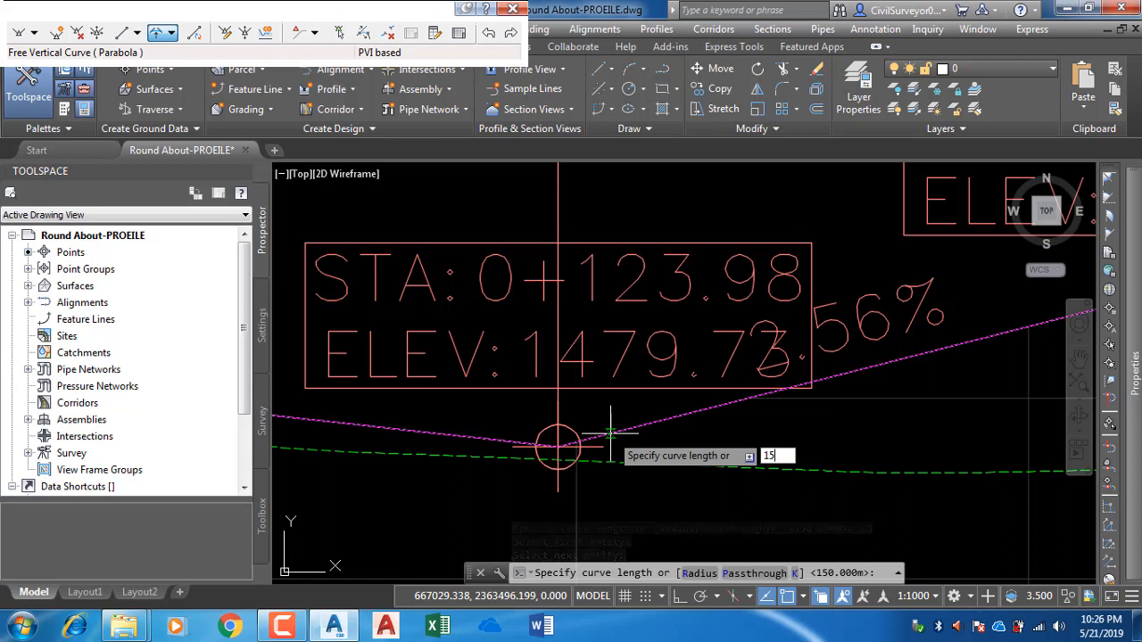
pyautogui.press('Return')
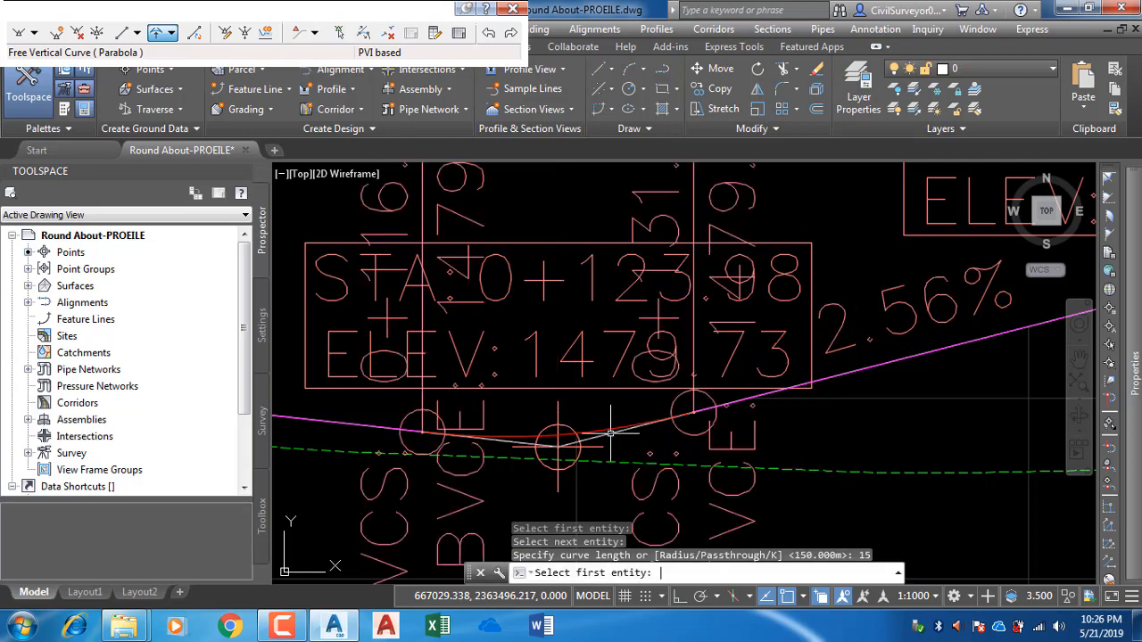
pyautogui.press('Return')
pyautogui.scroll(-6, 660, 325)
pyautogui.scroll(-4, 669, 314)
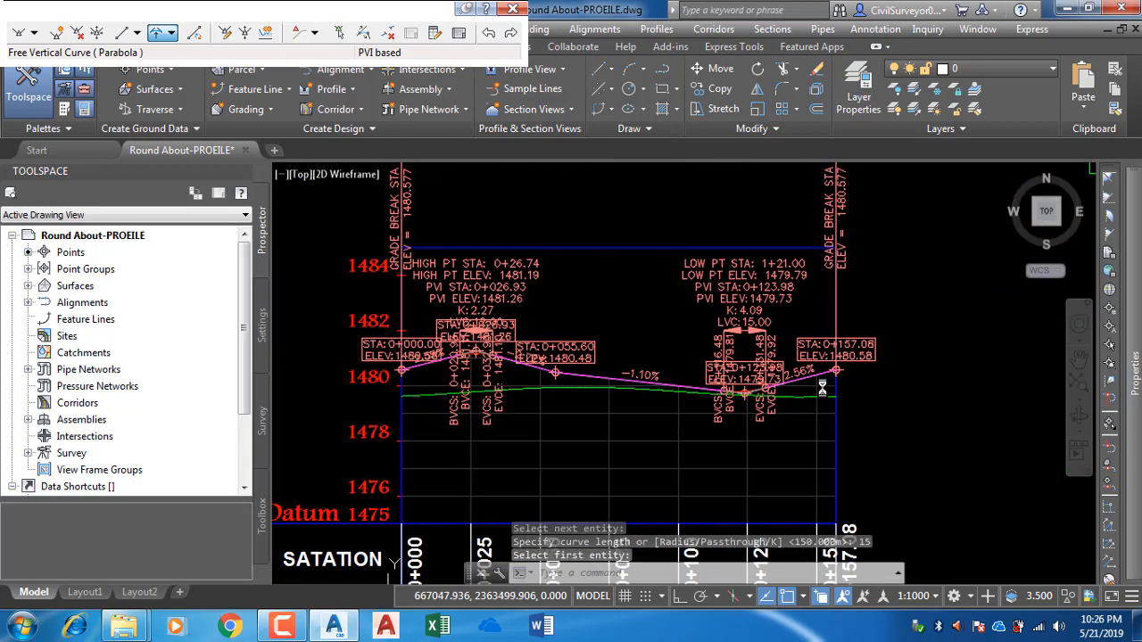
pyautogui.scroll(6, 558, 352)
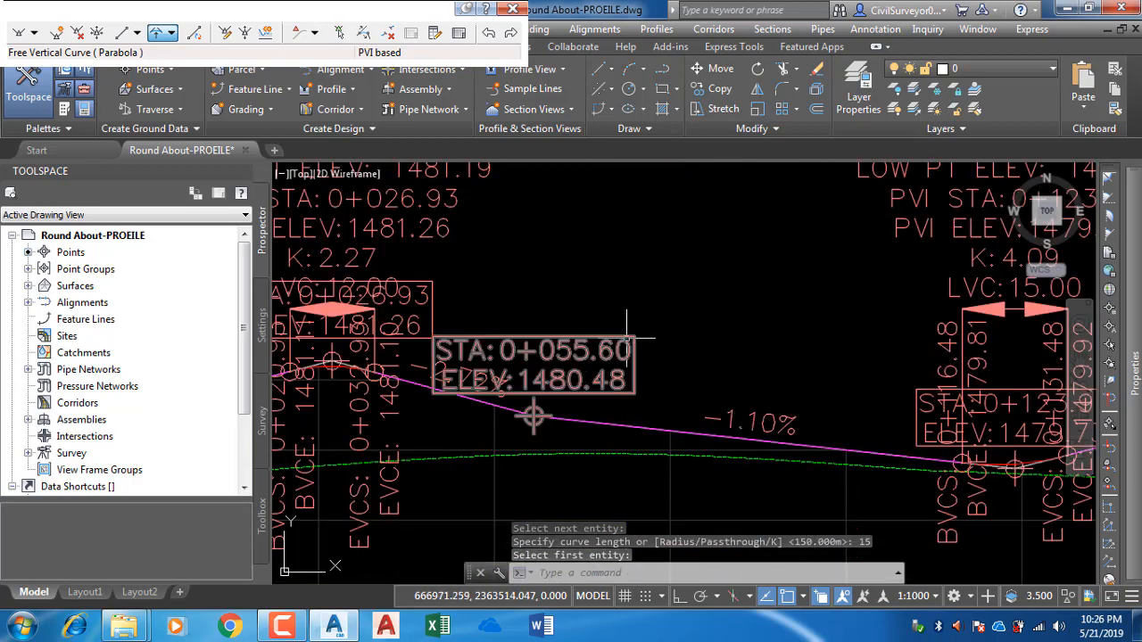
# Step: Delete the station elevation labels at 0+055.60, 0+157.08, 0+123.98 and 0+000.00 from the roundabout's profile view
pyautogui.click(612, 343)
pyautogui.scroll(-2, 804, 282)
pyautogui.moveTo(724, 357); pyautogui.dragTo(534, 368, button='middle')
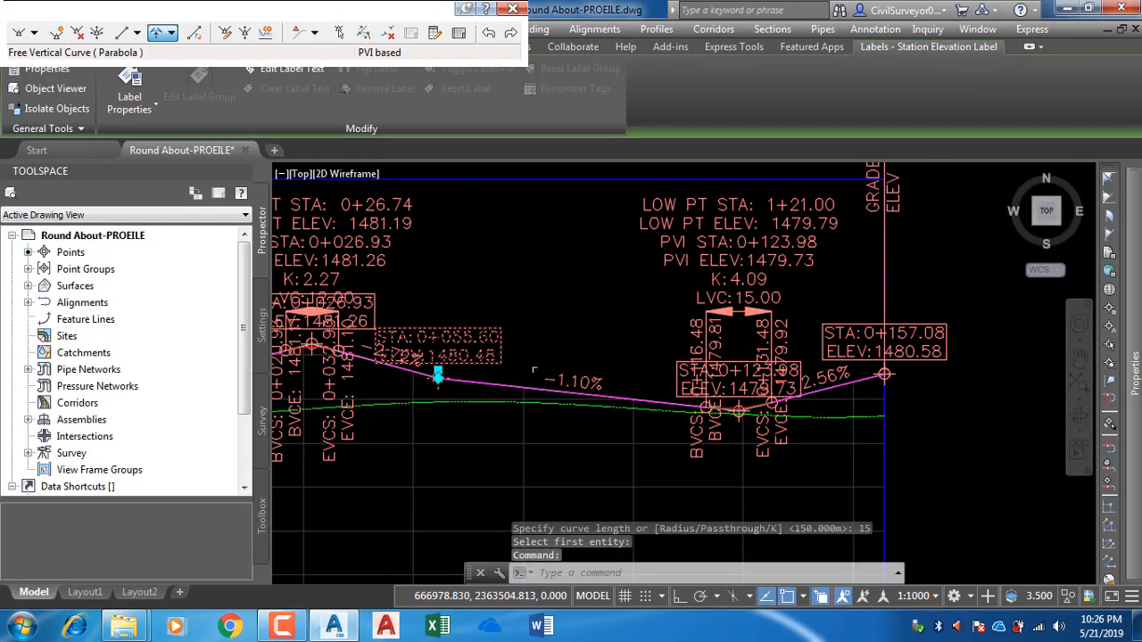
pyautogui.click(901, 344)
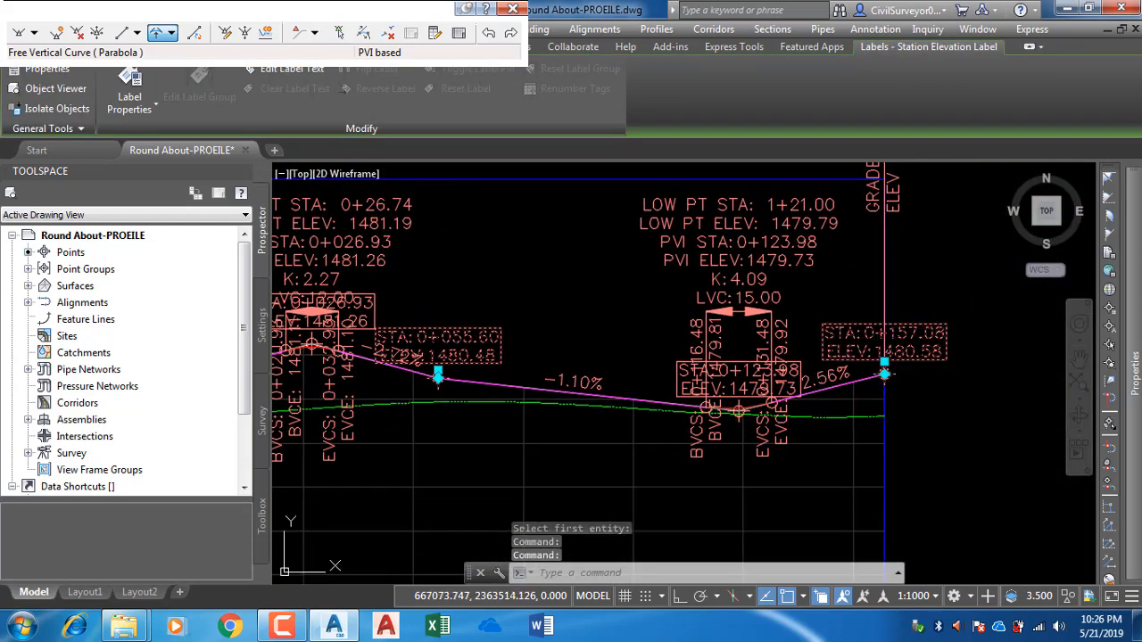
pyautogui.click(801, 363)
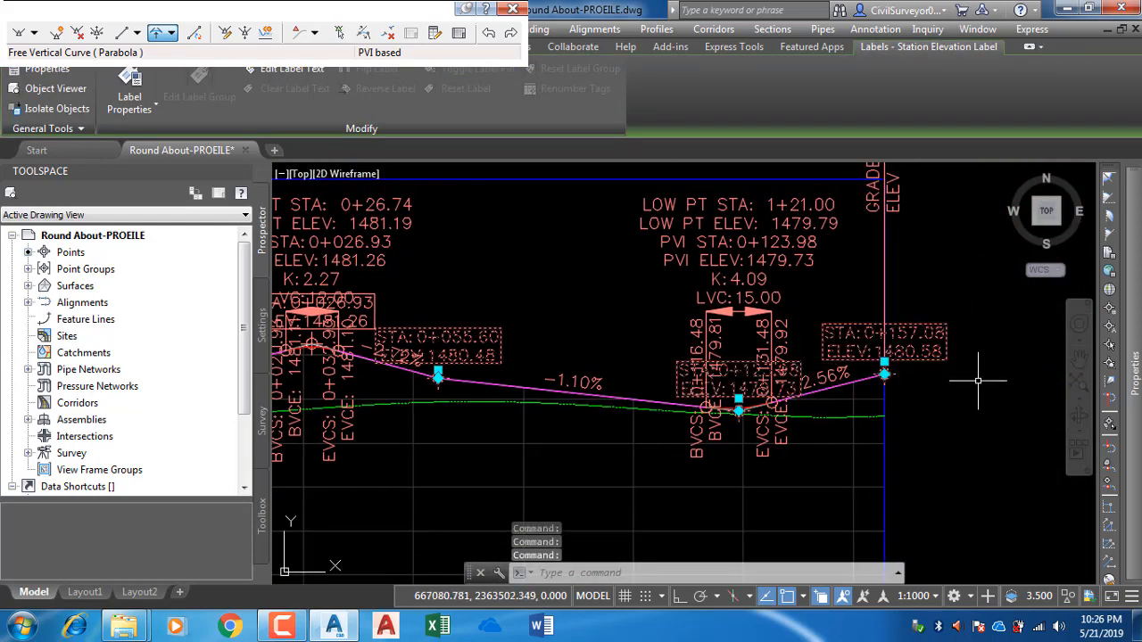
pyautogui.press('Delete')
pyautogui.scroll(-5, 978, 378)
pyautogui.scroll(5, 658, 351)
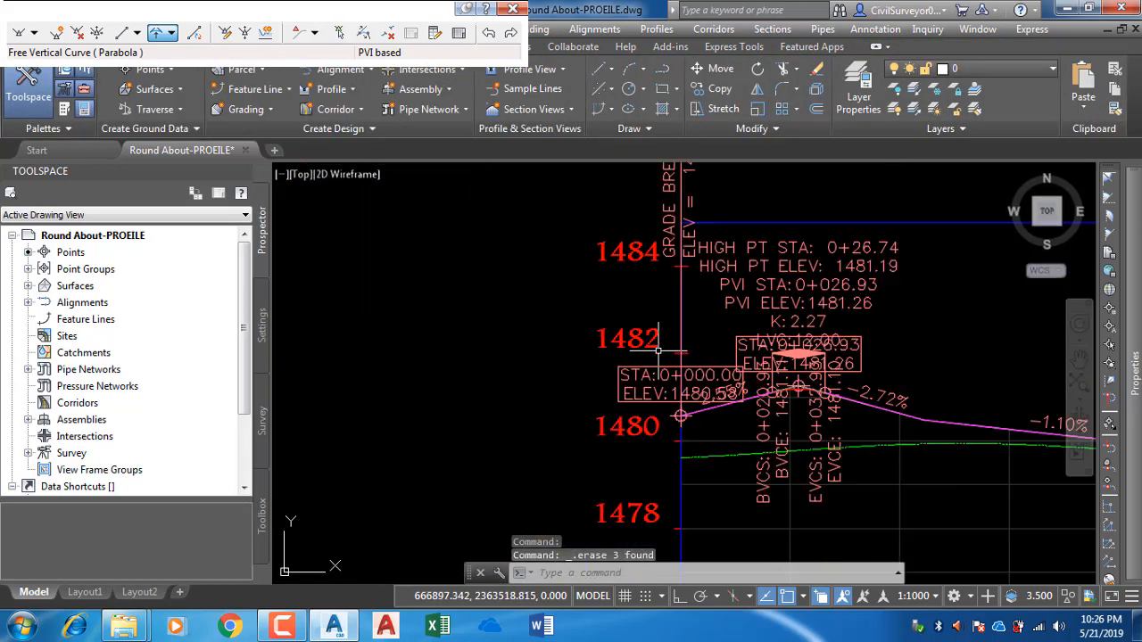
pyautogui.click(648, 364)
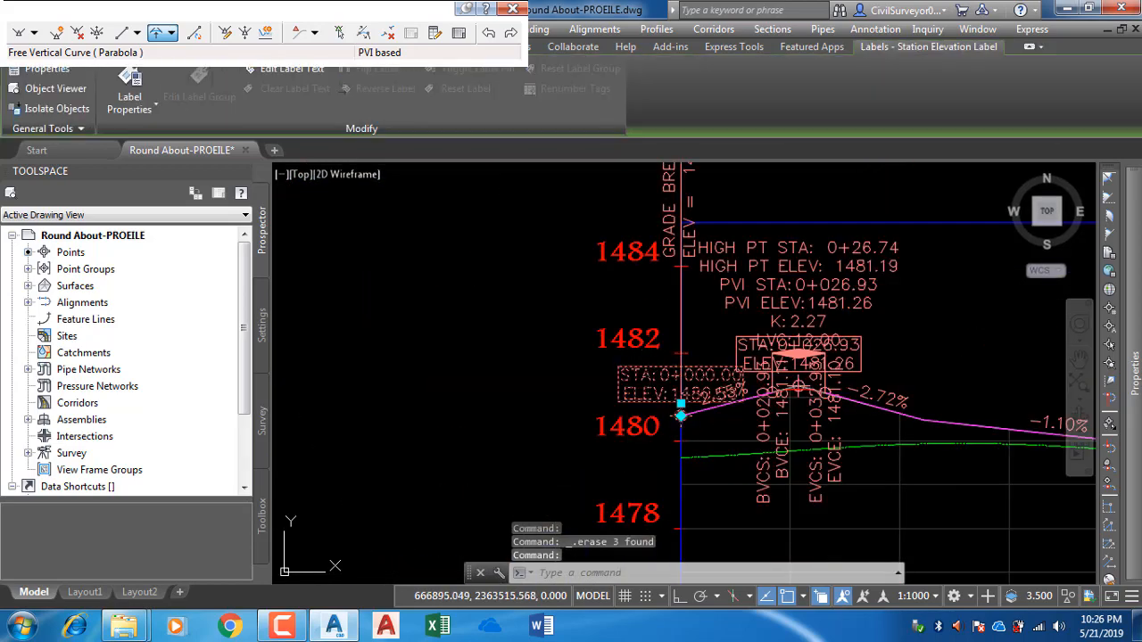
pyautogui.press('Delete')
pyautogui.scroll(-5, 581, 331)
pyautogui.scroll(5, 732, 380)
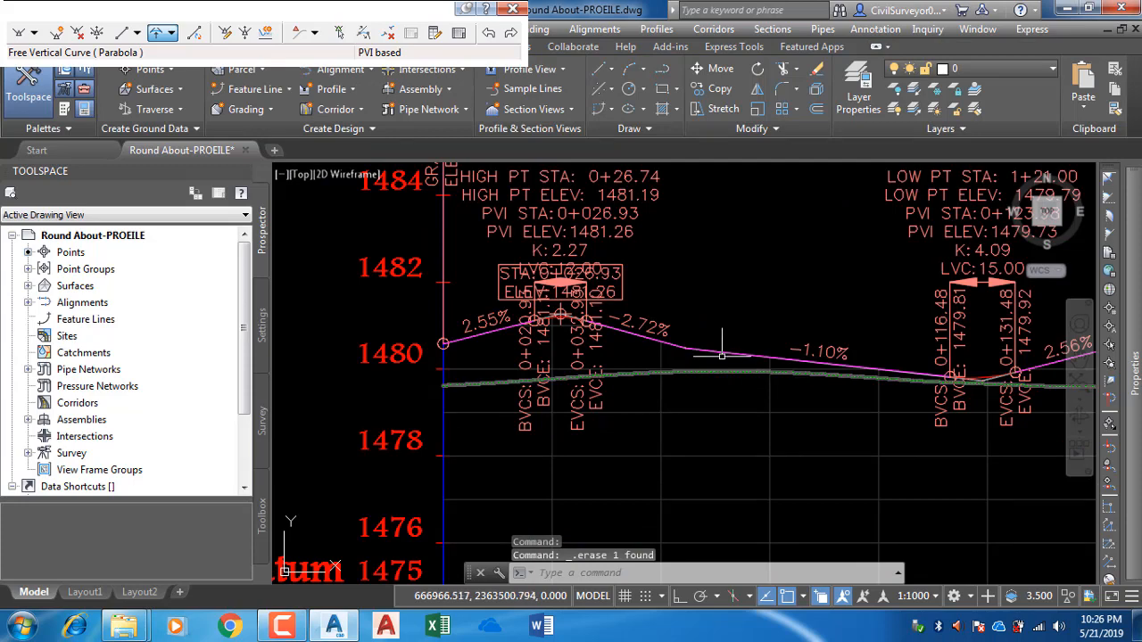
pyautogui.click(718, 345)
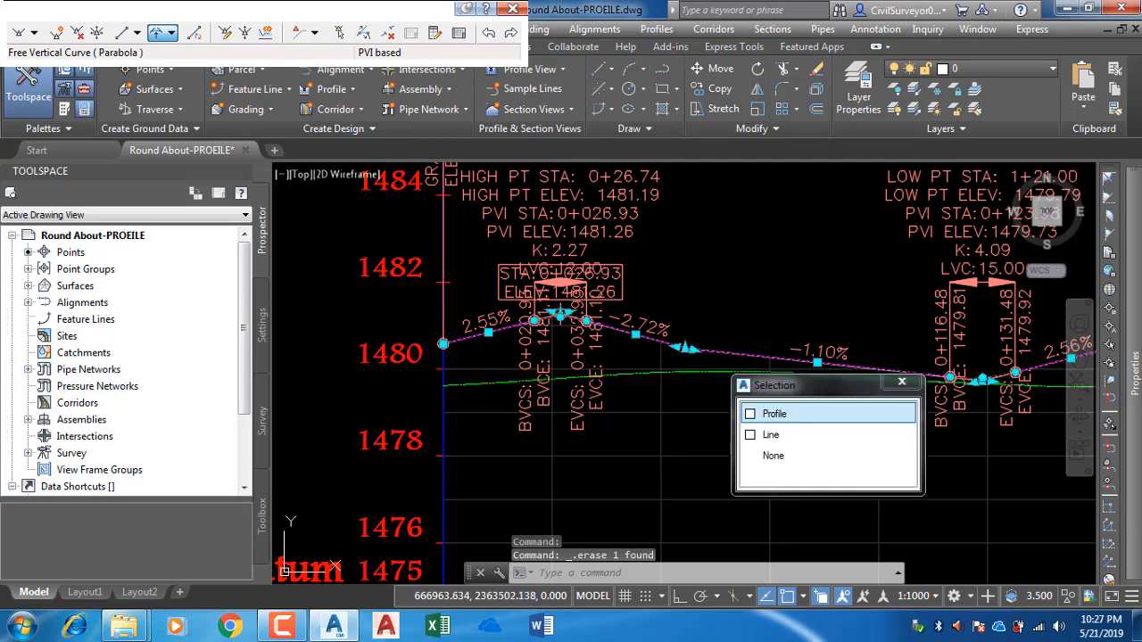
pyautogui.click(774, 413)
pyautogui.rightClick(704, 258)
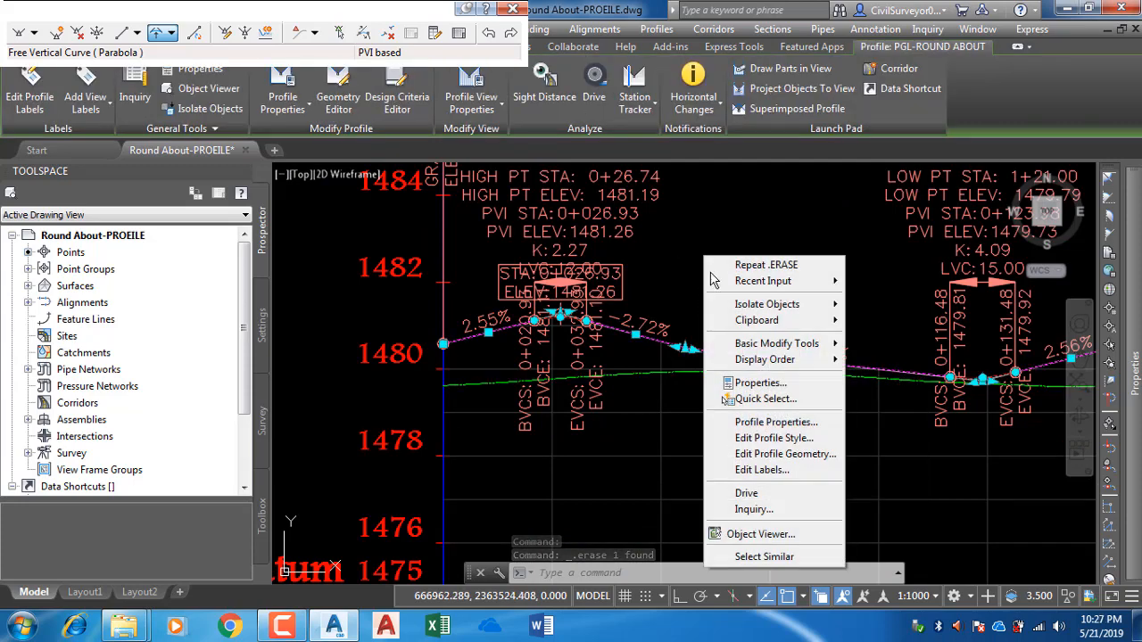
pyautogui.click(763, 470)
pyautogui.scroll(-3, 661, 356)
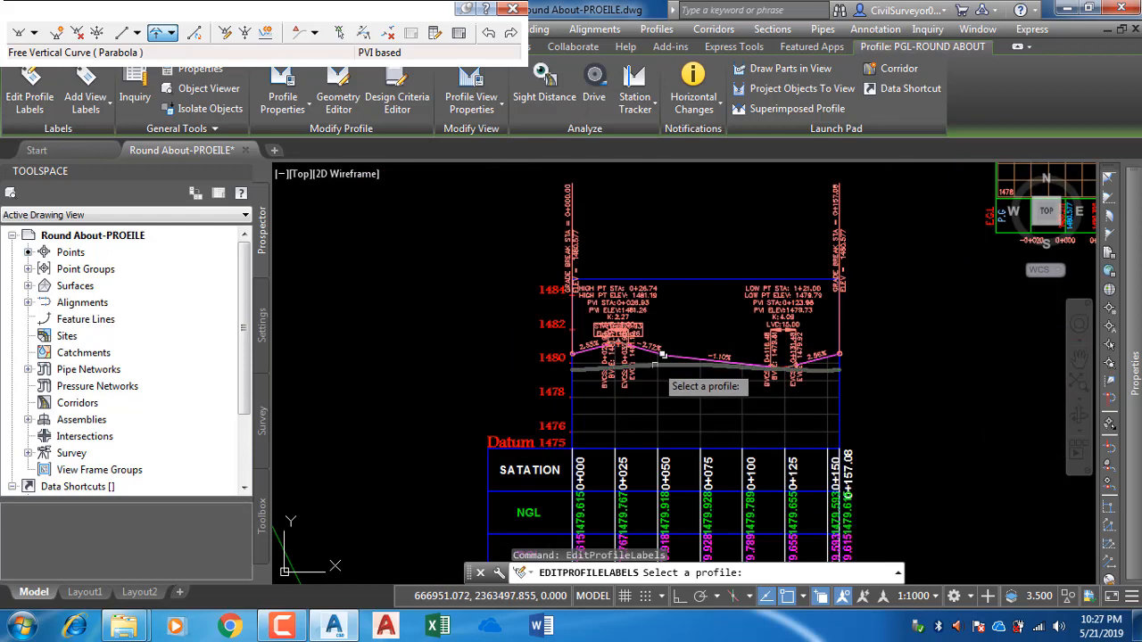
pyautogui.click(685, 280)
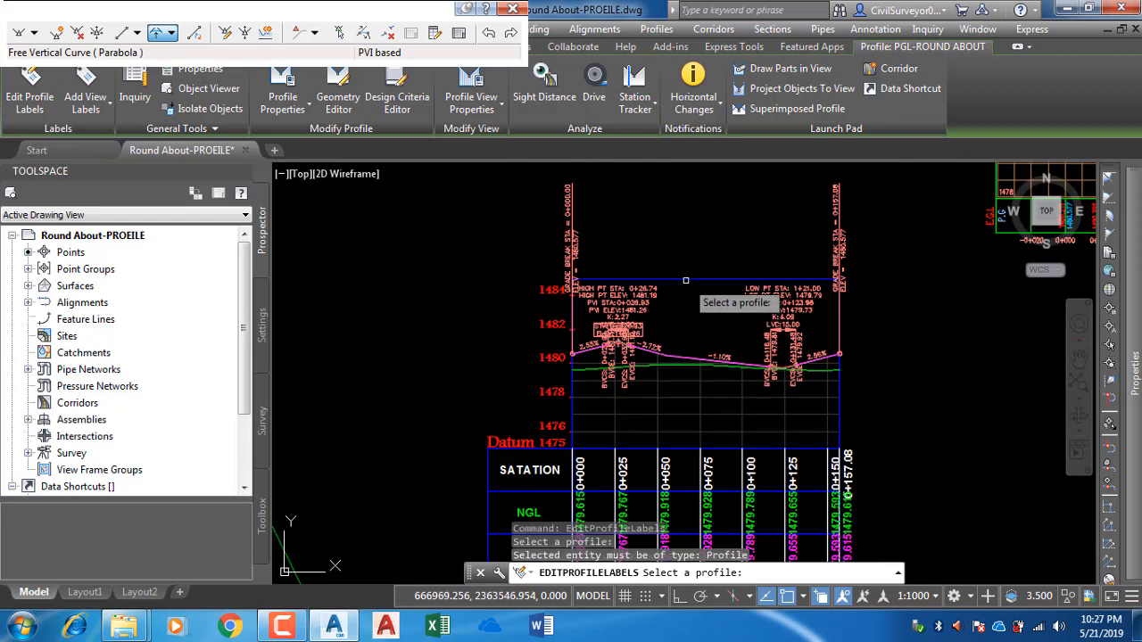
pyautogui.click(685, 280)
pyautogui.press('Escape')
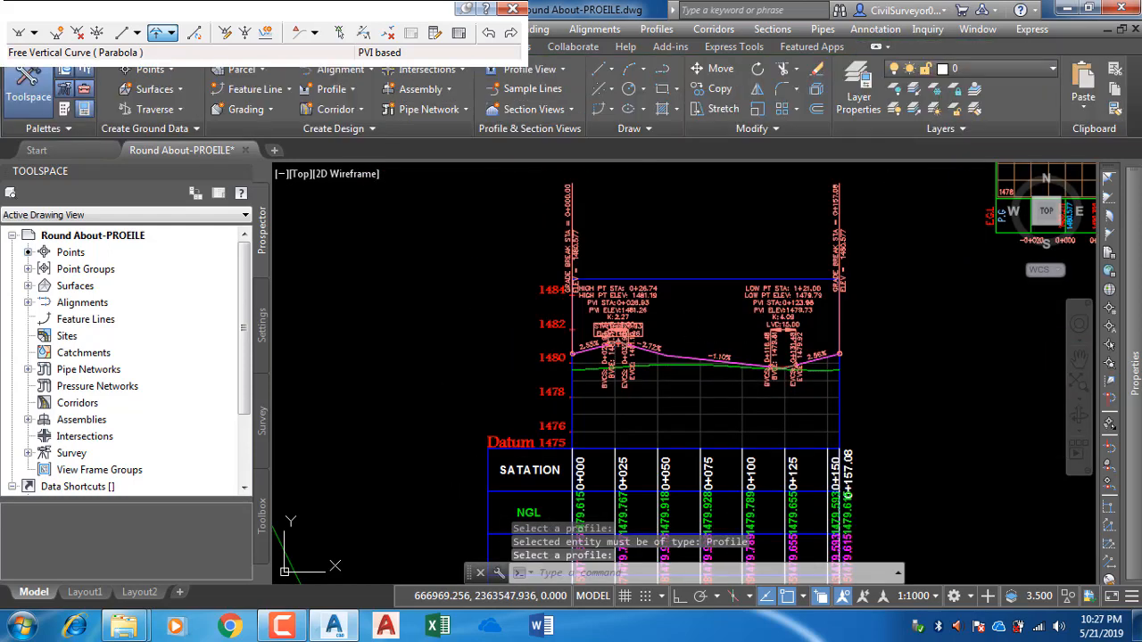
pyautogui.click(685, 280)
pyautogui.rightClick(685, 280)
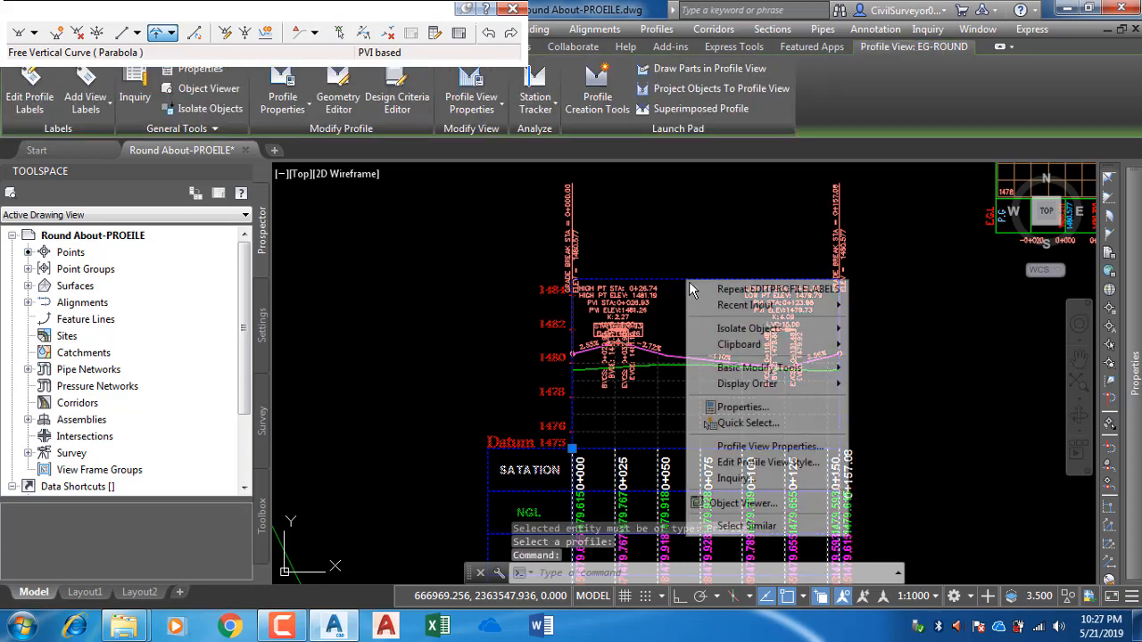
pyautogui.click(775, 467)
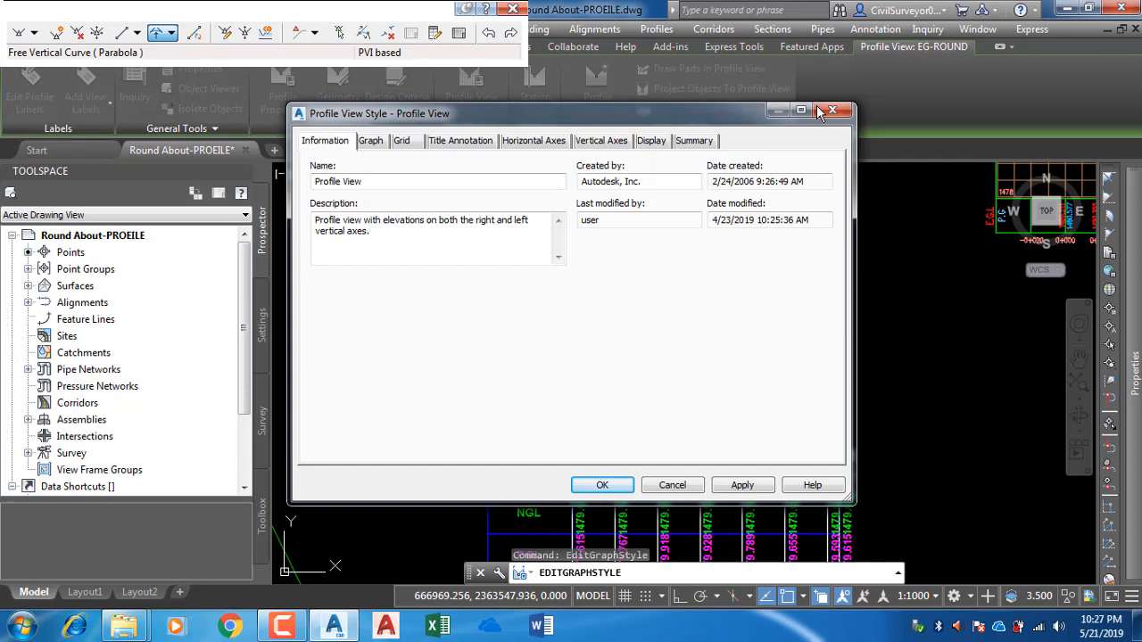
pyautogui.click(829, 111)
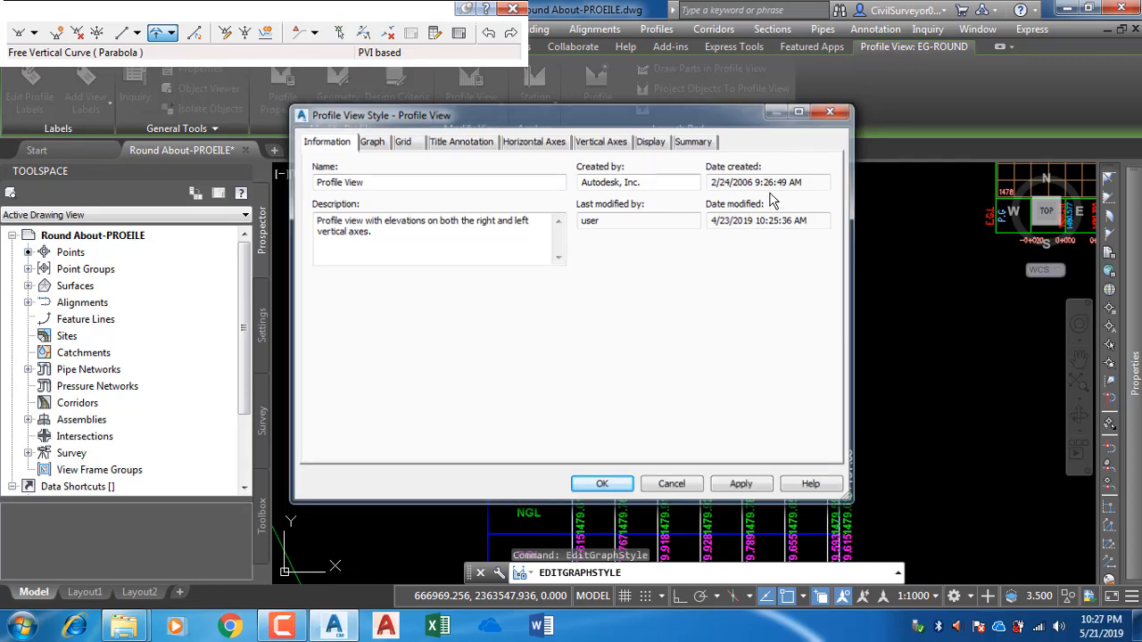
# Step: Open the profile label settings of the PGL-ROUND ABOUT design profile
pyautogui.scroll(3, 662, 365)
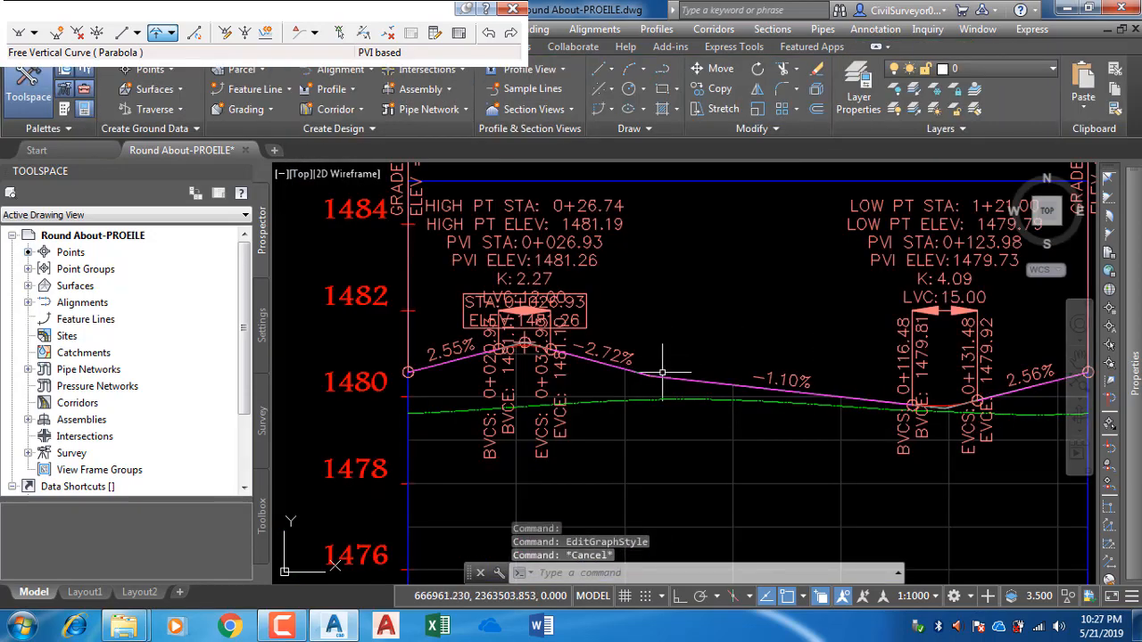
pyautogui.click(664, 373)
pyautogui.scroll(-2, 742, 311)
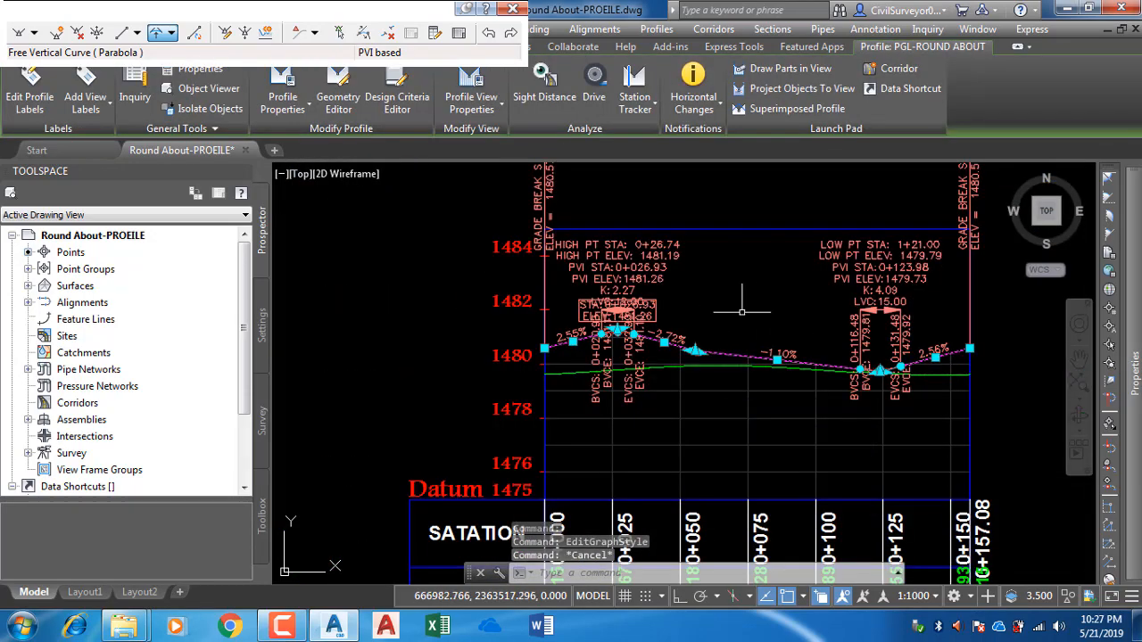
pyautogui.rightClick(393, 247)
pyautogui.click(460, 463)
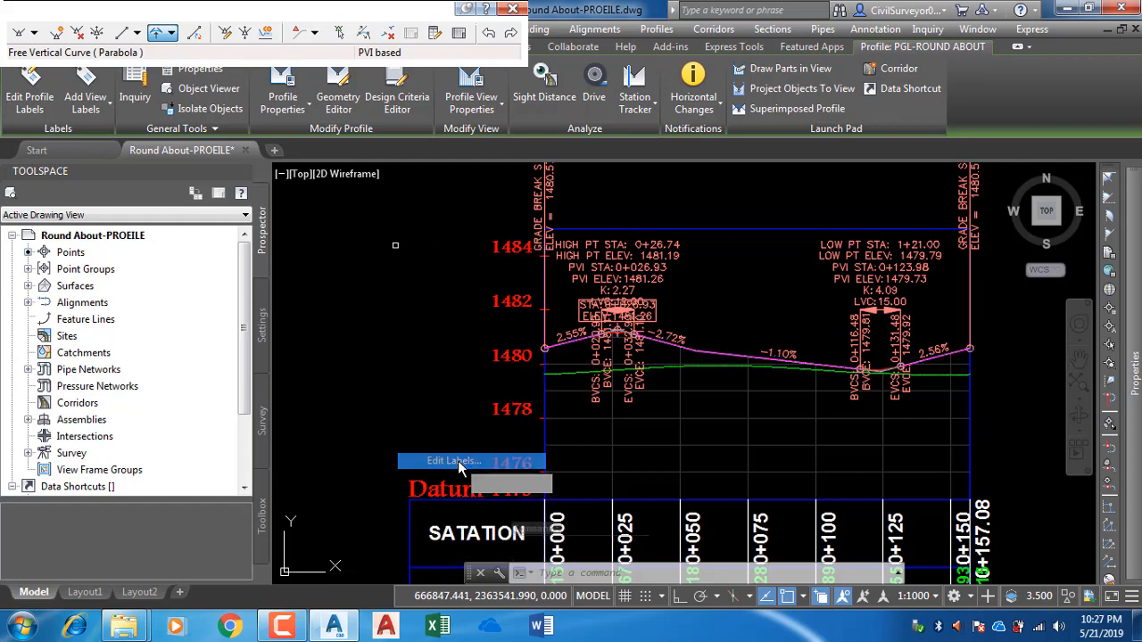
pyautogui.scroll(-2, 563, 328)
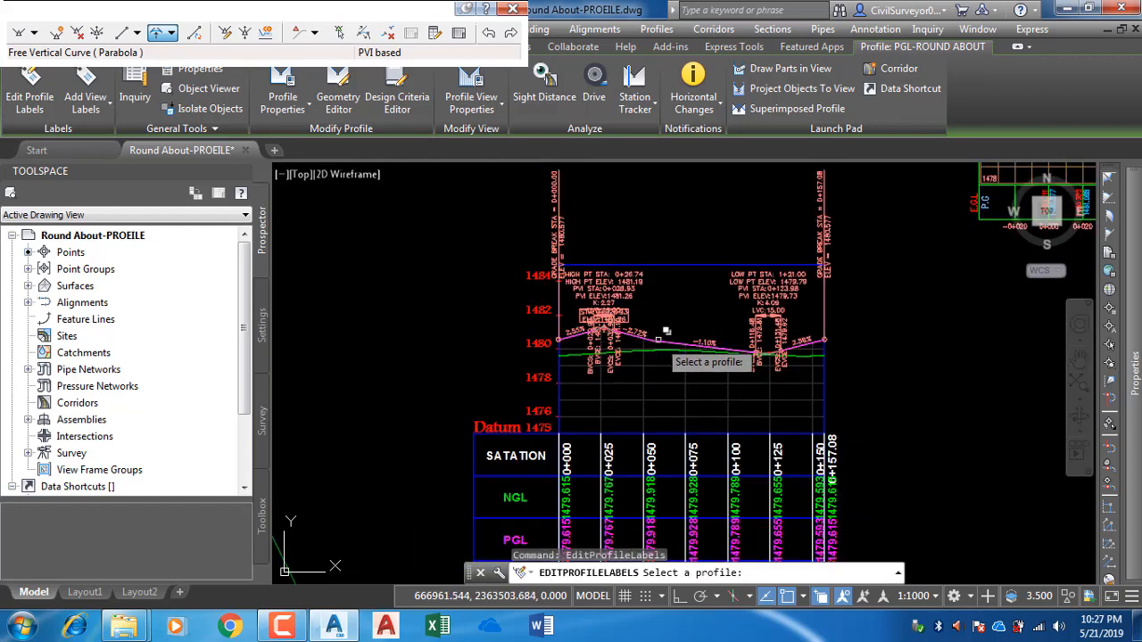
pyautogui.click(662, 344)
pyautogui.click(723, 403)
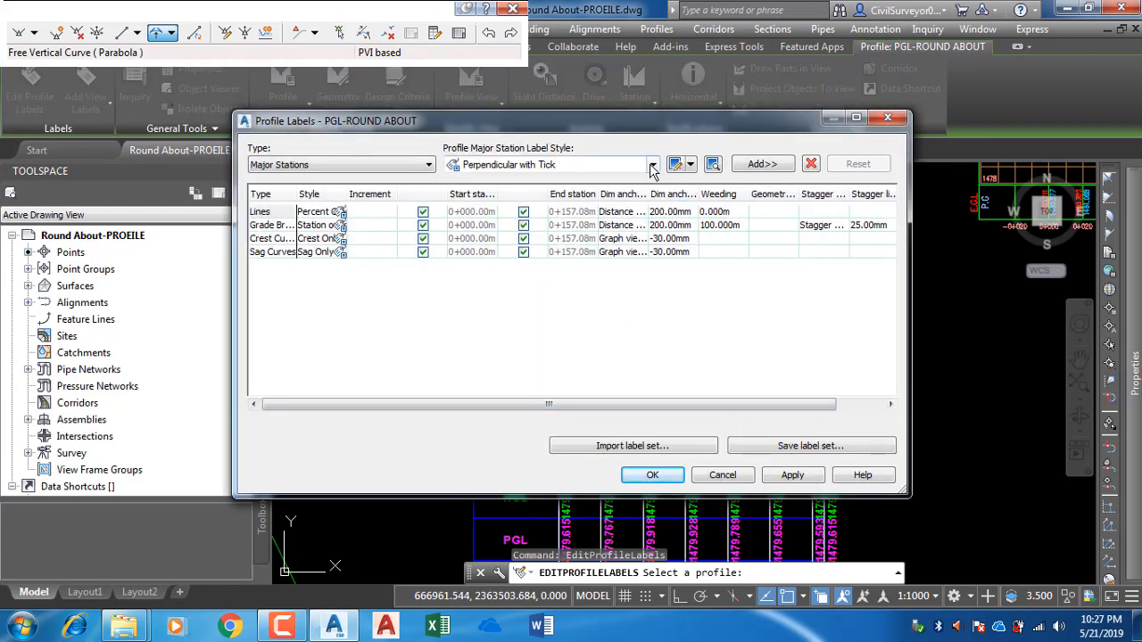
# Step: Import the M_Profile Label Set into the profile labels, apply it to the design profile and end the label command
pyautogui.click(653, 167)
pyautogui.click(629, 445)
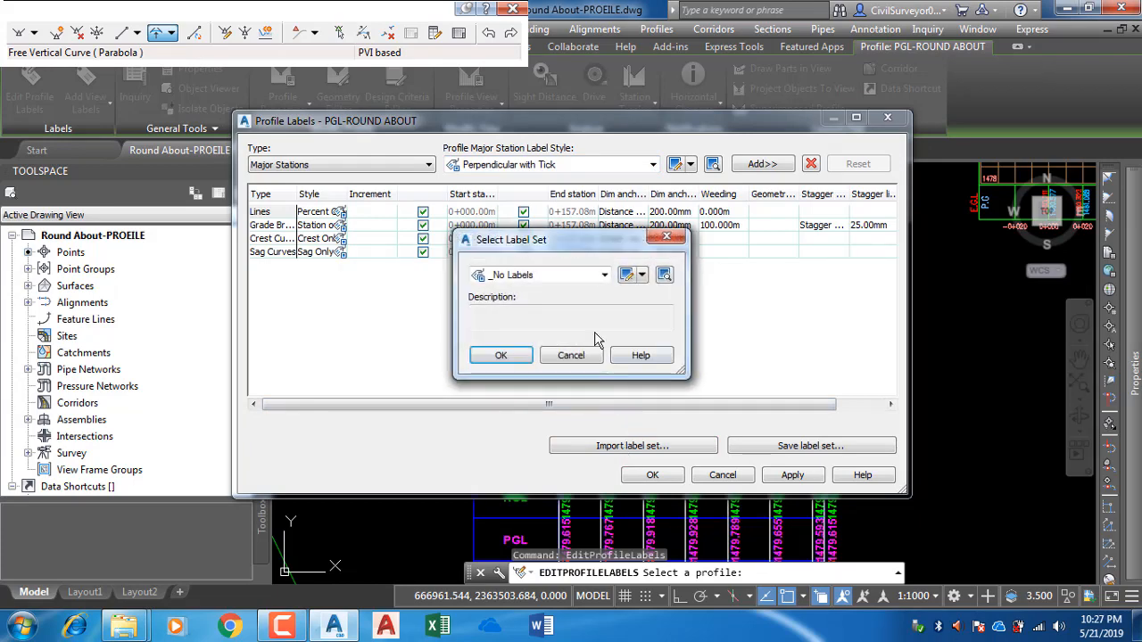
pyautogui.click(576, 277)
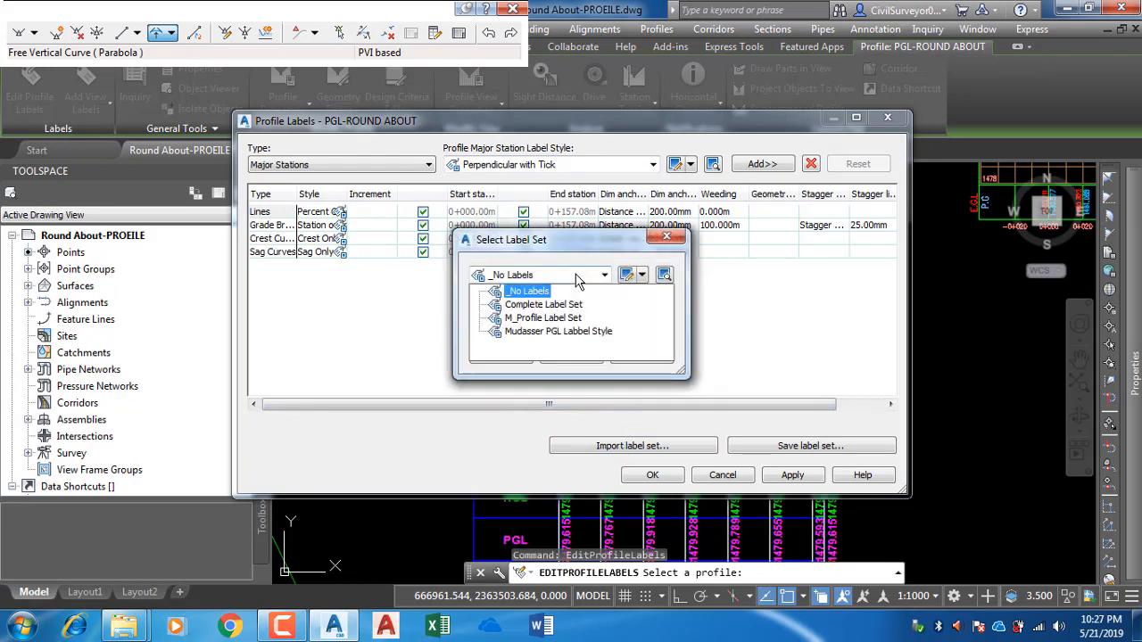
pyautogui.click(545, 319)
pyautogui.click(519, 360)
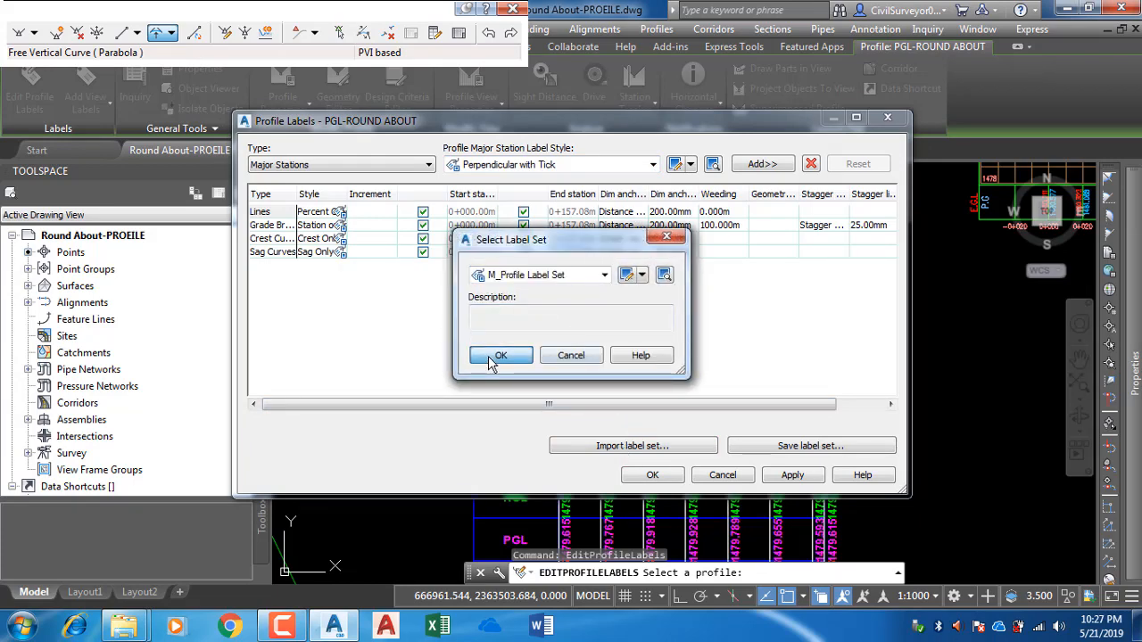
pyautogui.click(790, 475)
pyautogui.click(650, 475)
pyautogui.press('Escape')
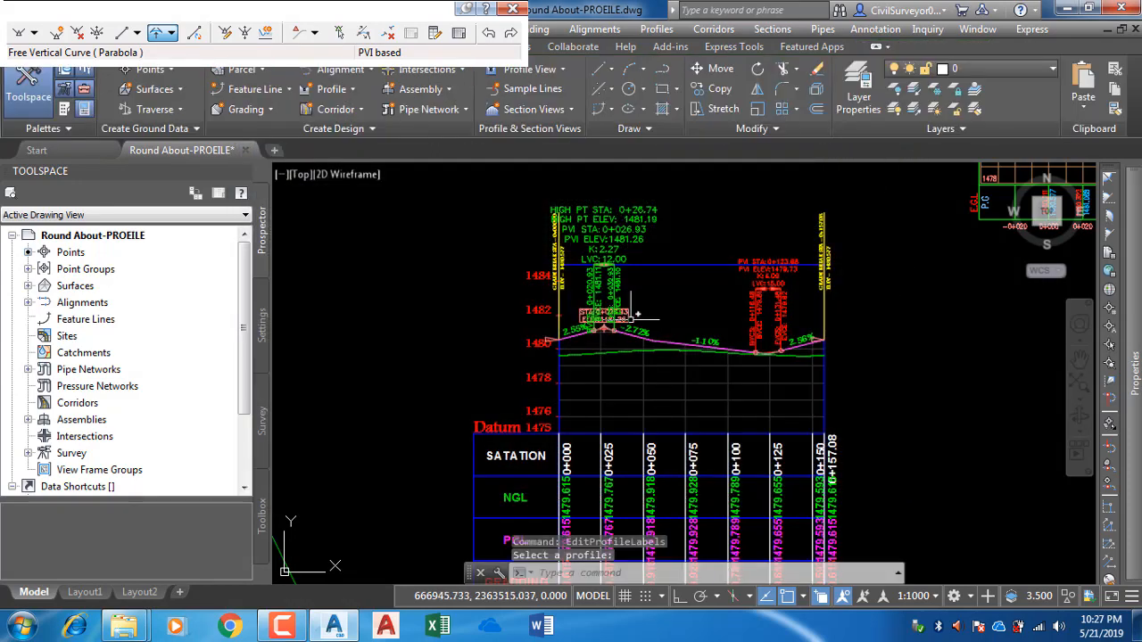
# Step: Delete the remaining station elevation label at 0+026.93 near the crest curve
pyautogui.scroll(5, 634, 314)
pyautogui.click(575, 336)
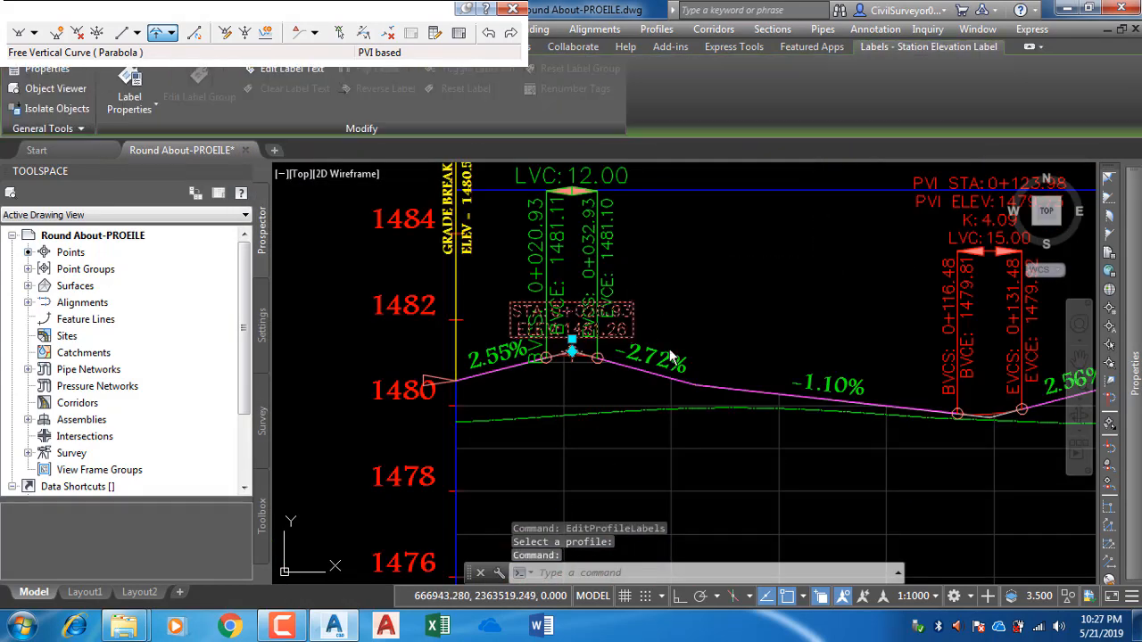
pyautogui.press('Delete')
# Step: Compare the tangent grades labelled on the design profile with those on the R.O.J.10 reference profile
pyautogui.scroll(-2, 635, 311)
pyautogui.scroll(-2, 523, 314)
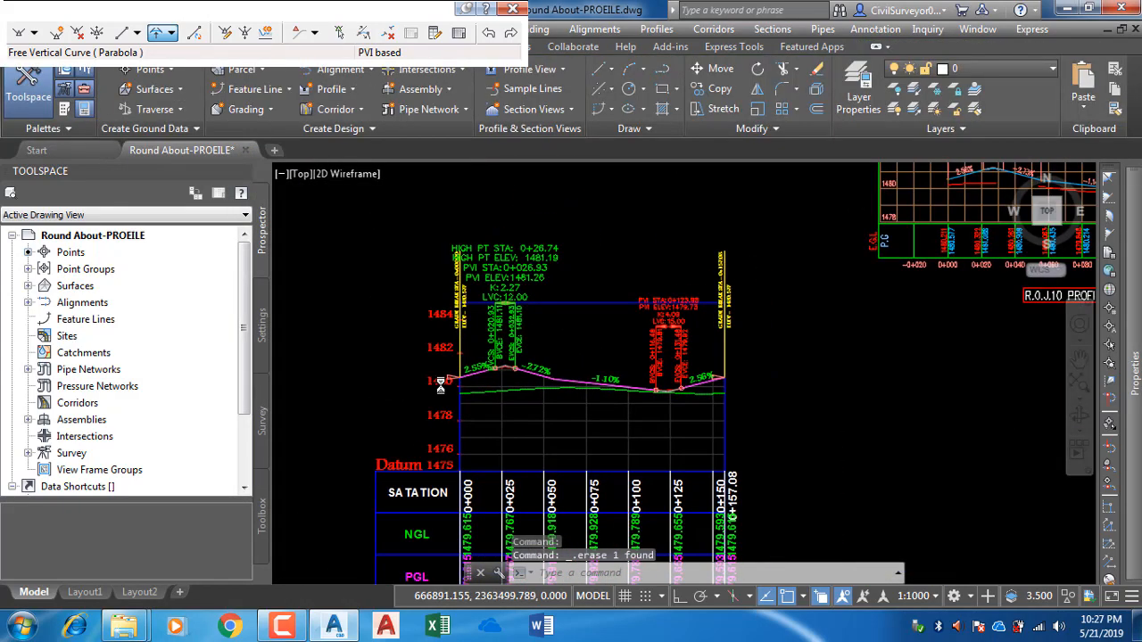
pyautogui.scroll(4, 622, 345)
pyautogui.scroll(-6, 622, 345)
pyautogui.scroll(9, 750, 259)
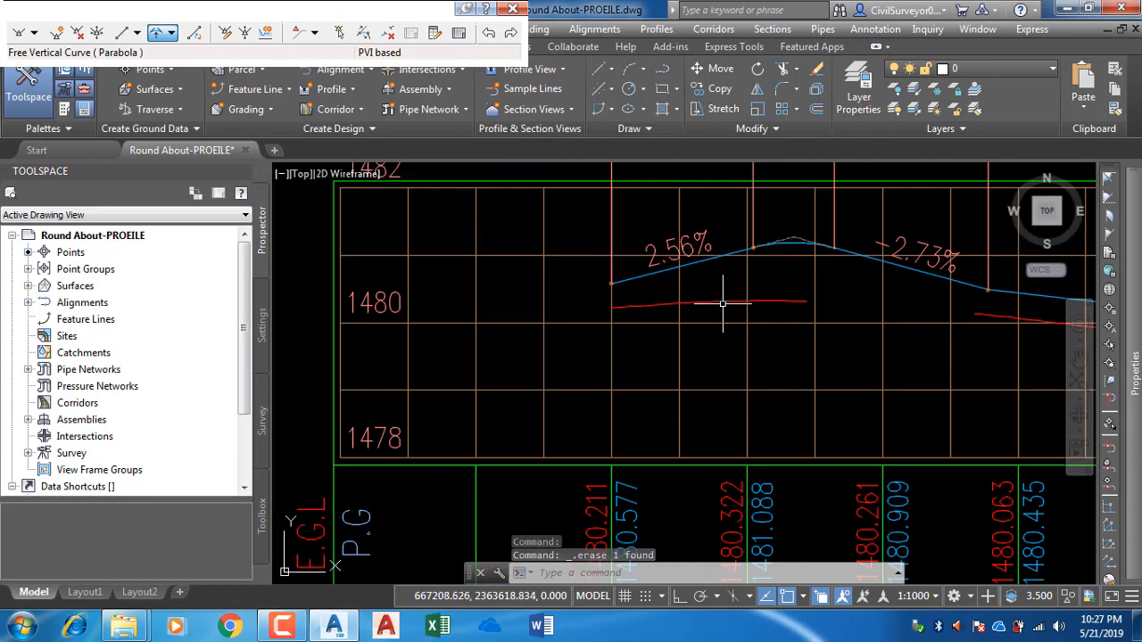
pyautogui.scroll(-2, 752, 259)
pyautogui.scroll(-3, 754, 259)
pyautogui.moveTo(524, 377); pyautogui.dragTo(869, 316, button='middle')
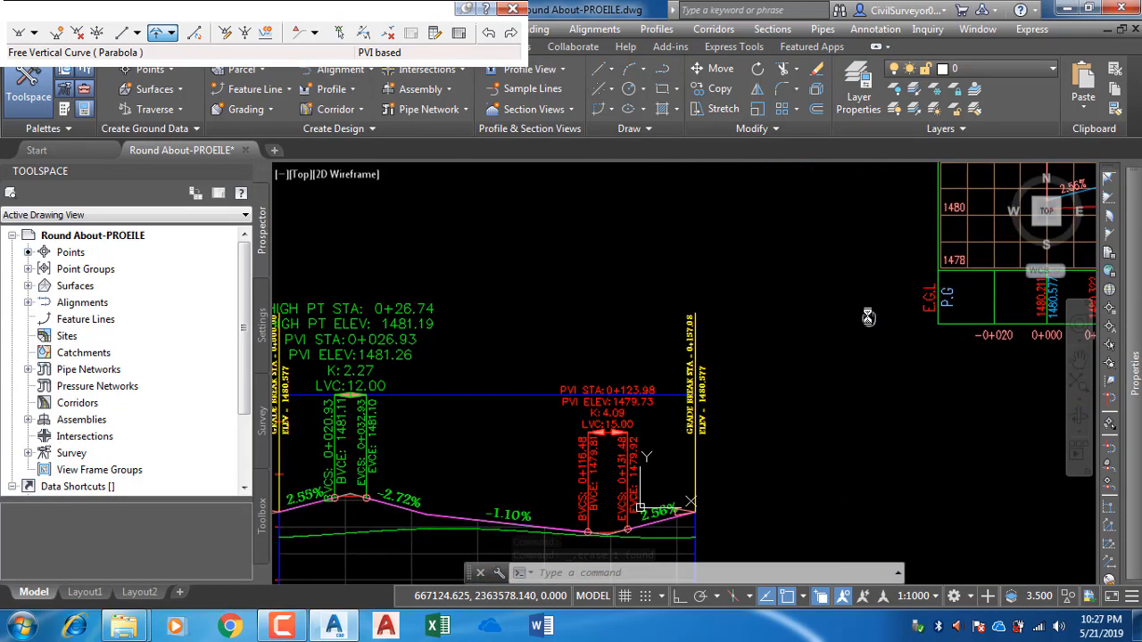
pyautogui.scroll(-2, 870, 314)
pyautogui.scroll(5, 513, 435)
pyautogui.scroll(2, 504, 435)
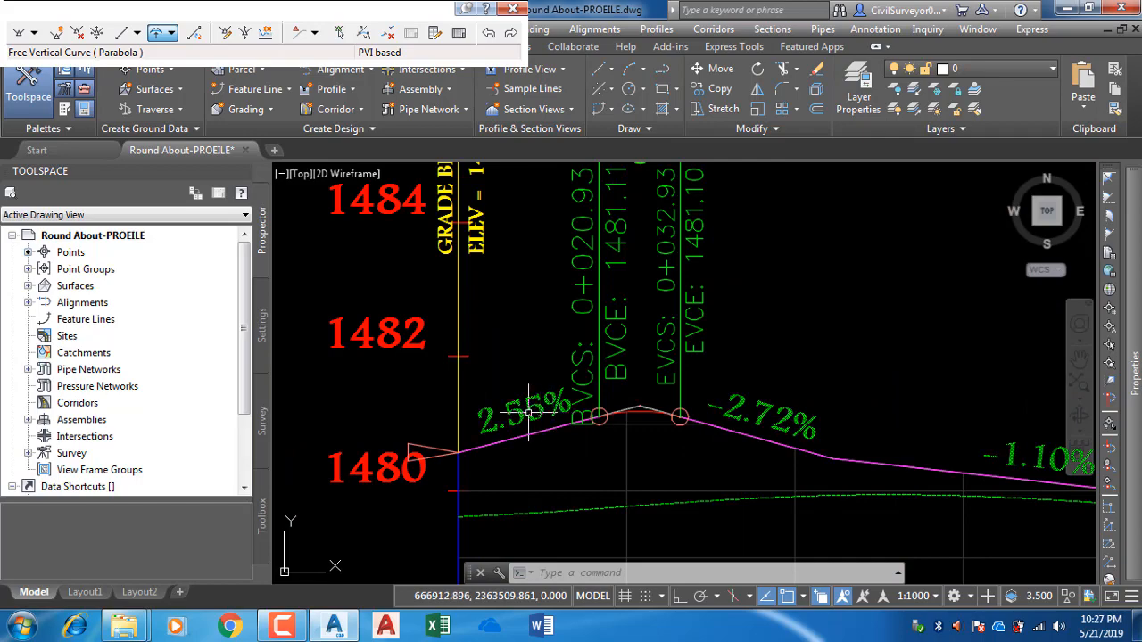
pyautogui.scroll(-2, 531, 421)
pyautogui.scroll(2, 538, 403)
pyautogui.scroll(-8, 581, 415)
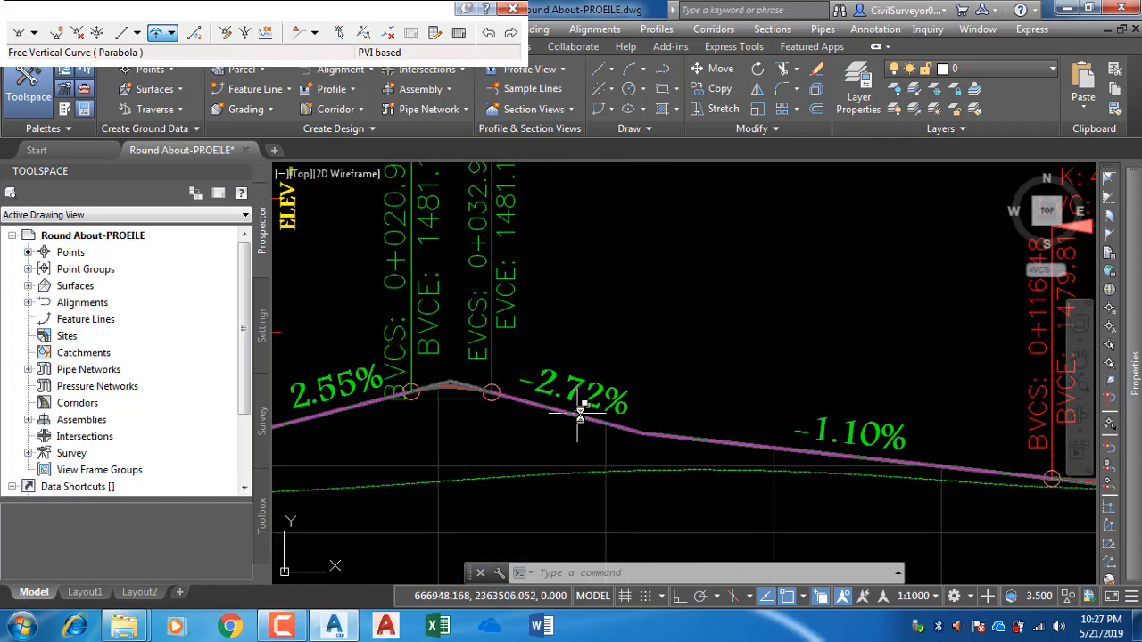
pyautogui.scroll(5, 1068, 291)
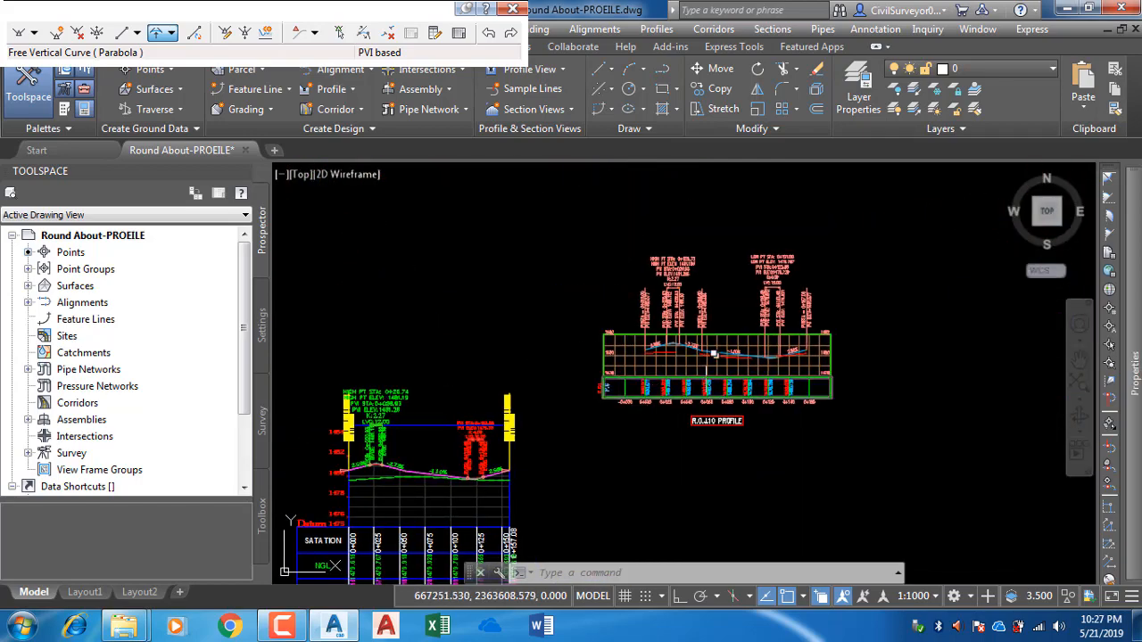
pyautogui.scroll(-6, 656, 321)
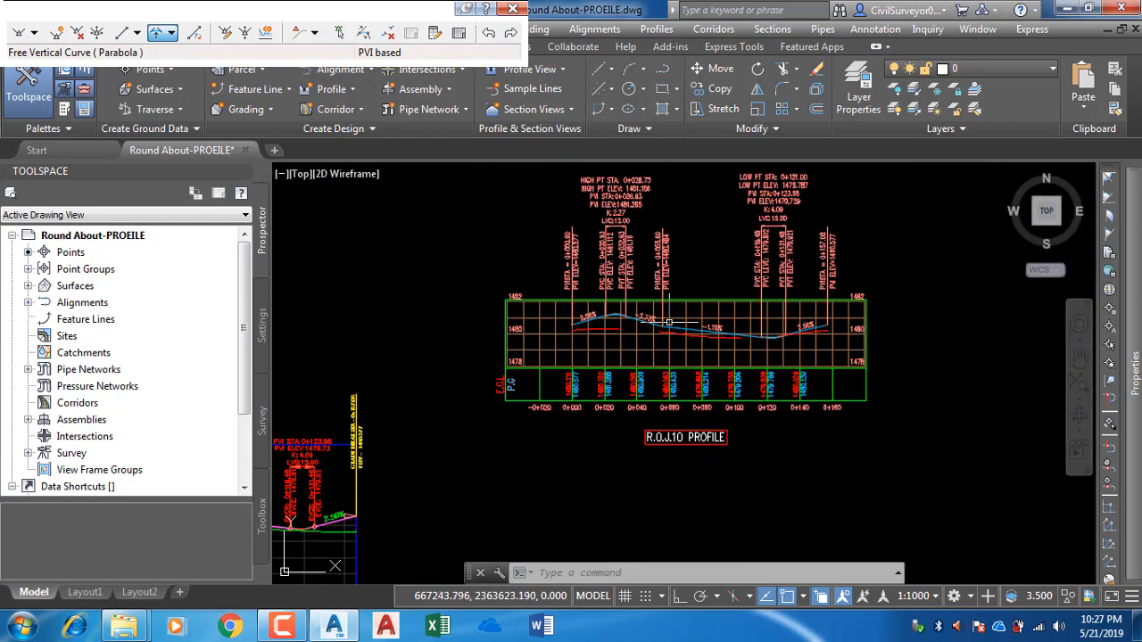
pyautogui.scroll(8, 928, 386)
pyautogui.scroll(-5, 736, 314)
pyautogui.scroll(5, 830, 308)
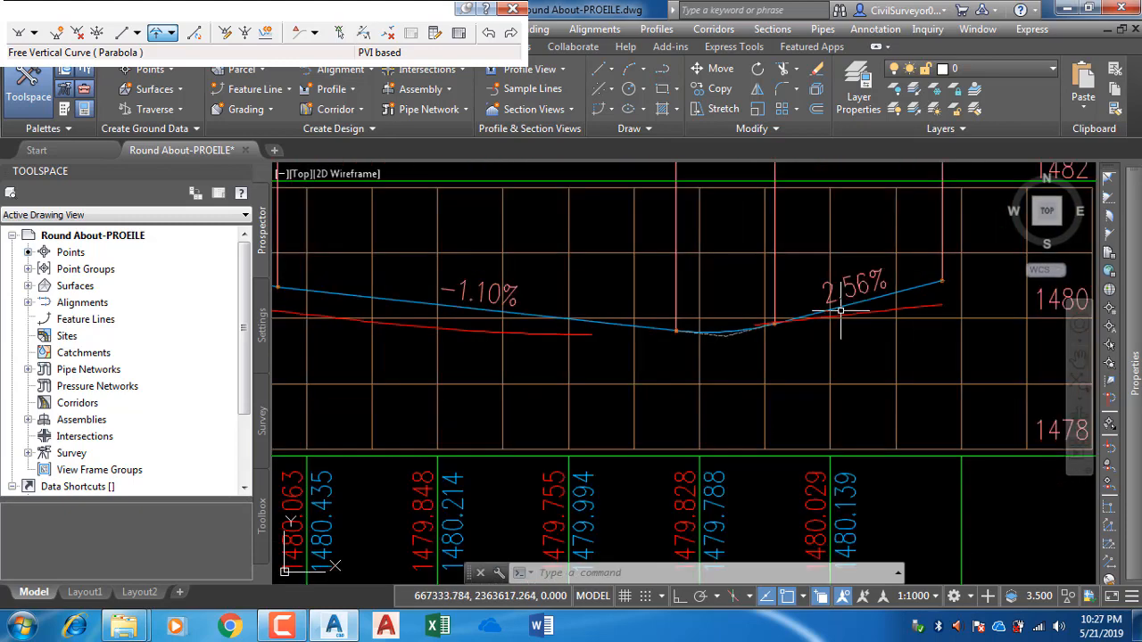
# Step: Select the PGL-ROUND ABOUT profile and open its profile entities table listing PVI stations, elevations, grades and curve lengths
pyautogui.scroll(-5, 940, 289)
pyautogui.scroll(5, 428, 491)
pyautogui.moveTo(443, 489)
pyautogui.mouseDown(button='middle')
pyautogui.moveTo(895, 419)
pyautogui.moveTo(1071, 406)
pyautogui.mouseUp(button='middle')
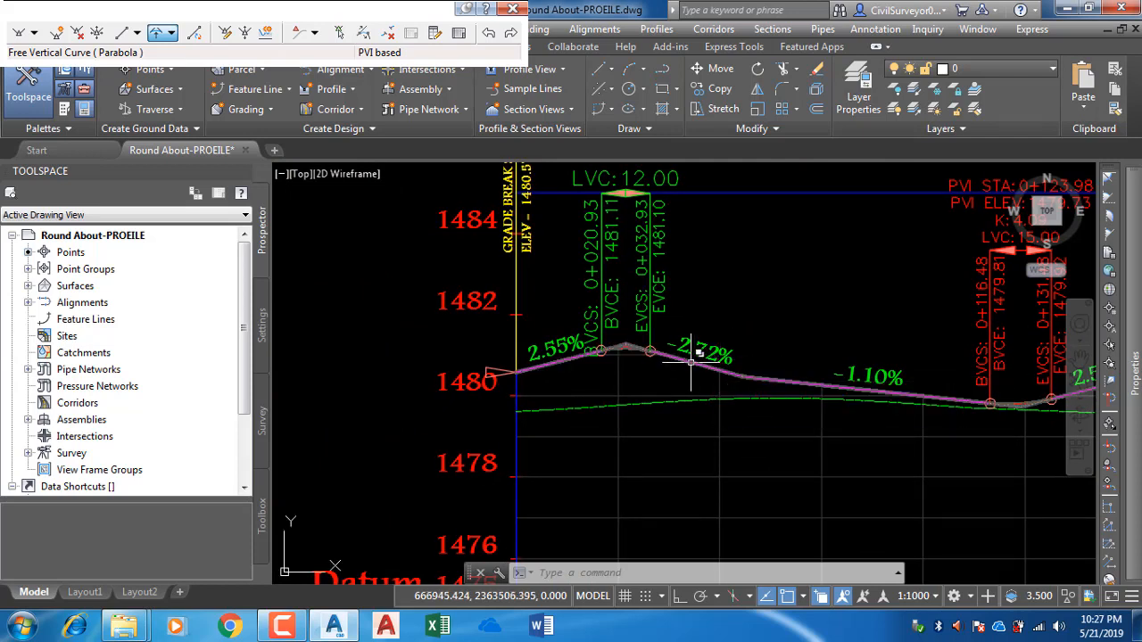
pyautogui.click(733, 375)
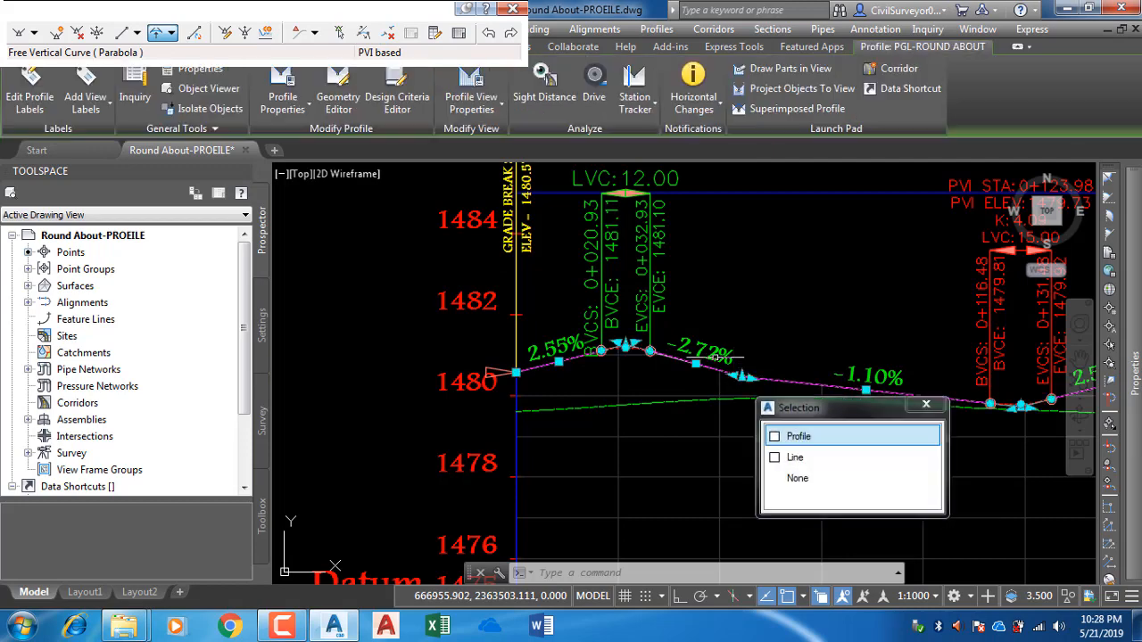
pyautogui.click(458, 33)
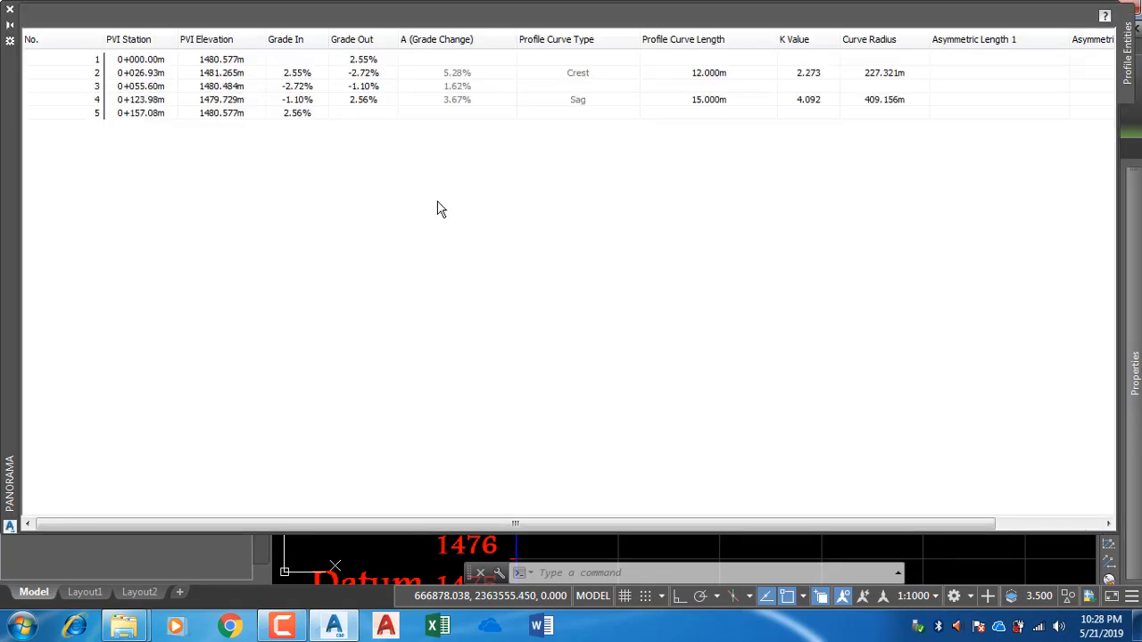
# Step: Set the outgoing grade at PVI 2 (station 0+026.93) to -2.73%, close the entities table and deselect the profile
pyautogui.doubleClick(381, 73)
pyautogui.click(356, 190)
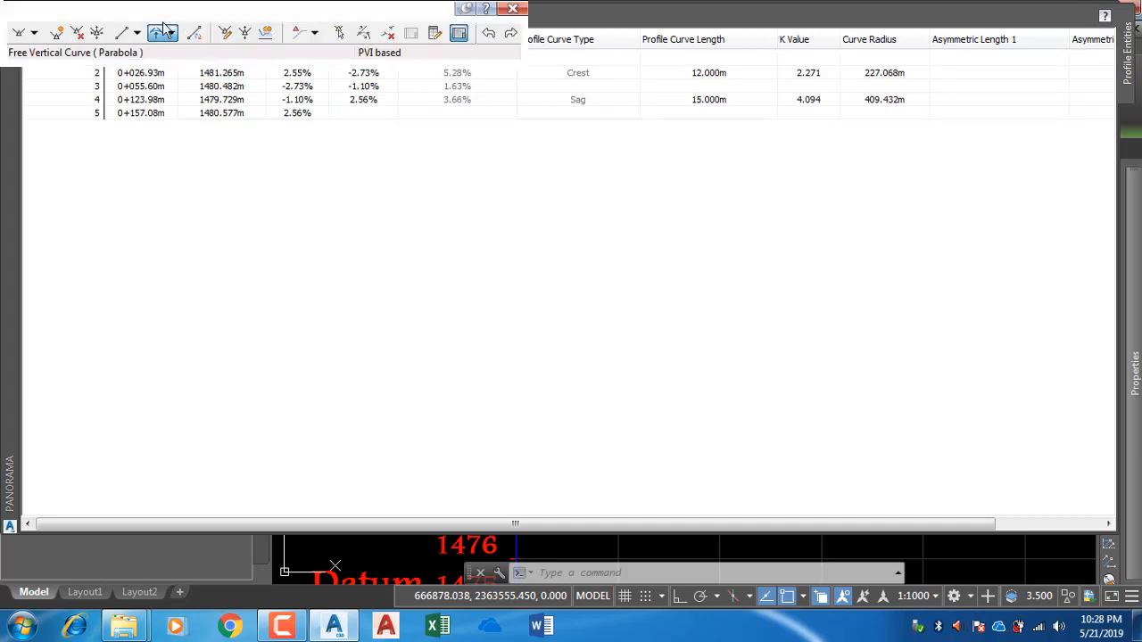
pyautogui.click(27, 192)
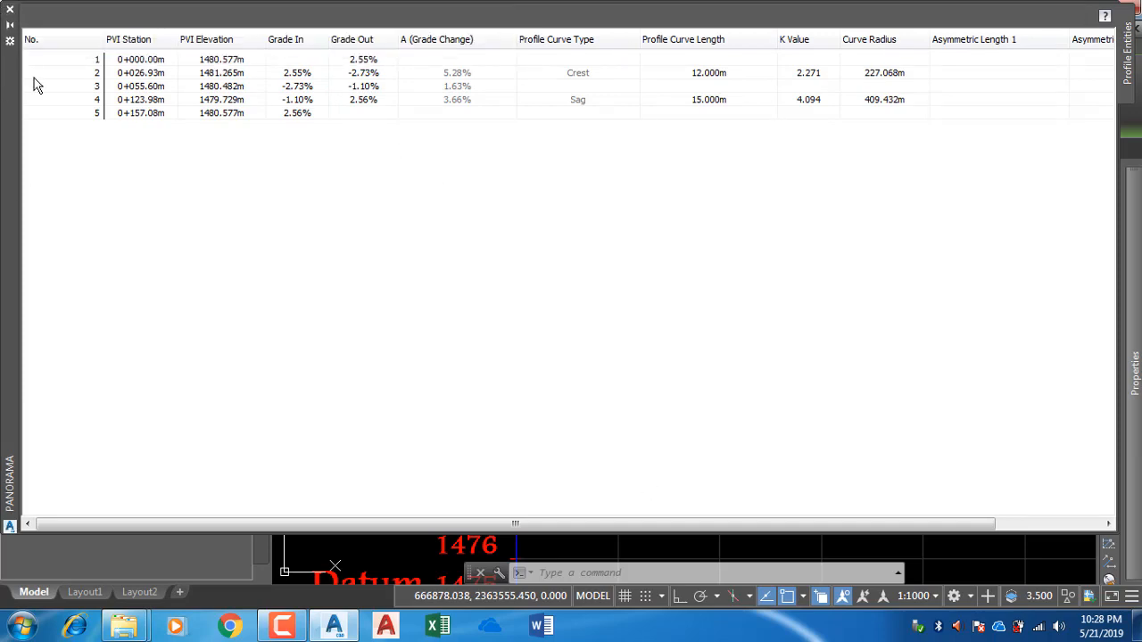
pyautogui.click(10, 10)
pyautogui.scroll(-3, 536, 345)
pyautogui.moveTo(668, 393); pyautogui.dragTo(599, 401, button='middle')
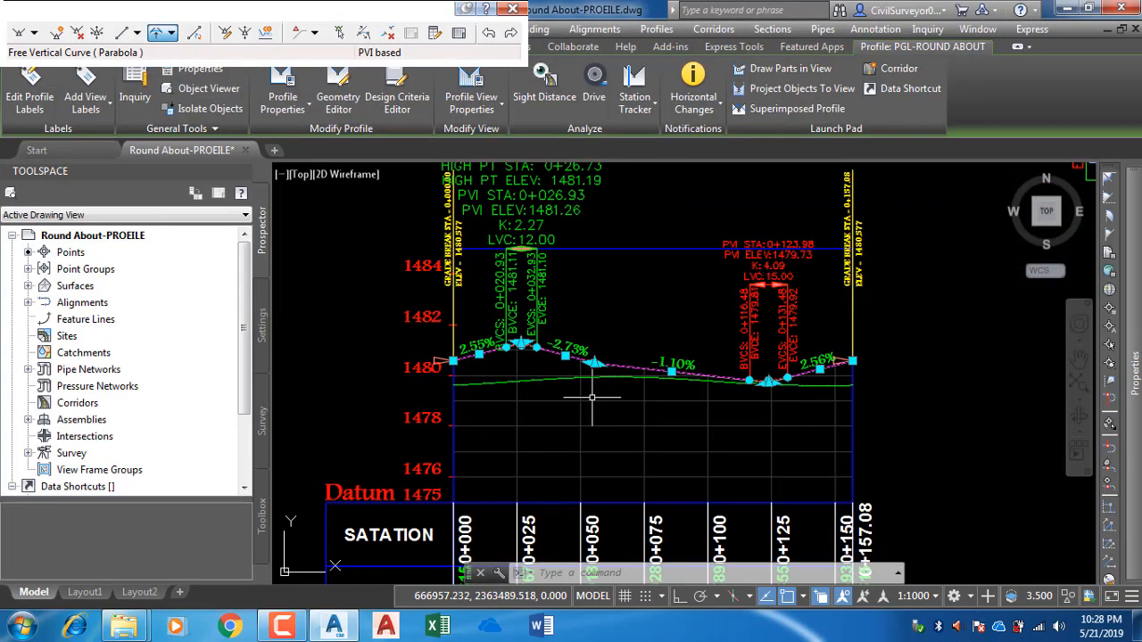
pyautogui.press('Escape')
# Step: Raise the crest curve label group well above the EG-ROUND profile view's top edge and clear the selection
pyautogui.scroll(-3, 592, 259)
pyautogui.scroll(-4, 580, 339)
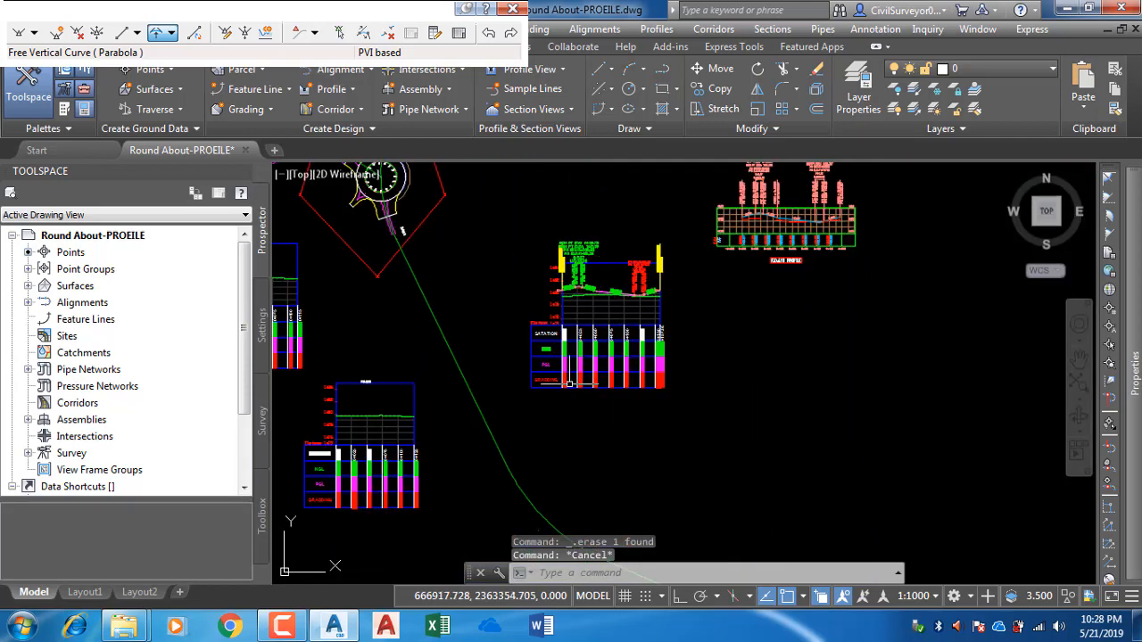
pyautogui.scroll(6, 568, 383)
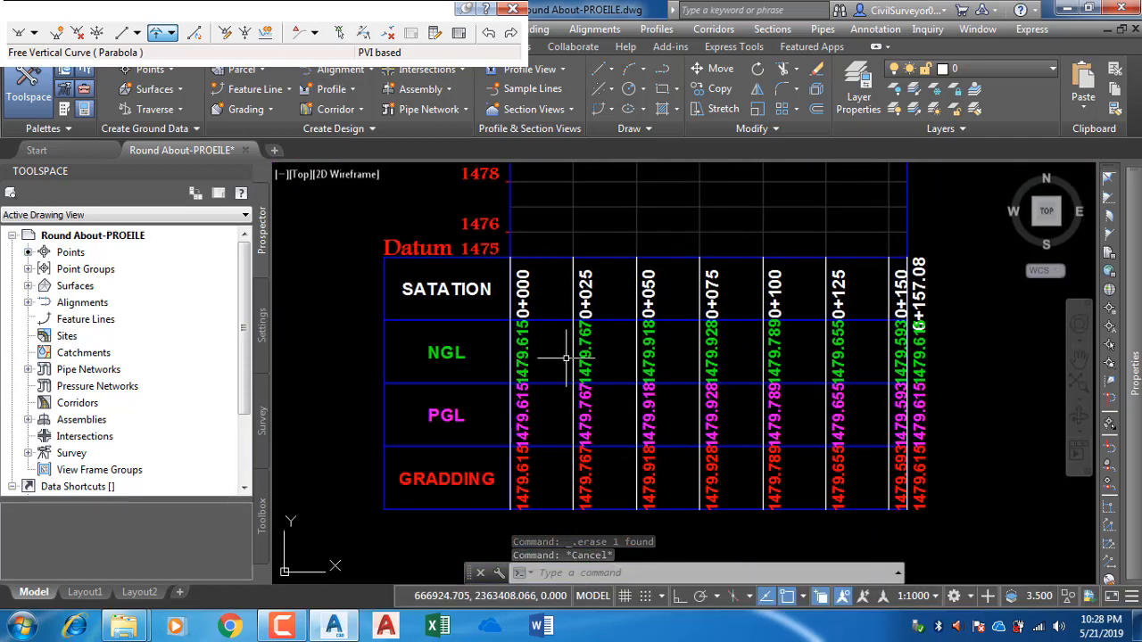
pyautogui.scroll(2, 530, 340)
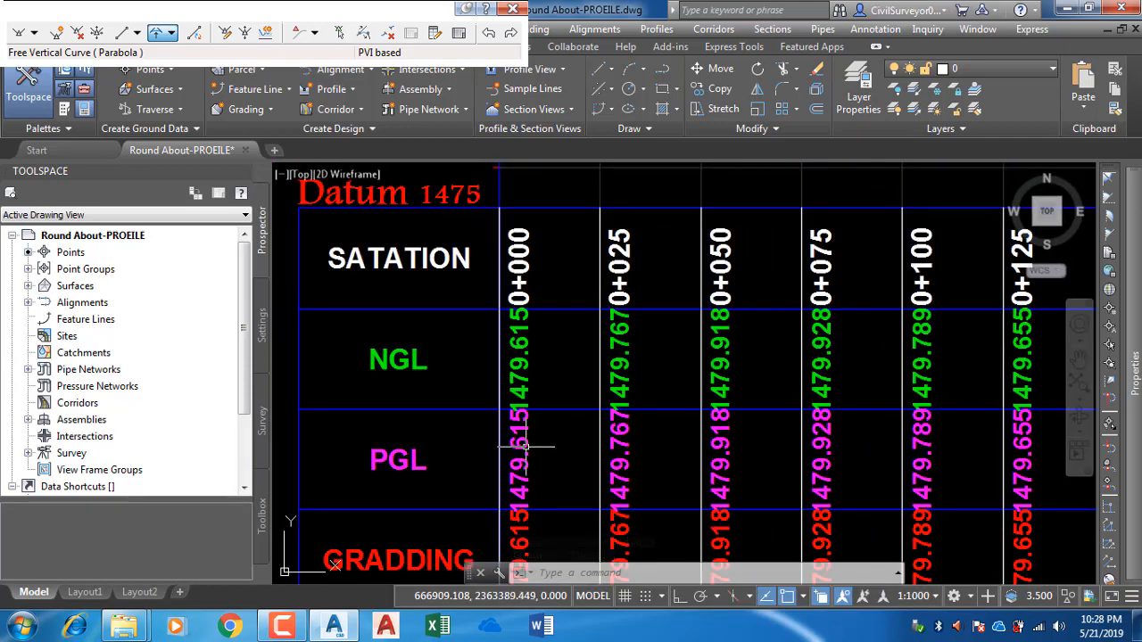
pyautogui.scroll(-6, 565, 367)
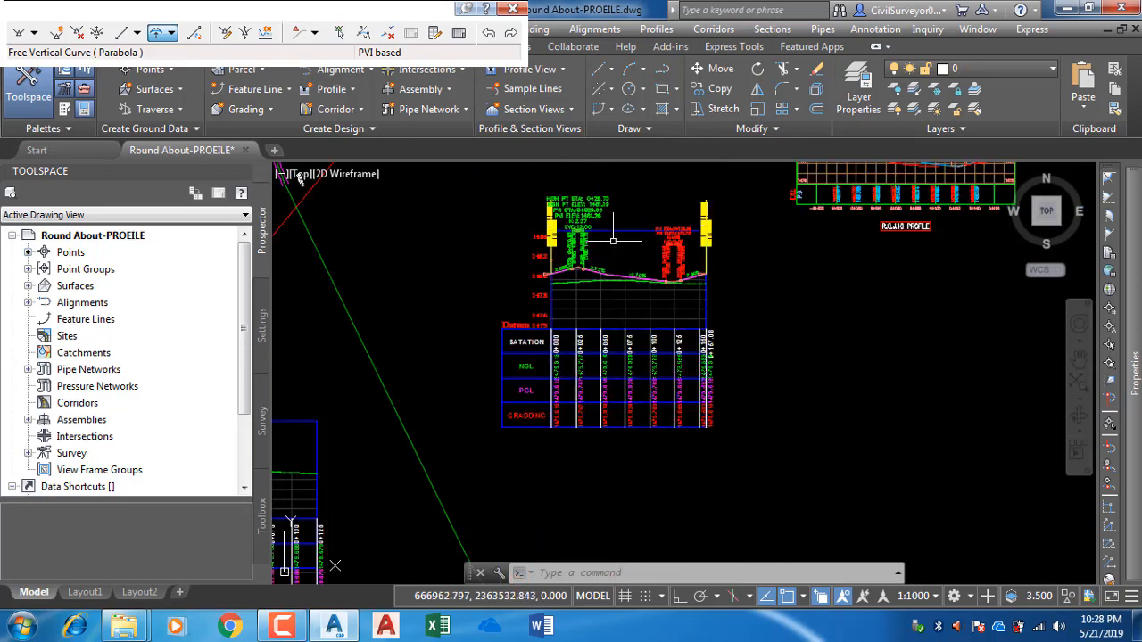
pyautogui.scroll(4, 613, 241)
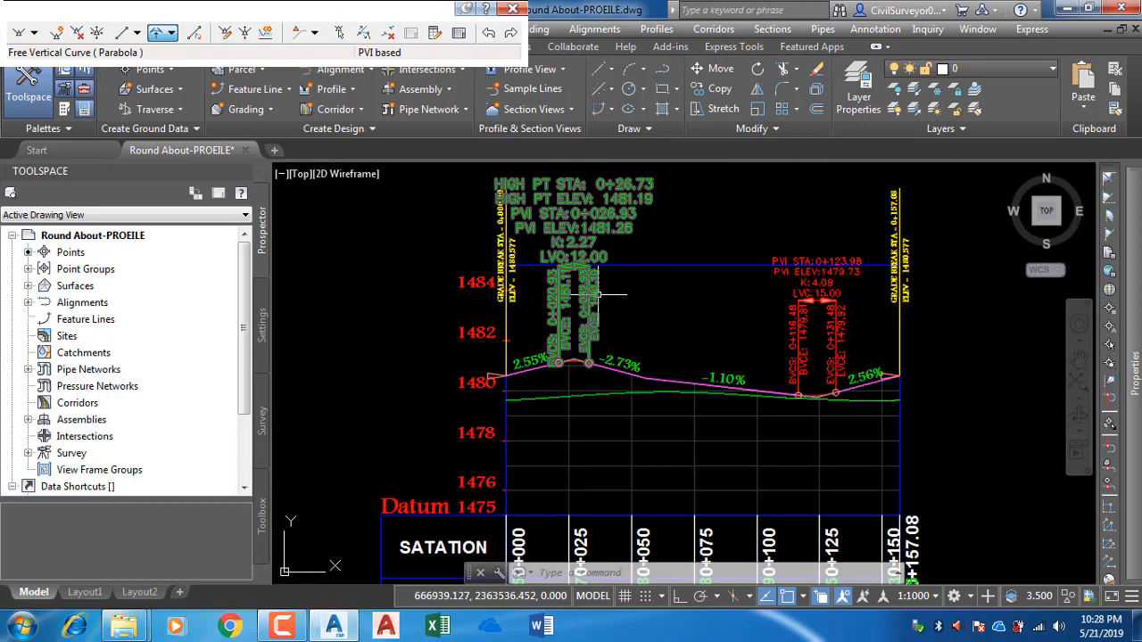
pyautogui.click(584, 268)
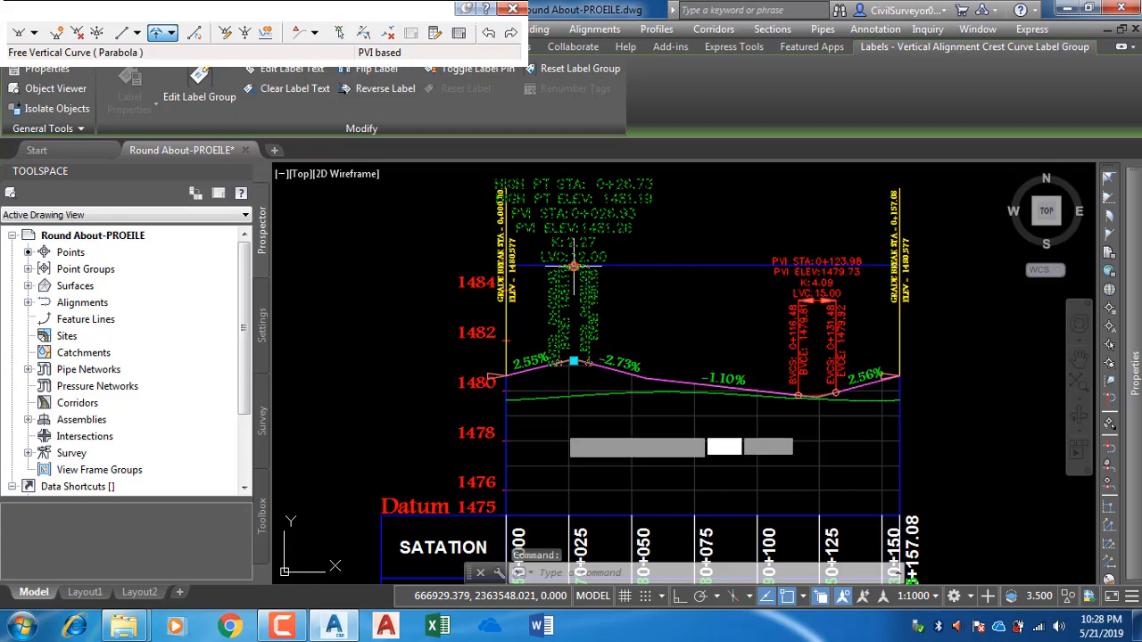
pyautogui.click(573, 266)
pyautogui.moveTo(580, 169); pyautogui.dragTo(544, 372, button='middle')
pyautogui.click(541, 397)
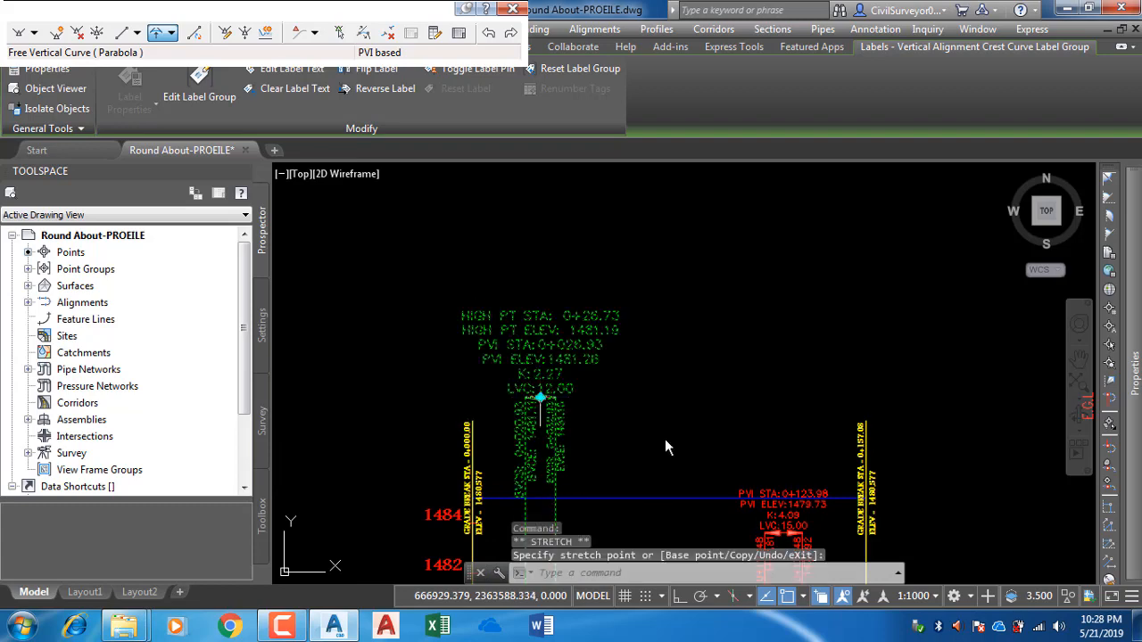
pyautogui.moveTo(712, 444); pyautogui.dragTo(680, 356, button='middle')
pyautogui.press('Escape')
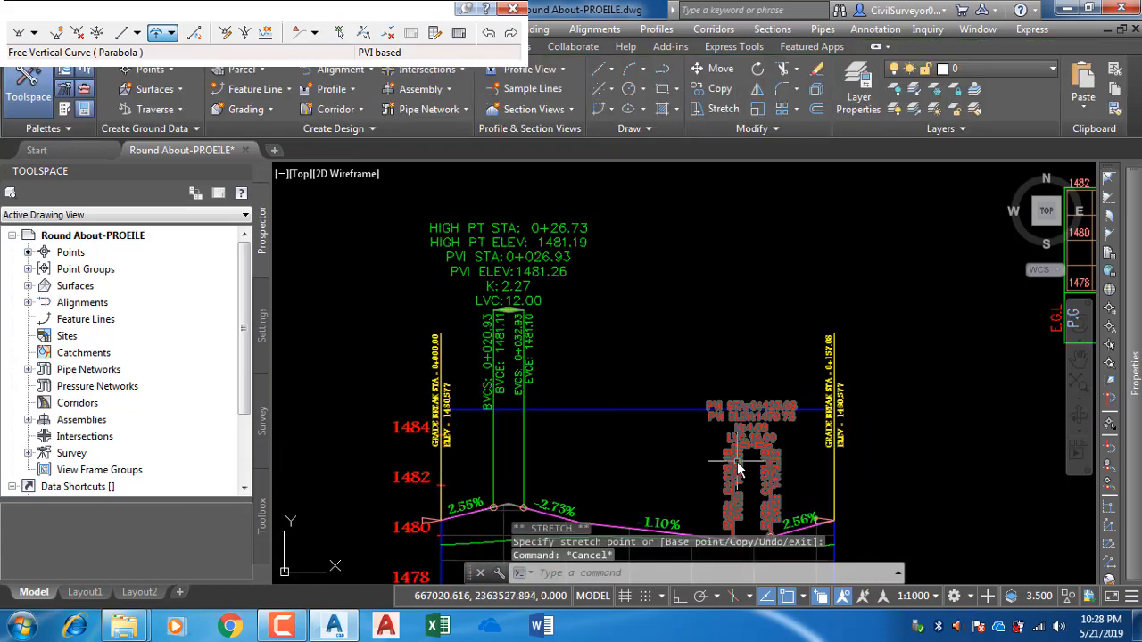
# Step: Raise the sag curve label group above the top edge of the profile view and clear the selection
pyautogui.click(751, 445)
pyautogui.click(751, 445)
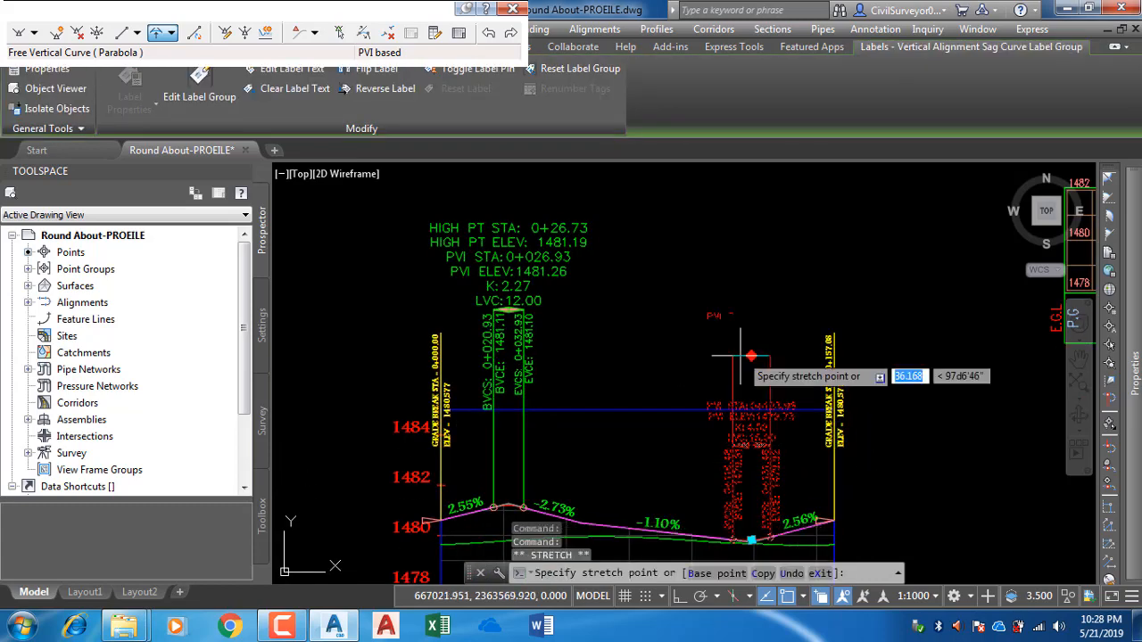
pyautogui.scroll(-3, 703, 239)
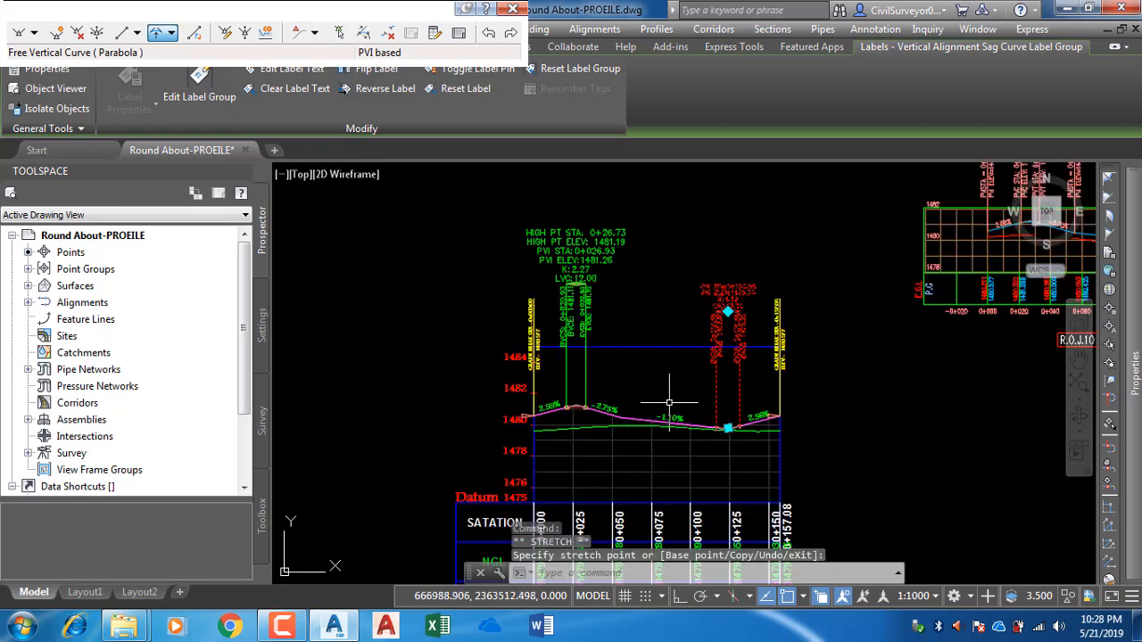
pyautogui.press('Escape')
# Step: Open the band settings in the properties of the EG-ROUND profile view
pyautogui.moveTo(629, 387)
pyautogui.mouseDown(button='middle')
pyautogui.moveTo(631, 335)
pyautogui.moveTo(663, 273)
pyautogui.moveTo(663, 345)
pyautogui.mouseUp(button='middle')
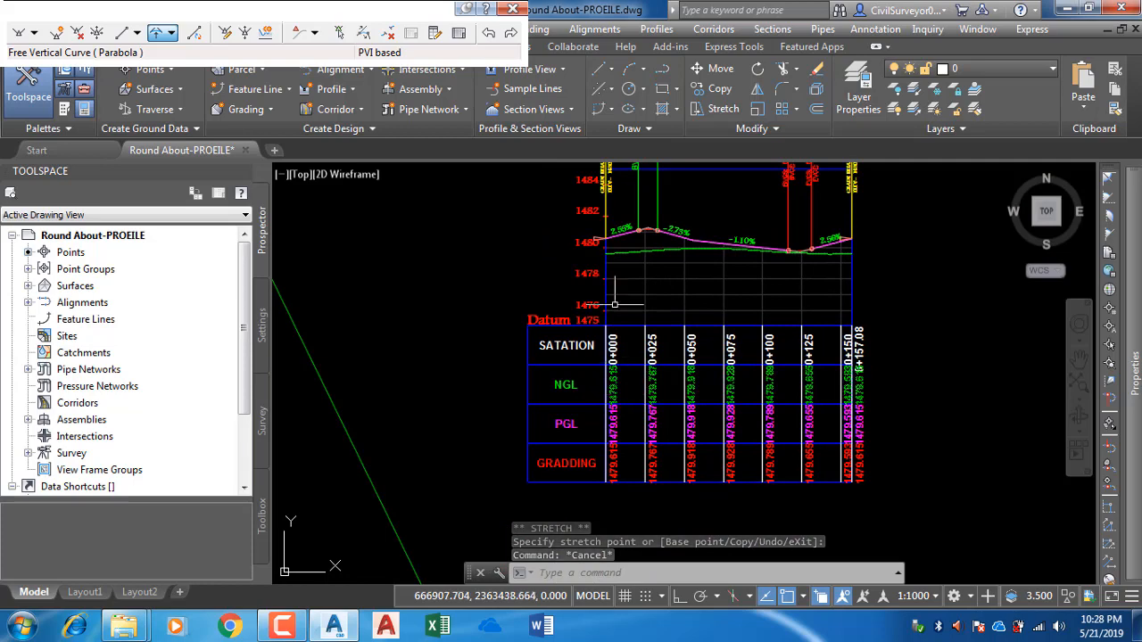
pyautogui.click(685, 167)
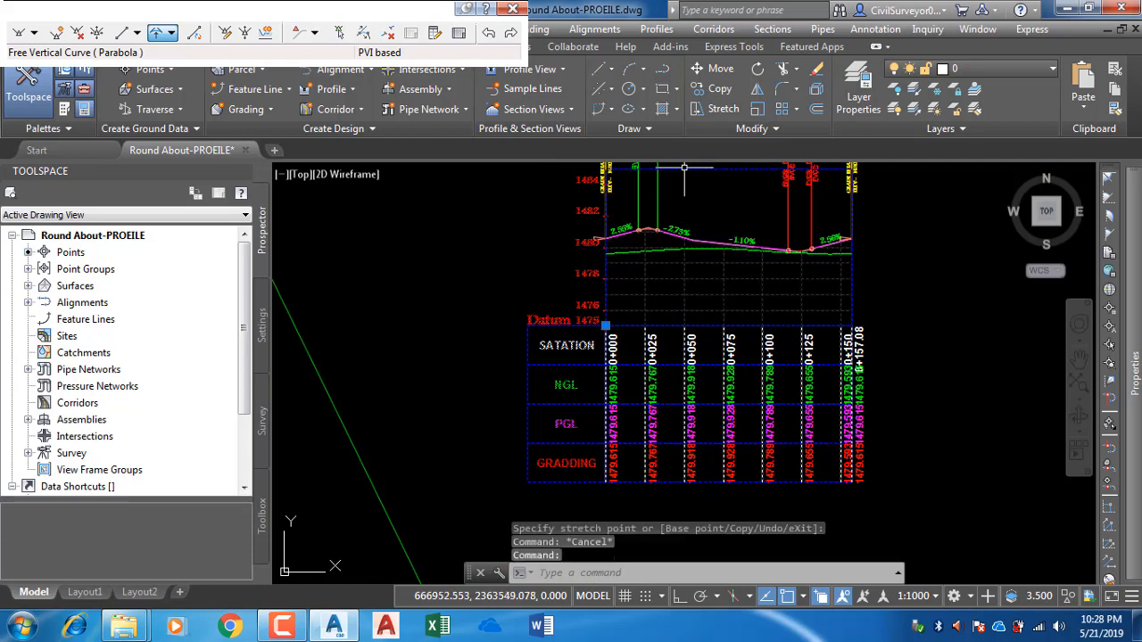
pyautogui.rightClick(692, 186)
pyautogui.click(789, 353)
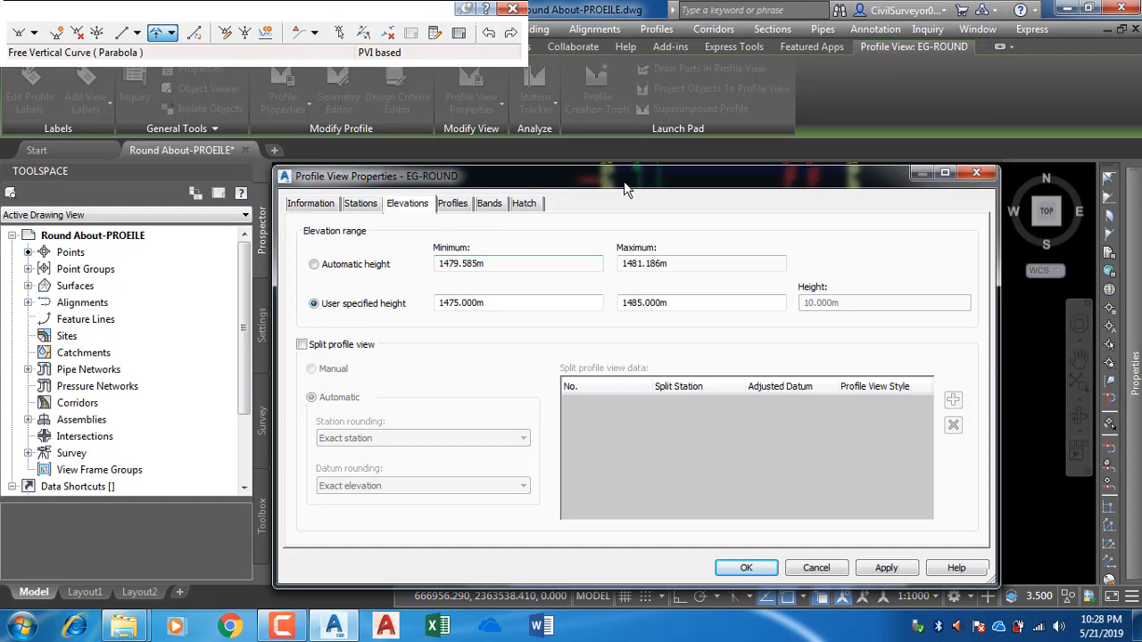
pyautogui.moveTo(624, 181); pyautogui.dragTo(322, 157)
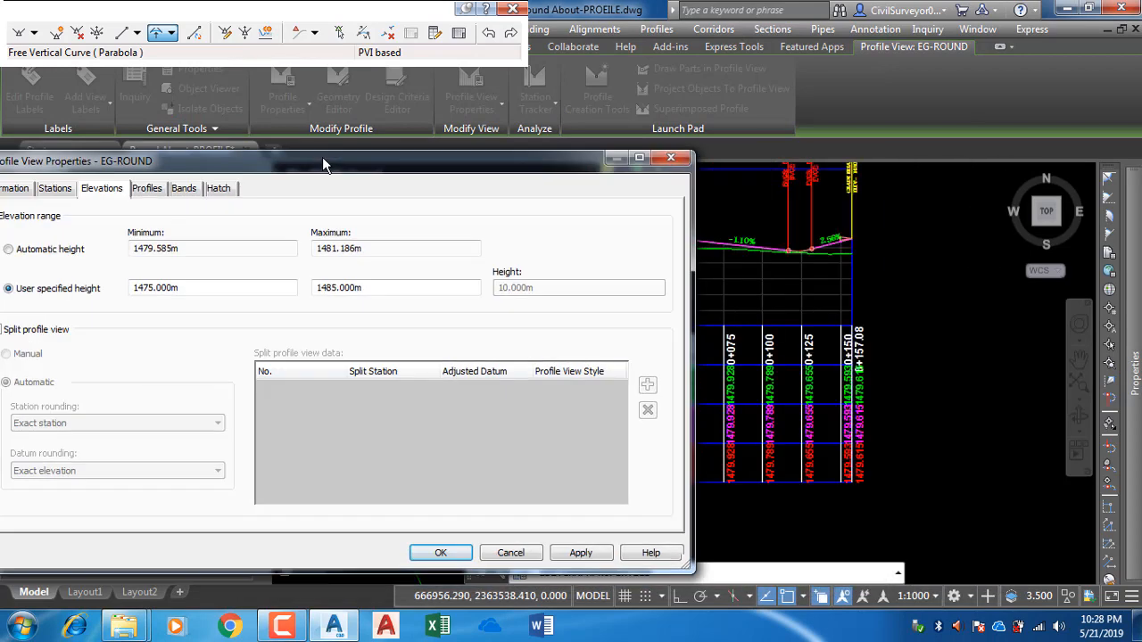
pyautogui.click(182, 192)
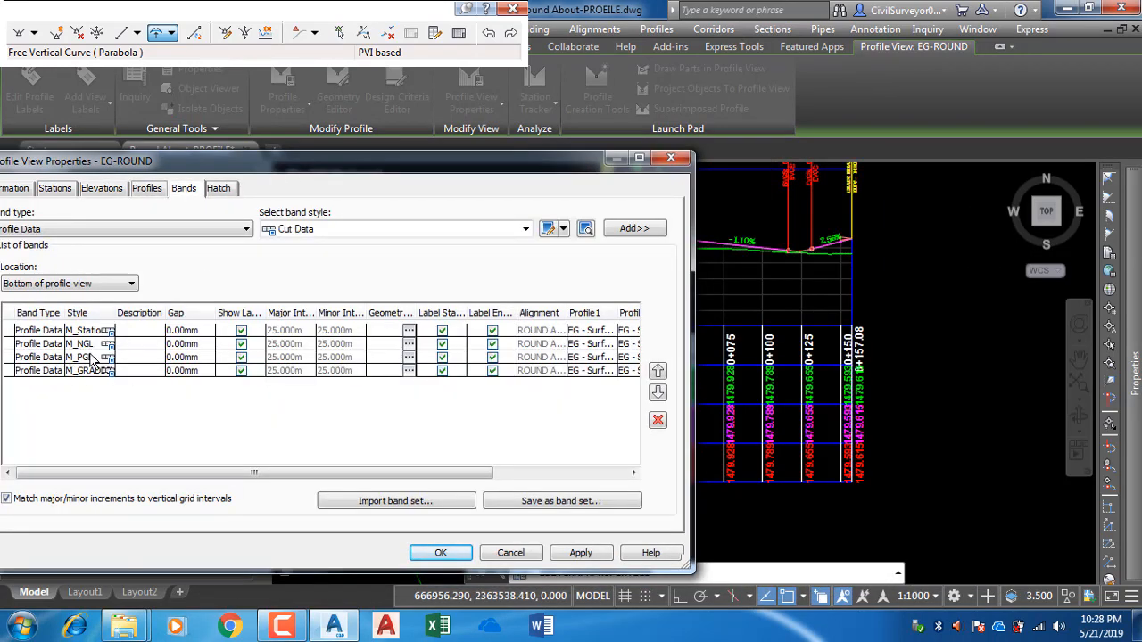
# Step: Set both Profile1 and Profile2 of the M_PGL band to PGL-ROUND ABOUT and apply the profile view properties
pyautogui.click(588, 357)
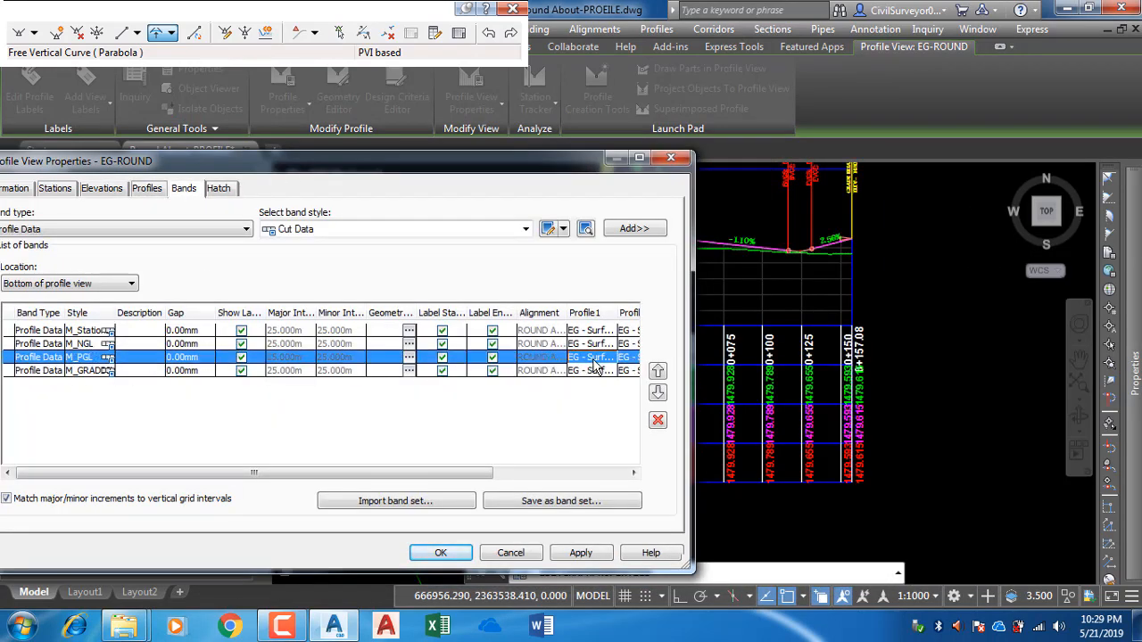
pyautogui.click(590, 356)
pyautogui.click(593, 386)
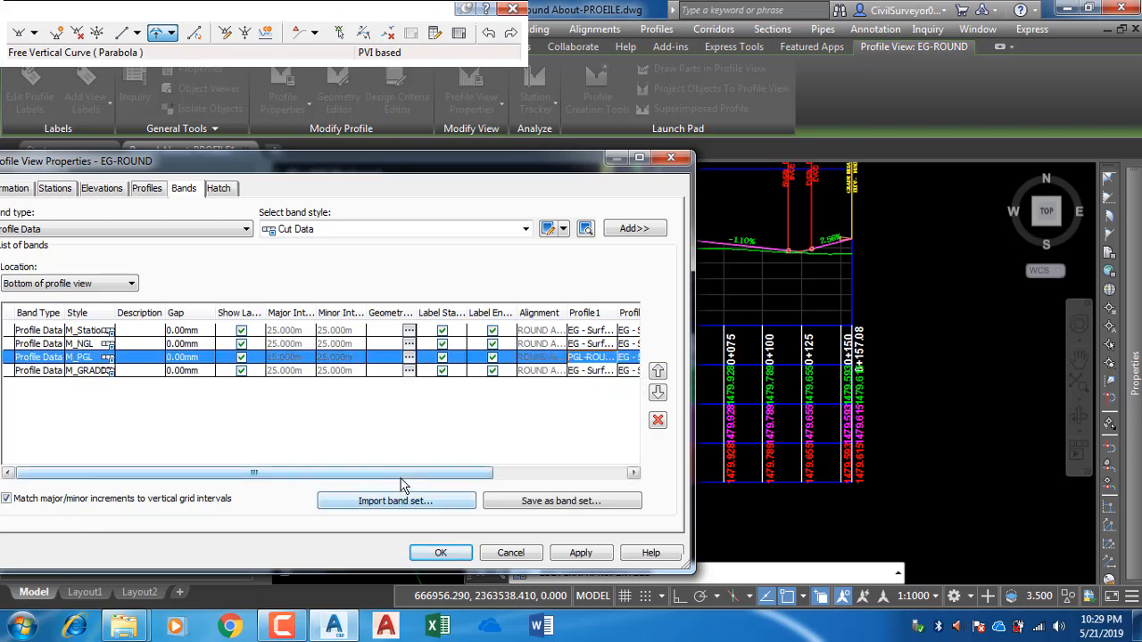
pyautogui.moveTo(399, 474); pyautogui.dragTo(478, 474)
pyautogui.click(542, 357)
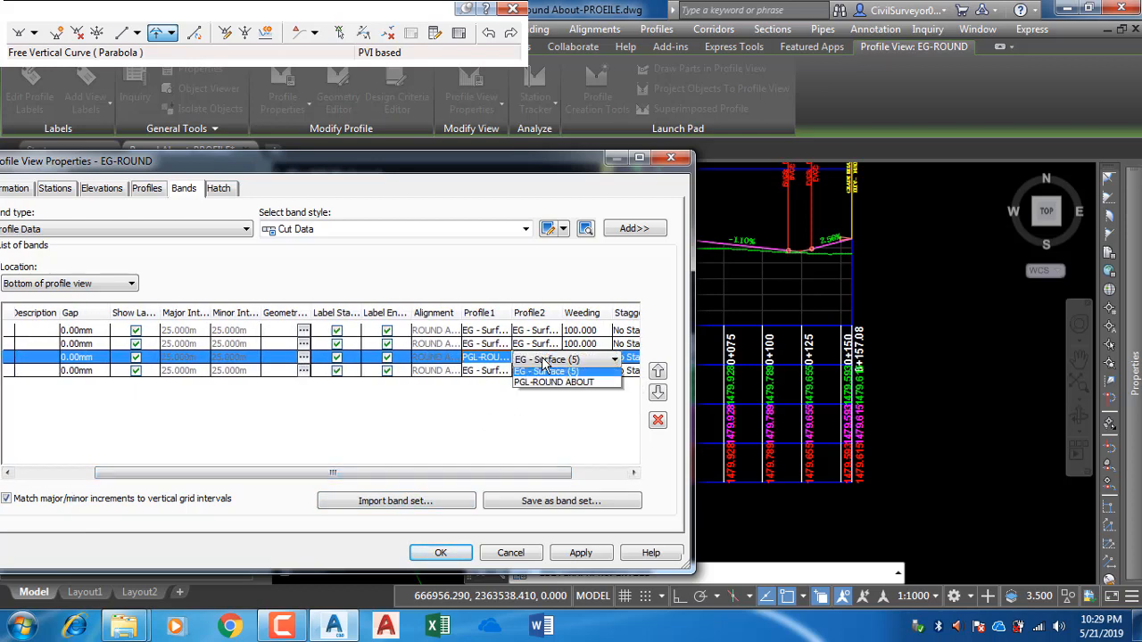
pyautogui.click(546, 387)
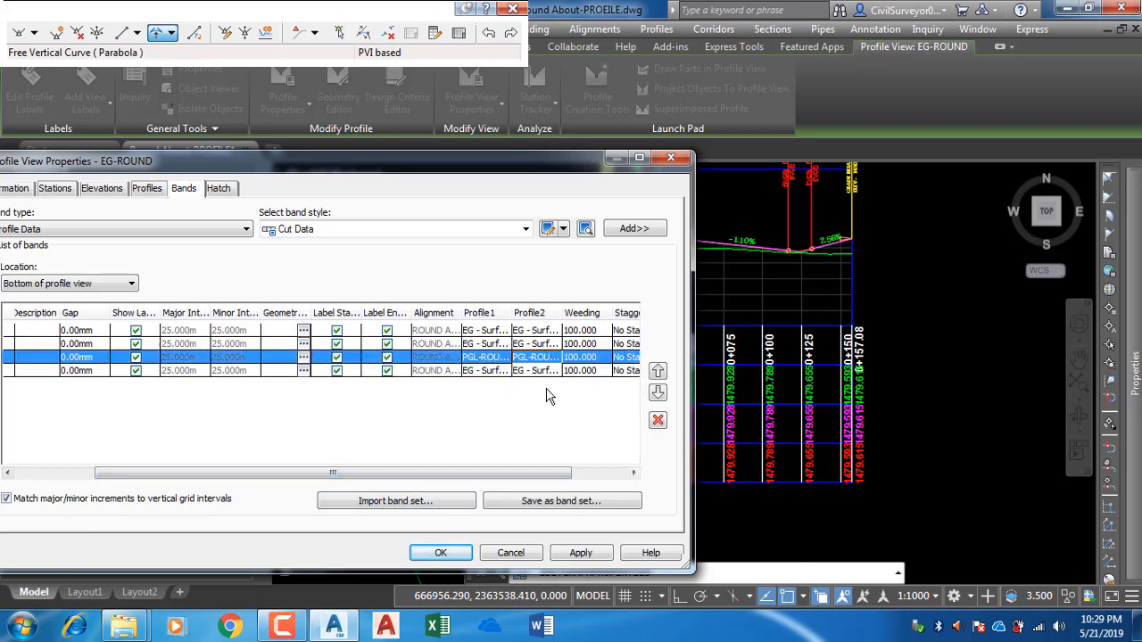
pyautogui.click(462, 559)
pyautogui.scroll(3, 624, 421)
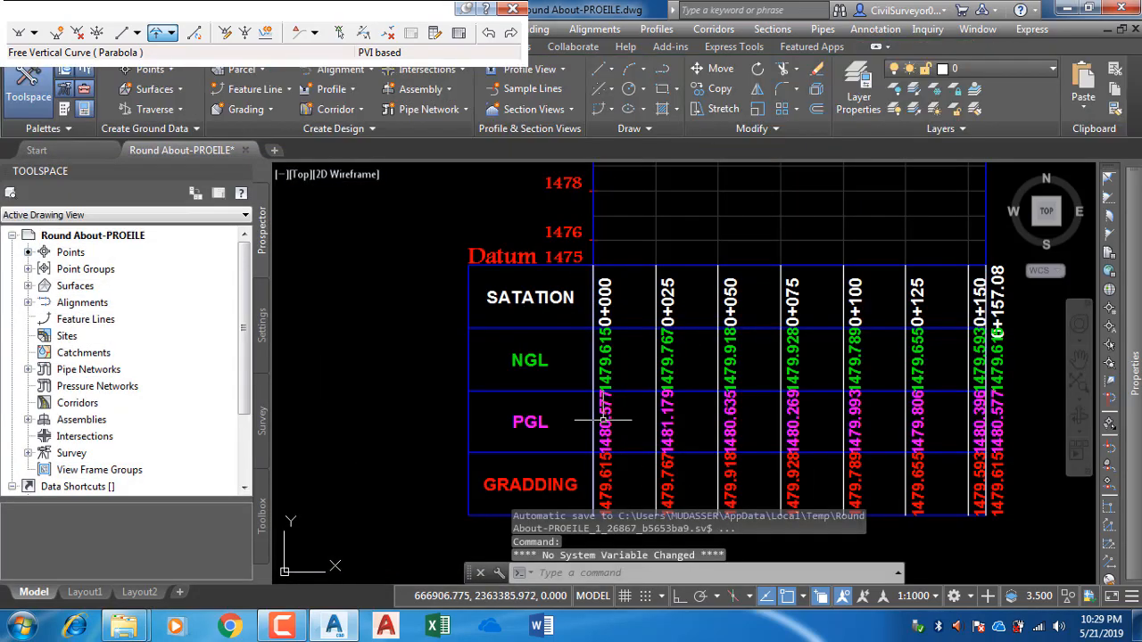
# Step: Close the profile layout tools and return to the roundabout in plan
pyautogui.scroll(-4, 675, 401)
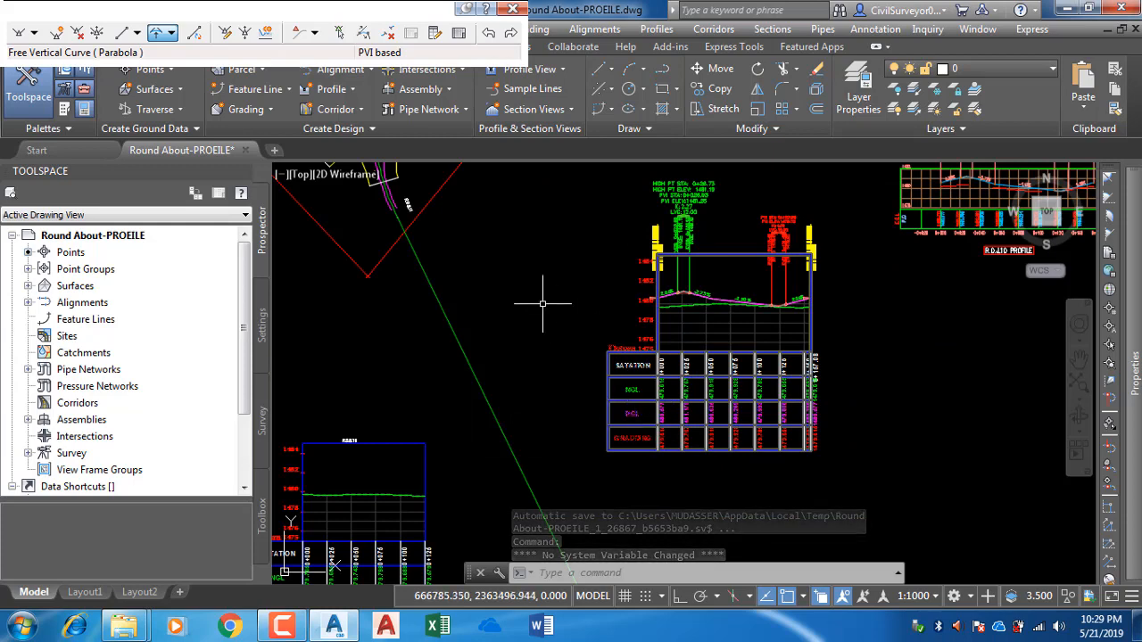
pyautogui.scroll(-4, 604, 375)
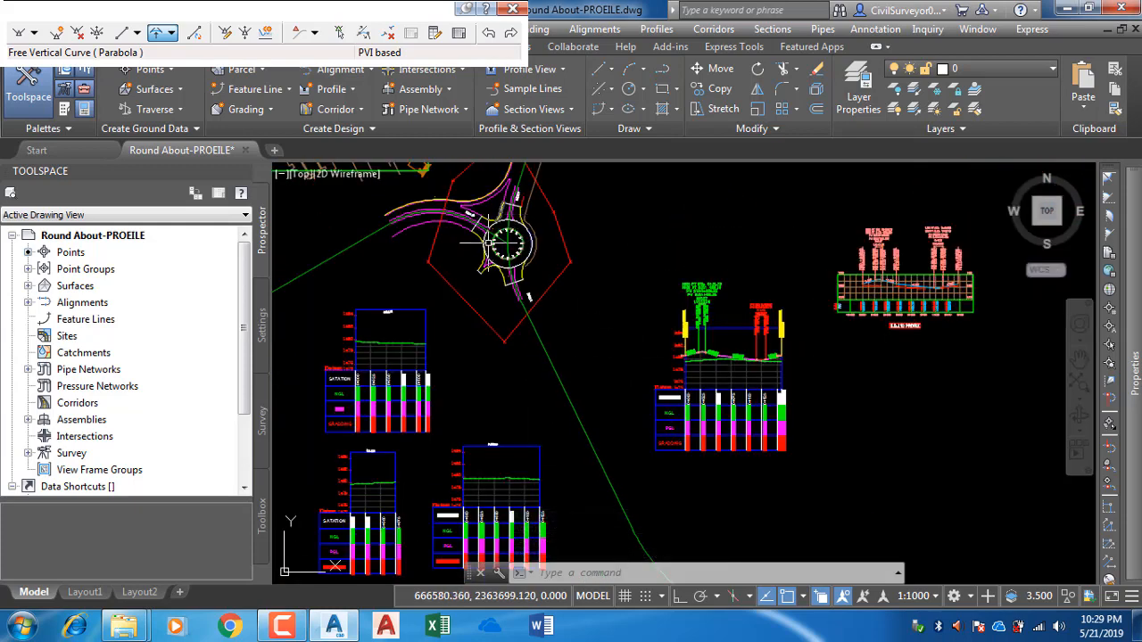
pyautogui.scroll(3, 499, 233)
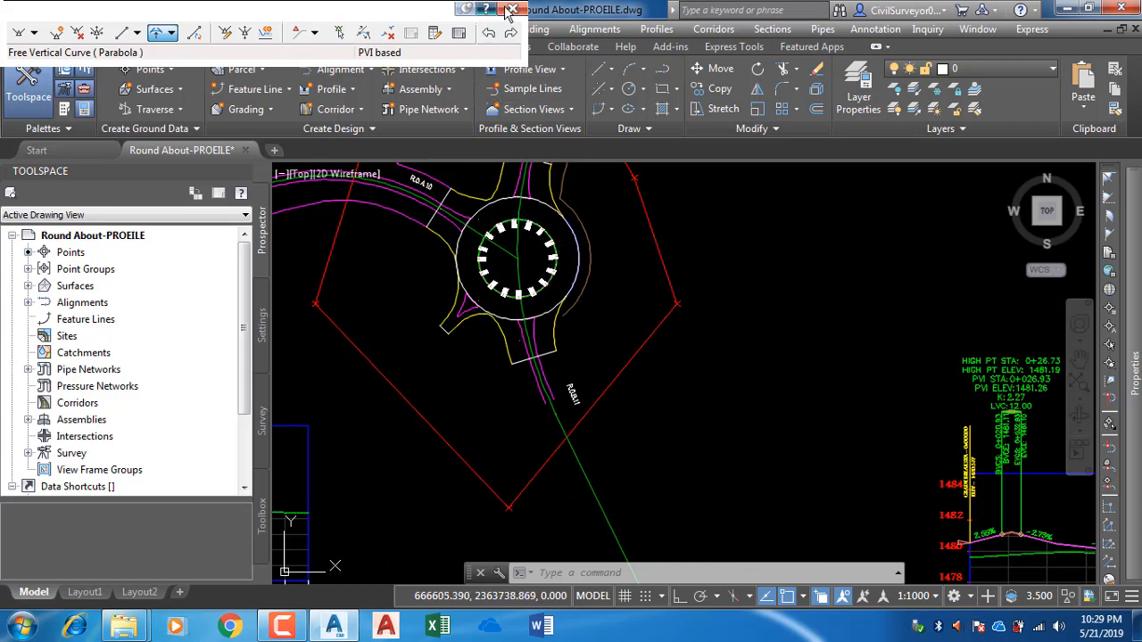
pyautogui.press('Escape')
pyautogui.press('Escape')
# Step: Examine where the approach road alignments, such as R-O-A-10, cross the roundabout's station-labelled circle
pyautogui.scroll(-2, 491, 286)
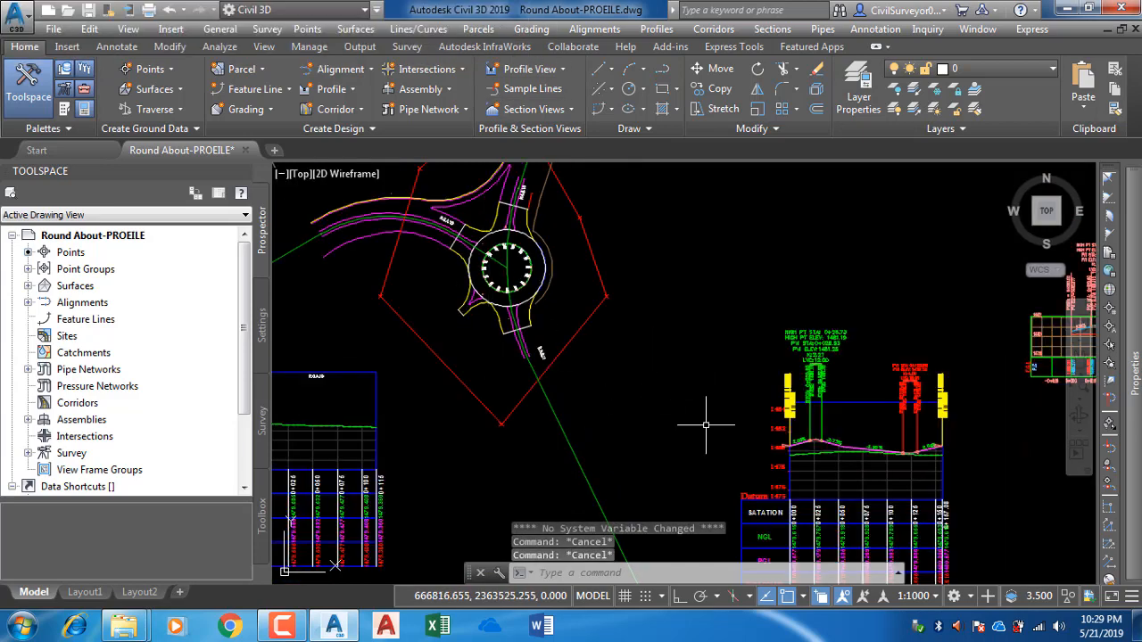
pyautogui.moveTo(706, 426); pyautogui.dragTo(585, 343, button='middle')
pyautogui.moveTo(496, 284); pyautogui.dragTo(616, 458, button='middle')
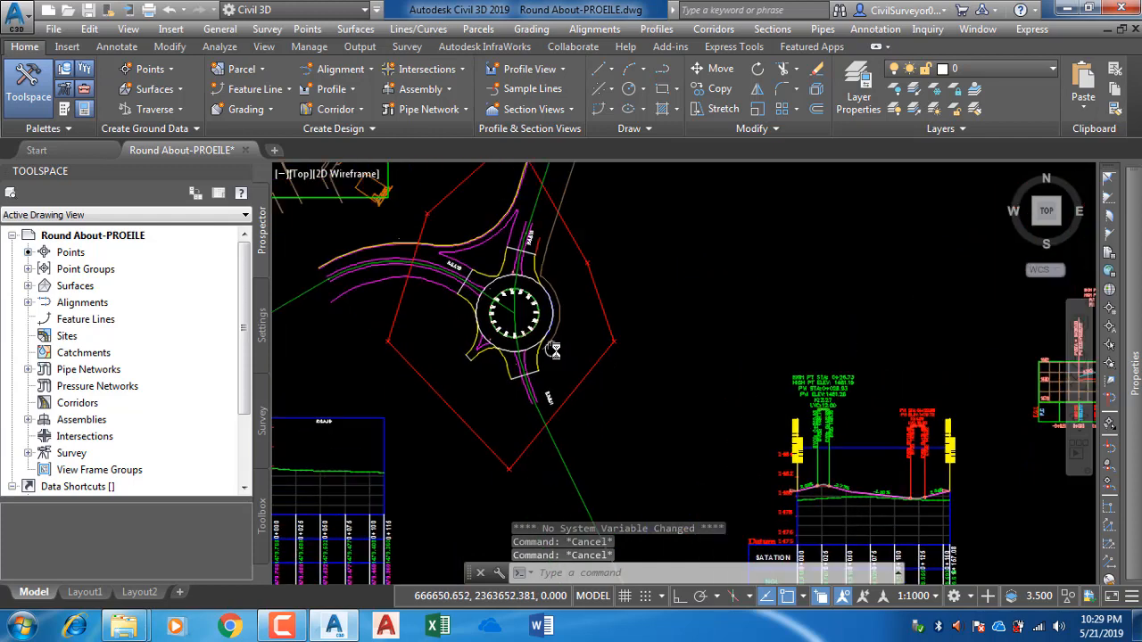
pyautogui.scroll(6, 519, 334)
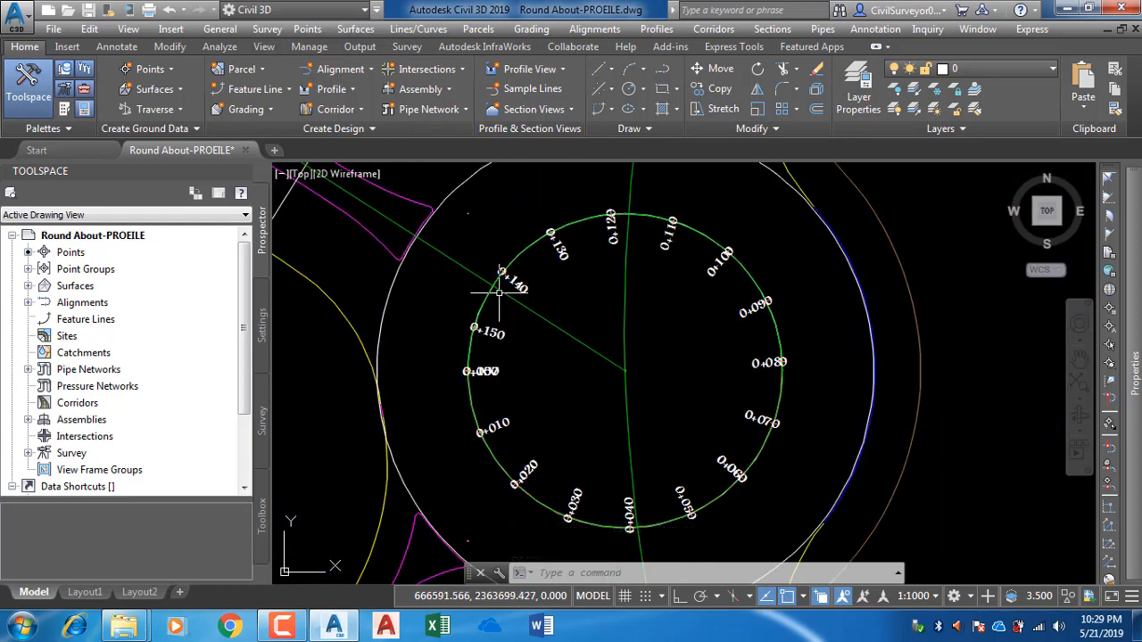
pyautogui.scroll(-4, 496, 290)
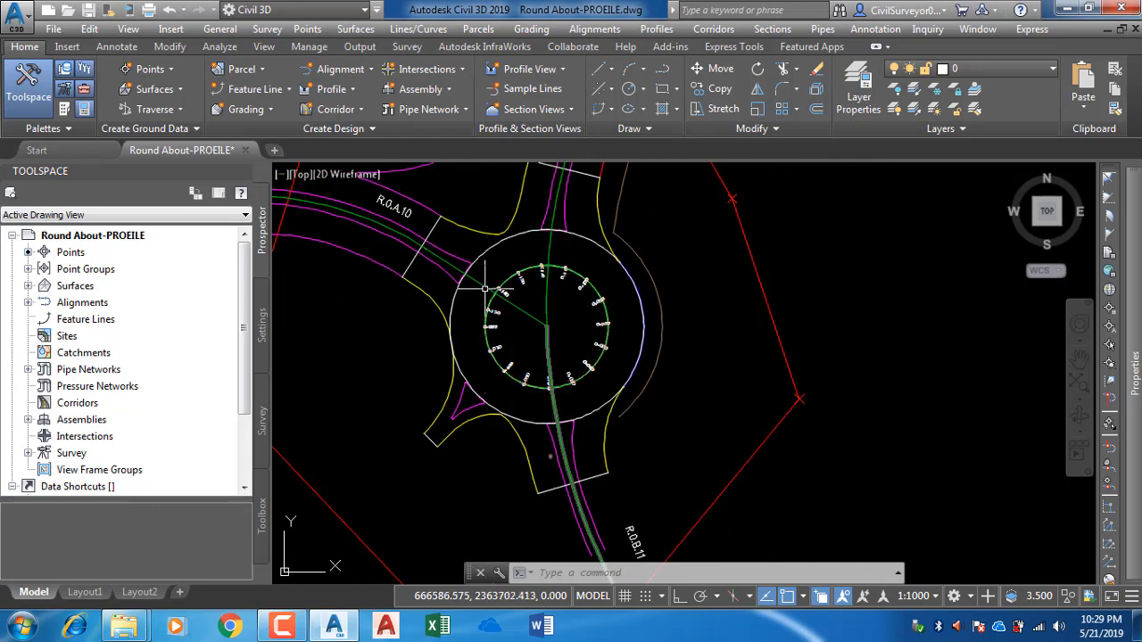
pyautogui.scroll(2, 485, 289)
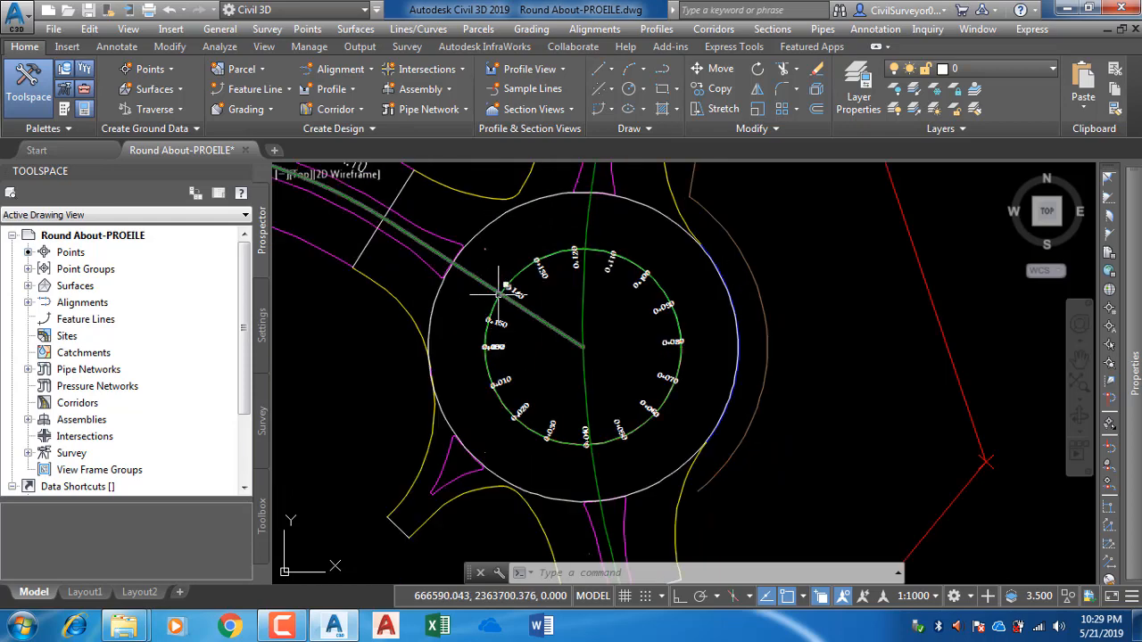
pyautogui.scroll(-5, 499, 296)
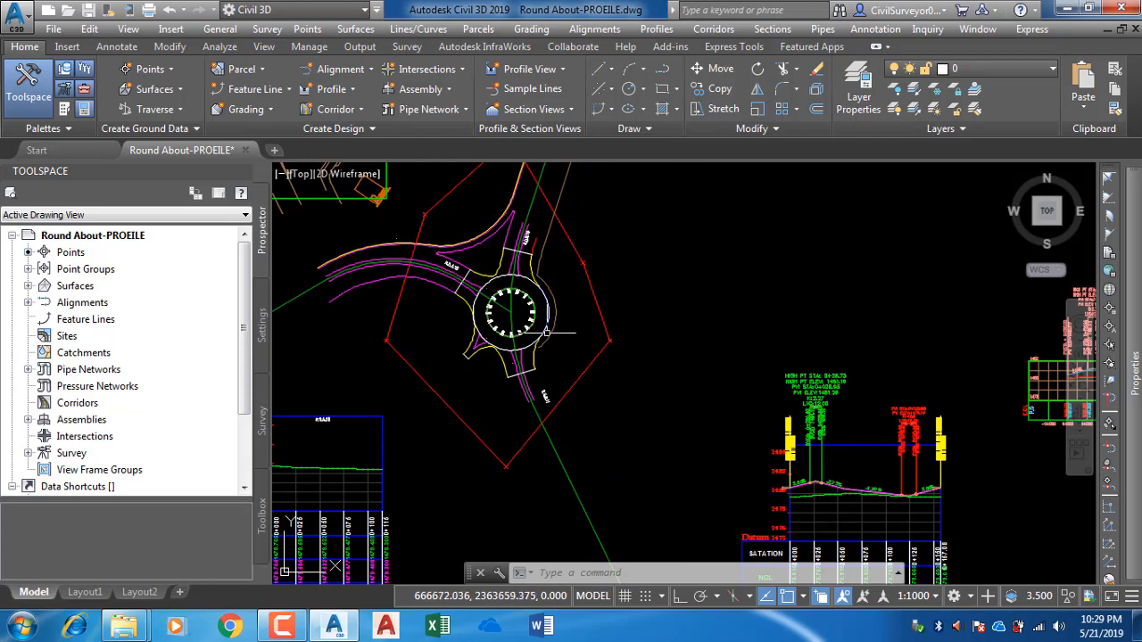
pyautogui.scroll(3, 546, 332)
pyautogui.click(498, 301)
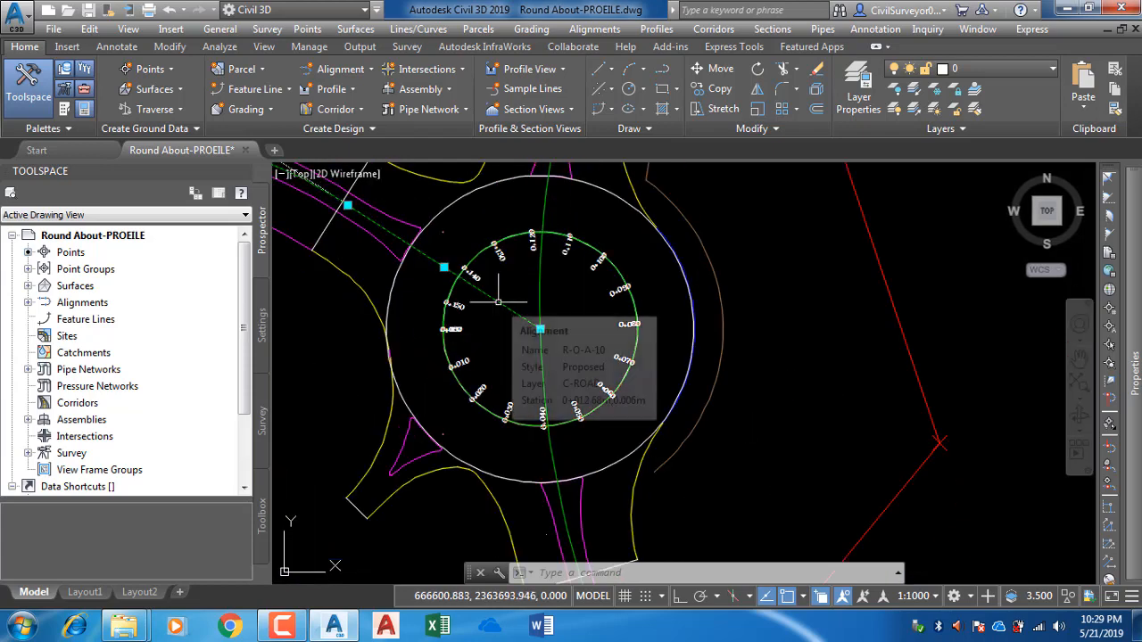
pyautogui.moveTo(478, 312); pyautogui.dragTo(514, 333, button='middle')
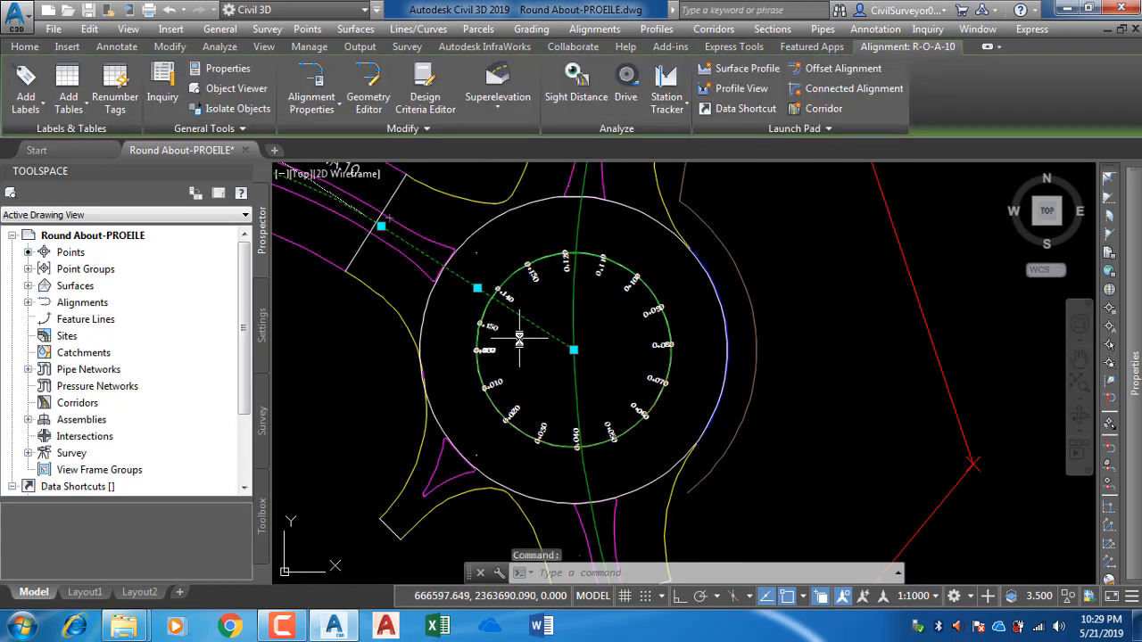
pyautogui.press('Escape')
pyautogui.press('Escape')
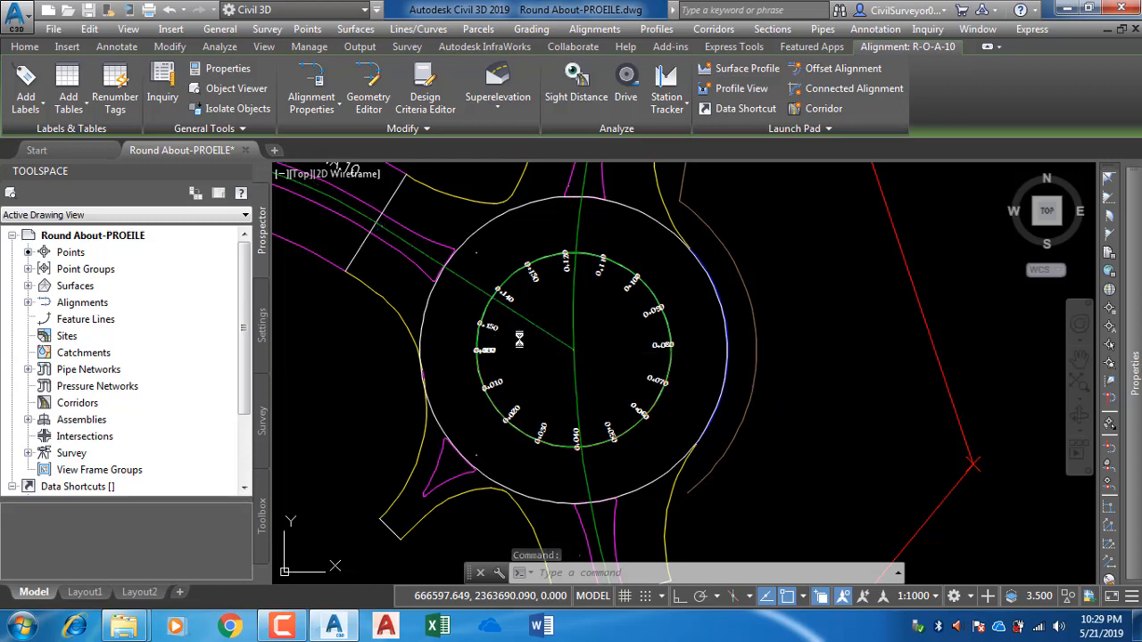
# Step: Create a manual COGO point where R-O-A-10 crosses the roundabout's station-labelled circle, with description INTER SECT and elevation 0
pyautogui.click(307, 28)
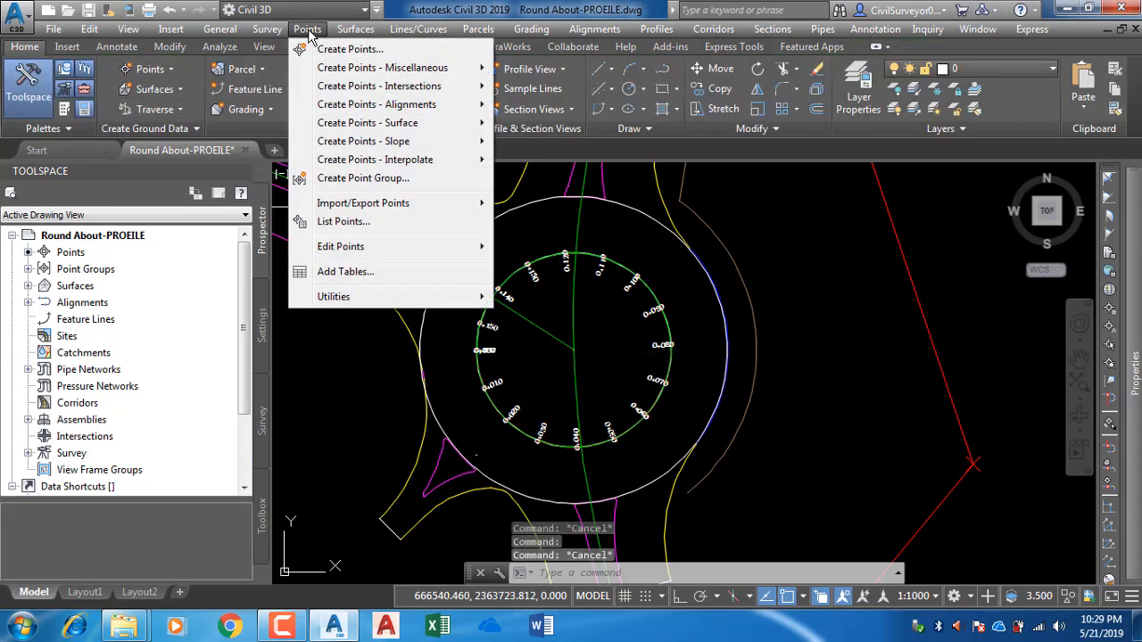
pyautogui.click(348, 50)
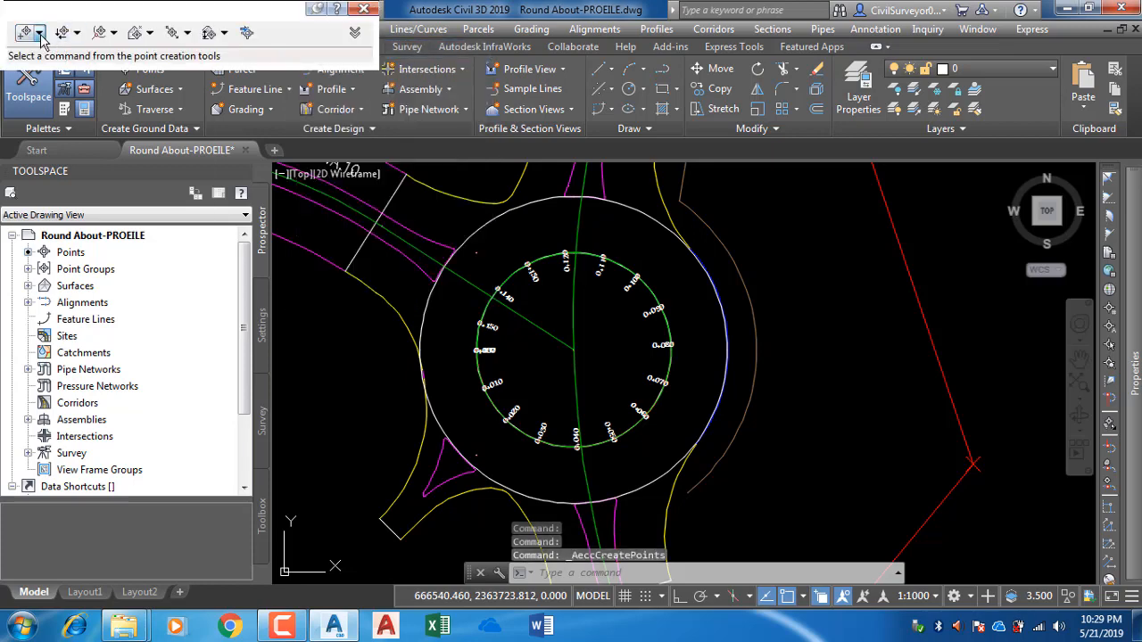
pyautogui.click(39, 32)
pyautogui.click(37, 51)
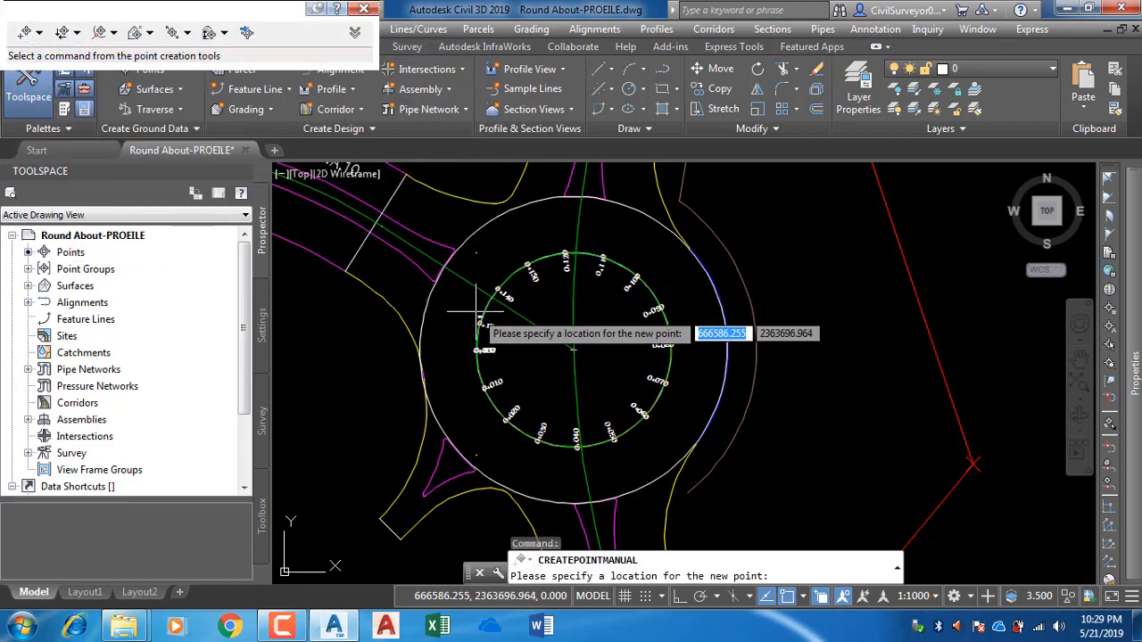
pyautogui.scroll(5, 482, 312)
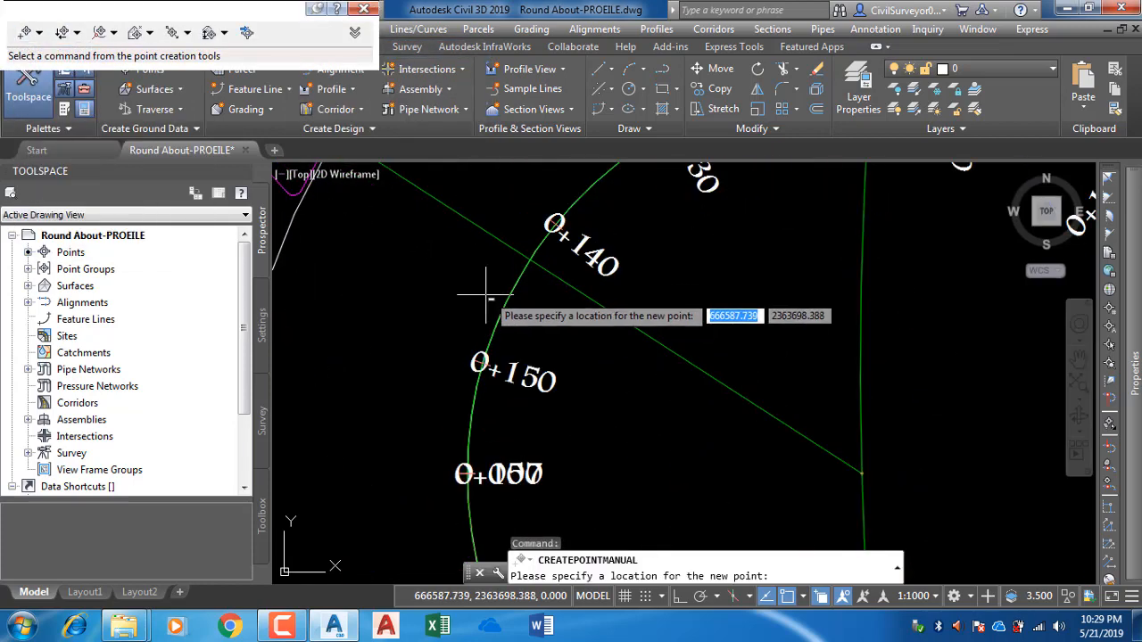
pyautogui.click(531, 261)
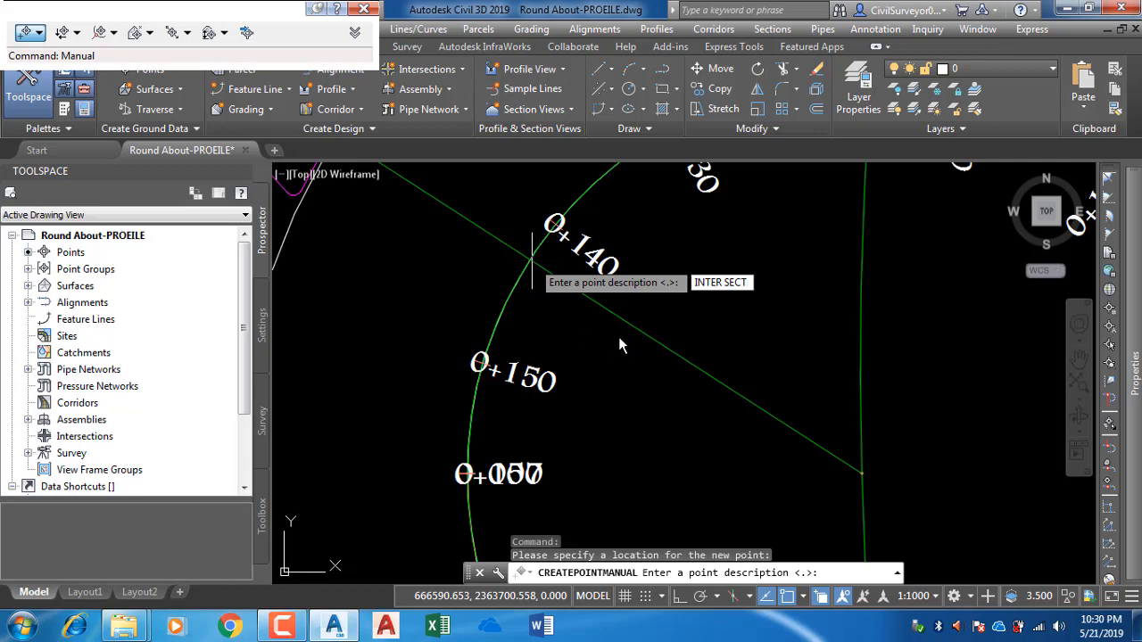
pyautogui.press('Return')
pyautogui.write('0')
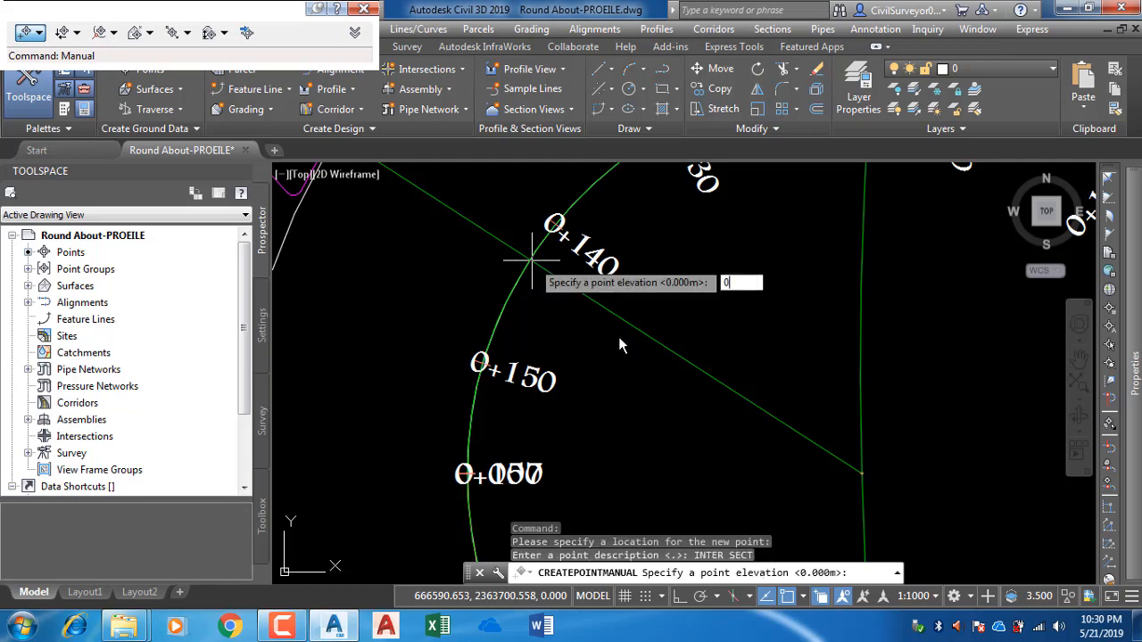
pyautogui.press('Return')
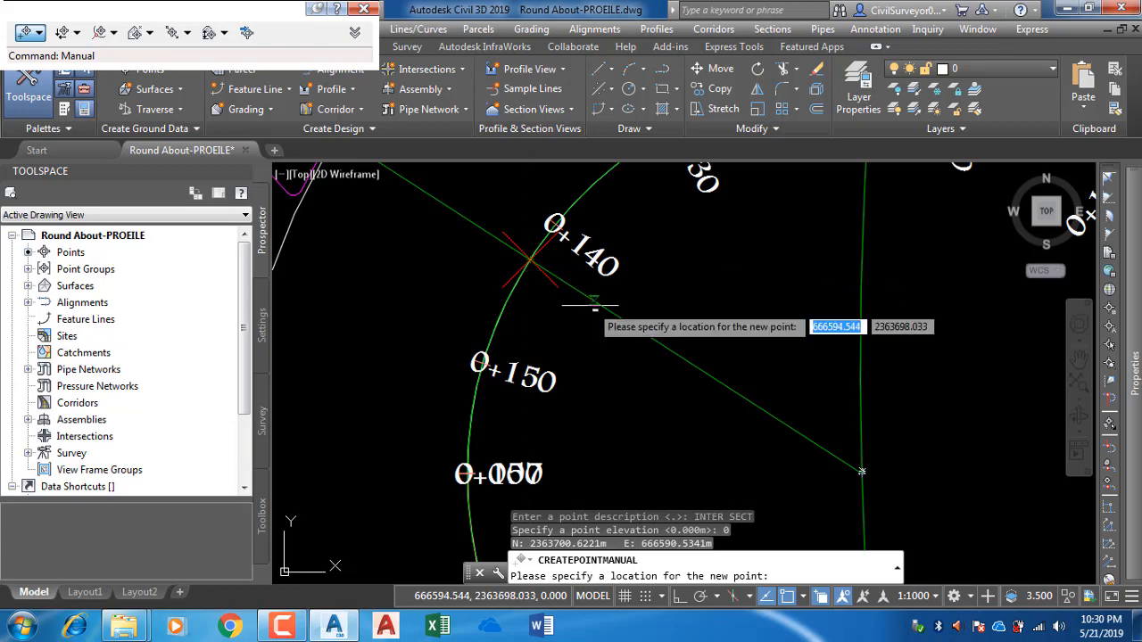
pyautogui.press('Escape')
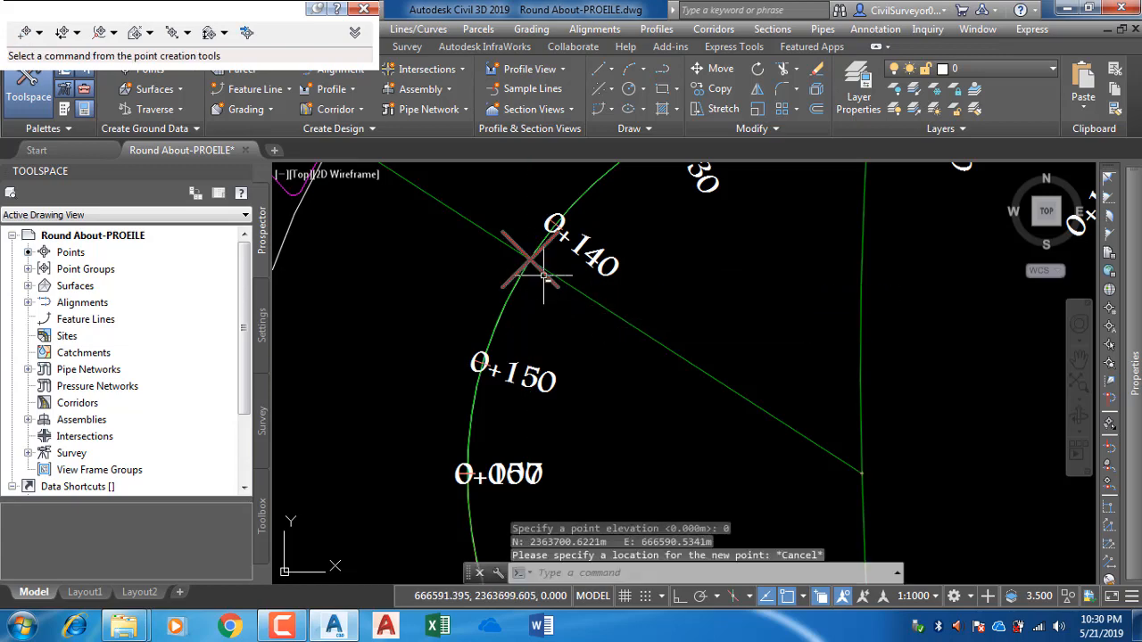
# Step: Set the point label style of the new point's _All Points group to Northing and Easting
pyautogui.click(542, 268)
pyautogui.scroll(-2, 670, 248)
pyautogui.rightClick(508, 274)
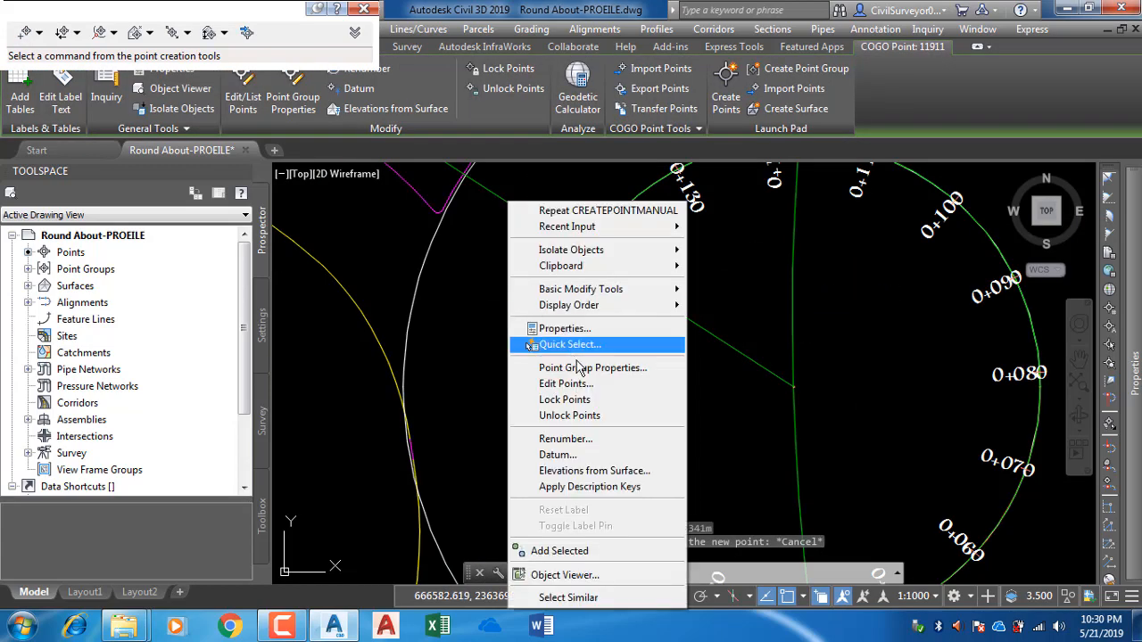
pyautogui.click(570, 364)
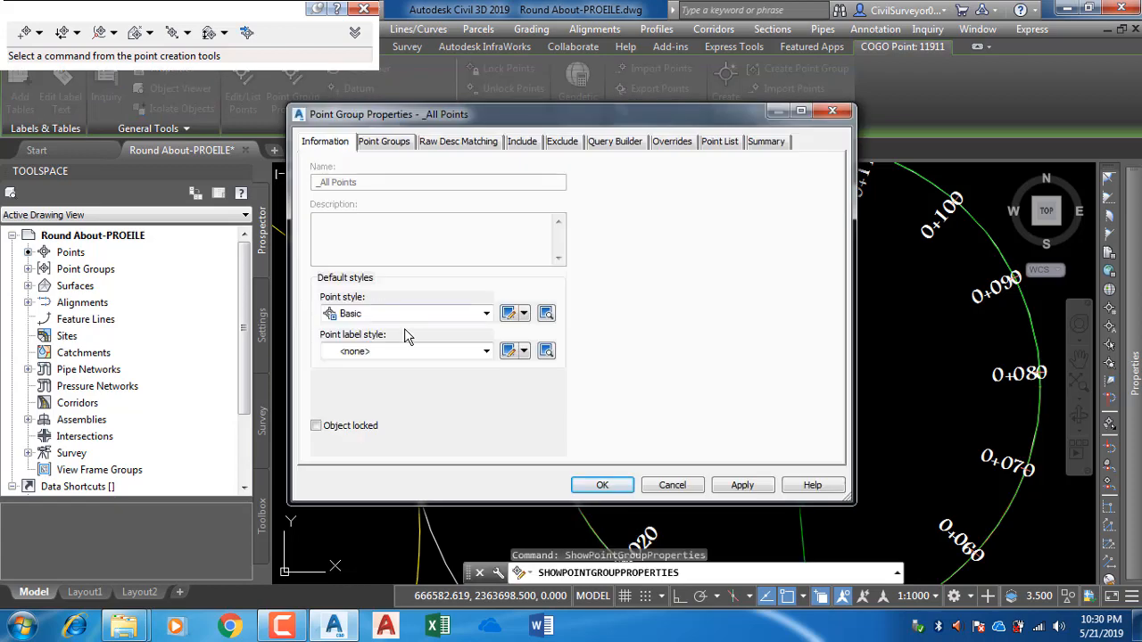
pyautogui.click(470, 353)
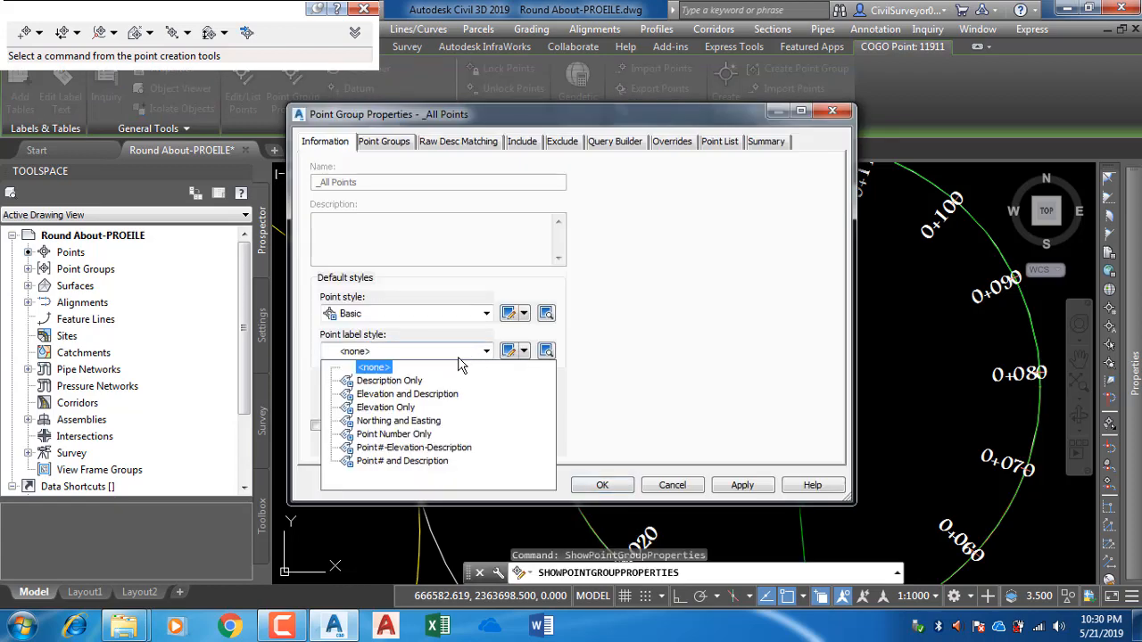
pyautogui.click(416, 420)
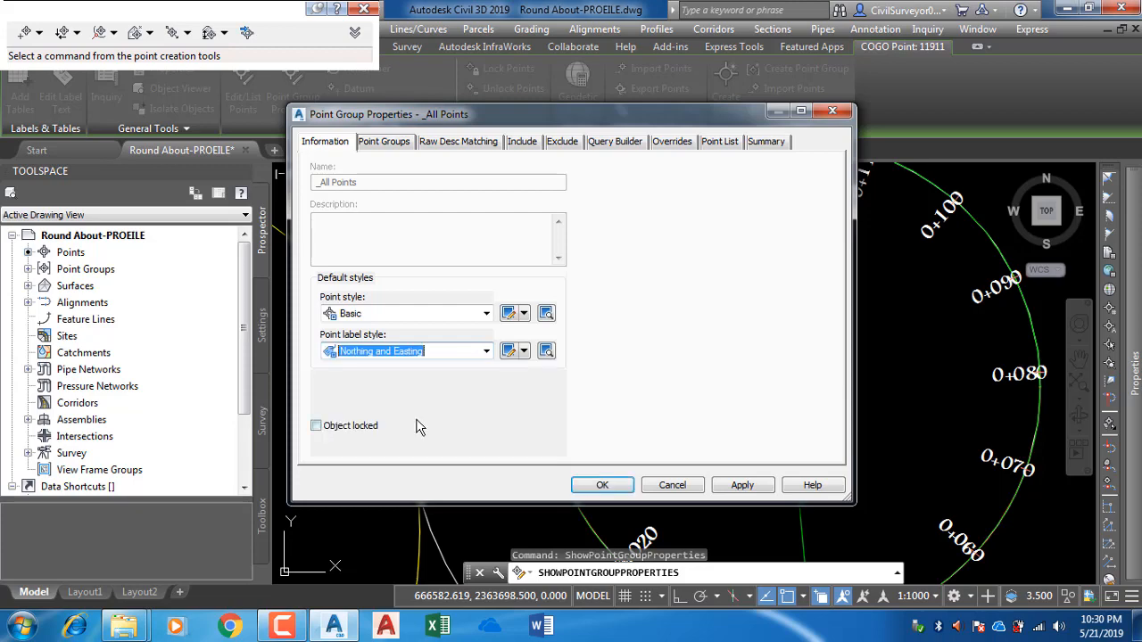
pyautogui.click(615, 485)
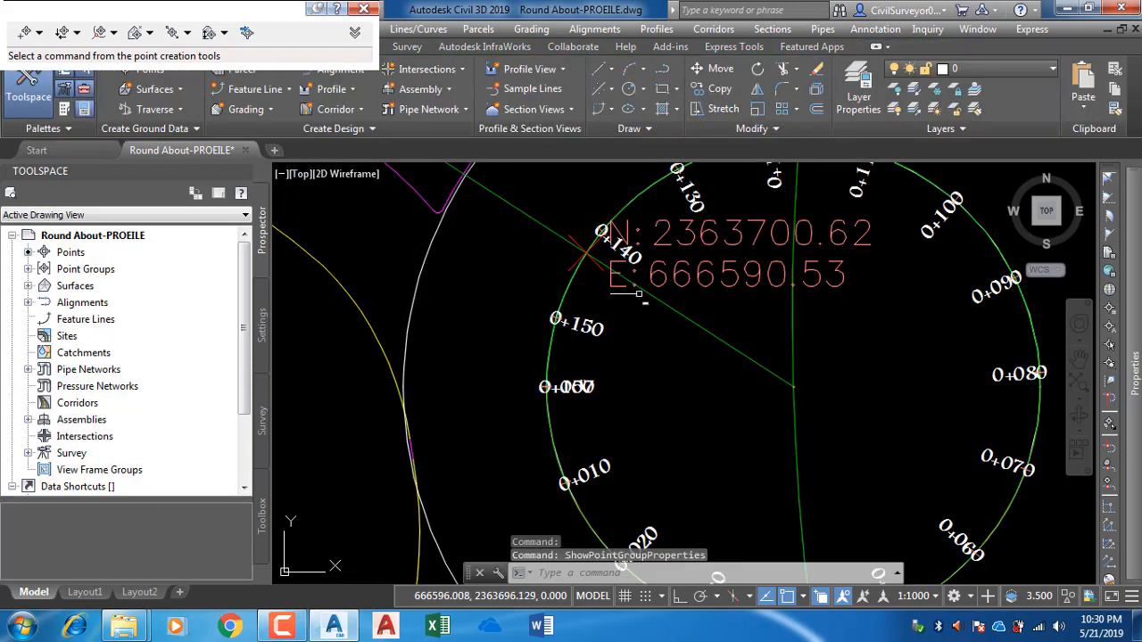
pyautogui.click(296, 630)
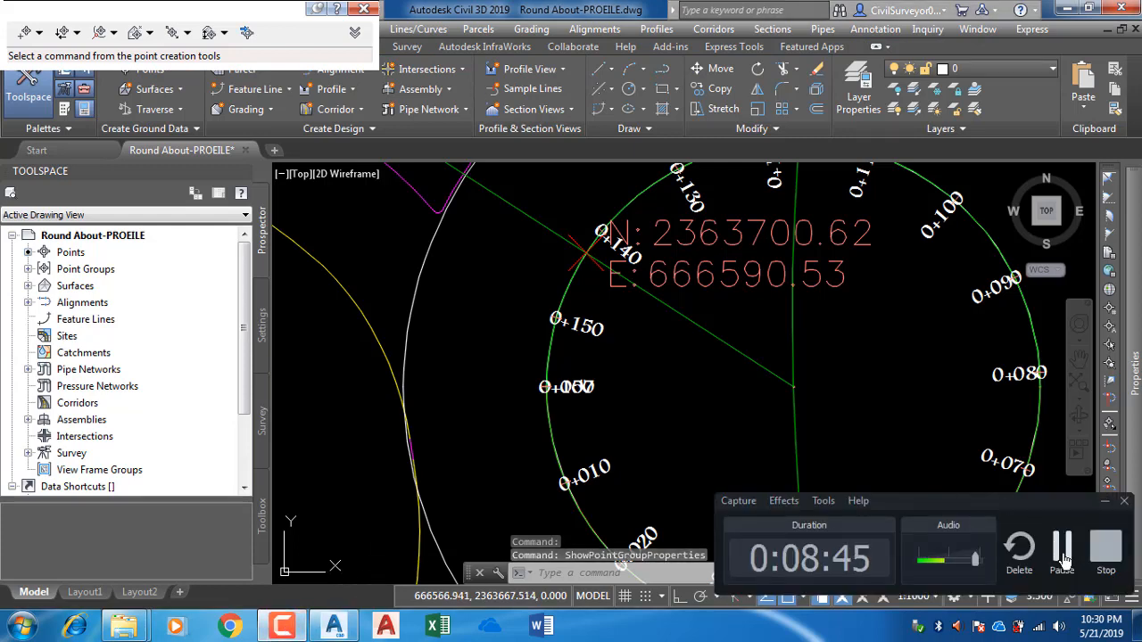
pyautogui.click(1062, 557)
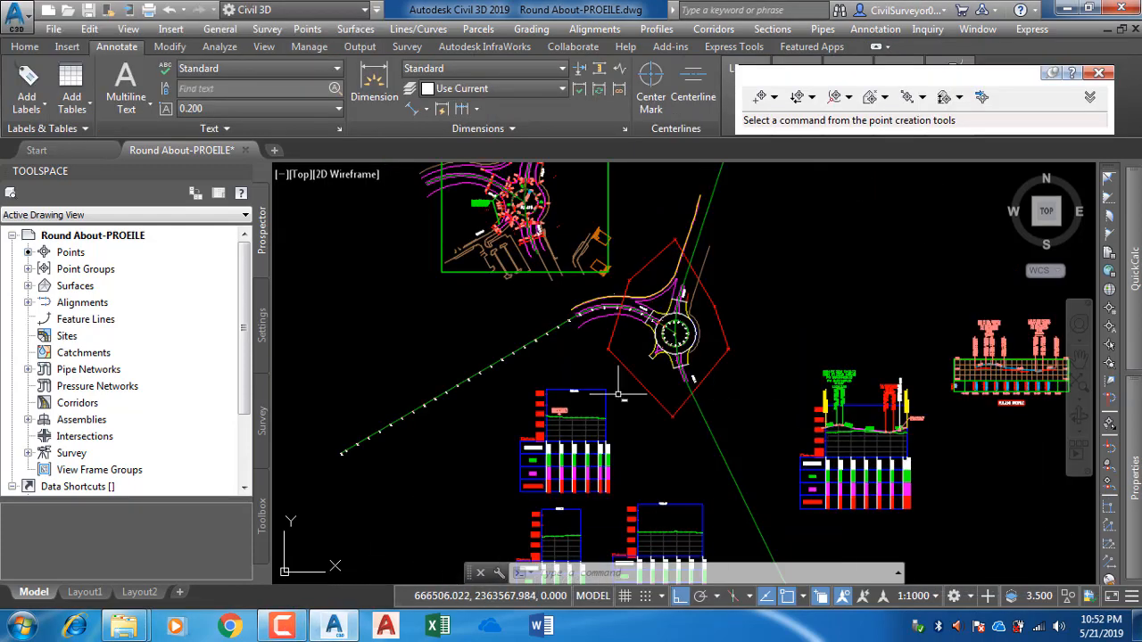
# Step: Compare the station and elevation label in the R.O.A.10 profile view with the one near the end of the roundabout profile
pyautogui.scroll(3, 527, 393)
pyautogui.scroll(2, 671, 468)
pyautogui.moveTo(663, 463); pyautogui.dragTo(510, 423, button='middle')
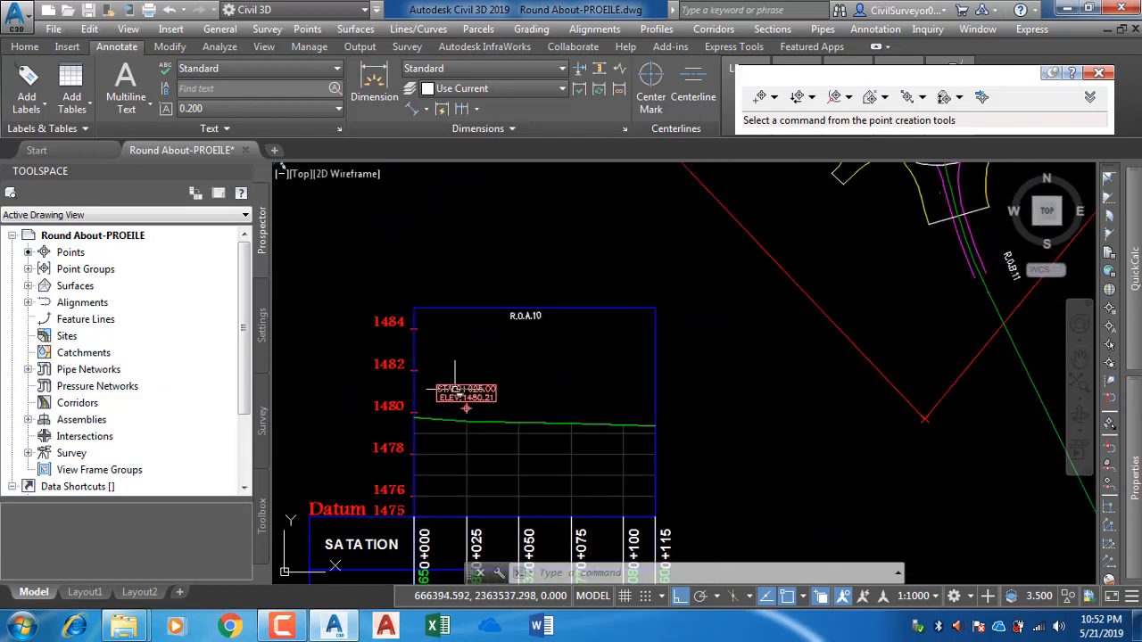
pyautogui.scroll(-2, 449, 393)
pyautogui.scroll(-3, 454, 402)
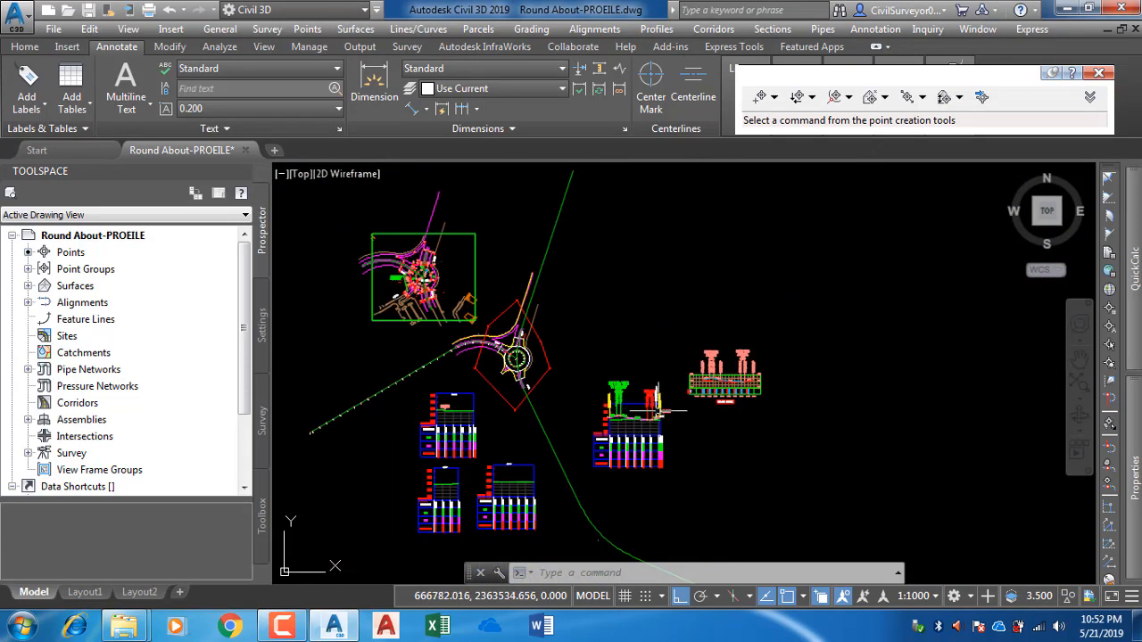
pyautogui.scroll(3, 667, 397)
pyautogui.scroll(5, 753, 428)
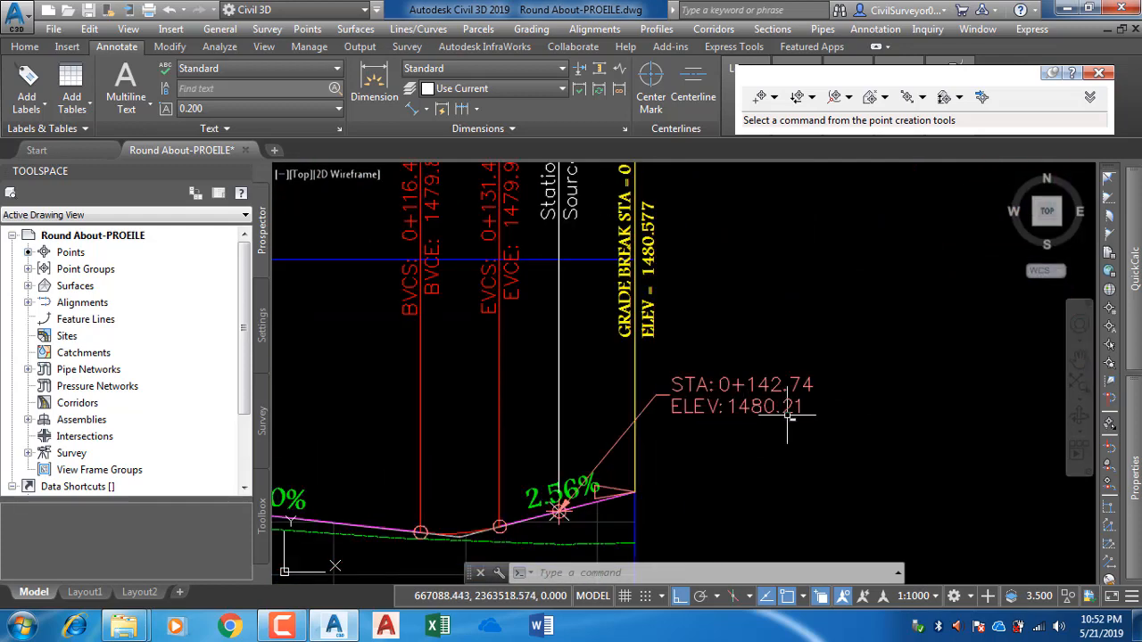
pyautogui.scroll(-3, 803, 413)
pyautogui.scroll(-2, 904, 392)
pyautogui.scroll(-3, 878, 406)
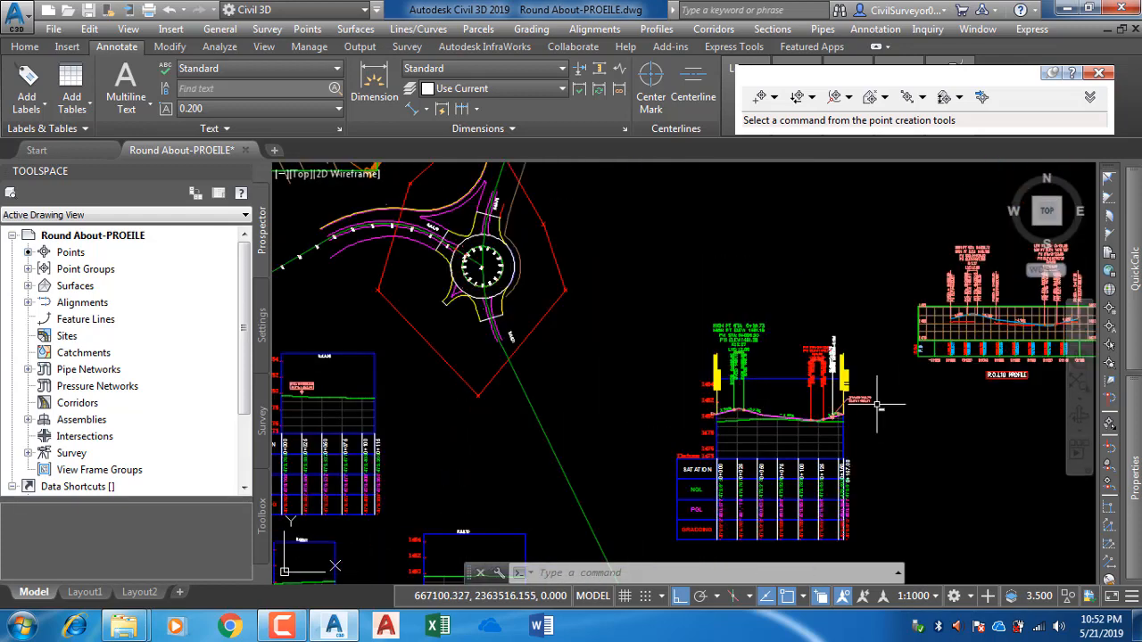
# Step: Examine the points where R-O-A-10 crosses the roundabout's inner circle and its outer edge, against both sets of station labels
pyautogui.scroll(8, 482, 264)
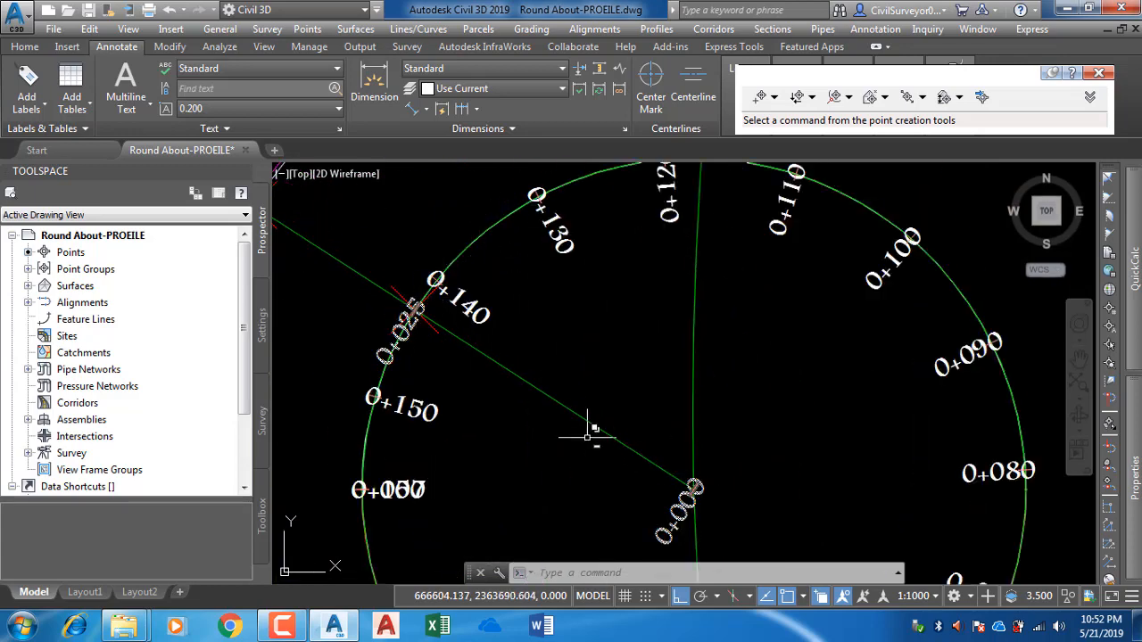
pyautogui.moveTo(428, 330); pyautogui.dragTo(745, 410, button='middle')
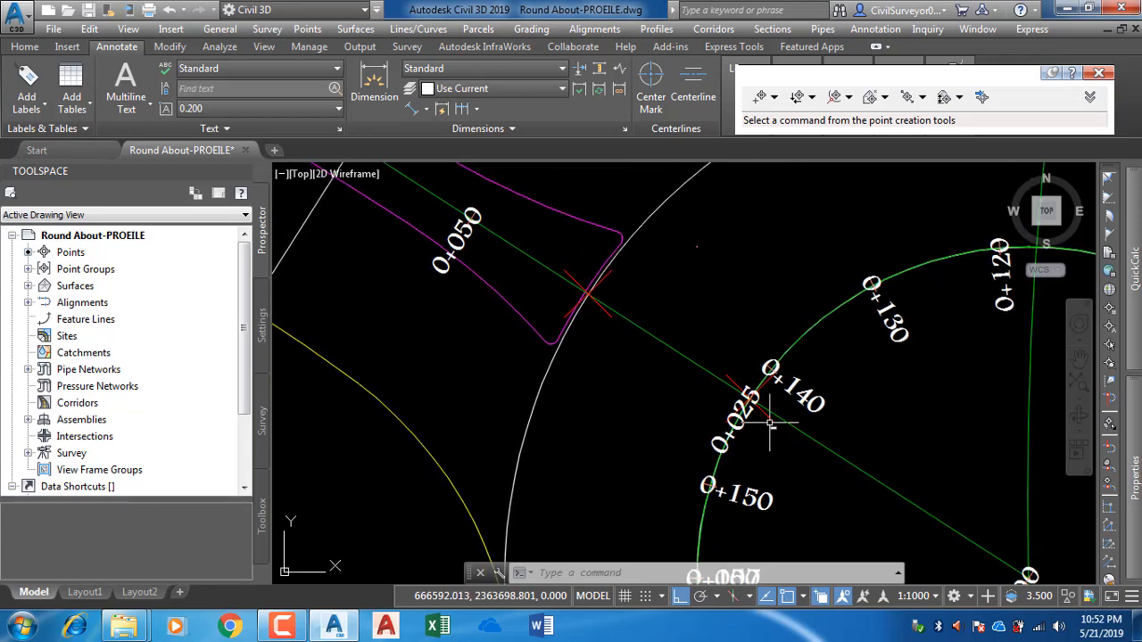
pyautogui.scroll(-2, 643, 361)
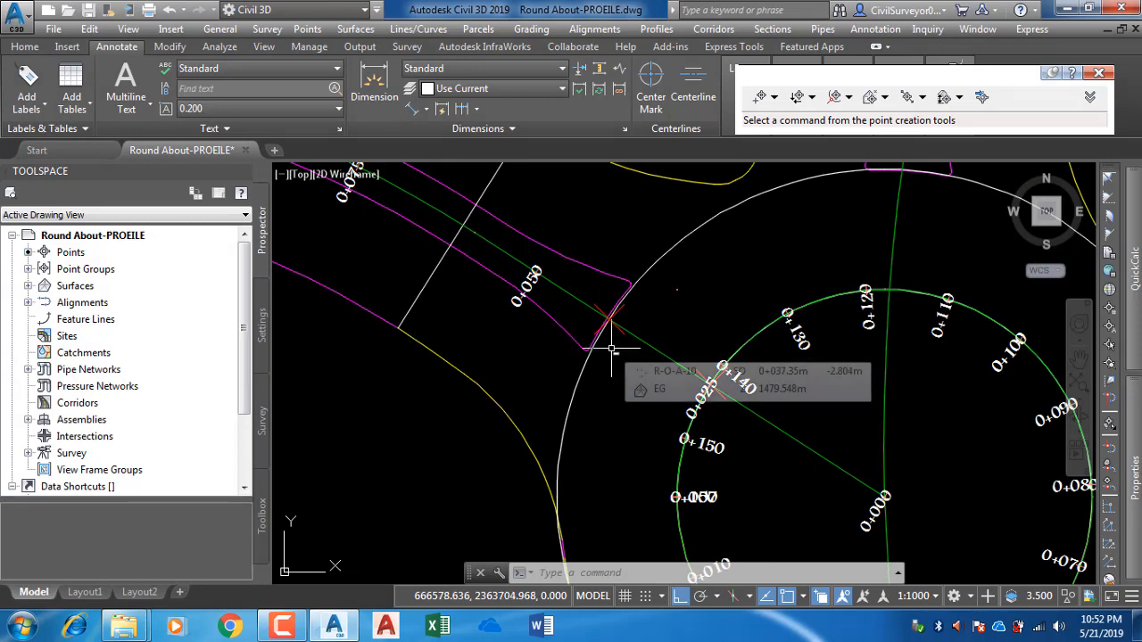
pyautogui.scroll(-6, 643, 375)
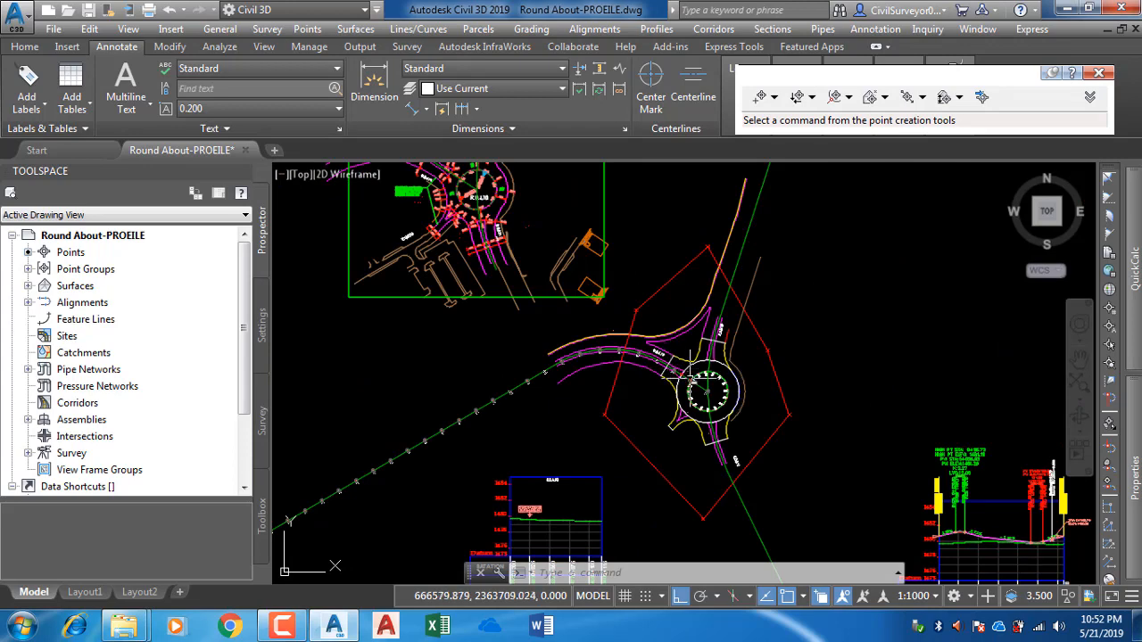
pyautogui.scroll(4, 695, 380)
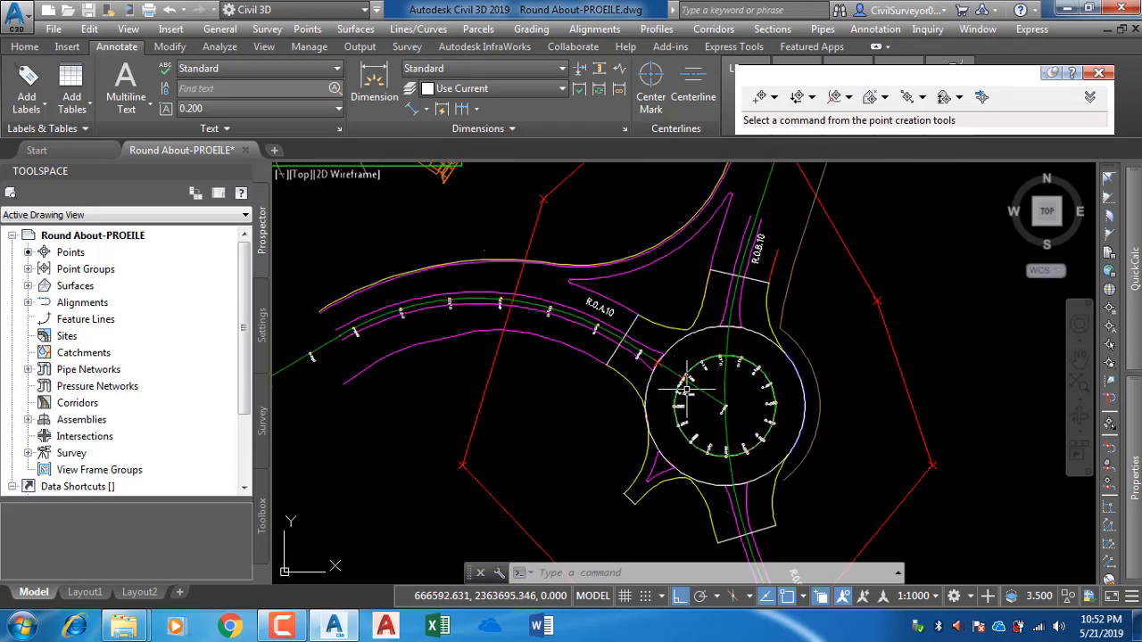
pyautogui.scroll(6, 692, 375)
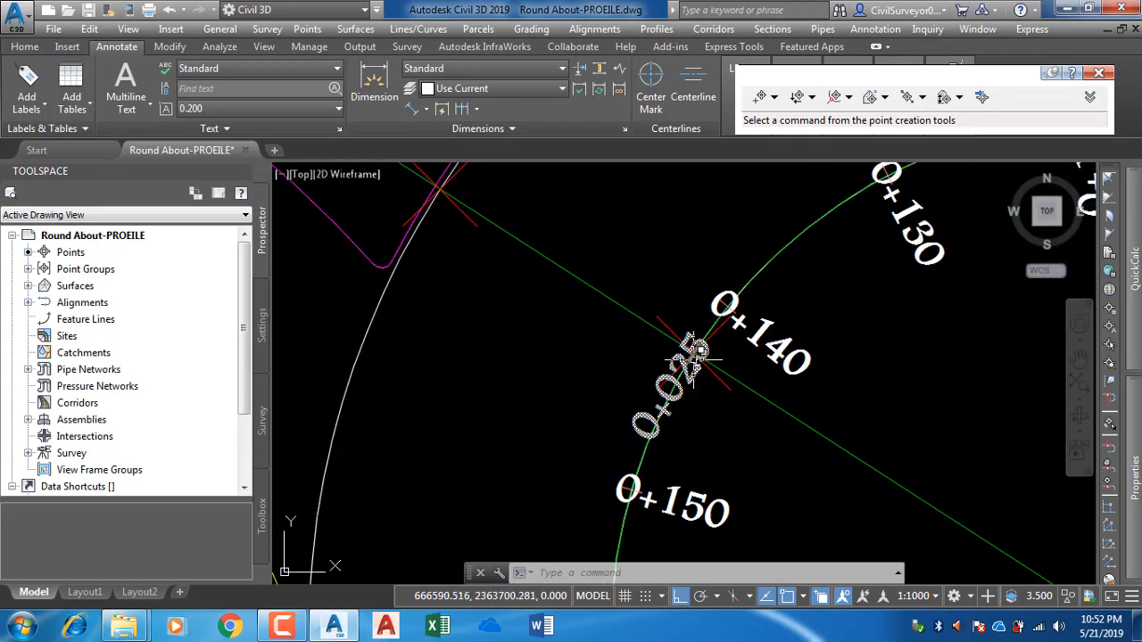
pyautogui.scroll(-5, 700, 357)
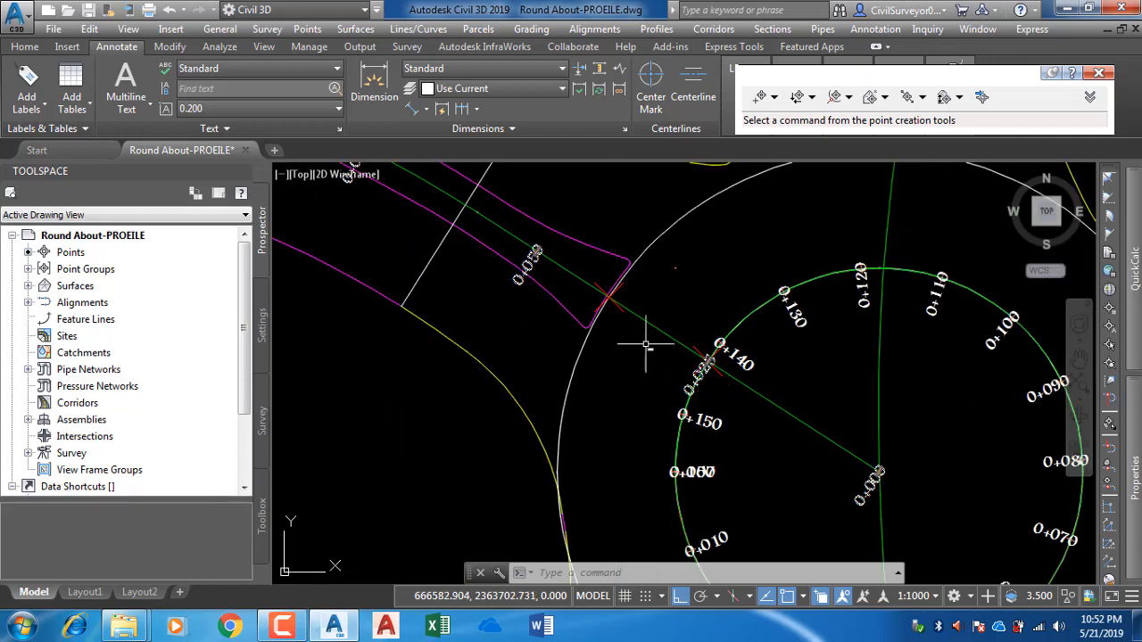
pyautogui.scroll(2, 609, 295)
pyautogui.scroll(1, 608, 293)
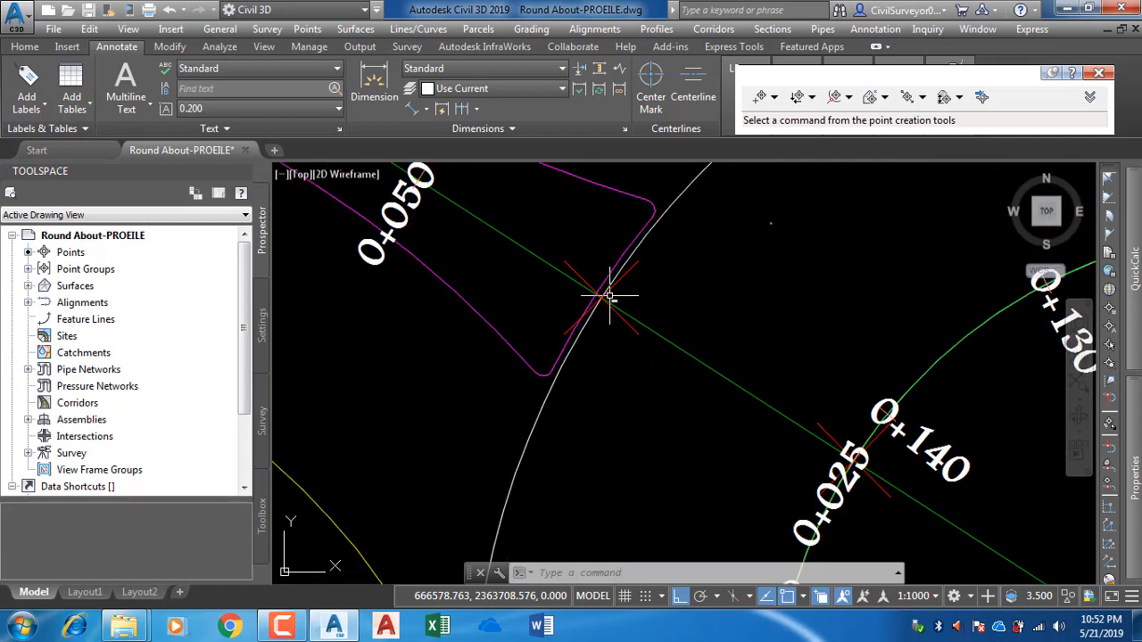
pyautogui.scroll(-4, 704, 352)
pyautogui.scroll(-3, 704, 352)
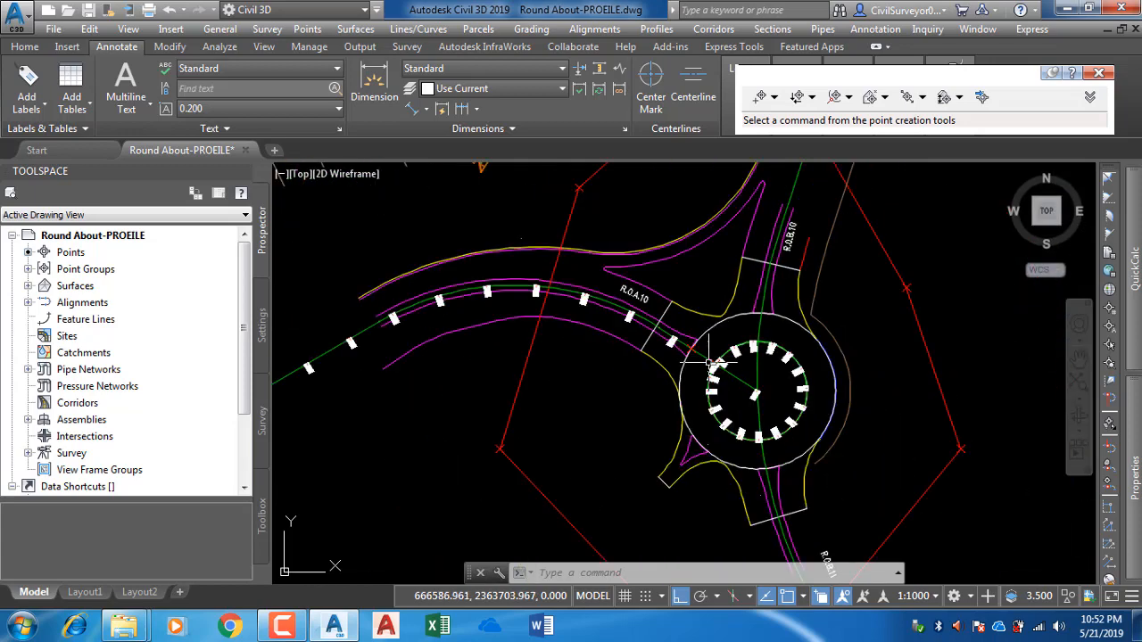
# Step: Calculate 2/100 and 0.02*14.50 in the calculator to get the elevation difference between the two crossing points
pyautogui.moveTo(695, 363); pyautogui.dragTo(591, 399, button='middle')
pyautogui.moveTo(1131, 285)
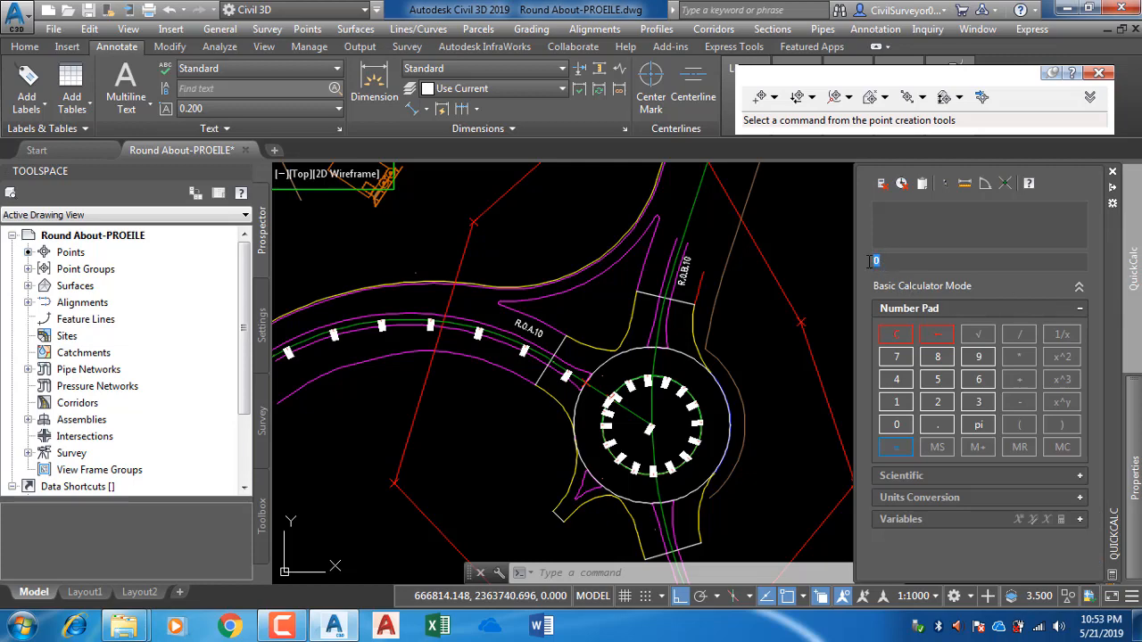
pyautogui.scroll(5, 555, 379)
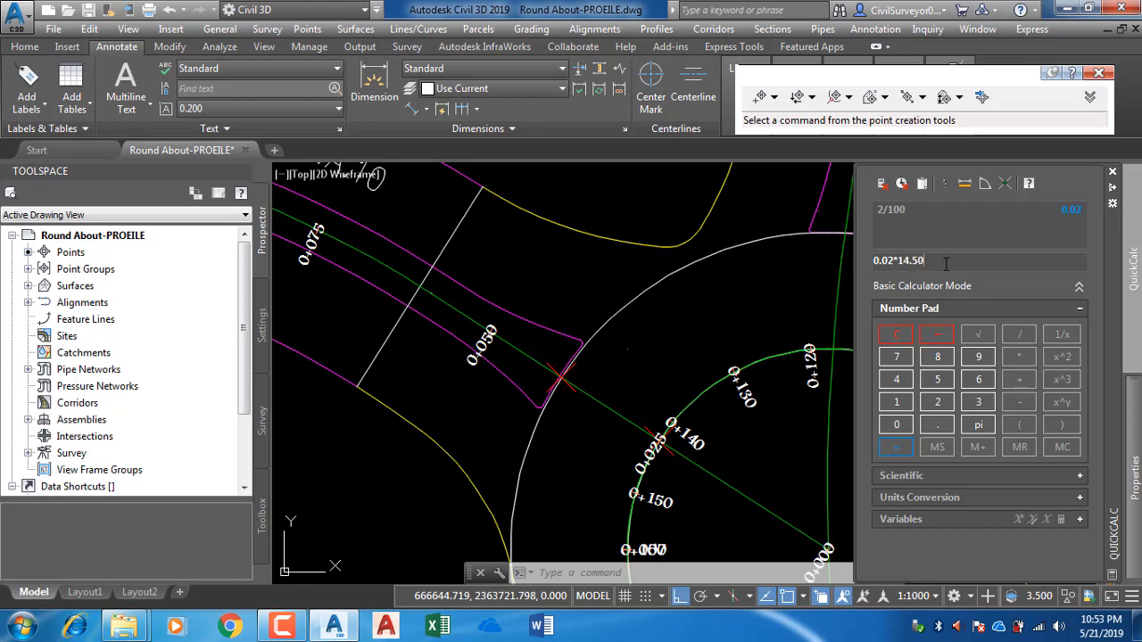
pyautogui.press('Return')
# Step: Examine the cross slopes and width dimensions around R.O.J.10 in the dimensioned reference plan of the roundabout
pyautogui.scroll(-6, 705, 393)
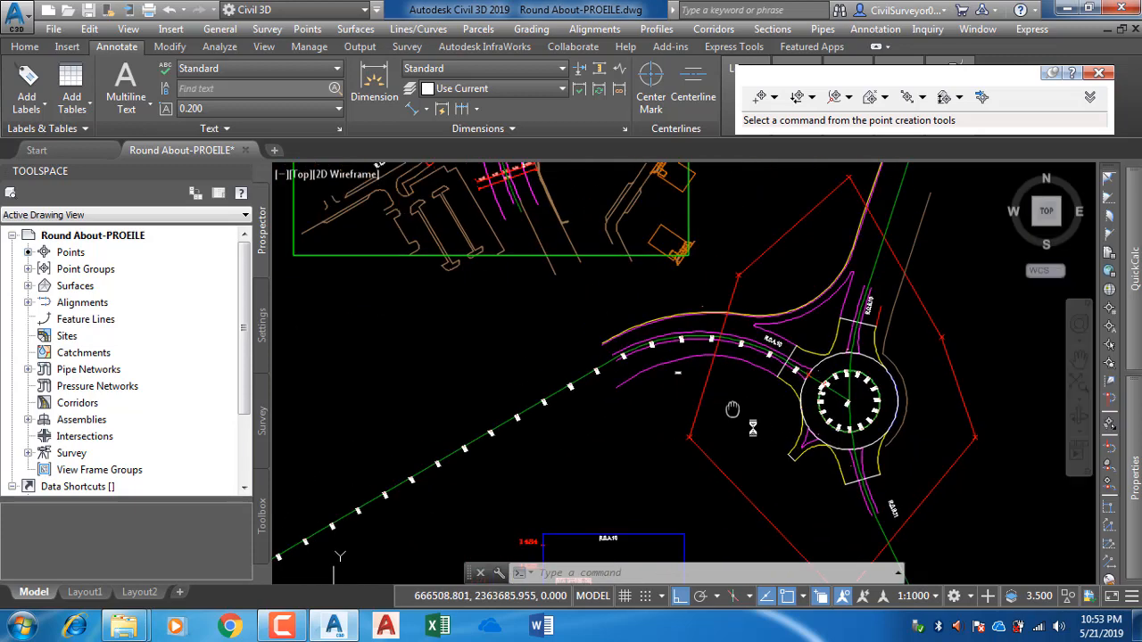
pyautogui.moveTo(732, 409); pyautogui.dragTo(767, 449, button='middle')
pyautogui.scroll(5, 843, 411)
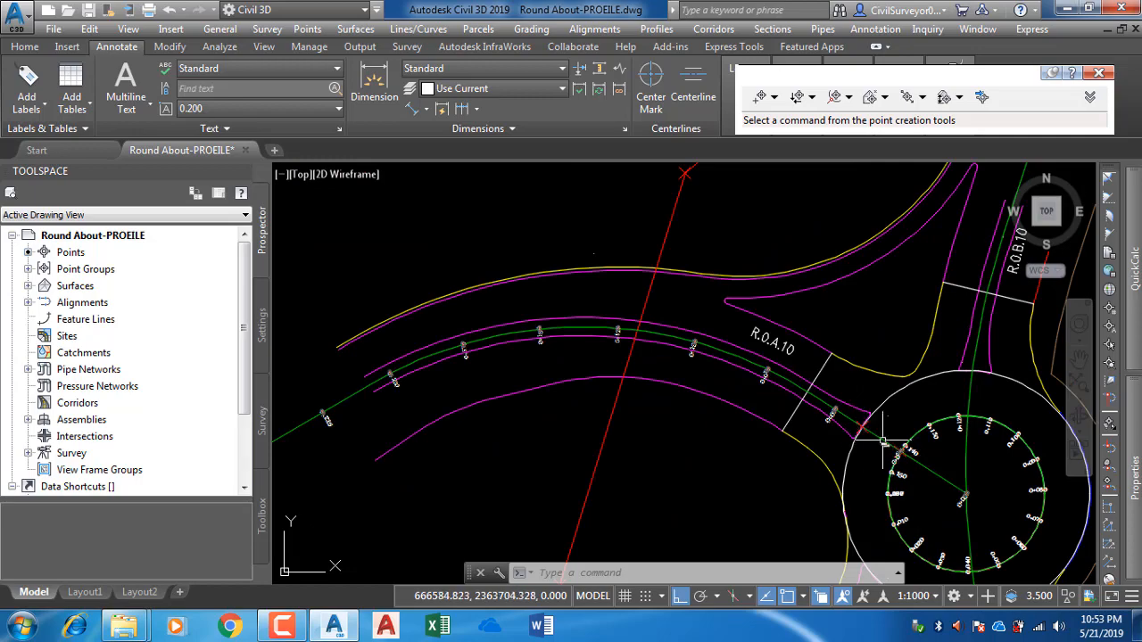
pyautogui.scroll(-4, 863, 436)
pyautogui.moveTo(696, 373); pyautogui.dragTo(763, 519, button='middle')
pyautogui.scroll(4, 599, 264)
pyautogui.scroll(2, 599, 264)
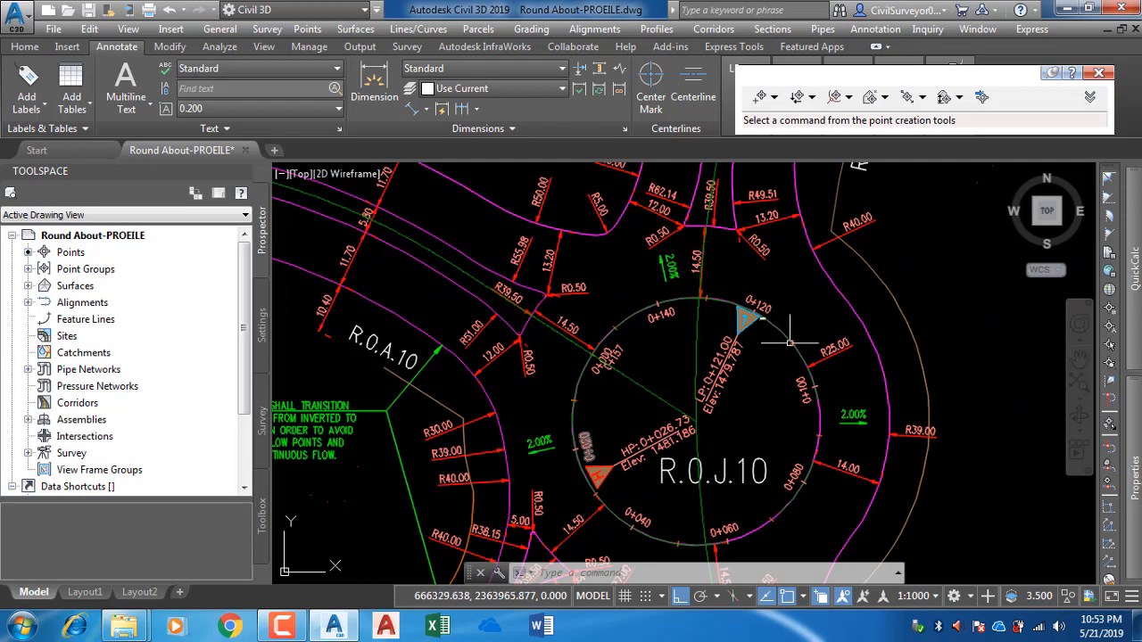
pyautogui.moveTo(563, 430); pyautogui.dragTo(462, 277, button='middle')
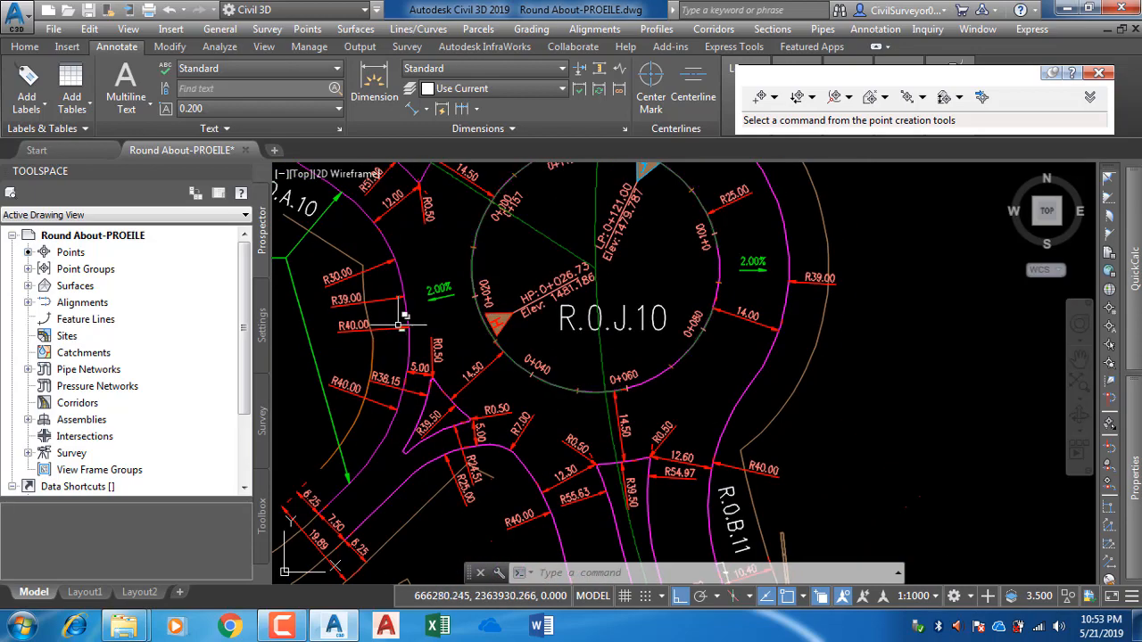
pyautogui.scroll(-9, 464, 295)
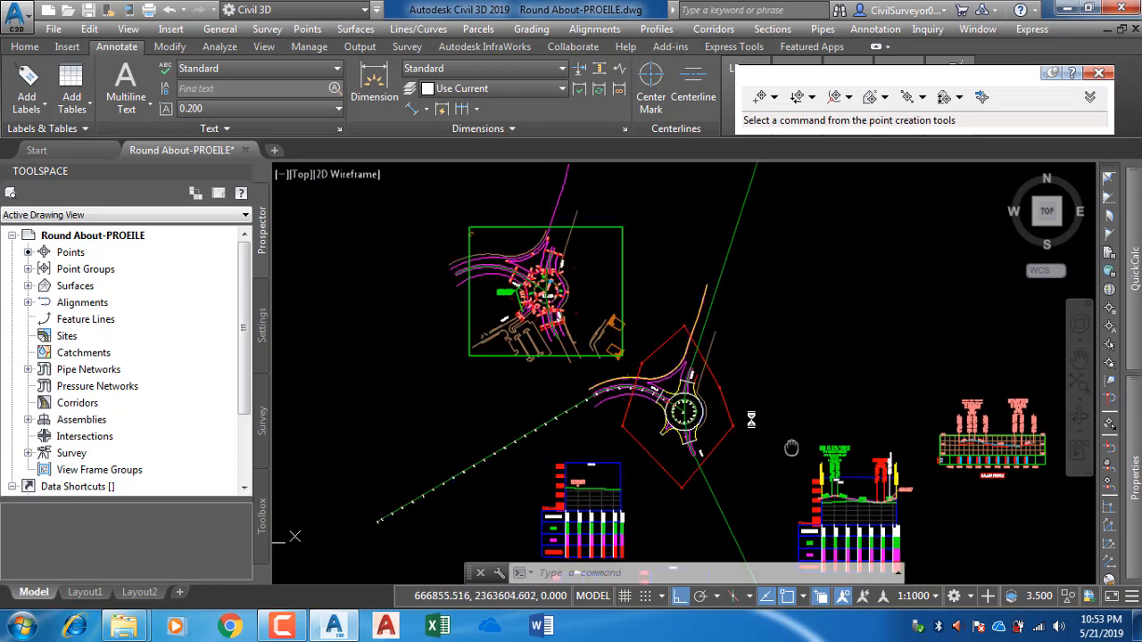
# Step: Compare the R.O.A.10 crossing points on the roundabout plan with the station and elevation labels in the roundabout and R.O.A.10 profile views
pyautogui.scroll(10, 678, 411)
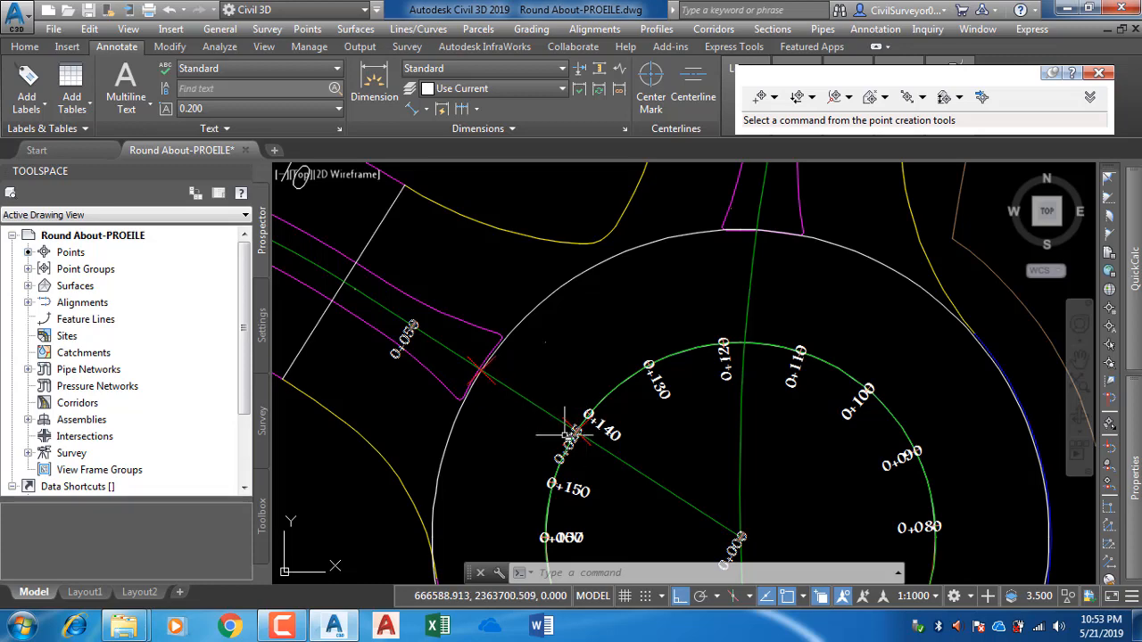
pyautogui.scroll(-5, 490, 379)
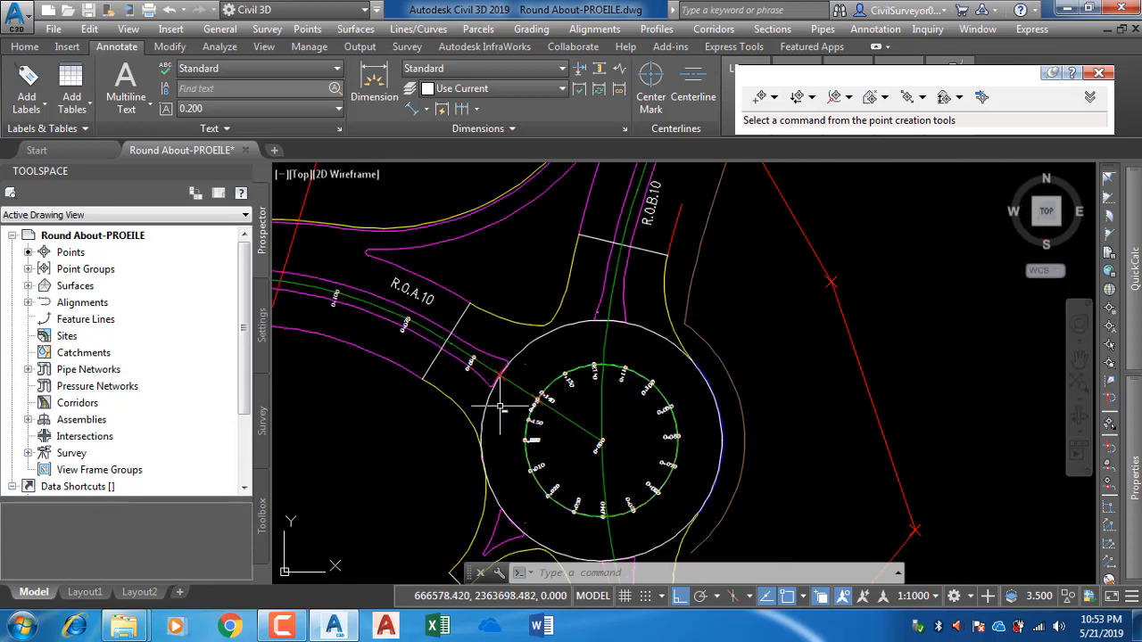
pyautogui.scroll(-2, 632, 375)
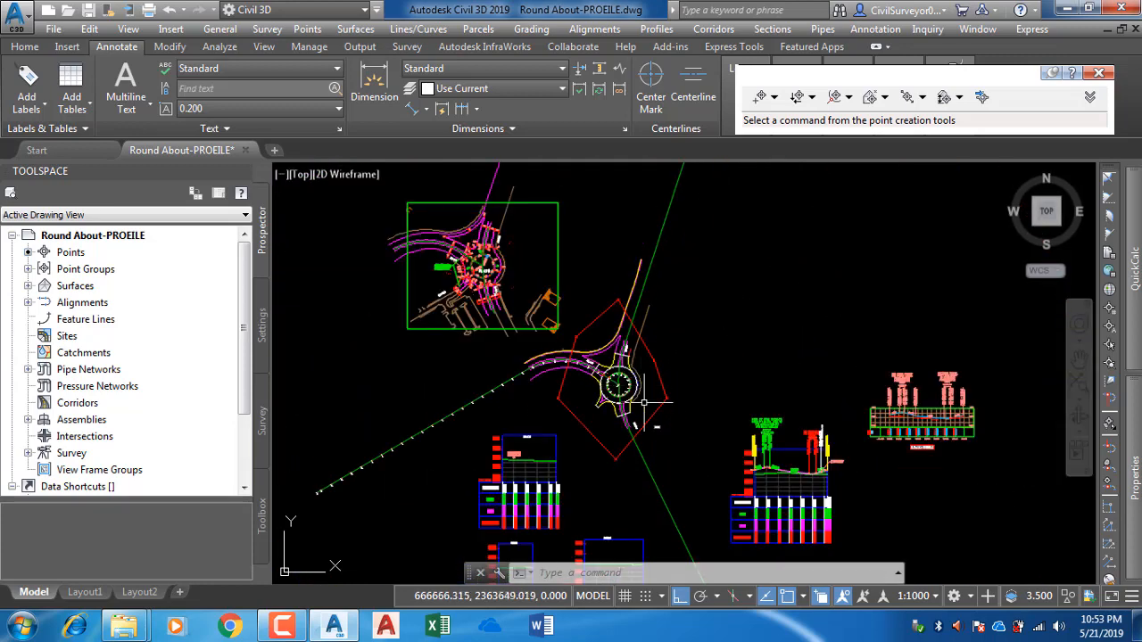
pyautogui.scroll(3, 803, 459)
pyautogui.scroll(5, 814, 466)
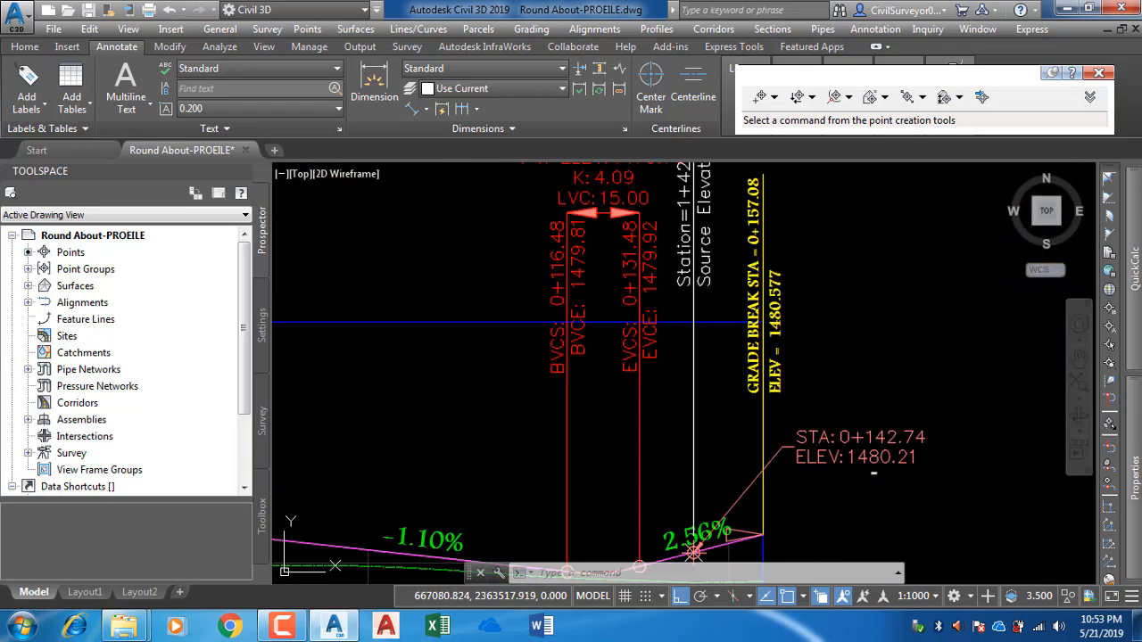
pyautogui.scroll(-8, 890, 481)
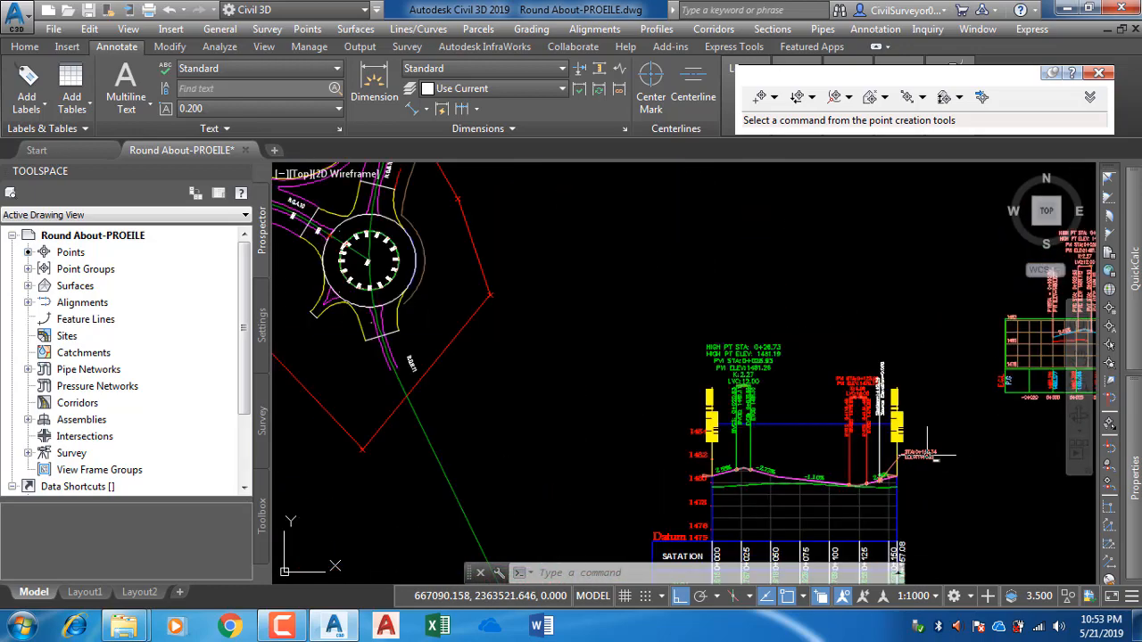
pyautogui.scroll(10, 581, 403)
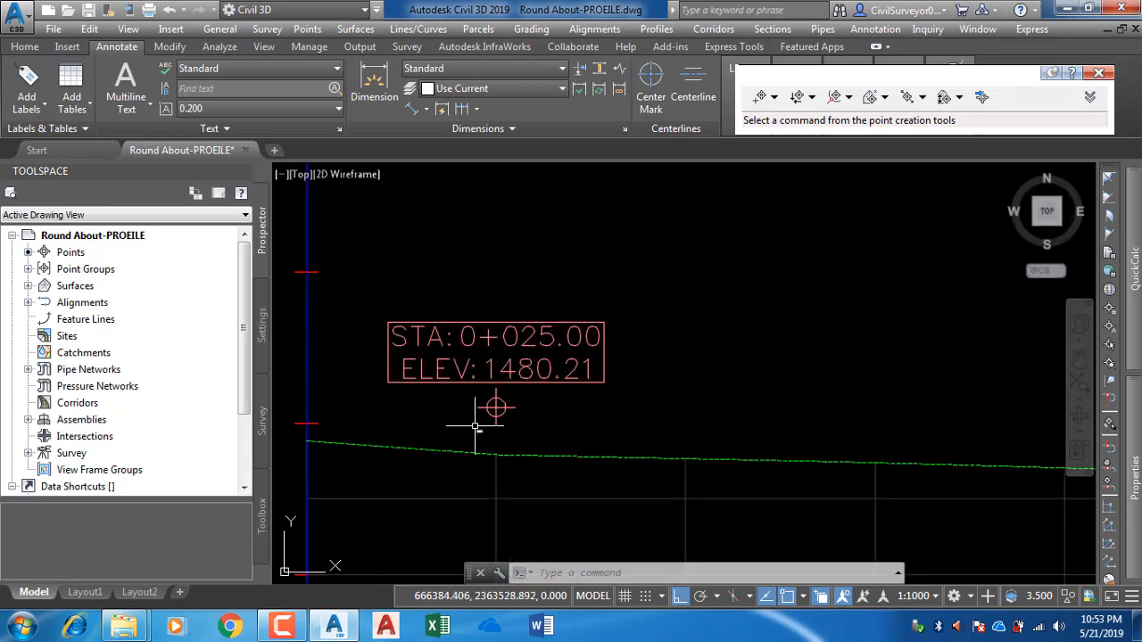
# Step: Examine R.O.J.10 in the dimensioned reference plan and follow R.O.A.10 to the roundabout's inner circle in the working plan
pyautogui.scroll(-8, 476, 427)
pyautogui.scroll(4, 489, 239)
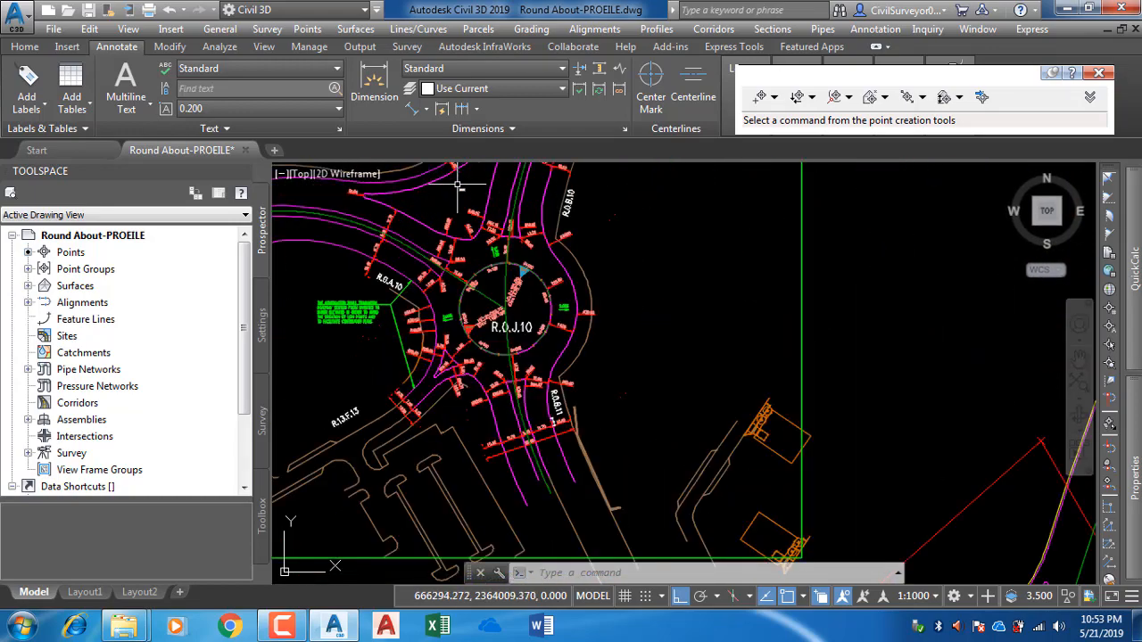
pyautogui.scroll(-5, 553, 339)
pyautogui.scroll(5, 629, 380)
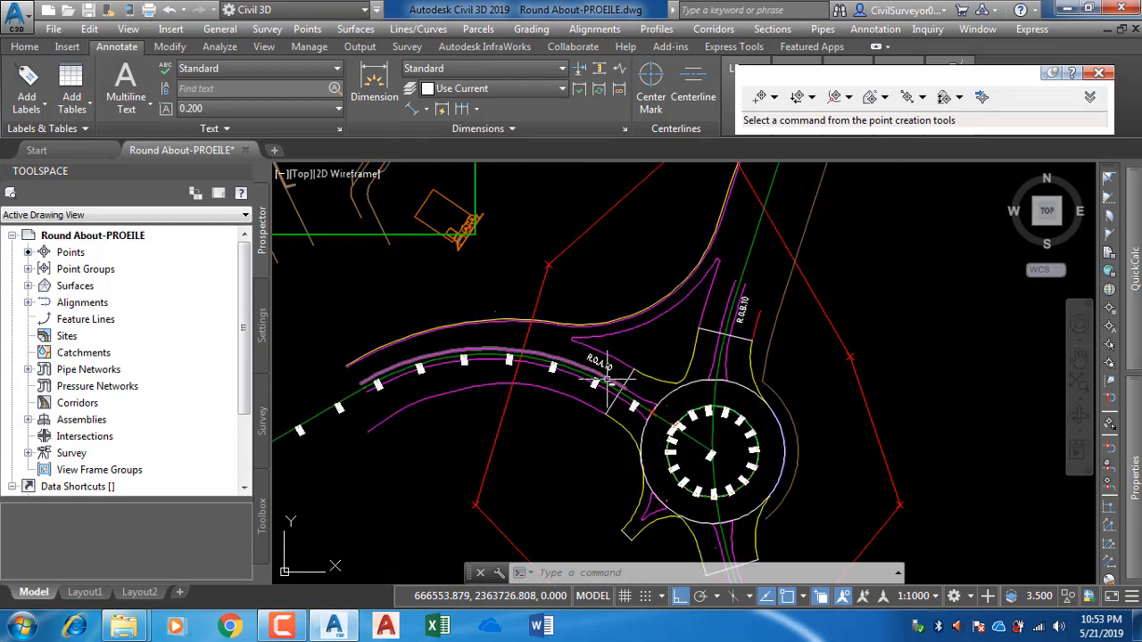
pyautogui.scroll(-2, 606, 383)
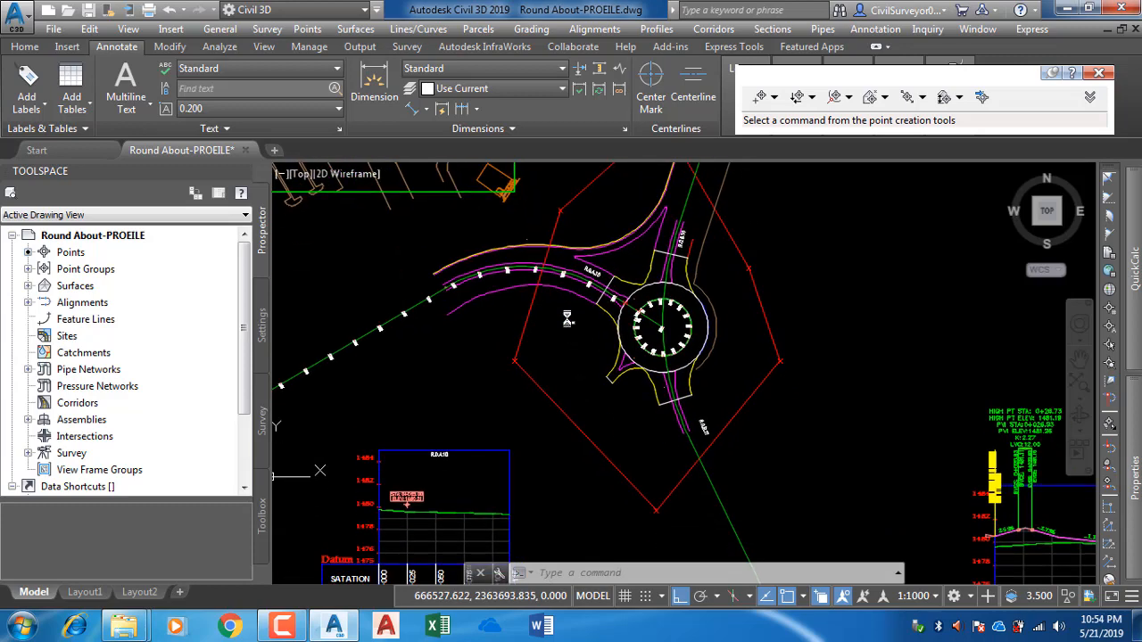
pyautogui.moveTo(585, 402)
pyautogui.mouseDown(button='middle')
pyautogui.moveTo(569, 306)
pyautogui.moveTo(714, 296)
pyautogui.mouseUp(button='middle')
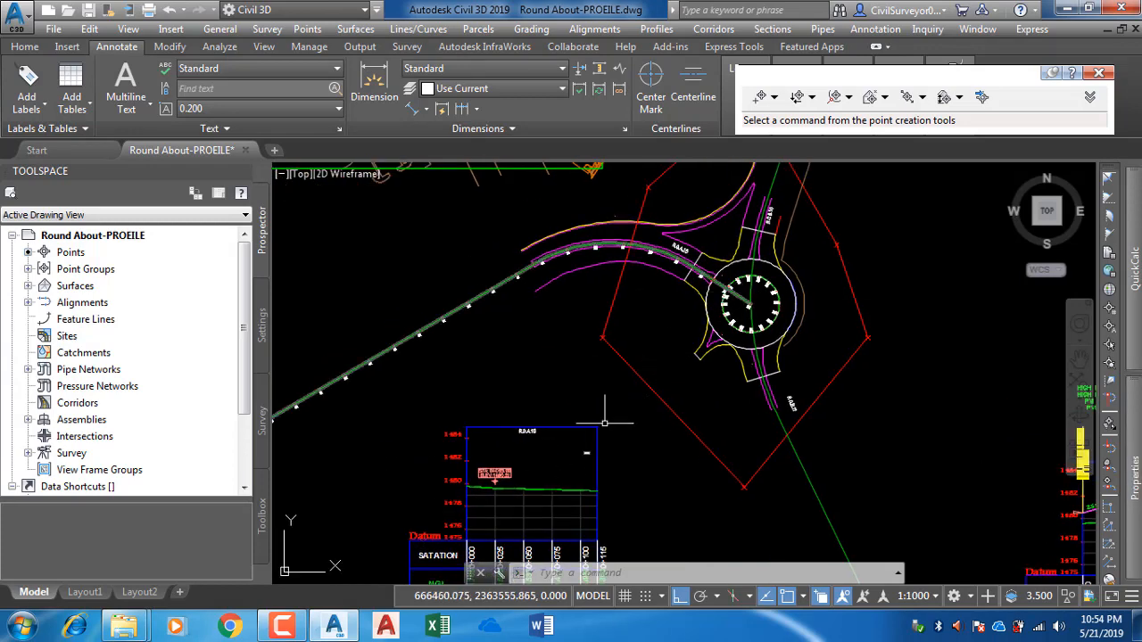
pyautogui.scroll(3, 716, 280)
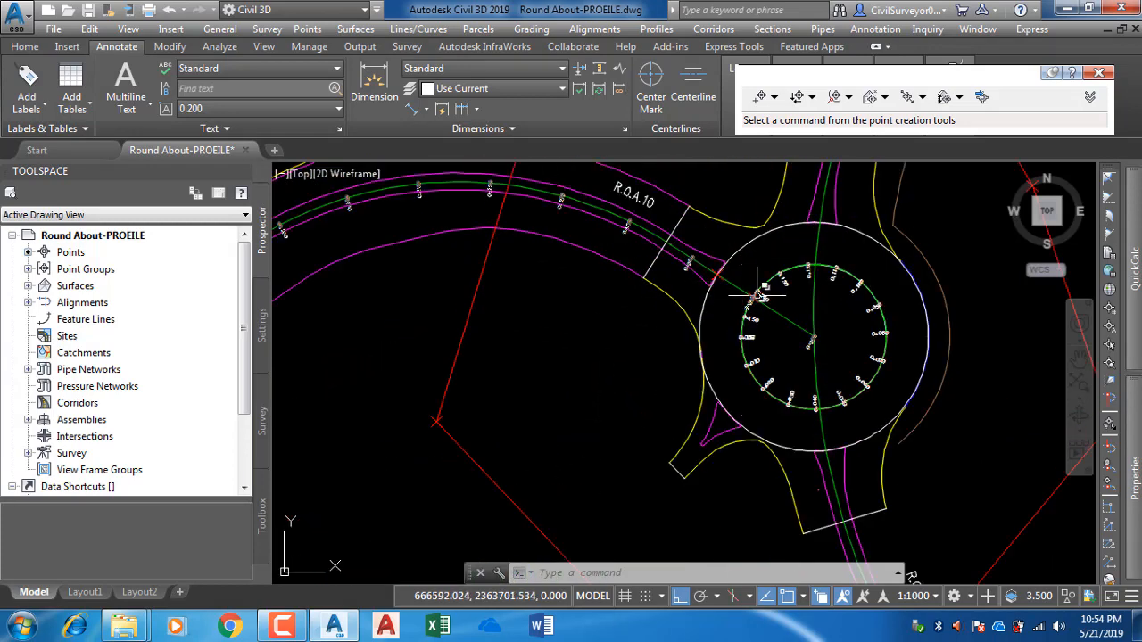
pyautogui.scroll(-4, 763, 287)
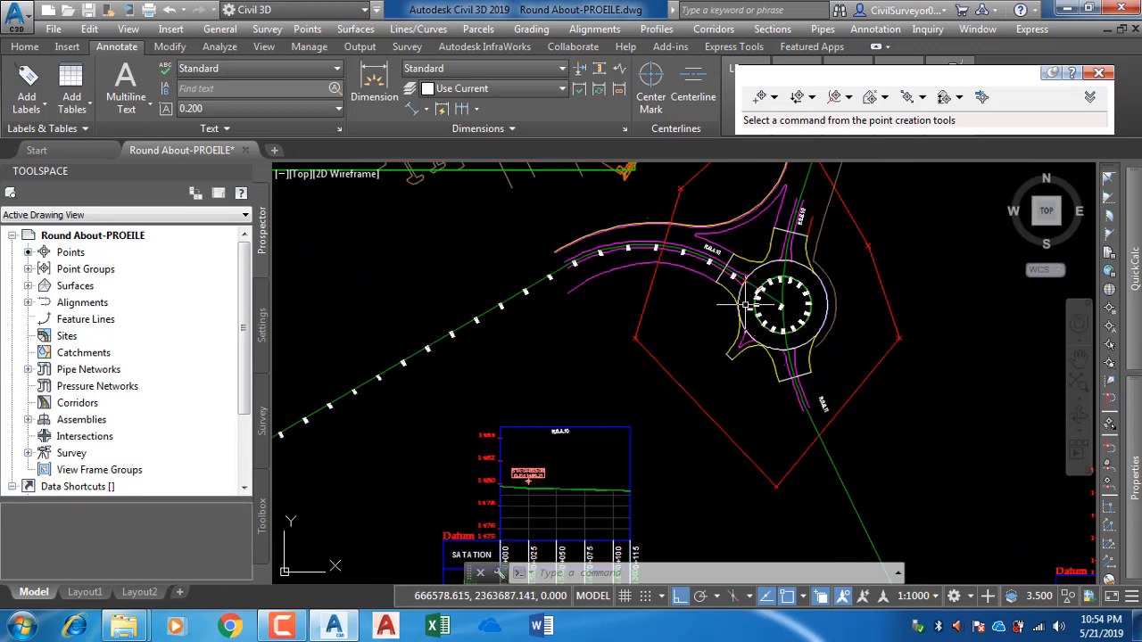
pyautogui.scroll(2, 754, 296)
pyautogui.moveTo(745, 302); pyautogui.dragTo(752, 229, button='middle')
pyautogui.moveTo(512, 439); pyautogui.dragTo(559, 369, button='middle')
pyautogui.click(566, 351)
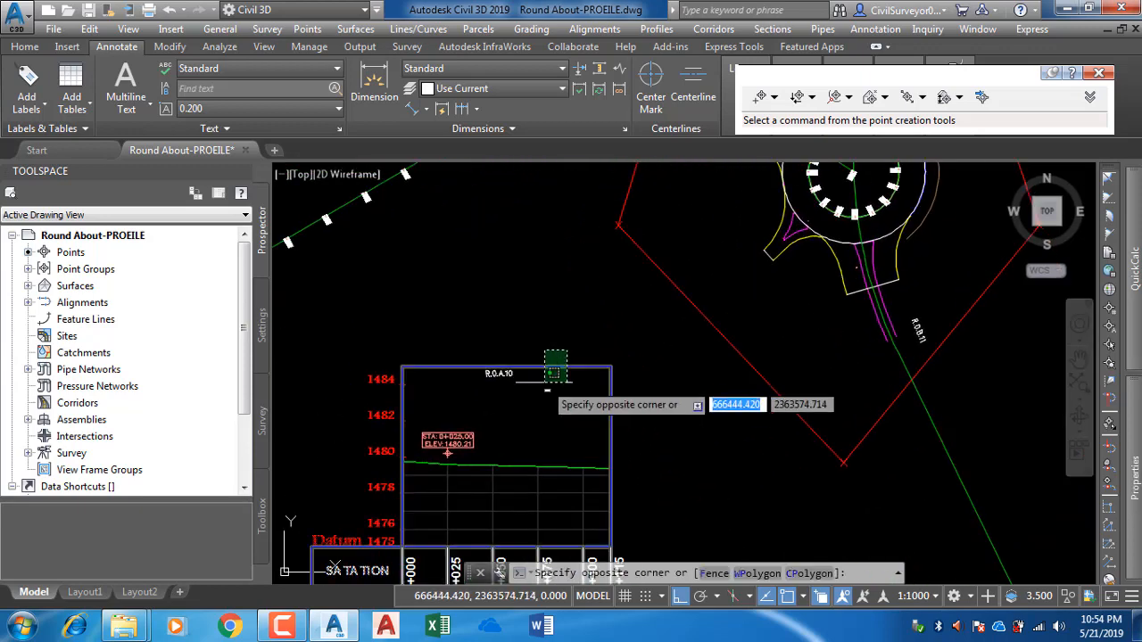
pyautogui.click(546, 387)
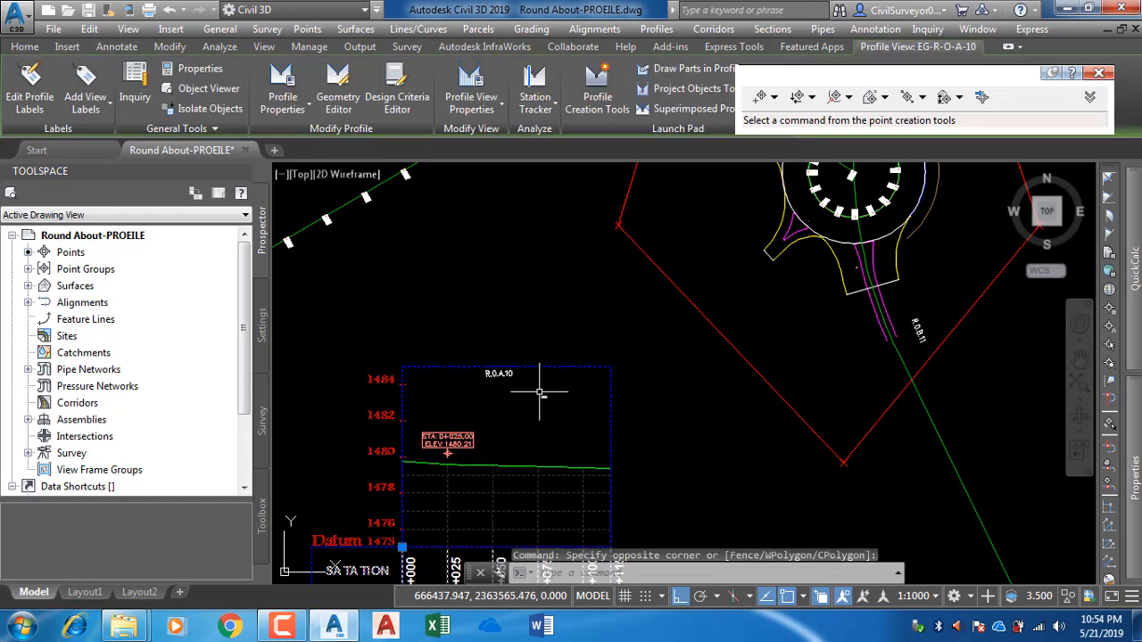
pyautogui.press('Escape')
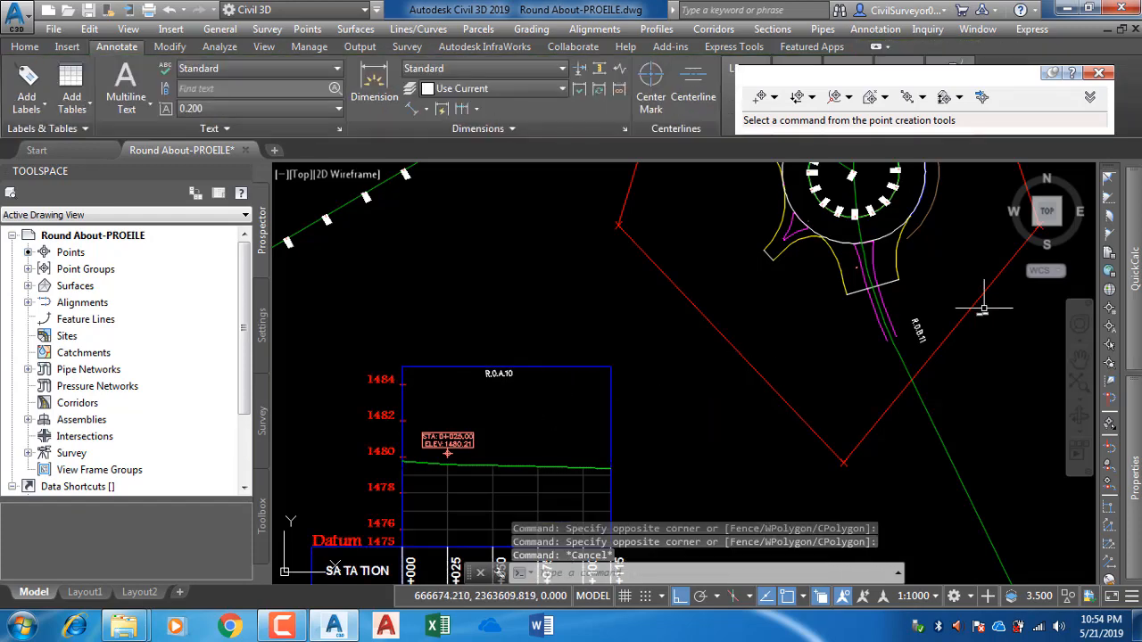
# Step: Calculate 1480.21-.29 in the calculator to get R.O.A.10's elevation at the roundabout's outer edge, and copy the result
pyautogui.moveTo(1135, 279)
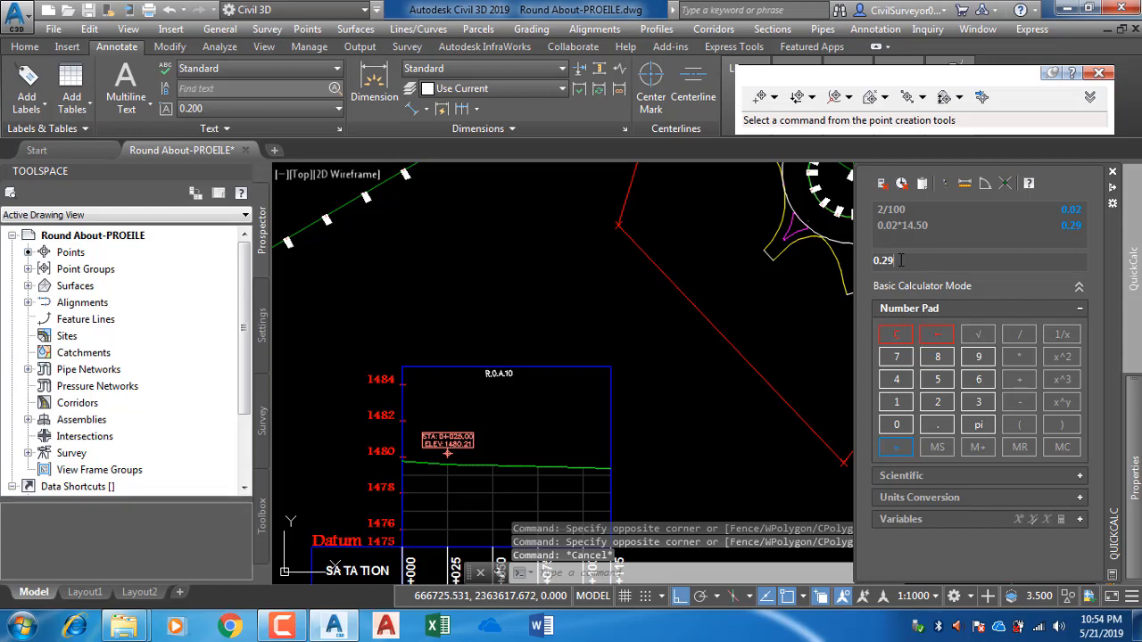
pyautogui.moveTo(901, 259); pyautogui.dragTo(875, 259)
pyautogui.press('BackSpace')
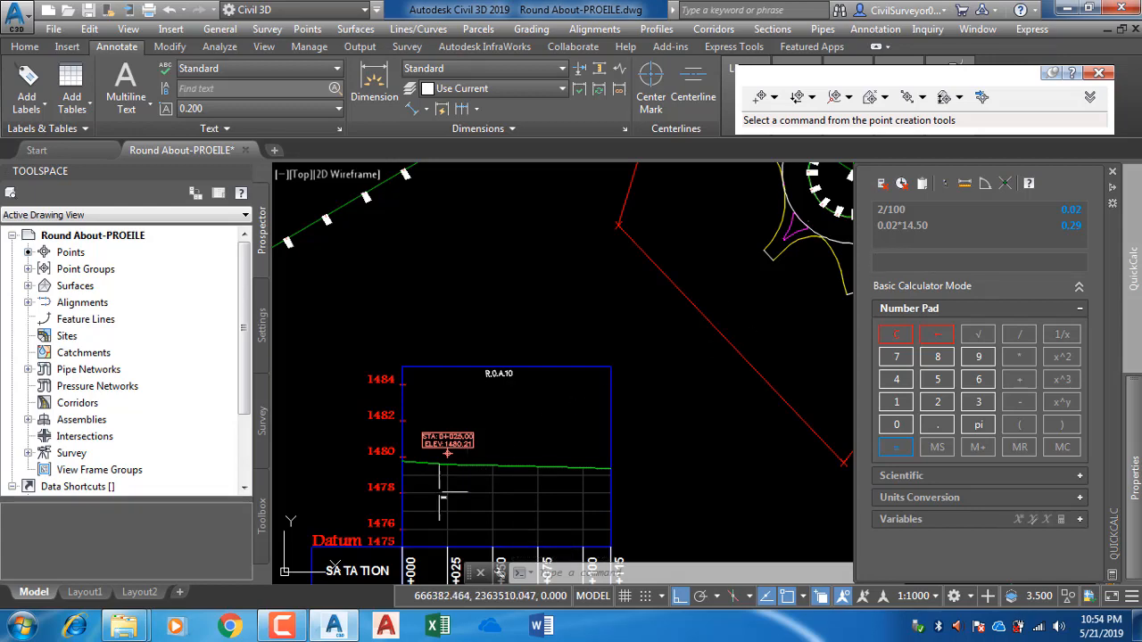
pyautogui.scroll(4, 443, 467)
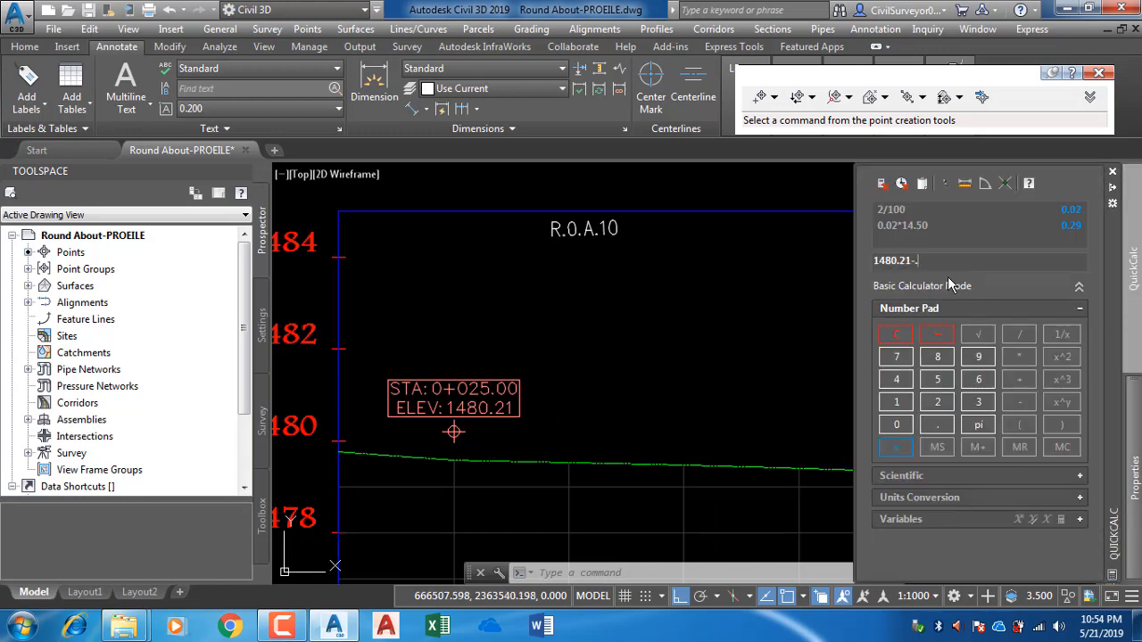
pyautogui.press('Return')
pyautogui.doubleClick(880, 264)
pyautogui.rightClick(882, 263)
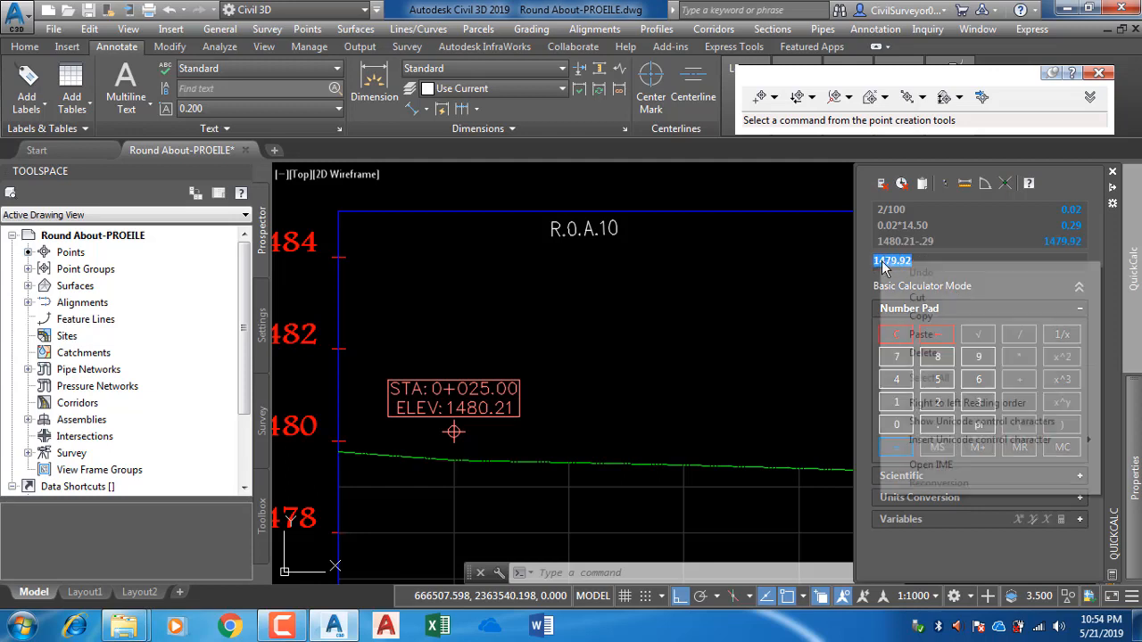
pyautogui.click(920, 316)
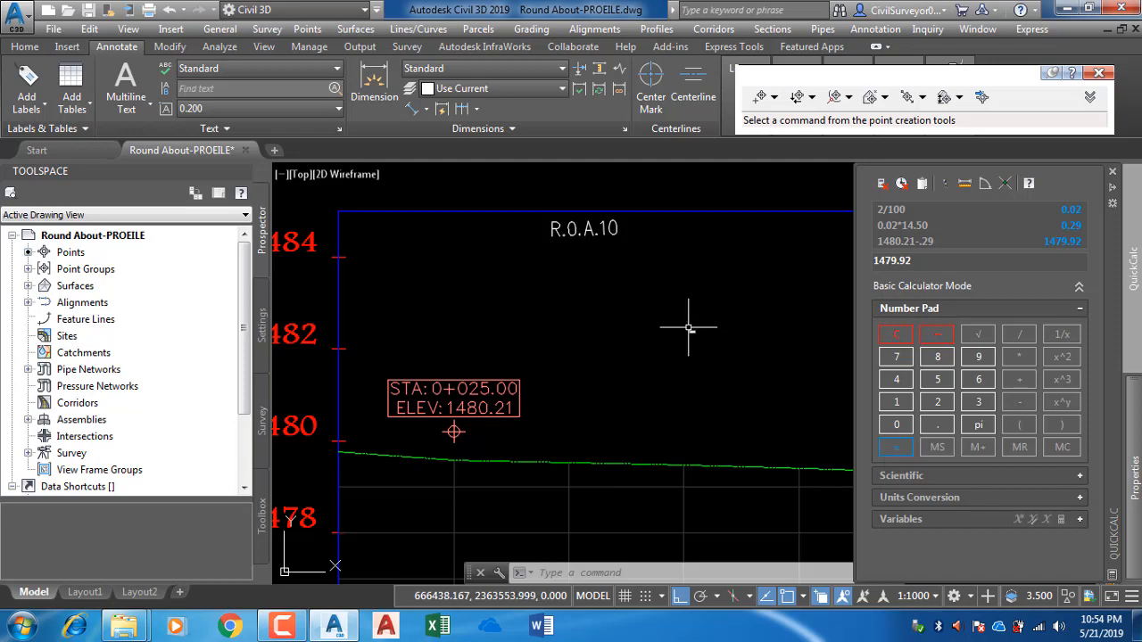
# Step: Add a station elevation label to the R.O.A.10 profile view at station 39.5 and the copied elevation 1479.92
pyautogui.scroll(-4, 687, 323)
pyautogui.click(696, 294)
pyautogui.click(704, 271)
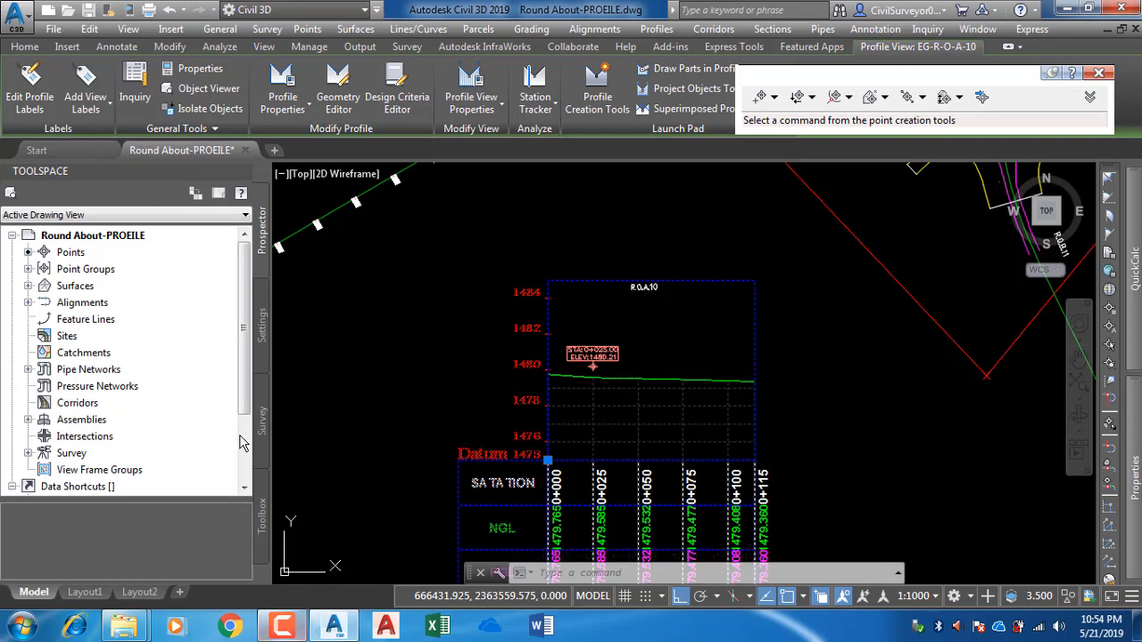
pyautogui.click(282, 626)
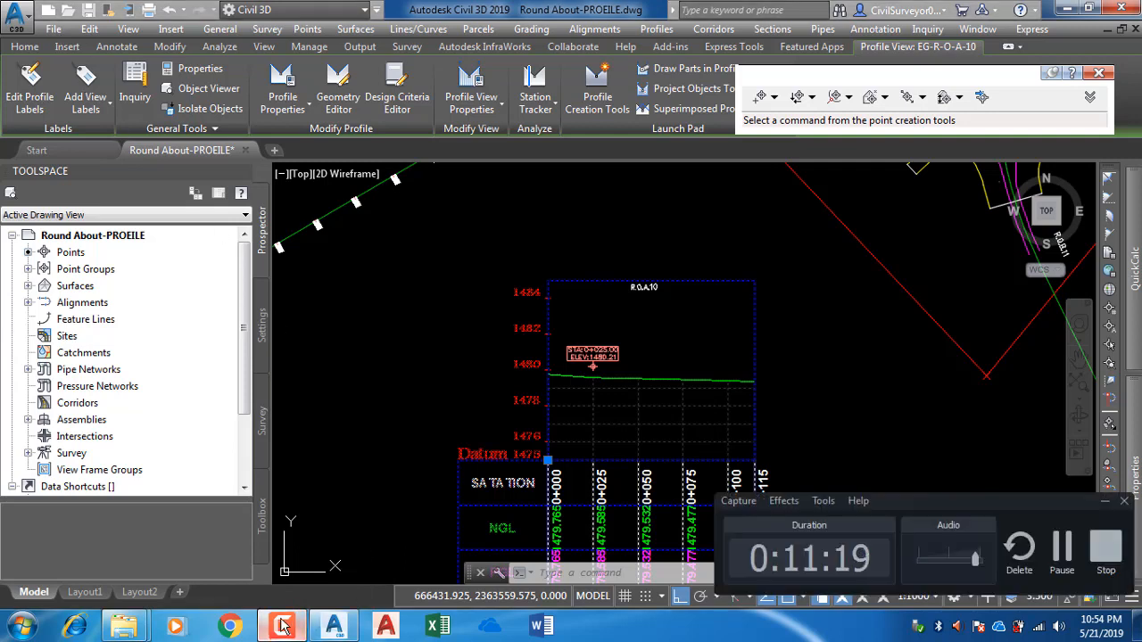
pyautogui.click(282, 627)
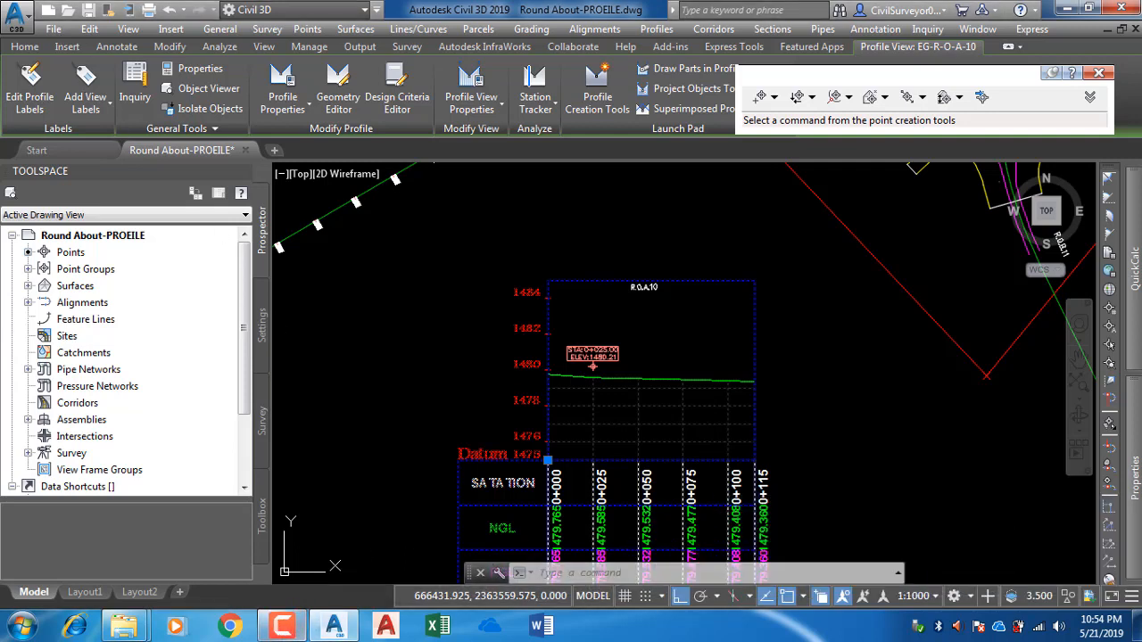
pyautogui.click(99, 108)
pyautogui.click(125, 138)
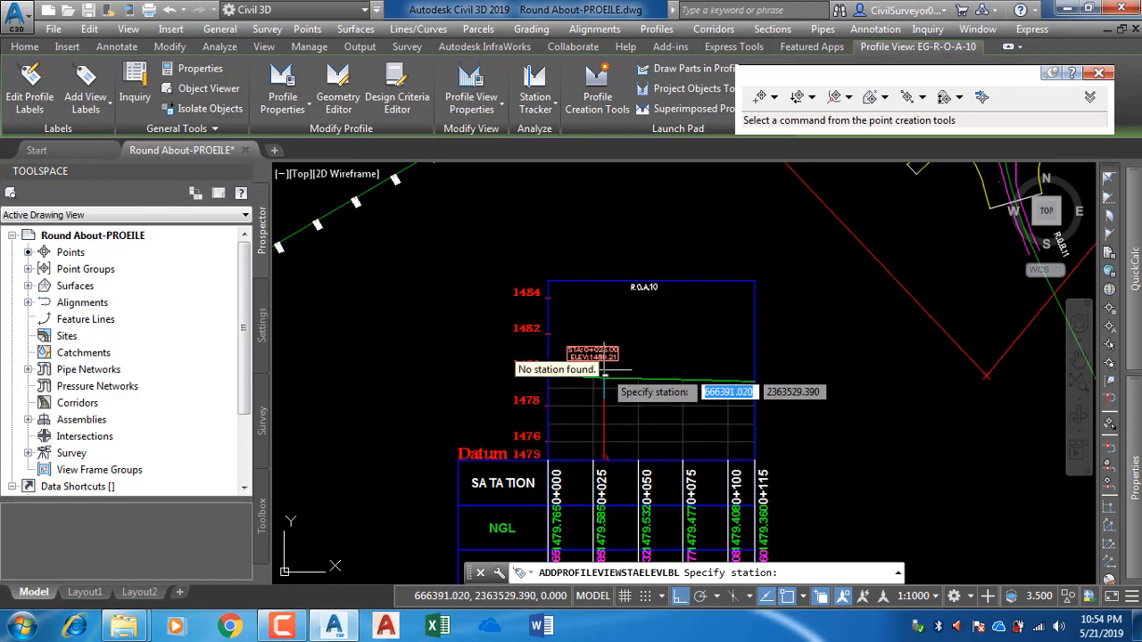
pyautogui.scroll(4, 593, 365)
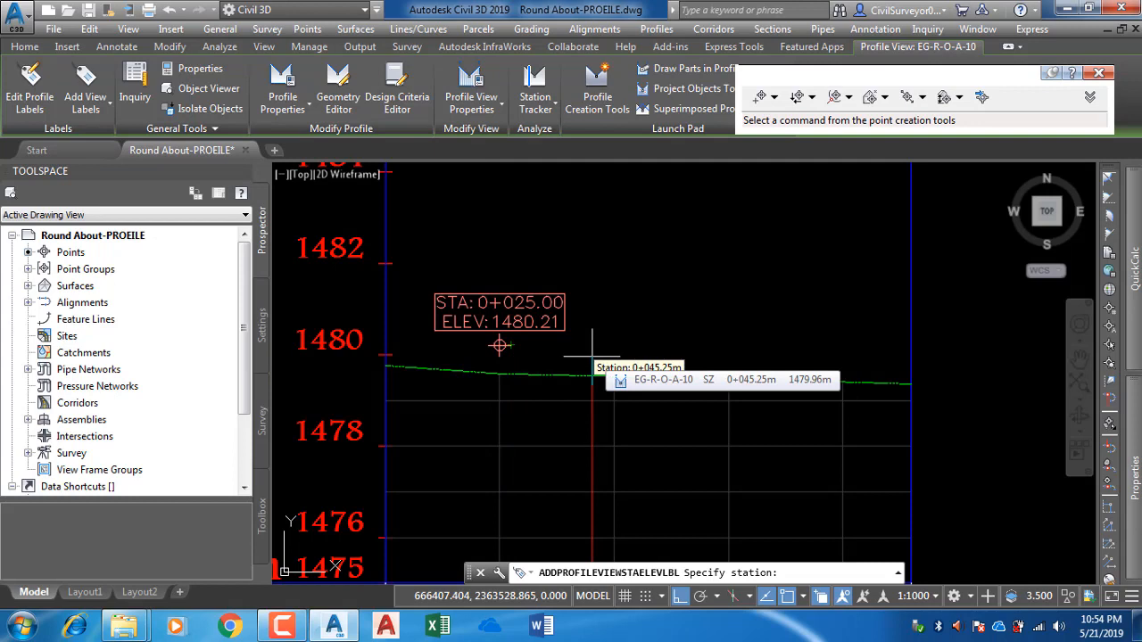
pyautogui.write('39')
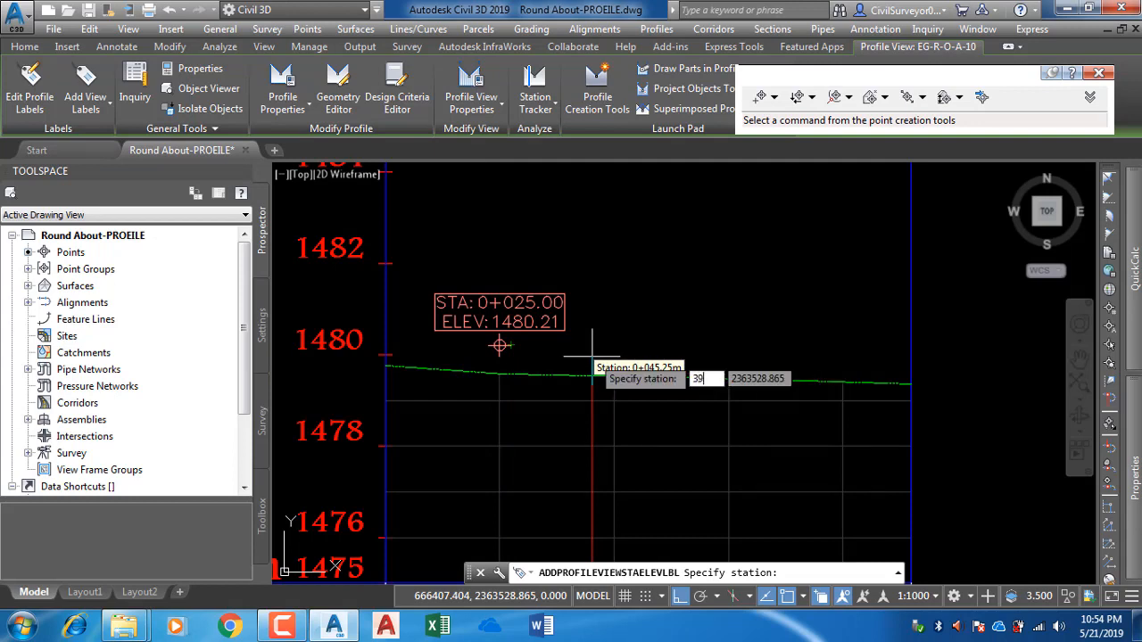
pyautogui.write('.5')
pyautogui.press('Return')
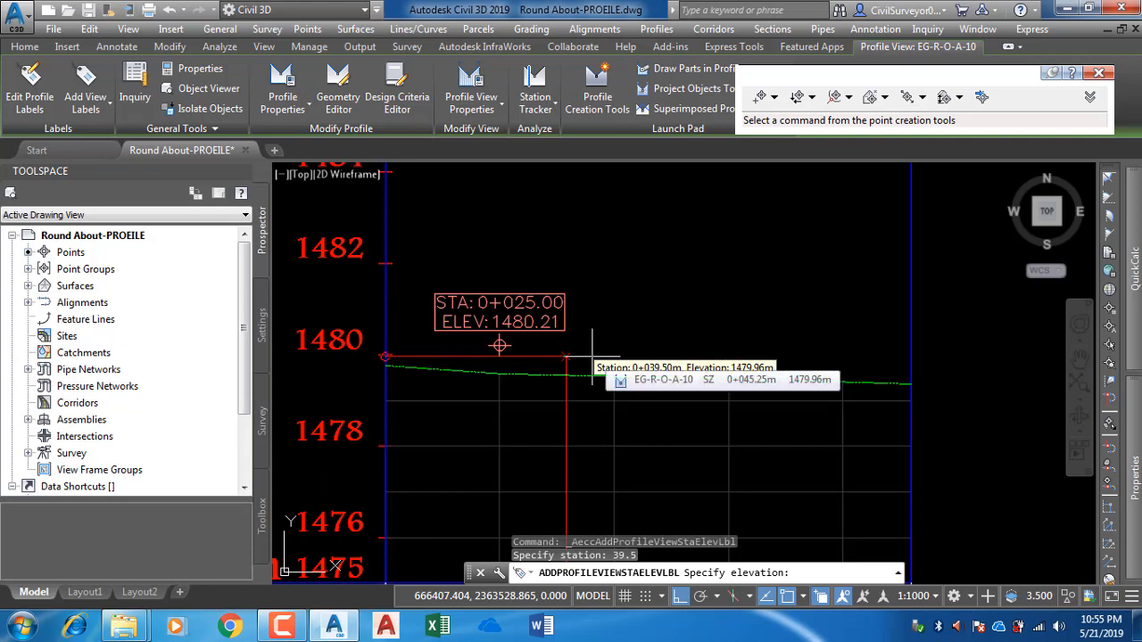
pyautogui.rightClick(789, 572)
pyautogui.click(826, 482)
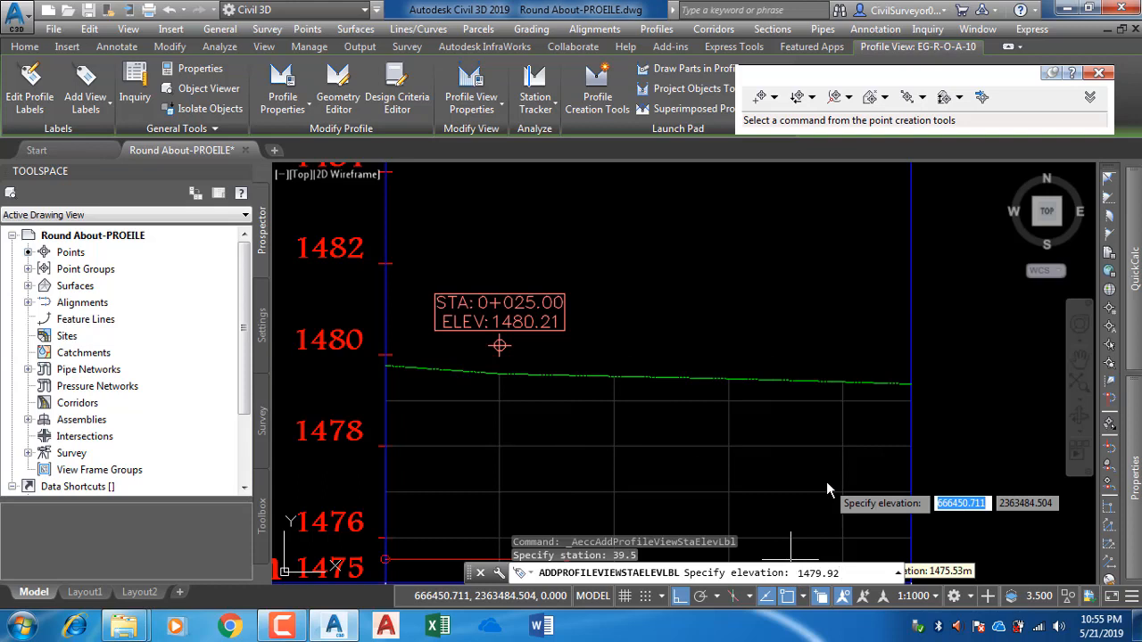
pyautogui.press('Return')
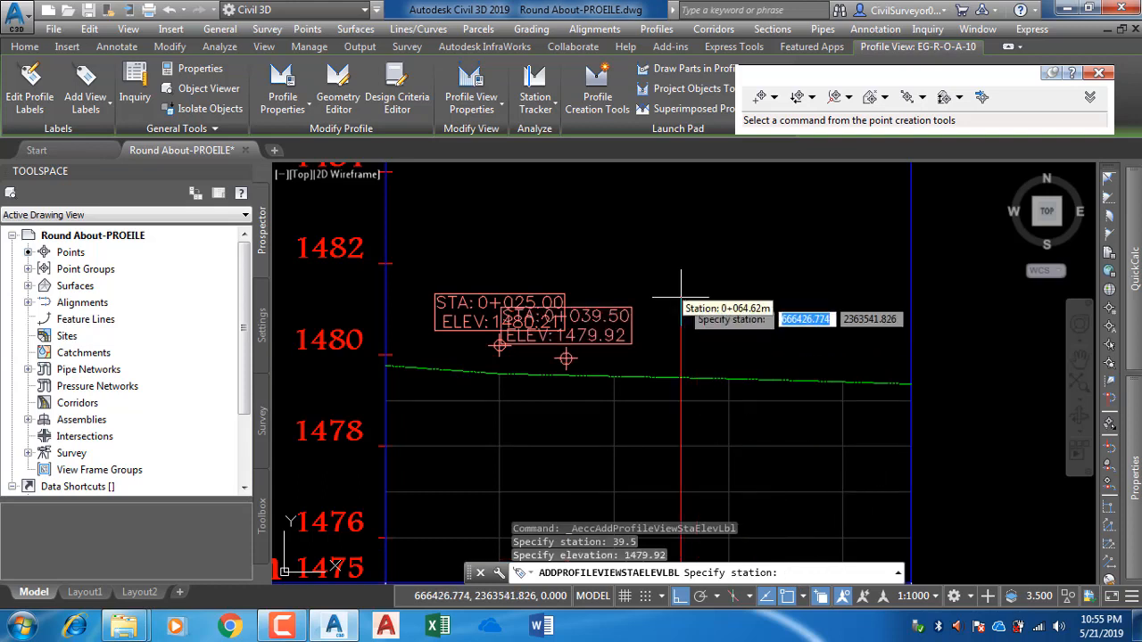
pyautogui.press('Escape')
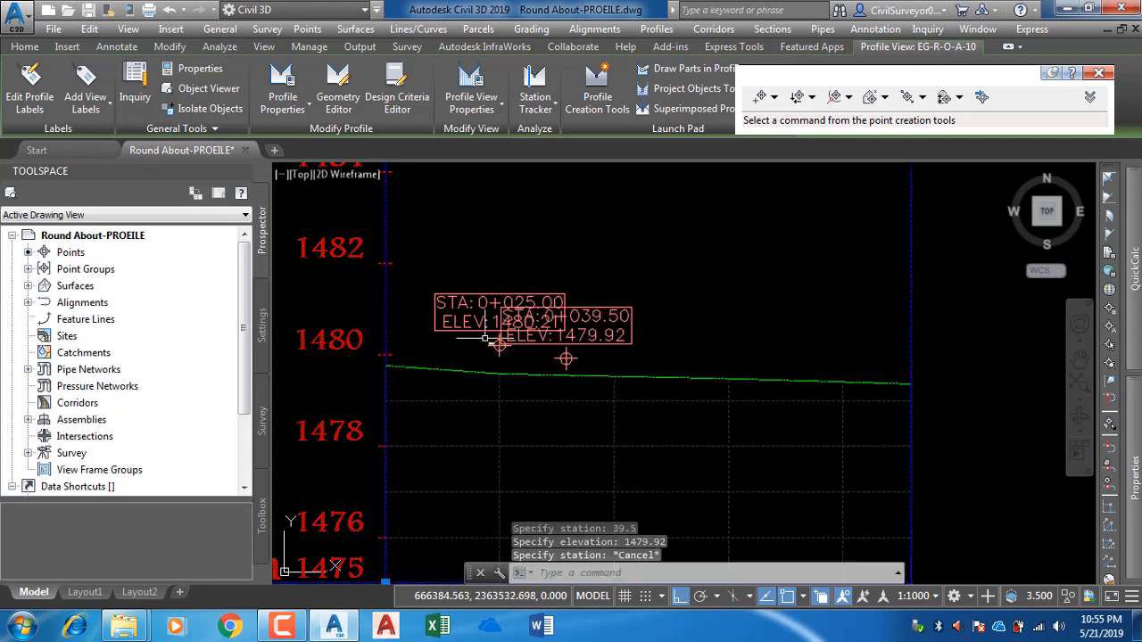
# Step: Compare the two R.O.A.10 station elevation labels with the marked inner-circle and outer-edge crossings, and examine the road's stationing on the plan
pyautogui.scroll(2, 486, 339)
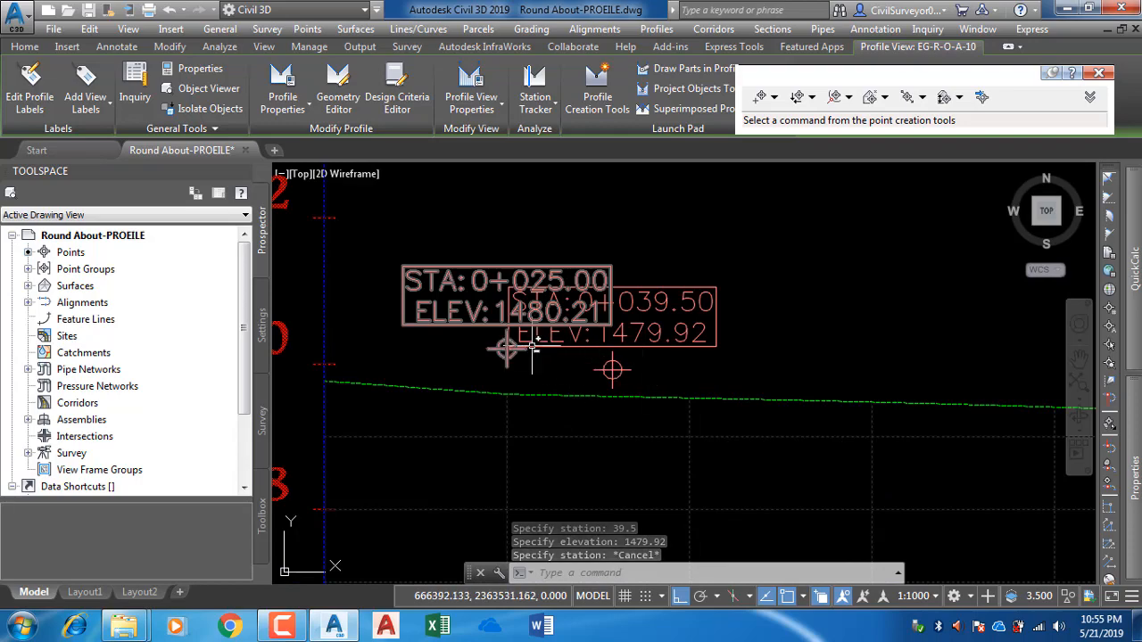
pyautogui.scroll(-5, 518, 377)
pyautogui.moveTo(661, 283); pyautogui.dragTo(584, 452, button='middle')
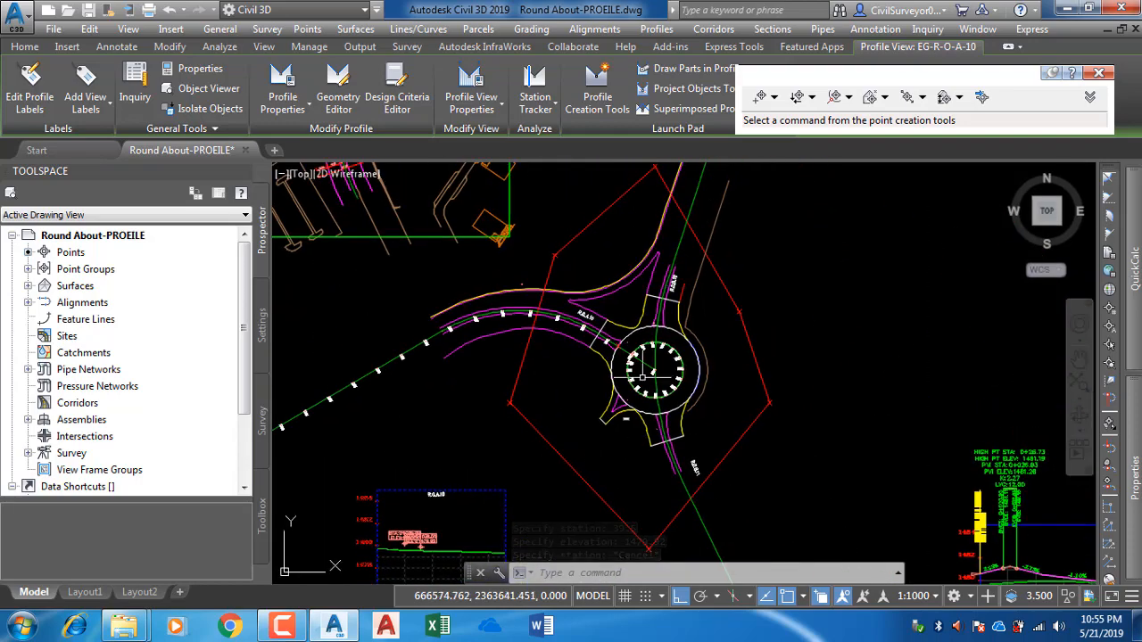
pyautogui.scroll(2, 654, 341)
pyautogui.scroll(3, 596, 359)
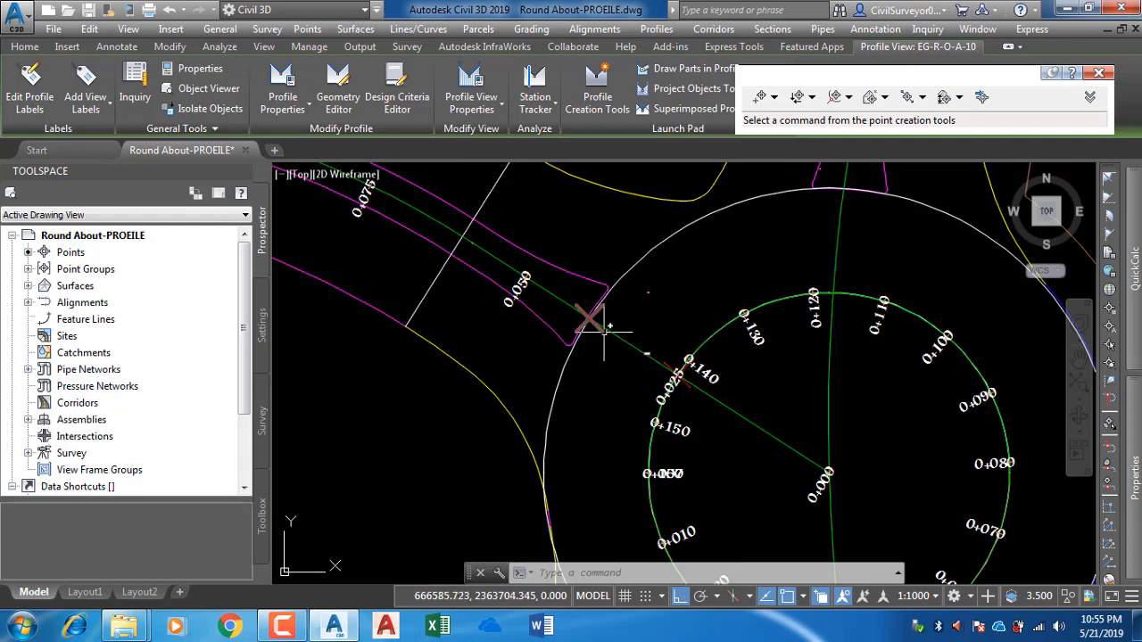
pyautogui.scroll(-2, 607, 337)
pyautogui.scroll(-2, 640, 342)
pyautogui.moveTo(533, 285); pyautogui.dragTo(805, 379, button='middle')
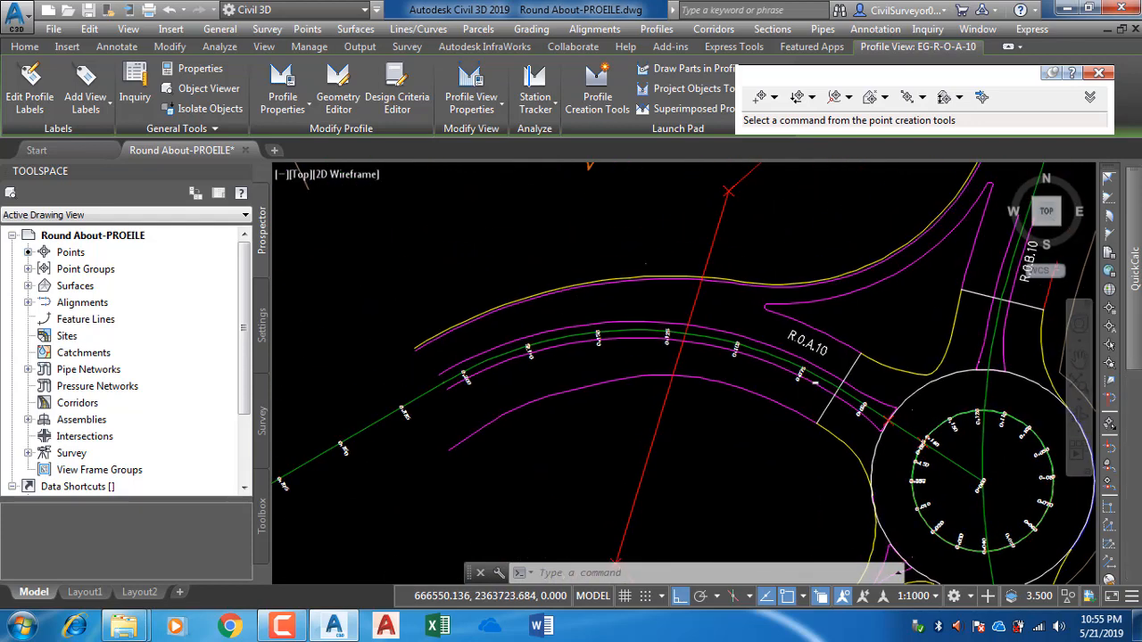
pyautogui.moveTo(706, 313); pyautogui.dragTo(679, 300, button='middle')
pyautogui.scroll(-2, 679, 301)
pyautogui.scroll(2, 758, 337)
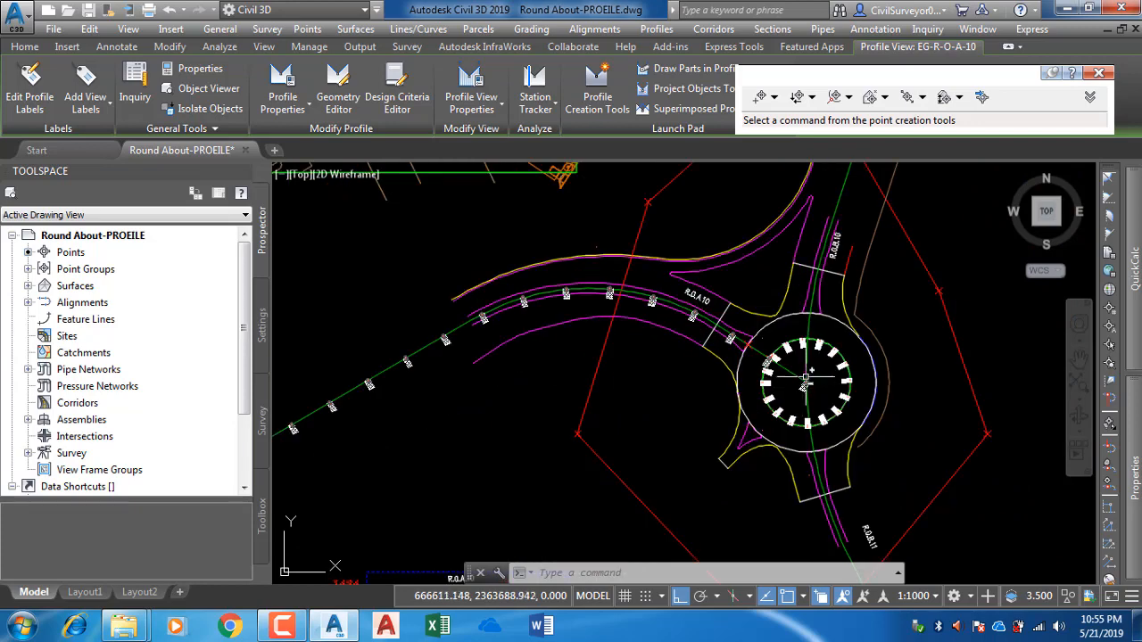
# Step: Examine R.O.A.10's stationing on the plan from the roundabout's centre to the marked inner-circle and outer-edge crossings
pyautogui.moveTo(796, 380); pyautogui.dragTo(671, 338, button='middle')
pyautogui.scroll(4, 673, 332)
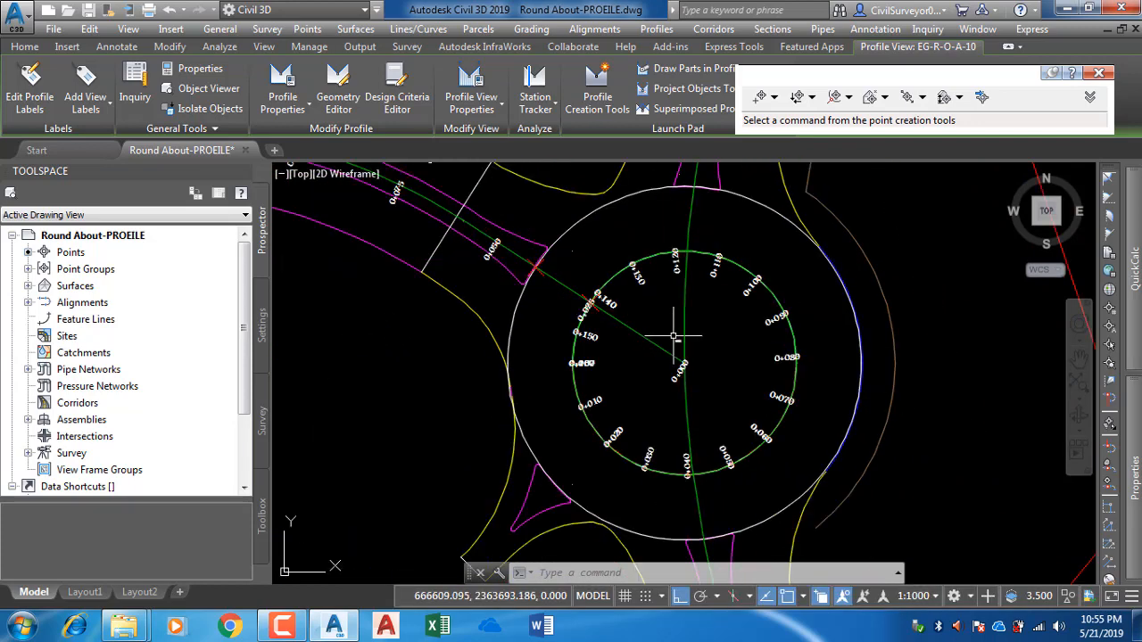
pyautogui.moveTo(674, 336)
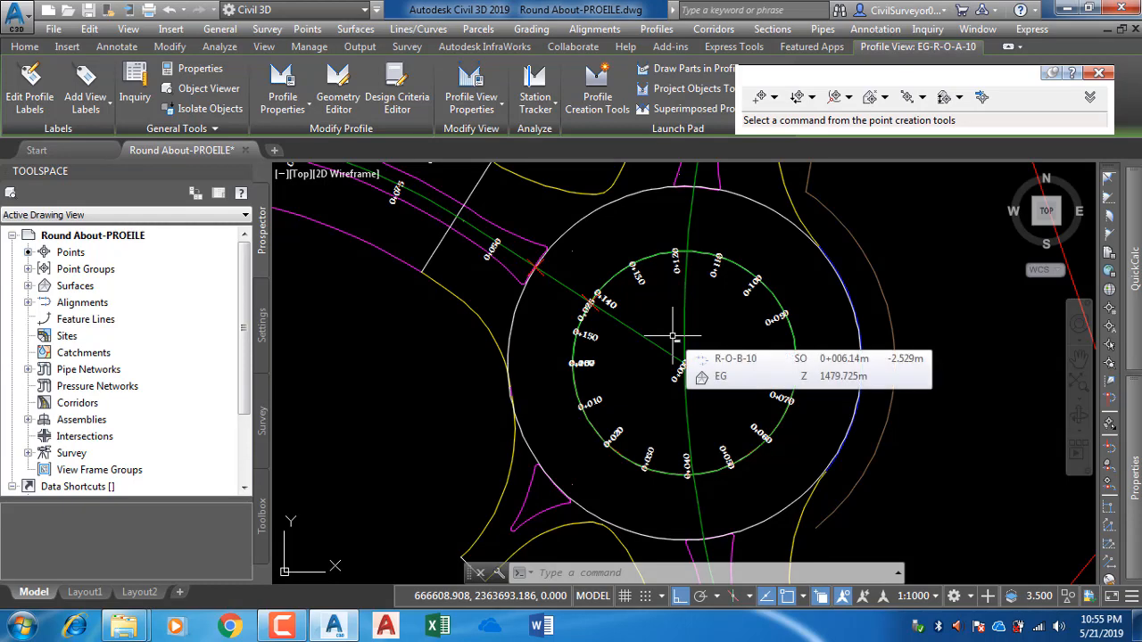
pyautogui.moveTo(716, 383); pyautogui.dragTo(675, 354, button='middle')
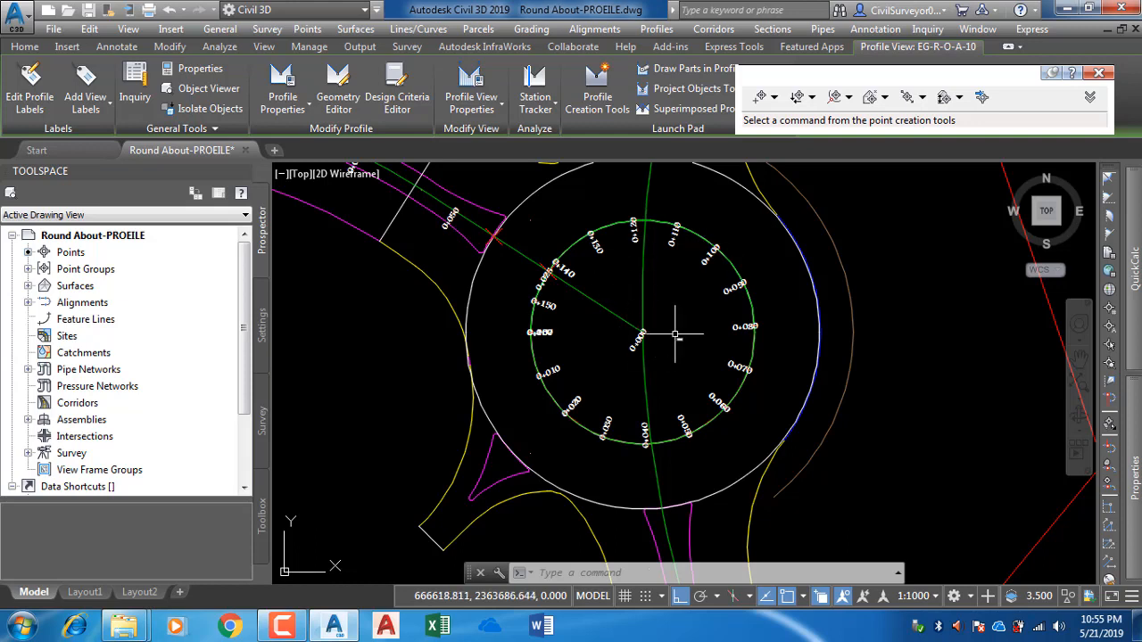
pyautogui.moveTo(675, 334)
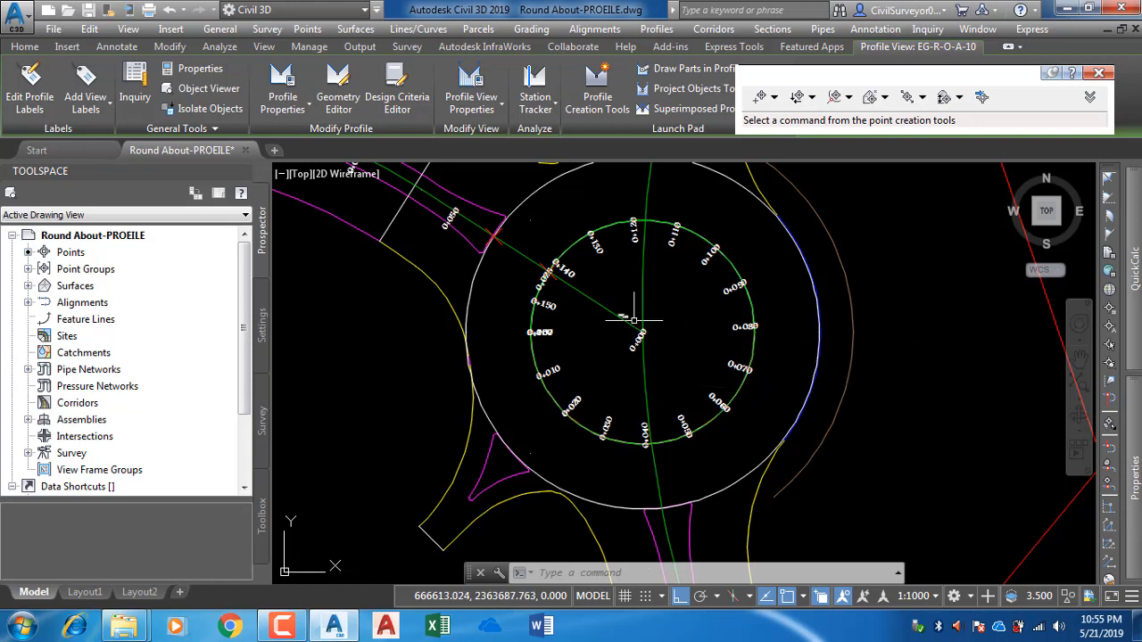
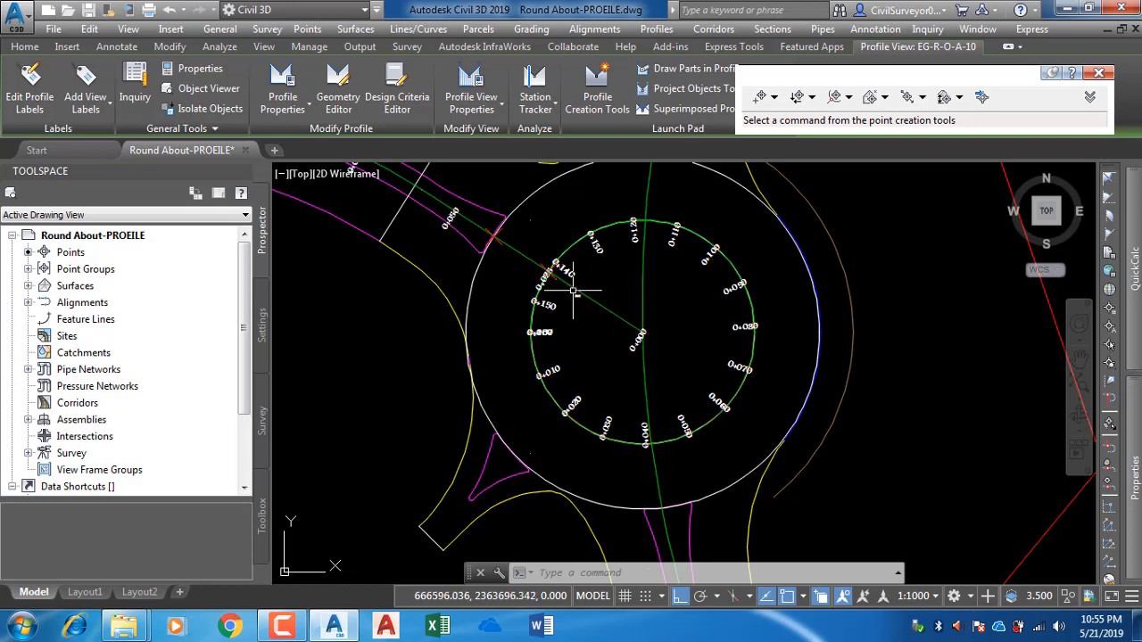
pyautogui.moveTo(577, 296); pyautogui.dragTo(579, 299, button='middle')
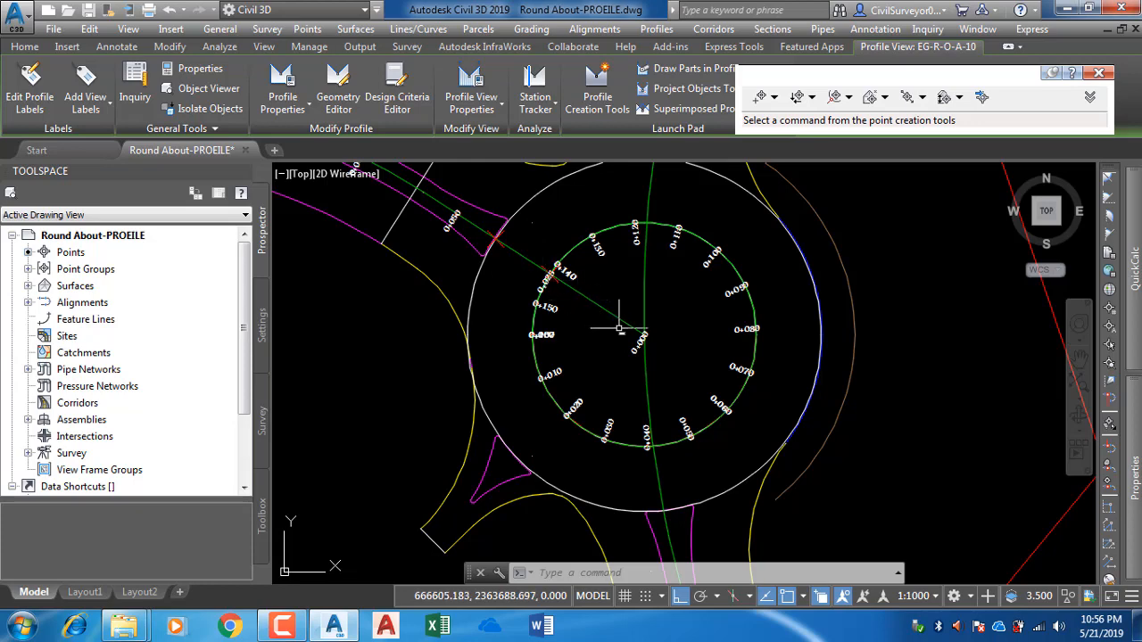
pyautogui.scroll(-7, 639, 335)
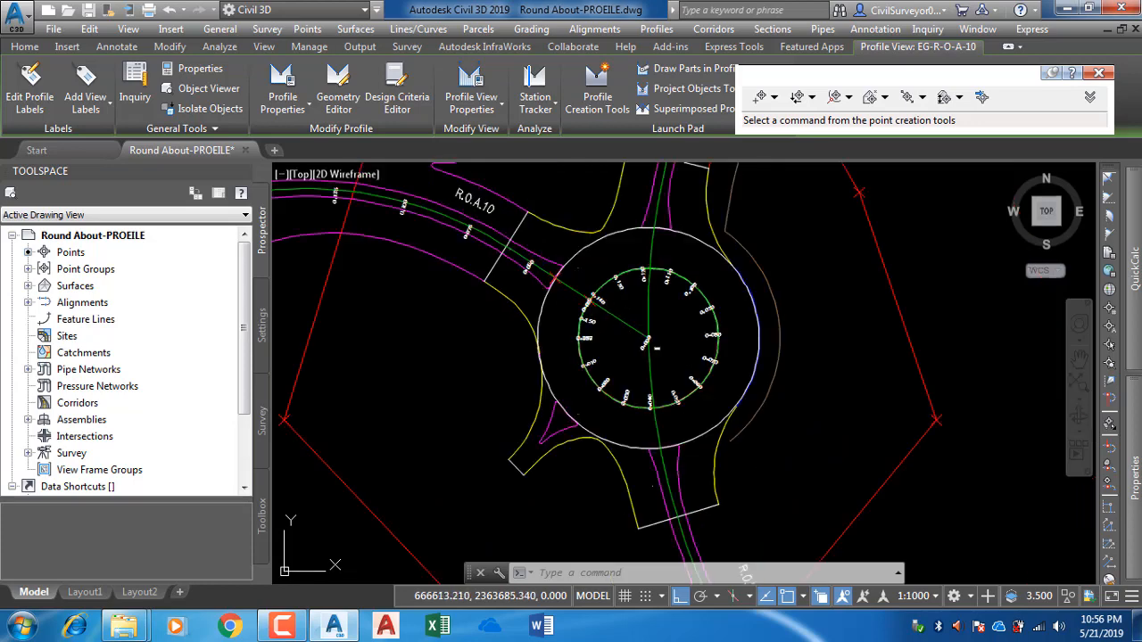
pyautogui.scroll(6, 809, 369)
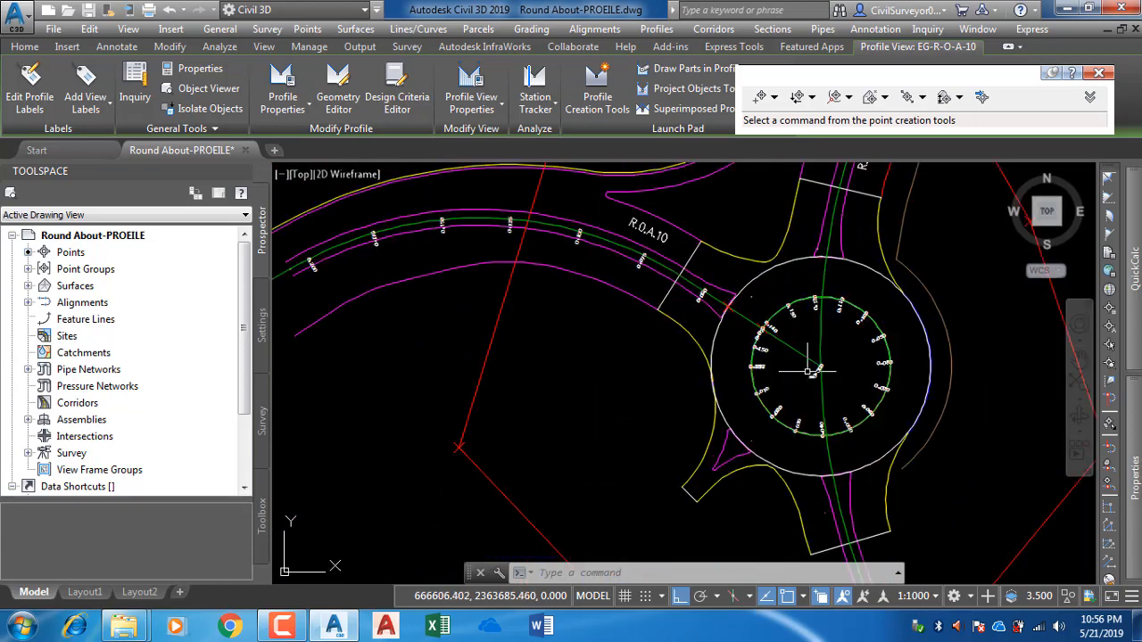
pyautogui.scroll(6, 761, 328)
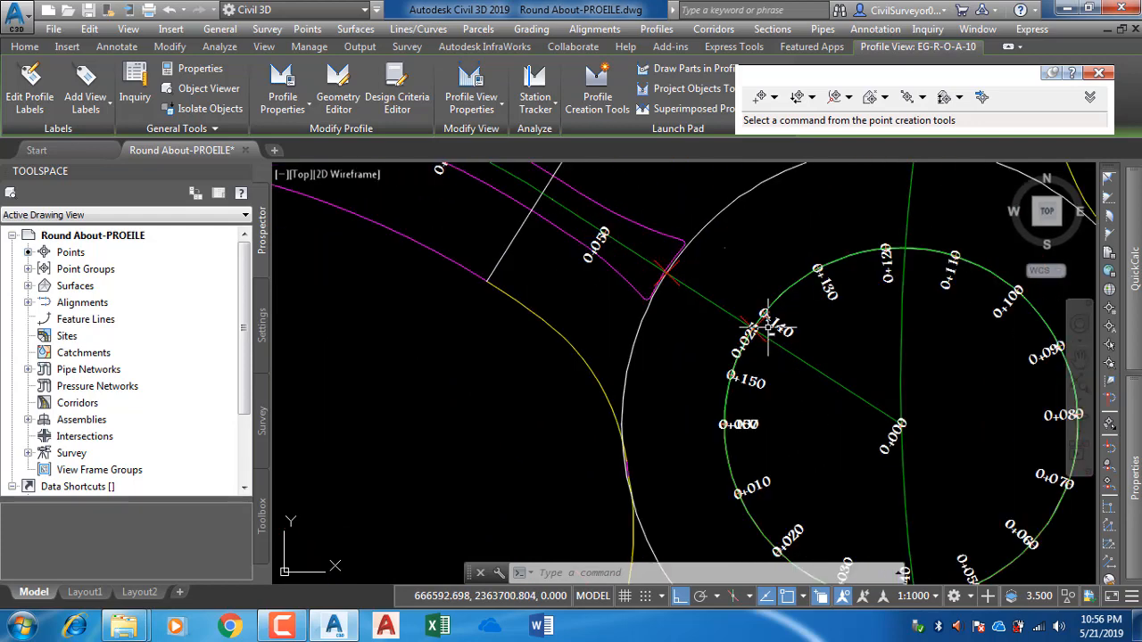
pyautogui.moveTo(759, 347); pyautogui.dragTo(513, 256, button='middle')
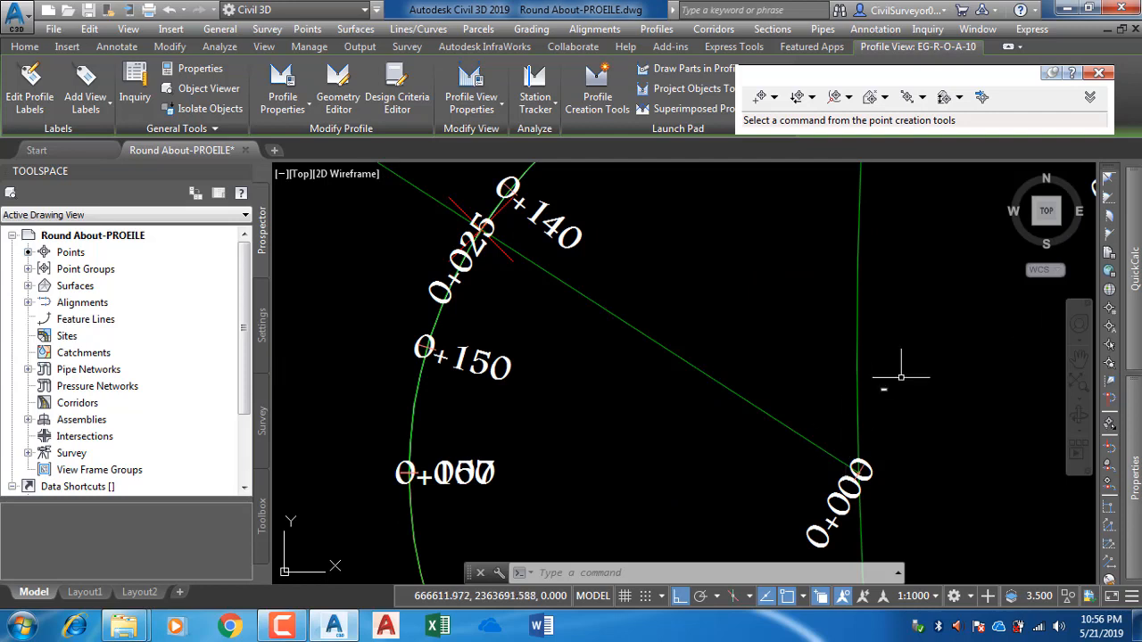
# Step: Calculate 1.5/100, multiply by 25 and add 1480.21 in the calculator to get R.O.A.10's elevation at the roundabout's centre, and copy the result
pyautogui.moveTo(1135, 273)
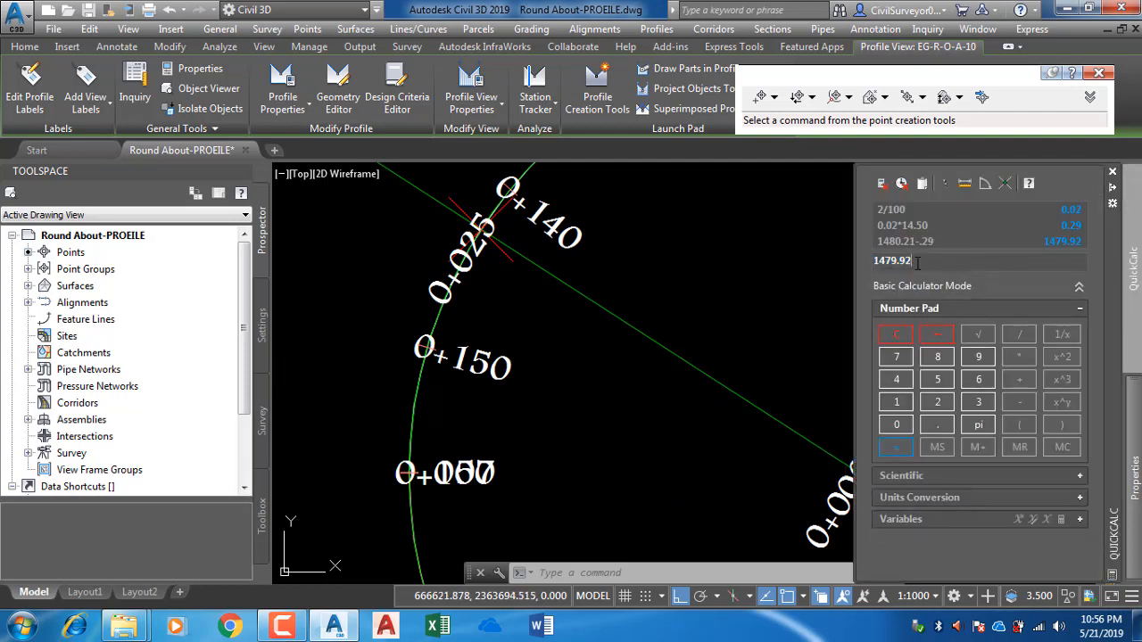
pyautogui.moveTo(917, 263); pyautogui.dragTo(848, 269)
pyautogui.press('Delete')
pyautogui.write('1.5/100')
pyautogui.press('Return')
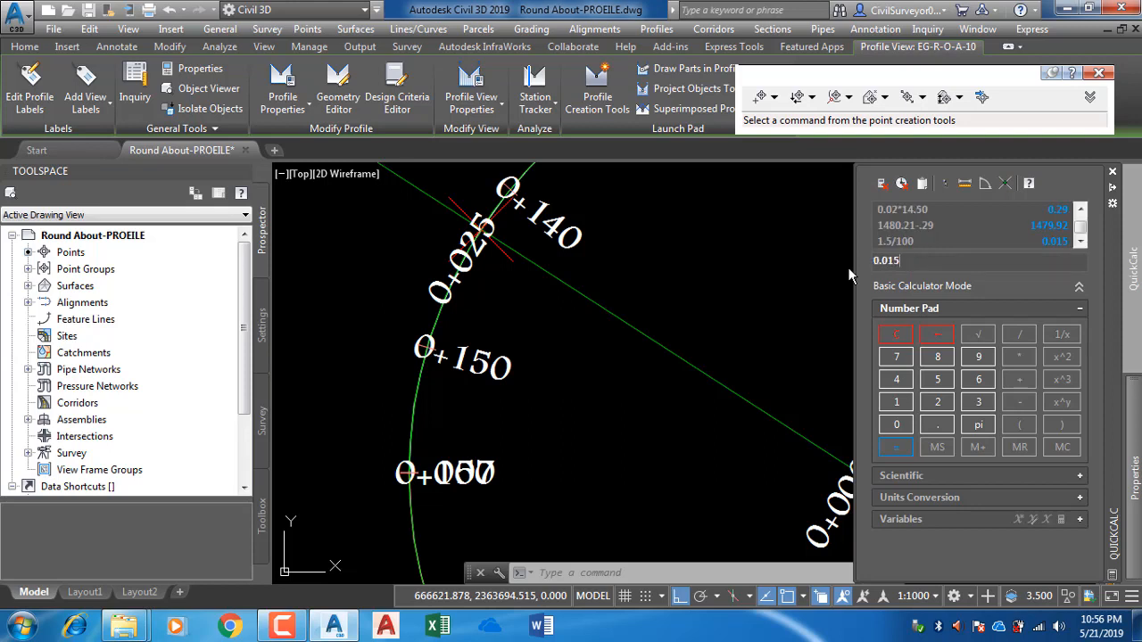
pyautogui.write('*25')
pyautogui.press('Return')
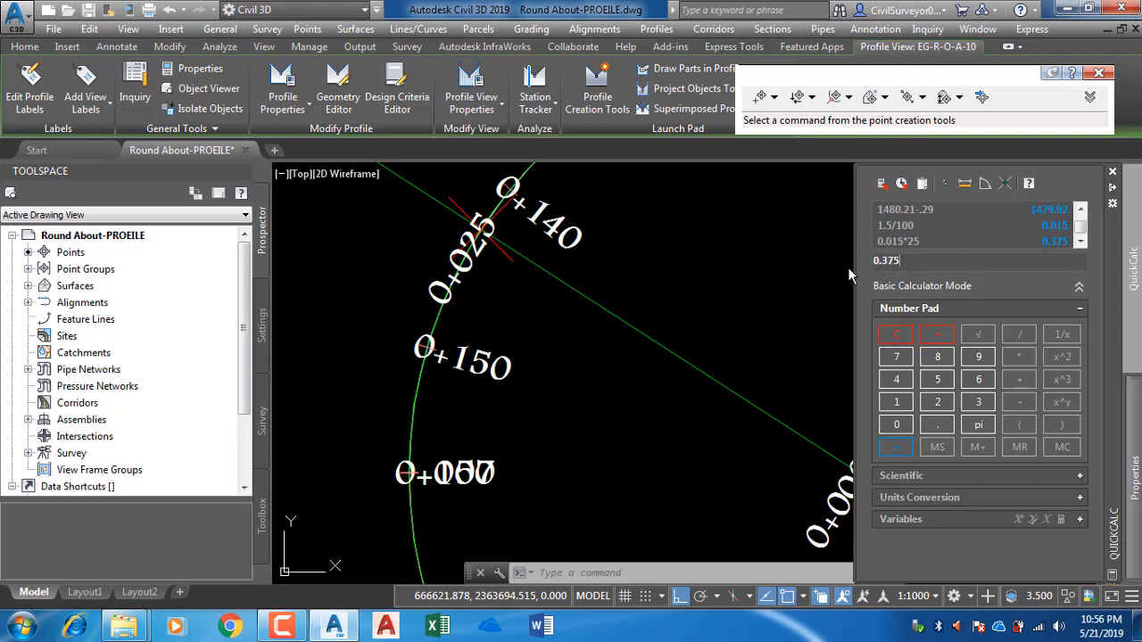
pyautogui.write('+1480.21')
pyautogui.press('Return')
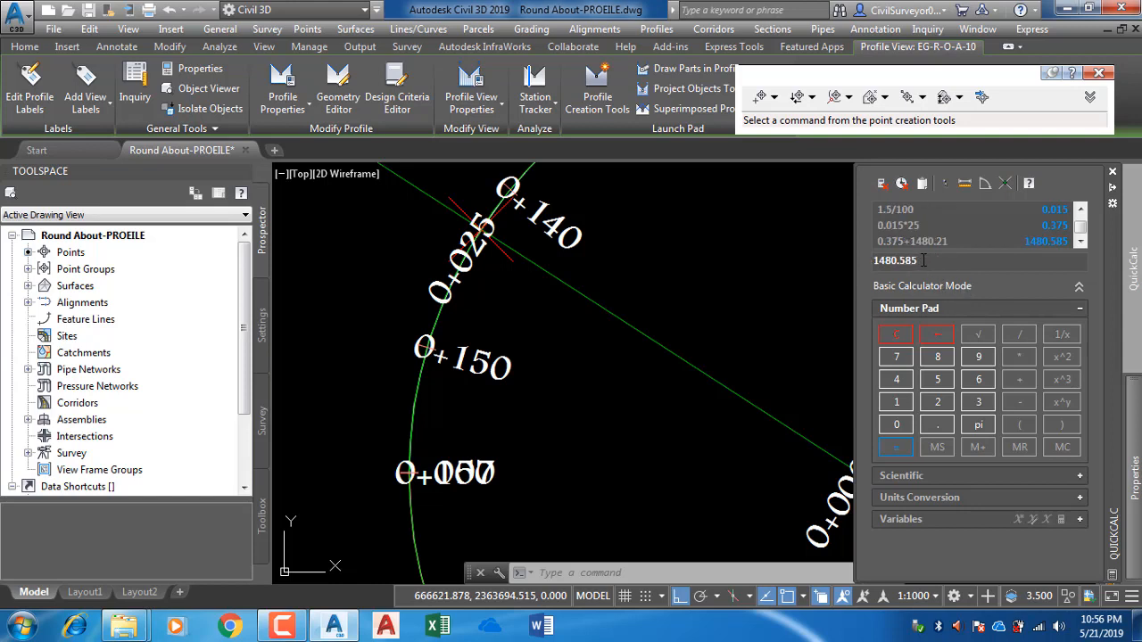
pyautogui.rightClick(894, 260)
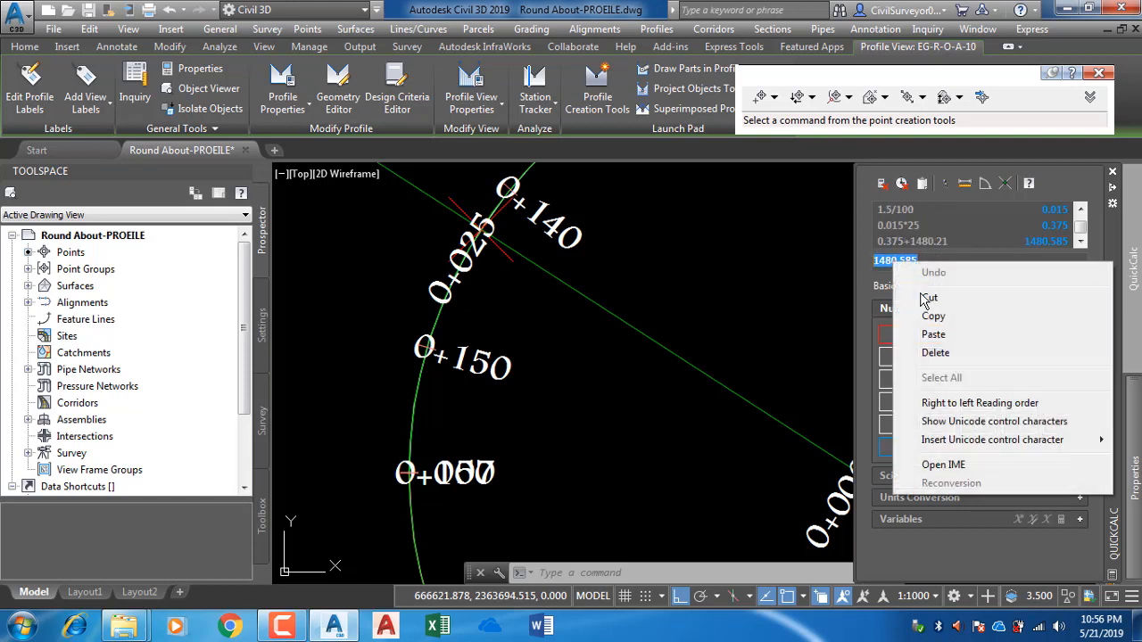
pyautogui.click(935, 324)
# Step: Add a station elevation label to the R.O.A.10 profile view at station 0 and the copied elevation 1480.585
pyautogui.scroll(-5, 711, 287)
pyautogui.scroll(-5, 750, 303)
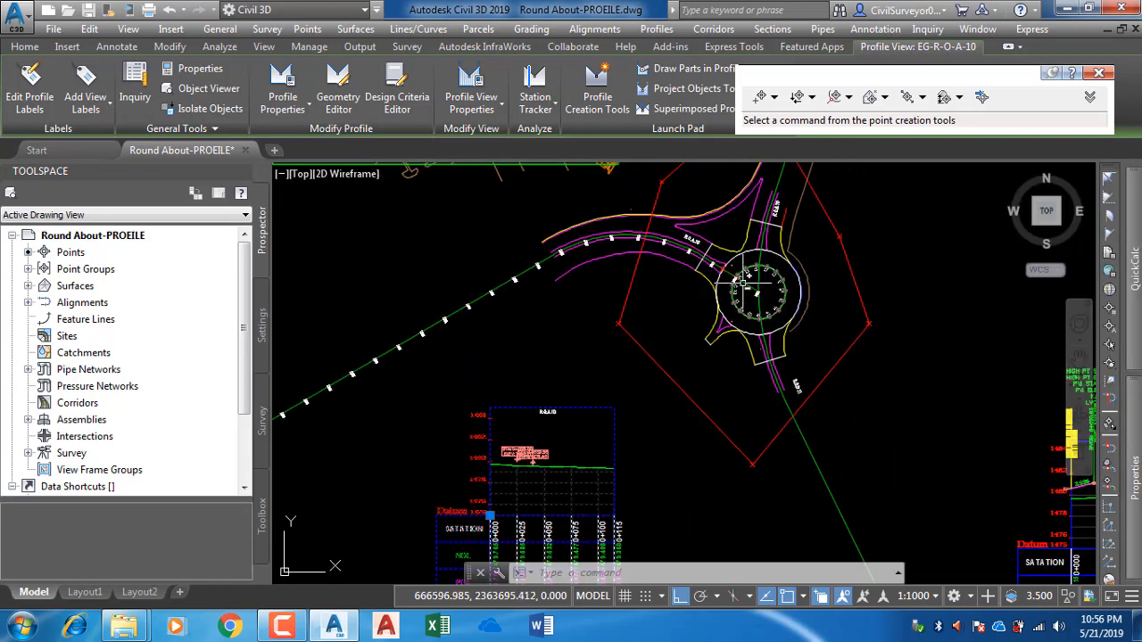
pyautogui.scroll(5, 778, 281)
pyautogui.scroll(-3, 803, 263)
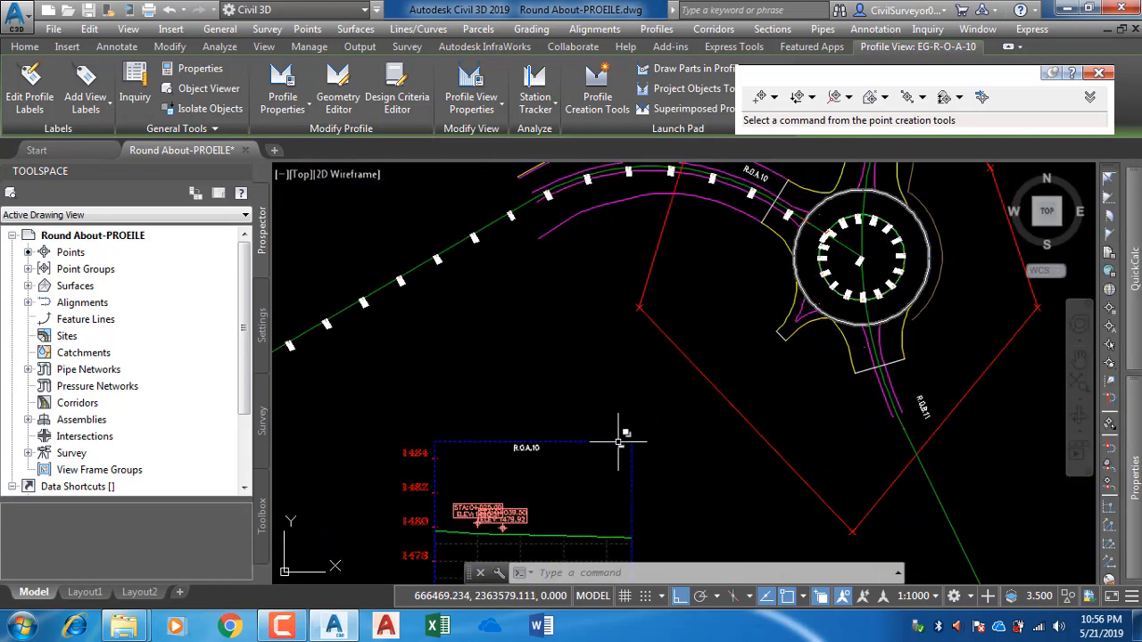
pyautogui.scroll(2, 617, 438)
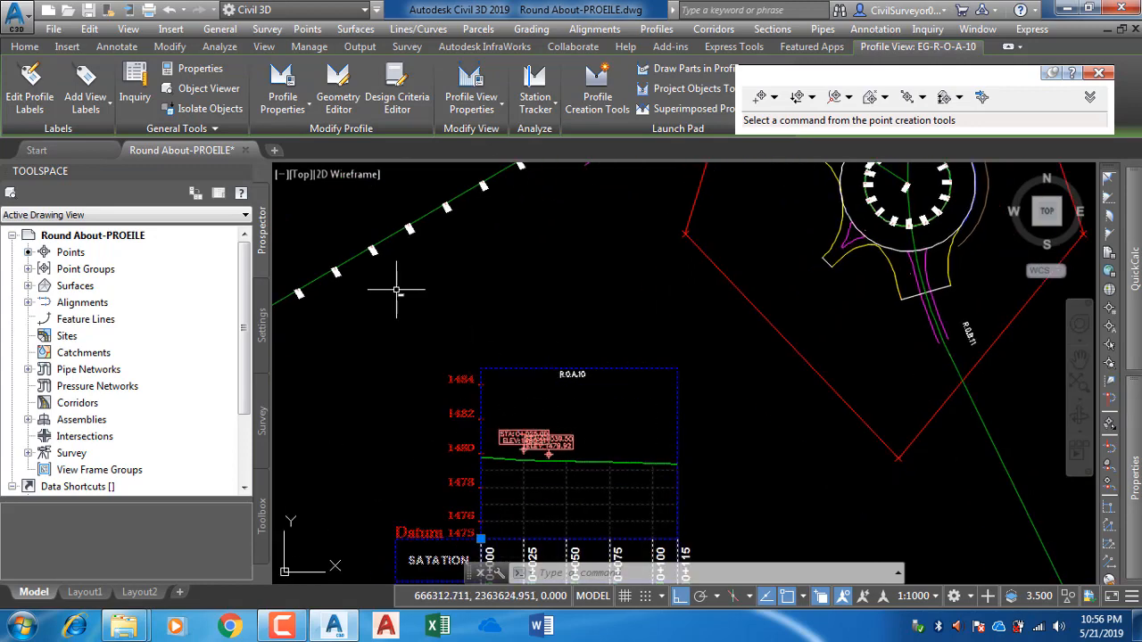
pyautogui.press('Escape')
pyautogui.press('Escape')
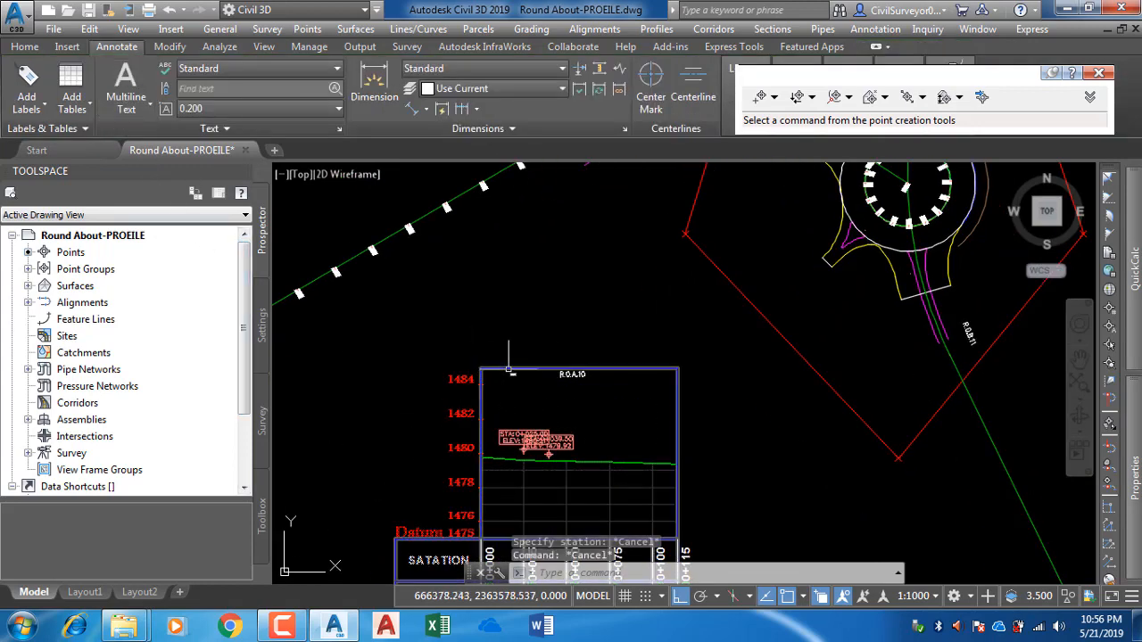
pyautogui.click(480, 371)
pyautogui.click(107, 106)
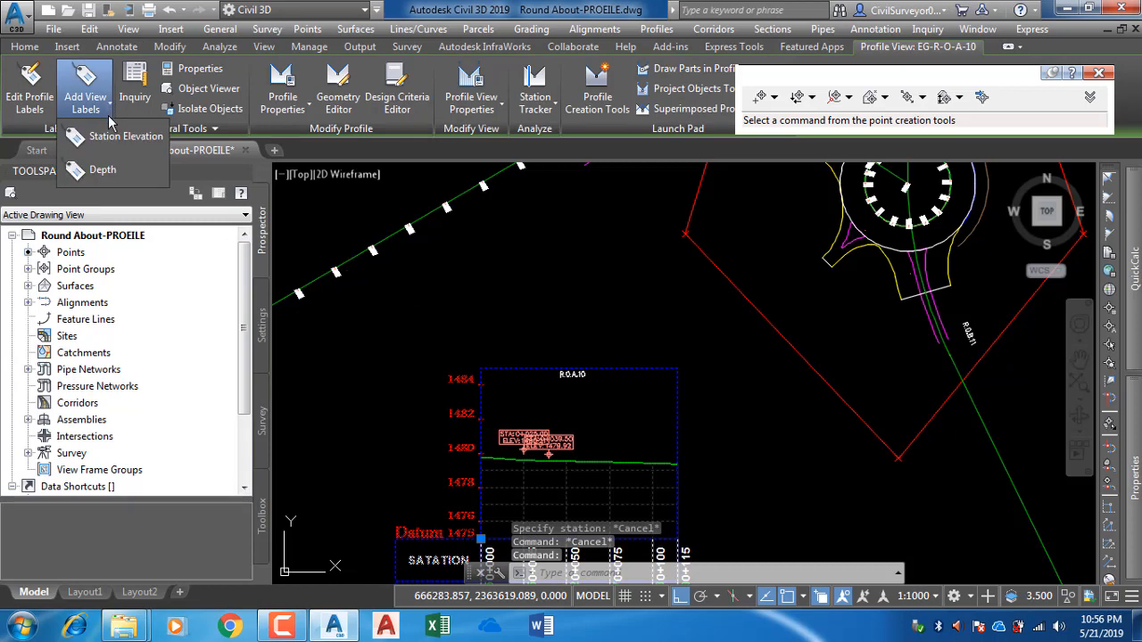
pyautogui.click(117, 145)
pyautogui.moveTo(517, 402); pyautogui.dragTo(493, 362, button='middle')
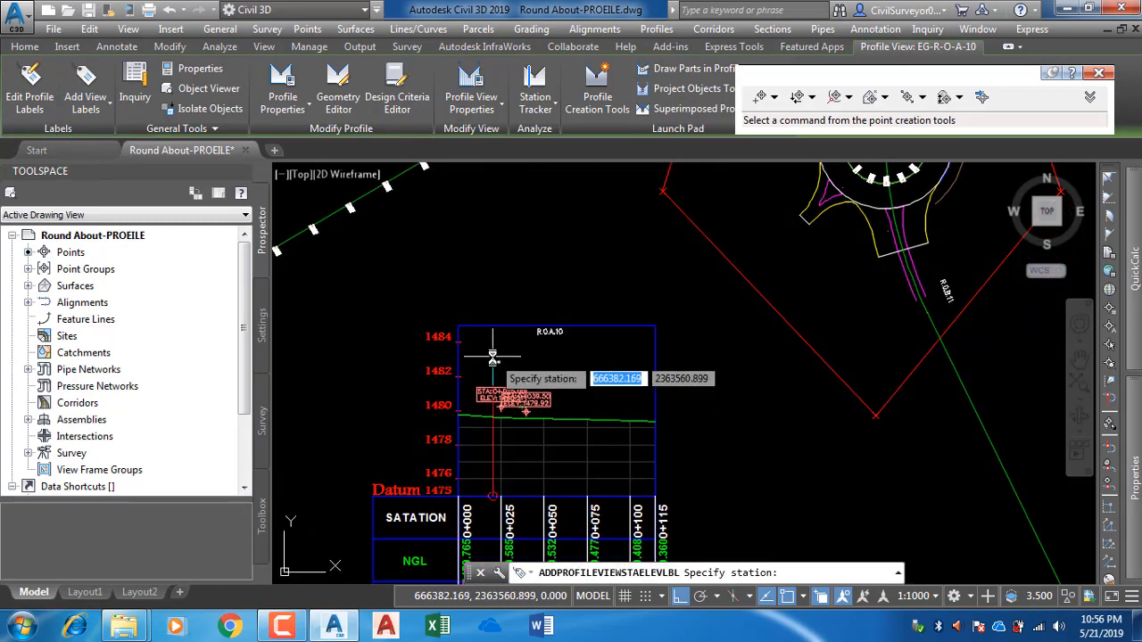
pyautogui.click(459, 368)
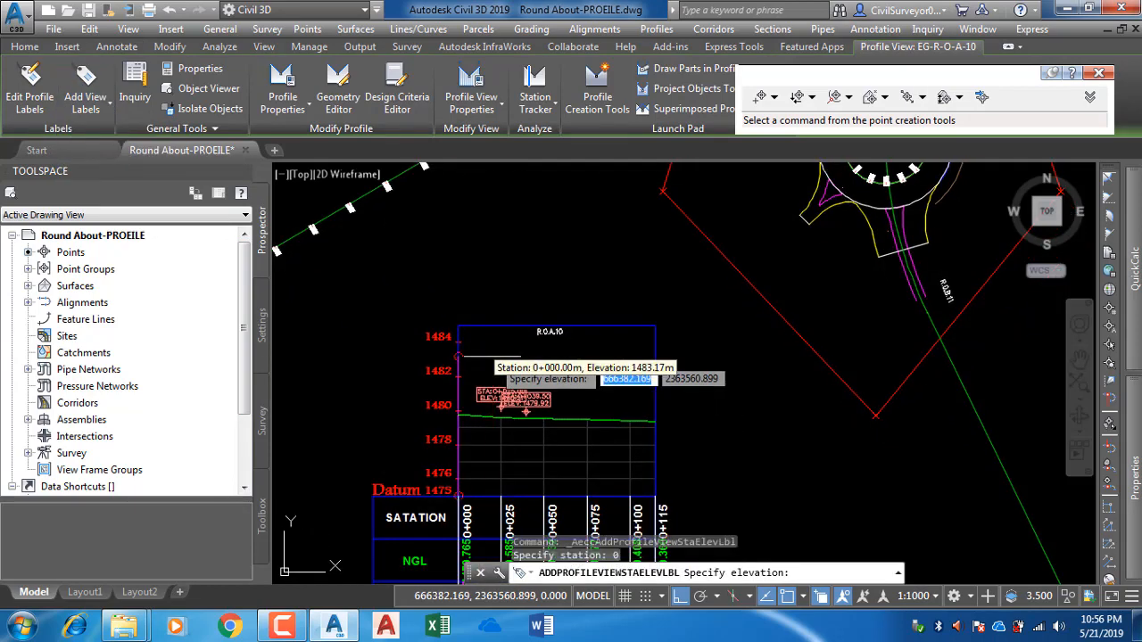
pyautogui.rightClick(812, 576)
pyautogui.click(847, 473)
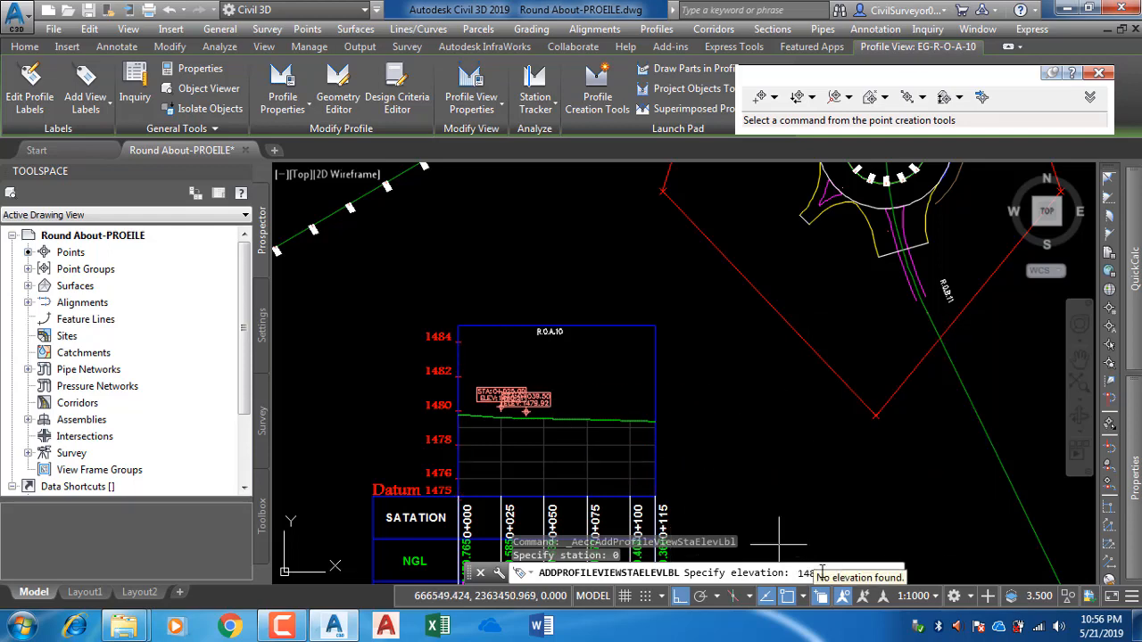
pyautogui.press('Return')
pyautogui.press('Escape')
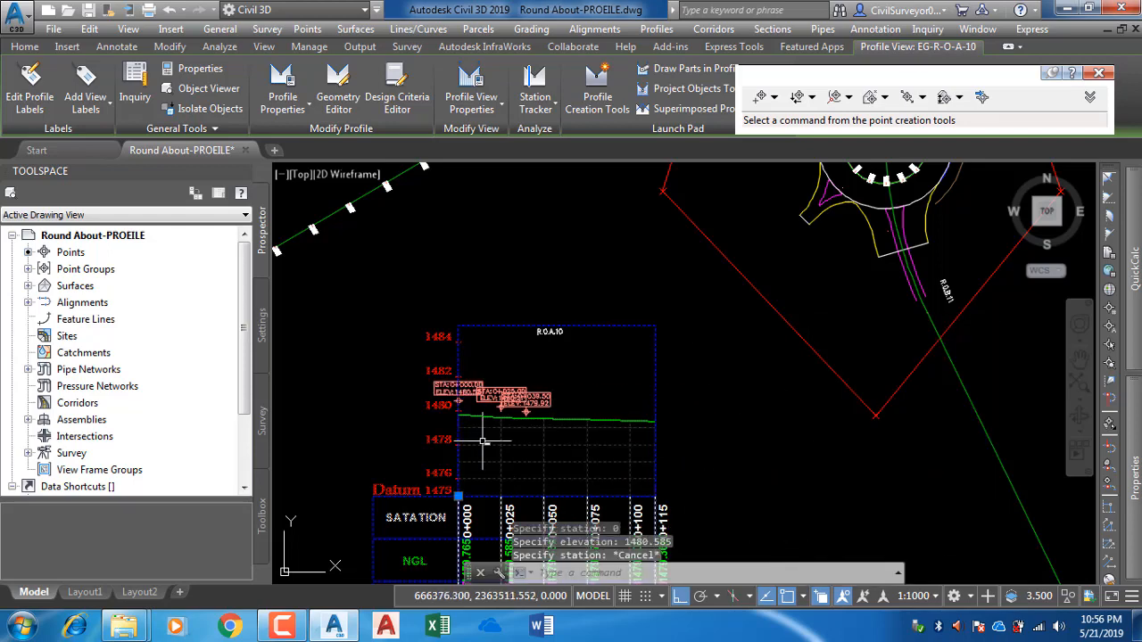
# Step: Compare R.O.A.10's centre point and inner-circle and outer-edge crossings on the plan with the station elevation labels in its profile view
pyautogui.moveTo(465, 389); pyautogui.dragTo(465, 316, button='middle')
pyautogui.scroll(-3, 465, 331)
pyautogui.press('Escape')
pyautogui.moveTo(566, 336); pyautogui.dragTo(609, 461, button='middle')
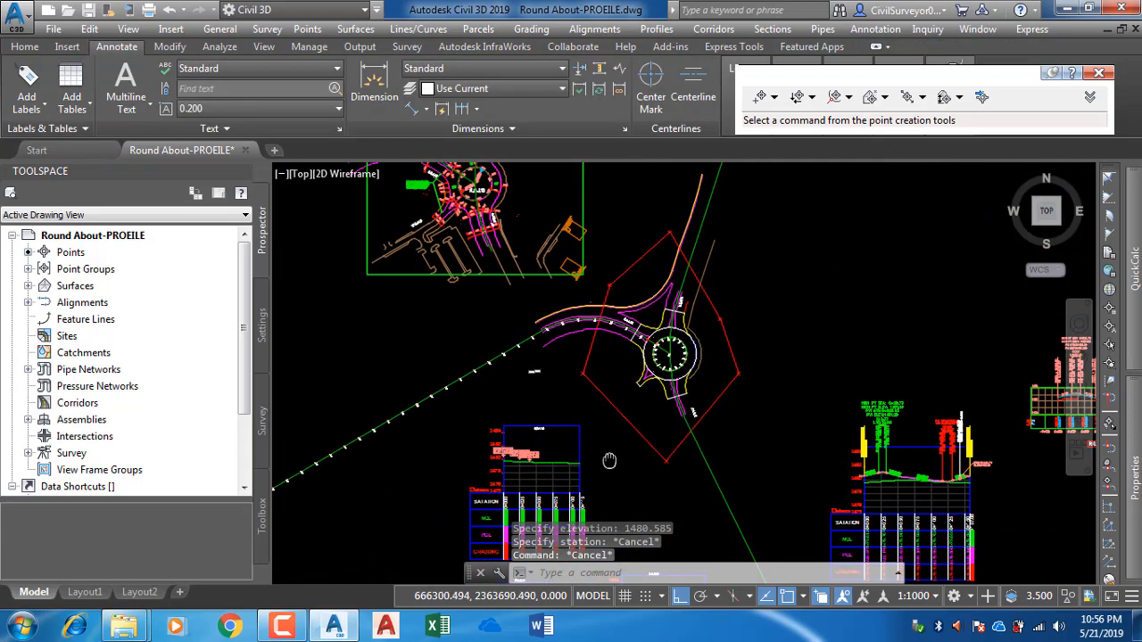
pyautogui.moveTo(660, 351); pyautogui.dragTo(623, 313, button='middle')
pyautogui.scroll(6, 623, 312)
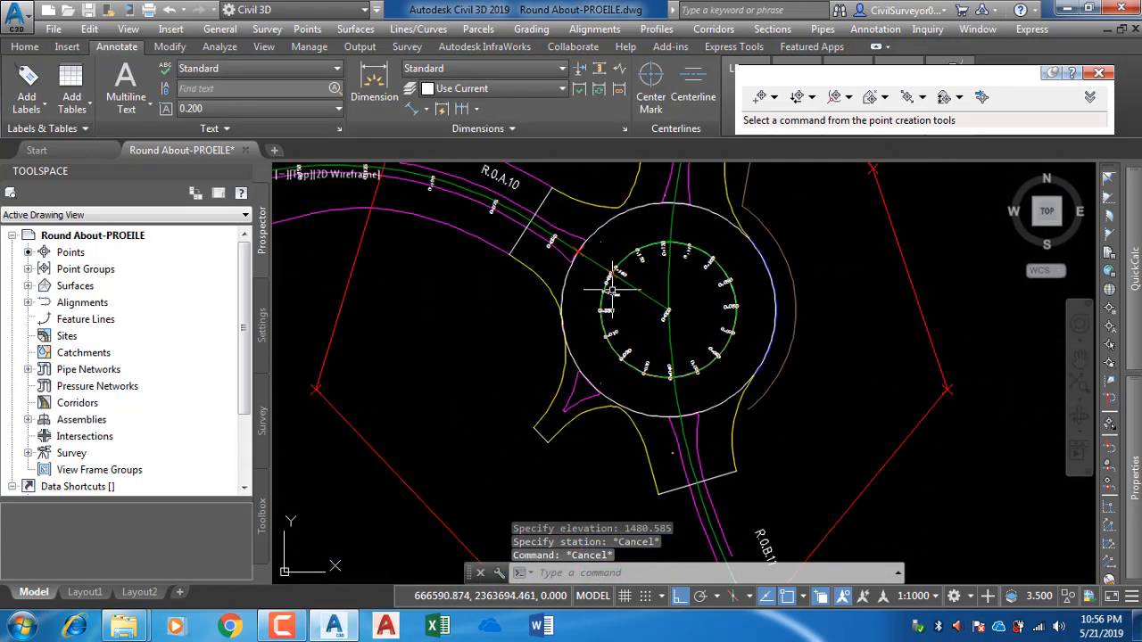
pyautogui.scroll(-4, 619, 267)
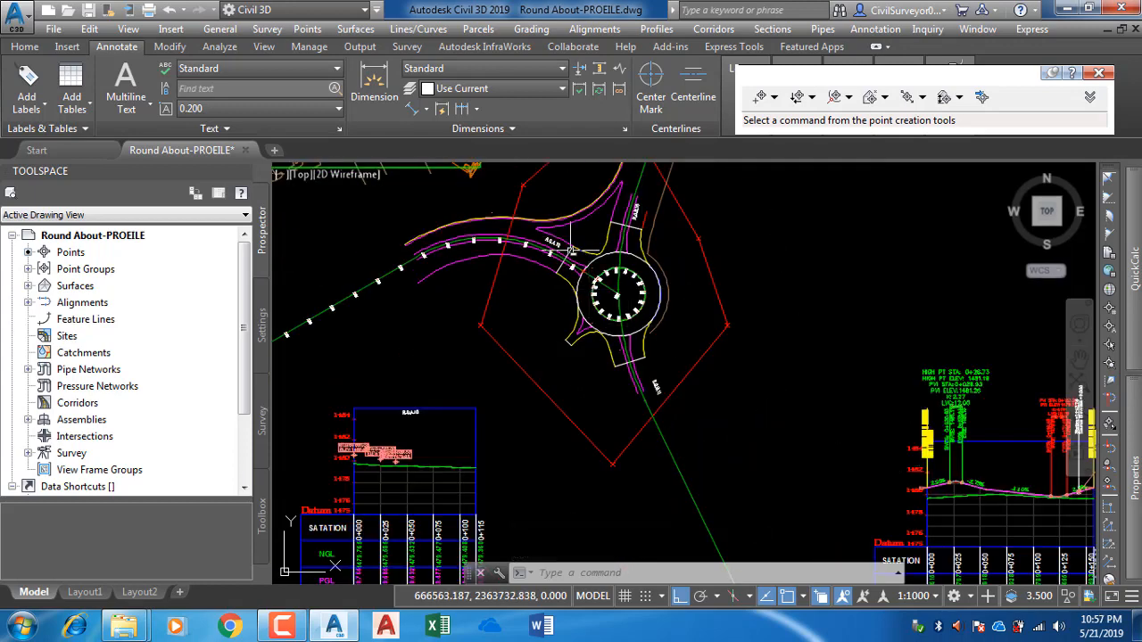
pyautogui.scroll(4, 593, 303)
pyautogui.scroll(4, 599, 334)
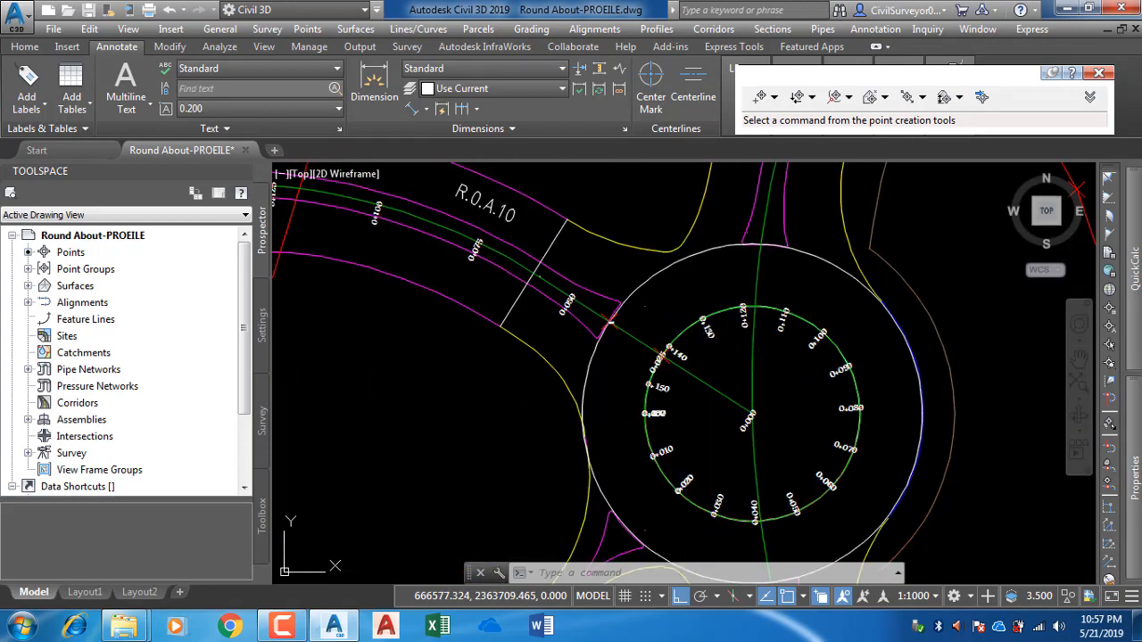
pyautogui.scroll(-2, 607, 317)
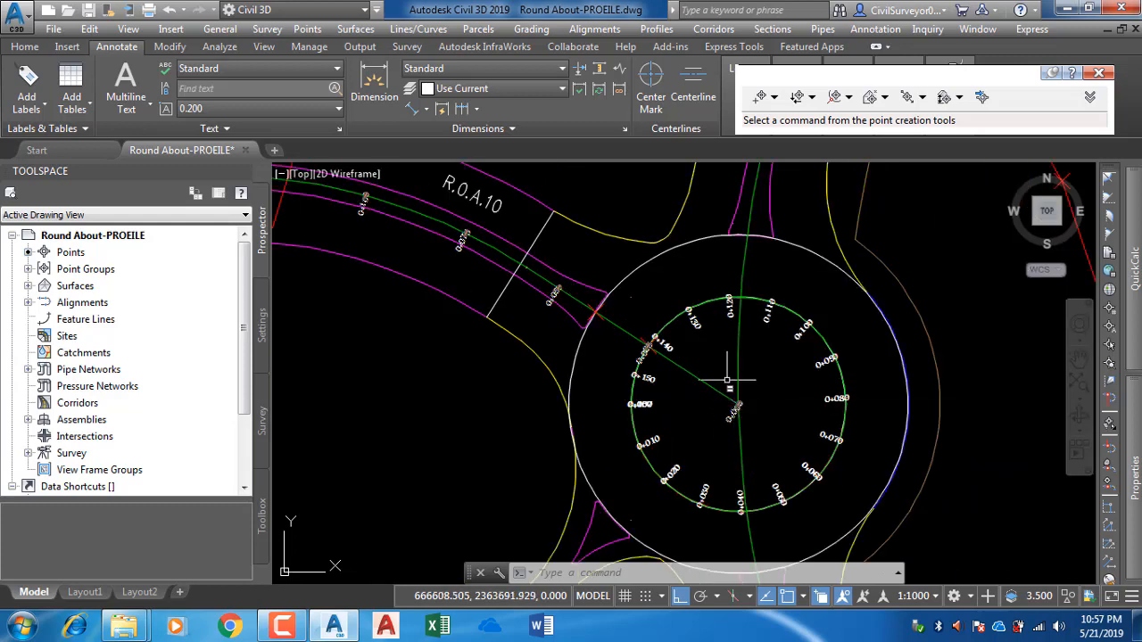
pyautogui.scroll(-4, 727, 380)
pyautogui.scroll(-4, 682, 321)
pyautogui.scroll(6, 542, 430)
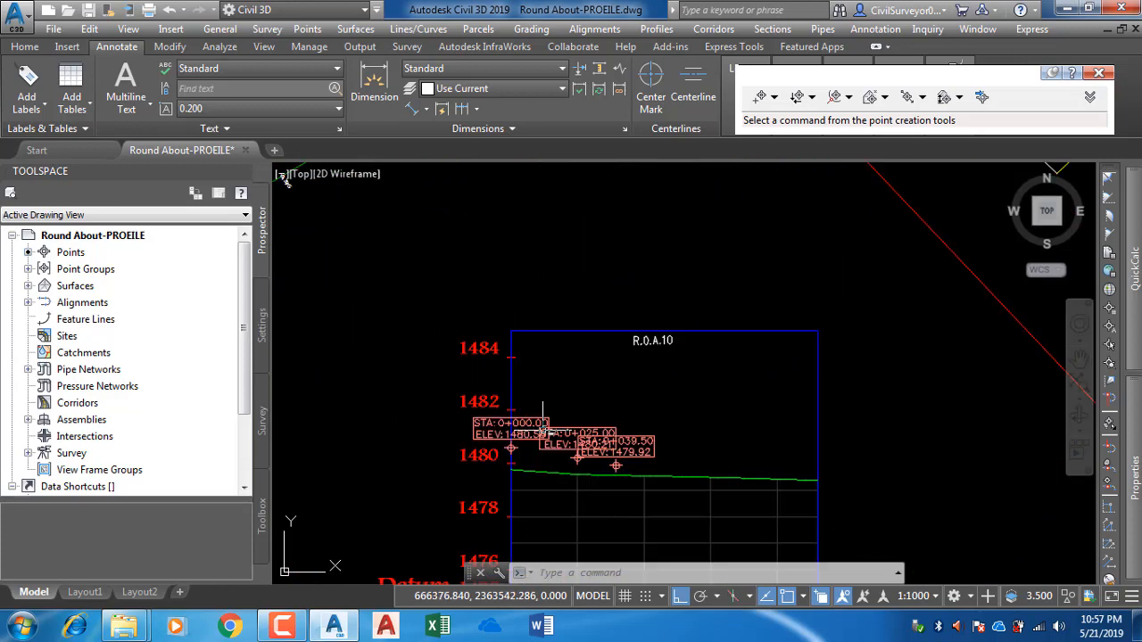
pyautogui.scroll(2, 553, 449)
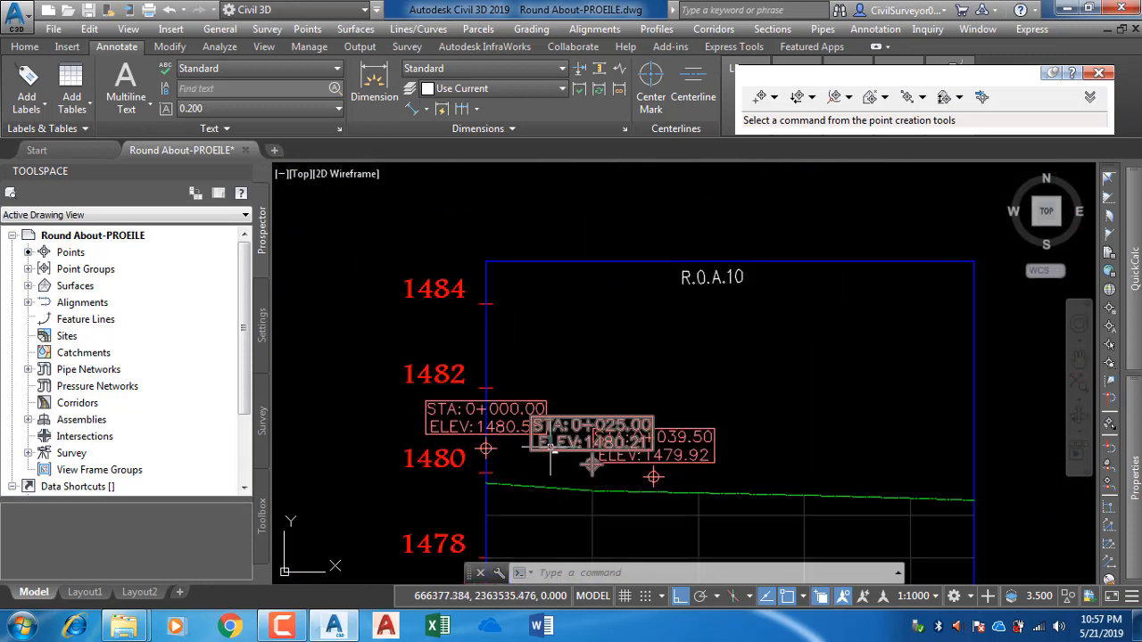
pyautogui.scroll(2, 484, 460)
pyautogui.write('l')
pyautogui.press('Return')
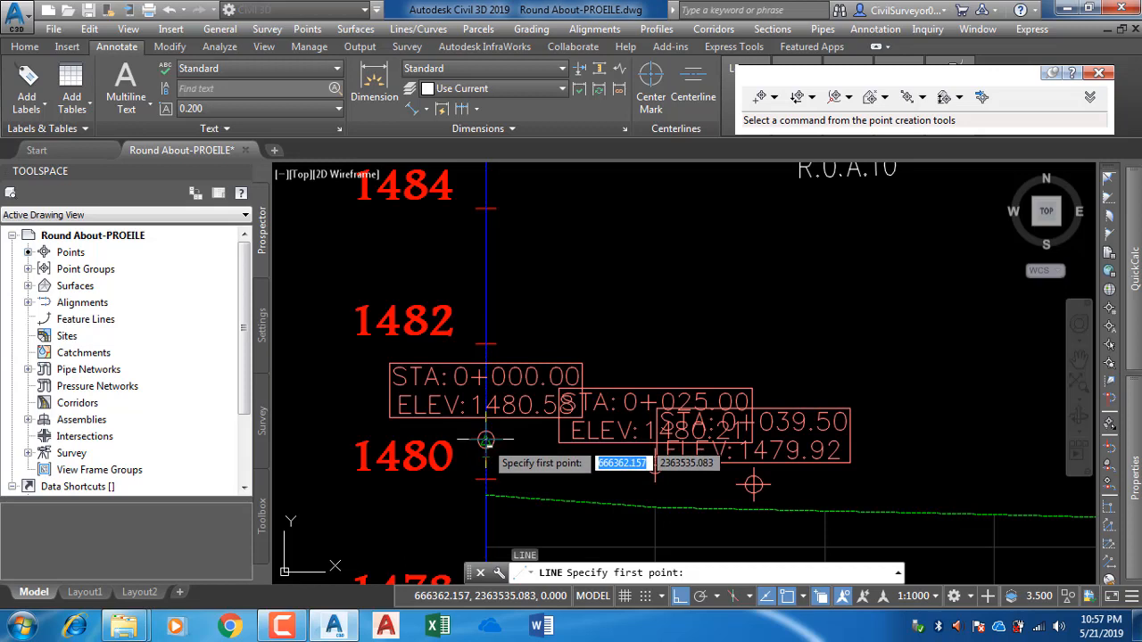
pyautogui.press('Escape')
# Step: Create a new layout profile named PGL-R-O-A10 from the R.O.A.10 profile view, with the Design Profile style and Complete Label Set
pyautogui.scroll(-2, 531, 441)
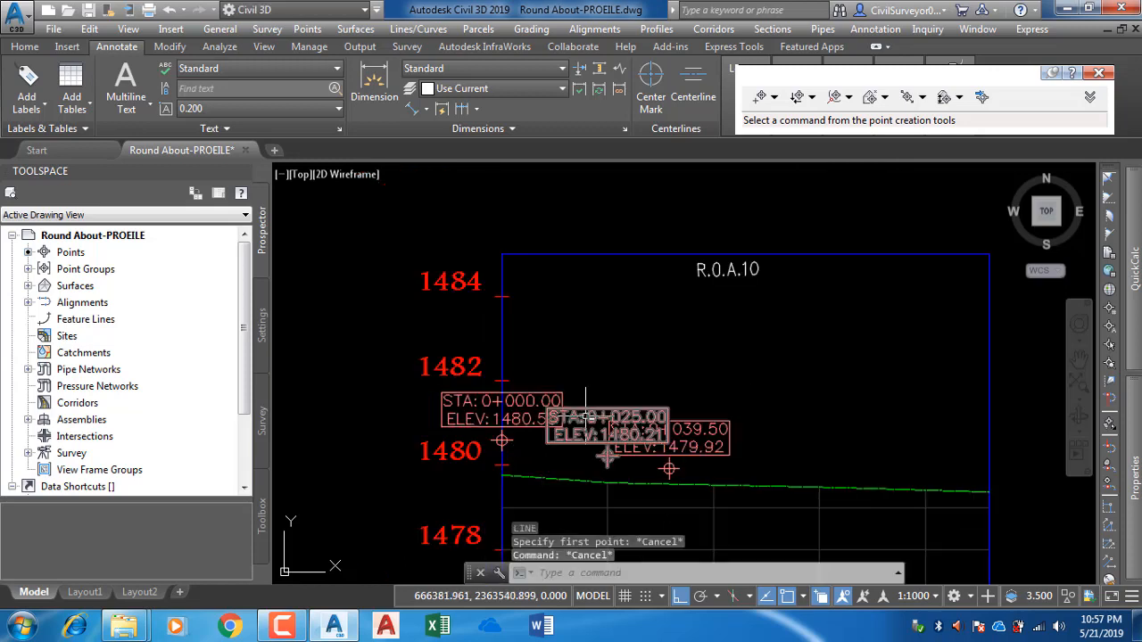
pyautogui.click(631, 239)
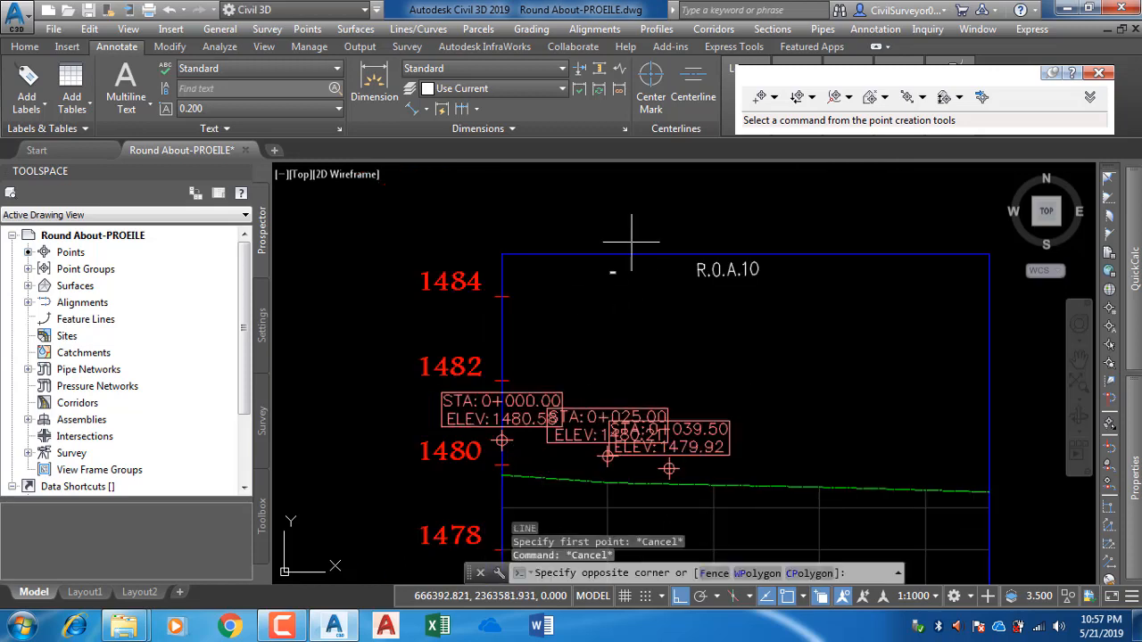
pyautogui.click(571, 261)
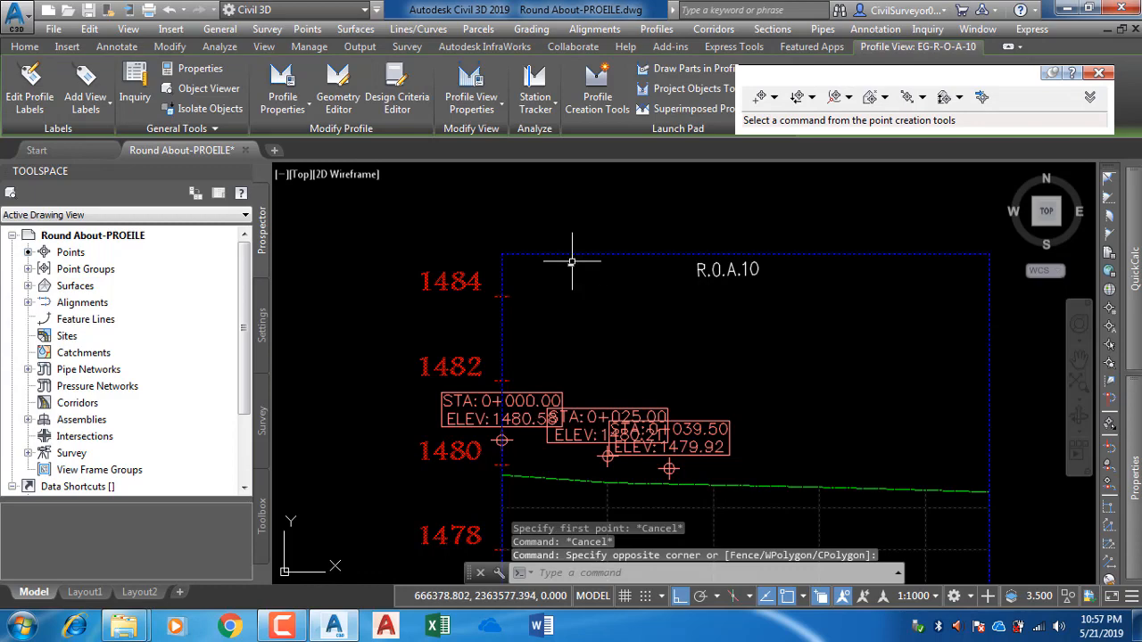
pyautogui.click(589, 103)
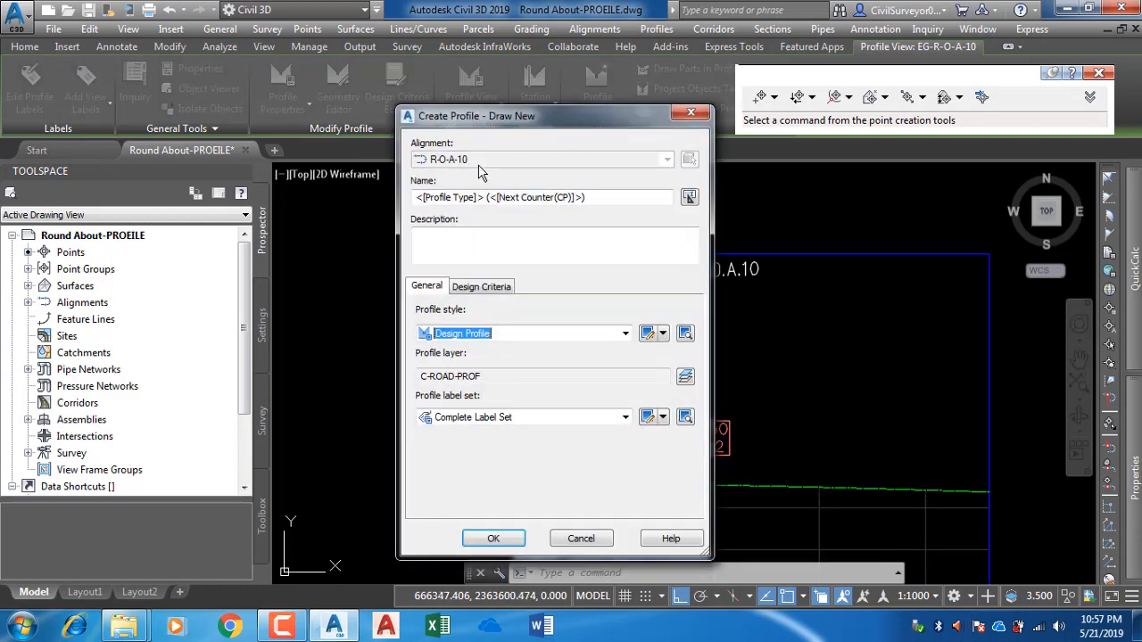
pyautogui.moveTo(587, 129); pyautogui.dragTo(348, 117)
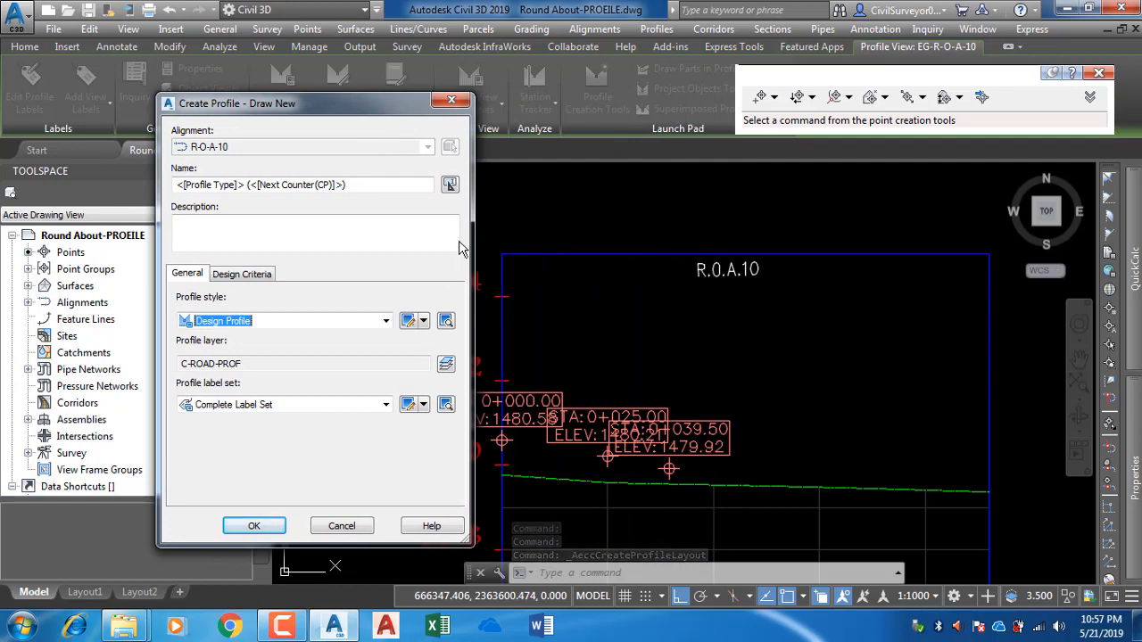
pyautogui.moveTo(348, 187); pyautogui.dragTo(122, 192)
pyautogui.write('PGL-R-O-A10')
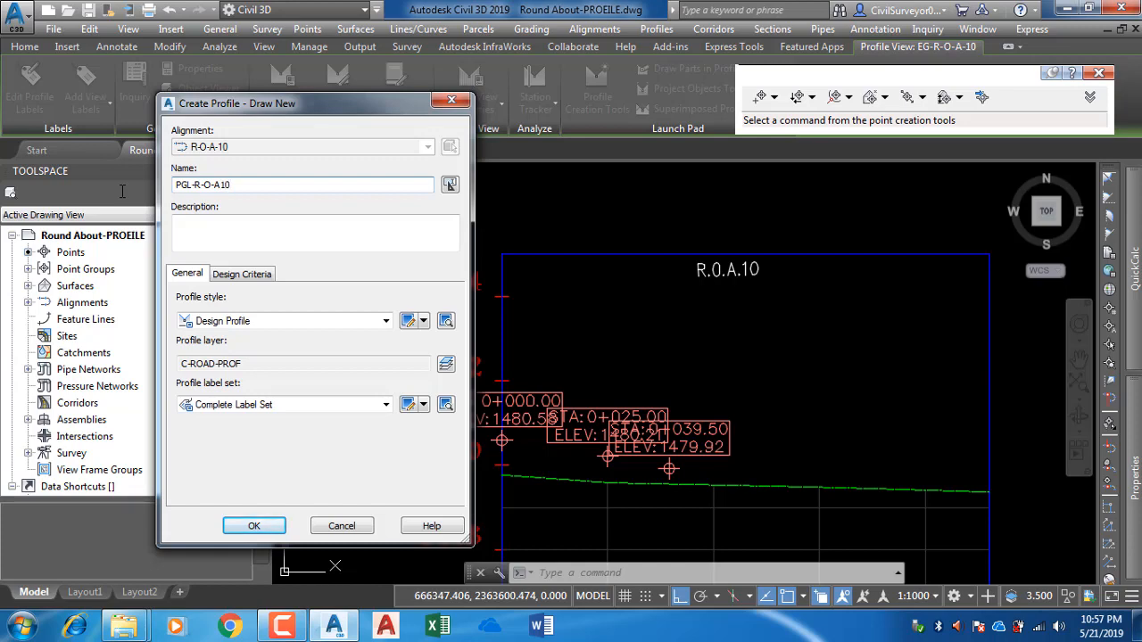
pyautogui.click(268, 526)
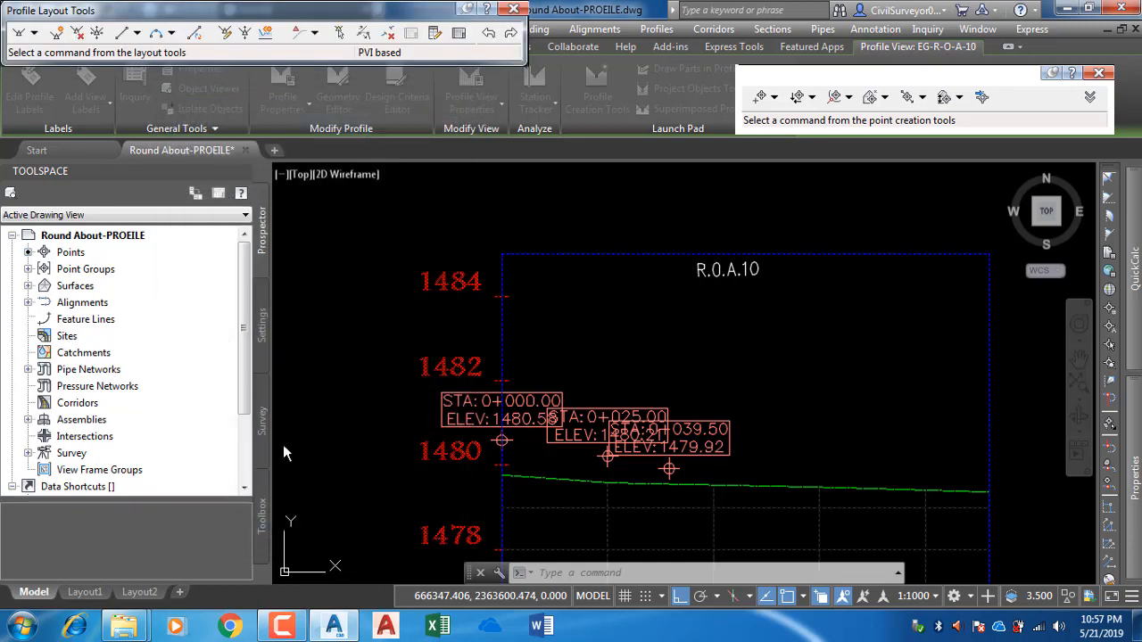
# Step: Start drawing tangents without curves and place the first one from the 0+000.00 label point to the 0+025.00 label point
pyautogui.scroll(-6, 456, 306)
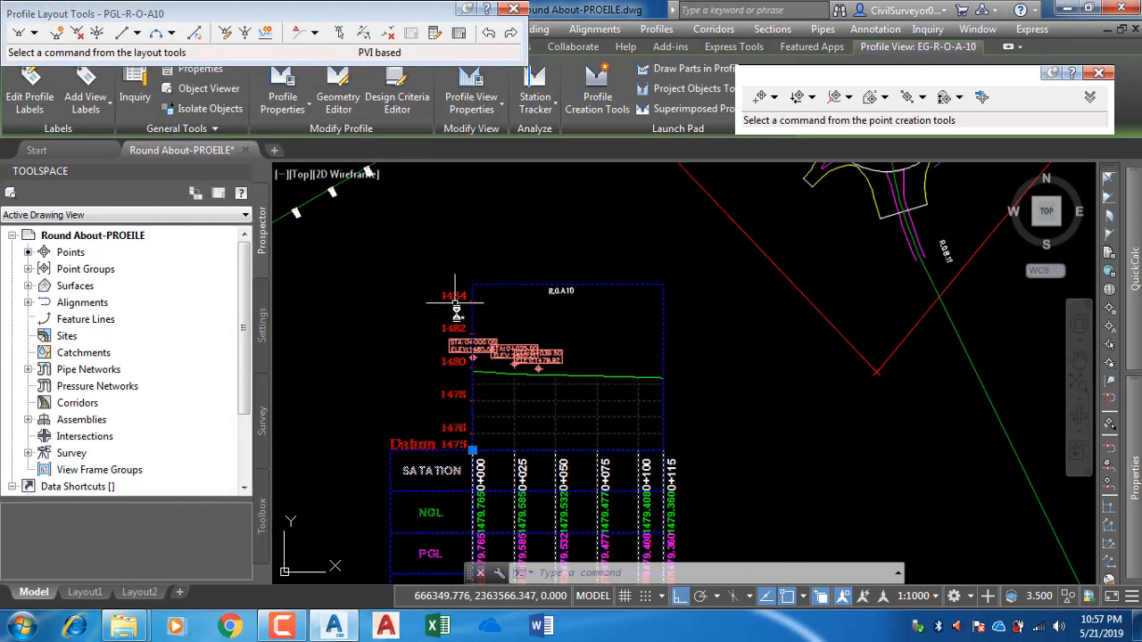
pyautogui.moveTo(655, 246); pyautogui.dragTo(613, 362, button='middle')
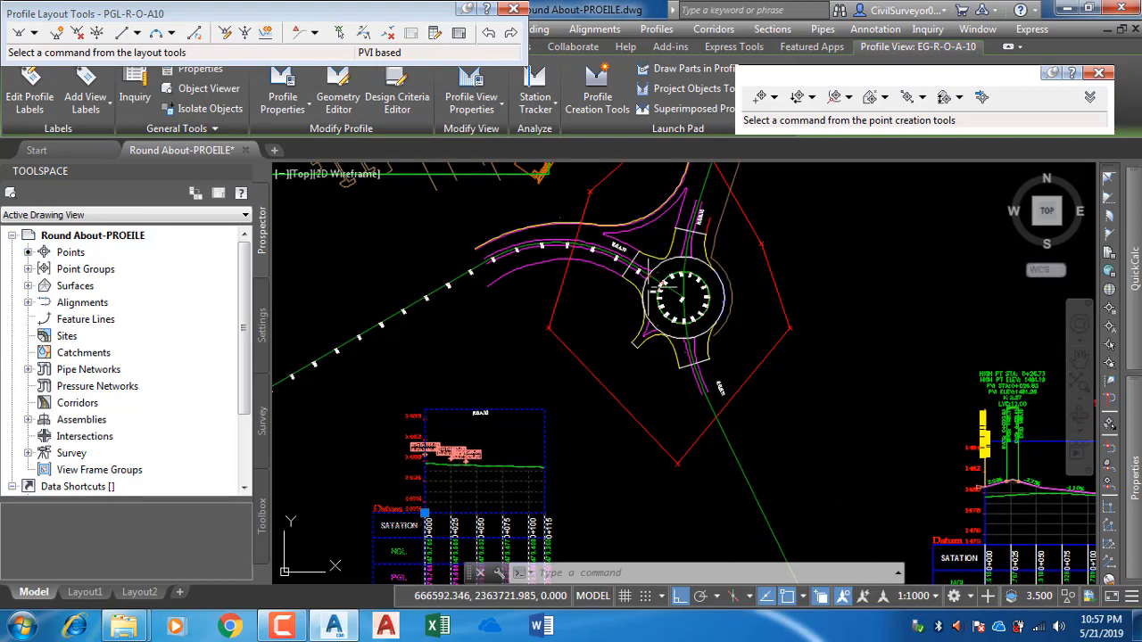
pyautogui.moveTo(655, 288); pyautogui.dragTo(696, 229, button='middle')
pyautogui.moveTo(511, 381); pyautogui.dragTo(533, 369, button='middle')
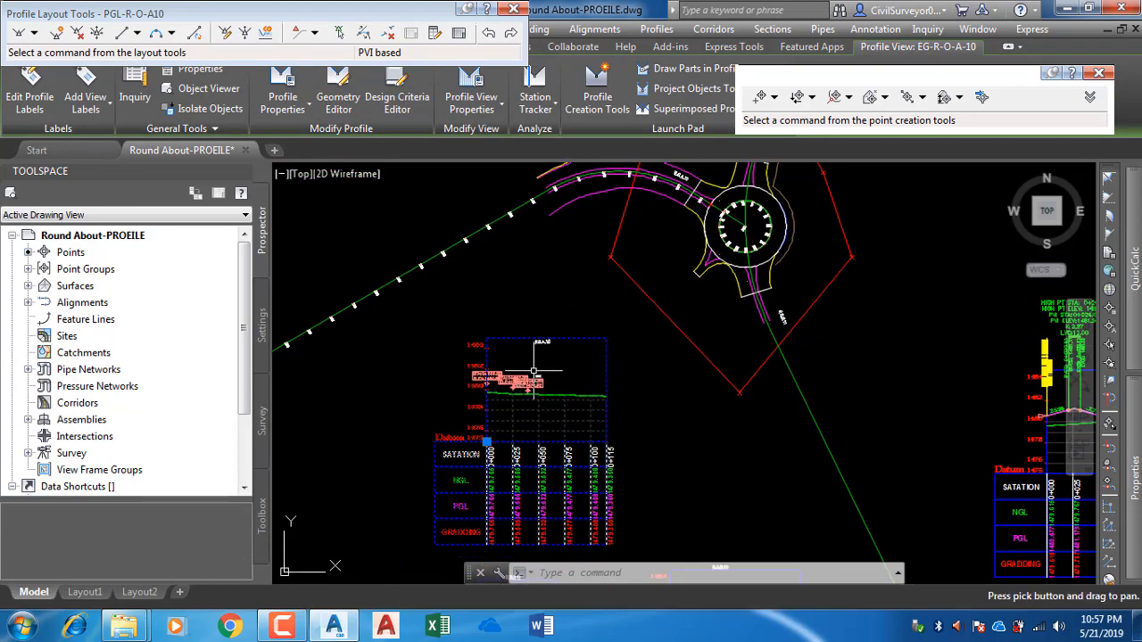
pyautogui.press('Escape')
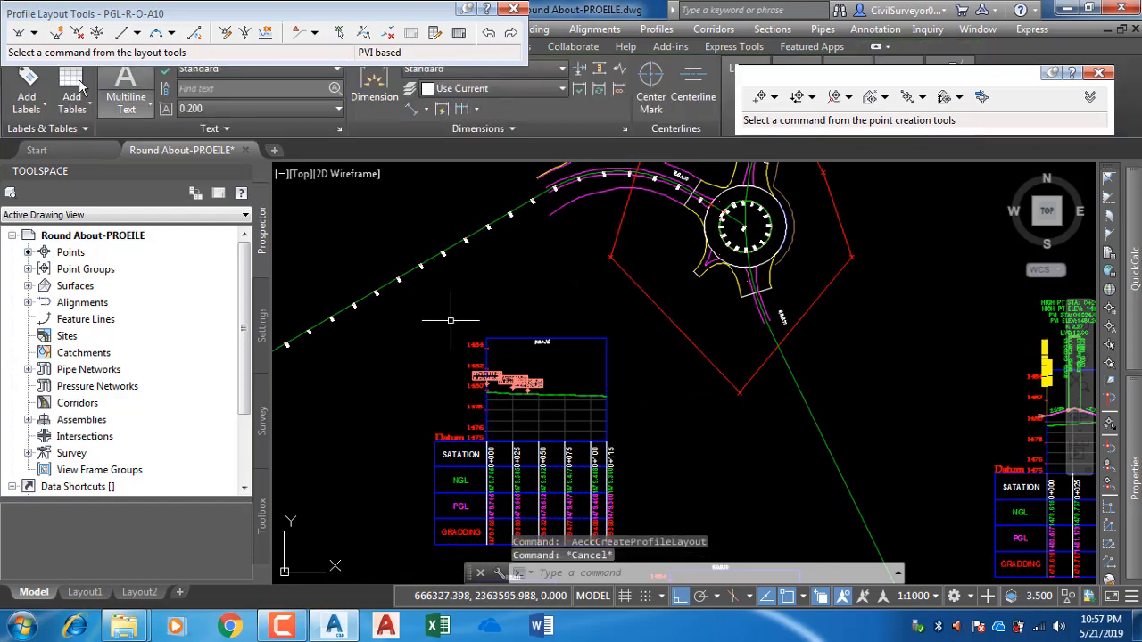
pyautogui.click(35, 34)
pyautogui.click(56, 55)
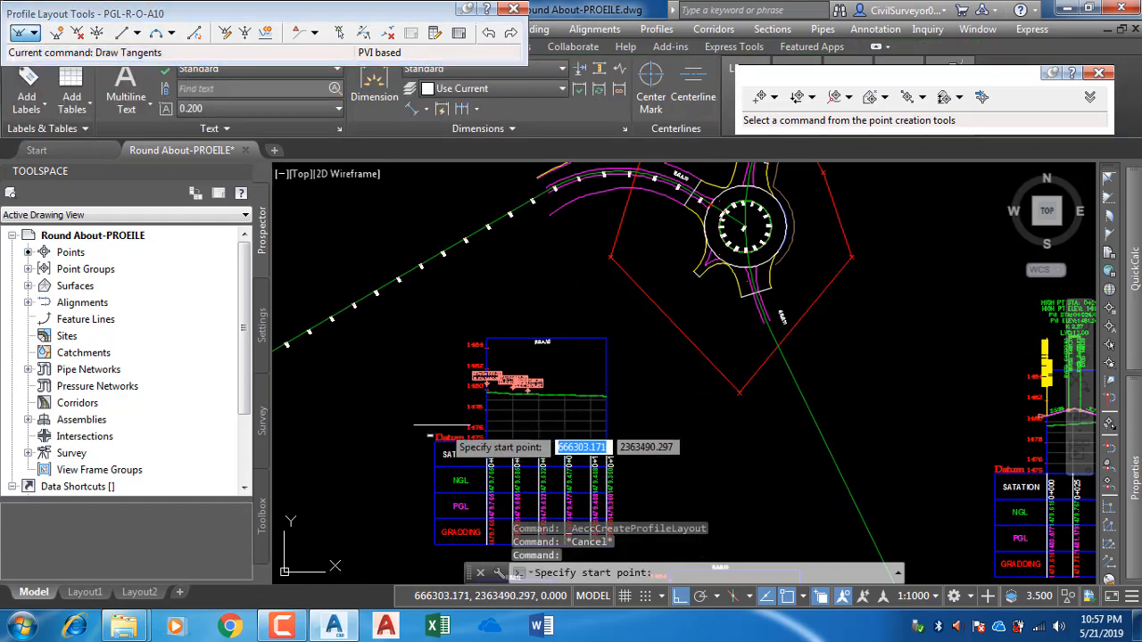
pyautogui.scroll(4, 459, 403)
pyautogui.scroll(1, 457, 409)
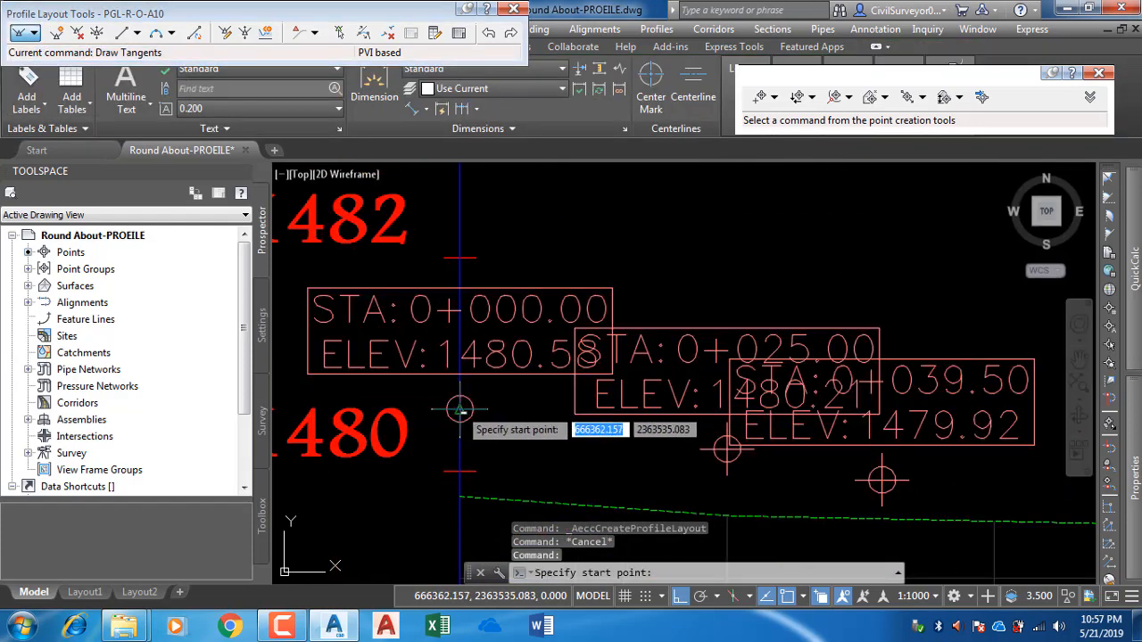
pyautogui.click(460, 410)
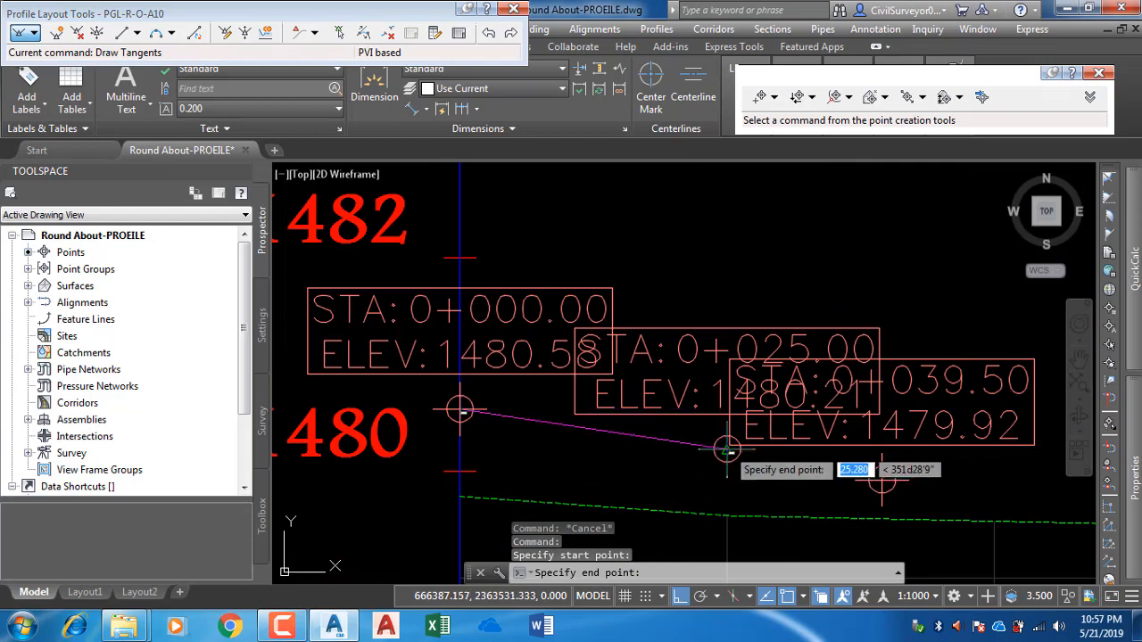
pyautogui.click(727, 451)
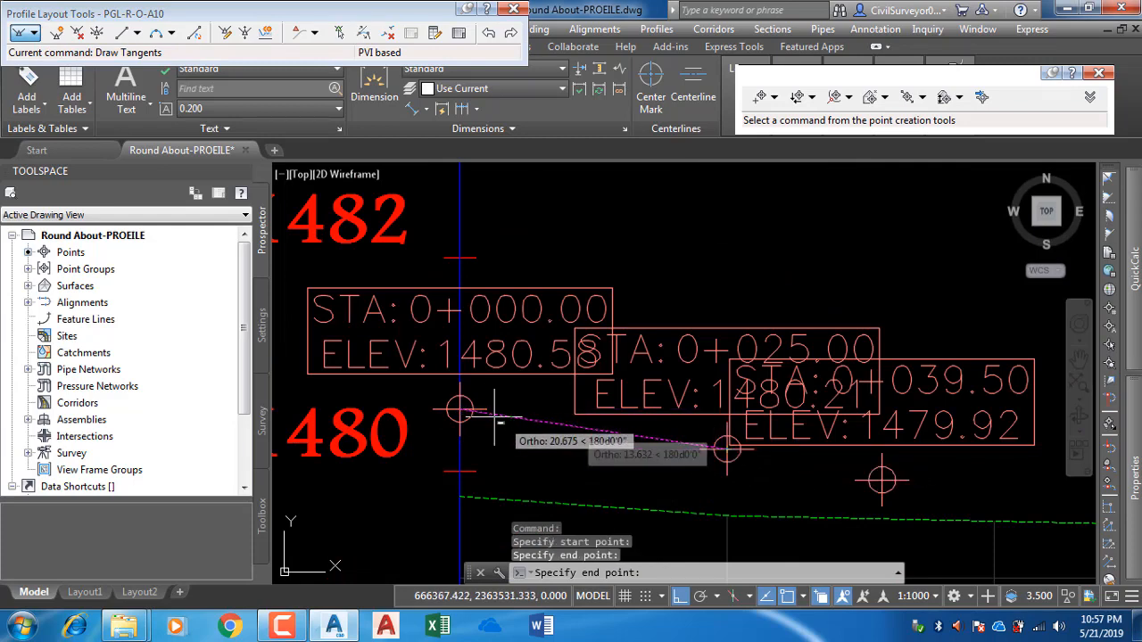
# Step: Continue the tangents through the 0+039.50 label point to the existing ground line's end at the profile view's far edge, and finish the profile
pyautogui.moveTo(675, 458); pyautogui.dragTo(535, 435, button='middle')
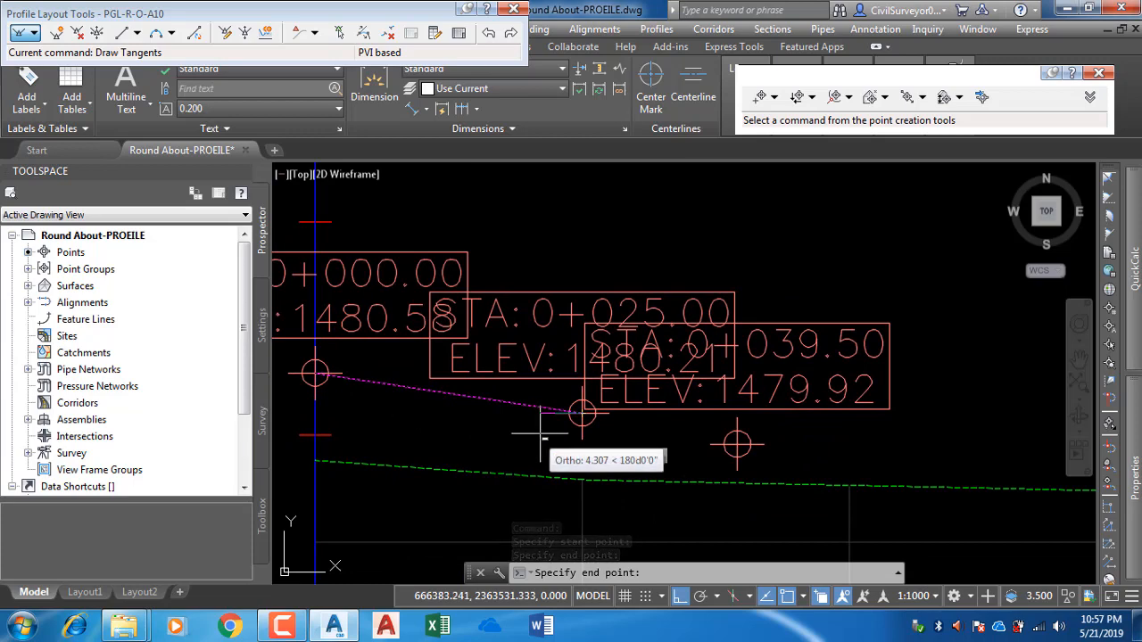
pyautogui.click(736, 443)
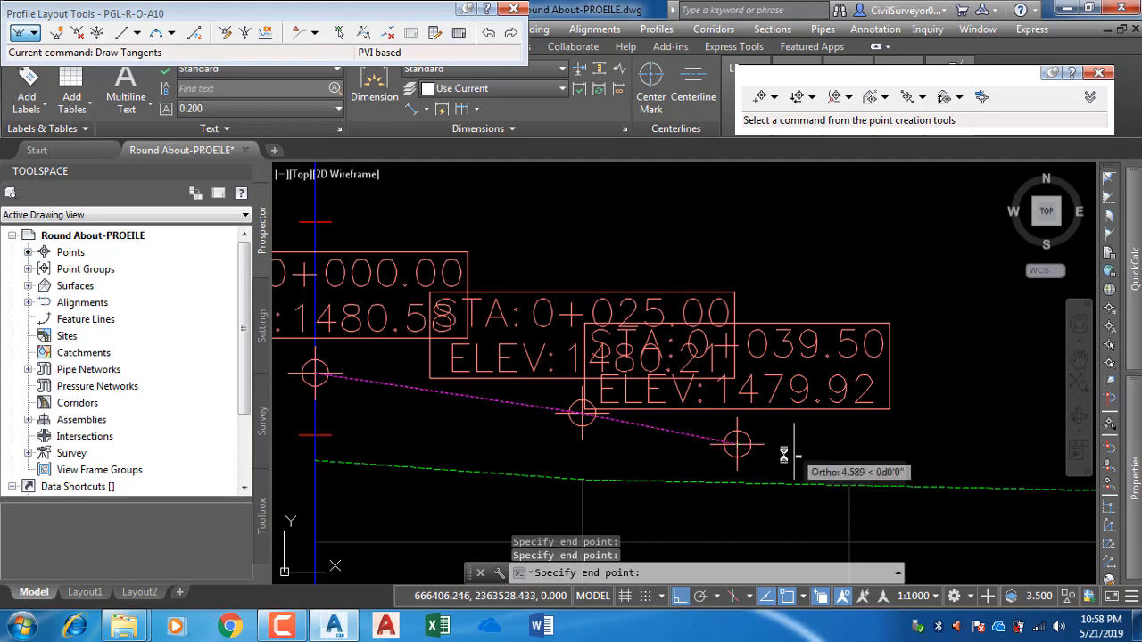
pyautogui.scroll(-4, 505, 385)
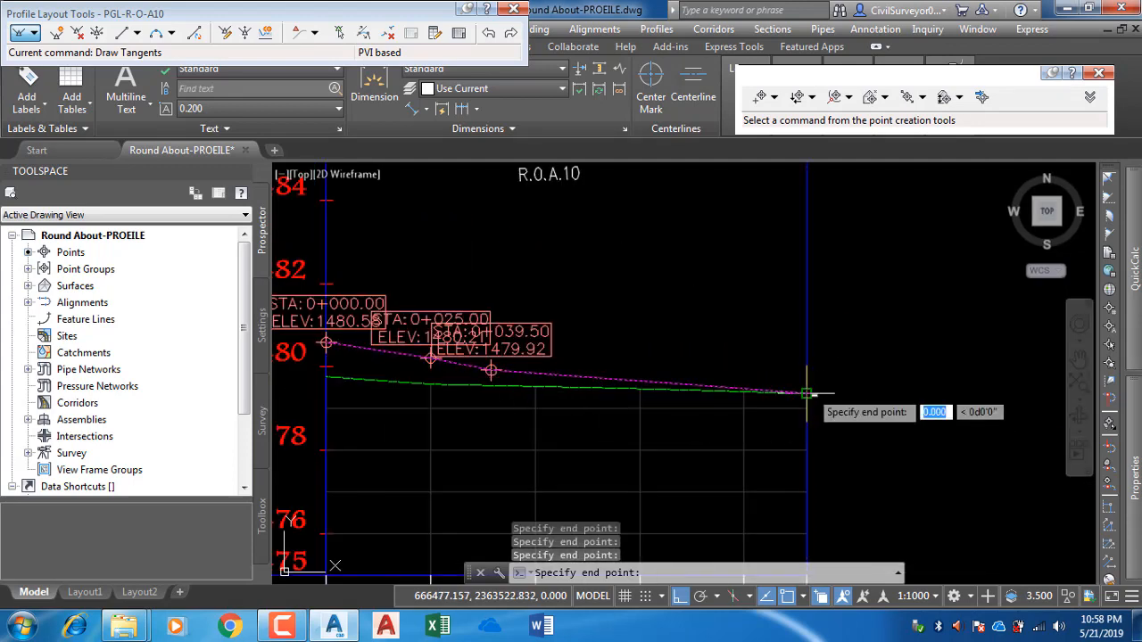
pyautogui.click(807, 393)
pyautogui.press('Return')
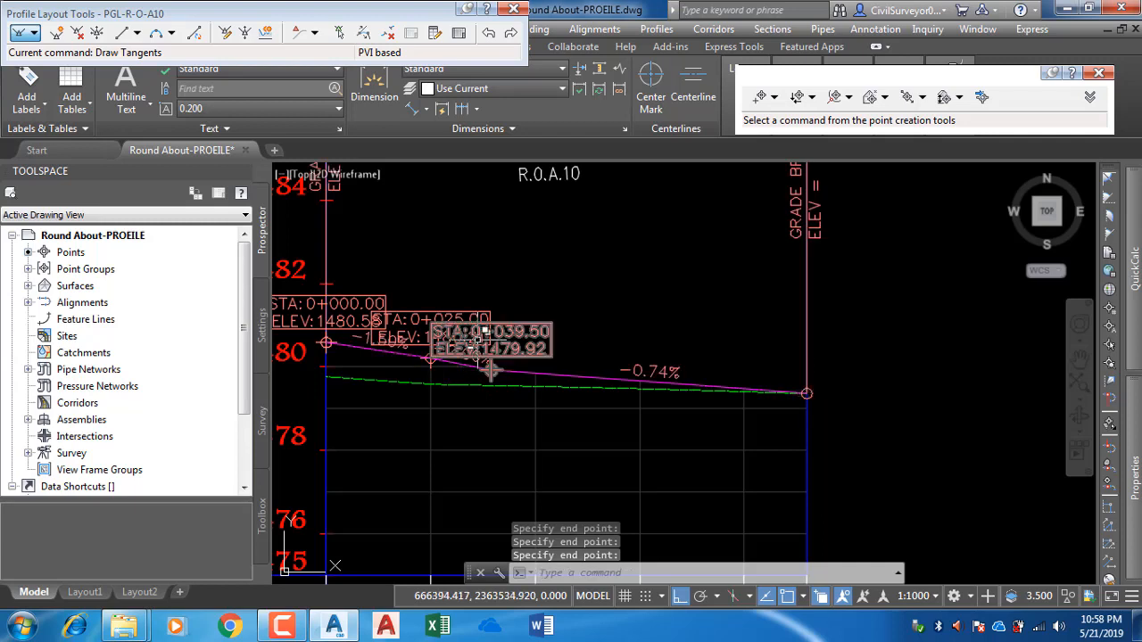
# Step: Delete the station elevation labels at 0+039.50, 0+025.00 and 0+000.00 from the R.O.A.10 profile view
pyautogui.click(491, 367)
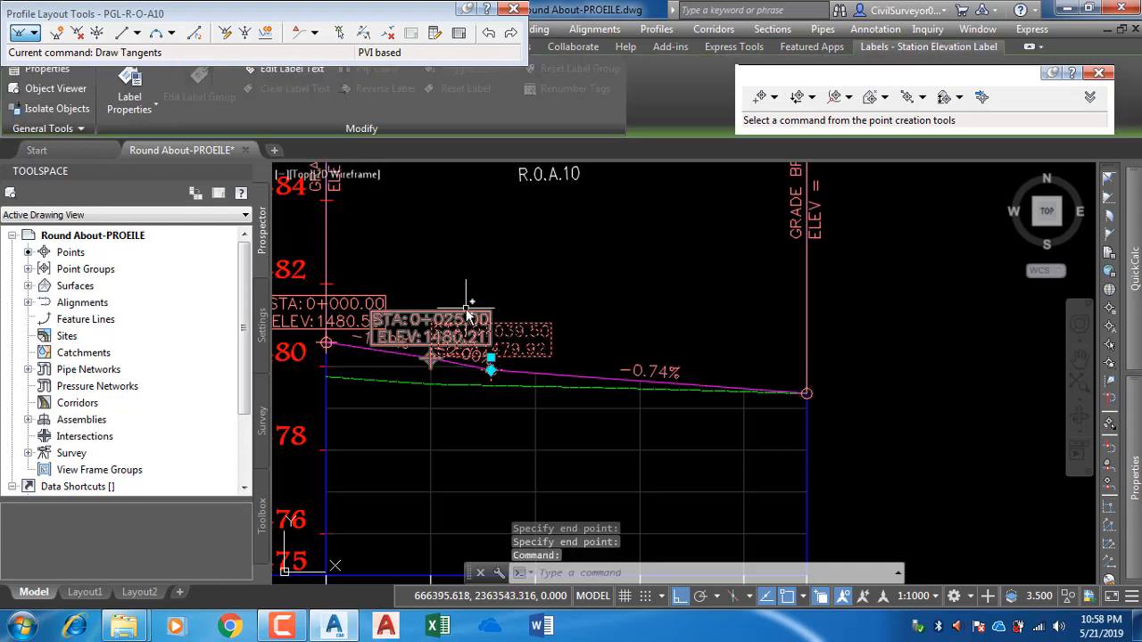
pyautogui.click(467, 312)
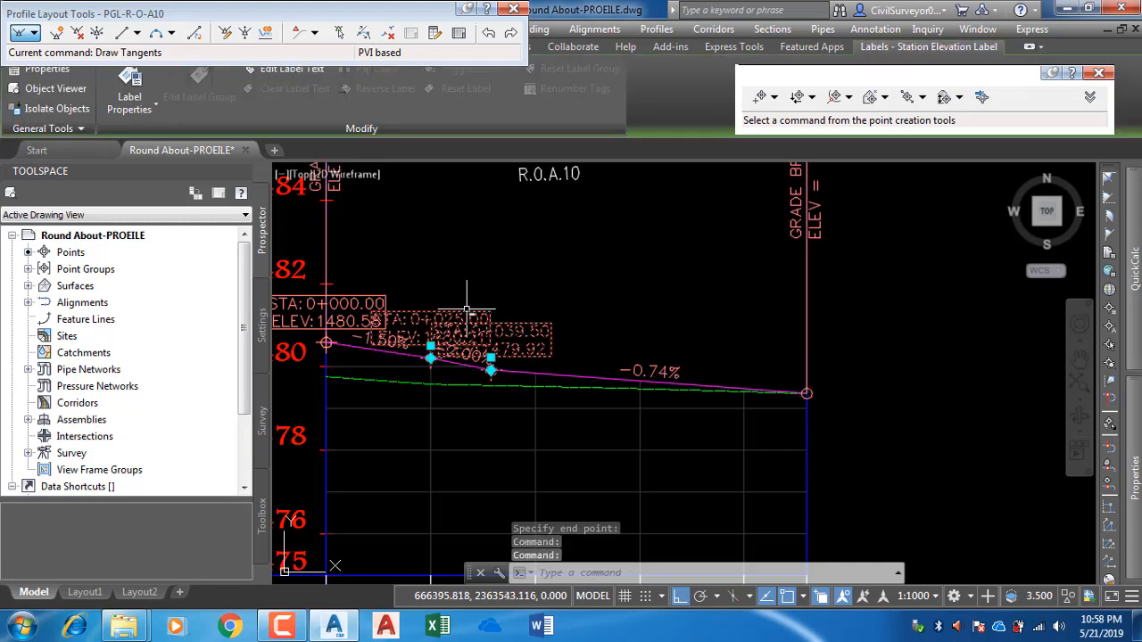
pyautogui.press('Delete')
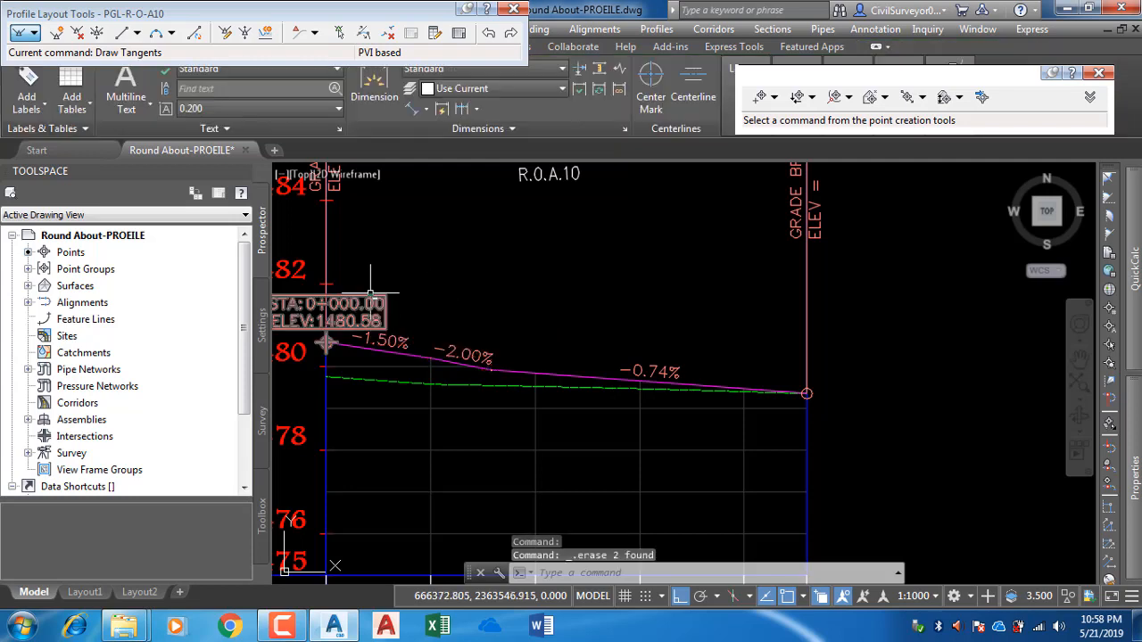
pyautogui.click(371, 300)
pyautogui.press('Delete')
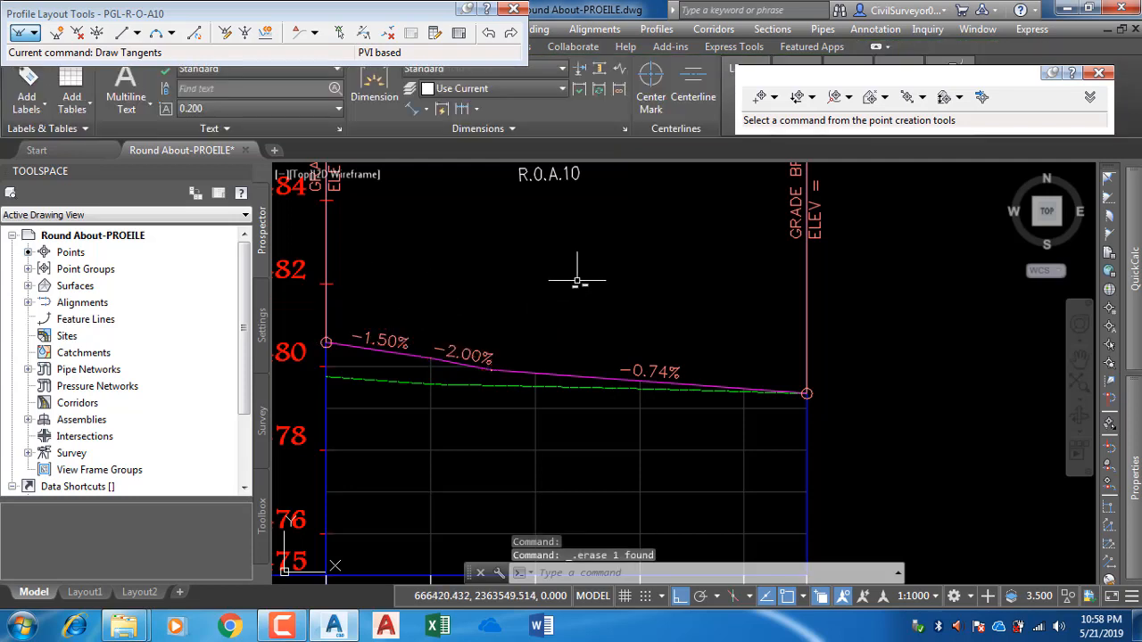
pyautogui.moveTo(661, 324); pyautogui.dragTo(692, 325, button='middle')
pyautogui.press('Escape')
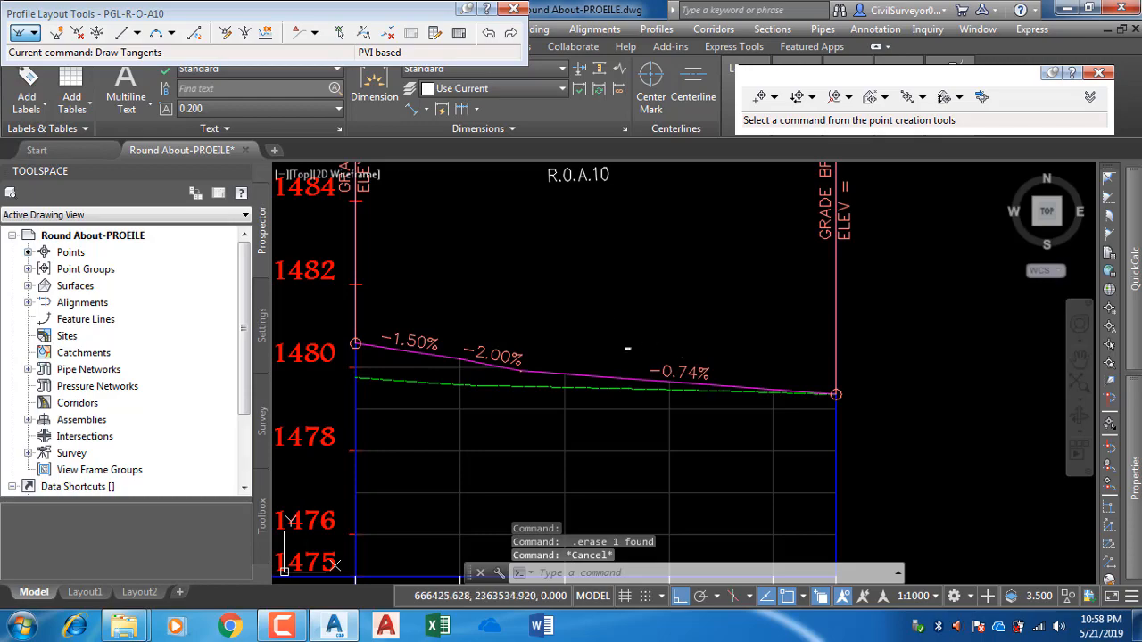
pyautogui.moveTo(499, 357); pyautogui.dragTo(537, 354, button='middle')
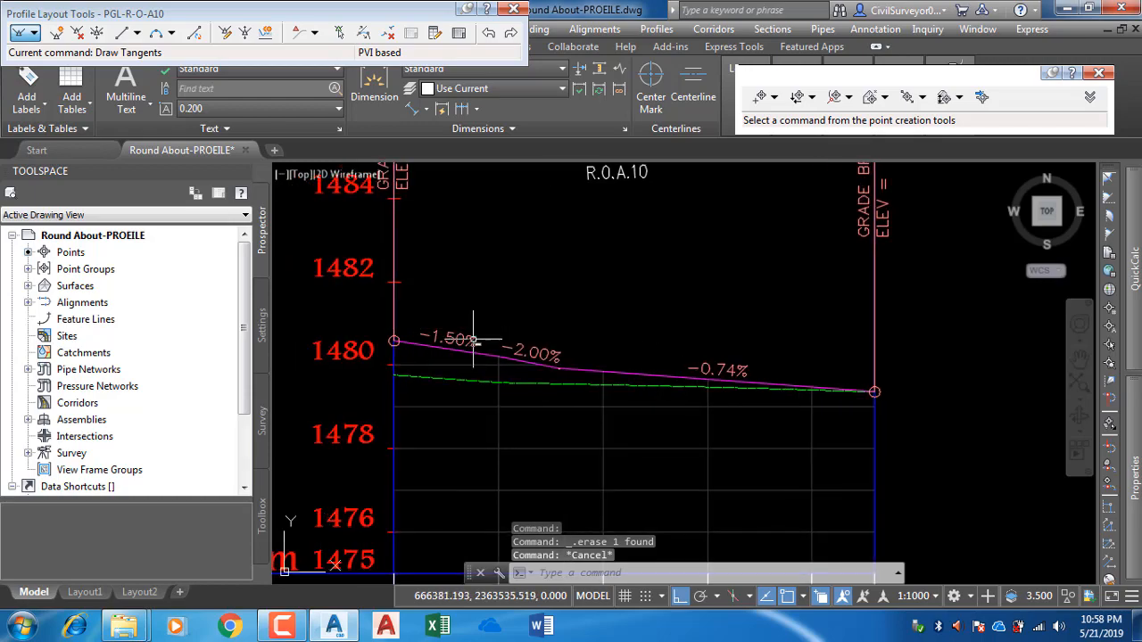
# Step: Examine the design grades in the R.O.A.10 profile view and compare them with the roundabout plan
pyautogui.scroll(-6, 474, 340)
pyautogui.scroll(5, 586, 268)
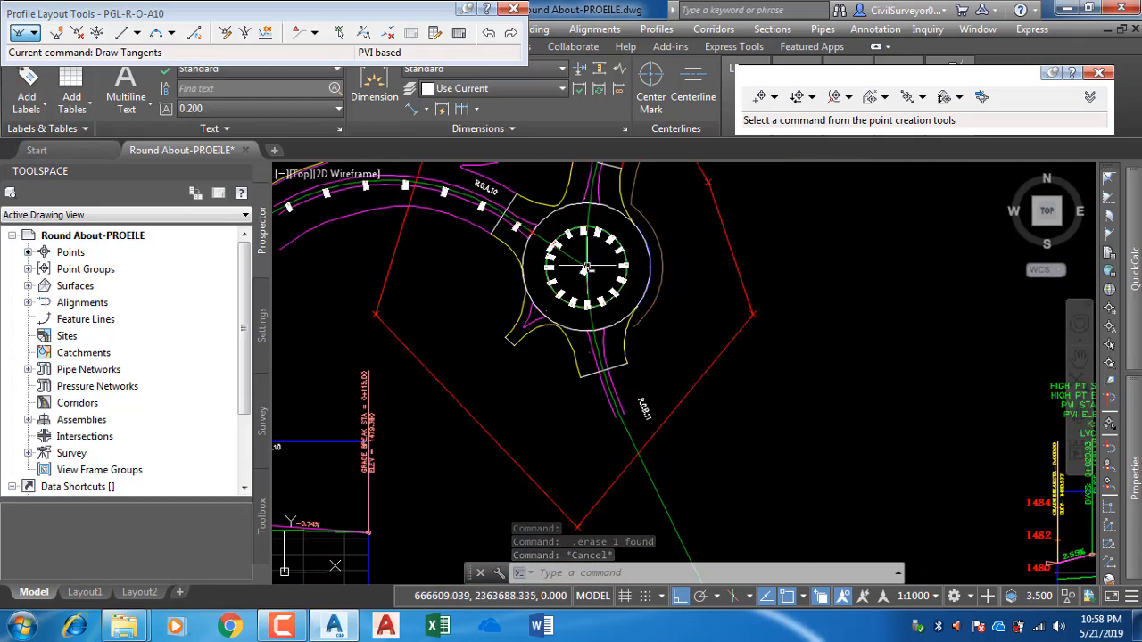
pyautogui.scroll(4, 586, 268)
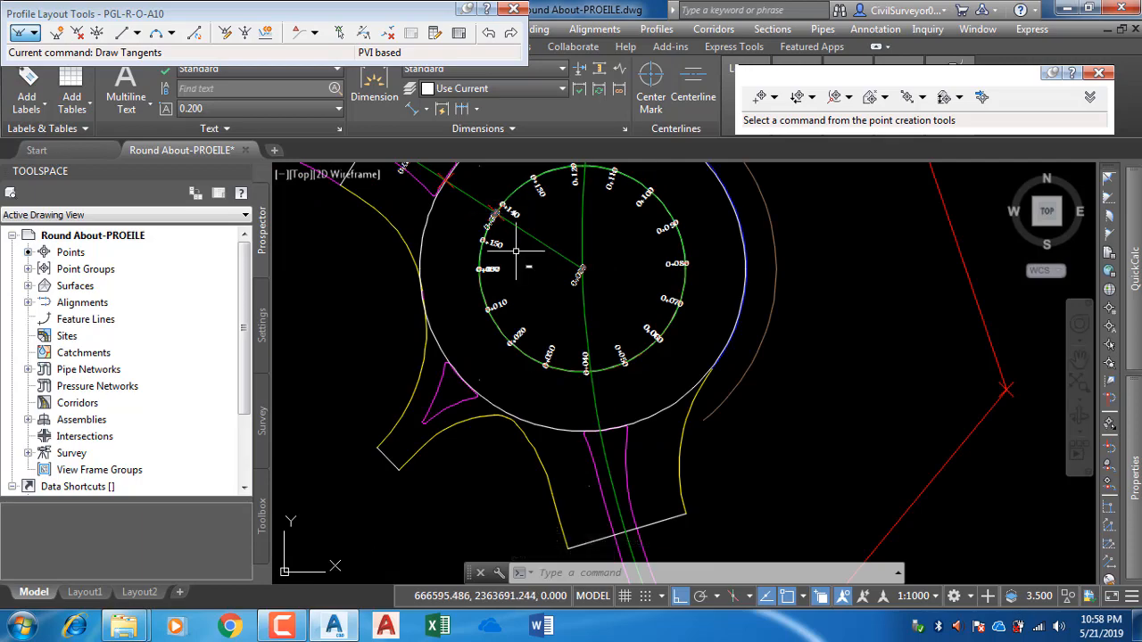
pyautogui.moveTo(488, 208); pyautogui.dragTo(574, 315, button='middle')
pyautogui.scroll(-10, 549, 293)
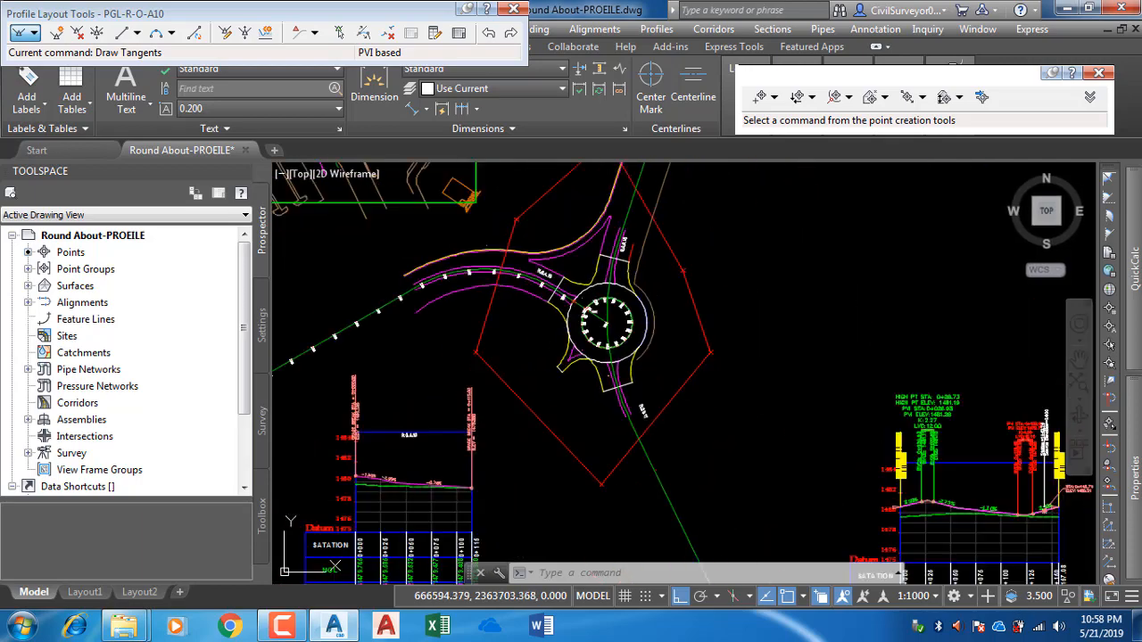
pyautogui.scroll(6, 506, 281)
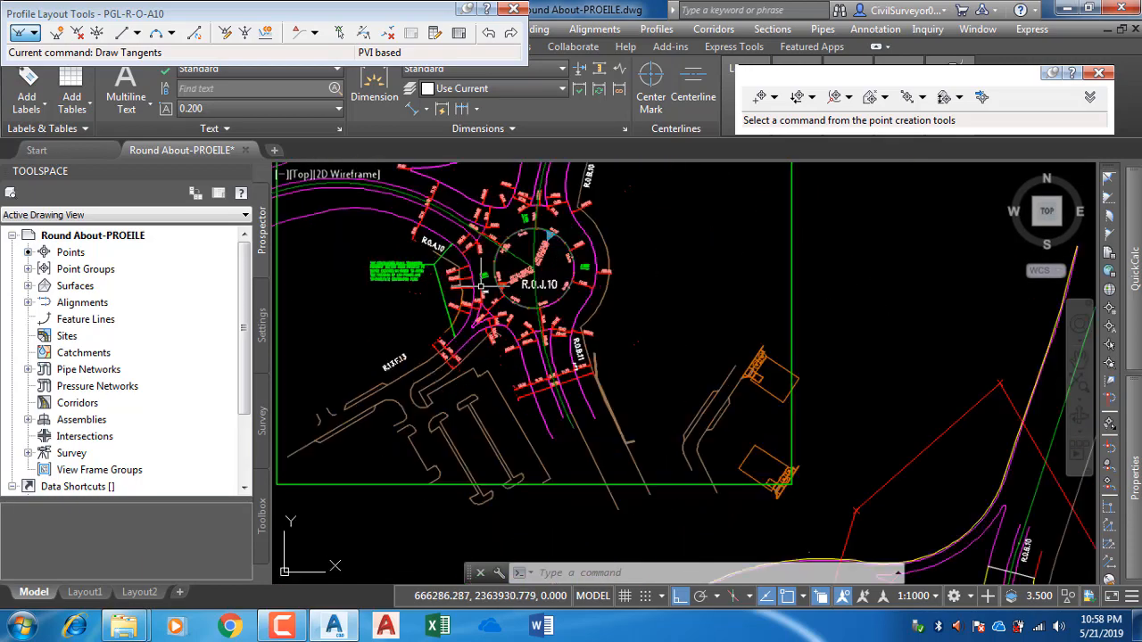
pyautogui.scroll(-2, 581, 266)
pyautogui.scroll(-4, 581, 266)
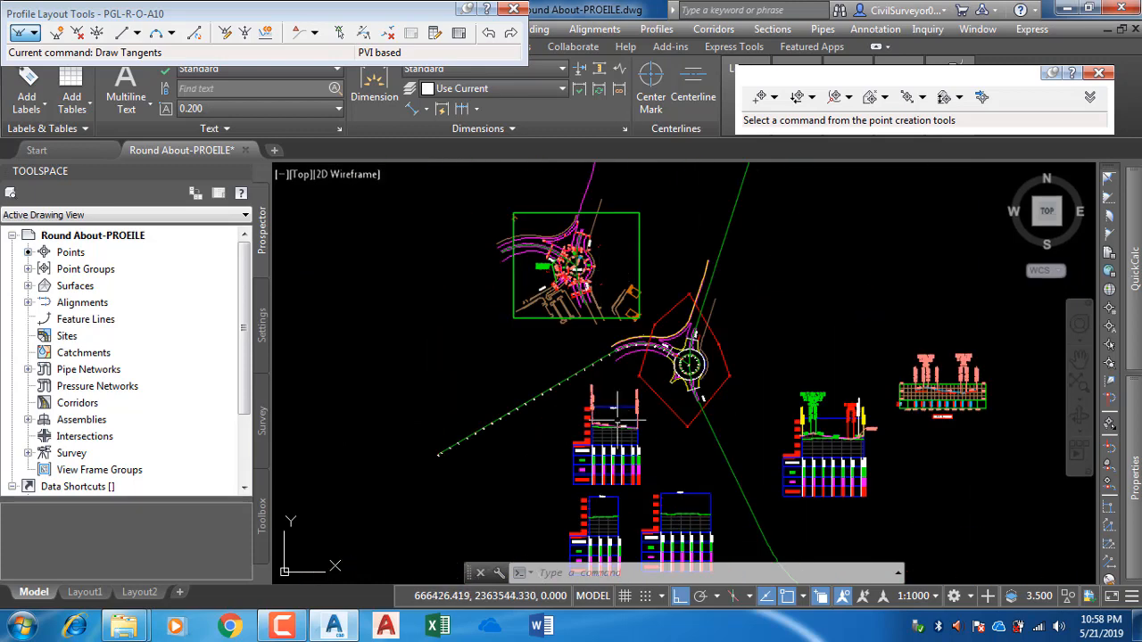
pyautogui.scroll(10, 616, 409)
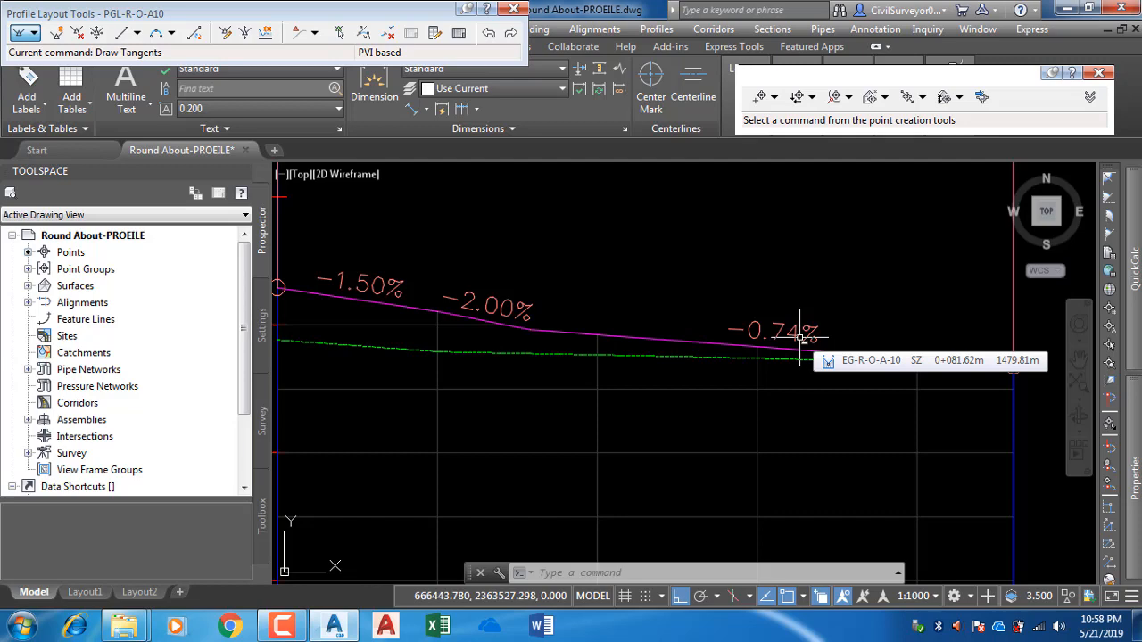
pyautogui.scroll(-4, 513, 397)
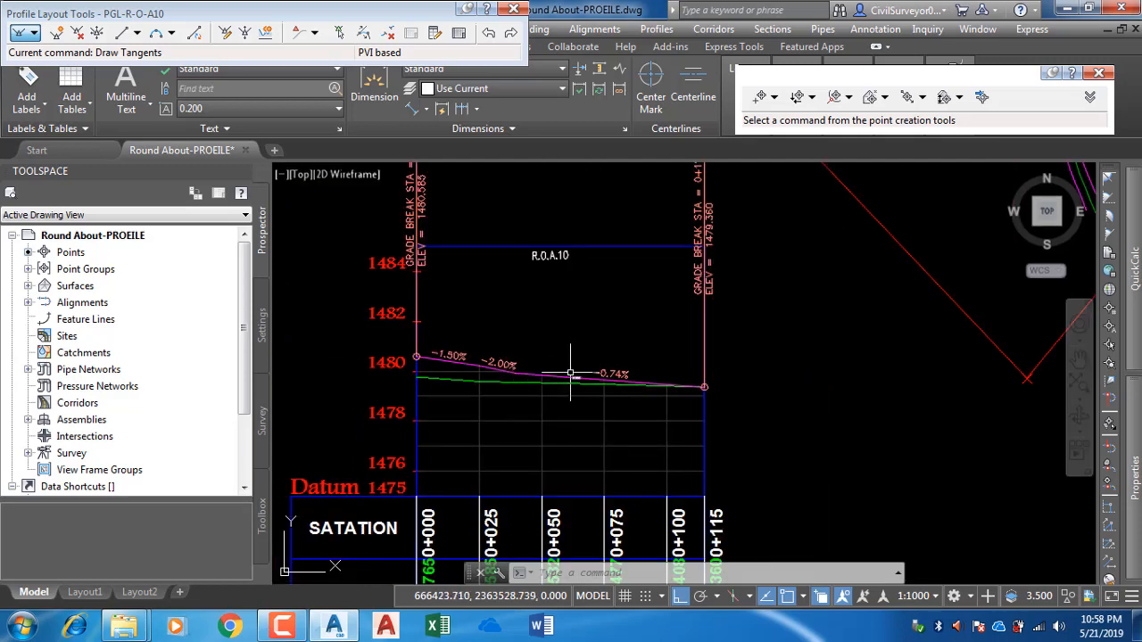
pyautogui.moveTo(570, 373); pyautogui.dragTo(629, 368, button='middle')
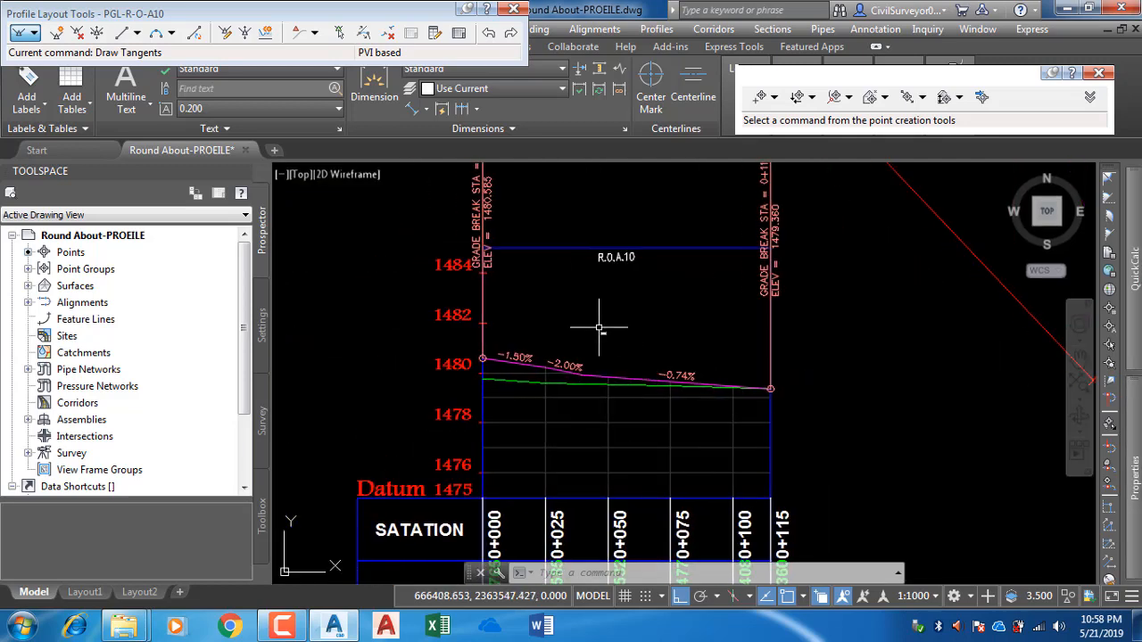
# Step: Examine where the R.O.B.10 centreline meets the roundabout circles, and locate the roundabout's profile view
pyautogui.press('Escape')
pyautogui.press('Escape')
pyautogui.scroll(-5, 523, 293)
pyautogui.scroll(2, 656, 284)
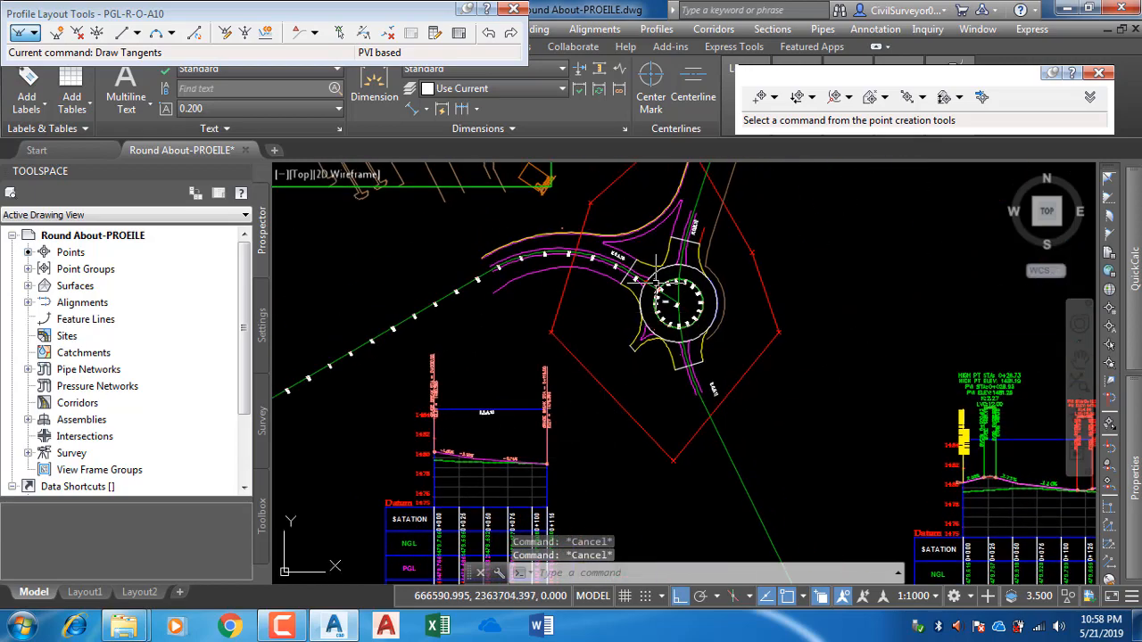
pyautogui.moveTo(656, 284); pyautogui.dragTo(612, 344, button='middle')
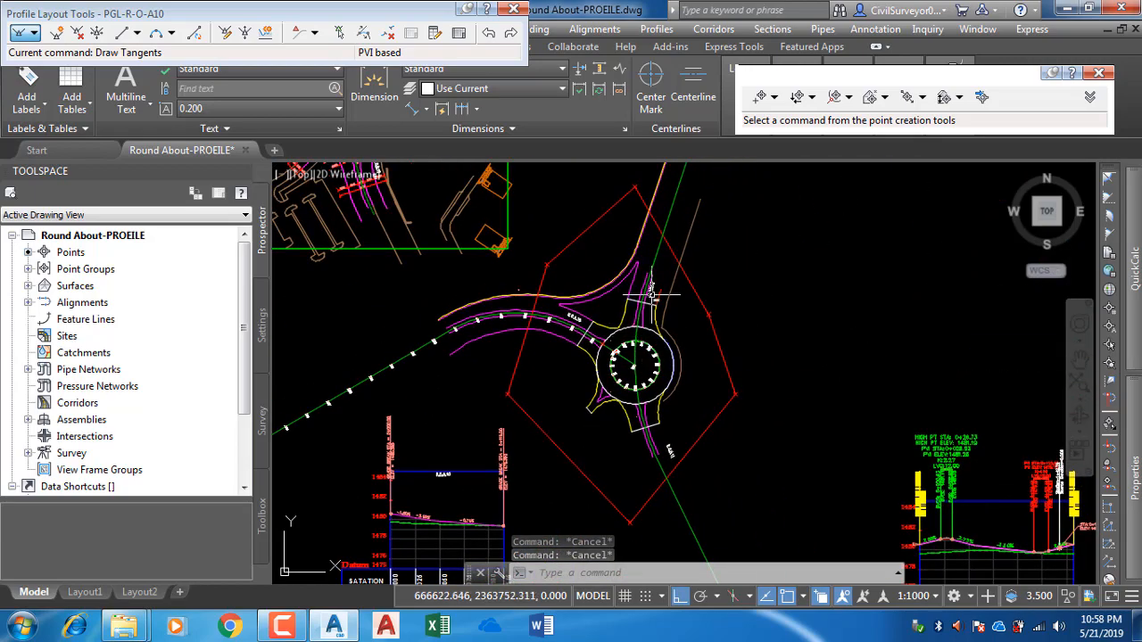
pyautogui.scroll(5, 651, 293)
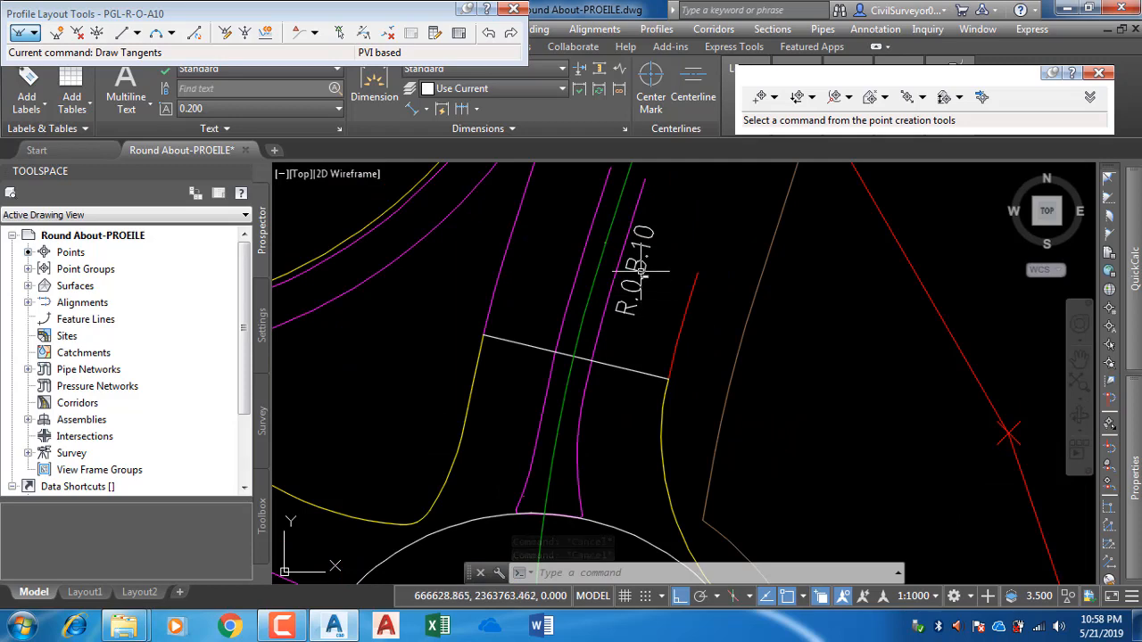
pyautogui.scroll(-4, 641, 270)
pyautogui.scroll(4, 618, 390)
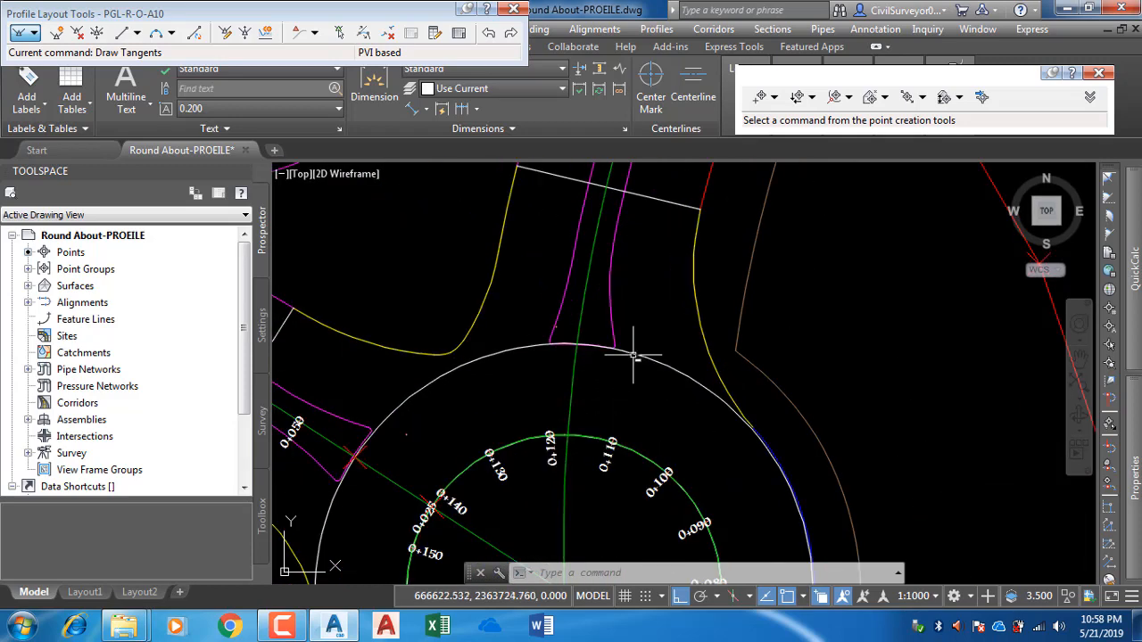
pyautogui.scroll(2, 568, 440)
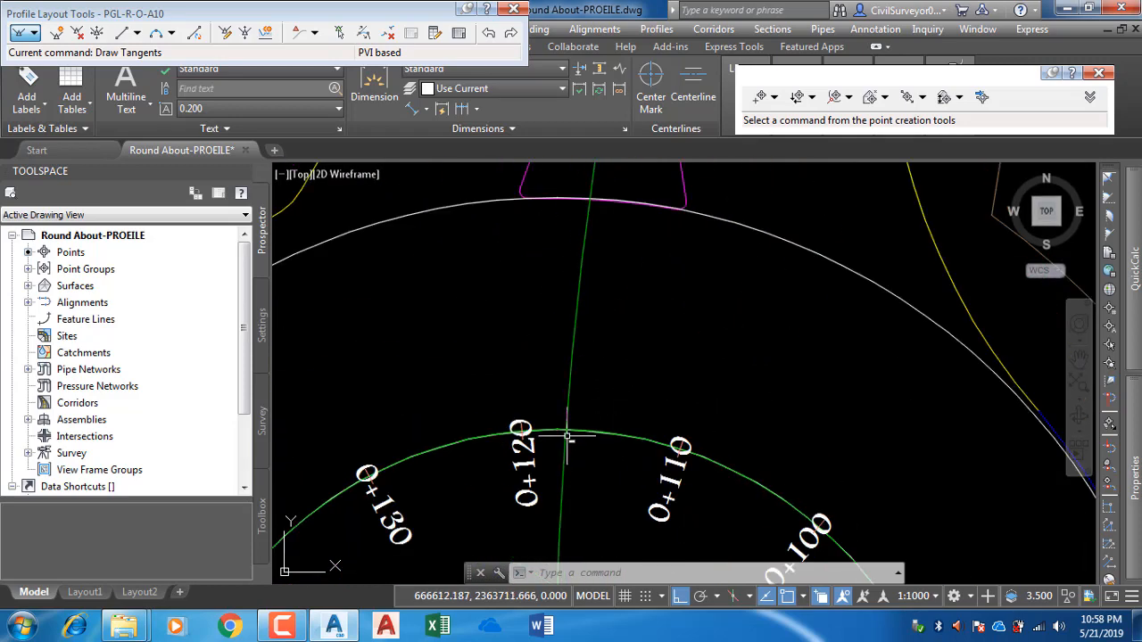
pyautogui.scroll(-2, 579, 414)
pyautogui.scroll(-4, 566, 411)
pyautogui.moveTo(570, 419); pyautogui.dragTo(435, 376, button='middle')
pyautogui.scroll(-6, 447, 372)
pyautogui.scroll(-3, 449, 375)
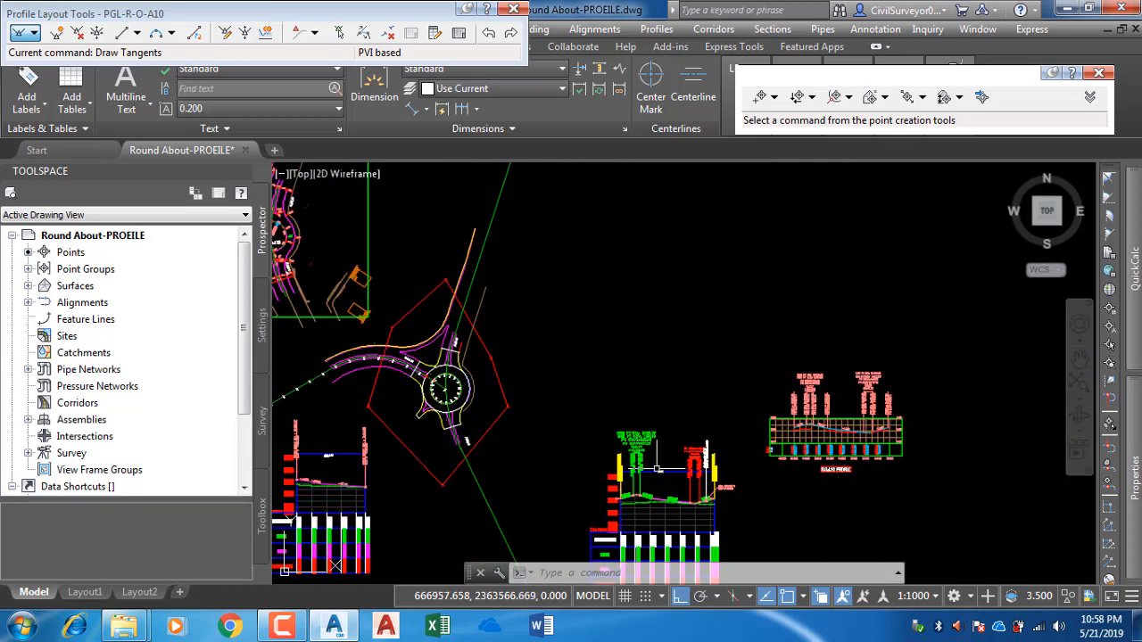
pyautogui.moveTo(660, 495); pyautogui.dragTo(651, 366, button='middle')
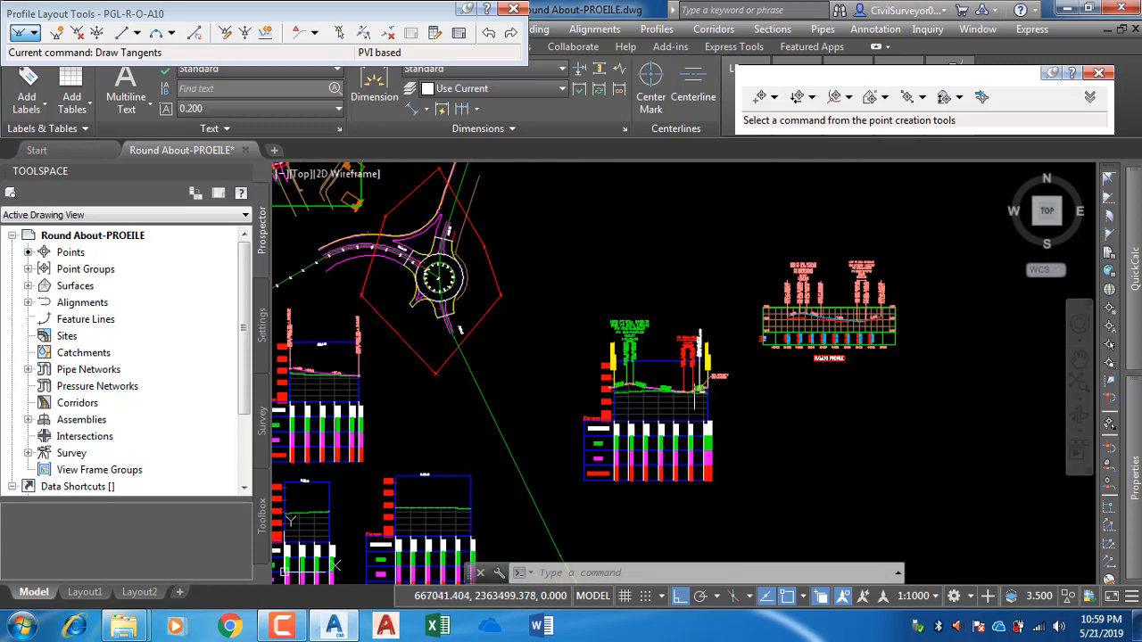
# Step: Create a manual point described INTE where the R.O.B.10 centreline crosses the inner circular alignment, accepting the default elevation
pyautogui.scroll(5, 397, 254)
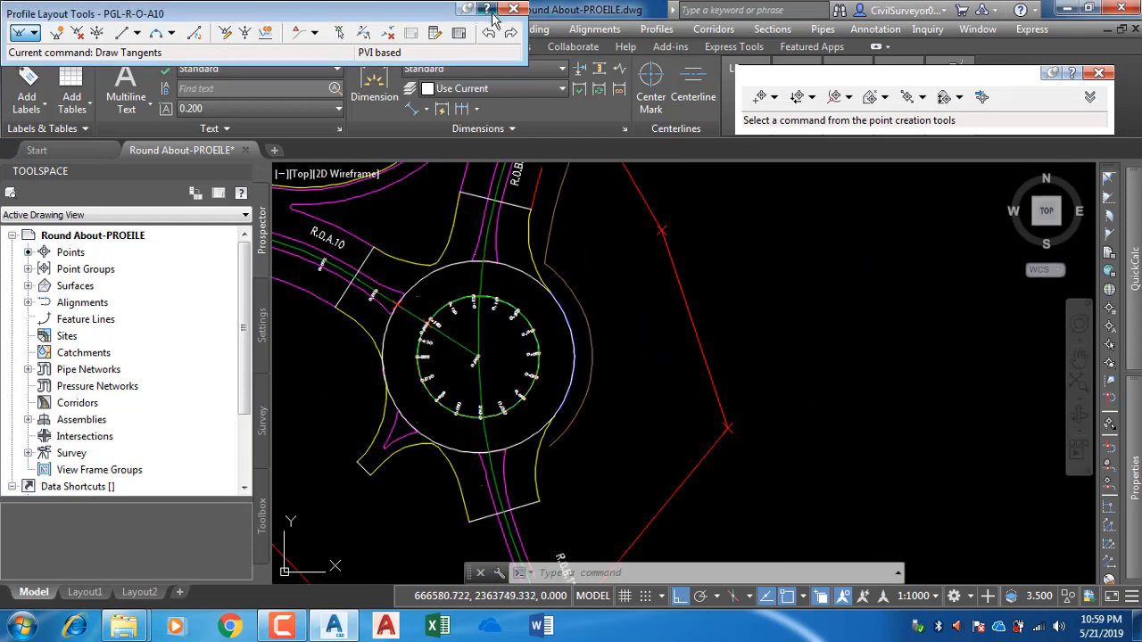
pyautogui.click(777, 98)
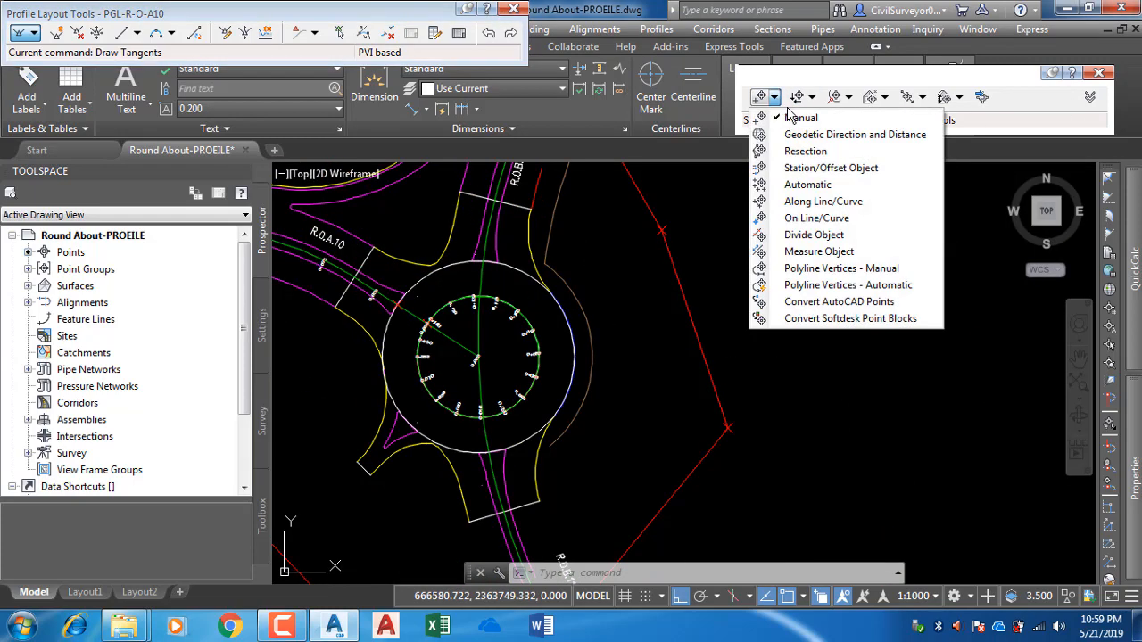
pyautogui.click(785, 117)
pyautogui.scroll(6, 472, 303)
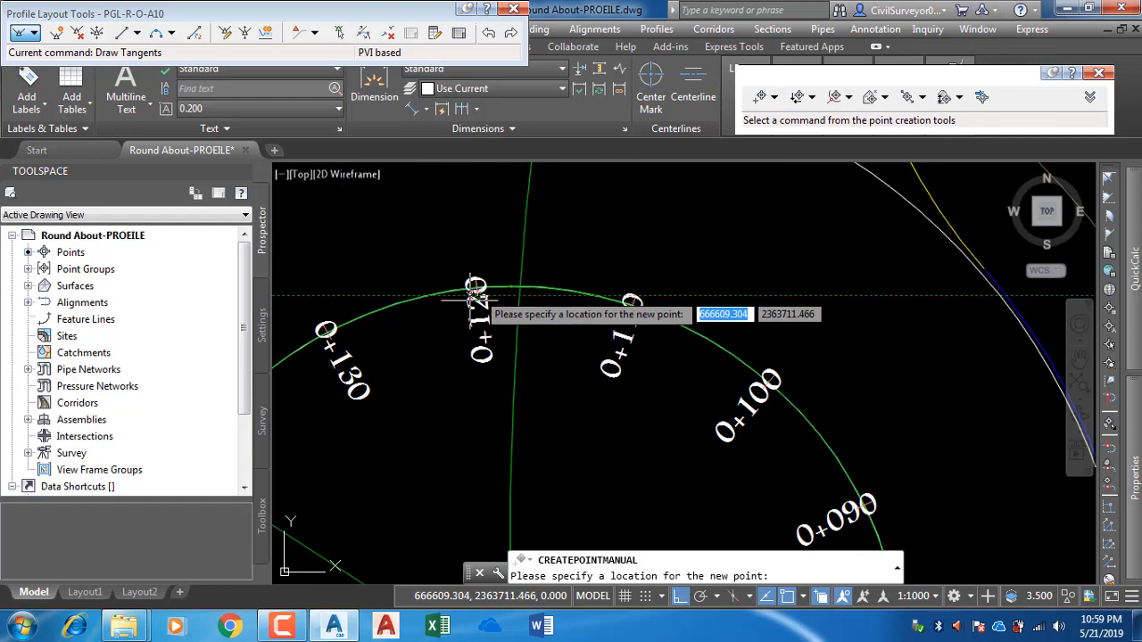
pyautogui.click(546, 283)
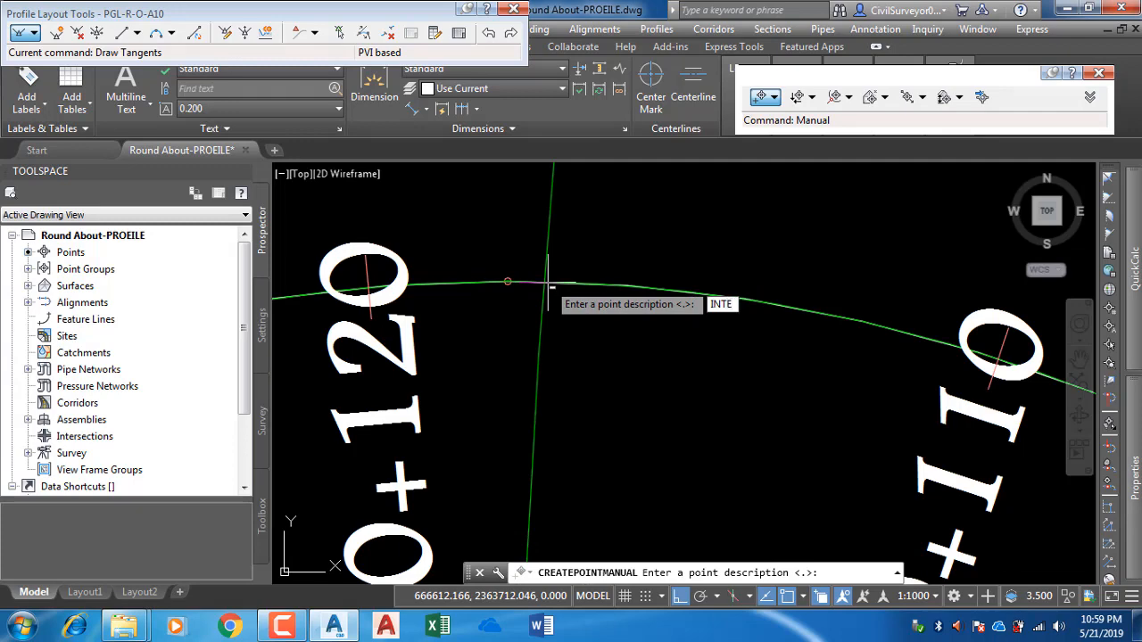
pyautogui.write('INTE')
pyautogui.press('Return')
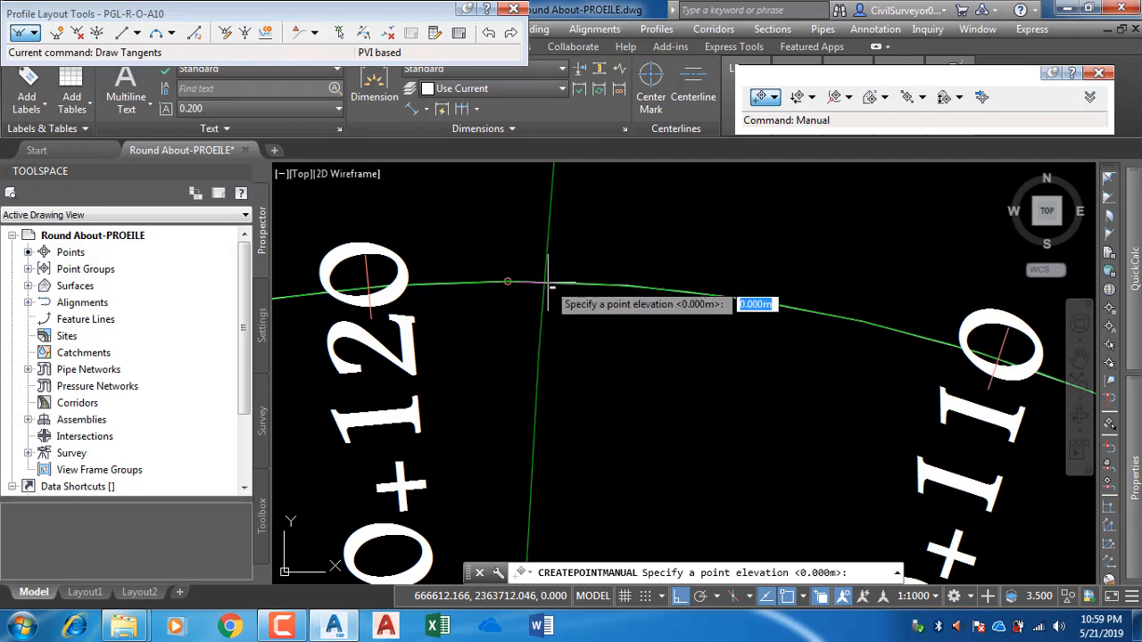
pyautogui.press('Return')
pyautogui.scroll(-5, 609, 228)
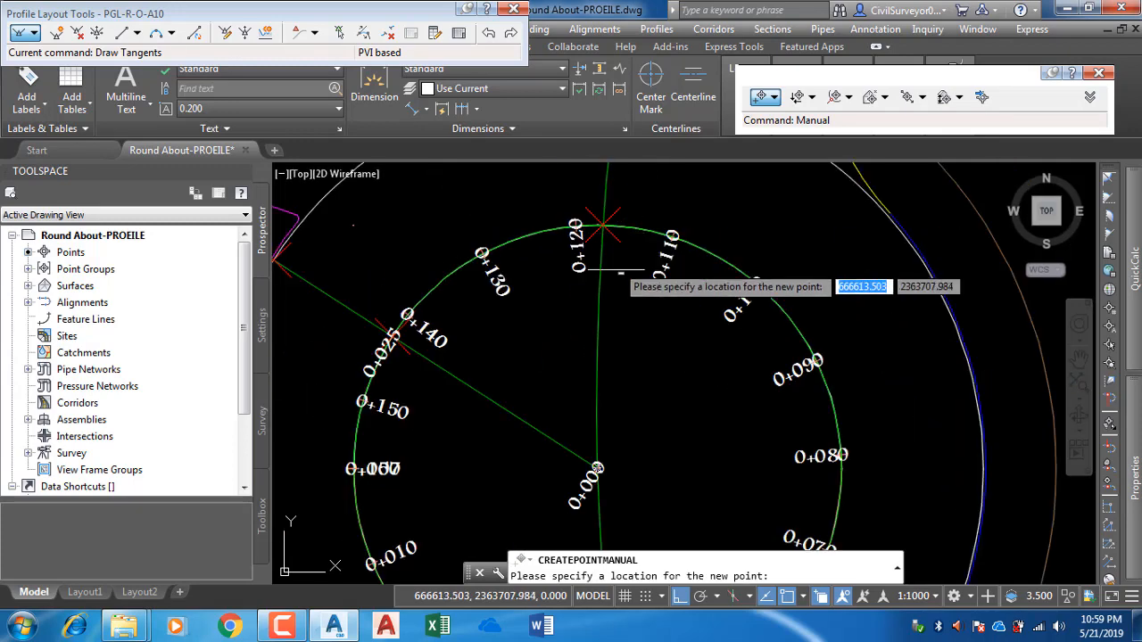
# Step: Create a second INTE point where the R.O.B.10 centreline crosses the magenta line just inside the outer circle, with the default description and elevation
pyautogui.scroll(5, 605, 202)
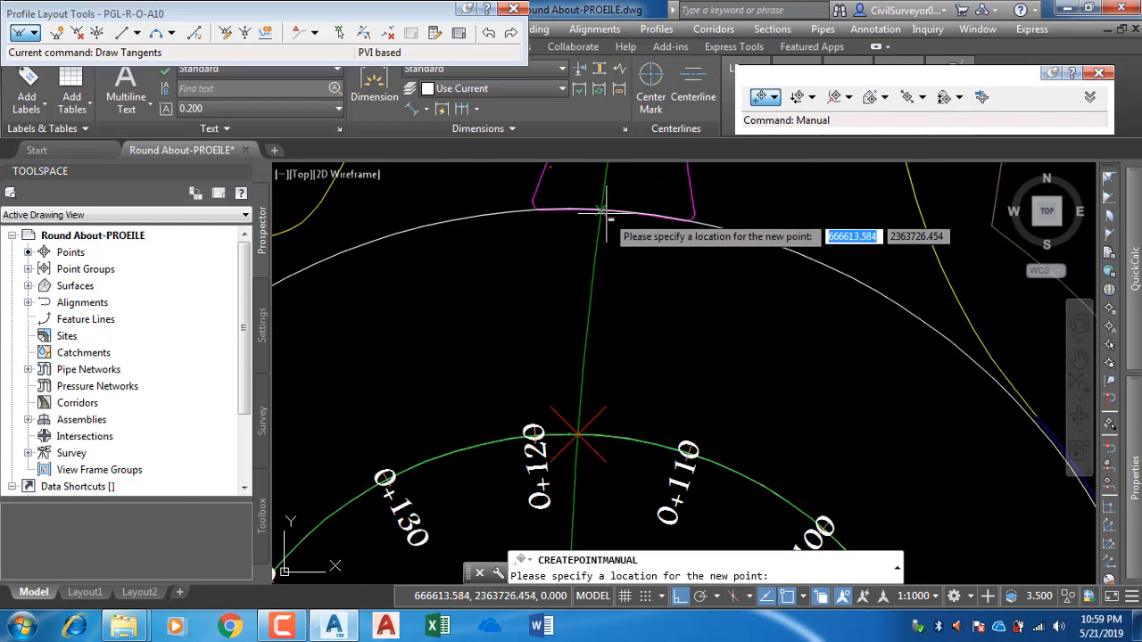
pyautogui.moveTo(604, 199); pyautogui.dragTo(632, 313, button='middle')
pyautogui.scroll(5, 600, 331)
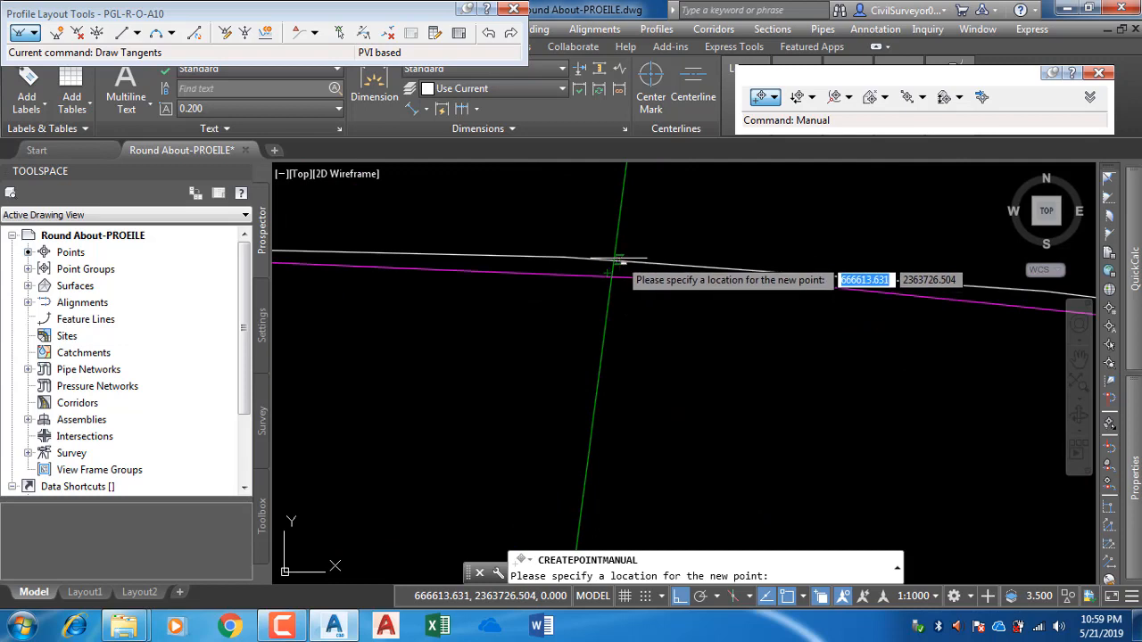
pyautogui.scroll(2, 624, 260)
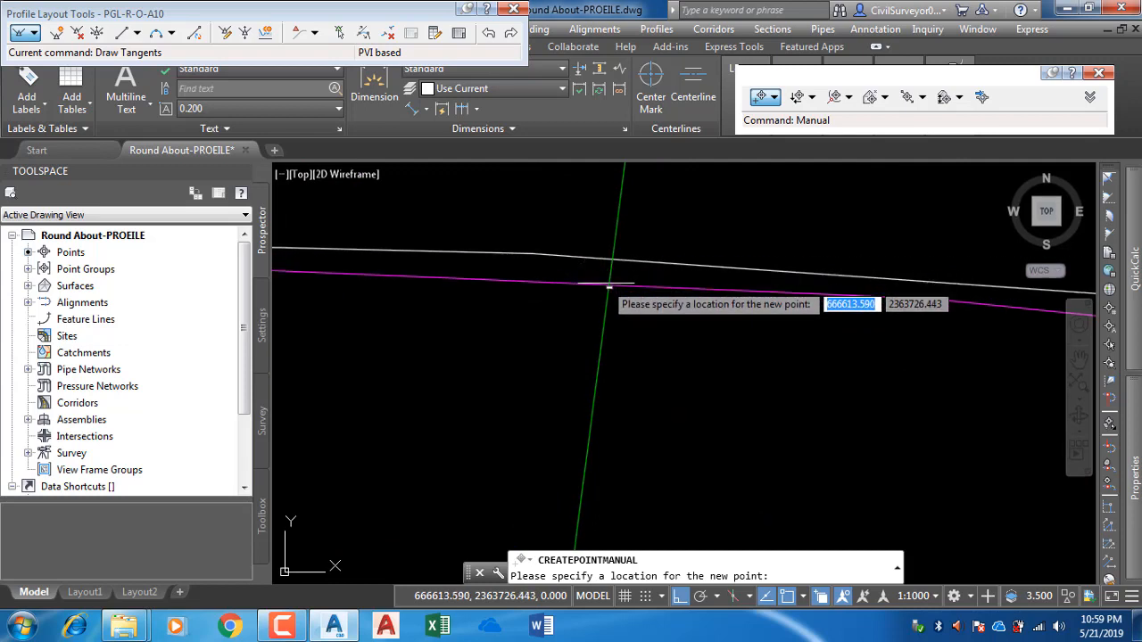
pyautogui.scroll(-2, 629, 292)
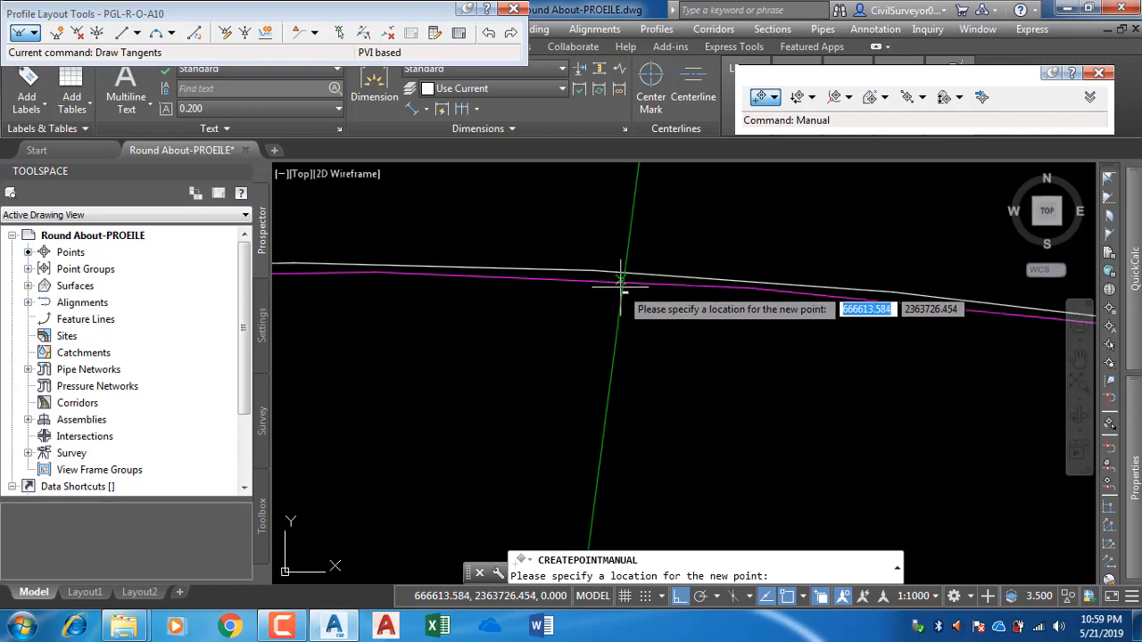
pyautogui.click(622, 285)
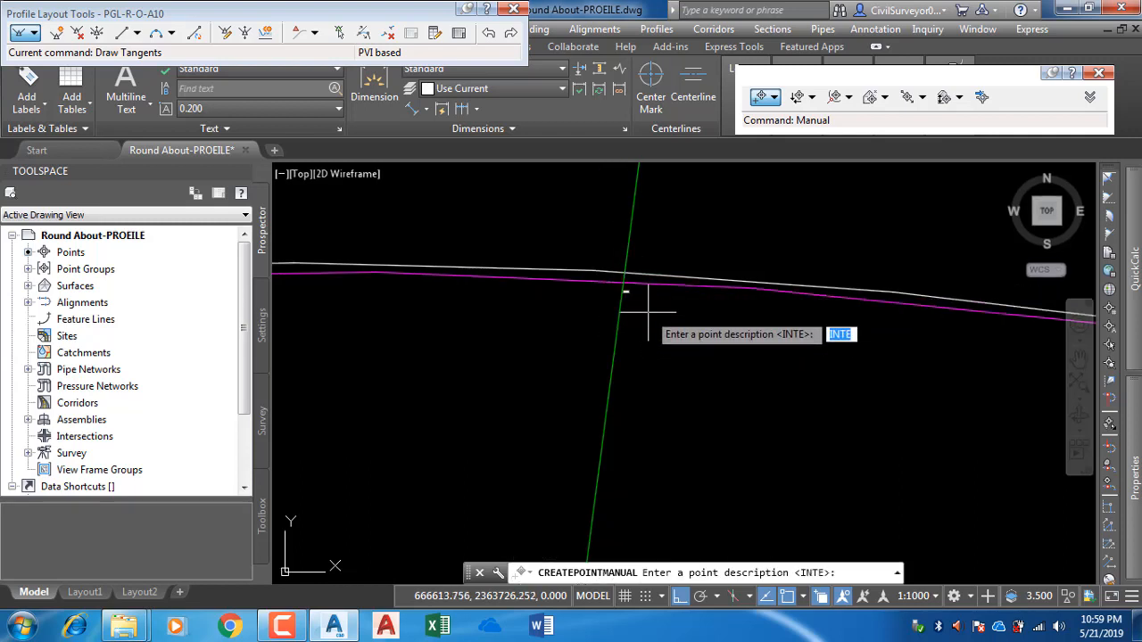
pyautogui.press('Return')
pyautogui.press('Return')
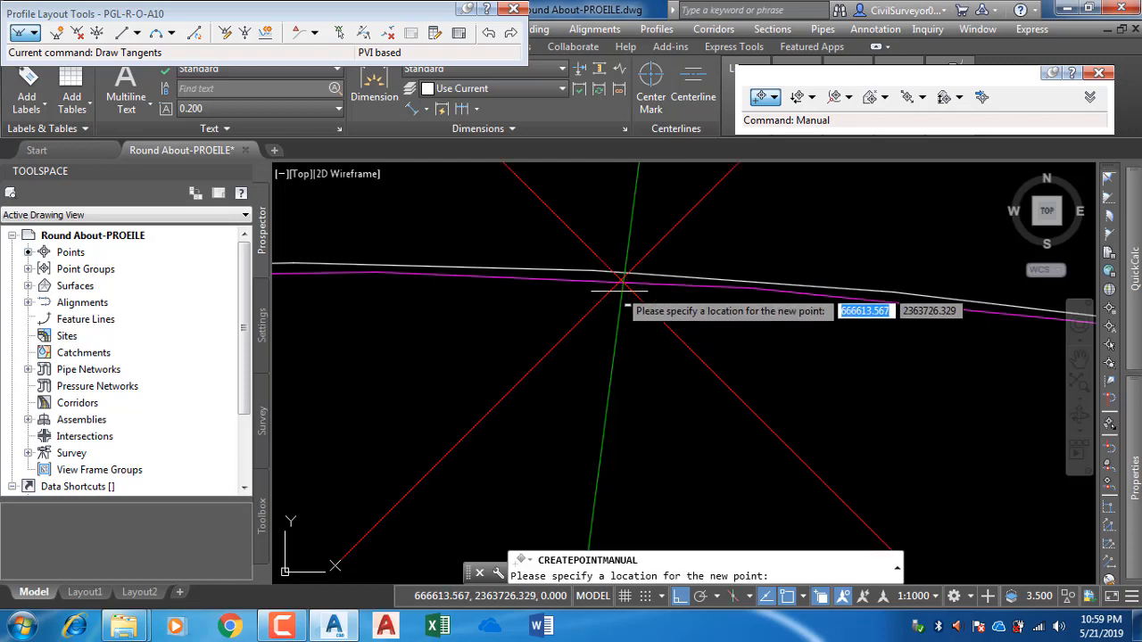
pyautogui.scroll(3, 635, 299)
pyautogui.press('Escape')
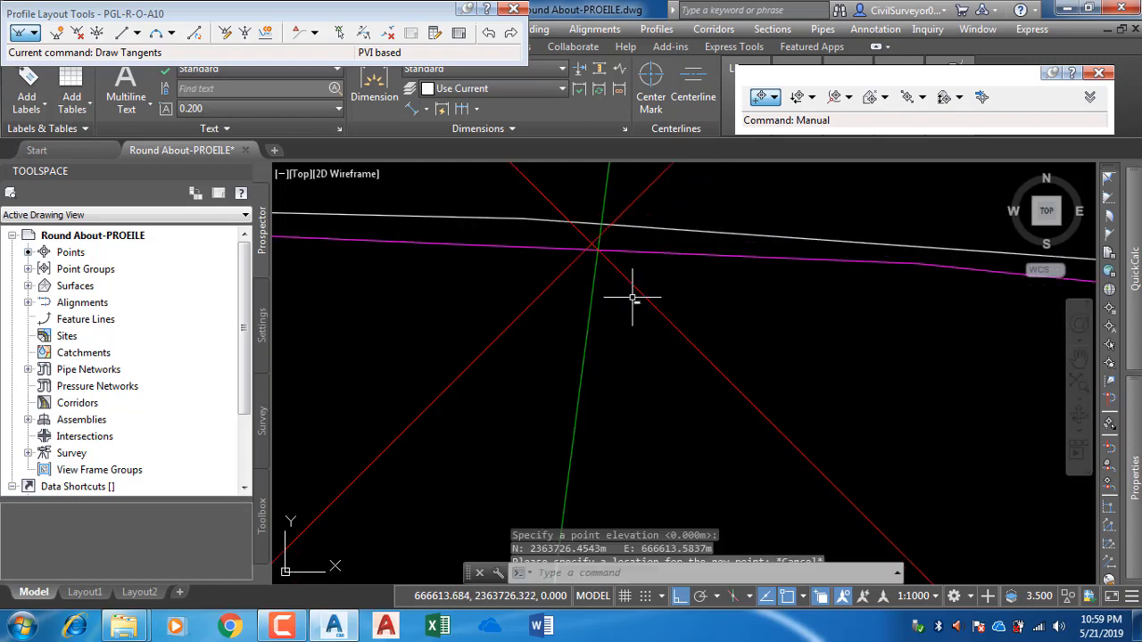
# Step: Select the INTE point where the R.O.B.10 centreline crosses the inner circle for projection onto the roundabout's profile view
pyautogui.scroll(-5, 664, 242)
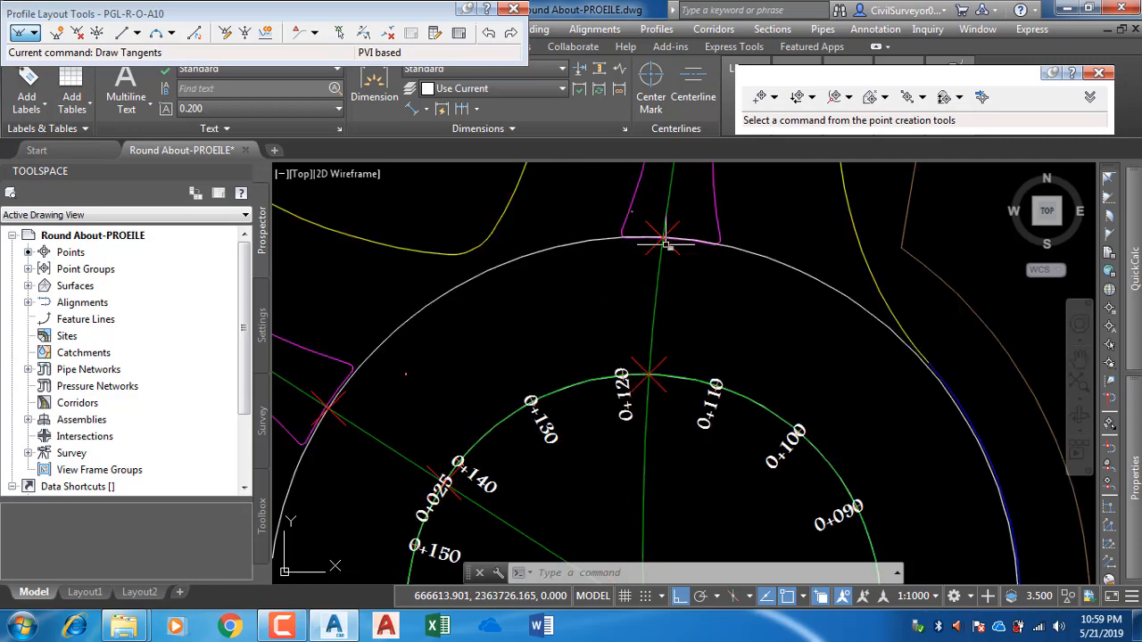
pyautogui.moveTo(746, 348); pyautogui.dragTo(689, 261, button='middle')
pyautogui.moveTo(652, 340); pyautogui.dragTo(704, 401, button='middle')
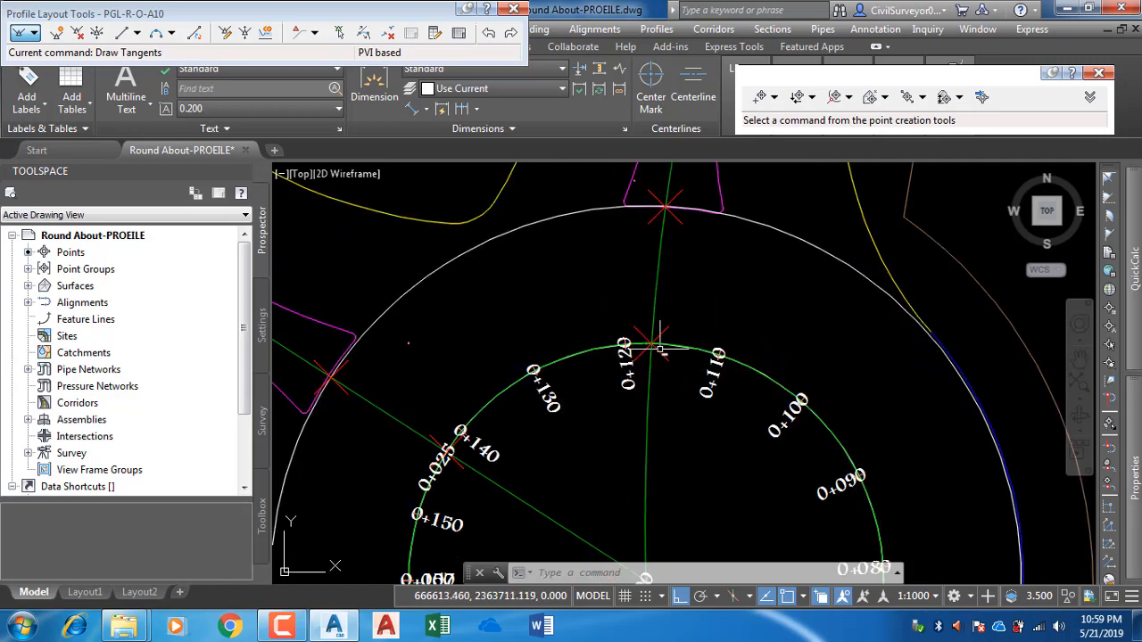
pyautogui.scroll(-7, 652, 340)
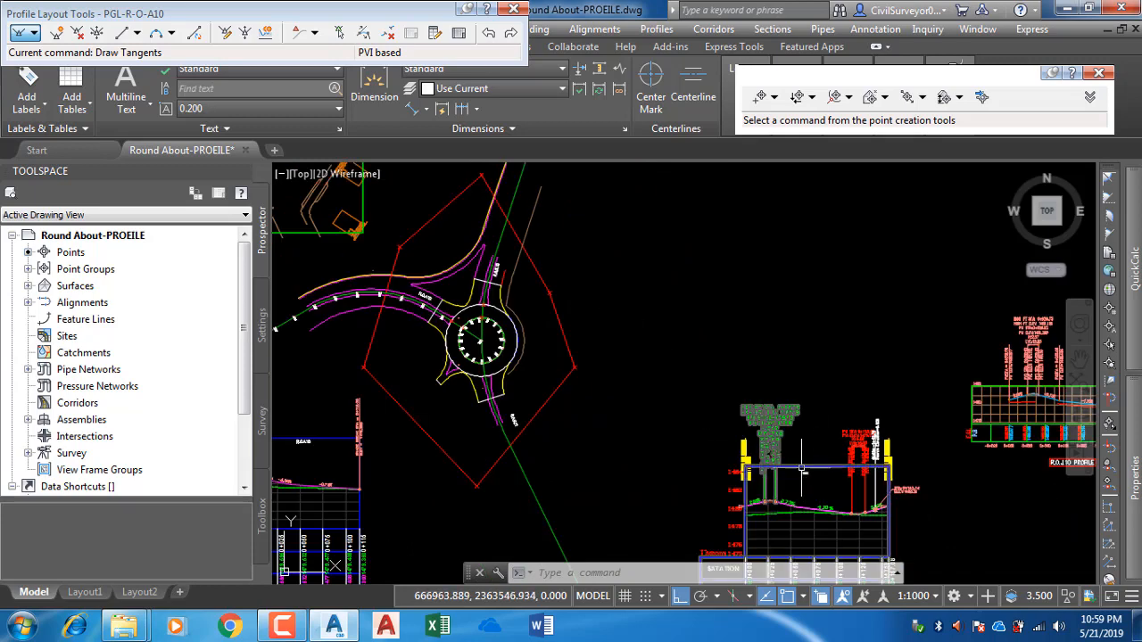
pyautogui.moveTo(803, 461); pyautogui.dragTo(700, 366, button='middle')
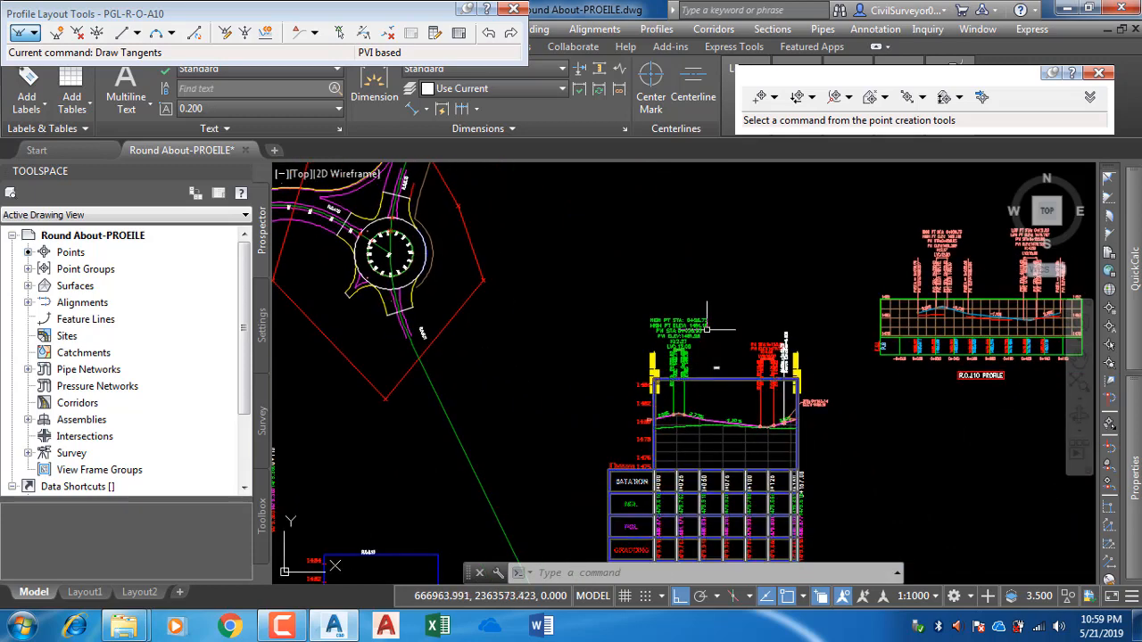
pyautogui.click(728, 382)
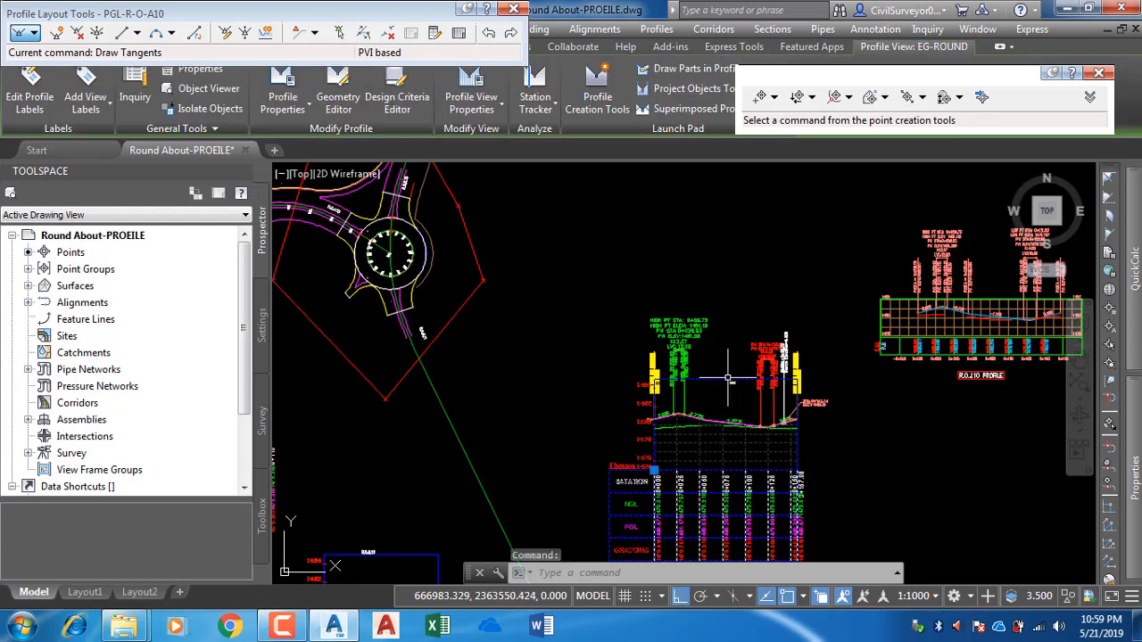
pyautogui.moveTo(952, 75); pyautogui.dragTo(1023, 200)
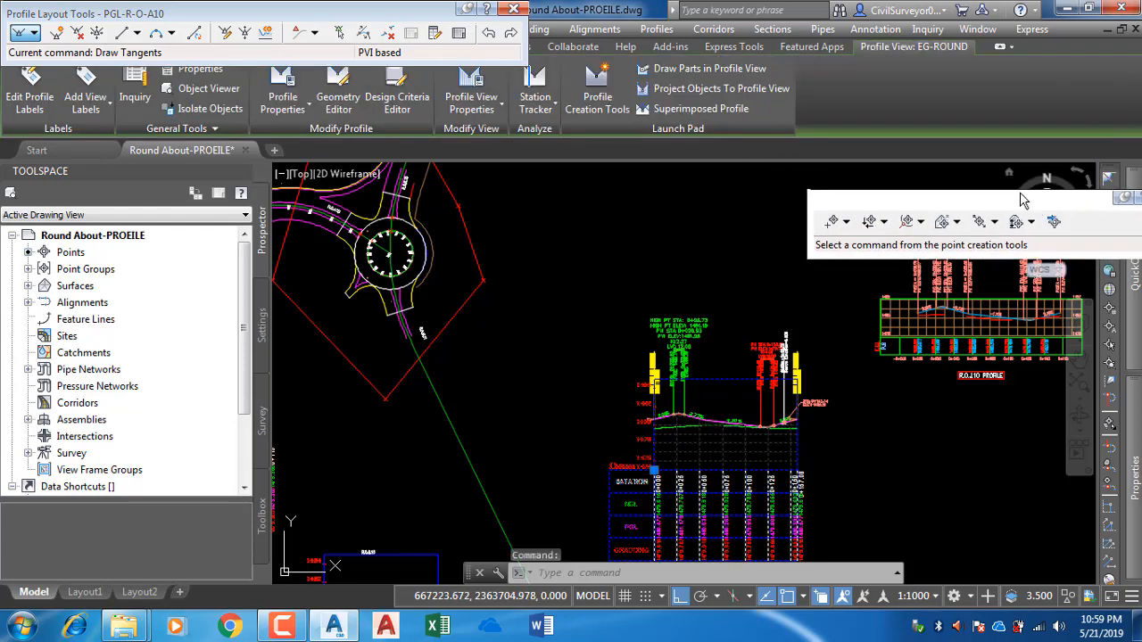
pyautogui.click(720, 90)
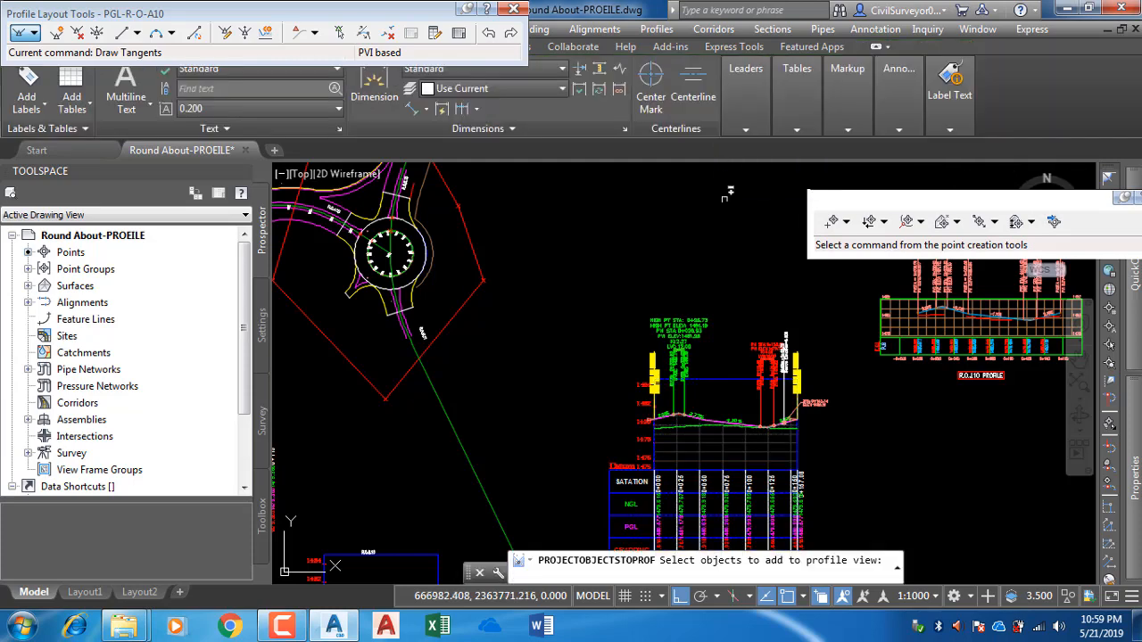
pyautogui.scroll(5, 380, 219)
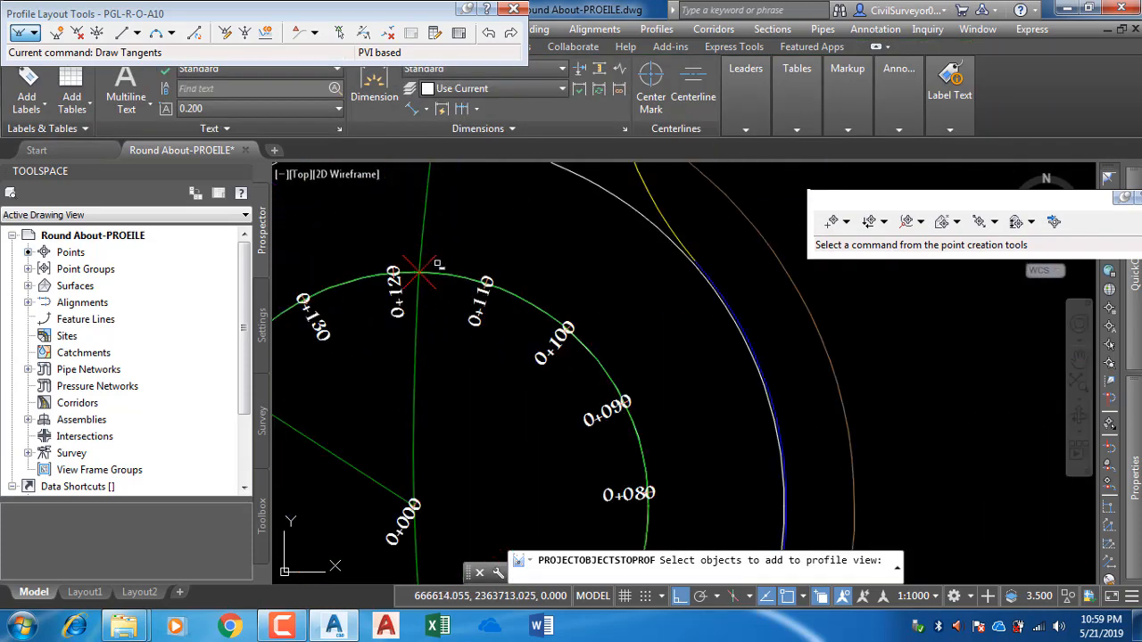
pyautogui.click(419, 273)
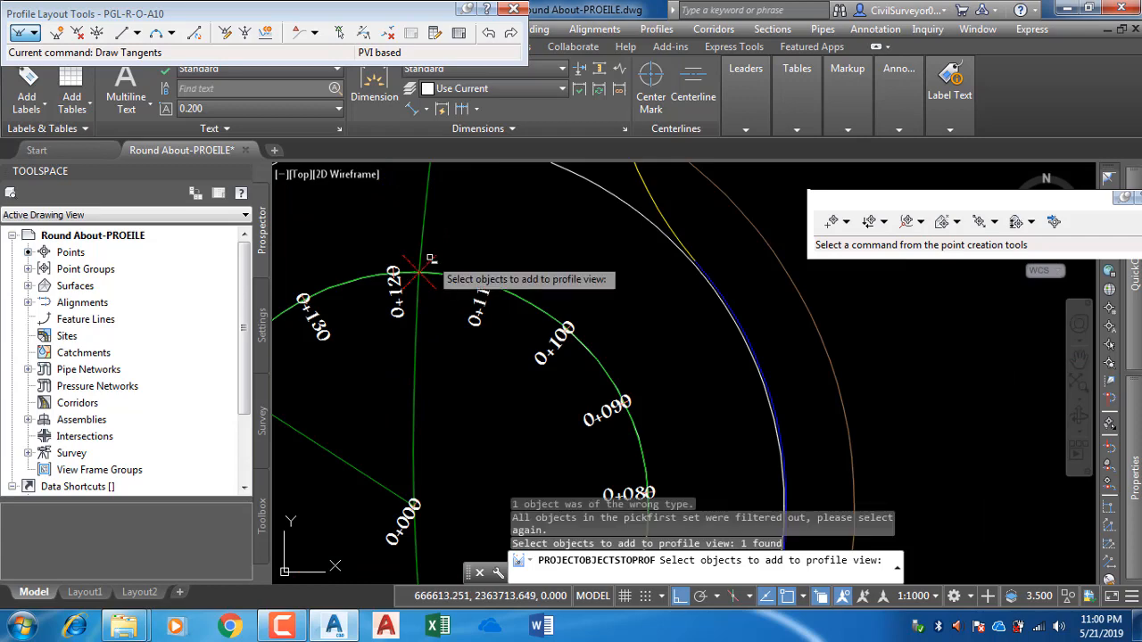
pyautogui.press('Return')
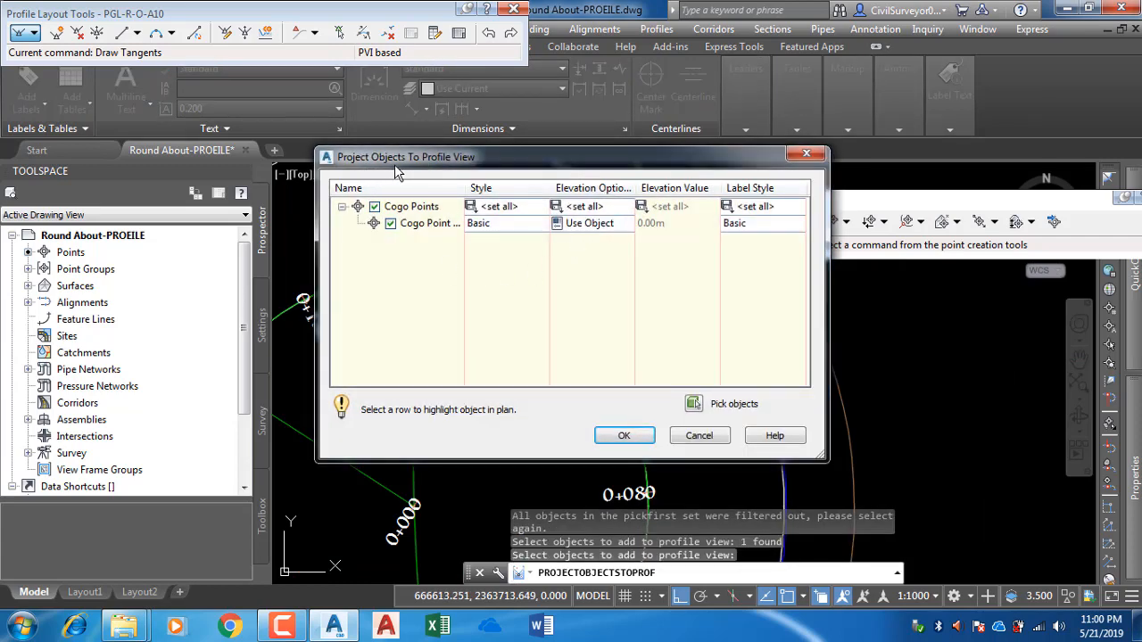
# Step: Set the point's elevation option to the PGL-ROUND ABOUT profile and complete the projection
pyautogui.click(602, 225)
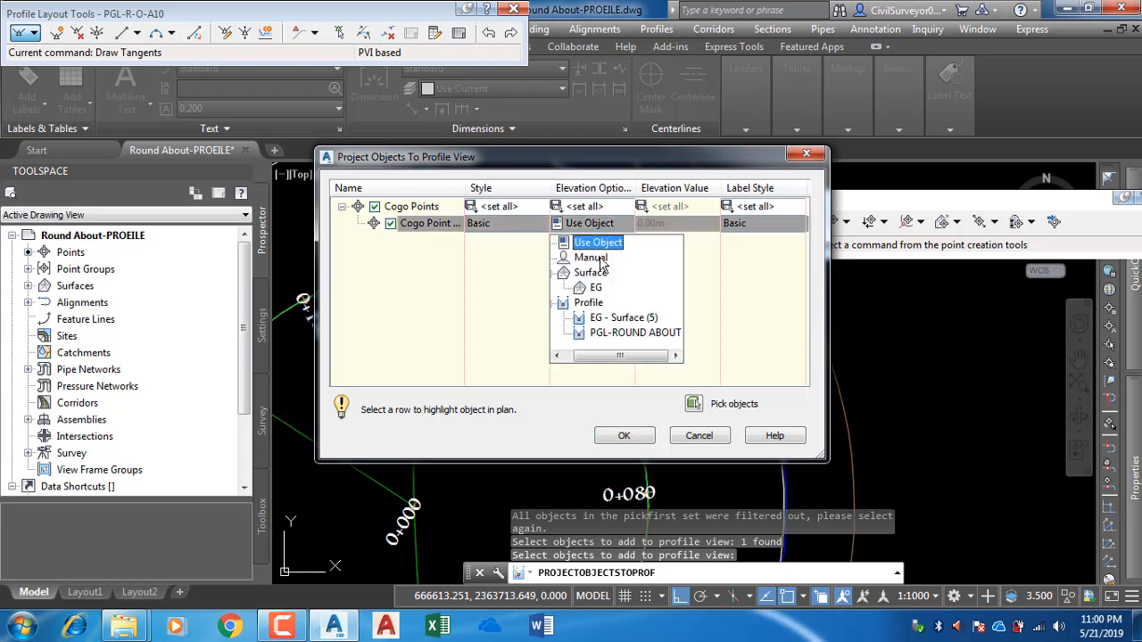
pyautogui.click(628, 332)
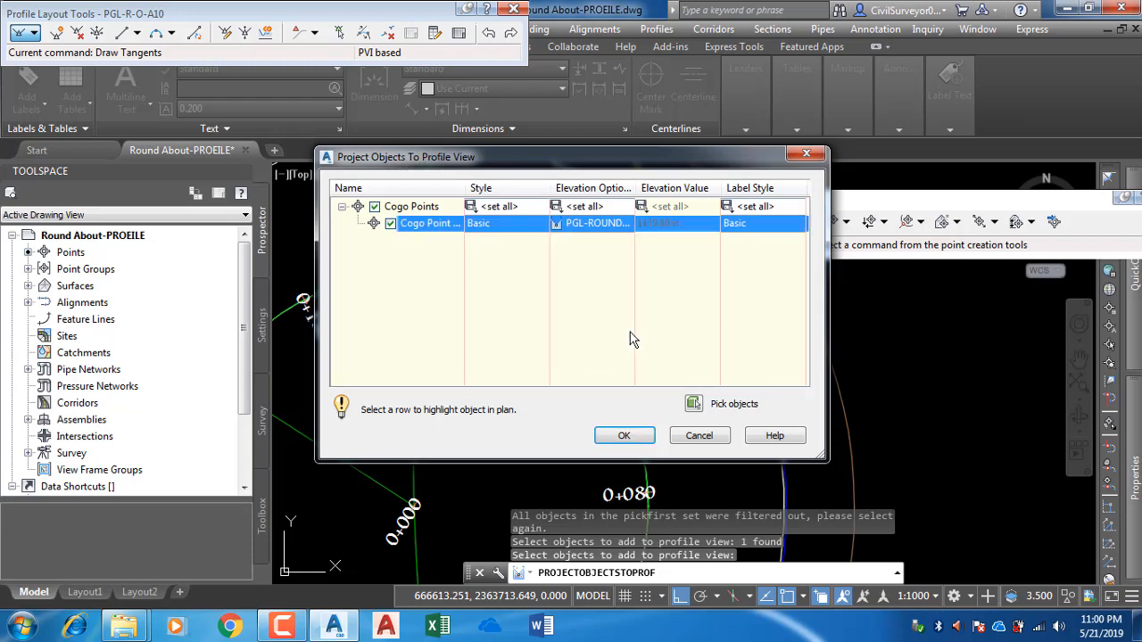
pyautogui.click(624, 435)
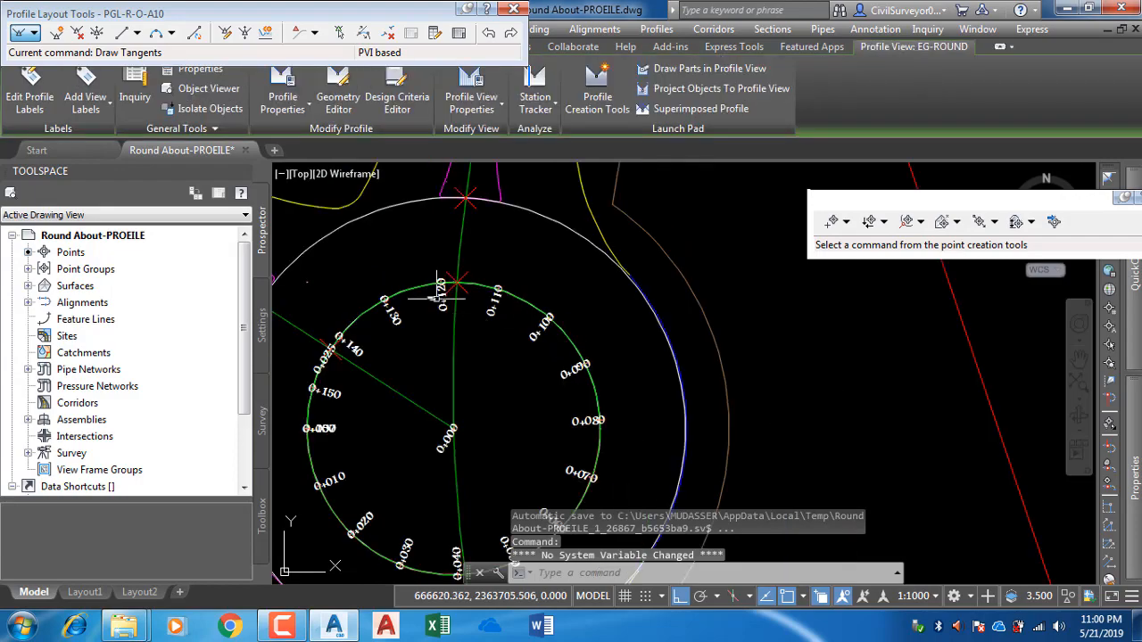
# Step: Examine the projected R.O.B.10 point on the design profile near the sag curve, along with its label
pyautogui.scroll(-4, 460, 274)
pyautogui.scroll(-2, 716, 369)
pyautogui.moveTo(748, 378); pyautogui.dragTo(541, 286, button='middle')
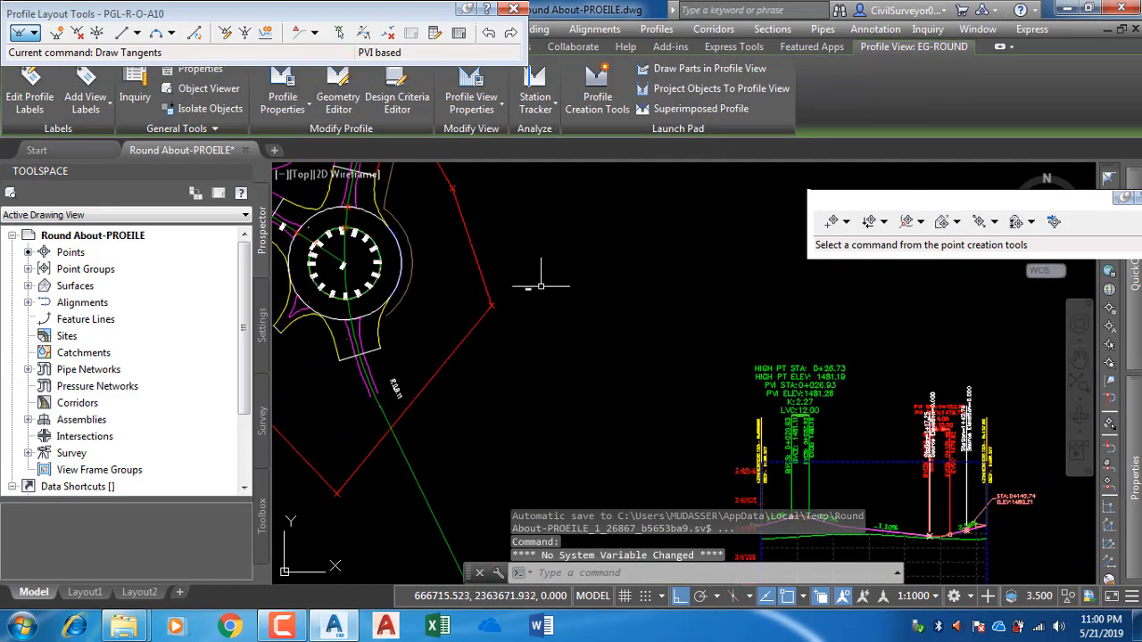
pyautogui.scroll(3, 742, 327)
pyautogui.scroll(3, 740, 383)
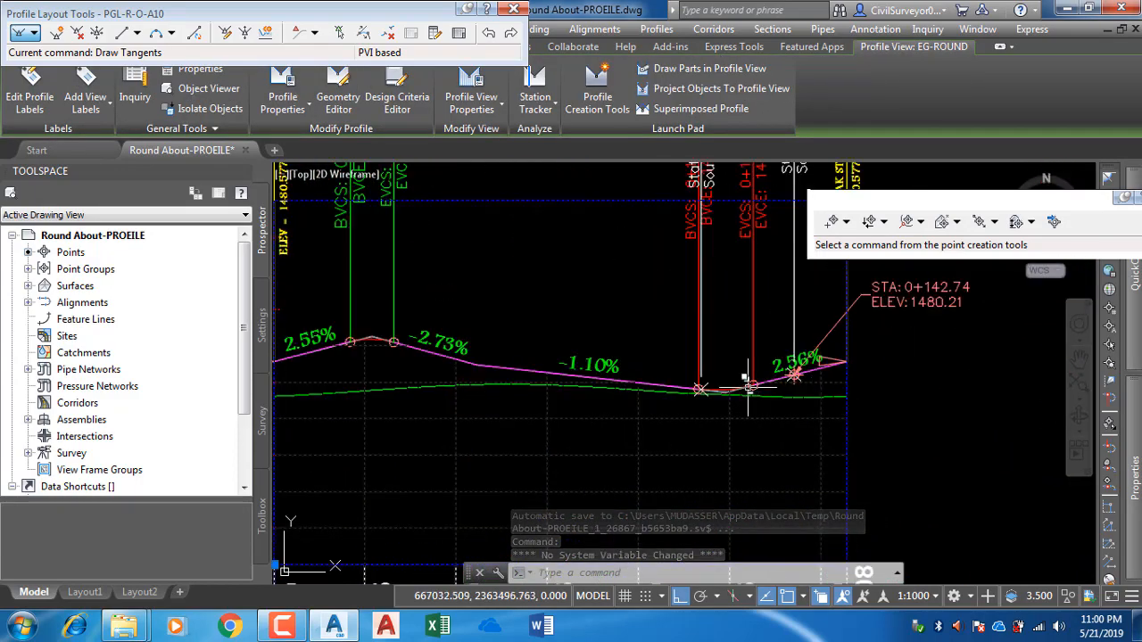
pyautogui.scroll(2, 705, 392)
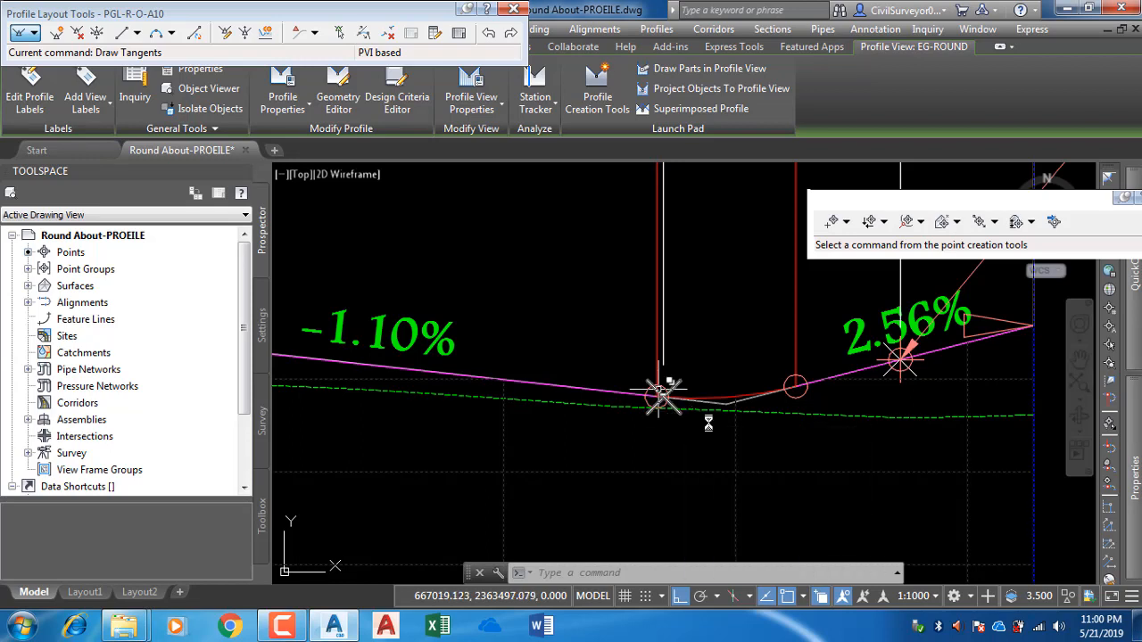
pyautogui.moveTo(660, 393); pyautogui.dragTo(717, 437, button='middle')
pyautogui.scroll(-5, 723, 436)
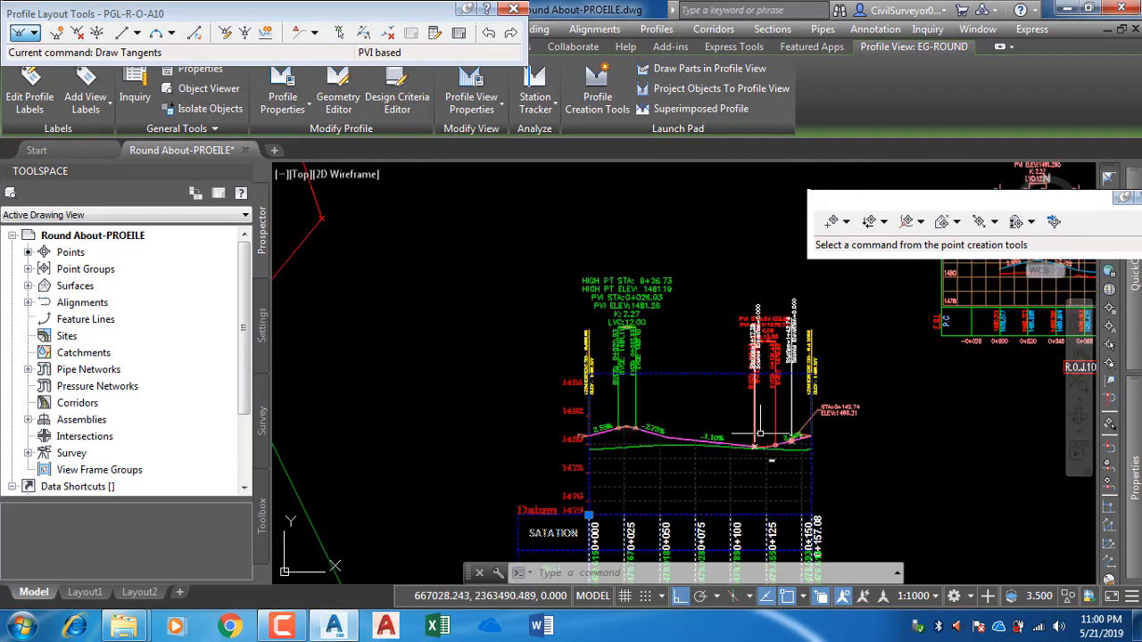
pyautogui.scroll(3, 776, 430)
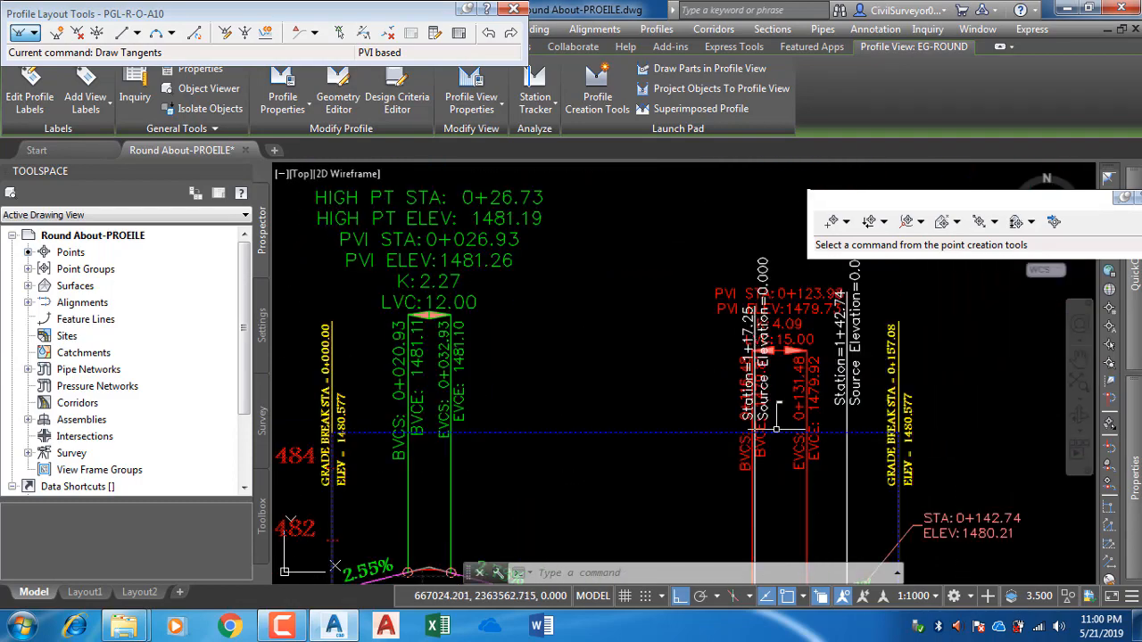
pyautogui.click(757, 493)
pyautogui.scroll(2, 779, 500)
pyautogui.moveTo(779, 501); pyautogui.dragTo(732, 309, button='middle')
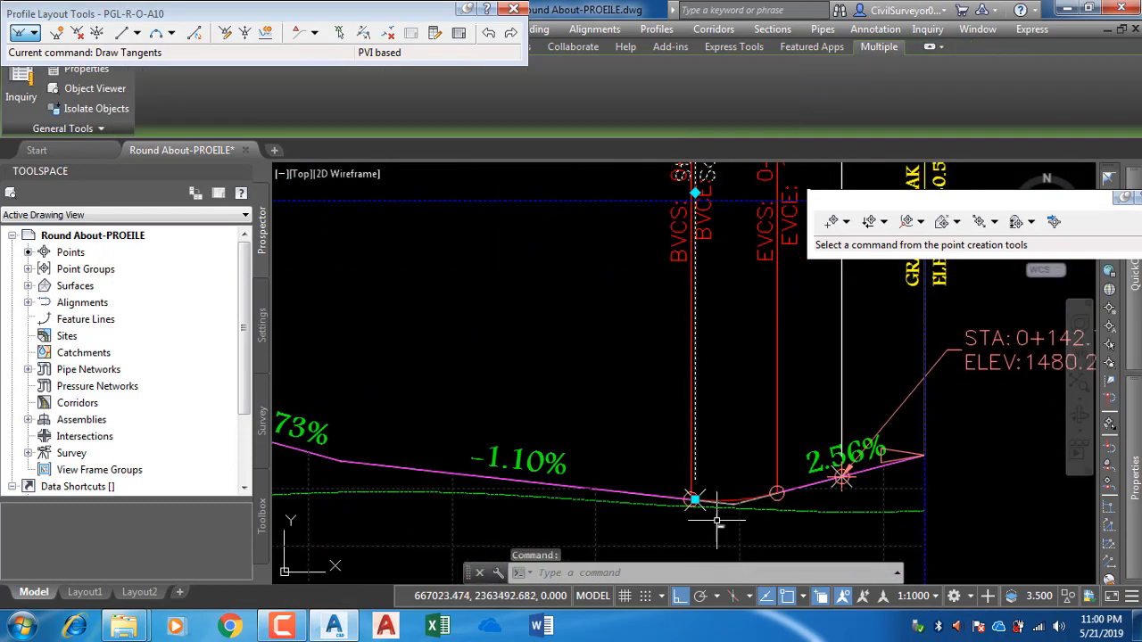
pyautogui.click(695, 500)
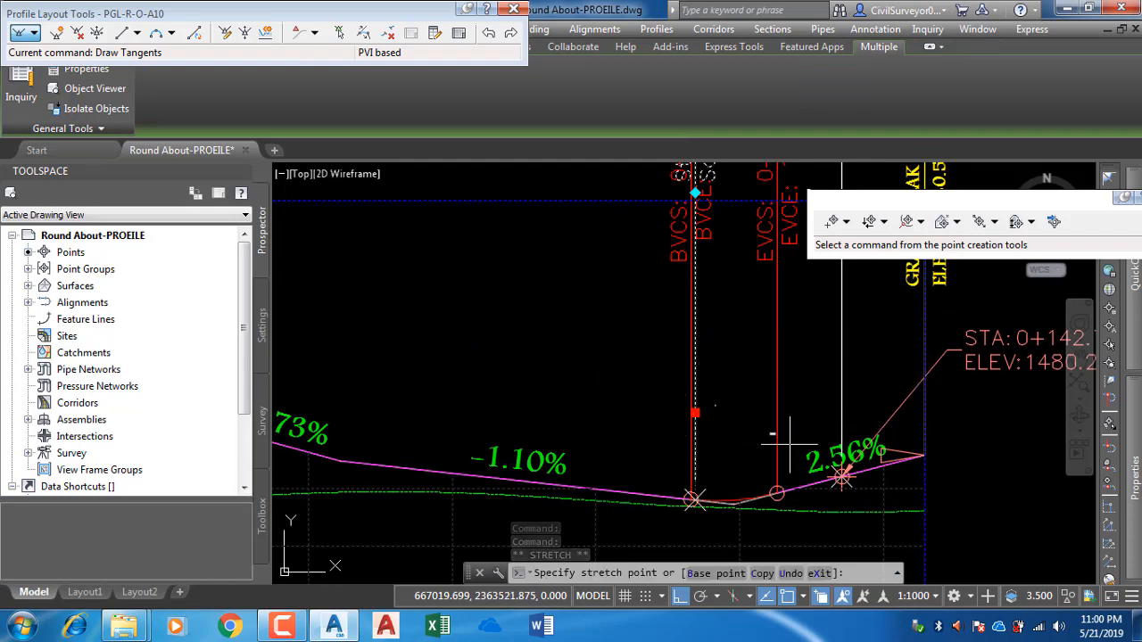
pyautogui.moveTo(925, 501); pyautogui.dragTo(589, 355, button='middle')
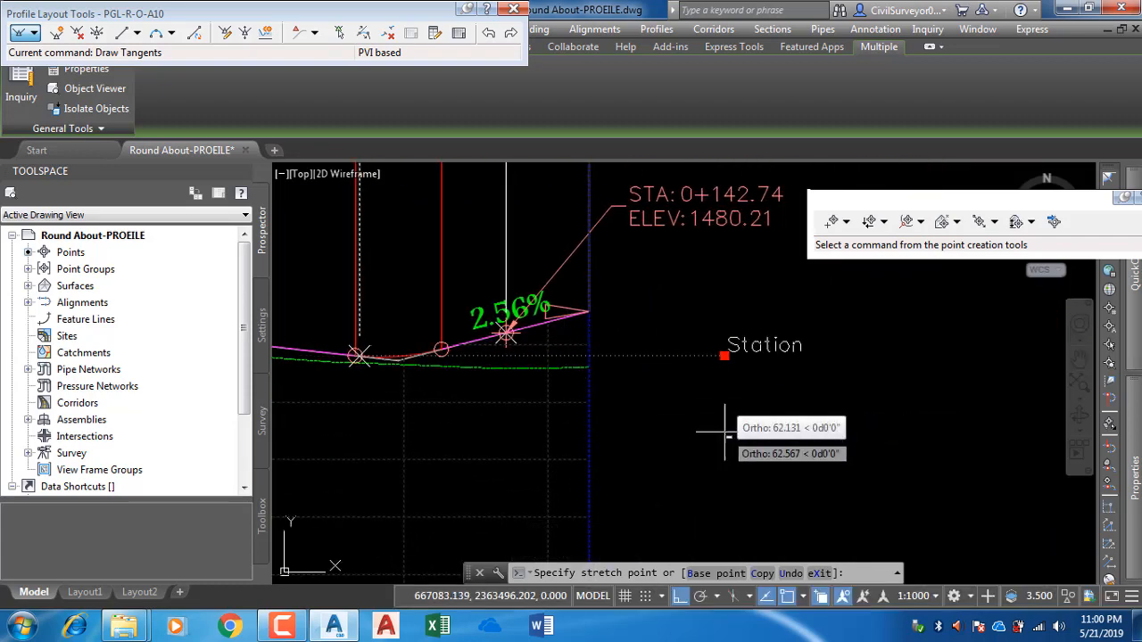
pyautogui.press('Escape')
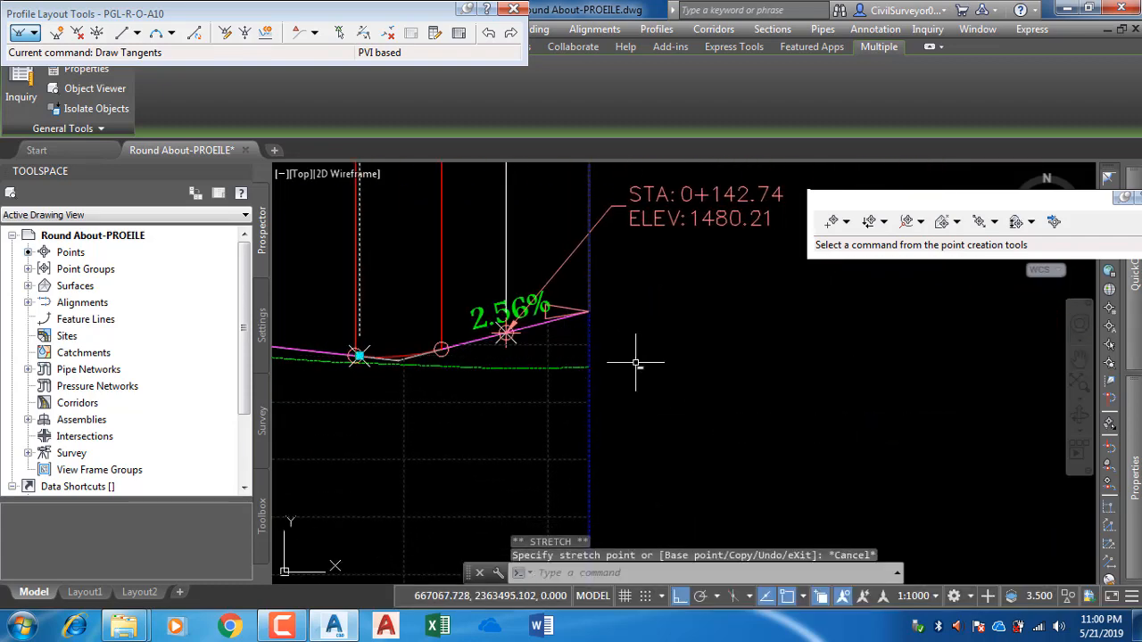
pyautogui.moveTo(473, 357); pyautogui.dragTo(940, 443, button='middle')
pyautogui.press('Escape')
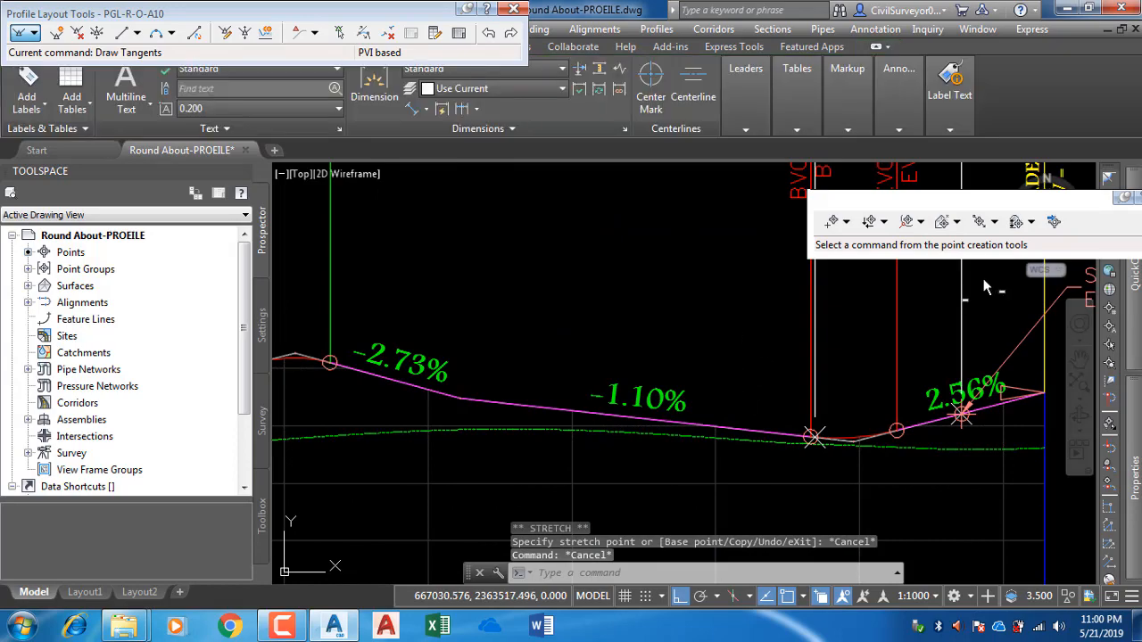
# Step: Examine the low point annotation near 0+120 in the reference roundabout drawing and compare it with the R.O.B.10 crossing in plan
pyautogui.scroll(-4, 616, 327)
pyautogui.scroll(-6, 660, 362)
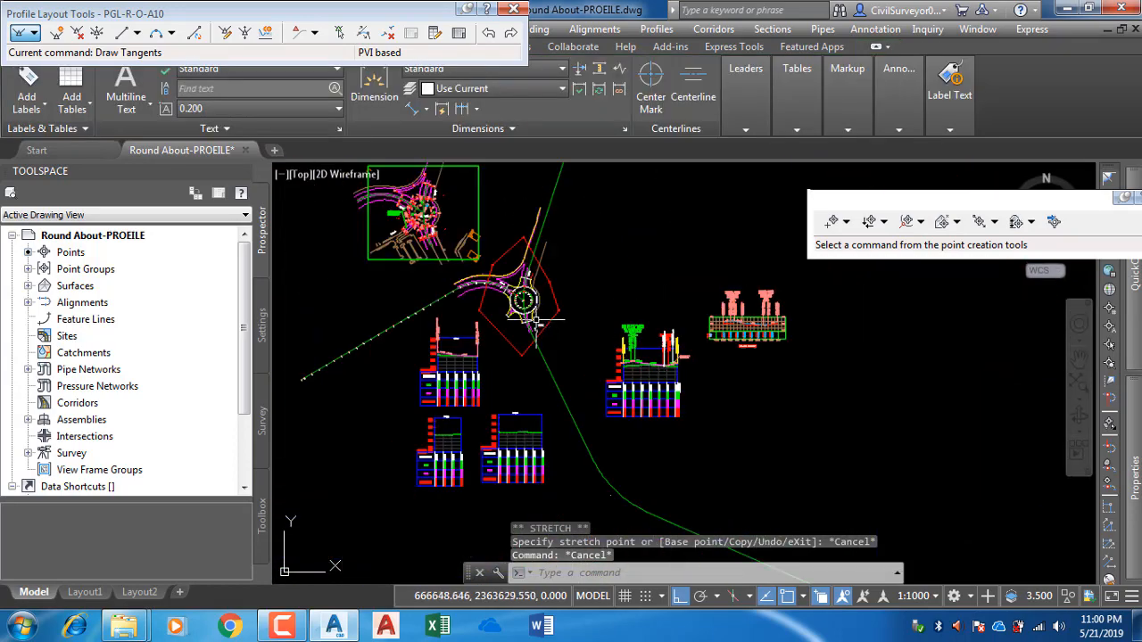
pyautogui.scroll(5, 497, 293)
pyautogui.scroll(4, 571, 365)
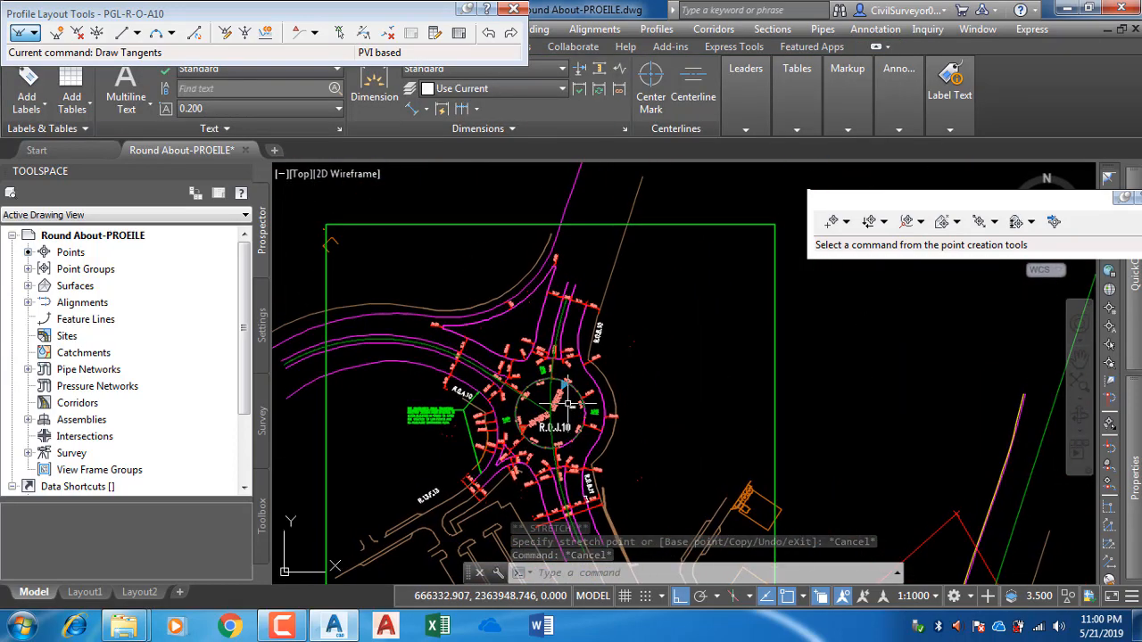
pyautogui.scroll(3, 576, 373)
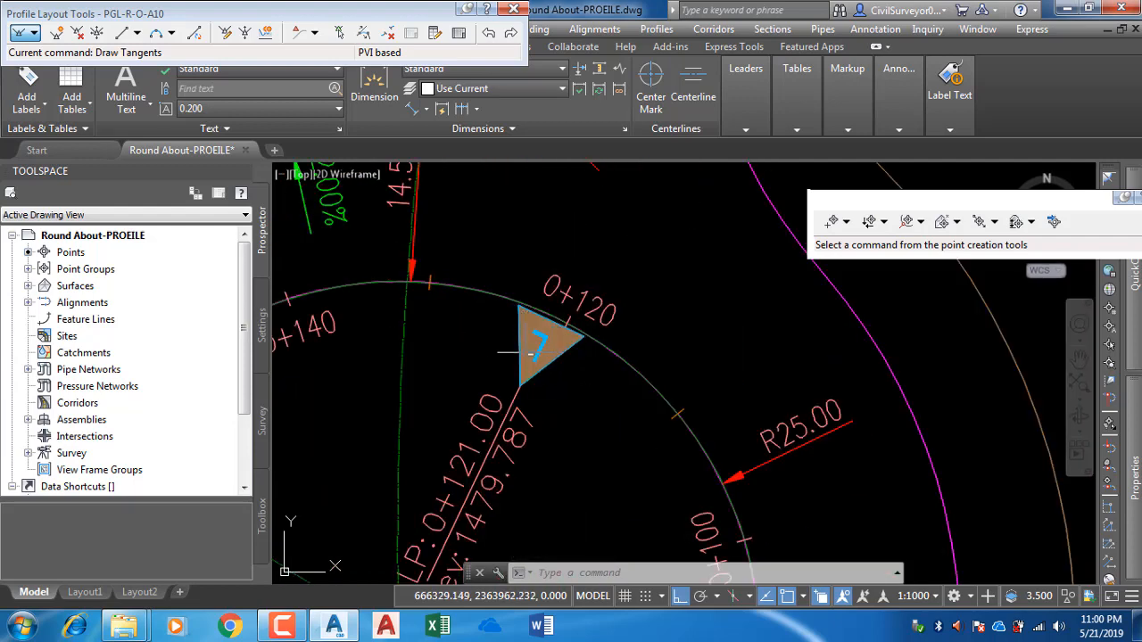
pyautogui.scroll(-4, 457, 401)
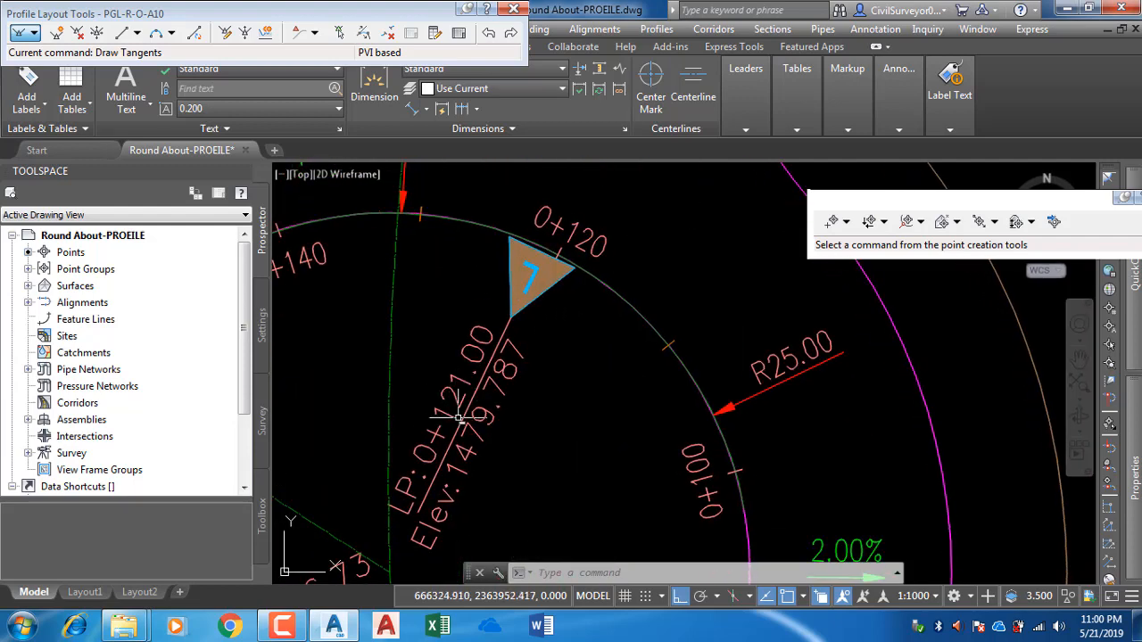
pyautogui.scroll(-6, 459, 410)
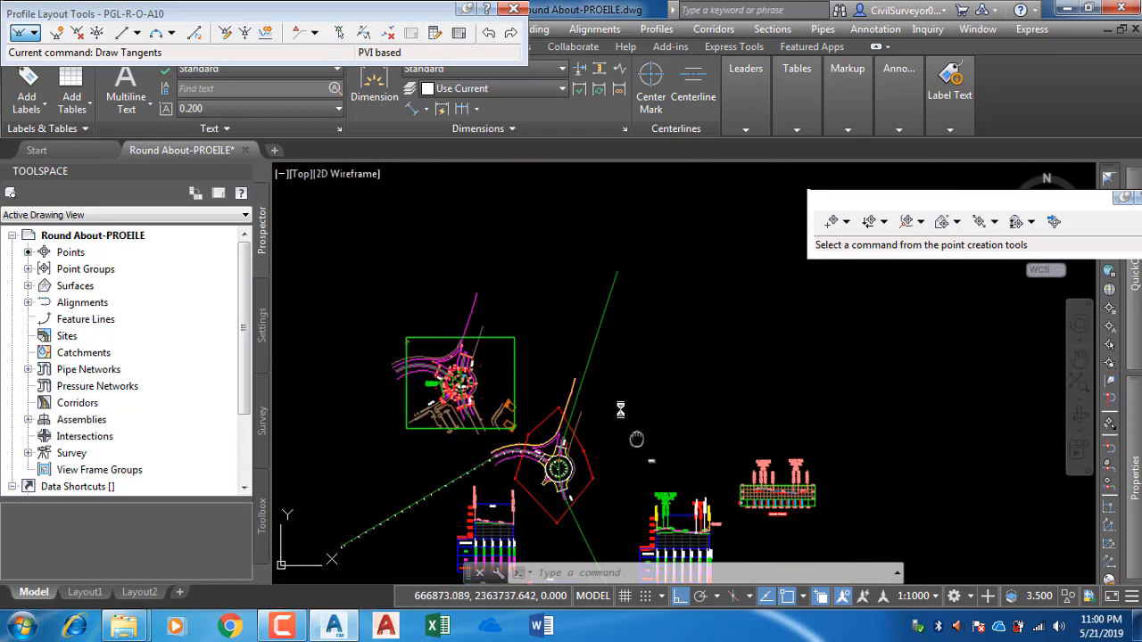
pyautogui.scroll(6, 538, 418)
pyautogui.scroll(3, 491, 428)
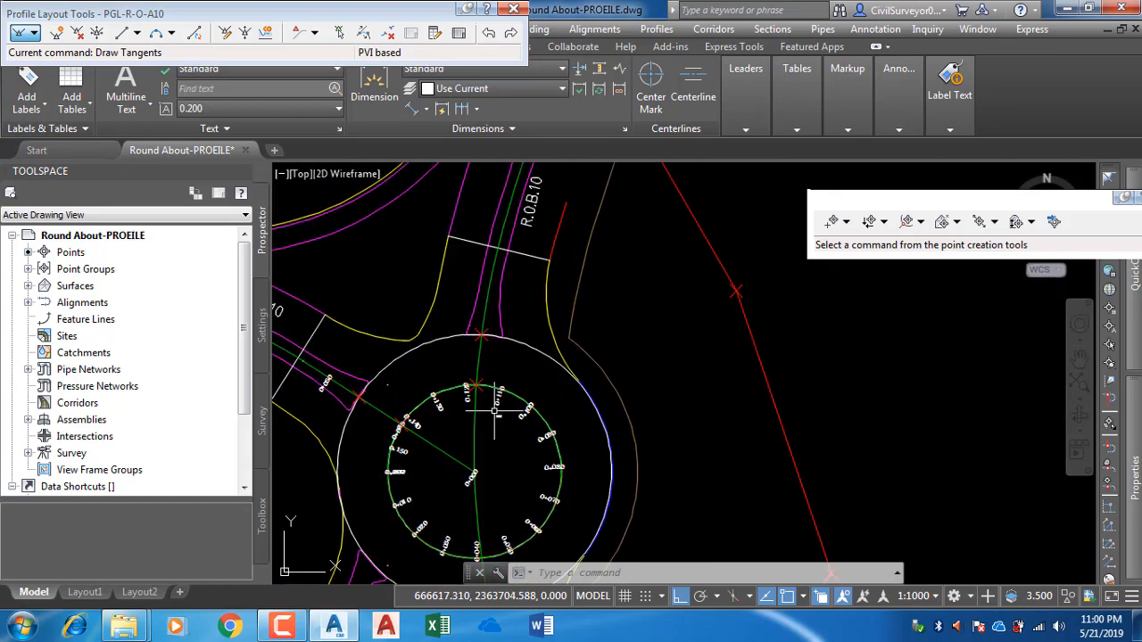
# Step: Read the station label of the projected R.O.B.10 point beside the sag curve in the roundabout's profile view
pyautogui.scroll(-3, 491, 433)
pyautogui.scroll(-2, 515, 379)
pyautogui.moveTo(588, 442); pyautogui.dragTo(498, 364, button='middle')
pyautogui.scroll(-4, 669, 322)
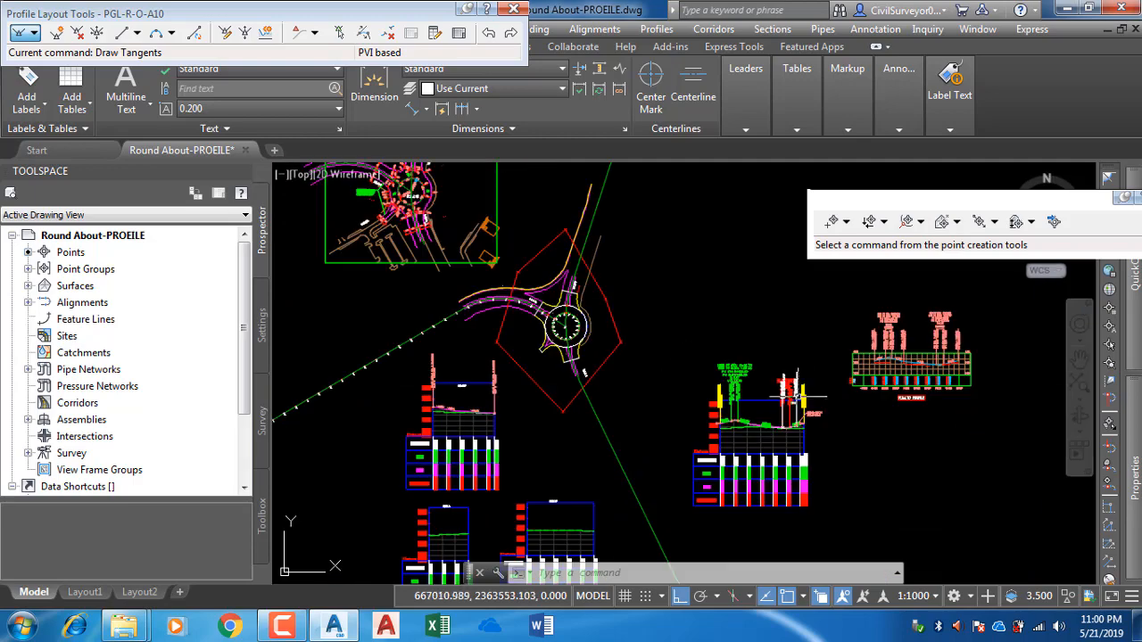
pyautogui.scroll(4, 803, 386)
pyautogui.scroll(4, 743, 470)
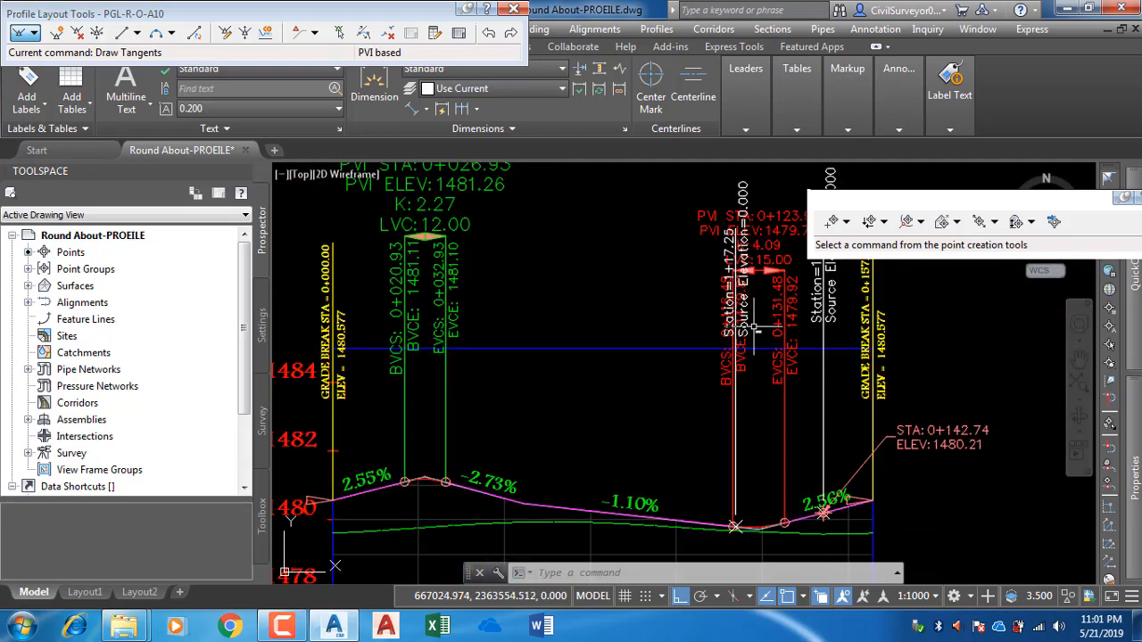
pyautogui.moveTo(754, 327); pyautogui.dragTo(734, 409, button='middle')
pyautogui.scroll(4, 720, 346)
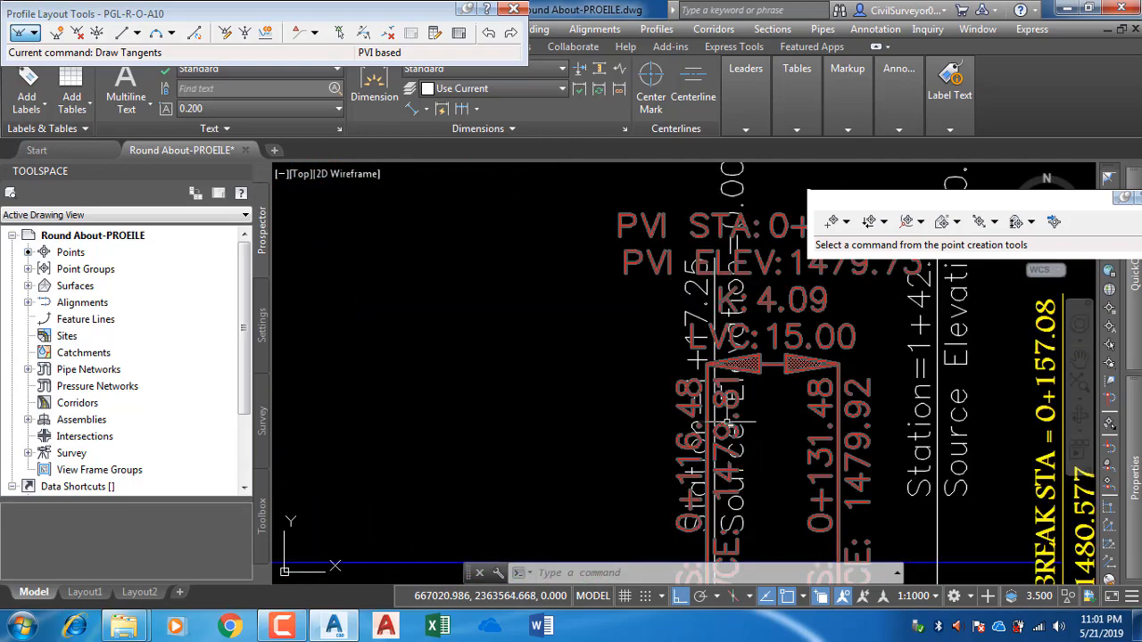
pyautogui.scroll(4, 711, 332)
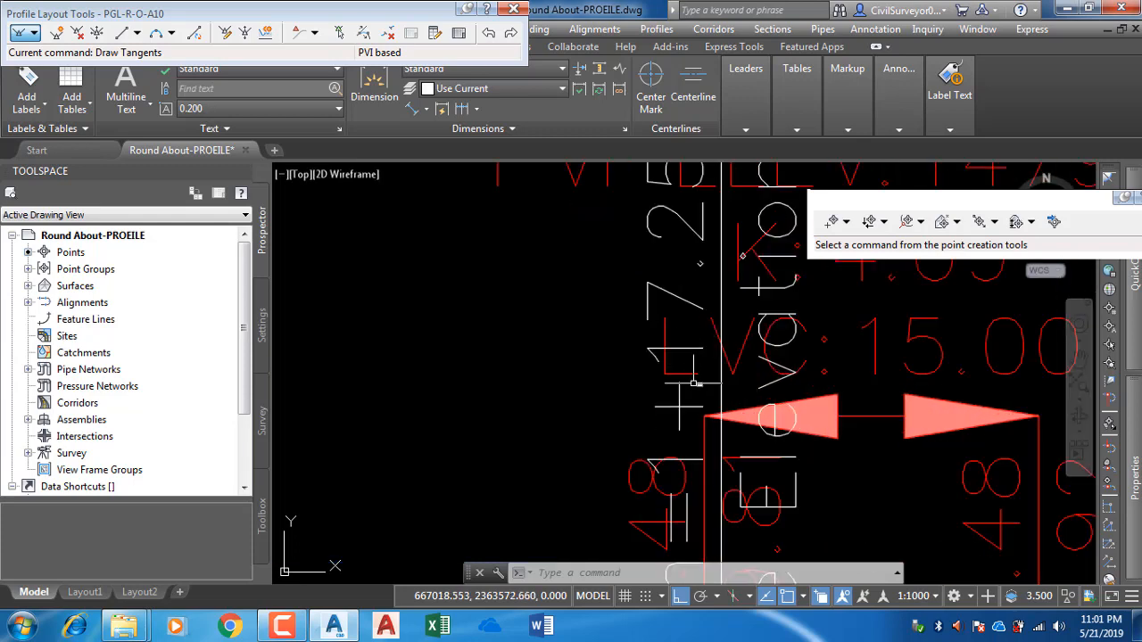
pyautogui.moveTo(704, 466); pyautogui.dragTo(701, 439, button='middle')
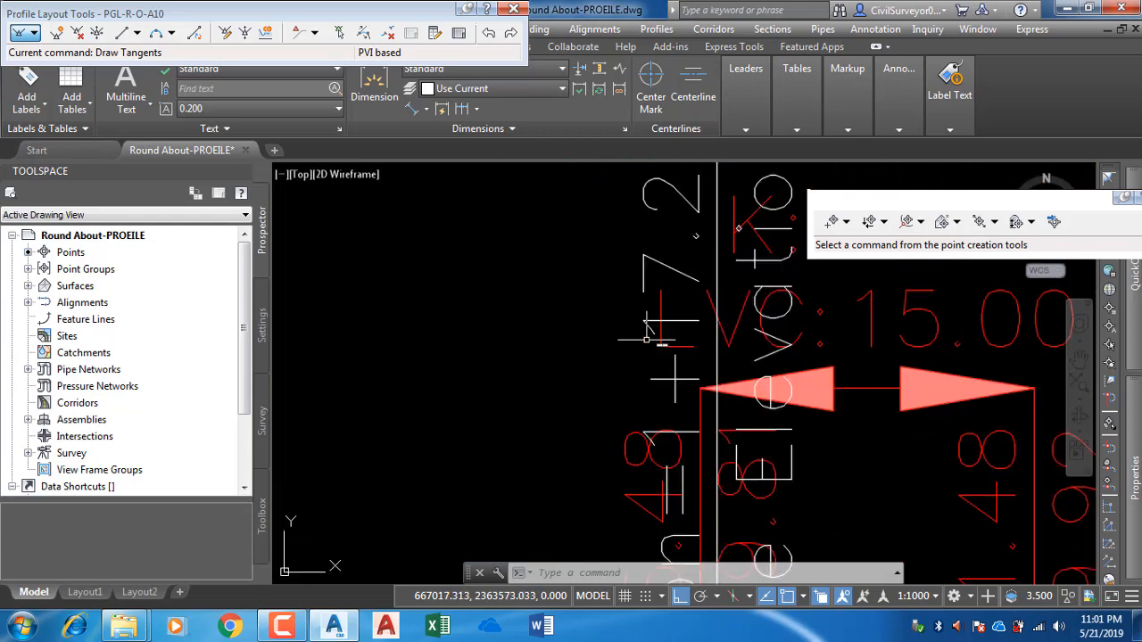
pyautogui.scroll(-5, 665, 379)
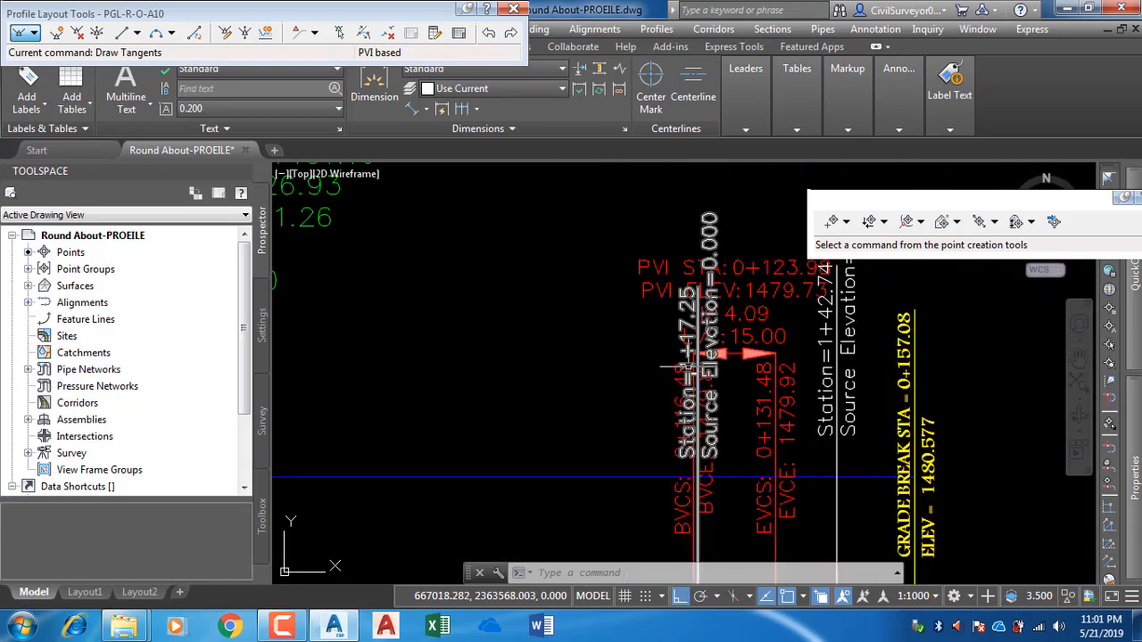
# Step: Examine the projected R.O.B.10 point at the sag curve in the profile view and its crossing with the roundabout in plan
pyautogui.scroll(4, 694, 340)
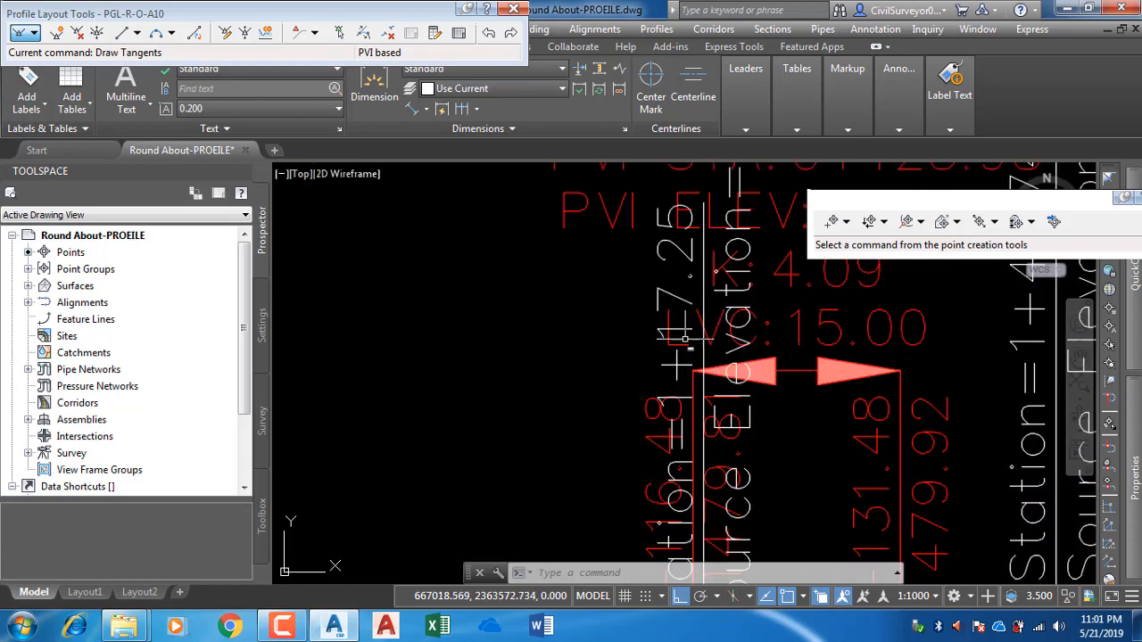
pyautogui.scroll(-7, 703, 260)
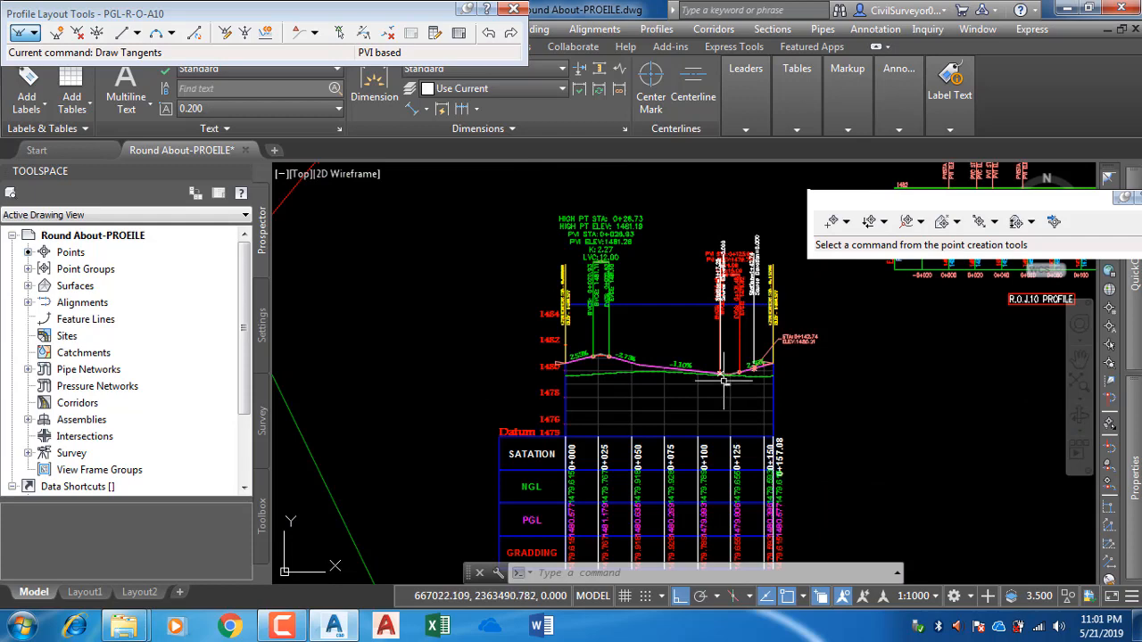
pyautogui.scroll(8, 725, 381)
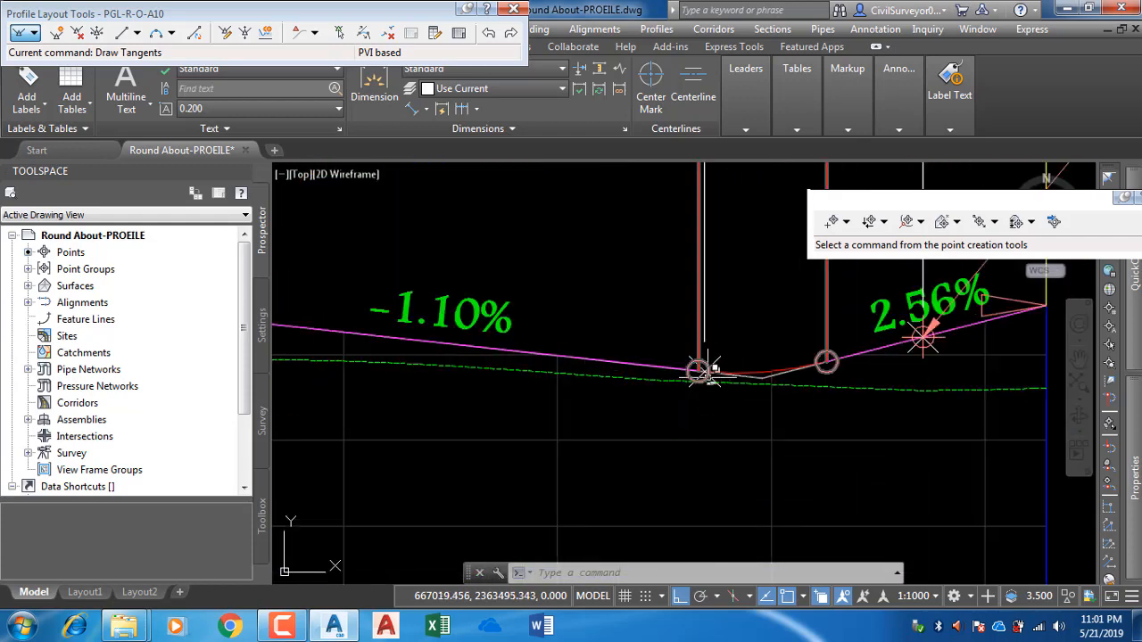
pyautogui.scroll(-7, 706, 371)
pyautogui.scroll(-3, 773, 355)
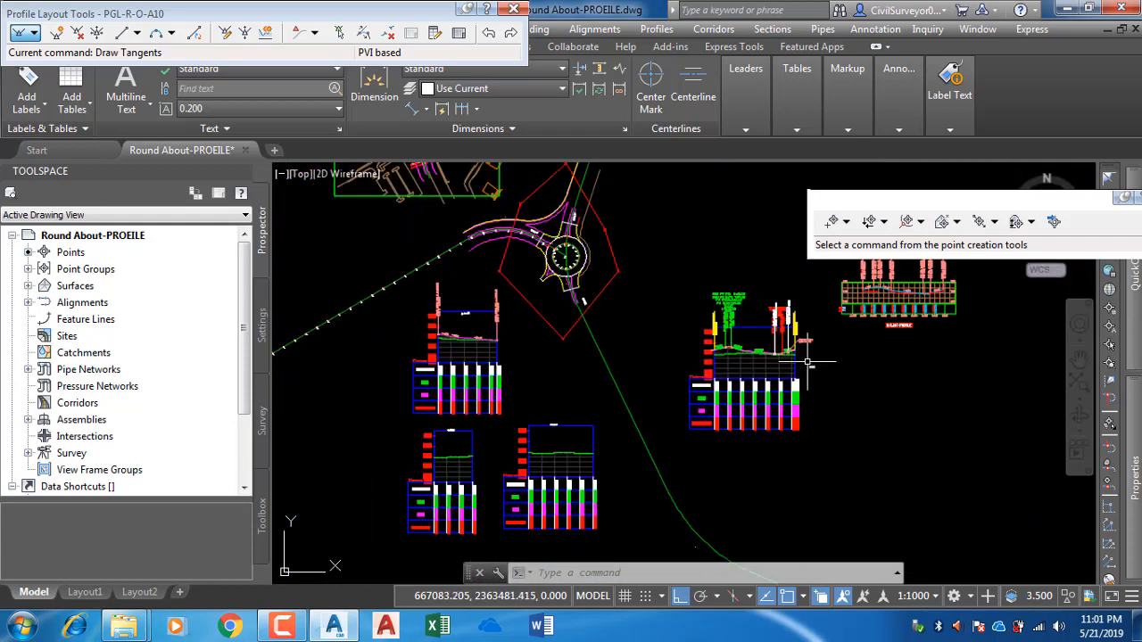
pyautogui.moveTo(492, 359); pyautogui.dragTo(548, 386, button='middle')
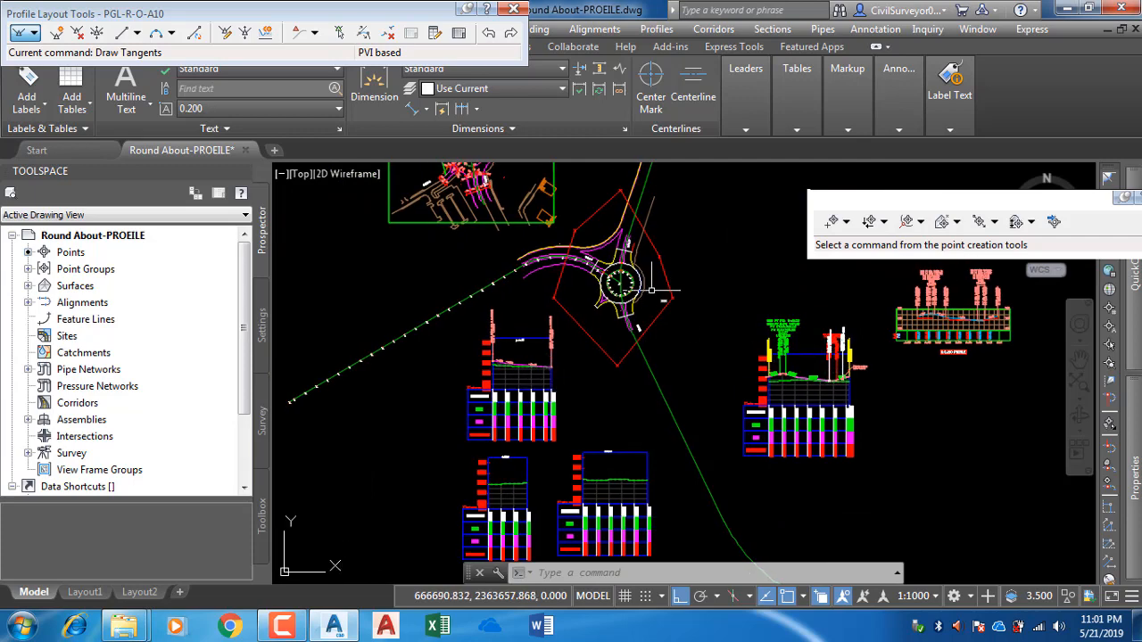
pyautogui.scroll(6, 651, 290)
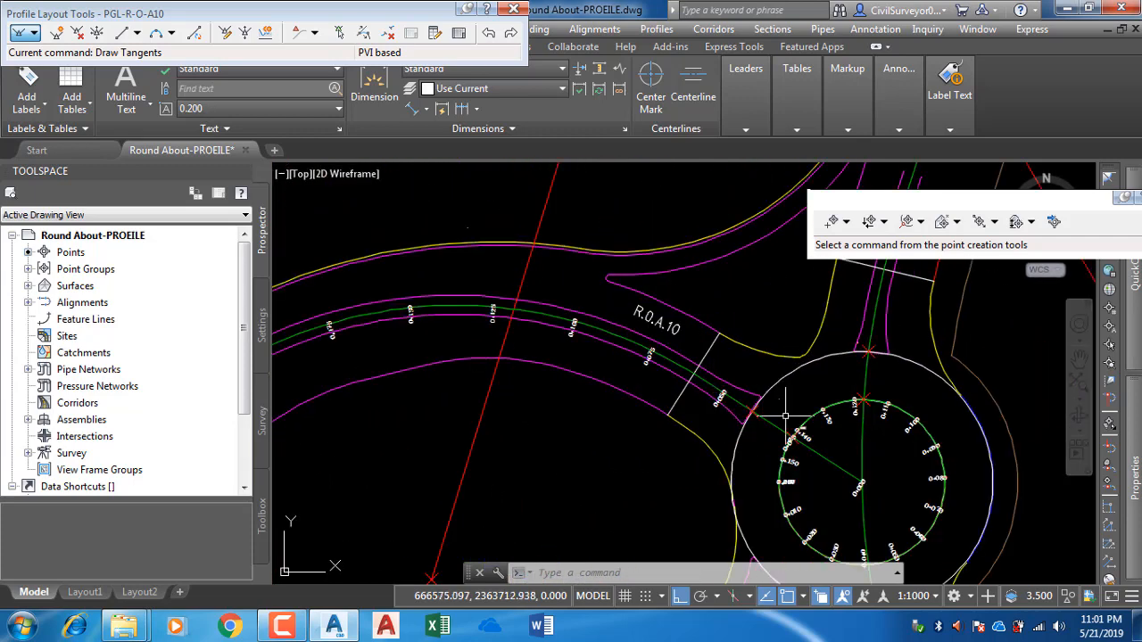
pyautogui.moveTo(785, 415); pyautogui.dragTo(615, 354, button='middle')
pyautogui.scroll(-5, 511, 337)
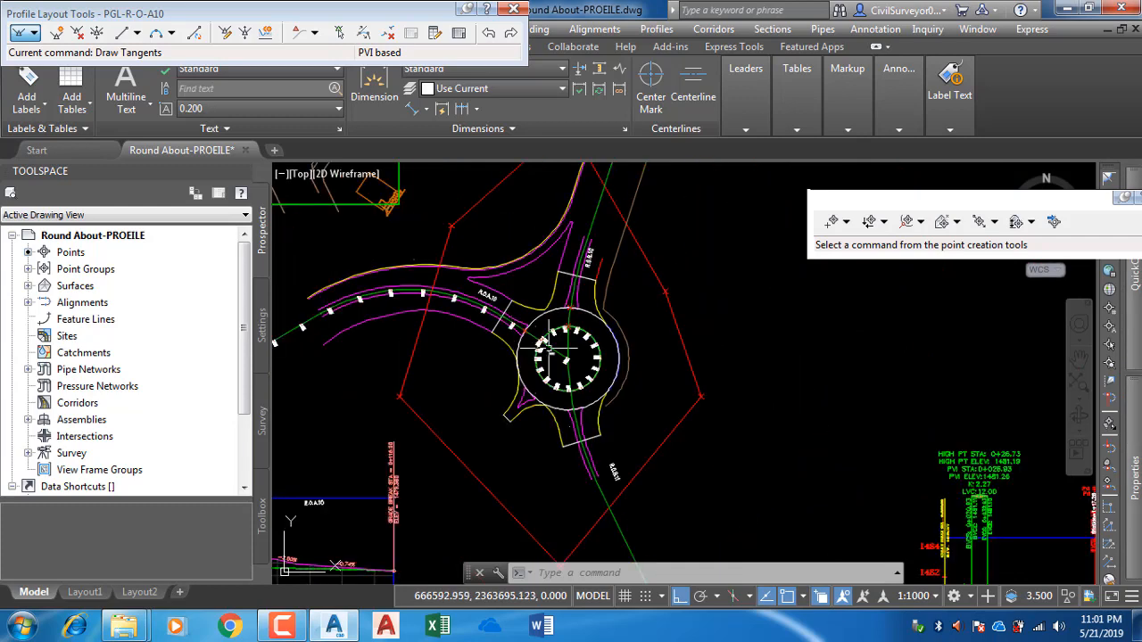
pyautogui.moveTo(762, 397); pyautogui.dragTo(652, 342, button='middle')
# Step: Start a station elevation label on the roundabout's profile view and set its station to 0+117.25 at the projected R.O.B.10 point
pyautogui.scroll(2, 686, 359)
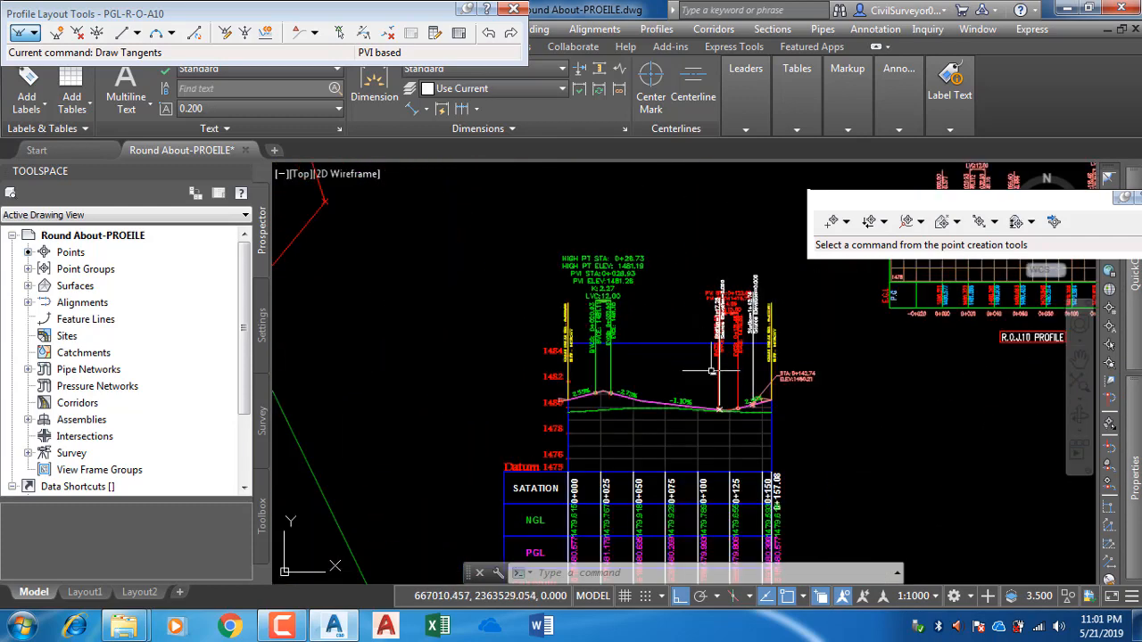
pyautogui.click(682, 343)
pyautogui.click(100, 102)
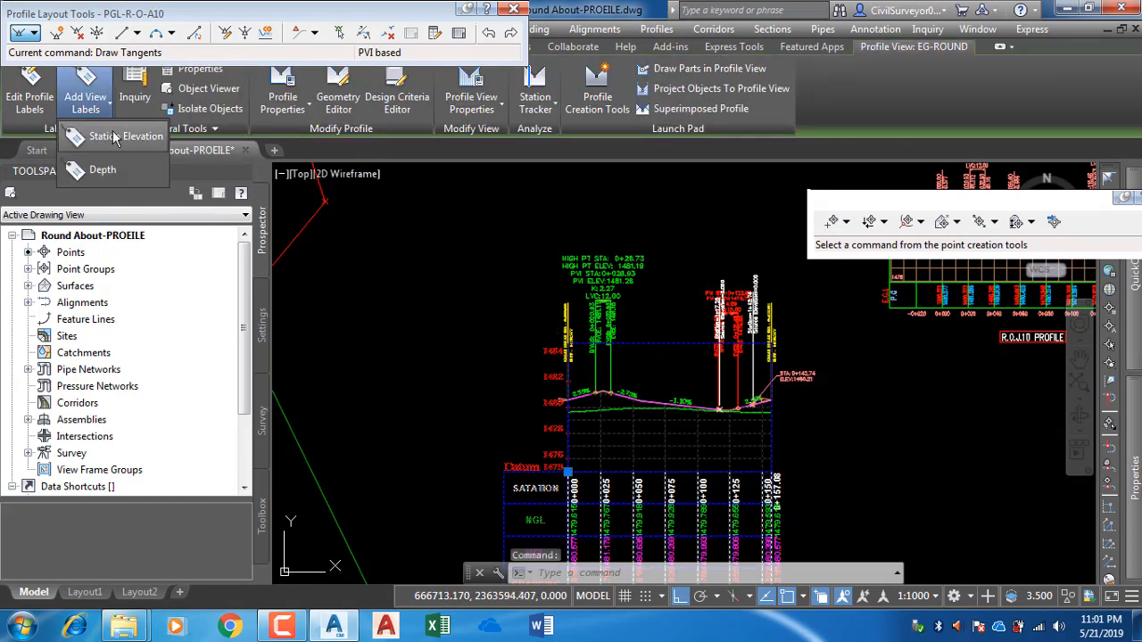
pyautogui.click(114, 138)
pyautogui.scroll(5, 727, 408)
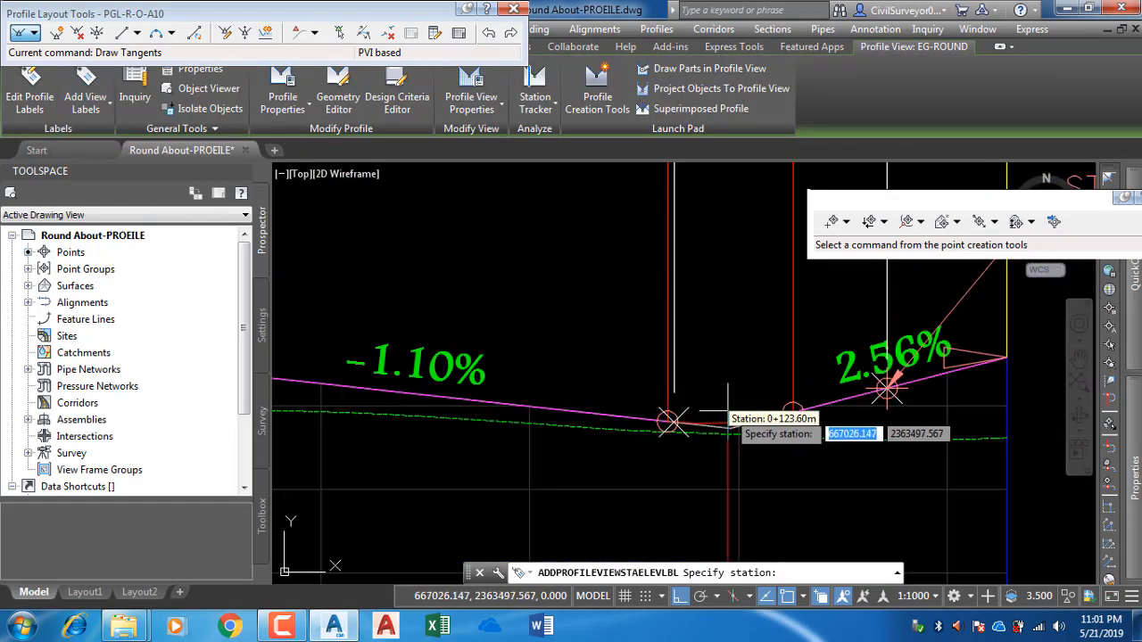
pyautogui.scroll(4, 671, 423)
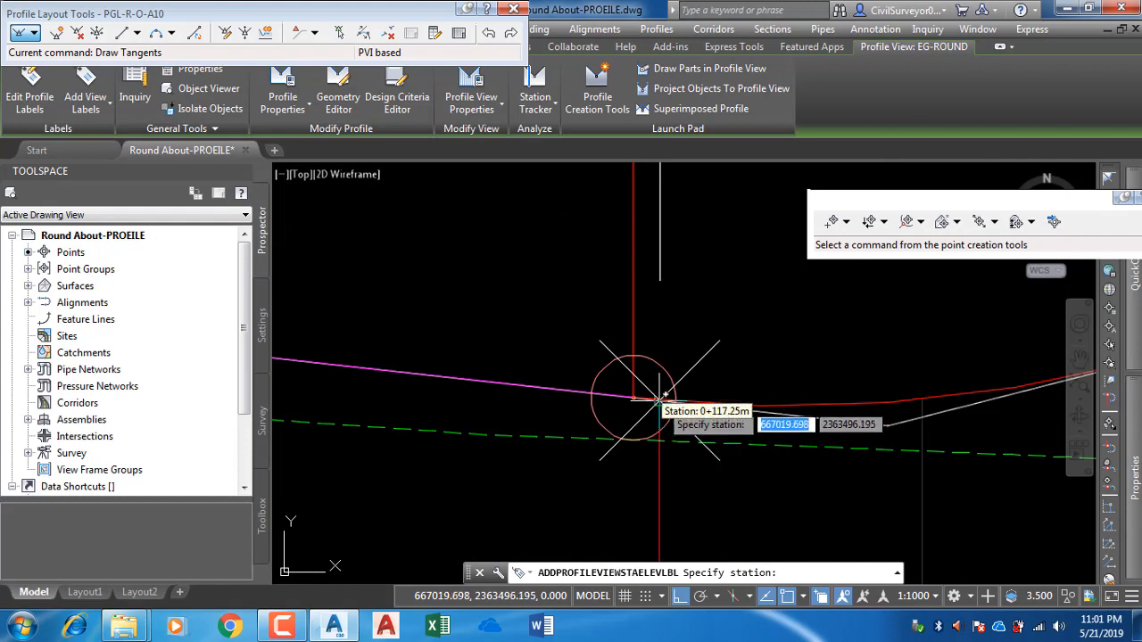
pyautogui.scroll(4, 660, 402)
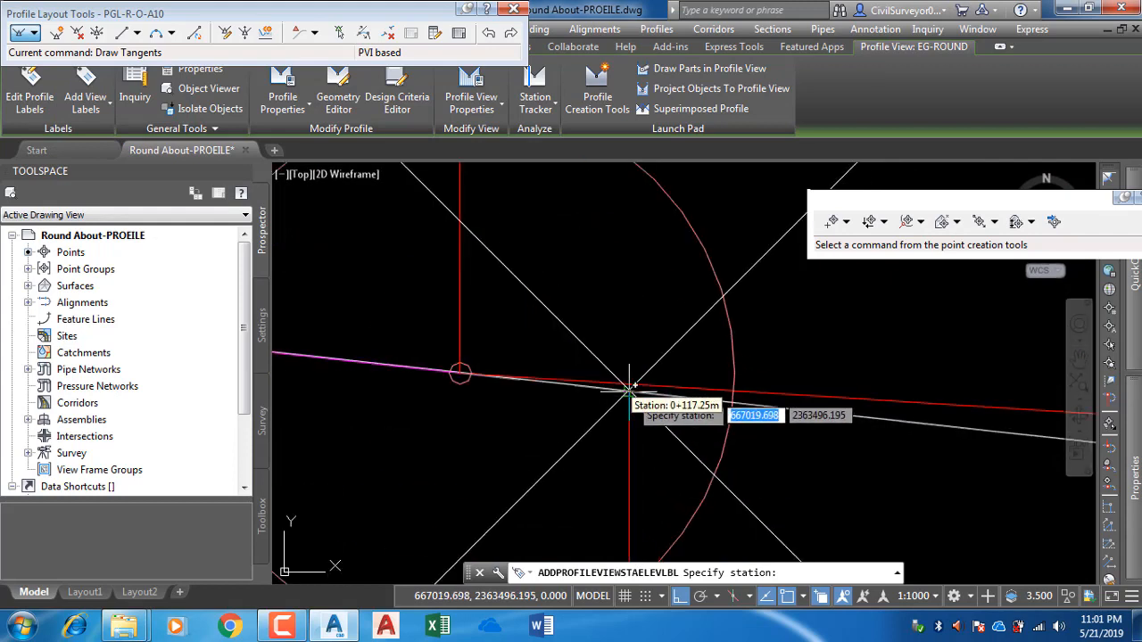
pyautogui.click(629, 389)
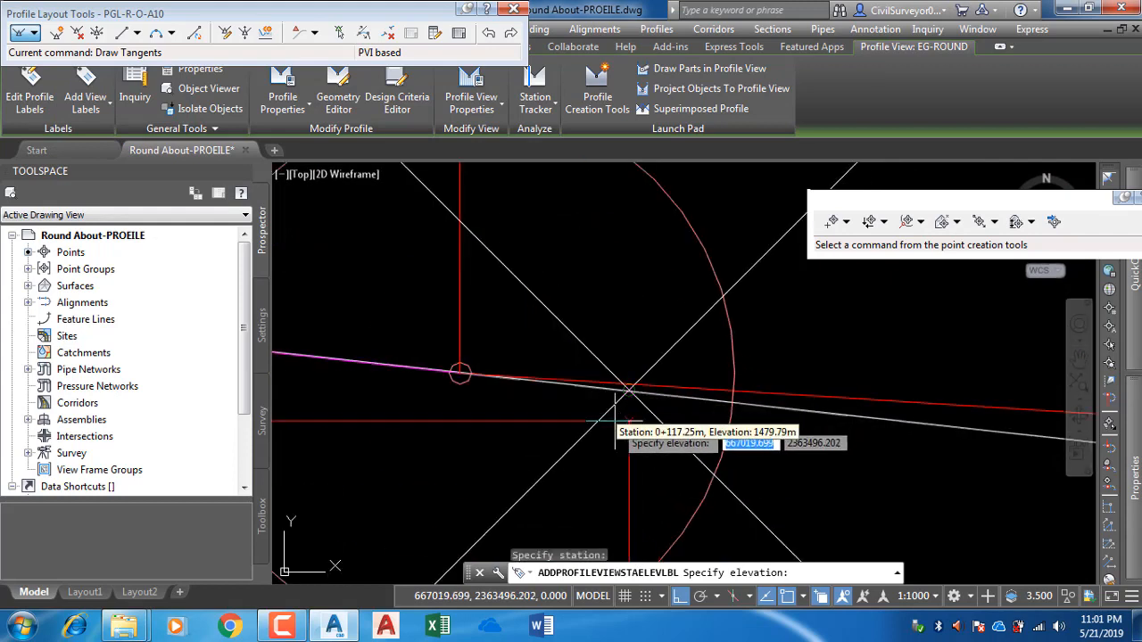
# Step: Place the label's elevation at 1479.80 on the design profile at the projected R.O.B.10 point and finish labelling
pyautogui.scroll(-5, 615, 419)
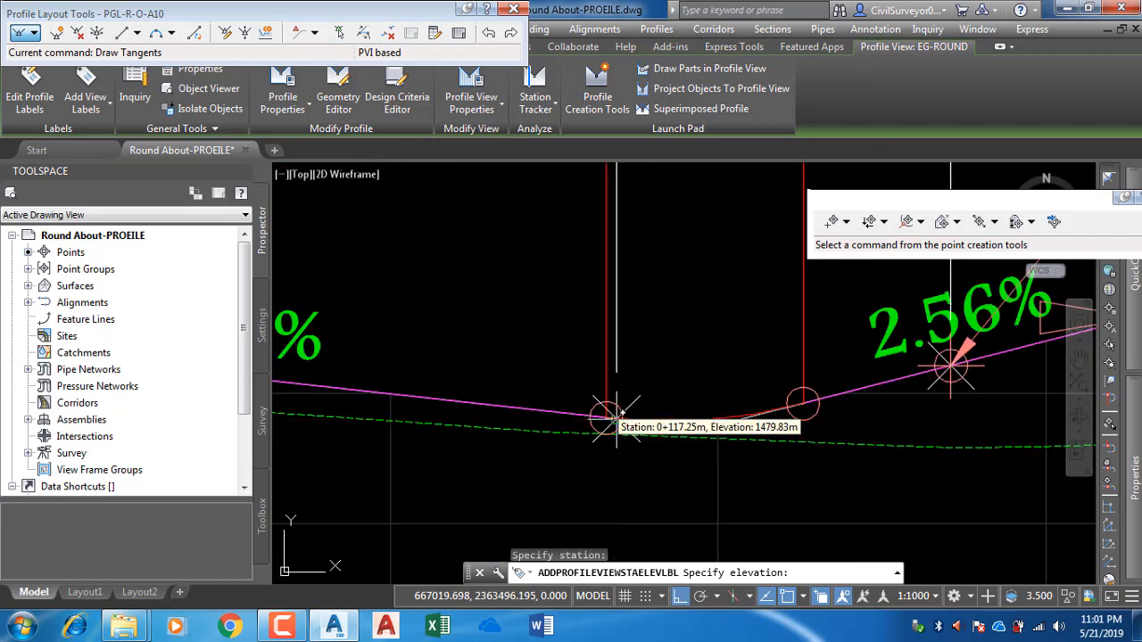
pyautogui.scroll(3, 628, 434)
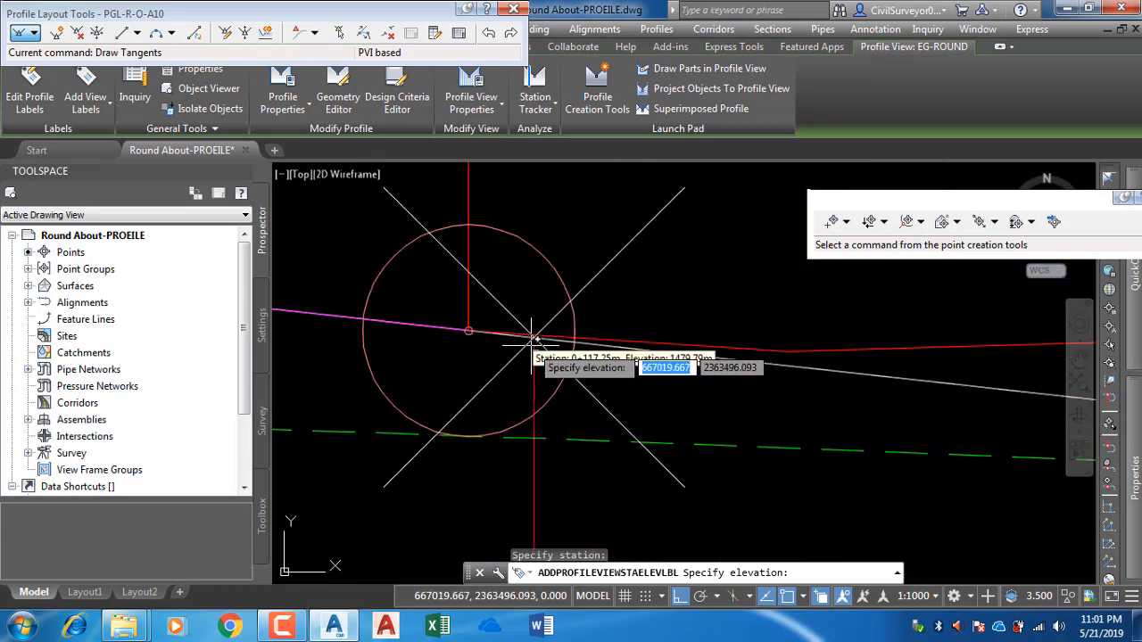
pyautogui.scroll(-3, 533, 341)
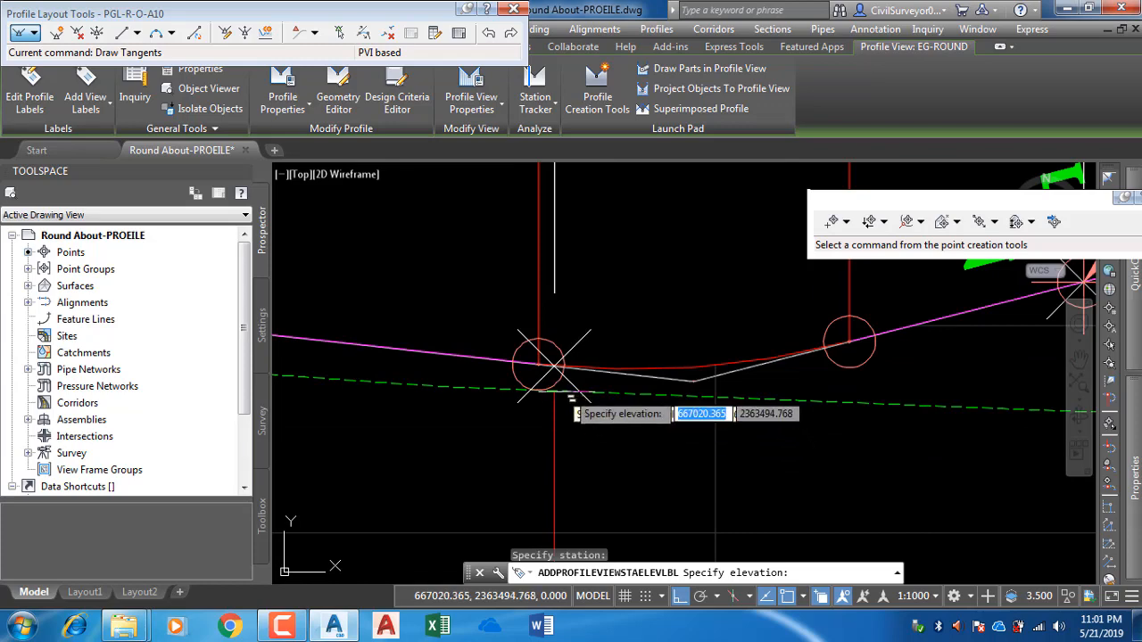
pyautogui.scroll(2, 546, 366)
pyautogui.scroll(9, 546, 366)
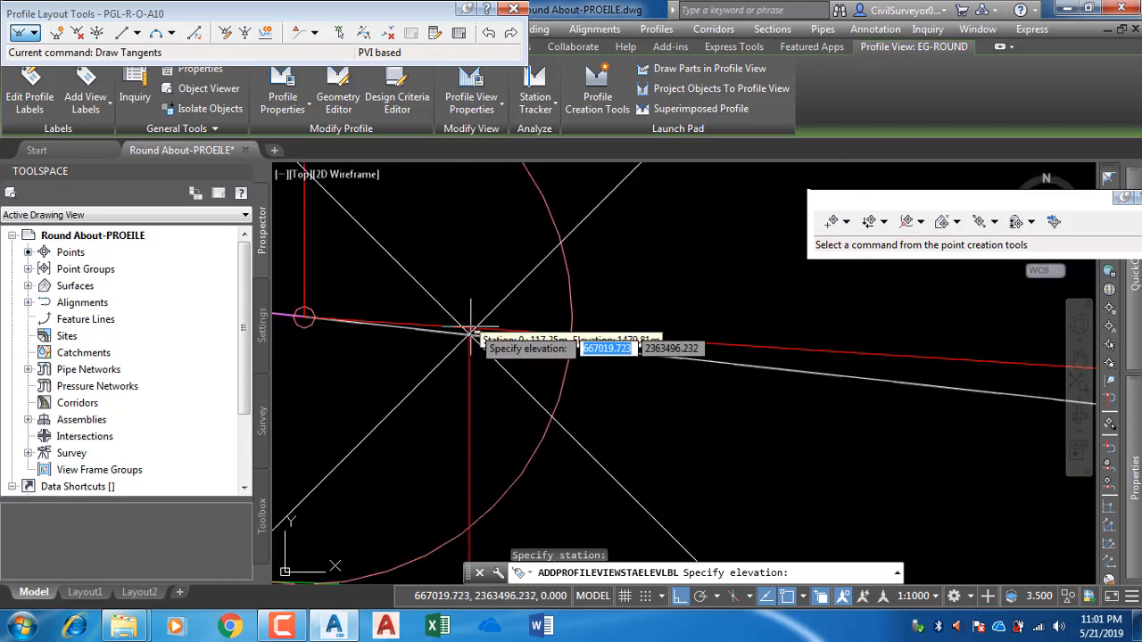
pyautogui.scroll(3, 472, 349)
pyautogui.scroll(2, 467, 328)
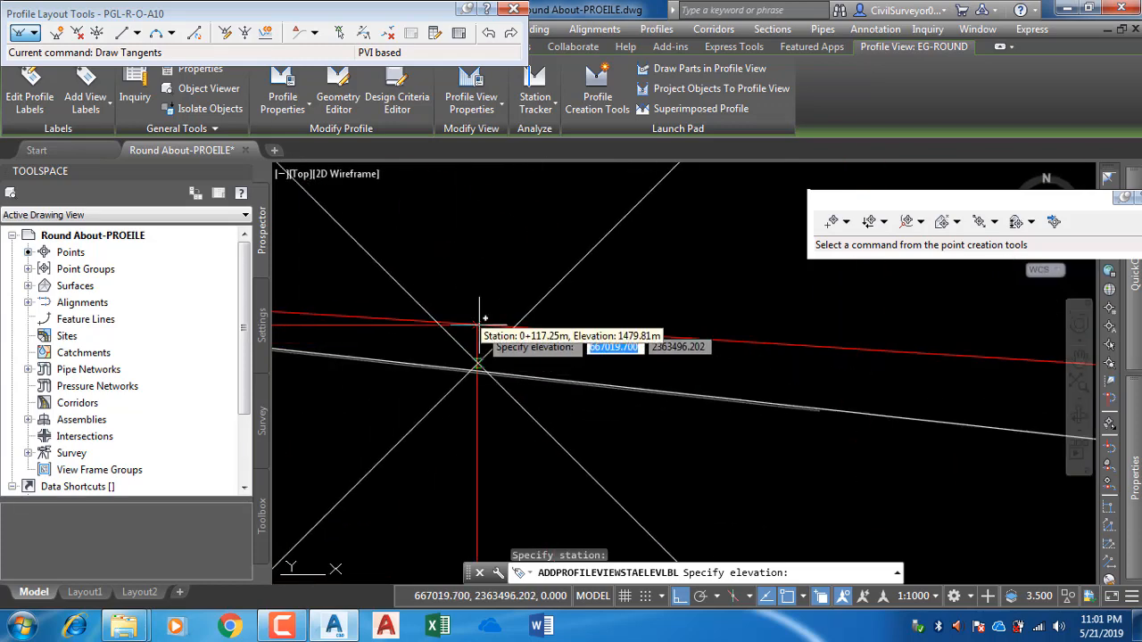
pyautogui.click(479, 323)
pyautogui.scroll(-4, 479, 366)
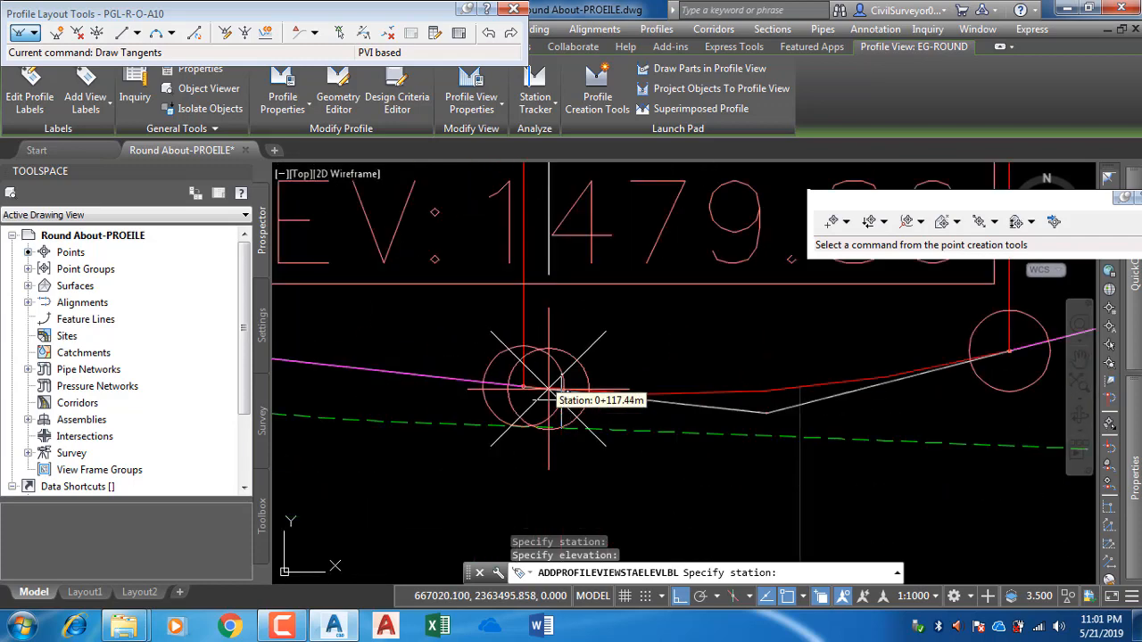
pyautogui.press('Escape')
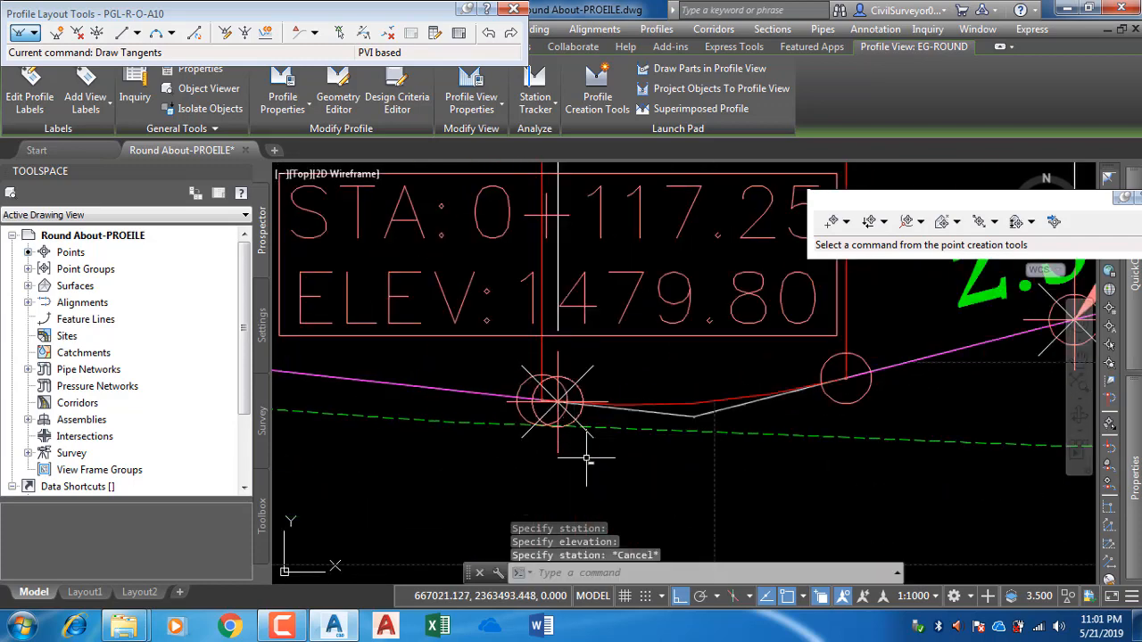
# Step: Regenerate the drawing and deselect the roundabout's profile view
pyautogui.write('RE')
pyautogui.press('Return')
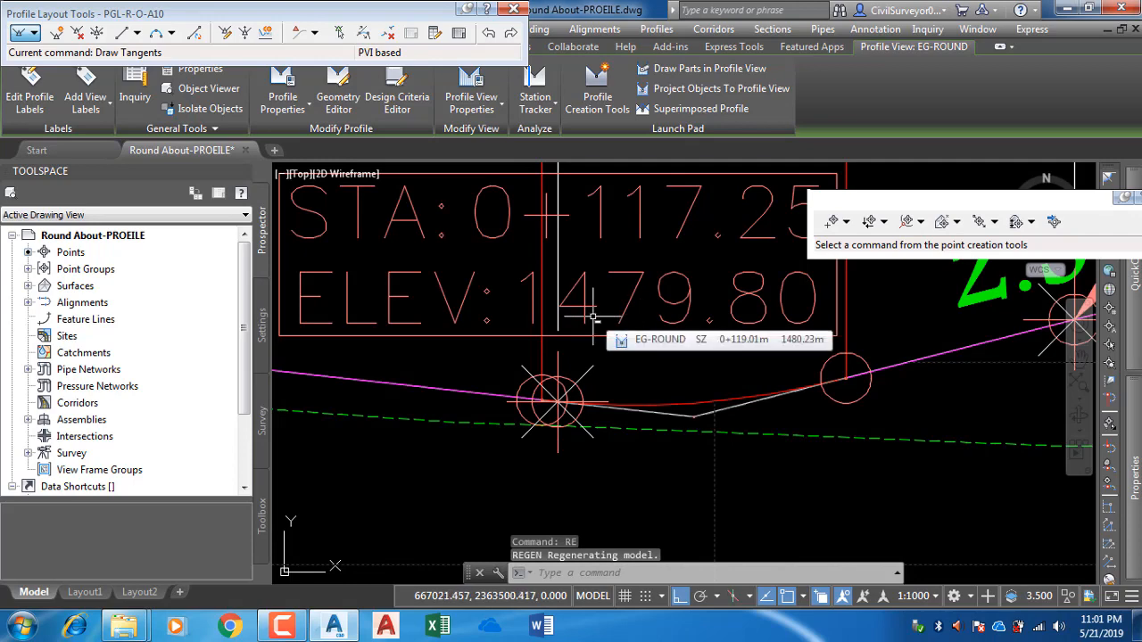
pyautogui.scroll(-5, 740, 340)
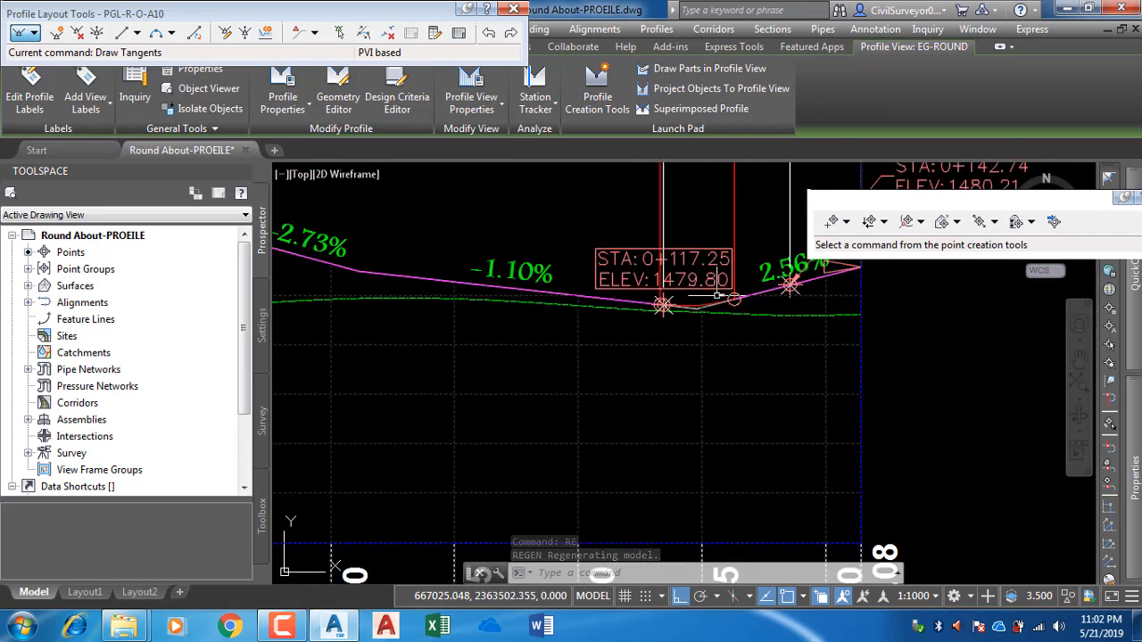
pyautogui.scroll(-4, 740, 339)
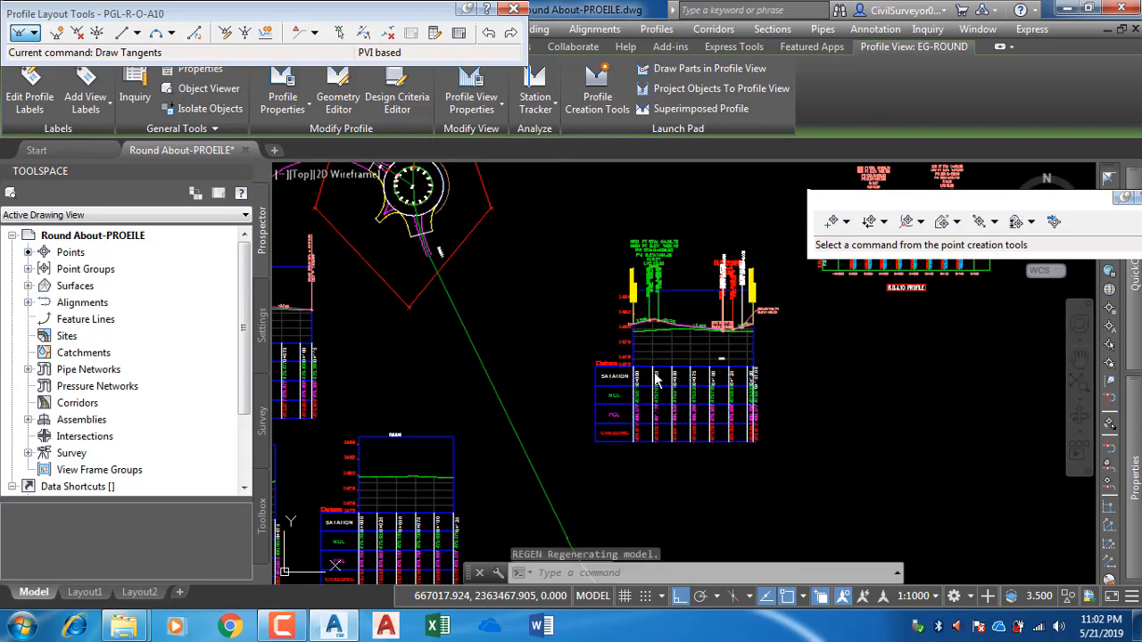
pyautogui.press('Escape')
# Step: Examine the R.O.B.10 approach in plan, the R.O.B.11 profile view and the neighbouring profile view without a design profile
pyautogui.moveTo(495, 405); pyautogui.dragTo(651, 384, button='middle')
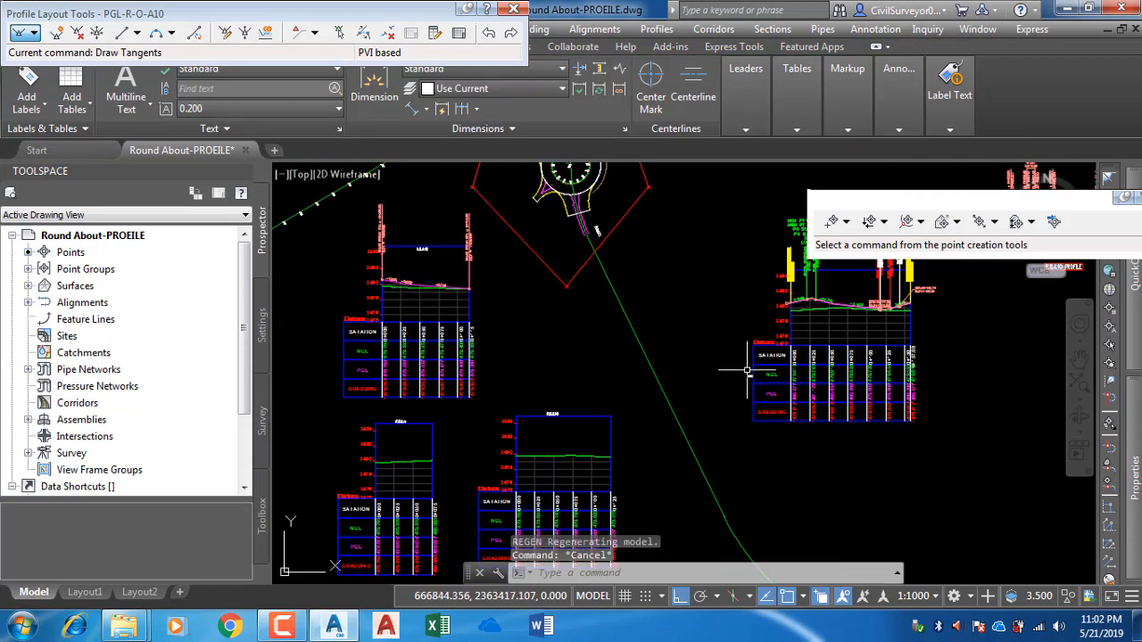
pyautogui.moveTo(747, 370); pyautogui.dragTo(747, 537, button='middle')
pyautogui.scroll(5, 529, 301)
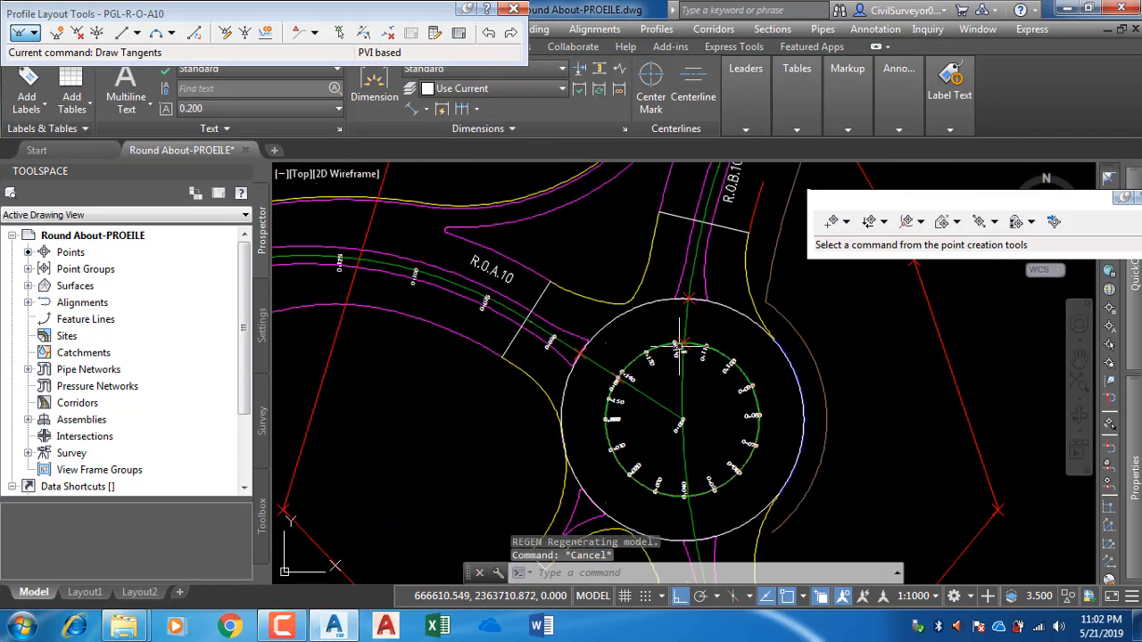
pyautogui.moveTo(676, 348)
pyautogui.mouseDown(button='middle')
pyautogui.moveTo(567, 336)
pyautogui.moveTo(571, 379)
pyautogui.mouseUp(button='middle')
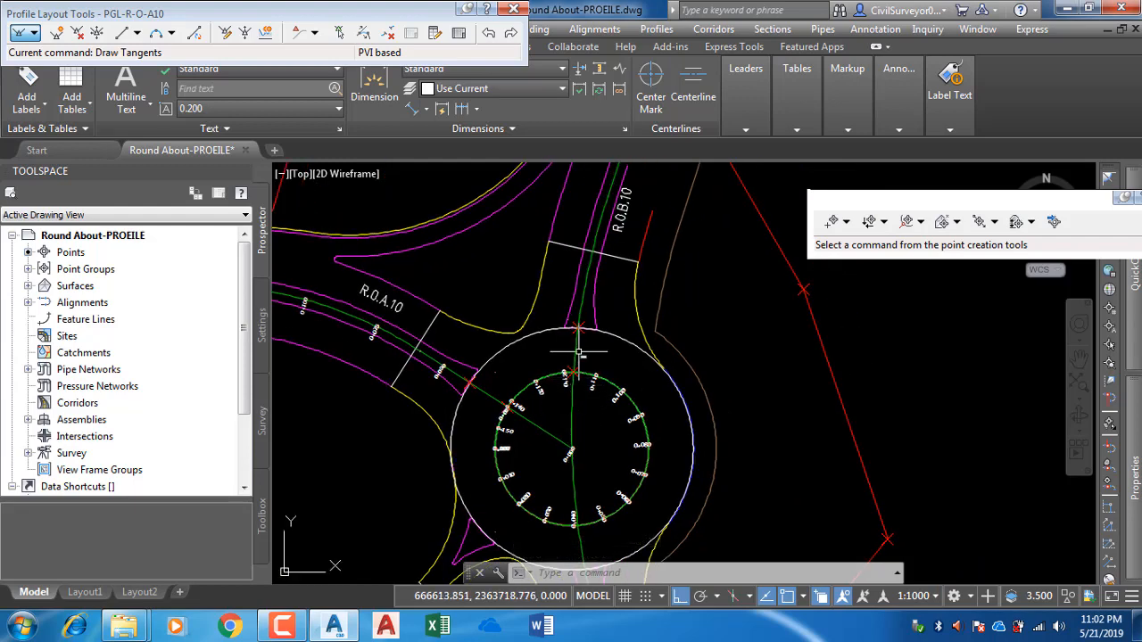
pyautogui.scroll(-5, 578, 342)
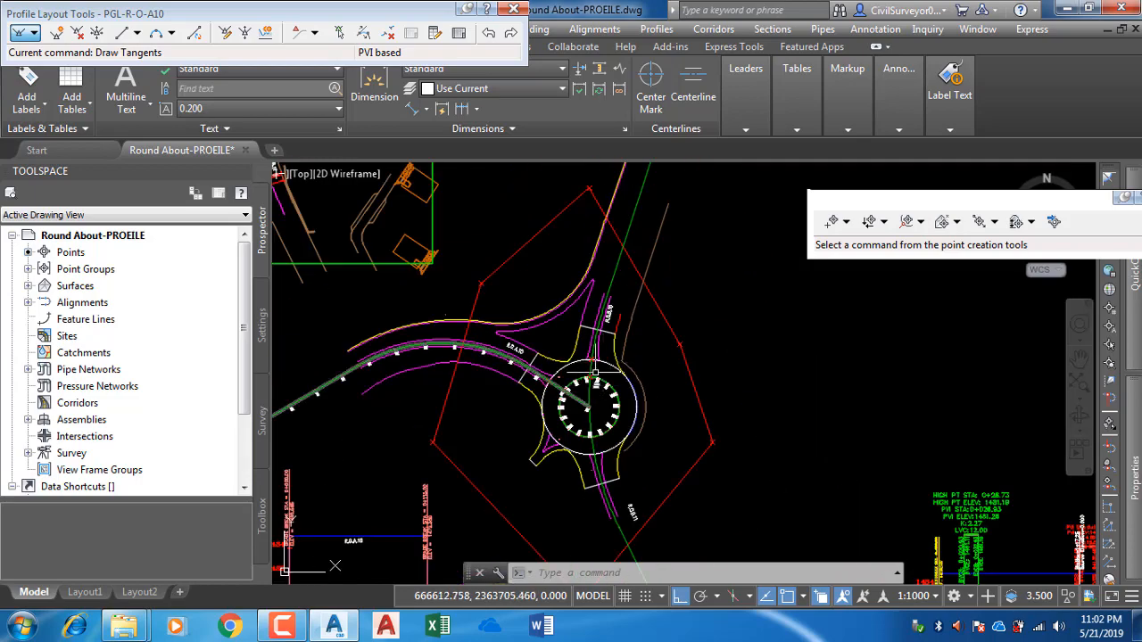
pyautogui.scroll(7, 612, 306)
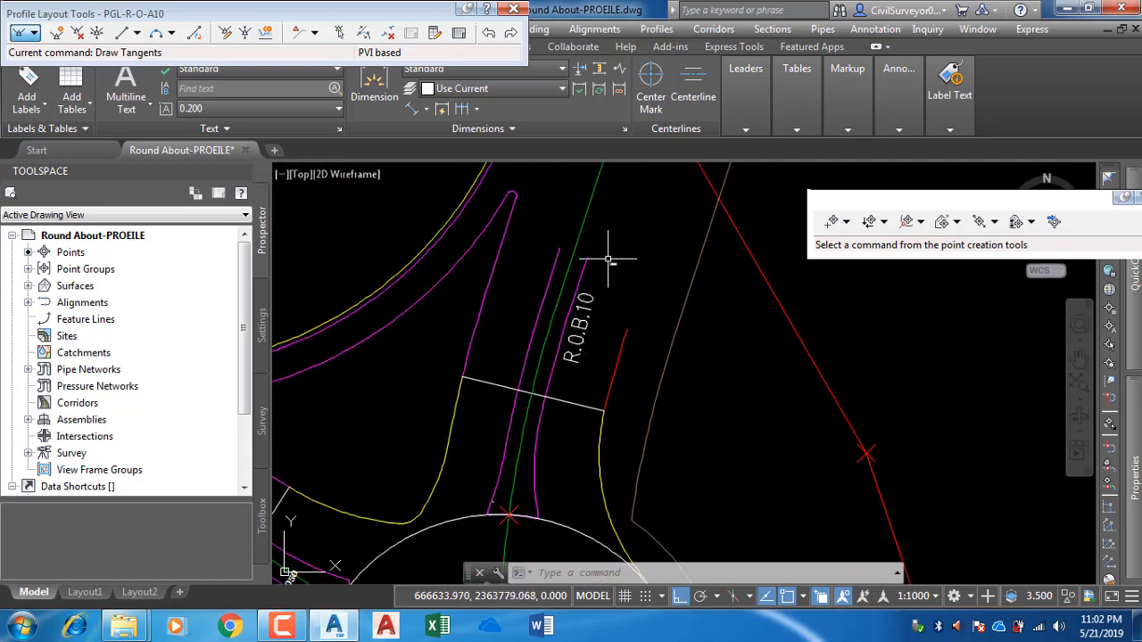
pyautogui.scroll(-7, 609, 260)
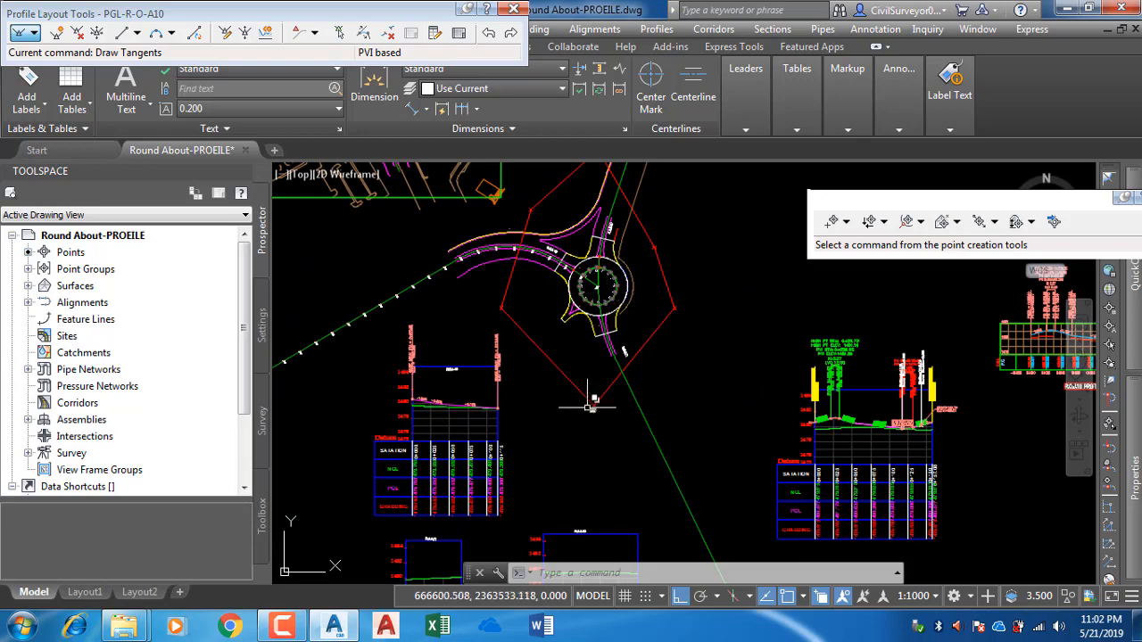
pyautogui.moveTo(589, 406); pyautogui.dragTo(571, 315, button='middle')
pyautogui.scroll(8, 495, 413)
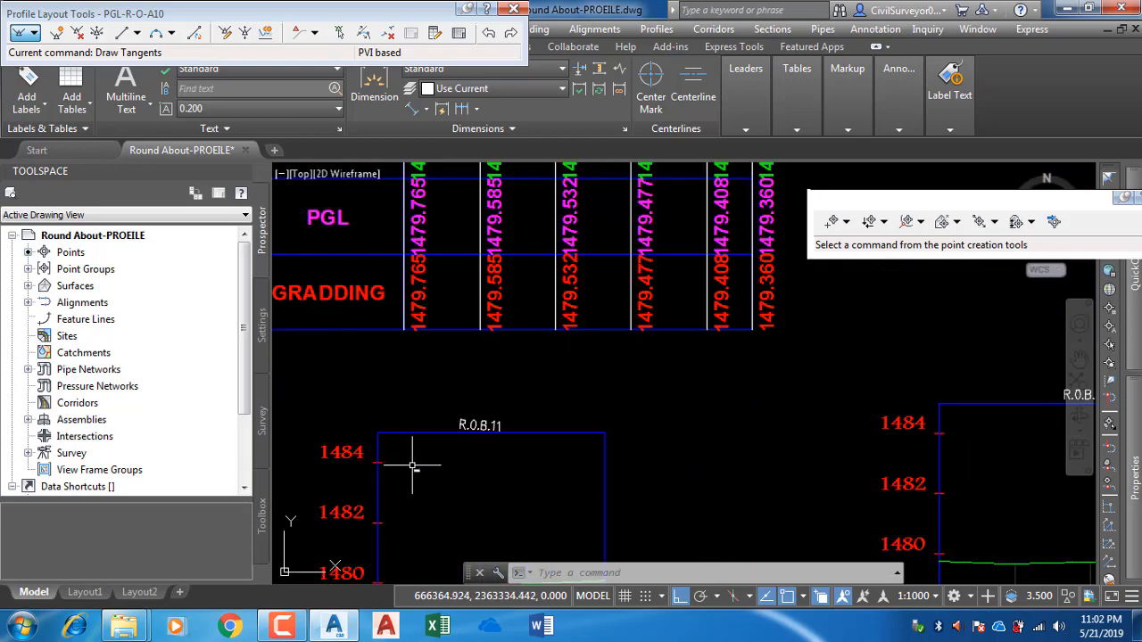
pyautogui.scroll(-2, 485, 455)
pyautogui.scroll(-5, 607, 426)
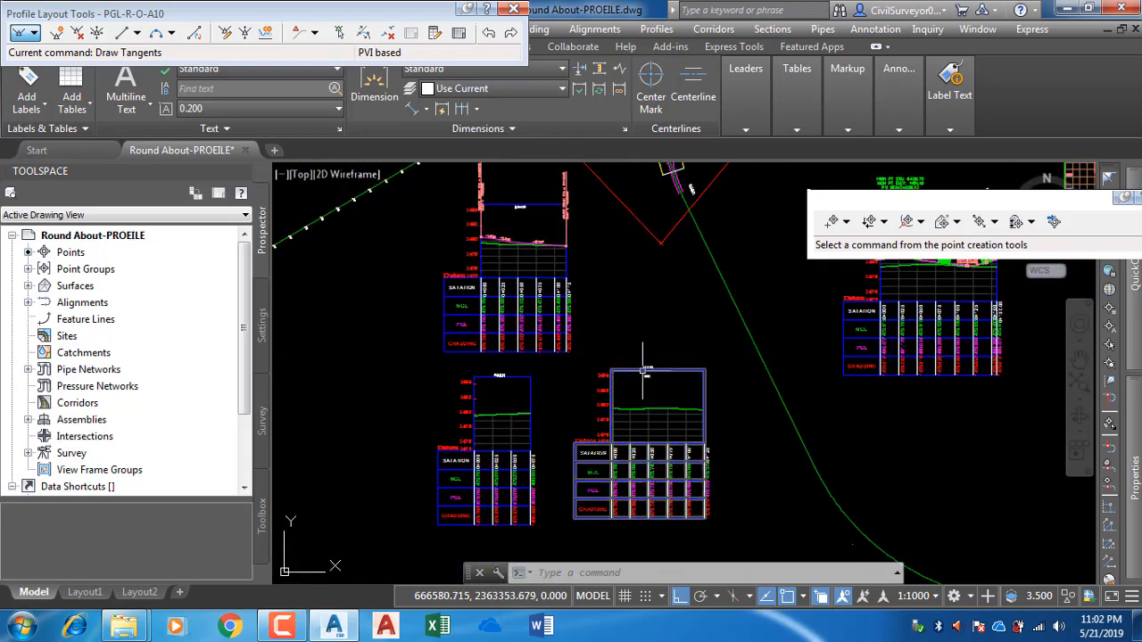
# Step: Examine the R.O.B.10 alignment in plan from the roundabout's centre to the outer circle
pyautogui.scroll(6, 648, 210)
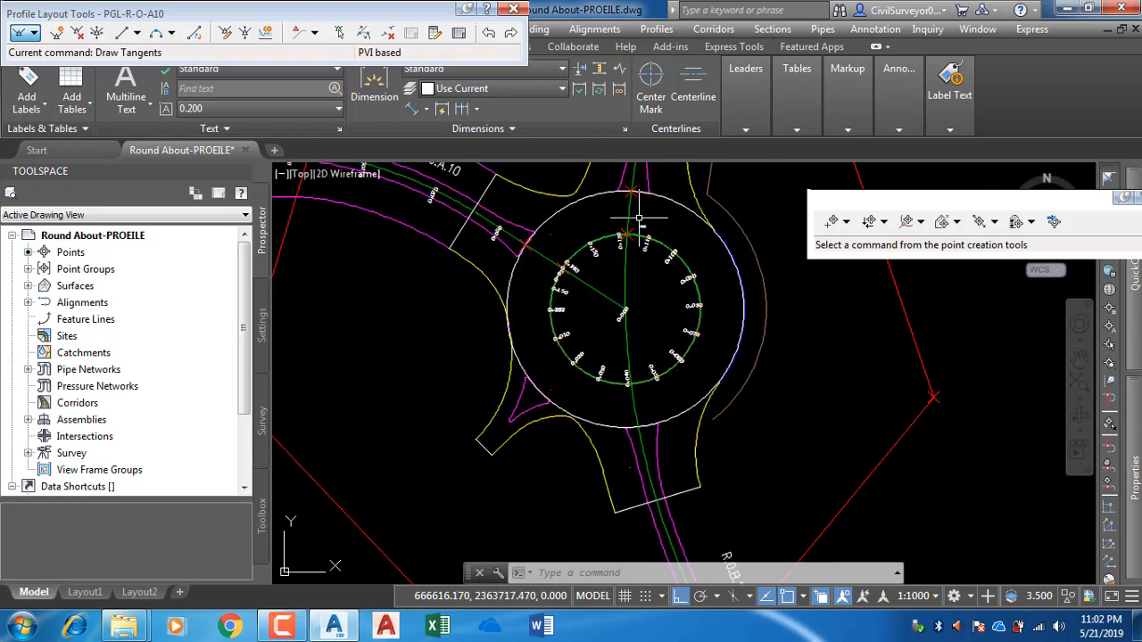
pyautogui.moveTo(629, 304); pyautogui.dragTo(609, 403, button='middle')
pyautogui.scroll(3, 603, 409)
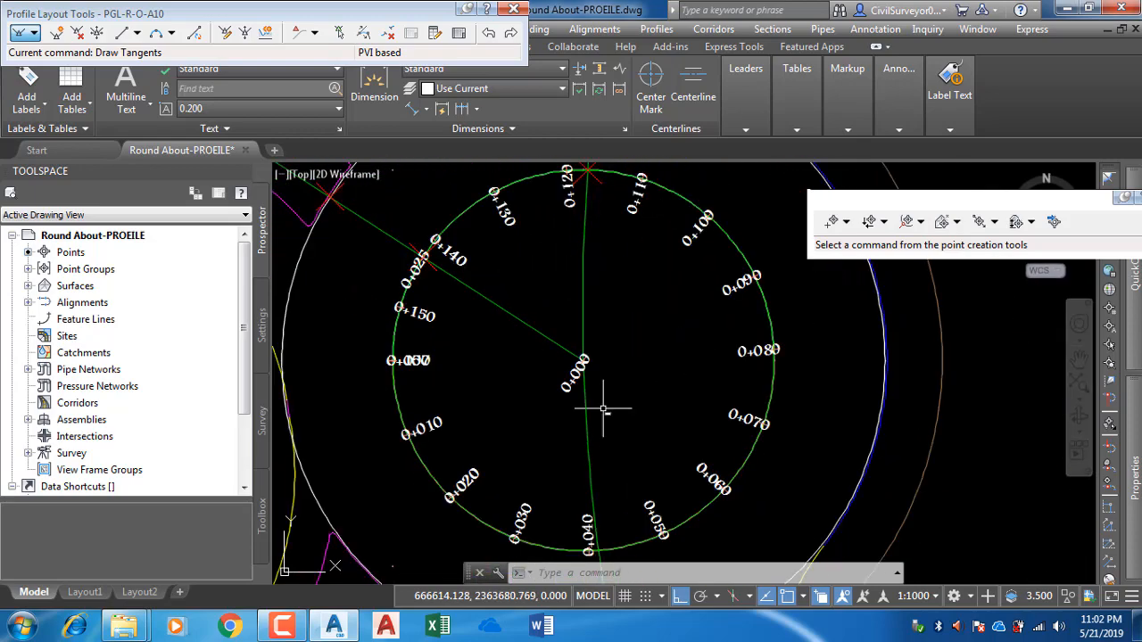
pyautogui.scroll(-2, 597, 375)
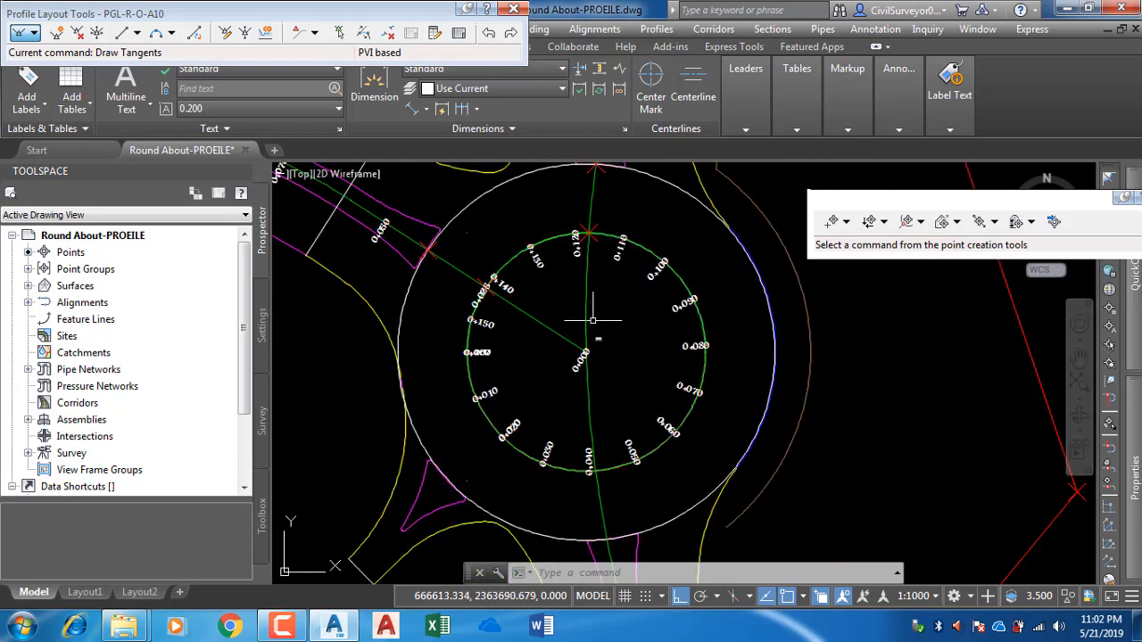
pyautogui.click(586, 353)
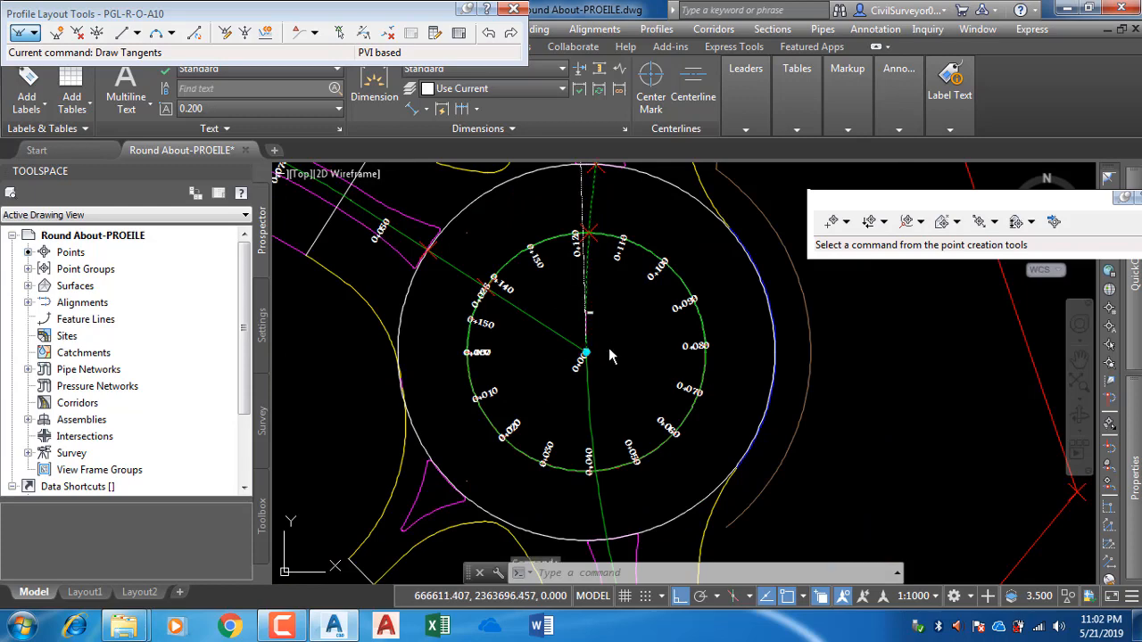
pyautogui.moveTo(586, 419); pyautogui.dragTo(539, 580, button='middle')
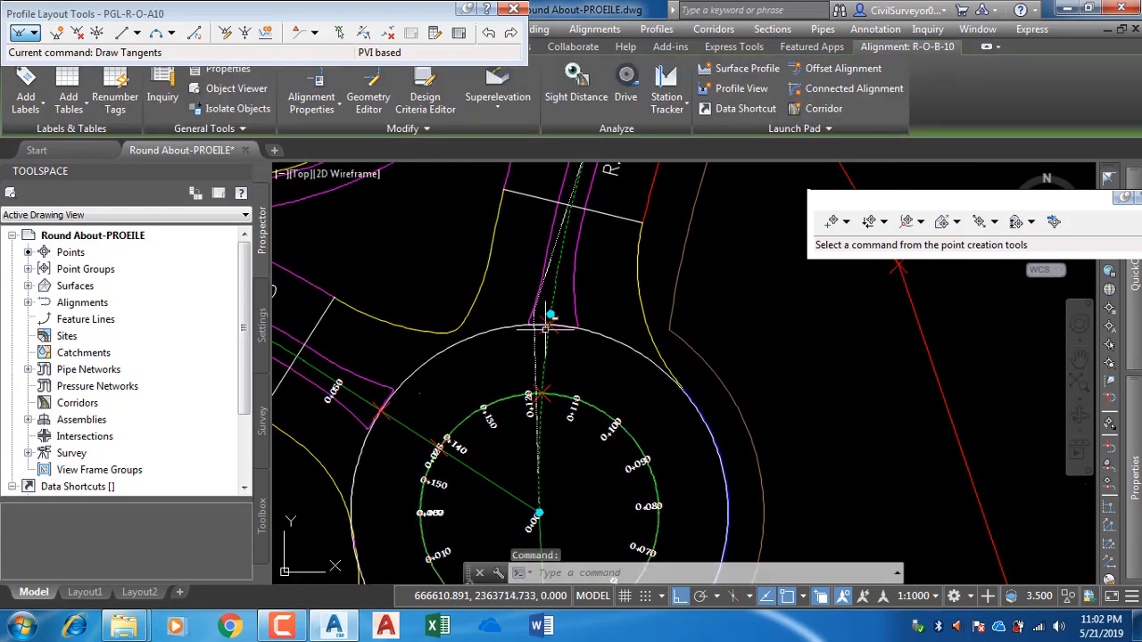
pyautogui.press('Escape')
pyautogui.press('Escape')
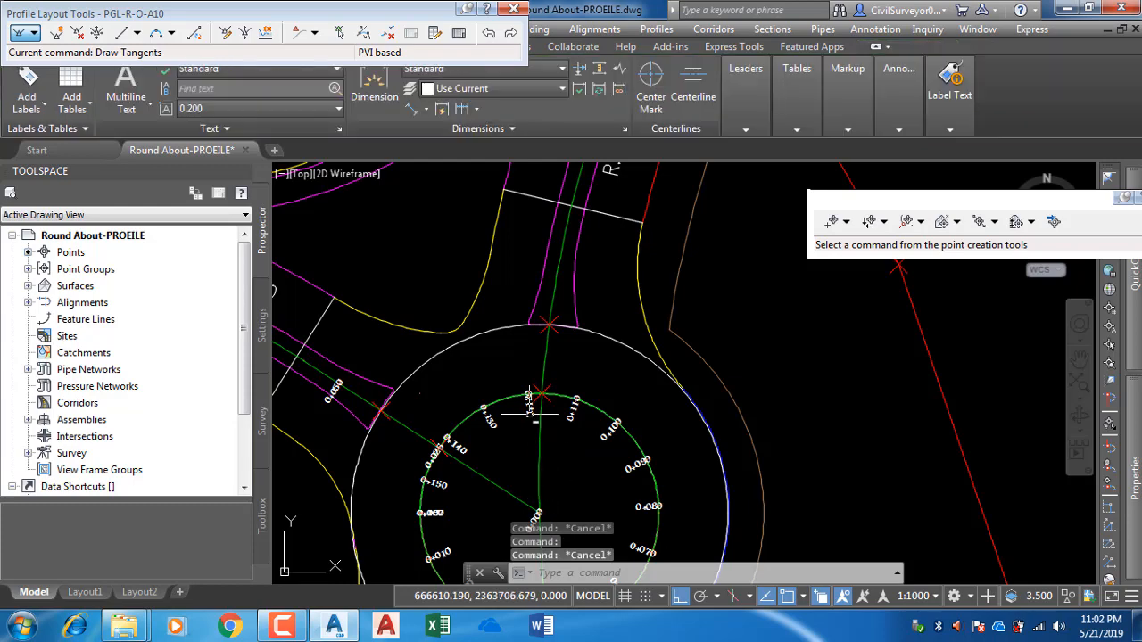
# Step: Start a station elevation label on the R.O.B.10 profile view and set its station to 25
pyautogui.scroll(-6, 546, 390)
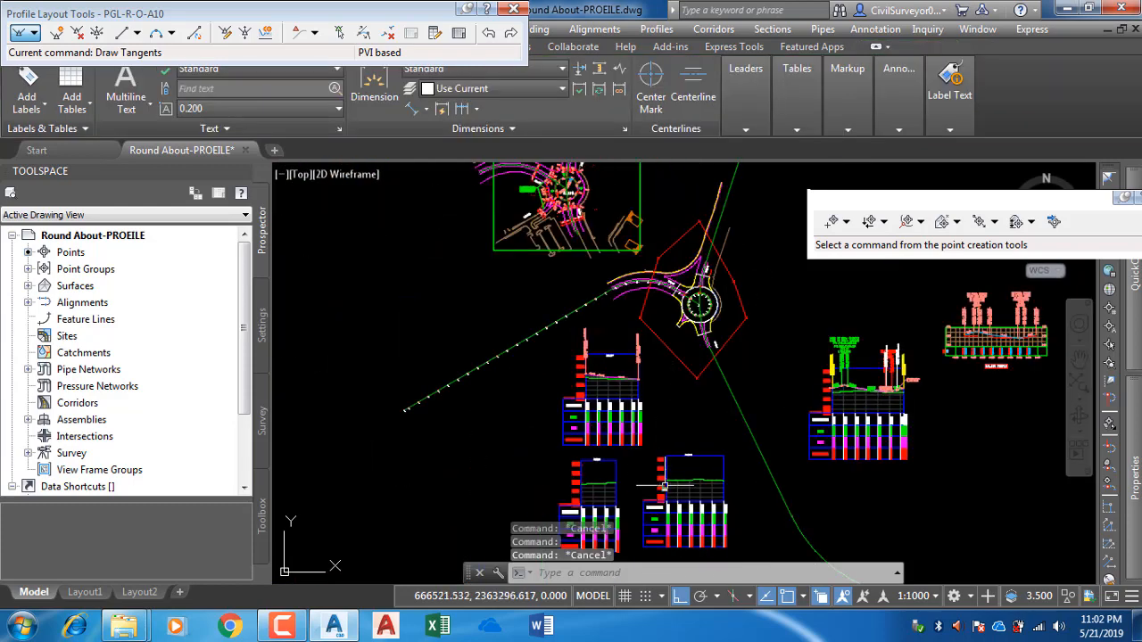
pyautogui.scroll(8, 665, 487)
pyautogui.click(770, 350)
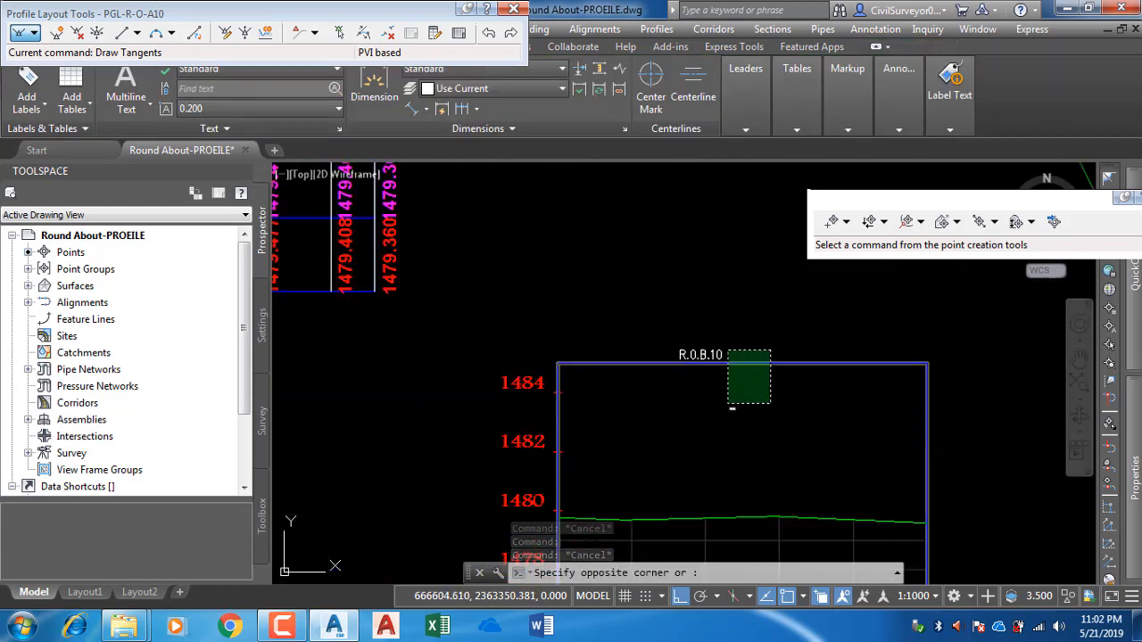
pyautogui.click(729, 405)
pyautogui.click(105, 112)
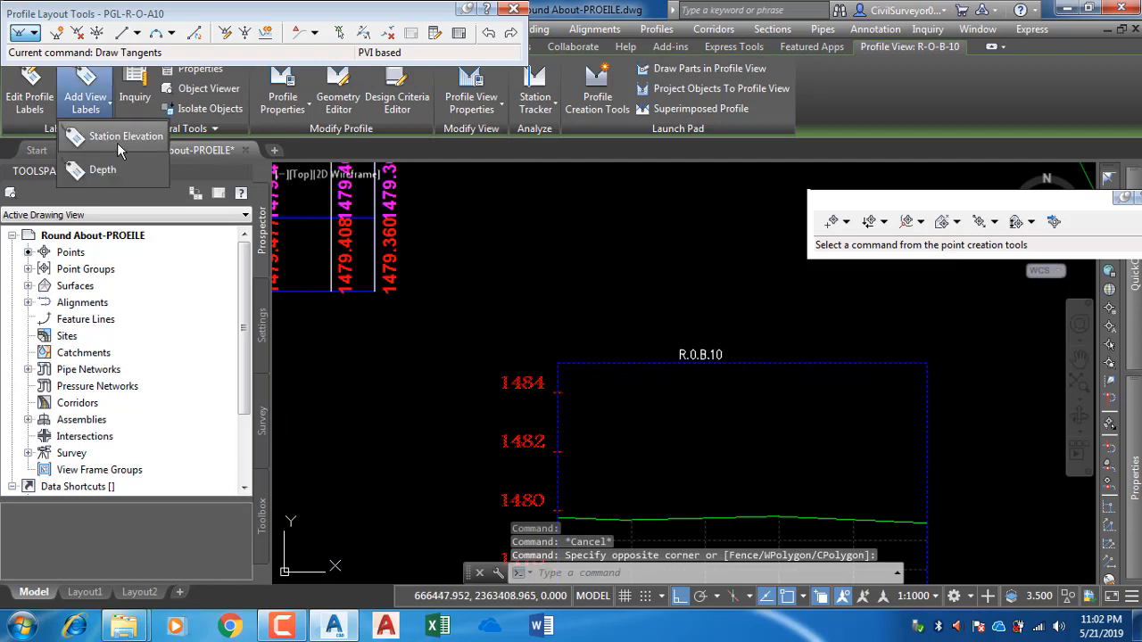
pyautogui.click(118, 138)
pyautogui.moveTo(708, 434); pyautogui.dragTo(580, 358, button='middle')
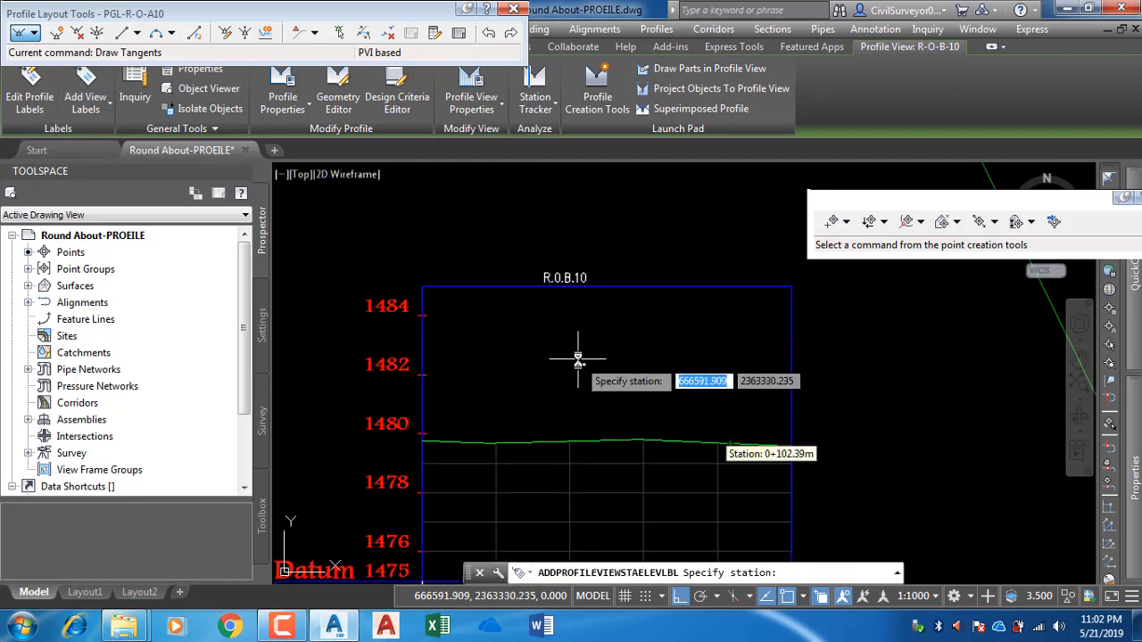
pyautogui.write('25')
pyautogui.press('Return')
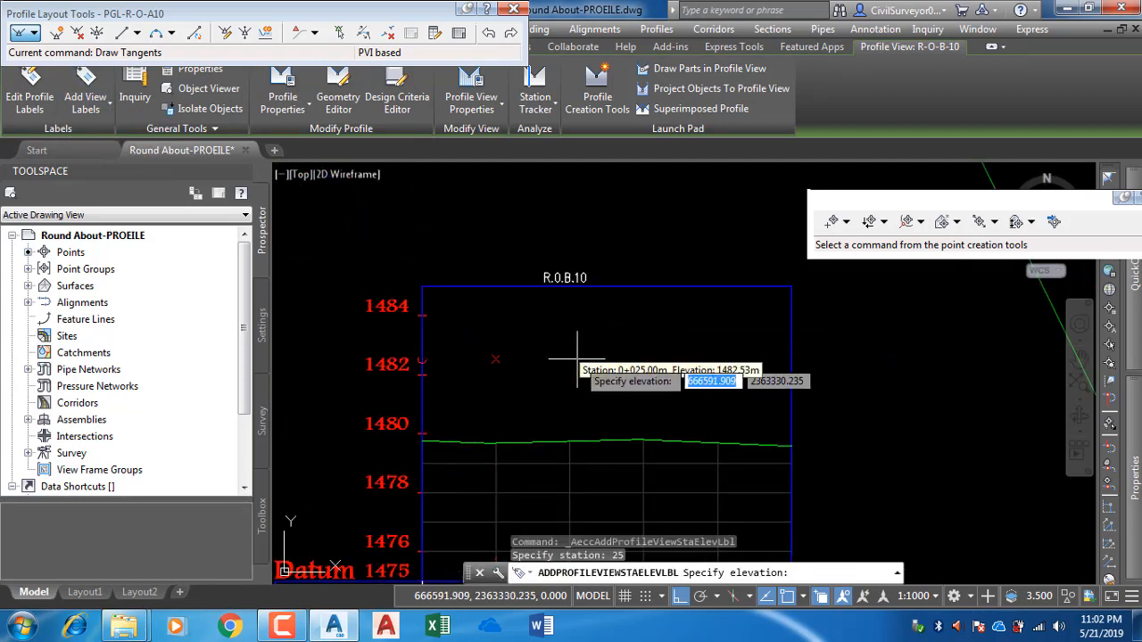
# Step: Set the R.O.B.10 label's elevation to 1479.80, matching the roundabout profile's crossing label, then finish labelling and deselect the profile view
pyautogui.scroll(-7, 578, 359)
pyautogui.moveTo(552, 305); pyautogui.dragTo(523, 433, button='middle')
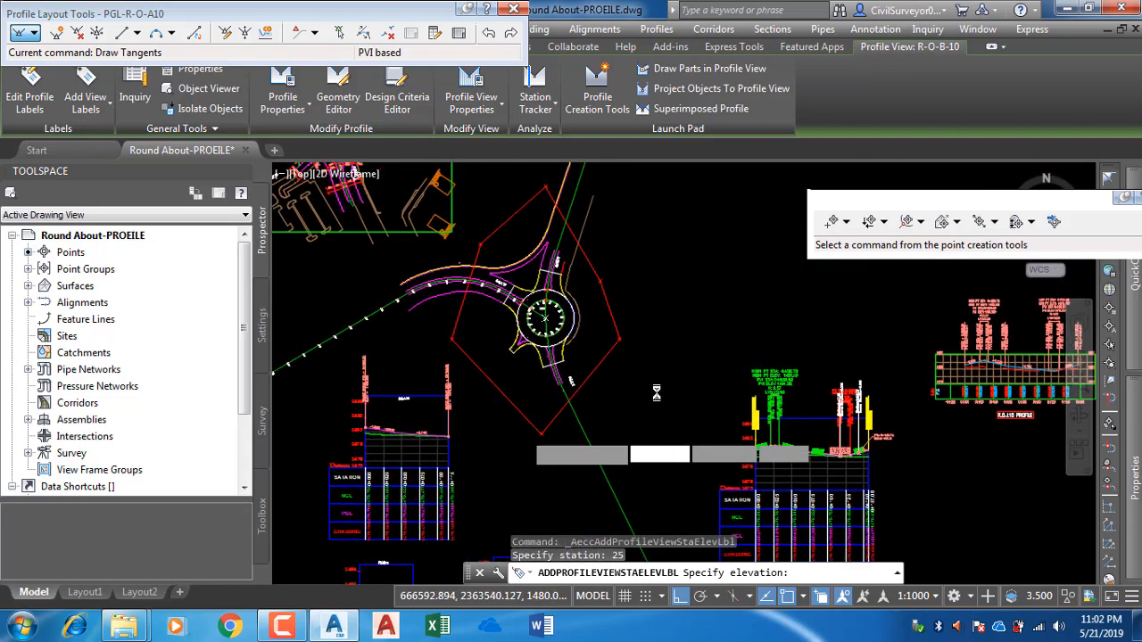
pyautogui.scroll(10, 662, 429)
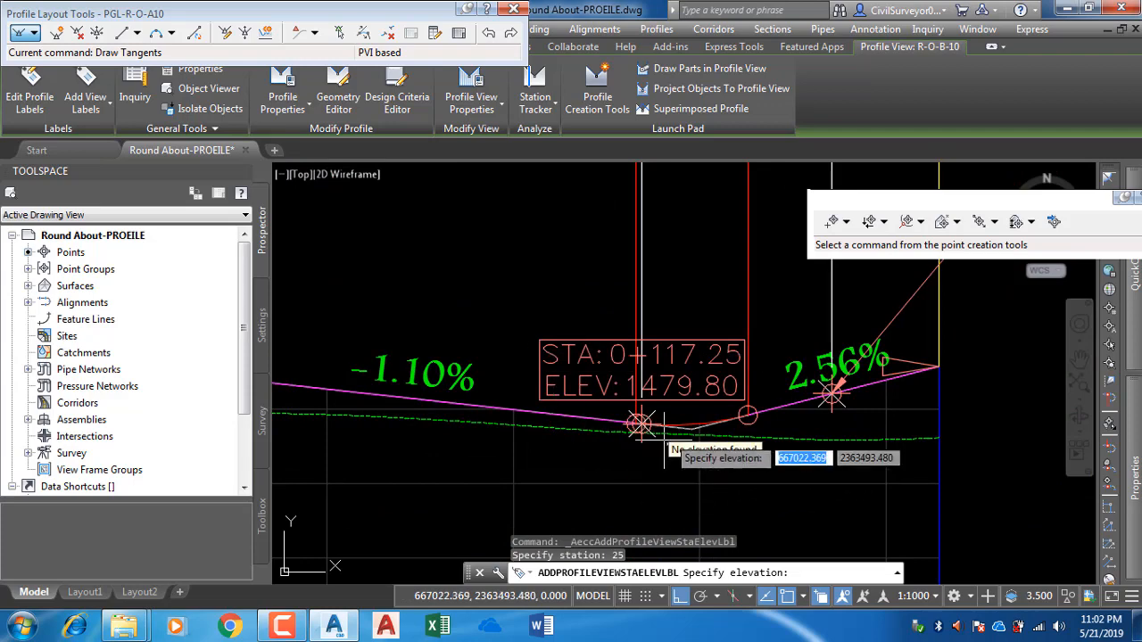
pyautogui.scroll(-6, 700, 428)
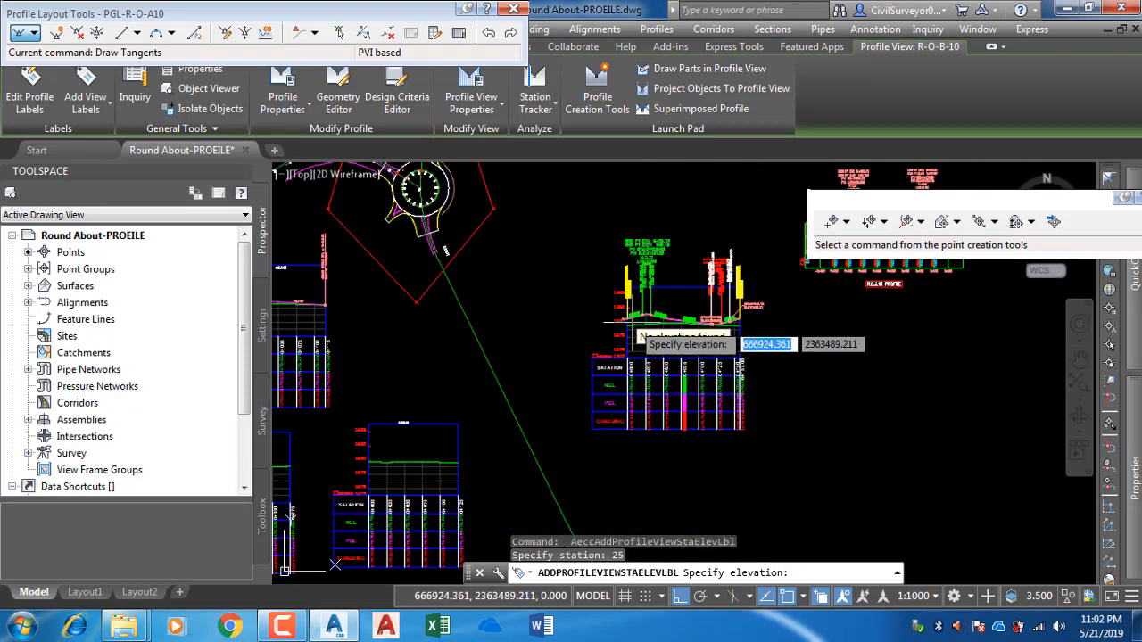
pyautogui.scroll(4, 475, 403)
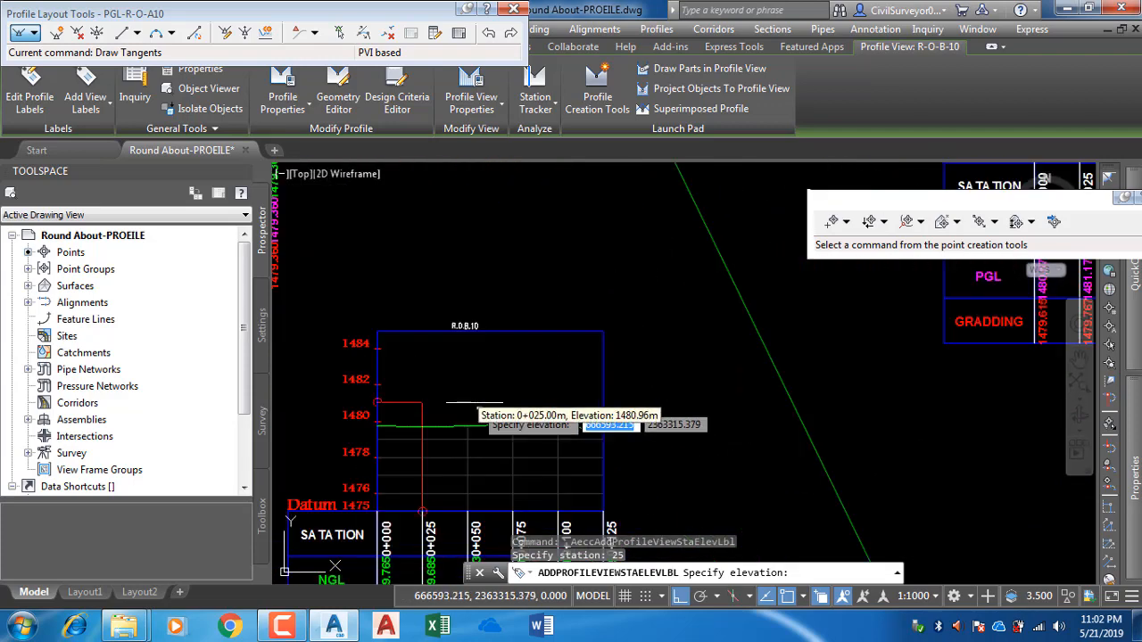
pyautogui.write('1479.80')
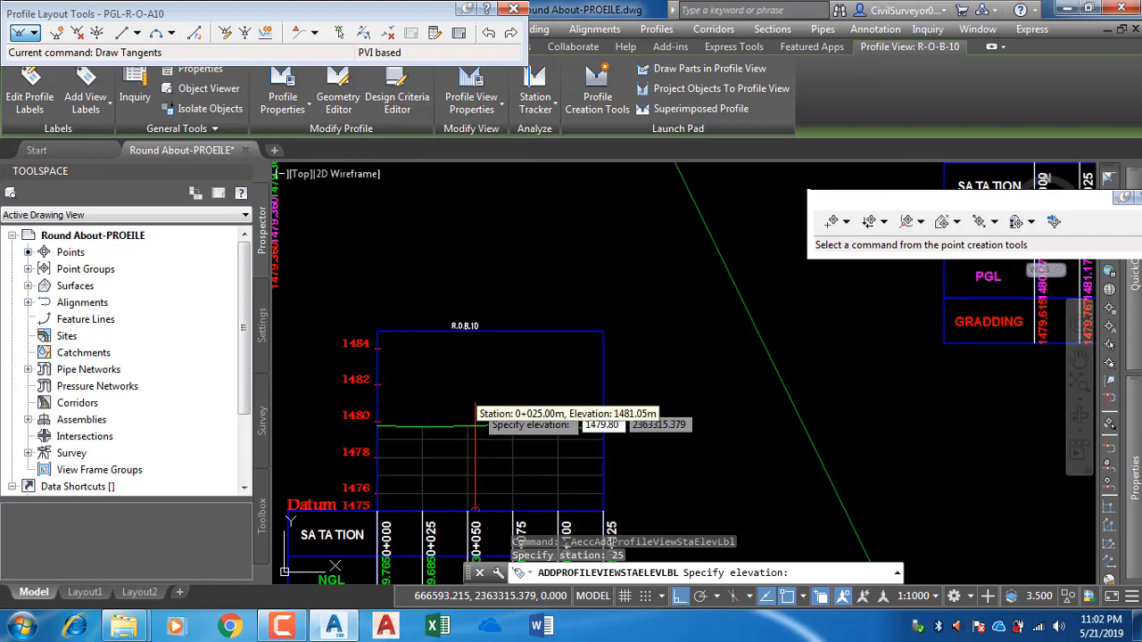
pyautogui.press('Return')
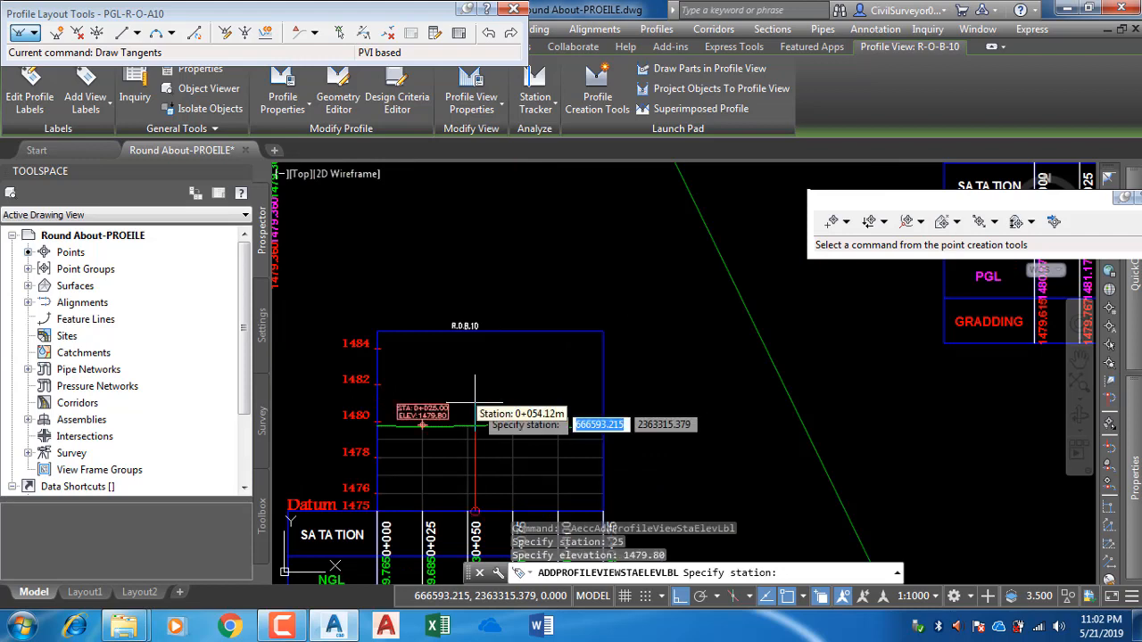
pyautogui.press('Escape')
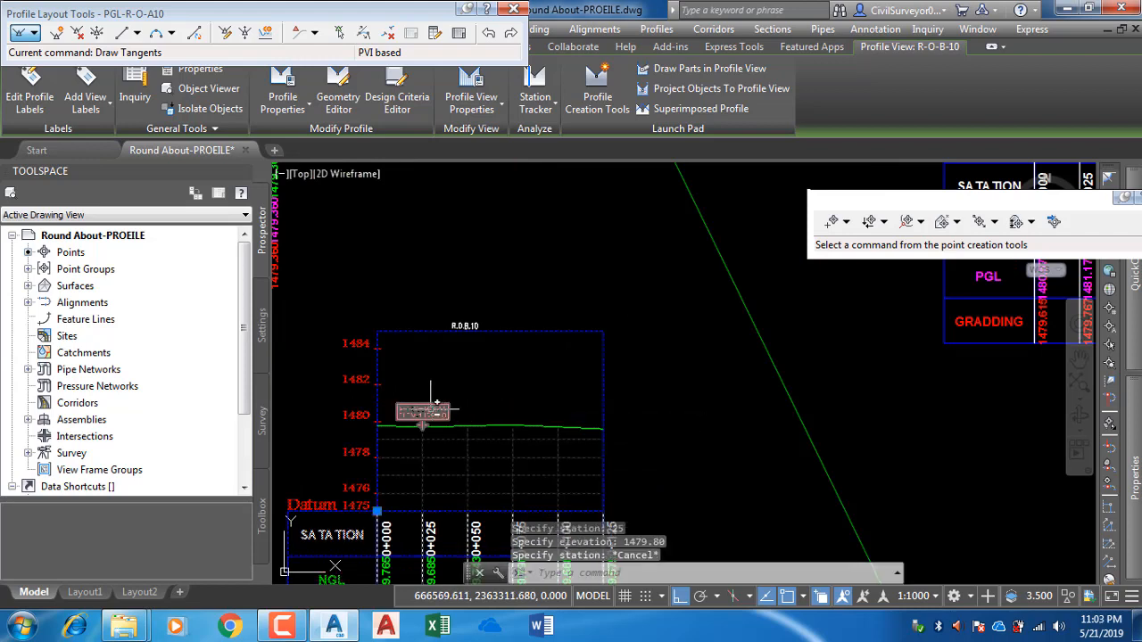
pyautogui.moveTo(423, 411); pyautogui.dragTo(479, 389, button='middle')
pyautogui.press('Escape')
pyautogui.scroll(5, 479, 401)
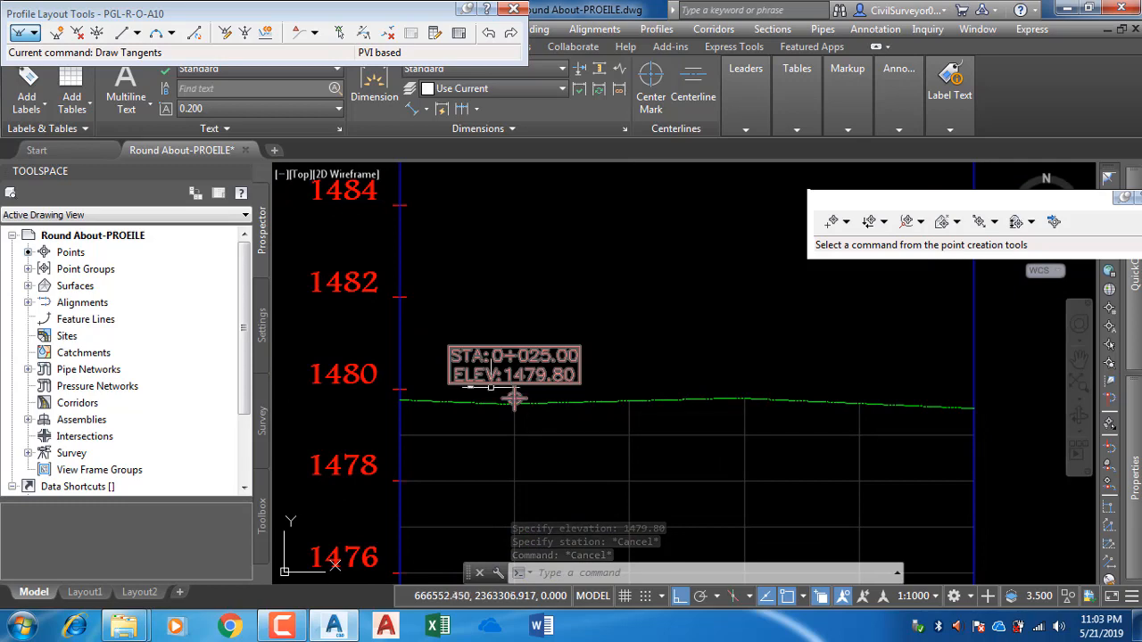
# Step: Examine where the R.O.B.10 alignment crosses the roundabout's inner and outer circles in plan, and the R.O.A.10 profile view
pyautogui.scroll(-3, 499, 395)
pyautogui.scroll(-10, 473, 390)
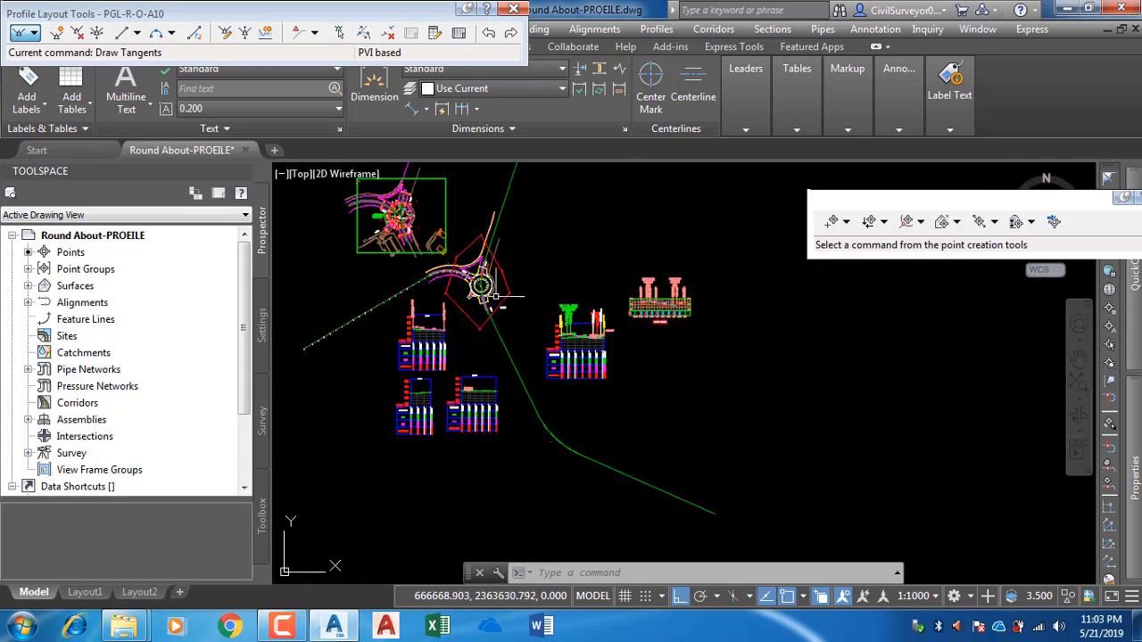
pyautogui.scroll(7, 495, 296)
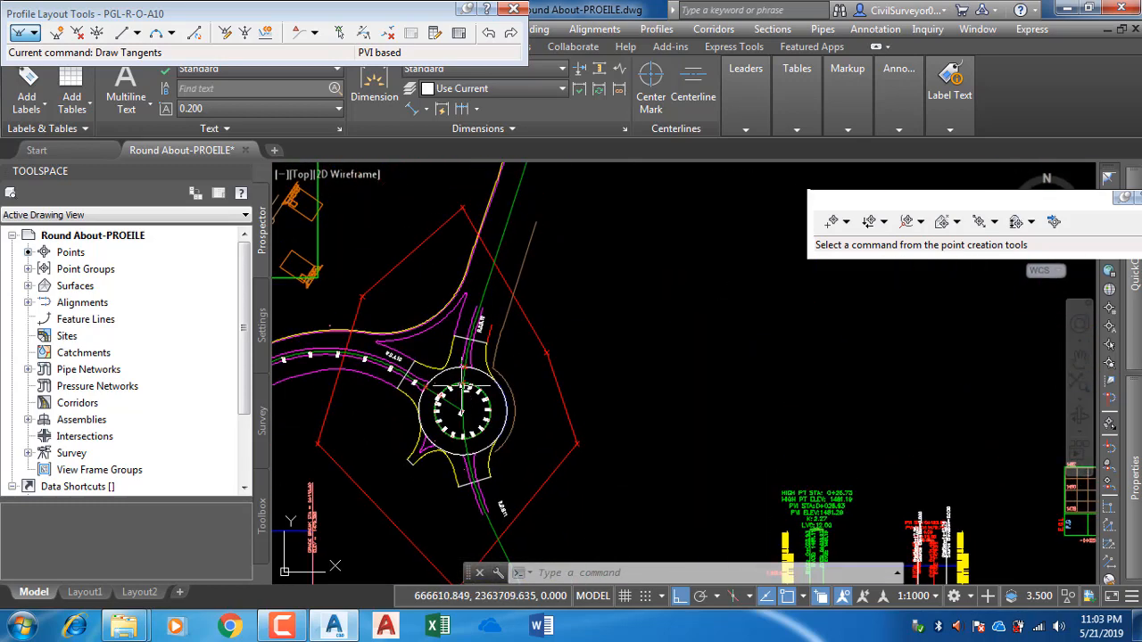
pyautogui.scroll(7, 462, 390)
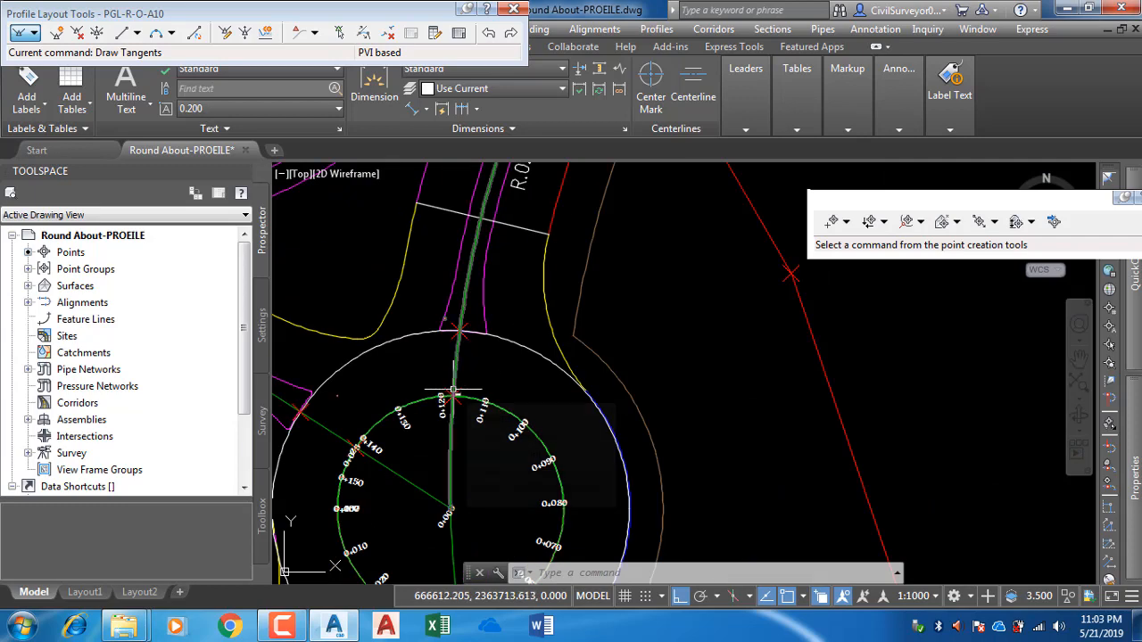
pyautogui.scroll(2, 465, 333)
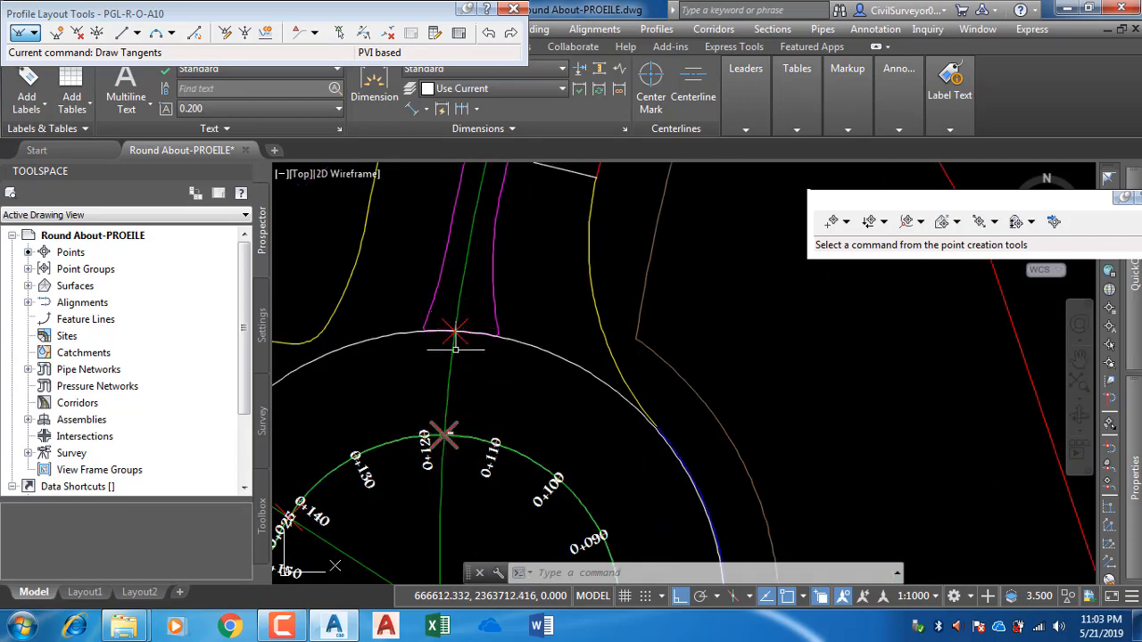
pyautogui.scroll(-10, 446, 333)
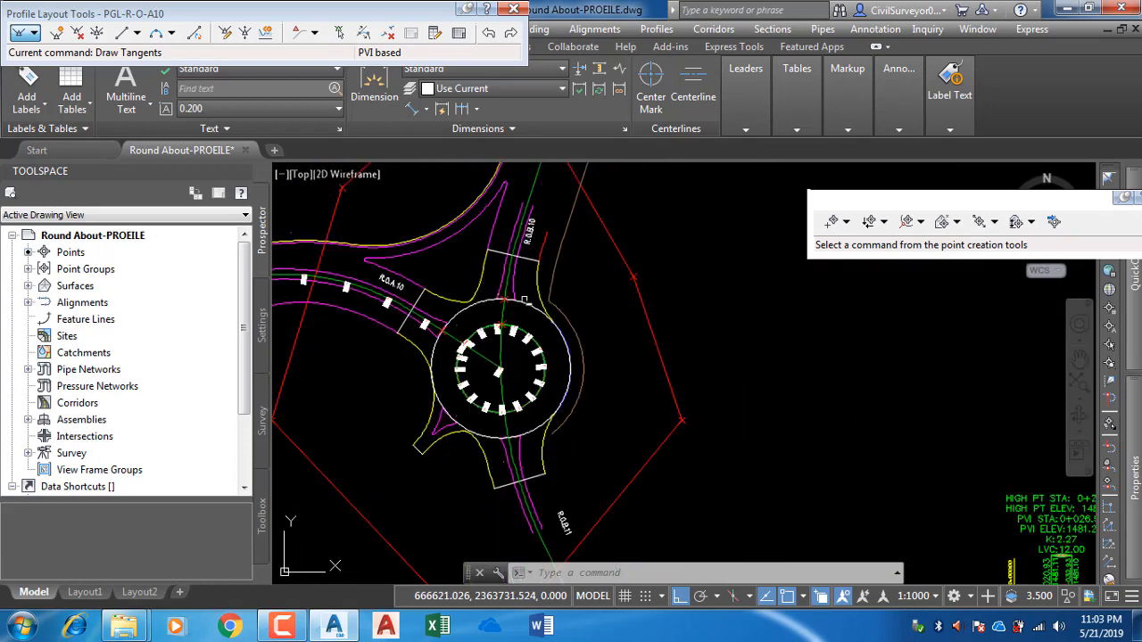
pyautogui.moveTo(1138, 318)
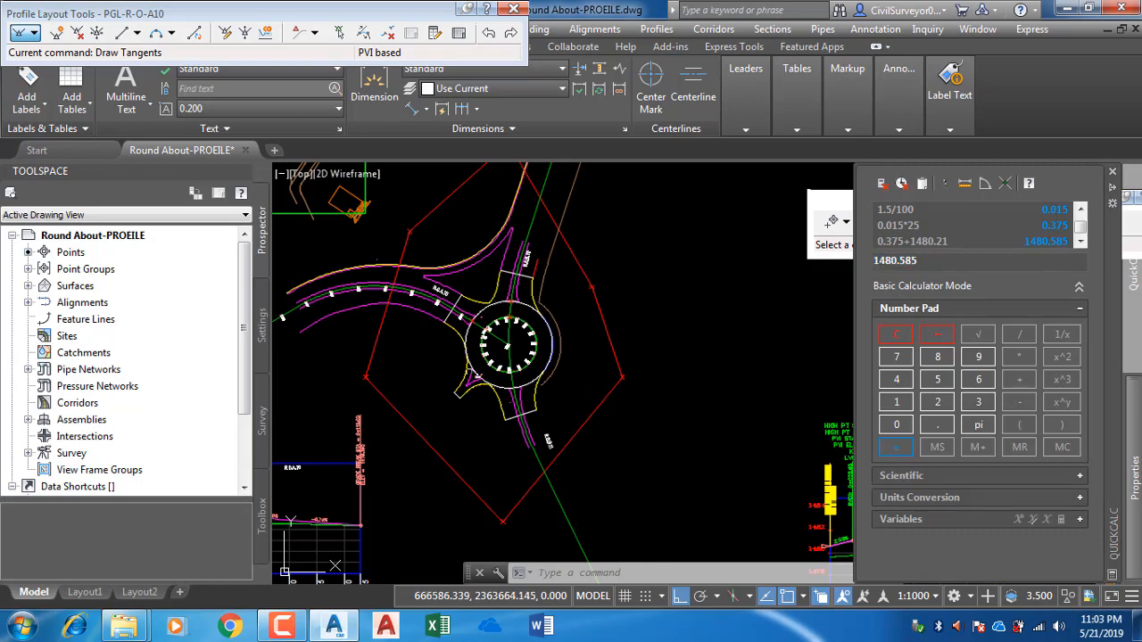
pyautogui.moveTo(393, 422); pyautogui.dragTo(655, 334, button='middle')
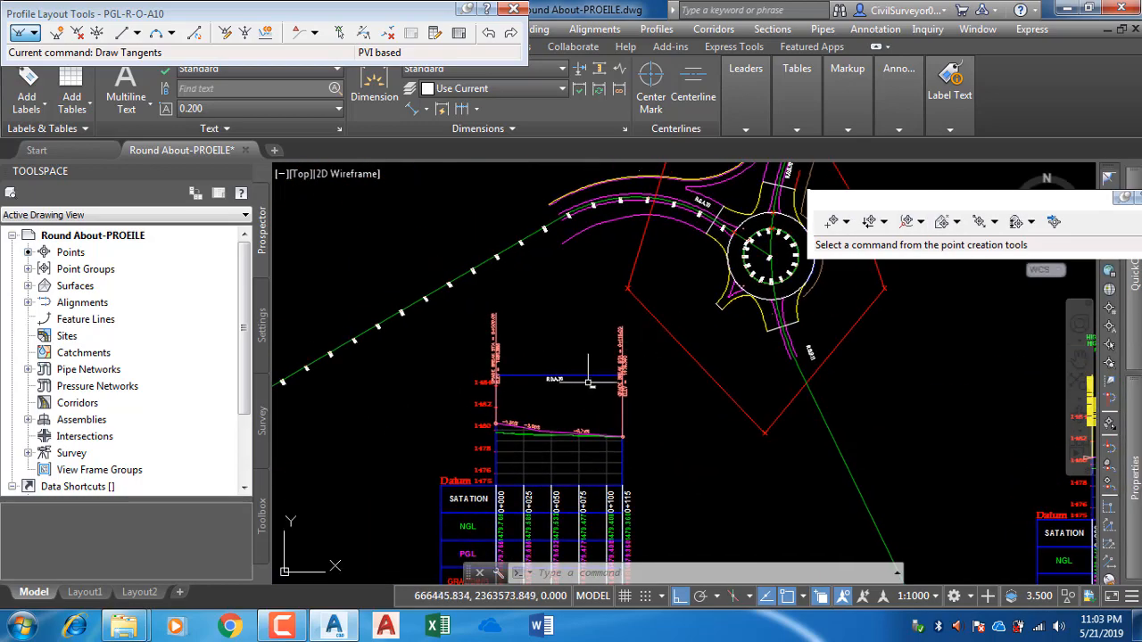
pyautogui.scroll(-5, 588, 382)
# Step: Calculate the R.O.B.10 start elevation with QuickCalc: 1.5/100 times 25, added to the 1479.80 labelled at station 0+025
pyautogui.scroll(7, 575, 491)
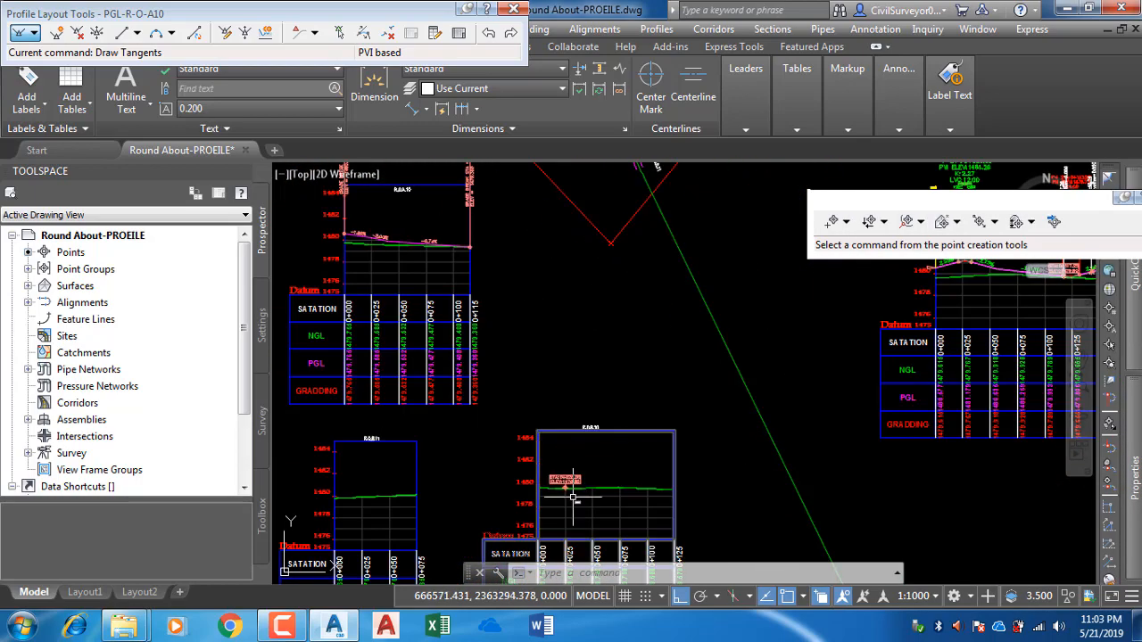
pyautogui.scroll(6, 573, 497)
pyautogui.moveTo(1141, 303)
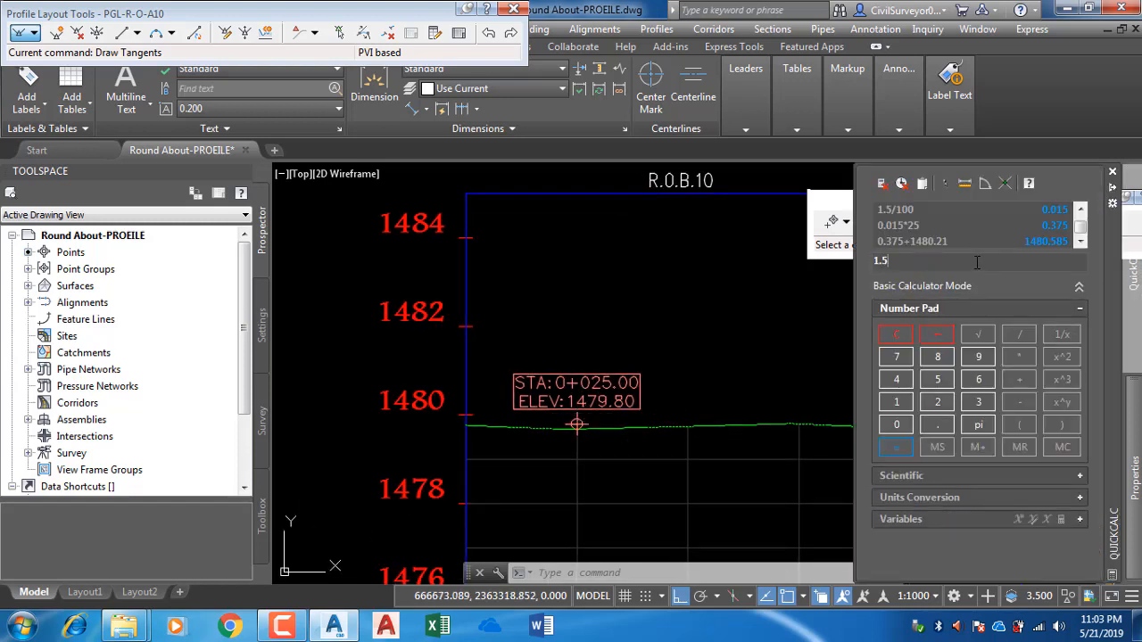
pyautogui.press('Return')
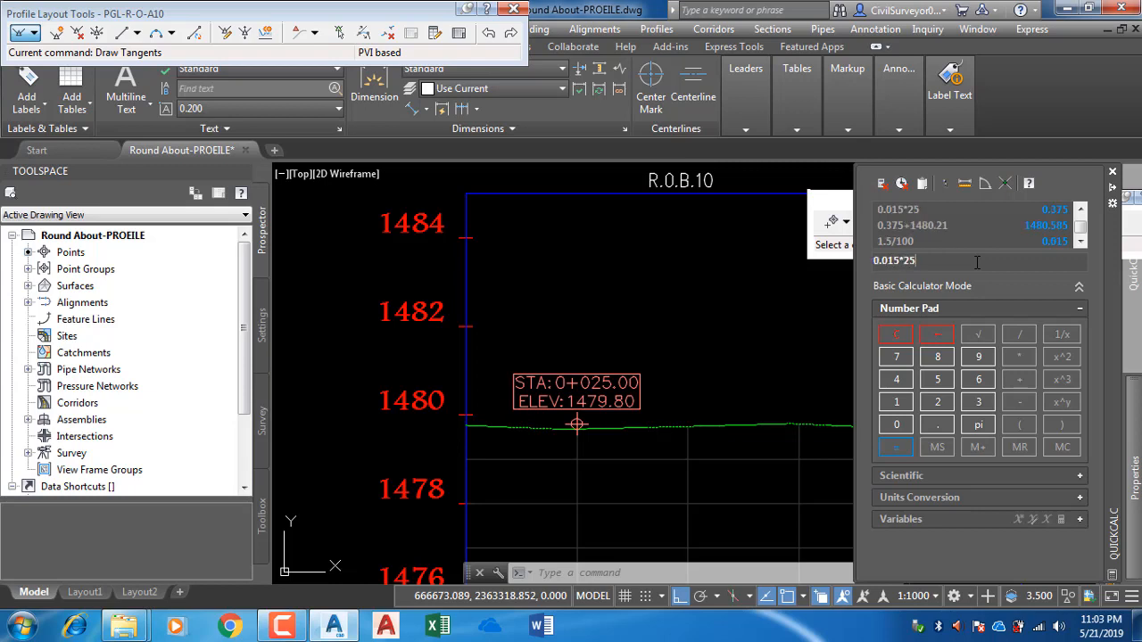
pyautogui.press('Return')
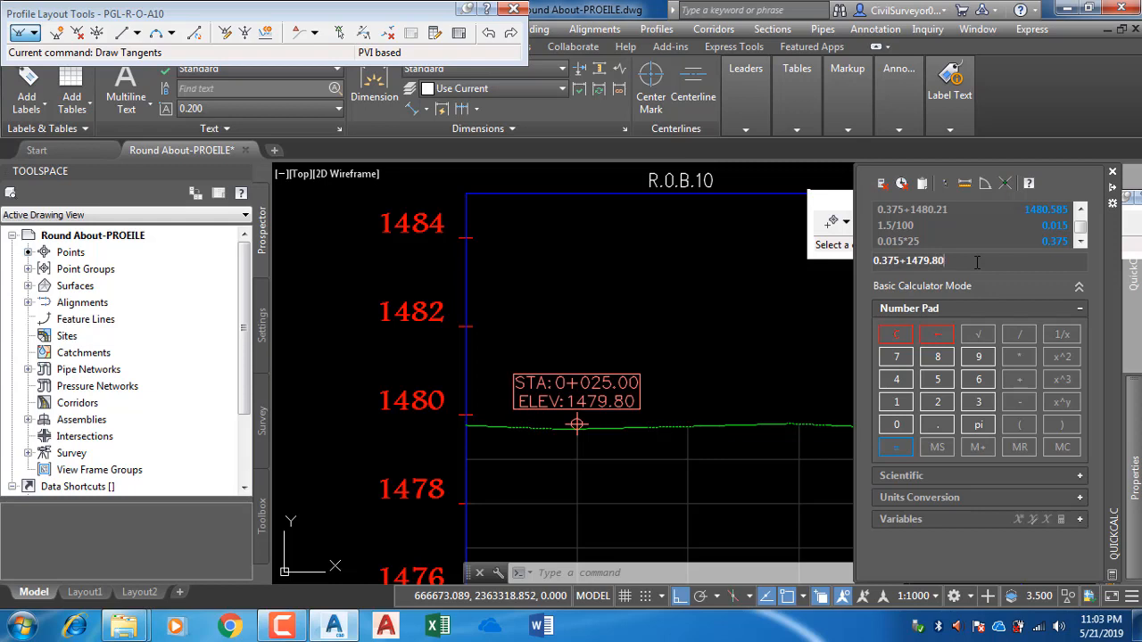
pyautogui.press('Return')
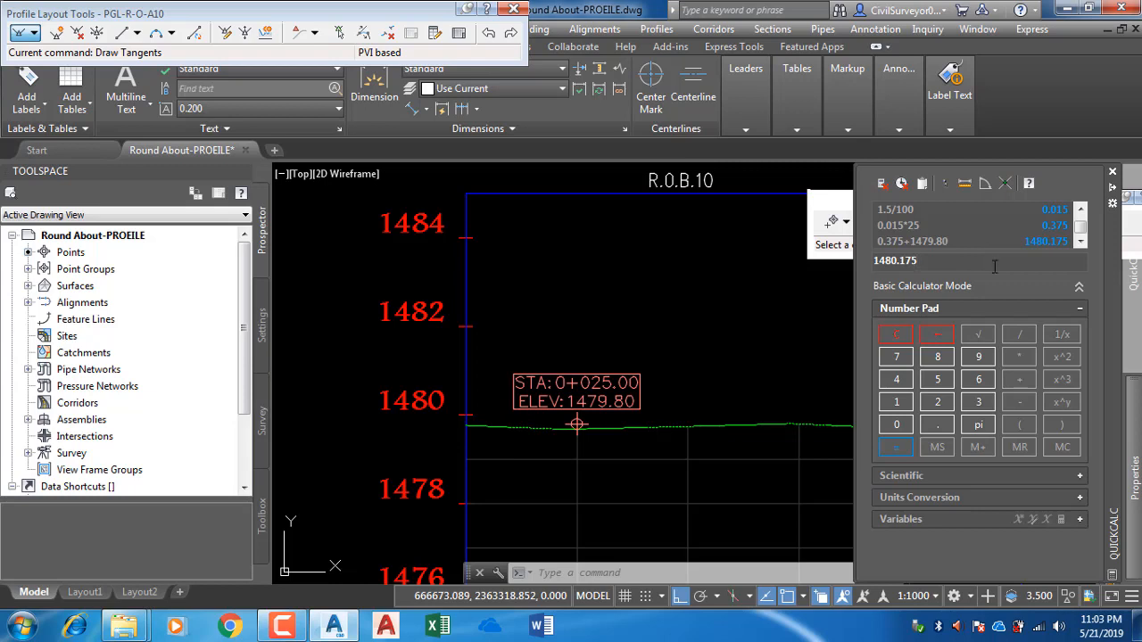
# Step: Calculate a 2% grade over 14.5 m with QuickCalc (2/100, 0.02*14.5) and evaluate 0.29-1779.80
pyautogui.moveTo(922, 261); pyautogui.dragTo(872, 274)
pyautogui.press('BackSpace')
pyautogui.write('2/100')
pyautogui.press('Return')
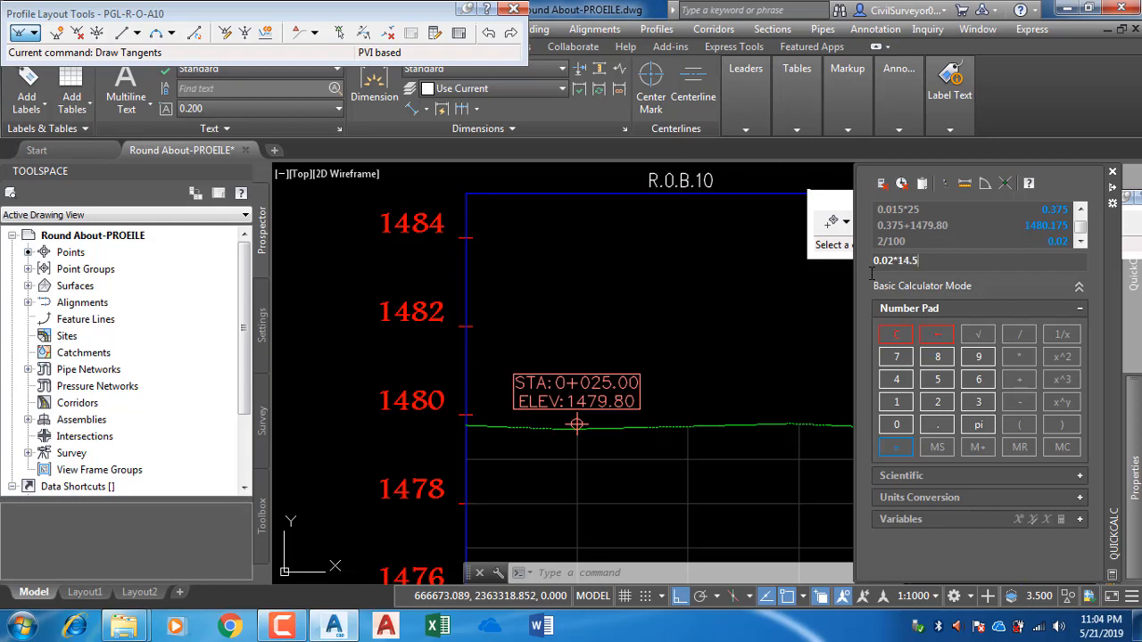
pyautogui.press('Return')
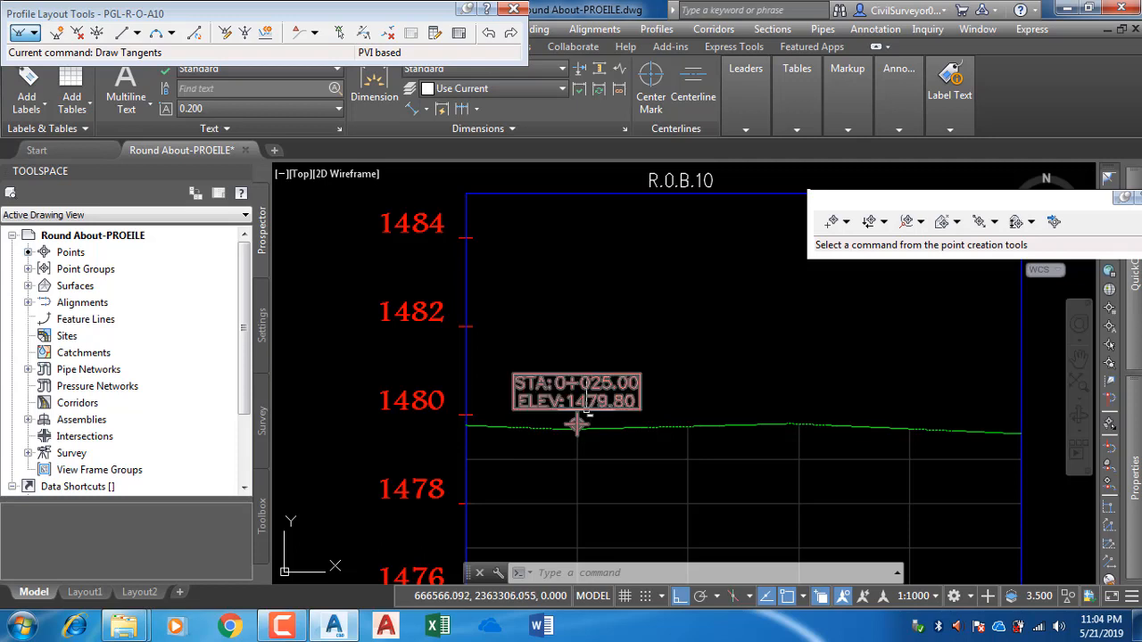
pyautogui.moveTo(1134, 312)
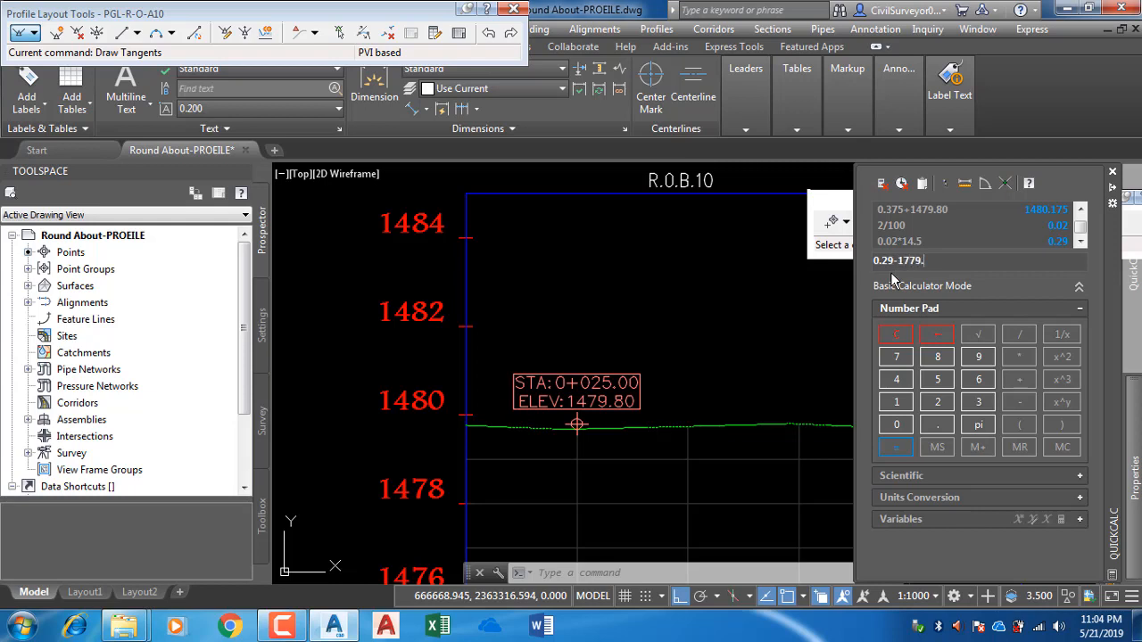
pyautogui.press('Return')
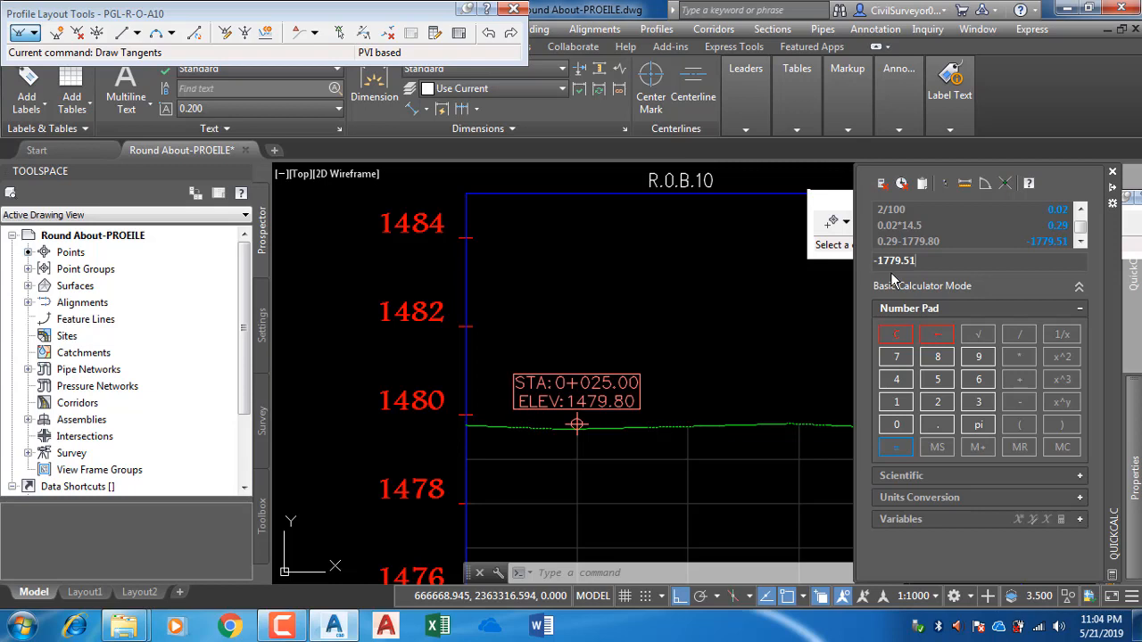
# Step: Clear the previous result in QuickCalc and calculate the elevation at the roundabout's outer circle as 1479.80-.29
pyautogui.moveTo(922, 265); pyautogui.dragTo(840, 265)
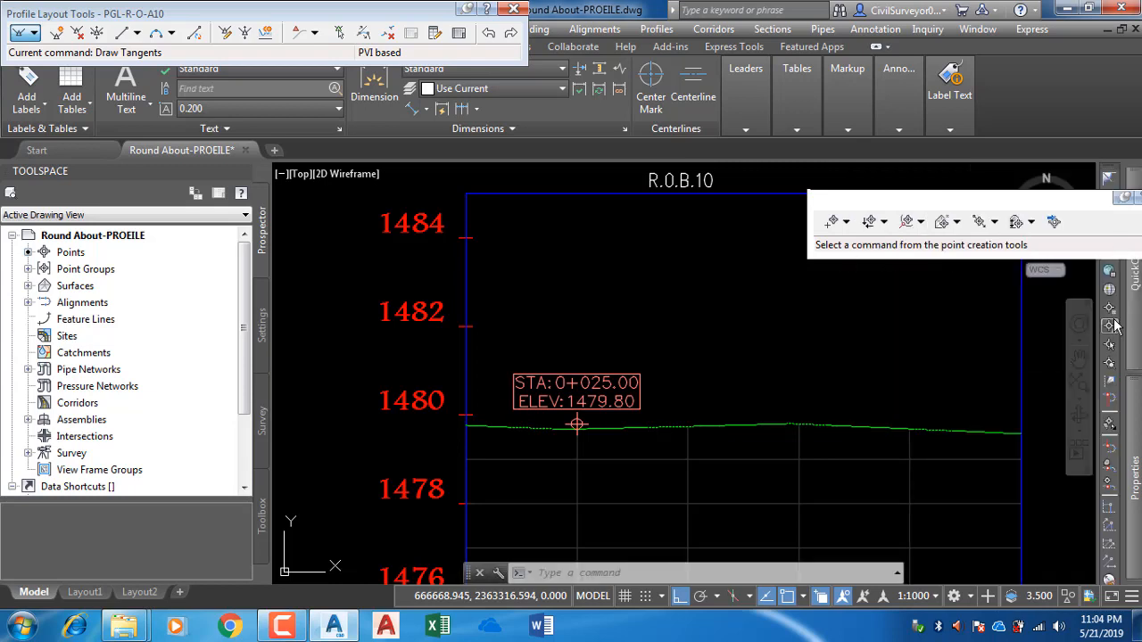
pyautogui.press('BackSpace')
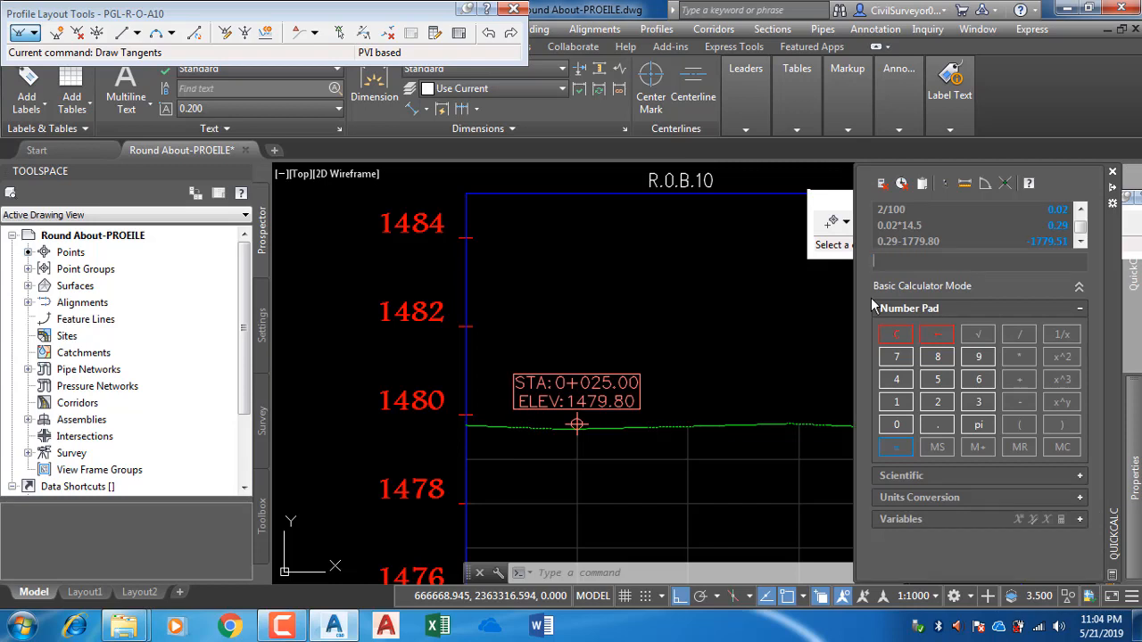
pyautogui.write('1479.51')
pyautogui.press('Return')
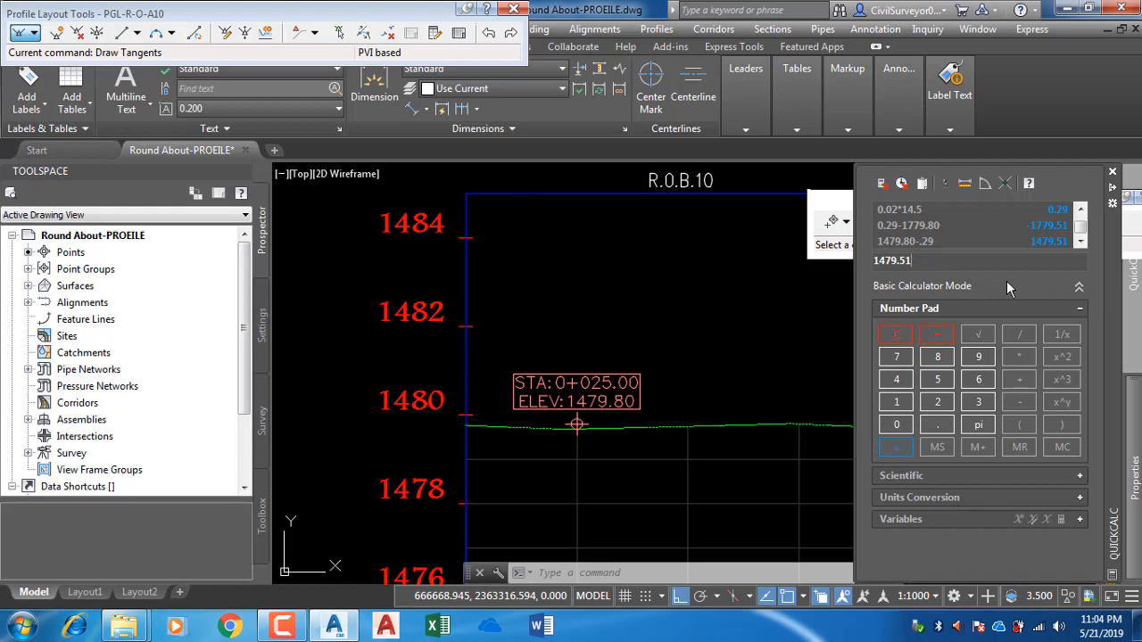
# Step: Examine in plan where the R.O.B.10 alignment leaves the roundabout centre and crosses its inner and outer circles
pyautogui.scroll(-6, 764, 301)
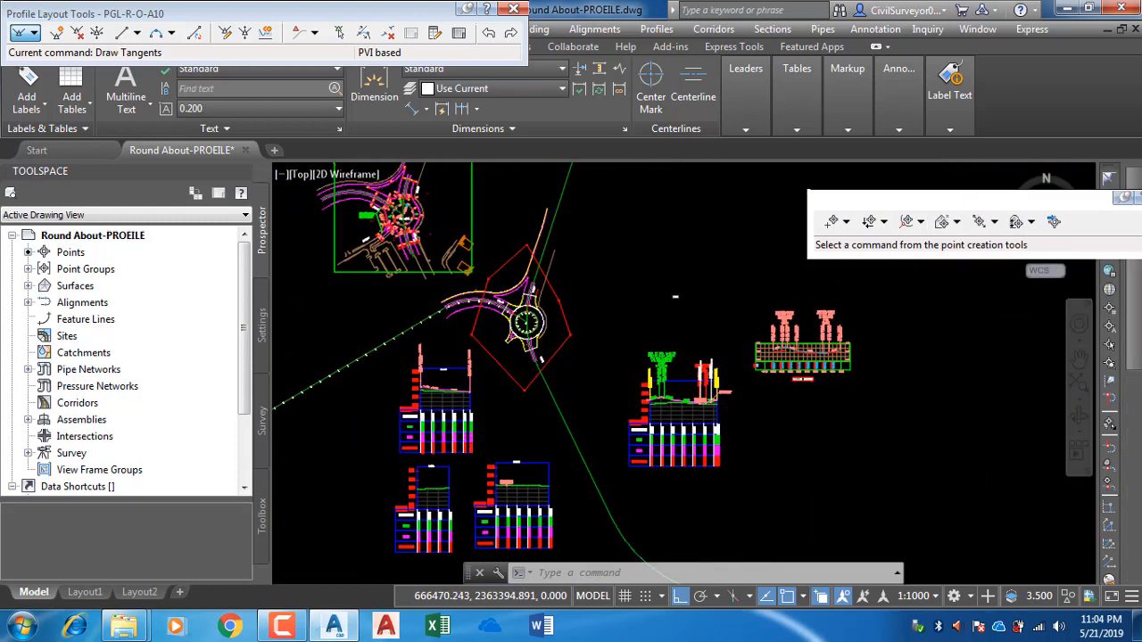
pyautogui.scroll(6, 571, 401)
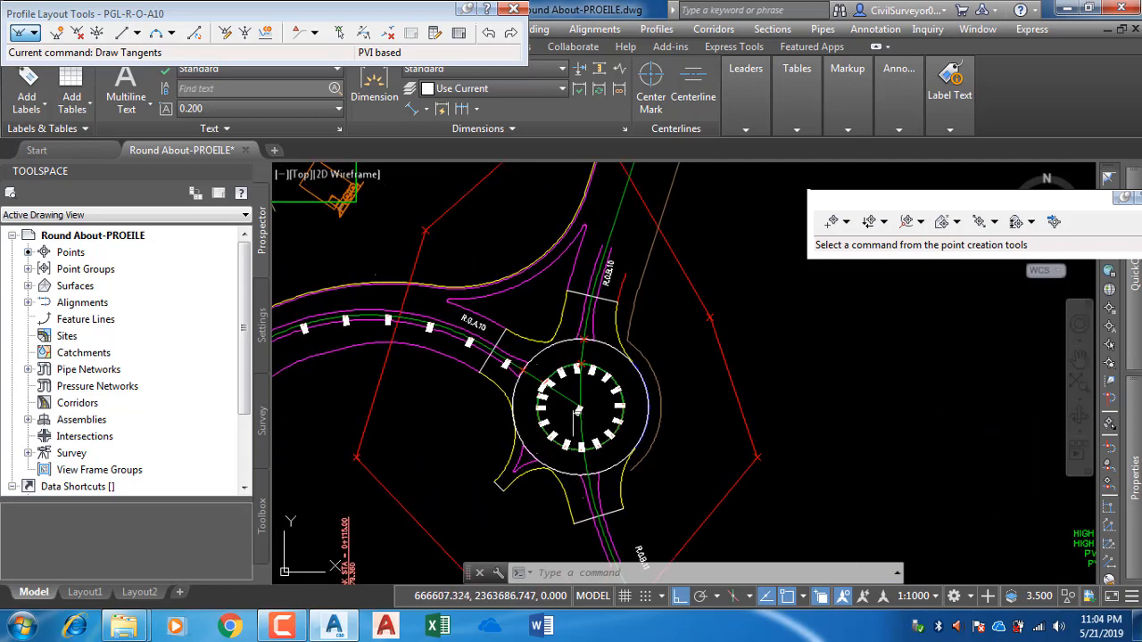
pyautogui.scroll(2, 578, 410)
pyautogui.scroll(-1, 593, 385)
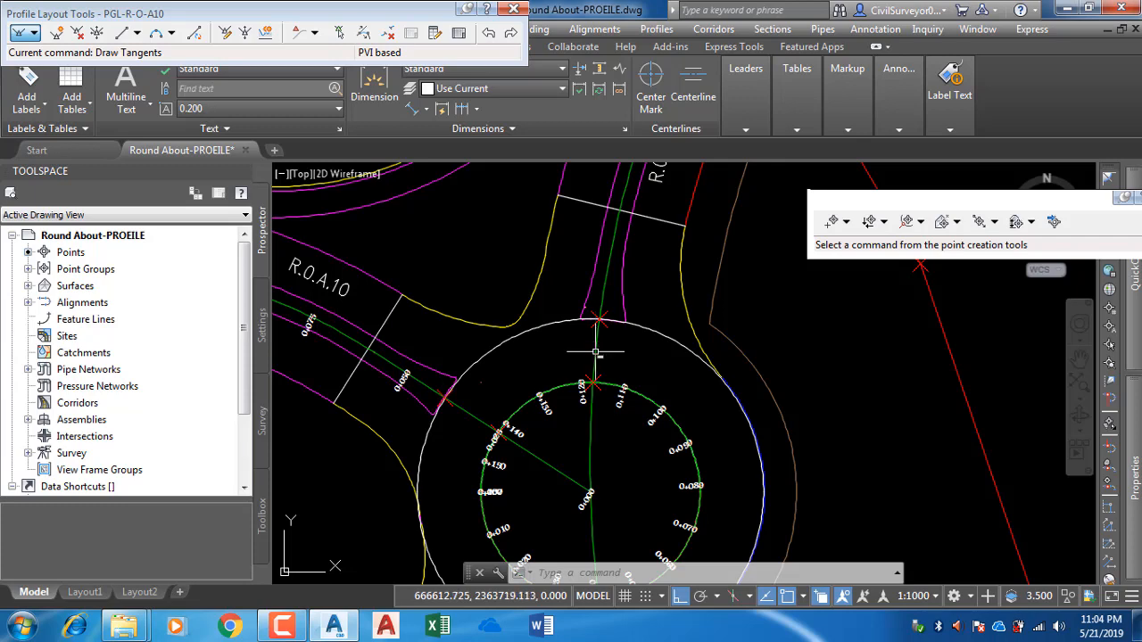
pyautogui.scroll(3, 597, 333)
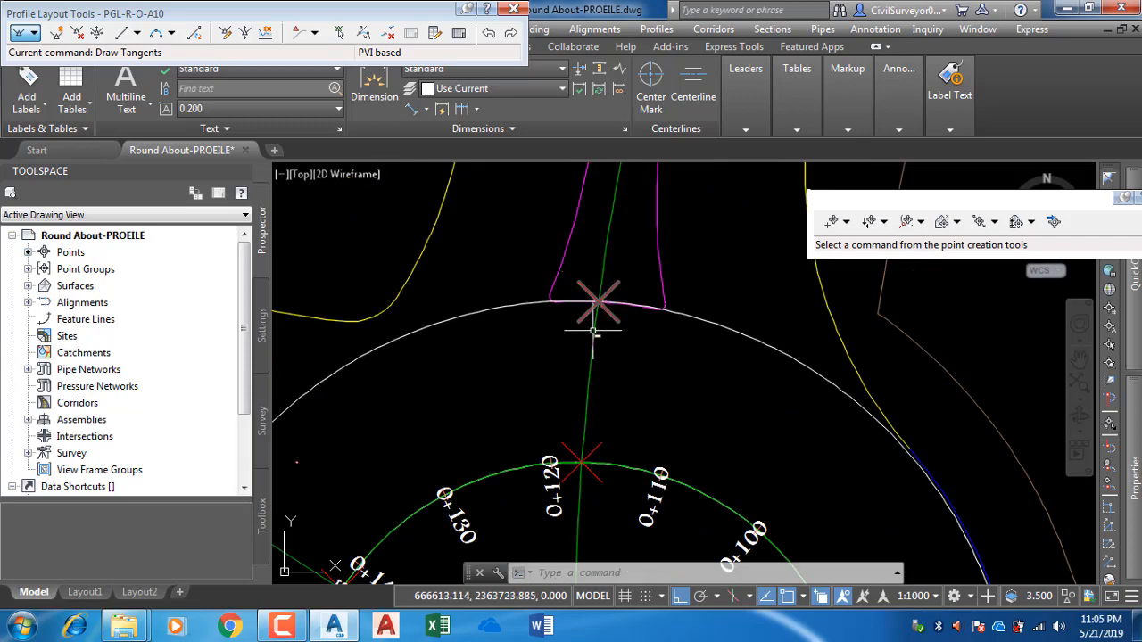
pyautogui.scroll(-2, 600, 294)
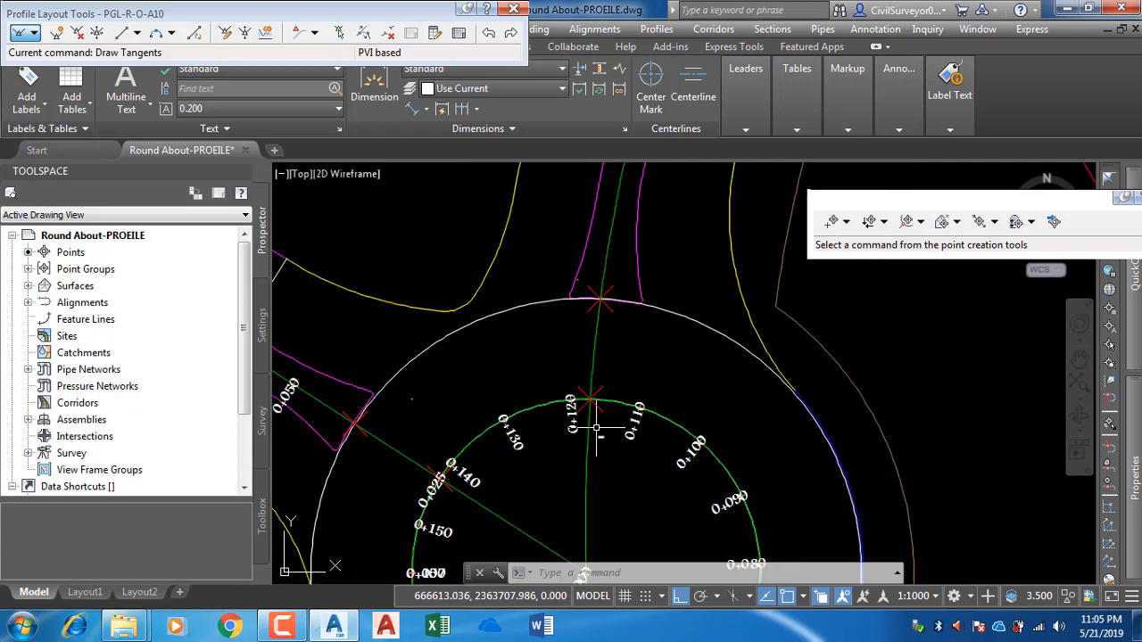
pyautogui.moveTo(597, 428); pyautogui.dragTo(600, 284, button='middle')
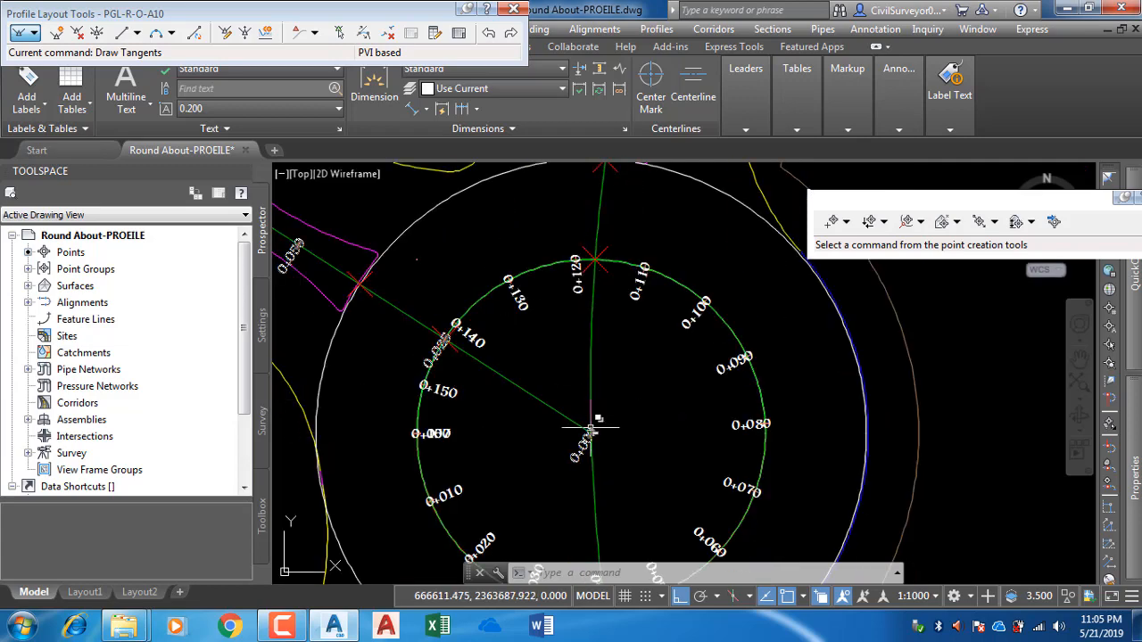
pyautogui.scroll(-4, 615, 453)
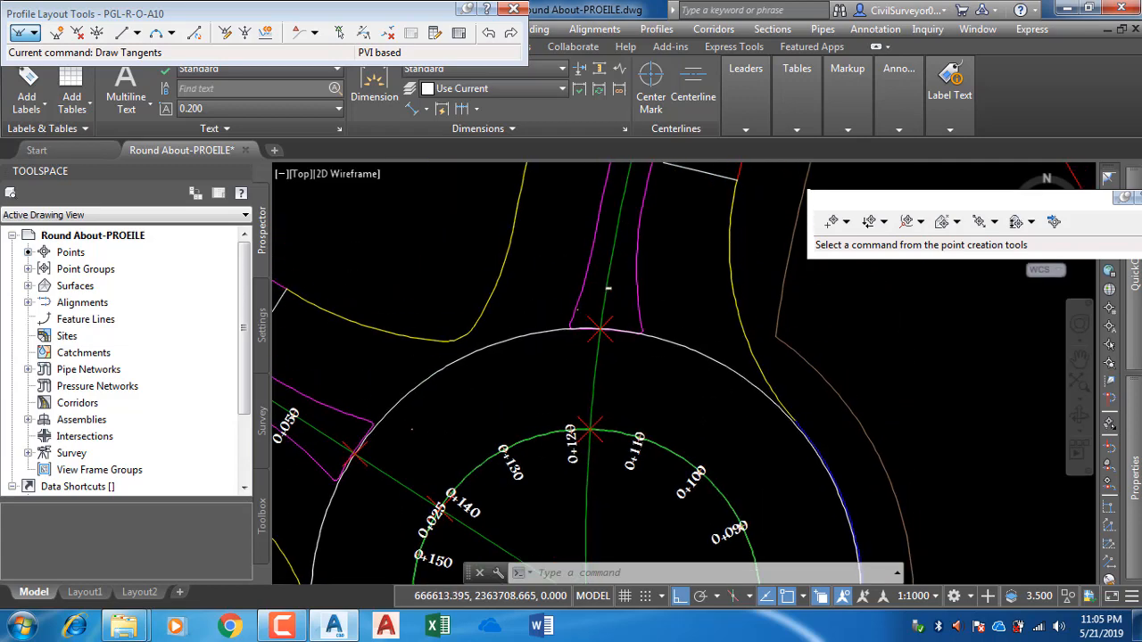
pyautogui.scroll(-8, 616, 453)
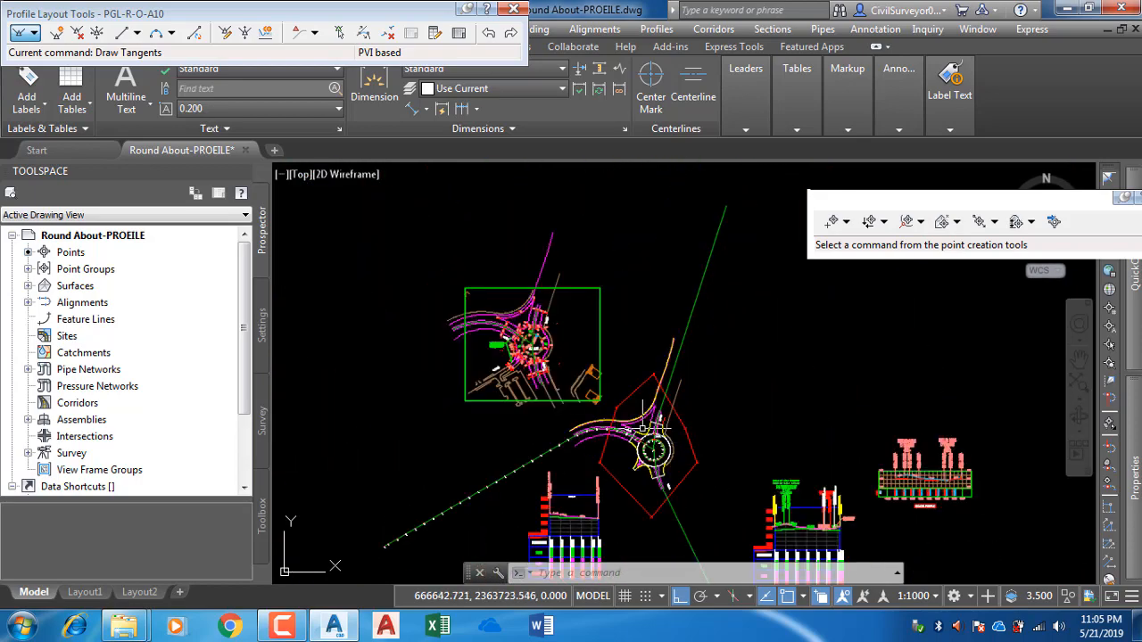
# Step: Start a station elevation label on the R.O.B.10 profile view and try to enter 0 as its station
pyautogui.scroll(6, 727, 319)
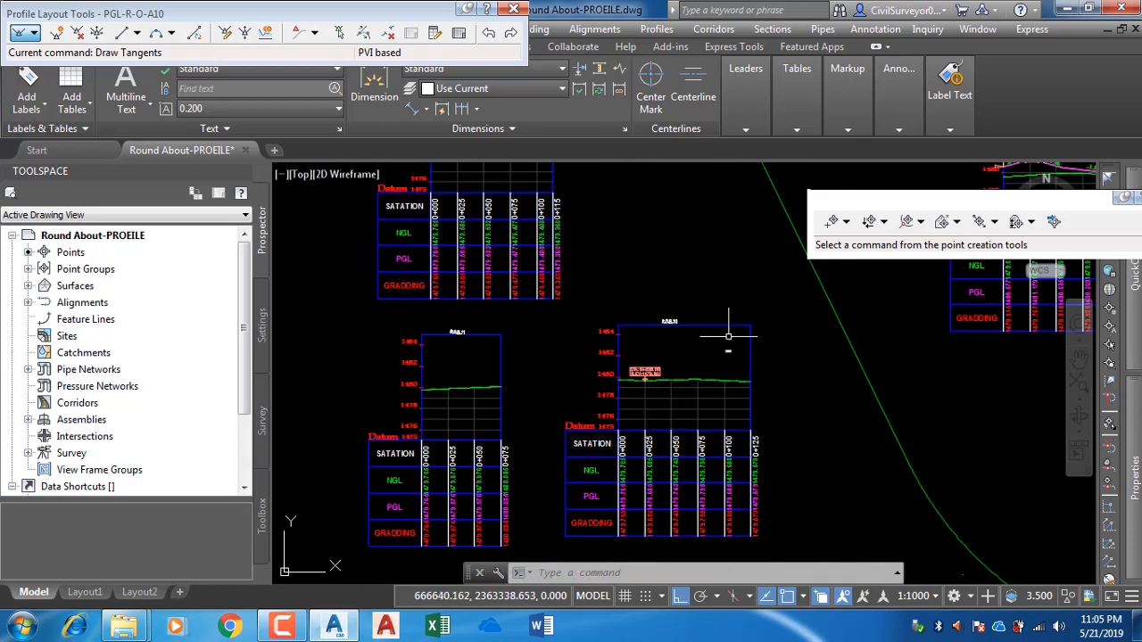
pyautogui.click(694, 326)
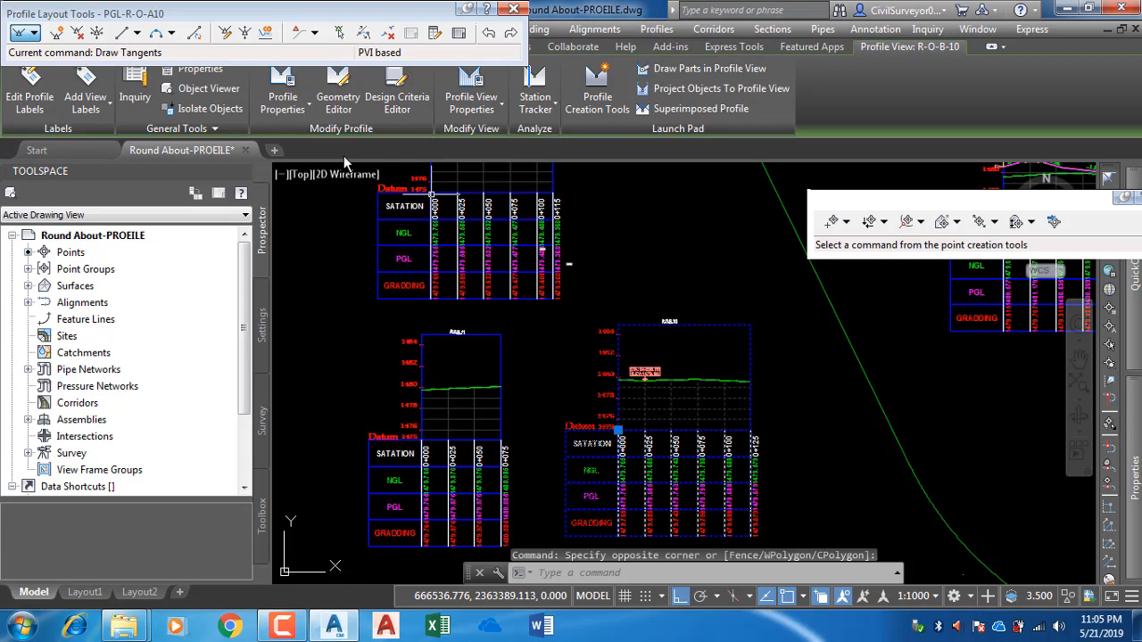
pyautogui.click(104, 116)
pyautogui.click(98, 137)
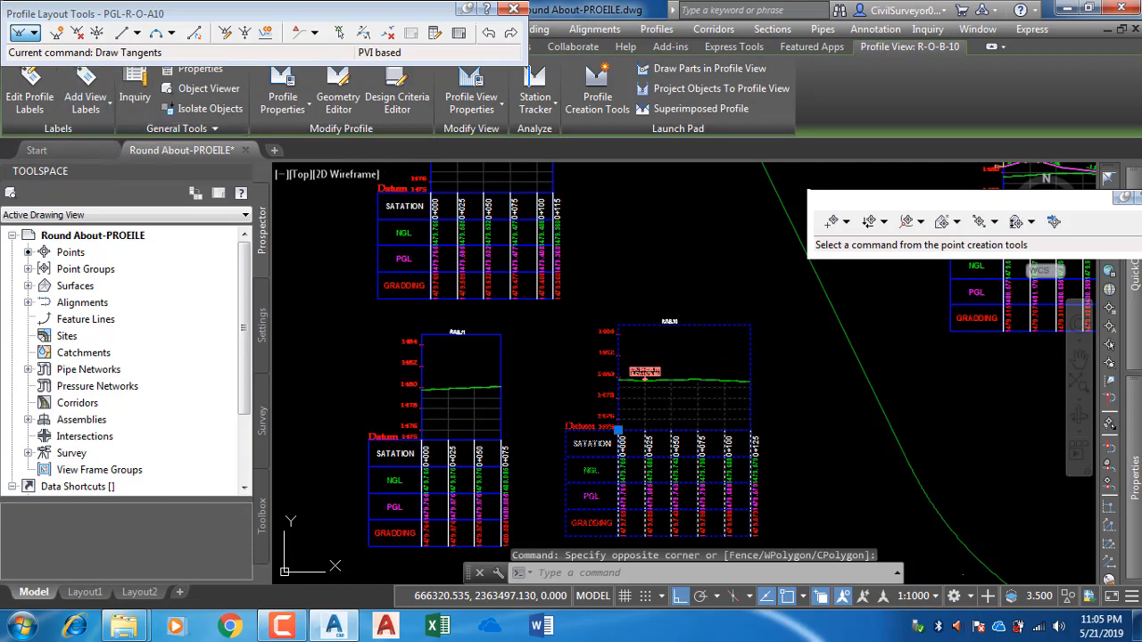
pyautogui.scroll(5, 624, 384)
pyautogui.write('0')
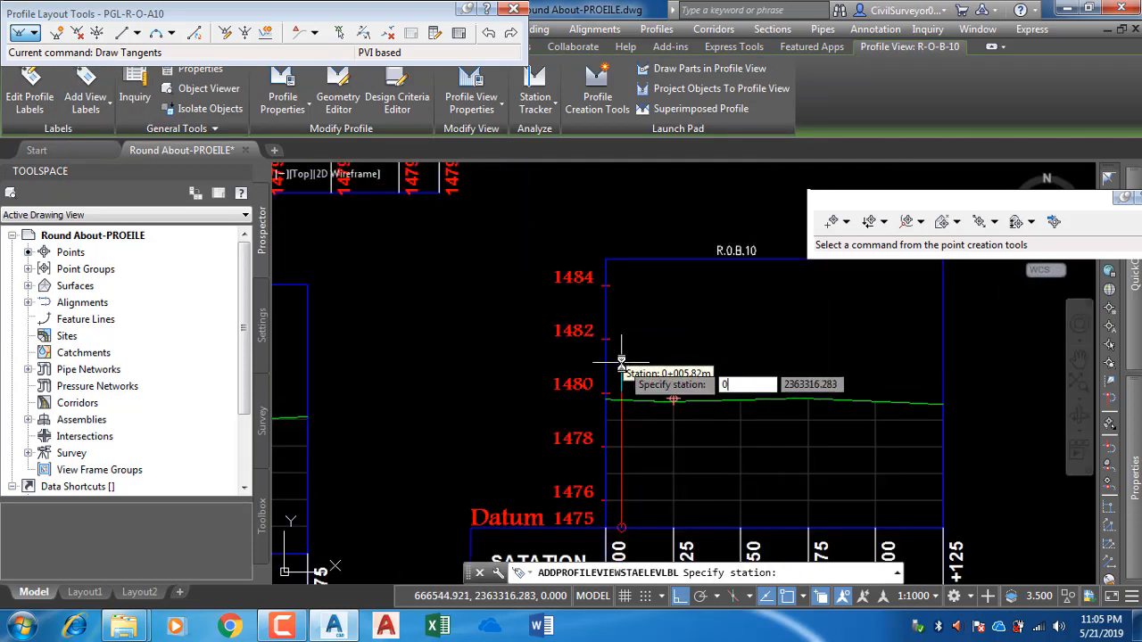
pyautogui.press('Return')
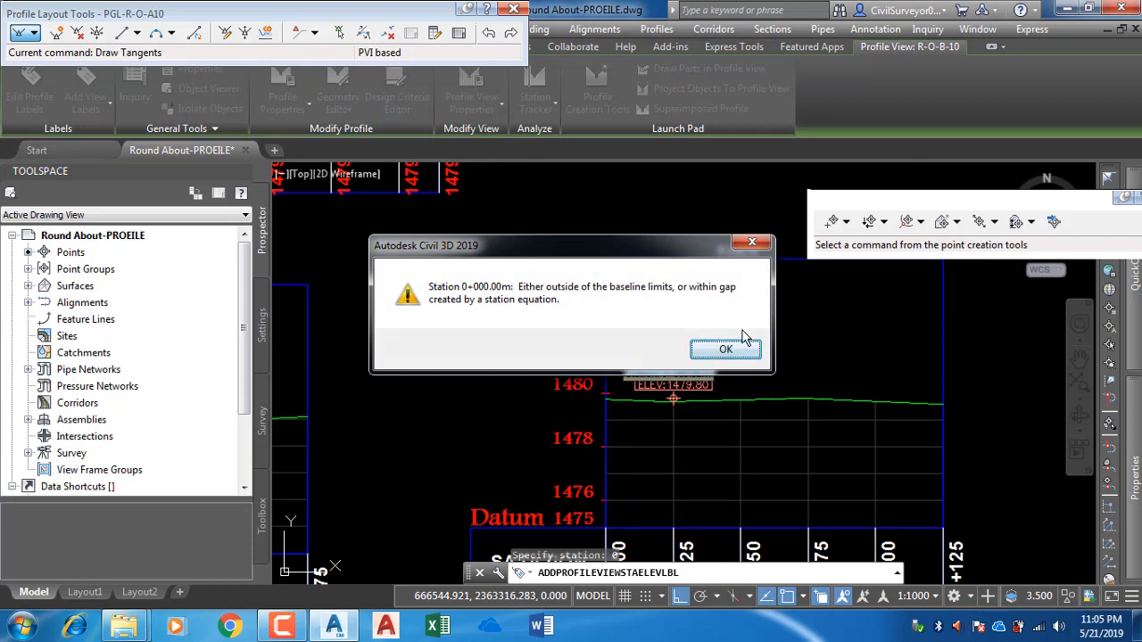
pyautogui.click(724, 350)
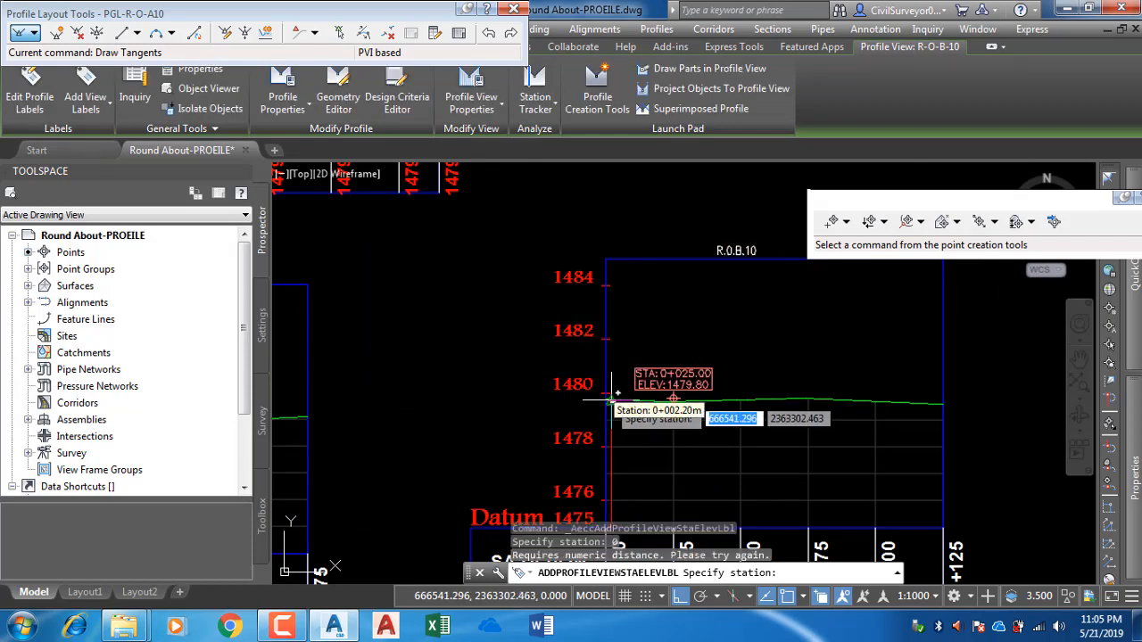
# Step: Place the label at the start of the R.O.B.10 profile, station 0+000, with elevation 1480.175
pyautogui.scroll(3, 613, 396)
pyautogui.click(590, 411)
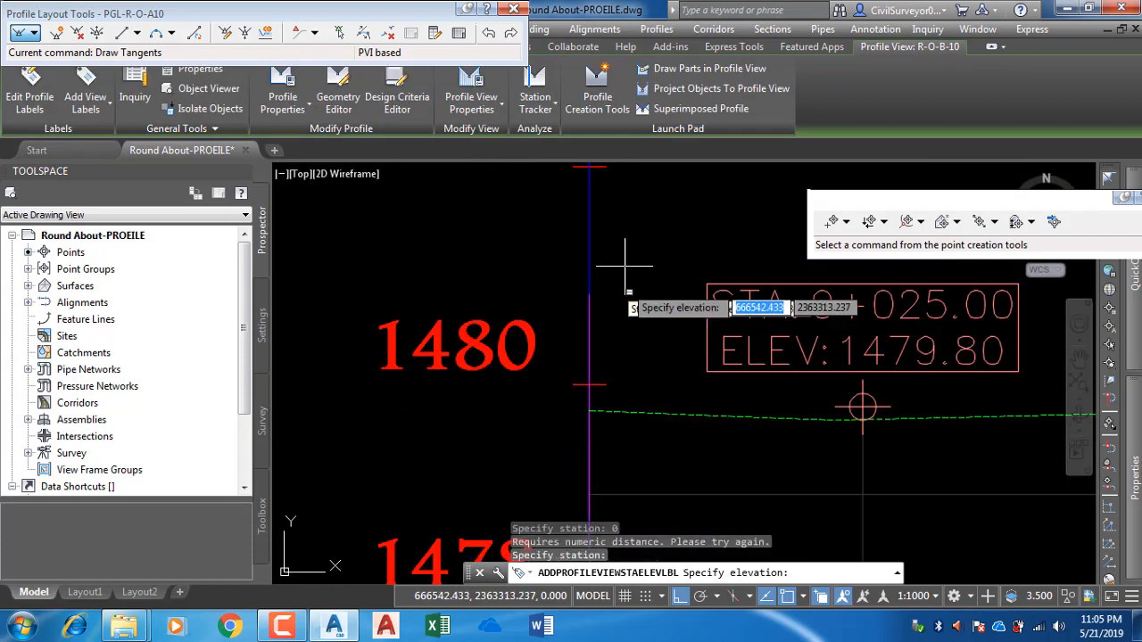
pyautogui.moveTo(625, 256); pyautogui.dragTo(625, 327, button='middle')
pyautogui.scroll(-2, 614, 354)
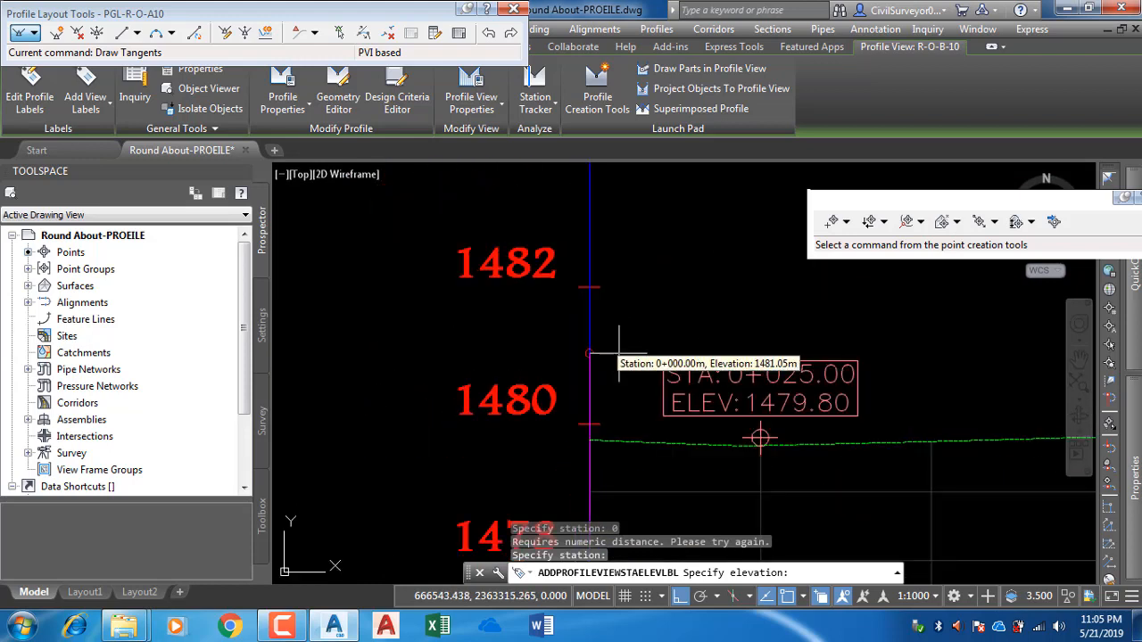
pyautogui.write('1480')
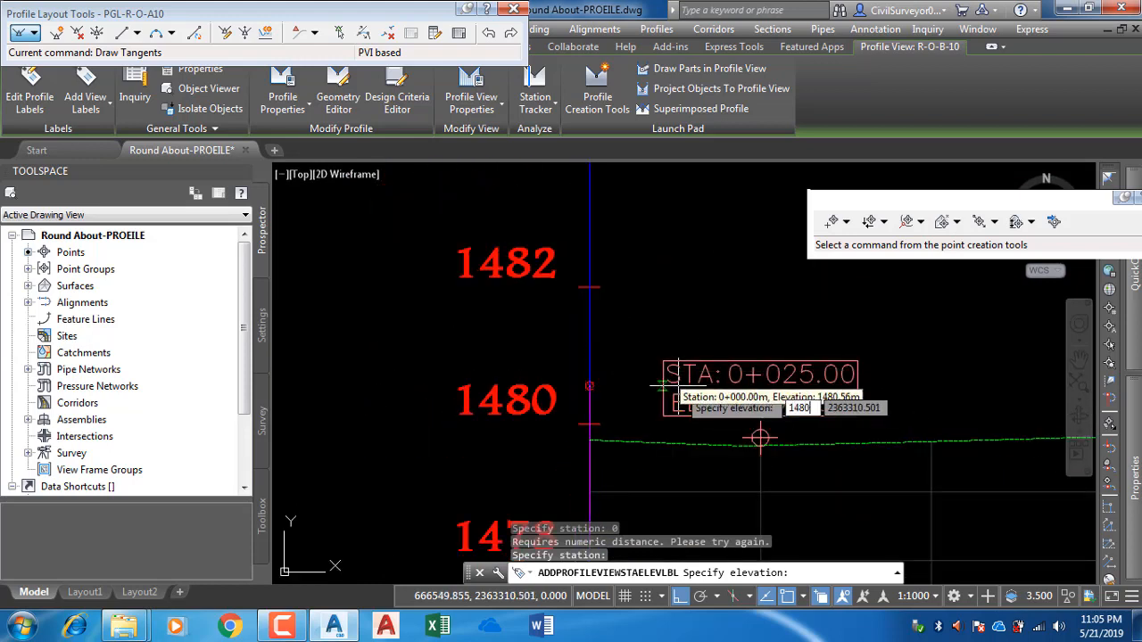
pyautogui.write('.175')
pyautogui.press('Return')
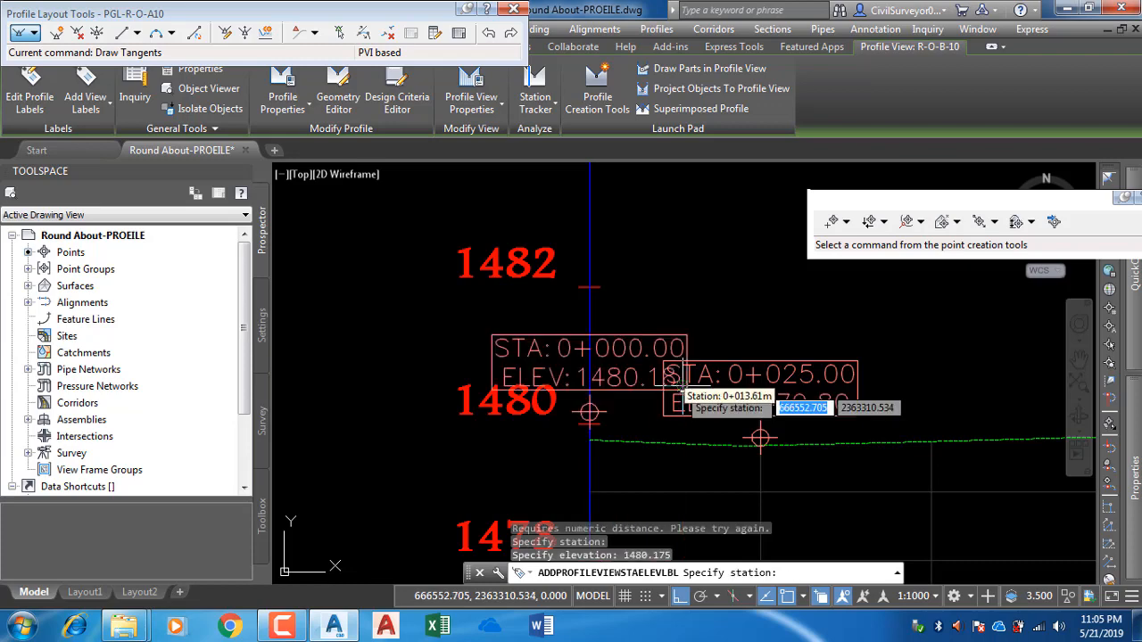
# Step: Add a station elevation label at station 39.5 with elevation 1479.51, then finish labelling and deselect the profile view
pyautogui.scroll(-3, 665, 389)
pyautogui.scroll(2, 548, 417)
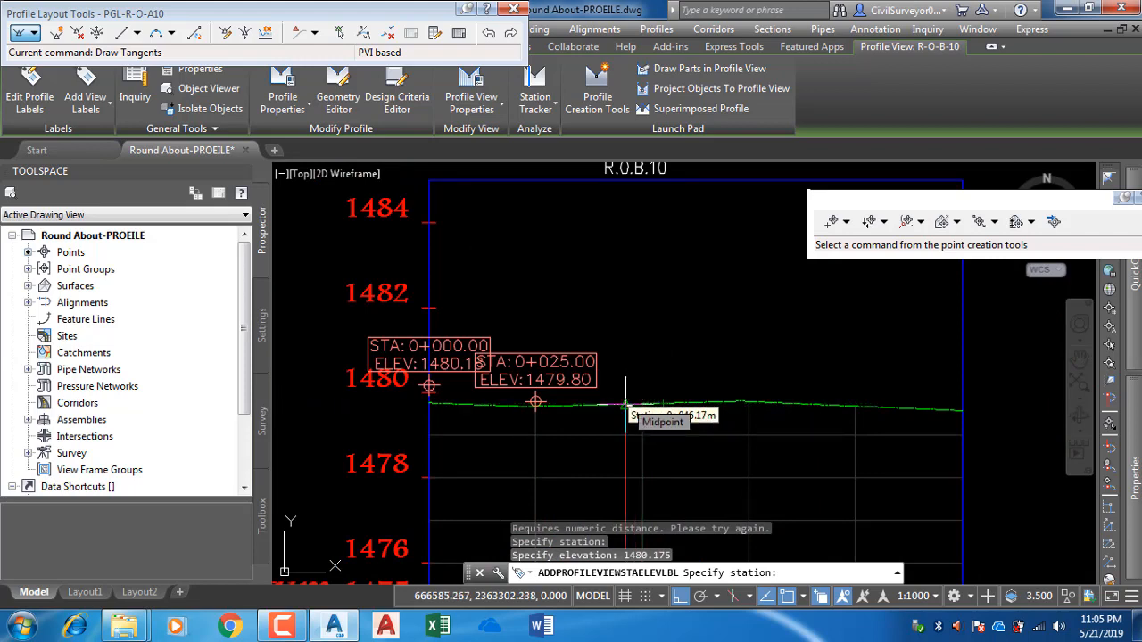
pyautogui.write('39.5')
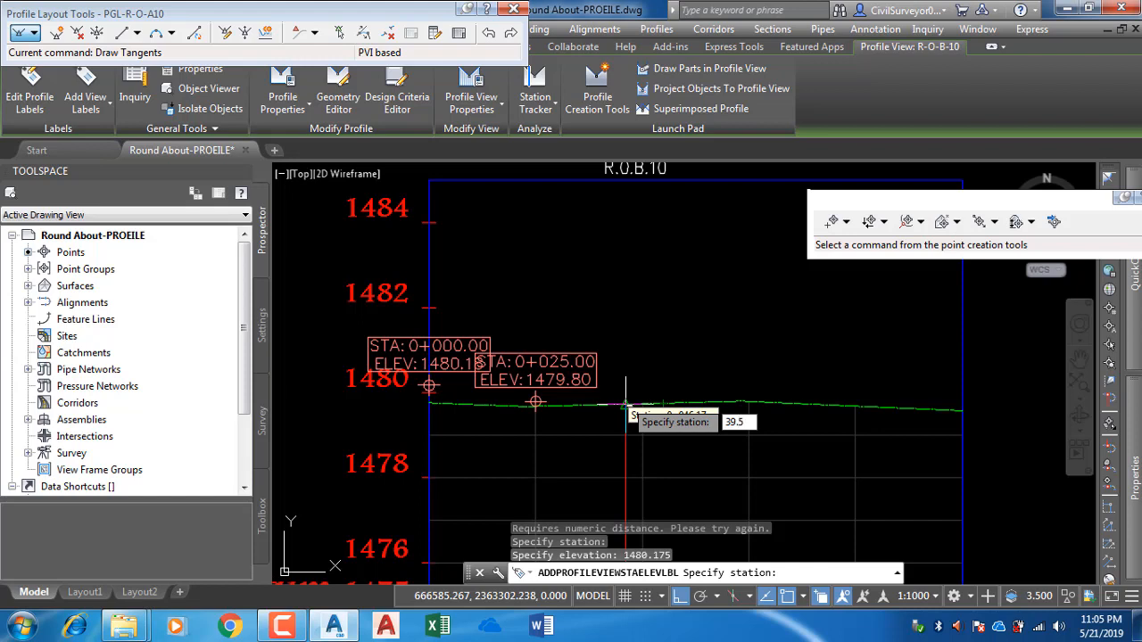
pyautogui.press('Return')
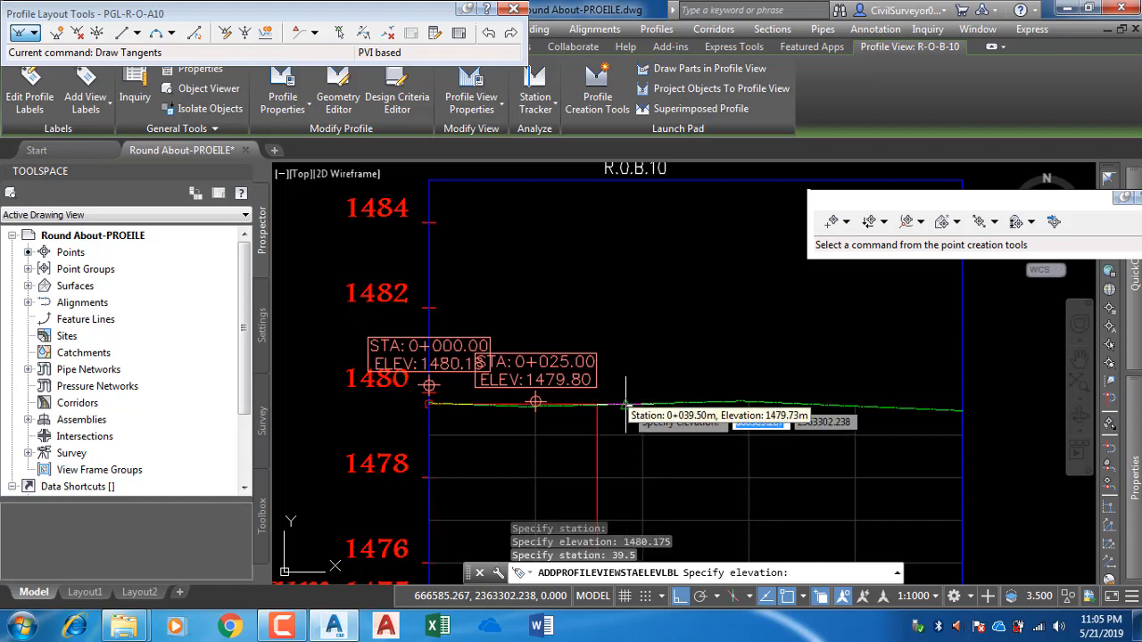
pyautogui.write('14')
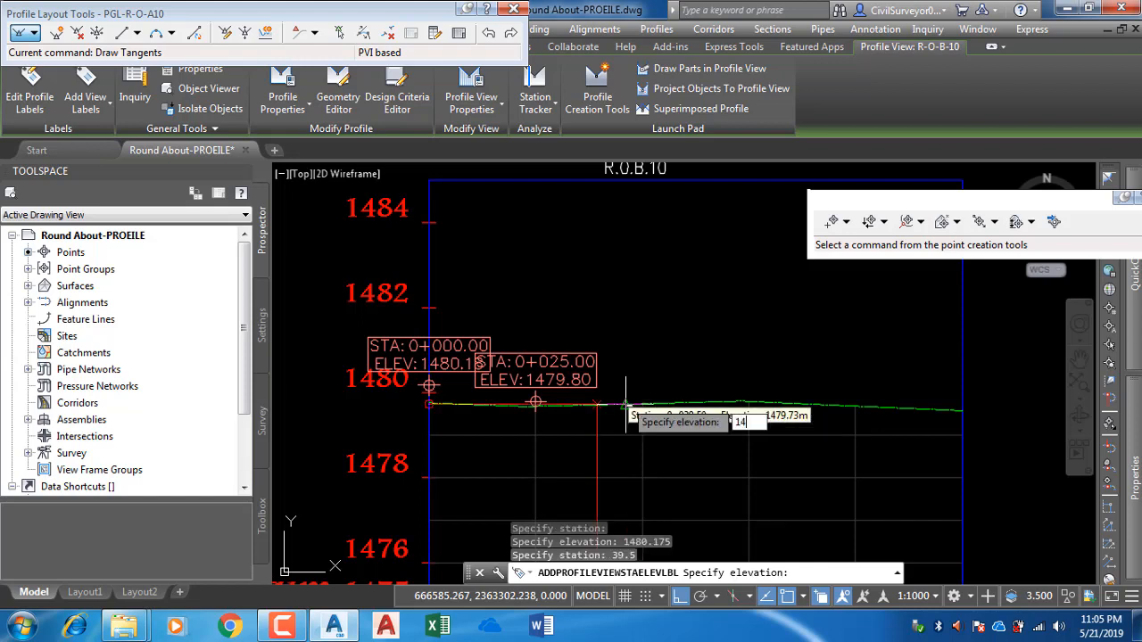
pyautogui.write('79.51')
pyautogui.press('Return')
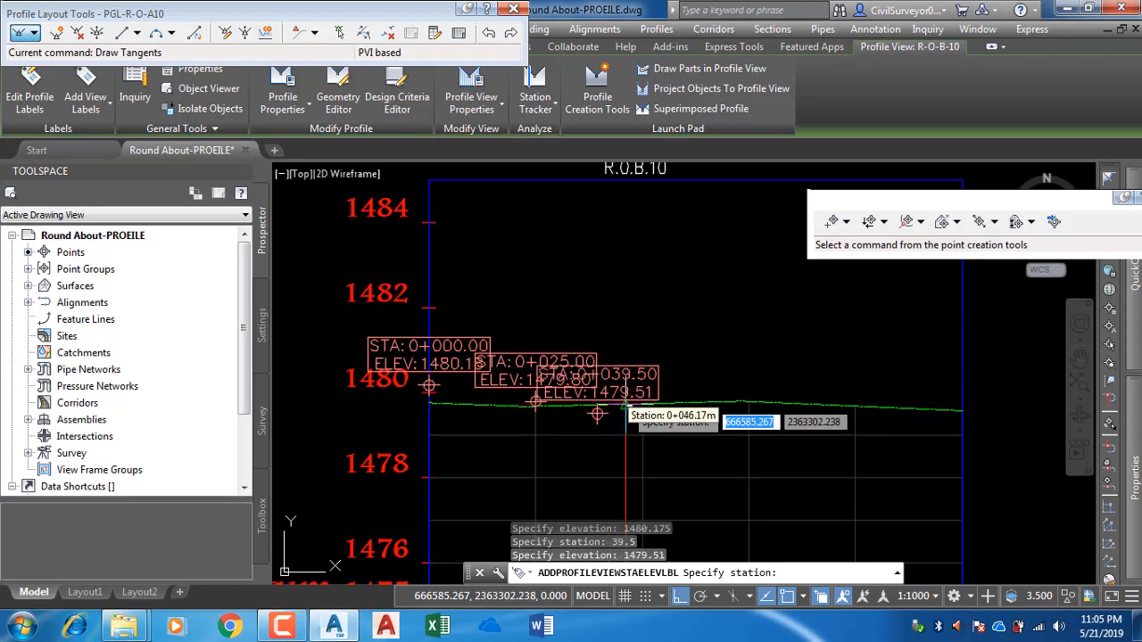
pyautogui.press('Return')
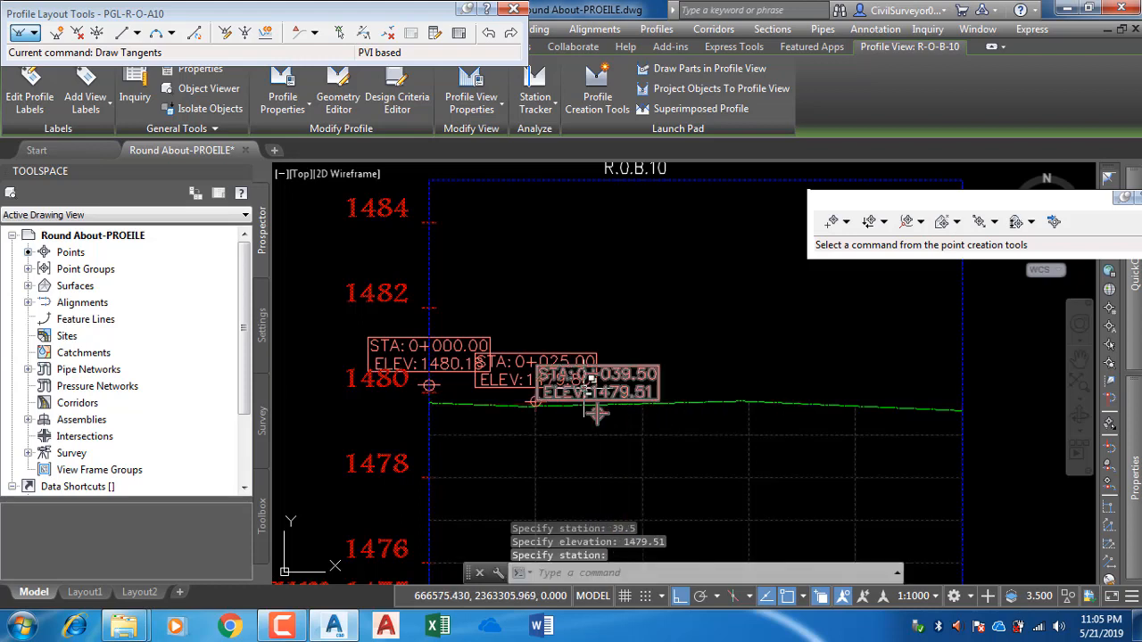
pyautogui.press('Escape')
# Step: Close the profile layout tools that are still active for PGL-R-O-A10
pyautogui.moveTo(596, 413); pyautogui.dragTo(561, 404, button='middle')
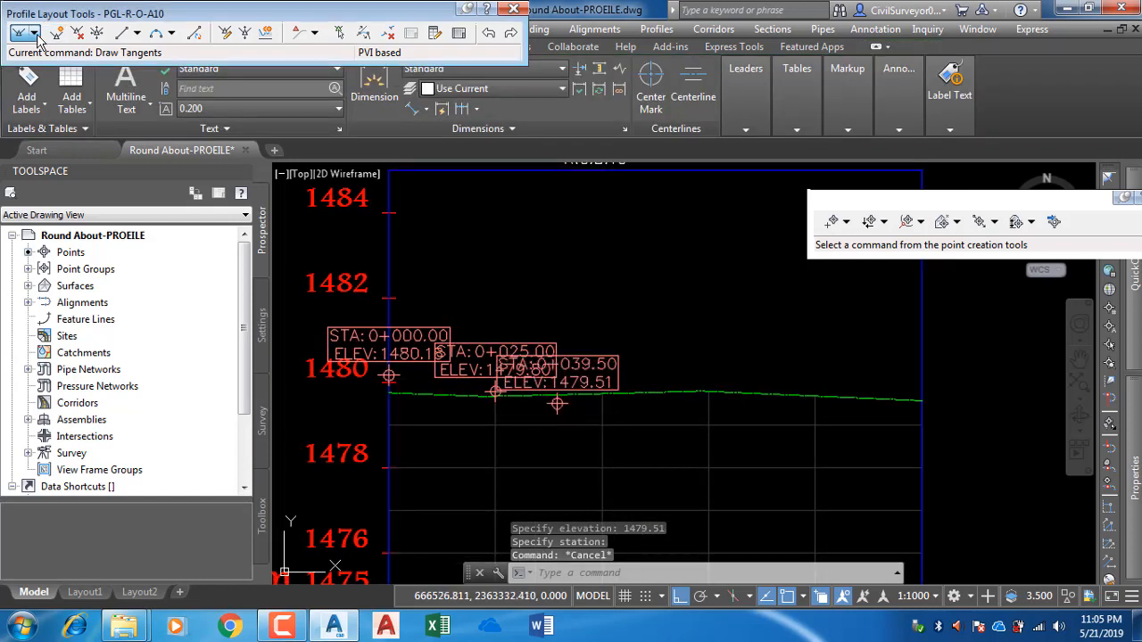
pyautogui.click(37, 36)
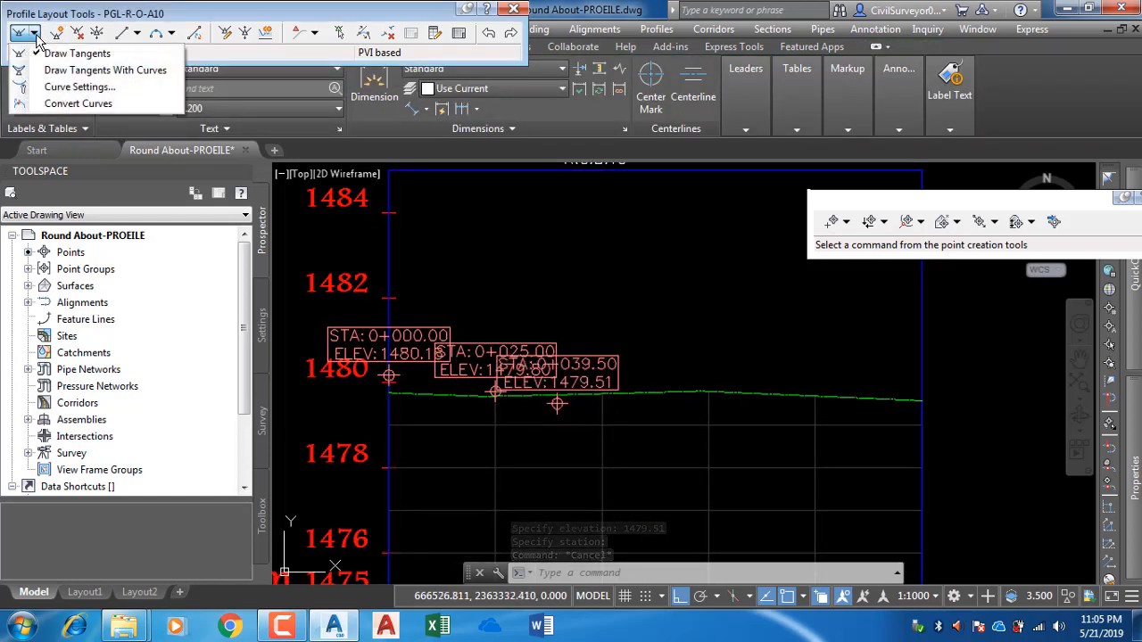
pyautogui.press('Escape')
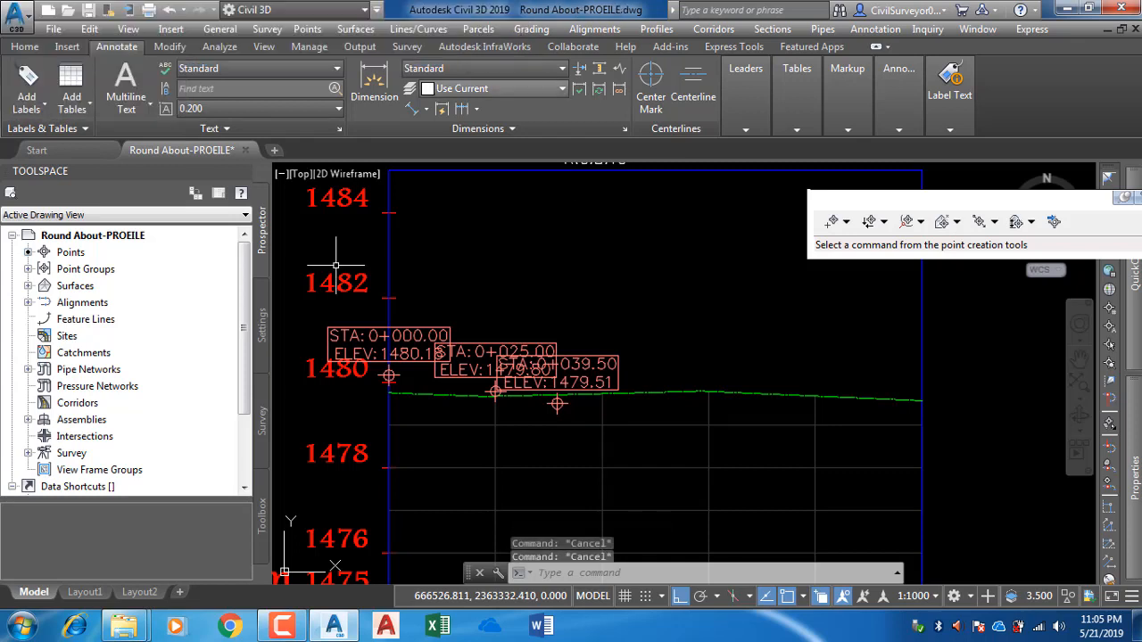
pyautogui.press('Escape')
pyautogui.moveTo(621, 343); pyautogui.dragTo(638, 364, button='middle')
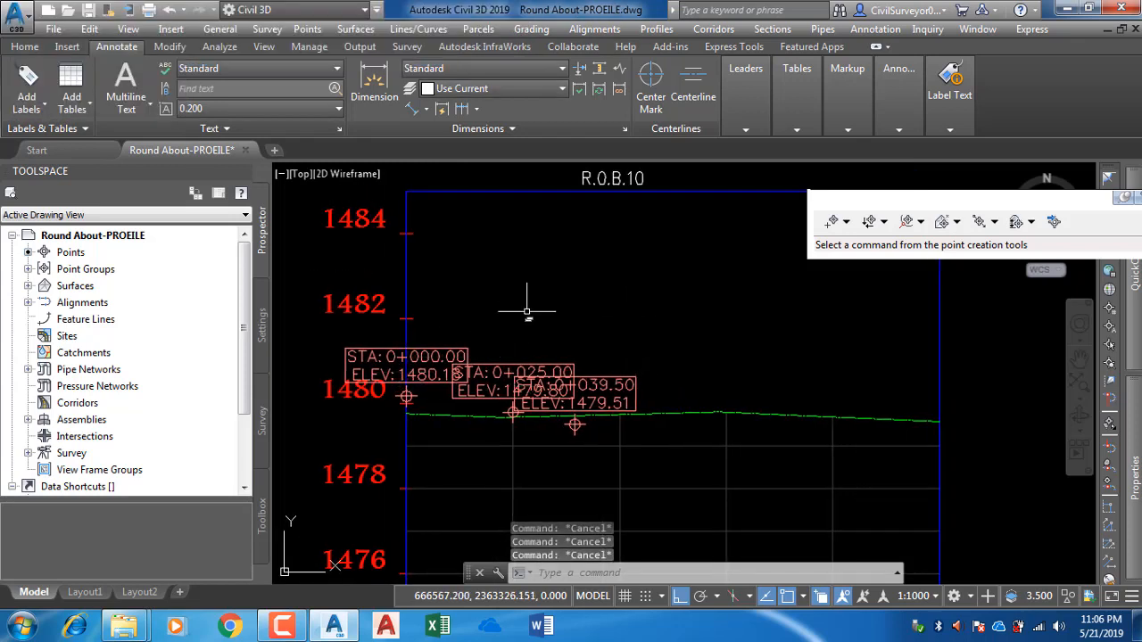
# Step: Create a new layout profile named PGL-RO-B-10 for the R.O.B.10 profile view, using the Design Profile style and Complete Label Set
pyautogui.moveTo(526, 313); pyautogui.dragTo(381, 351, button='middle')
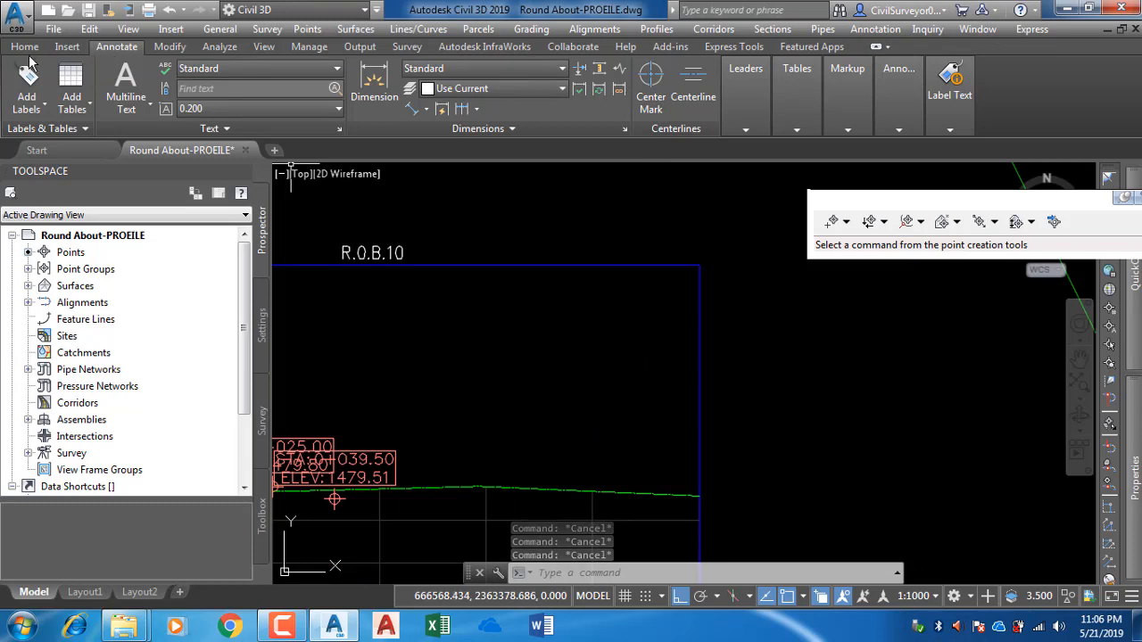
pyautogui.click(25, 47)
pyautogui.scroll(-5, 627, 300)
pyautogui.click(605, 277)
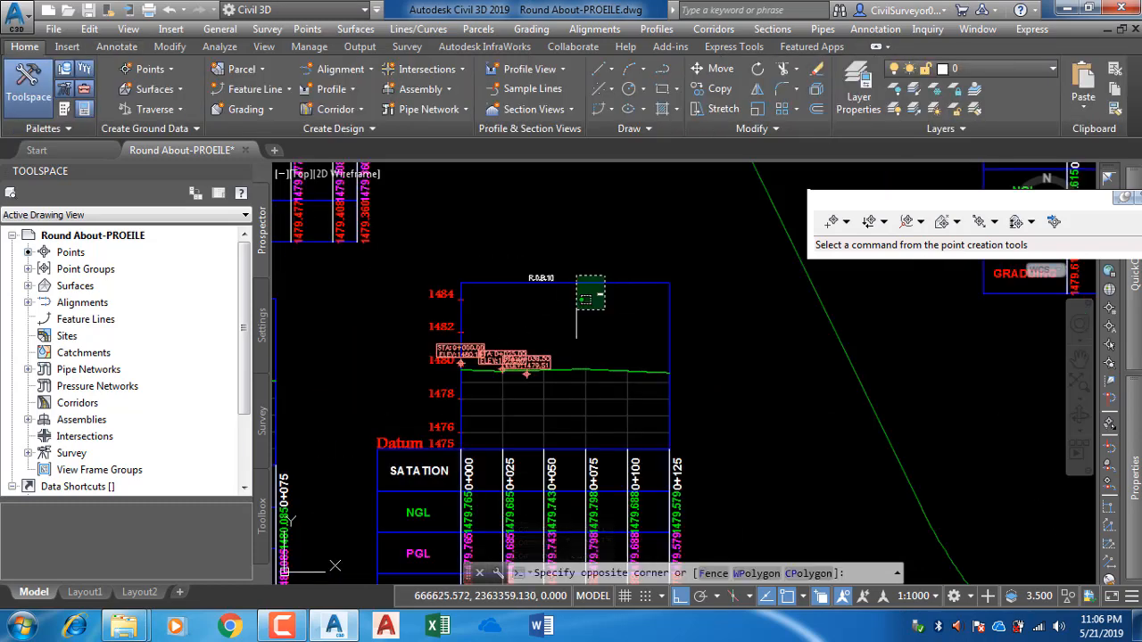
pyautogui.click(577, 309)
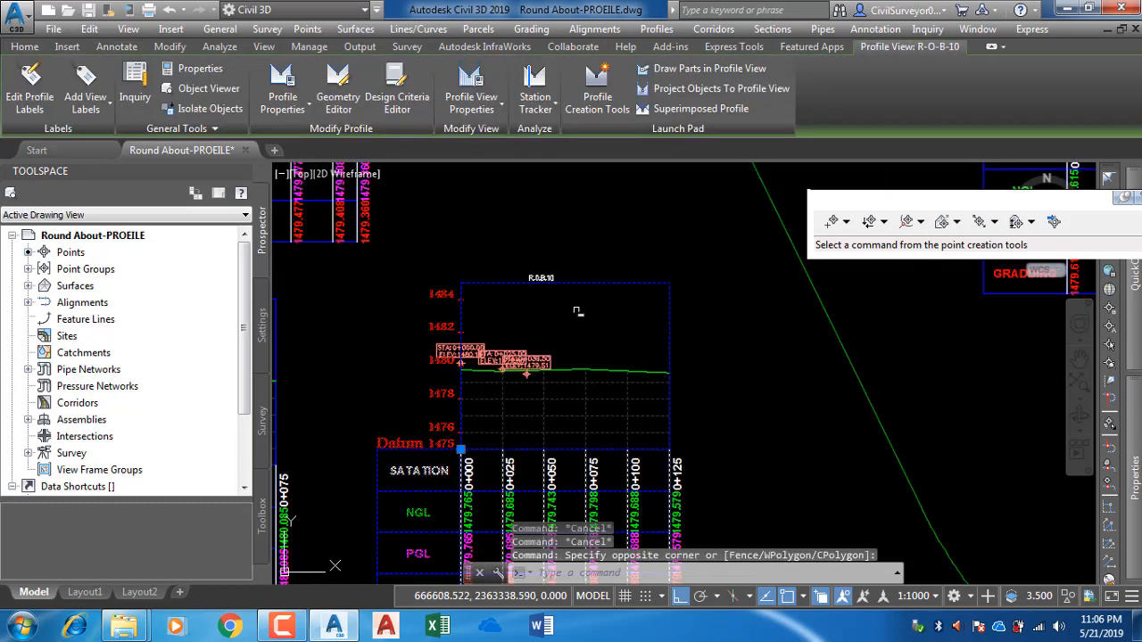
pyautogui.click(595, 100)
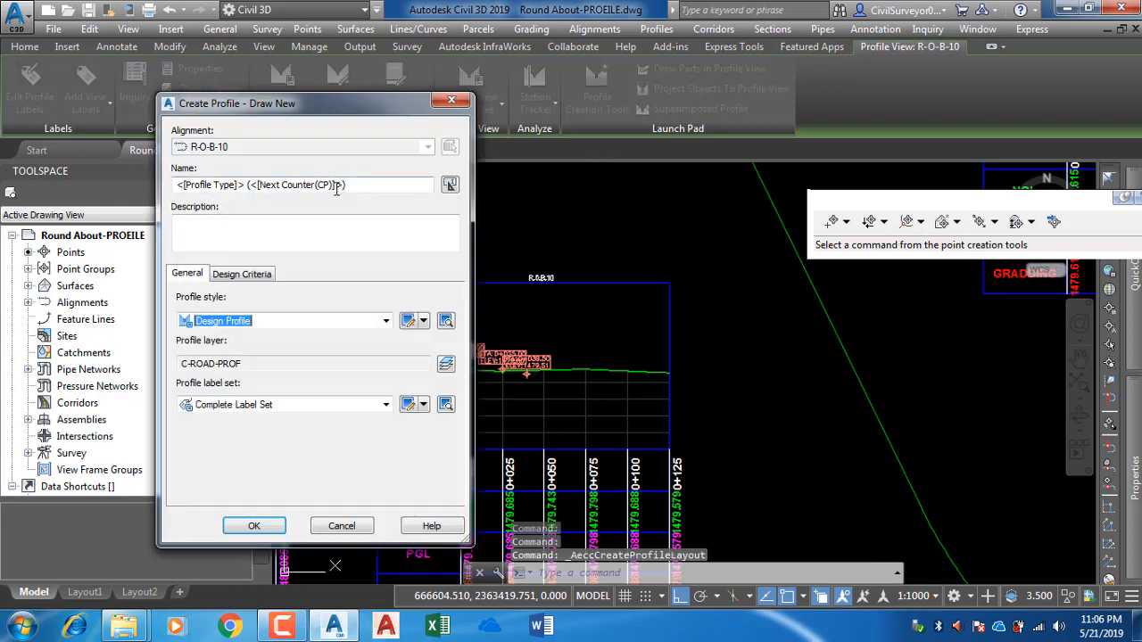
pyautogui.moveTo(347, 186); pyautogui.dragTo(166, 184)
pyautogui.write('P')
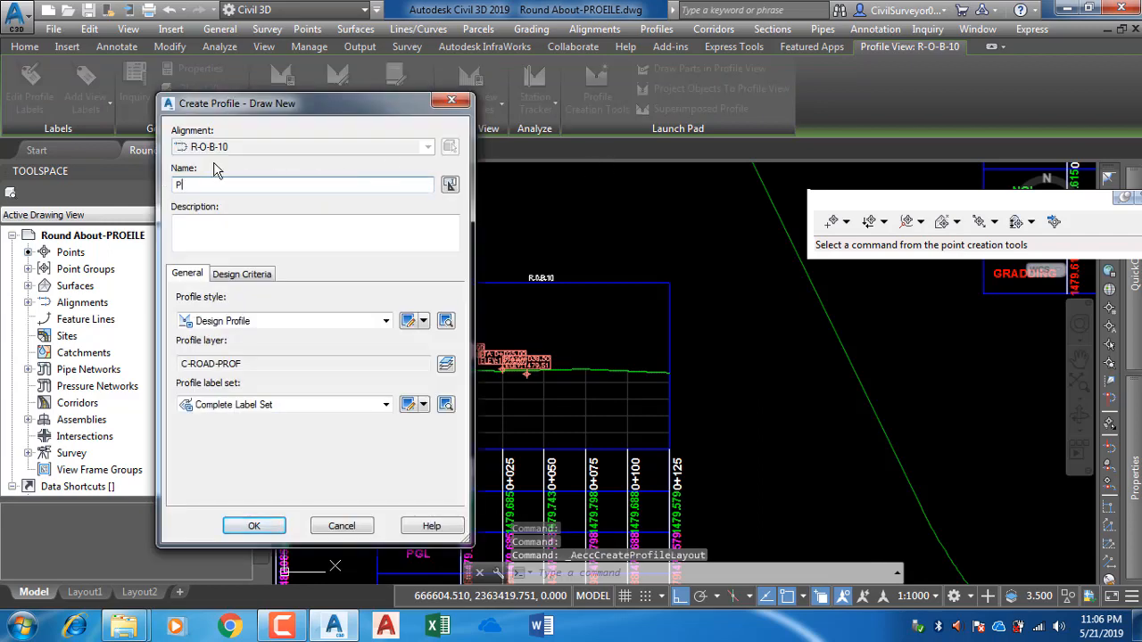
pyautogui.write('GL')
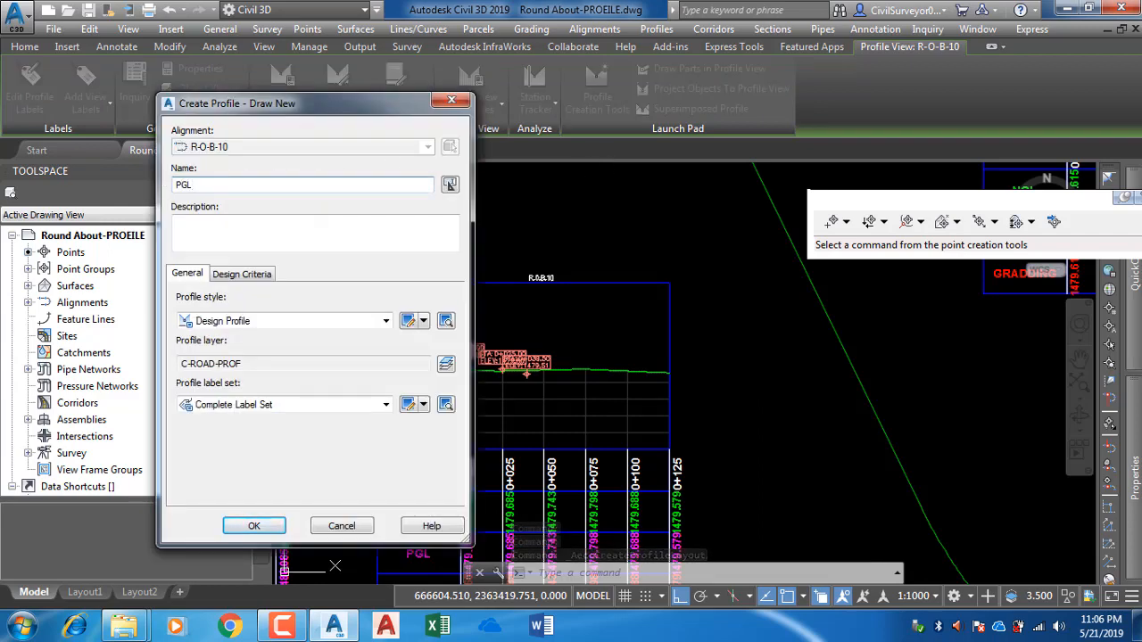
pyautogui.write('-RO-B-10')
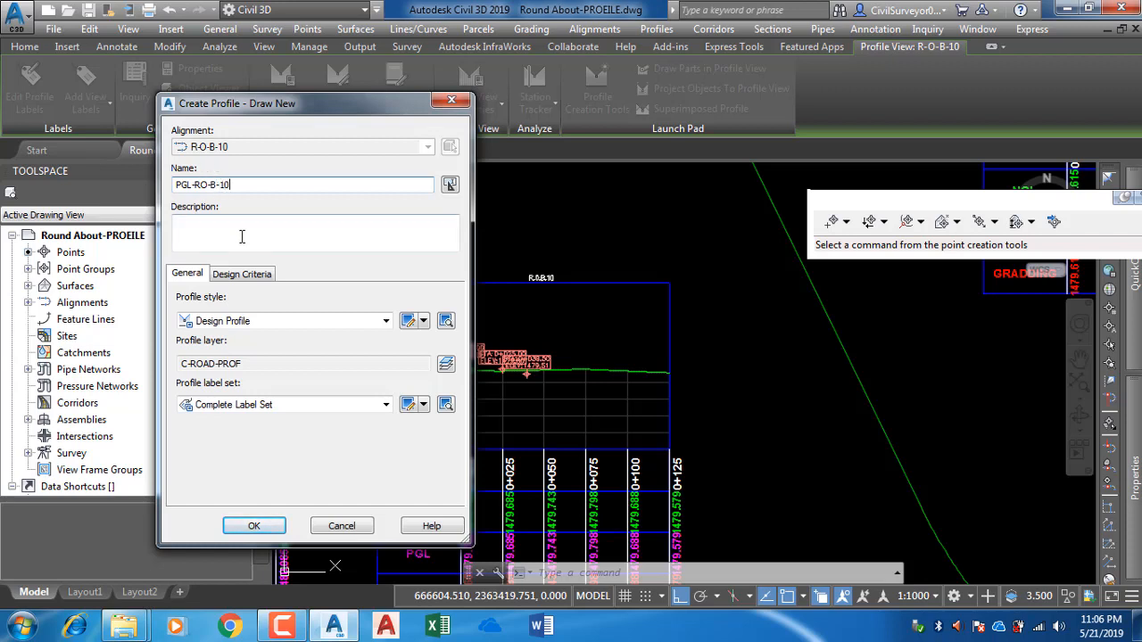
pyautogui.click(254, 526)
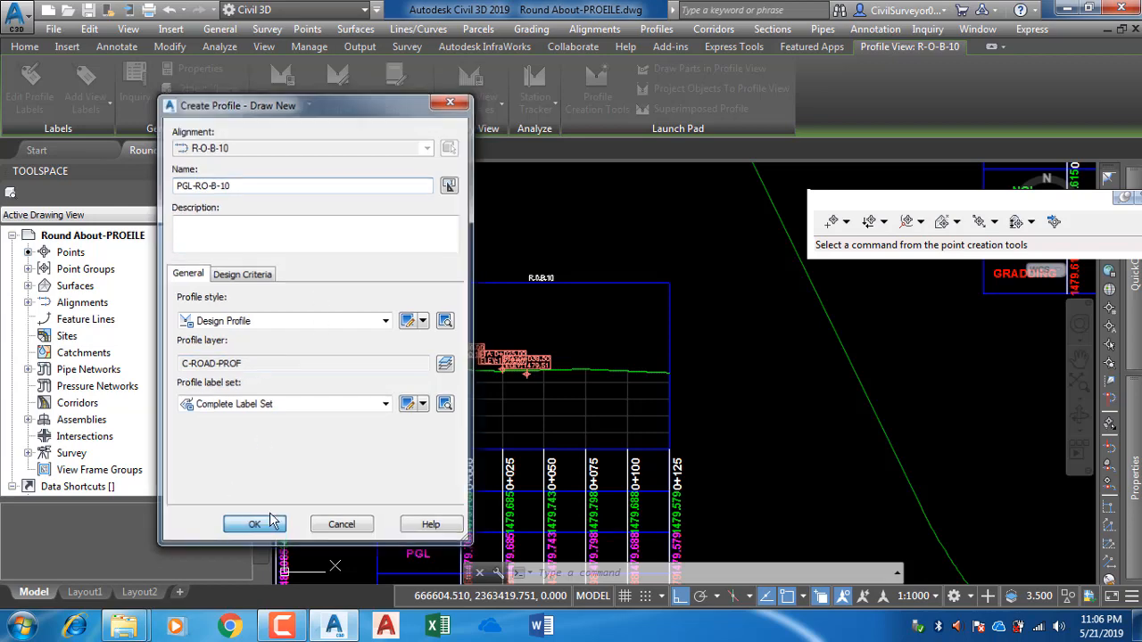
# Step: Draw the PGL-RO-B-10 tangents through the labelled points at stations 0+000, 0+025 and 0+039.50, ending at the profile view's end, station 0+125
pyautogui.click(34, 33)
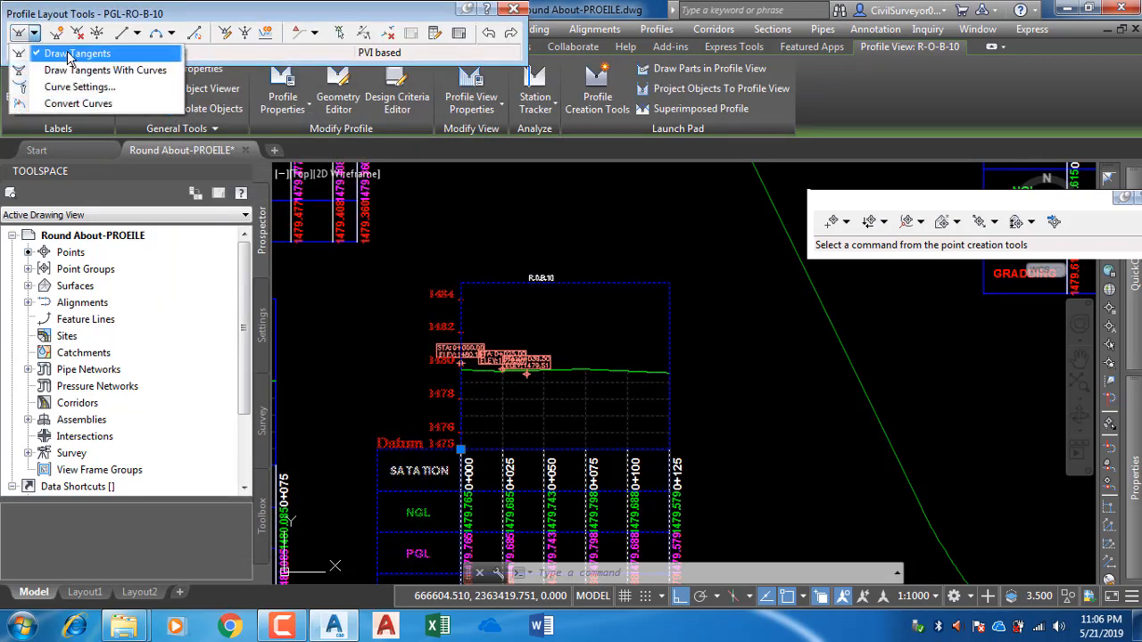
pyautogui.click(53, 55)
pyautogui.scroll(5, 464, 382)
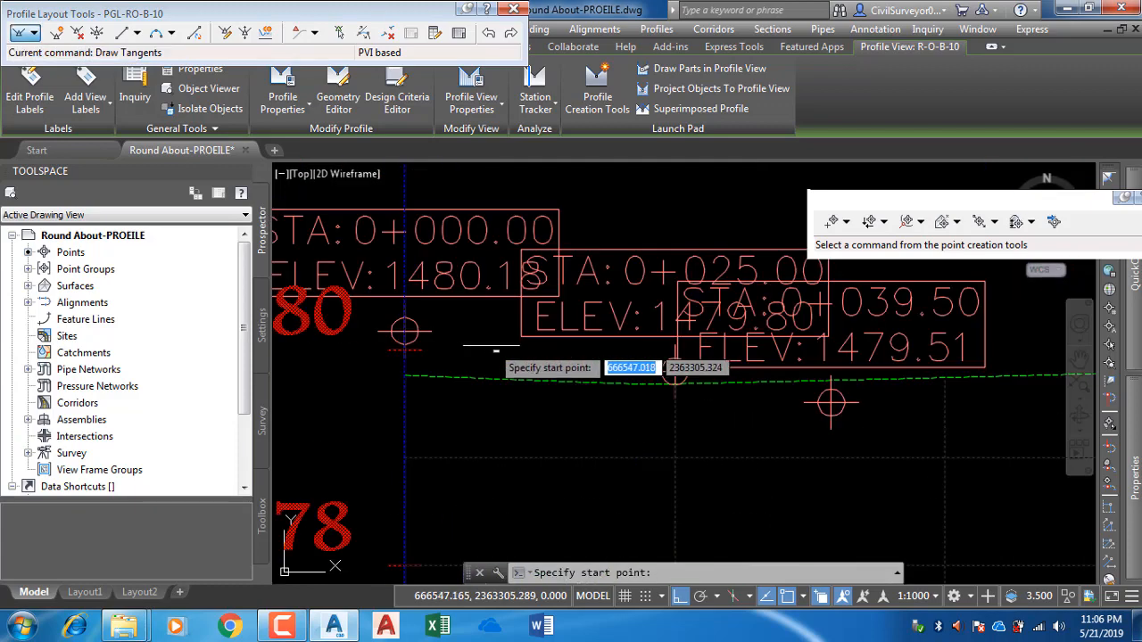
pyautogui.click(404, 332)
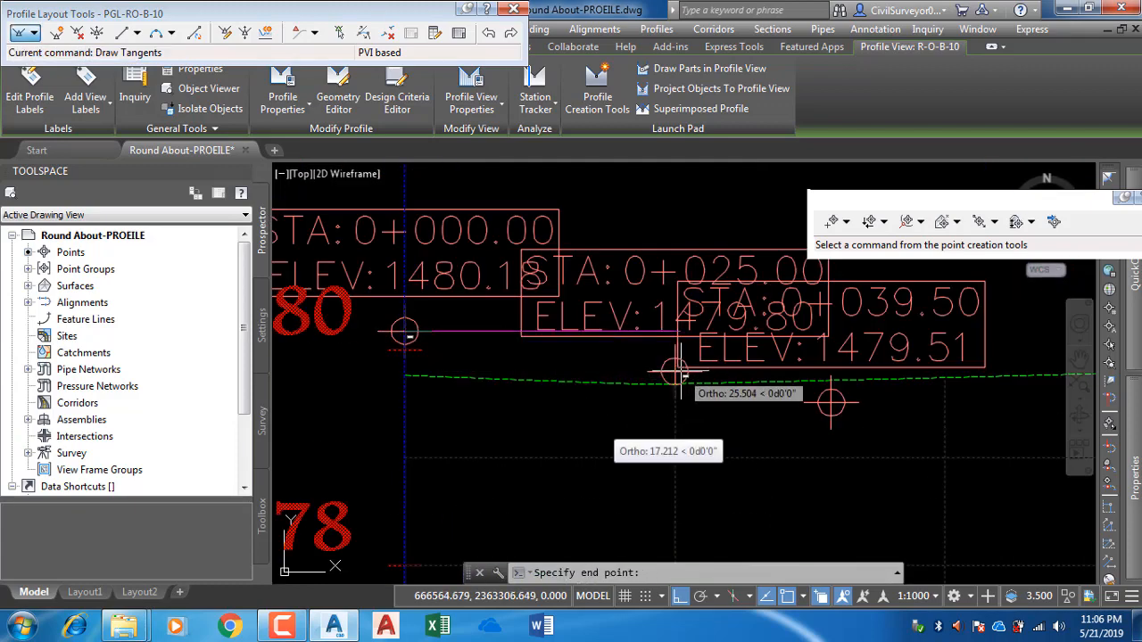
pyautogui.scroll(4, 675, 371)
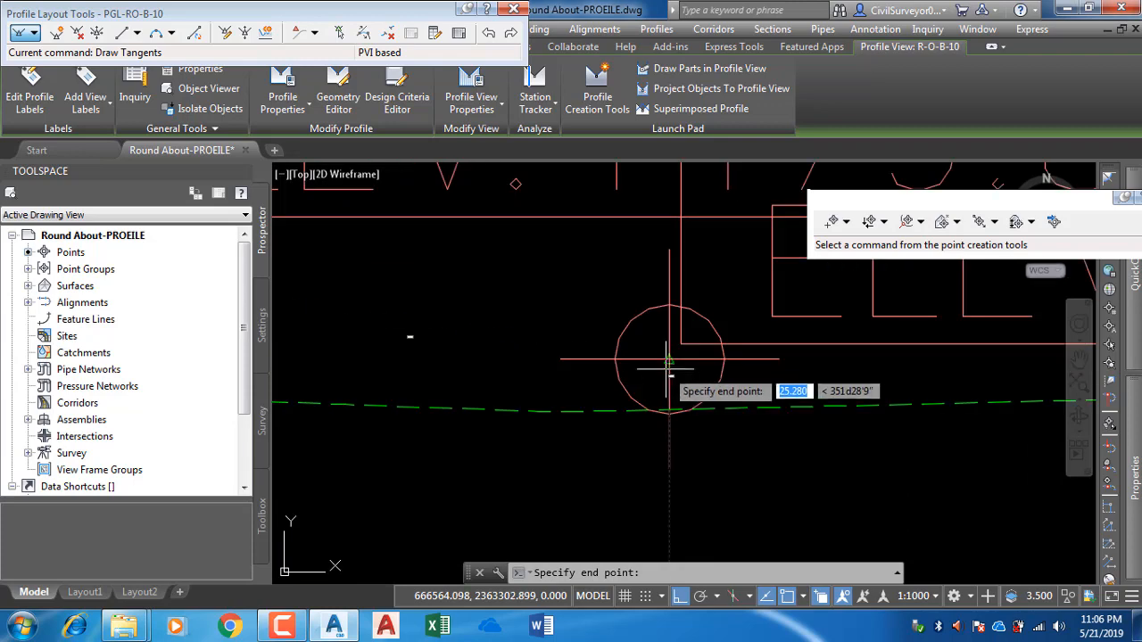
pyautogui.scroll(-3, 665, 368)
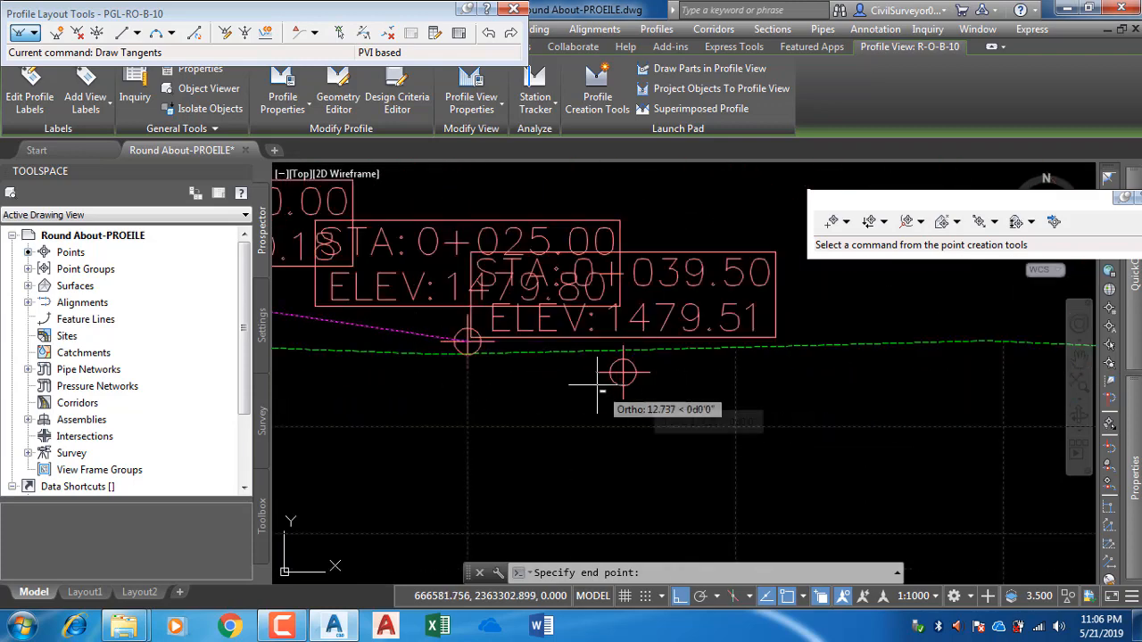
pyautogui.scroll(-5, 612, 369)
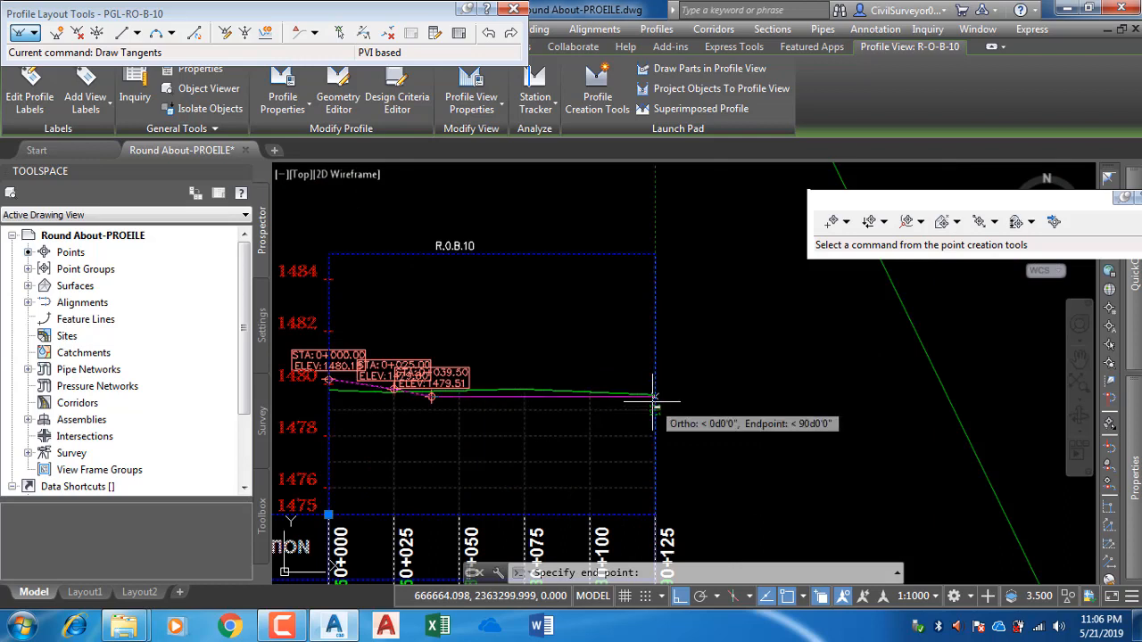
pyautogui.scroll(2, 655, 411)
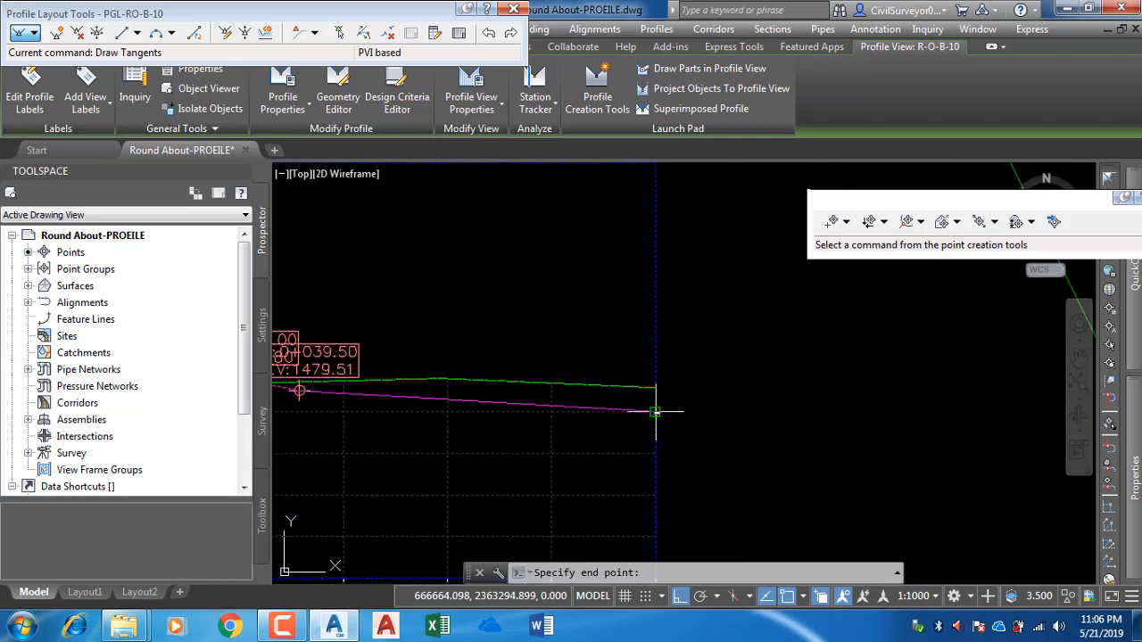
pyautogui.press('Return')
# Step: Delete the three station elevation labels at 0+000, 0+025 and 0+039.50 from the R.O.B.10 profile view
pyautogui.moveTo(452, 383); pyautogui.dragTo(712, 394, button='middle')
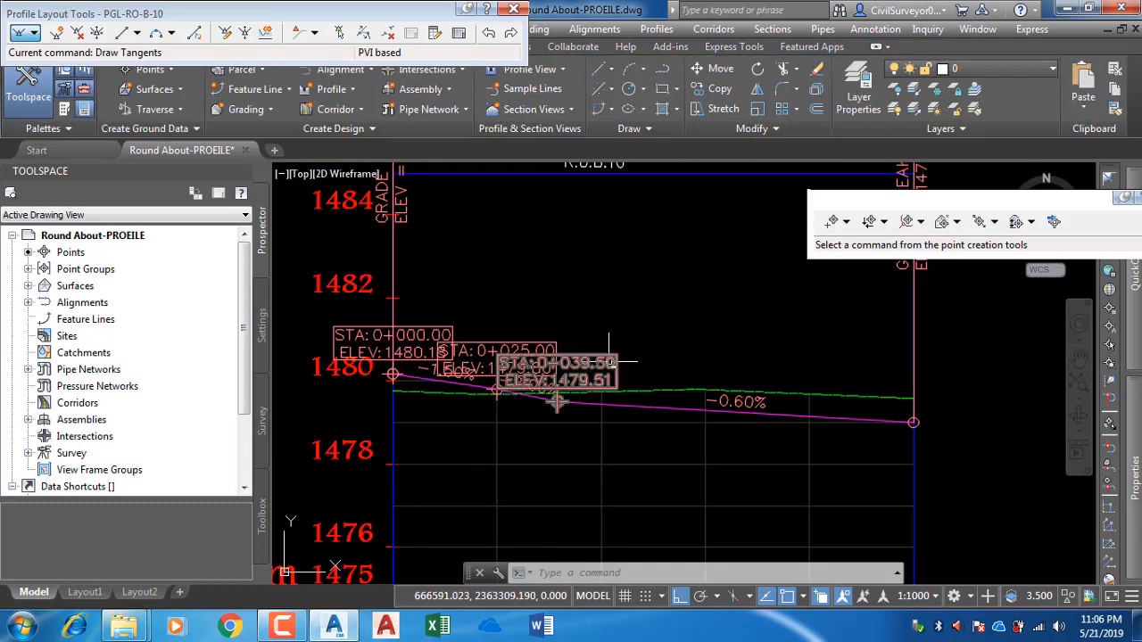
pyautogui.click(610, 355)
pyautogui.click(487, 357)
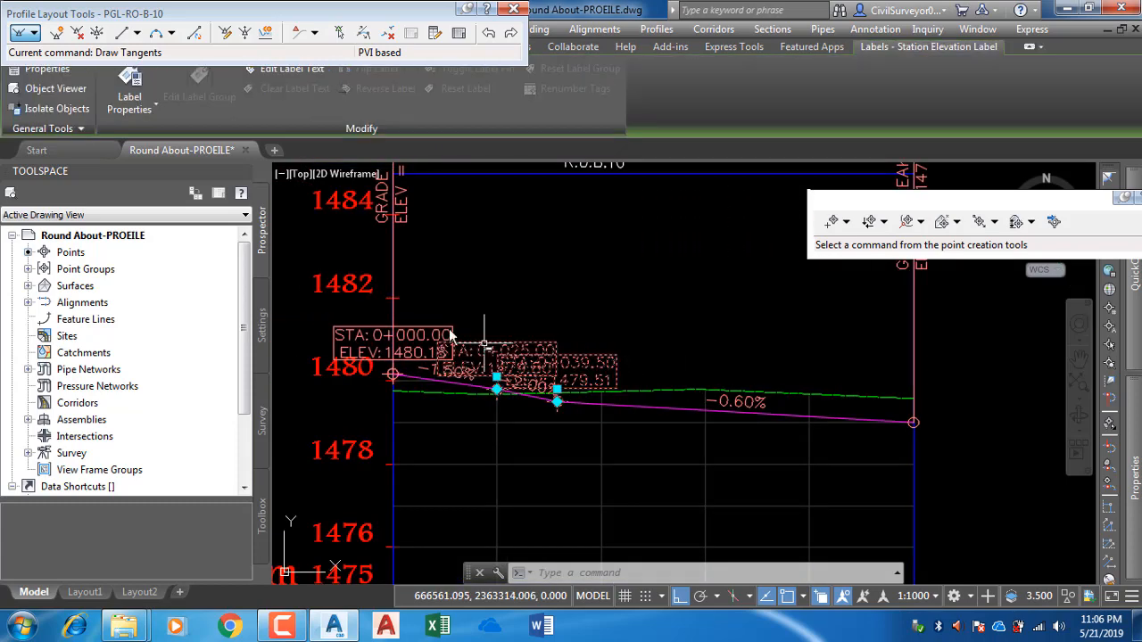
pyautogui.click(444, 314)
pyautogui.click(440, 324)
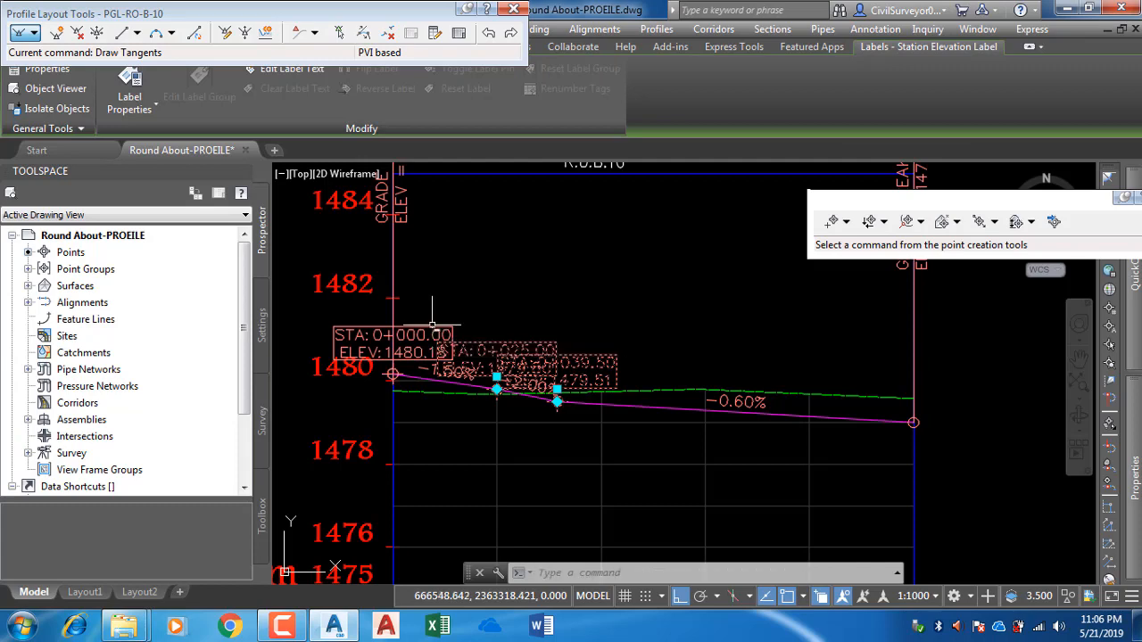
pyautogui.click(416, 330)
pyautogui.press('Escape')
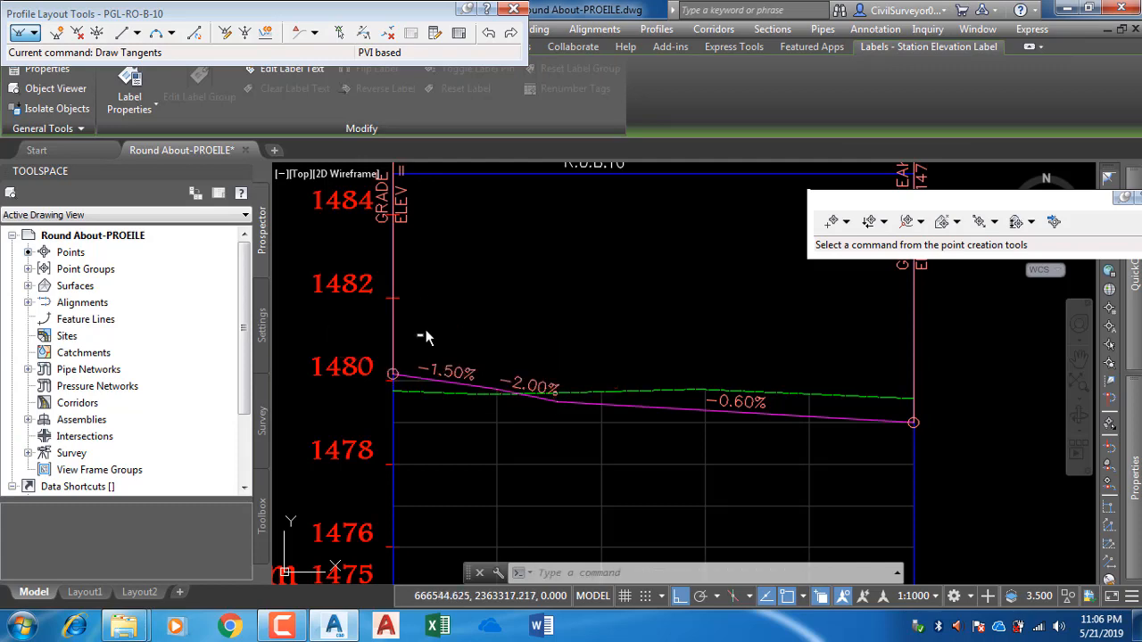
# Step: Manually create a point described IN where the R.O.B.11 centreline crosses the roundabout's inner green circle near 0+040, accepting the default elevation
pyautogui.scroll(-5, 581, 314)
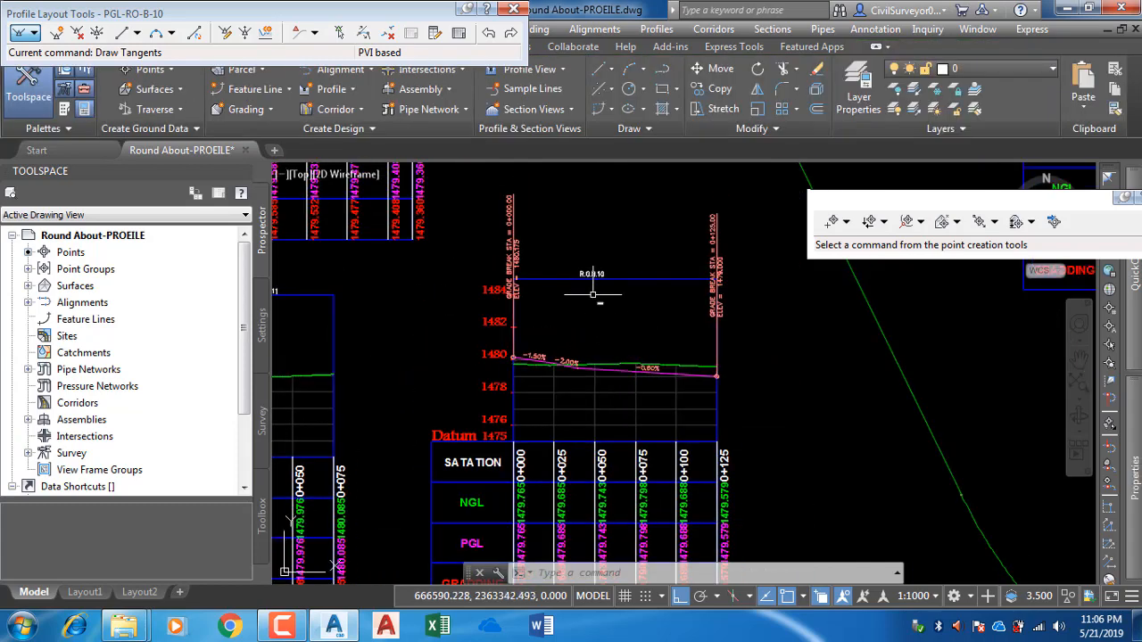
pyautogui.scroll(3, 597, 294)
pyautogui.scroll(-5, 656, 305)
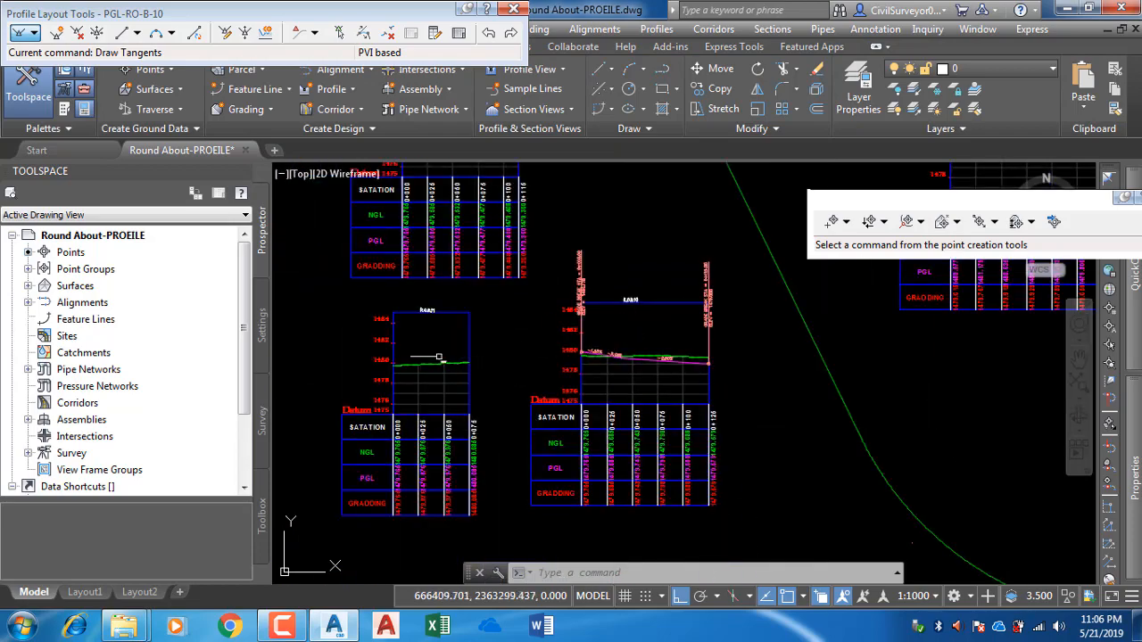
pyautogui.scroll(-2, 416, 313)
pyautogui.scroll(5, 418, 328)
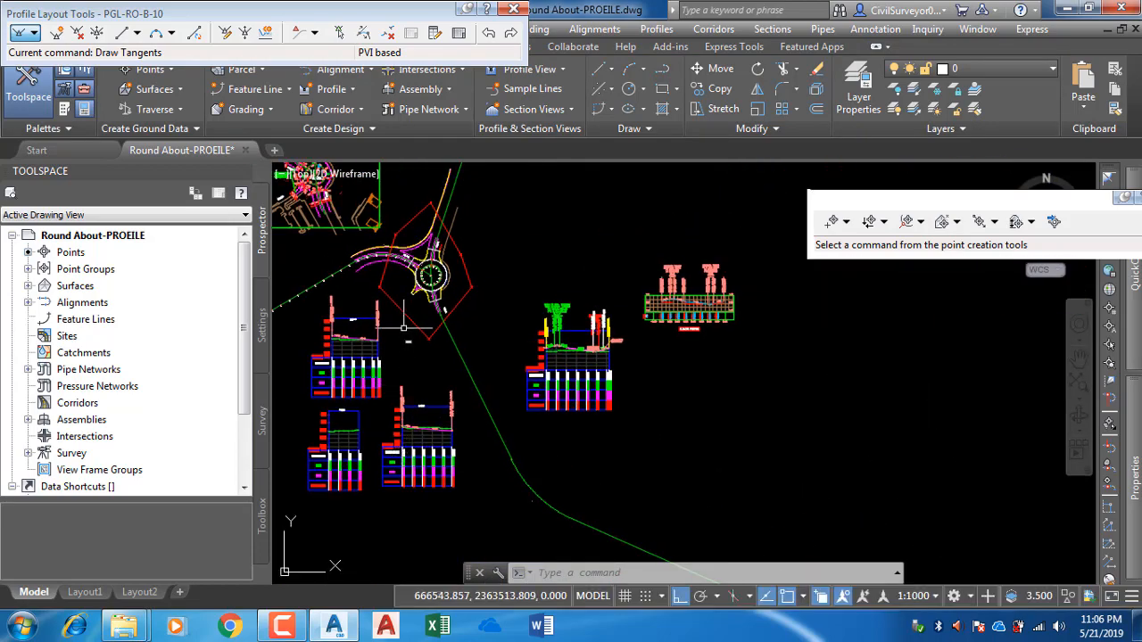
pyautogui.moveTo(425, 326); pyautogui.dragTo(483, 389, button='middle')
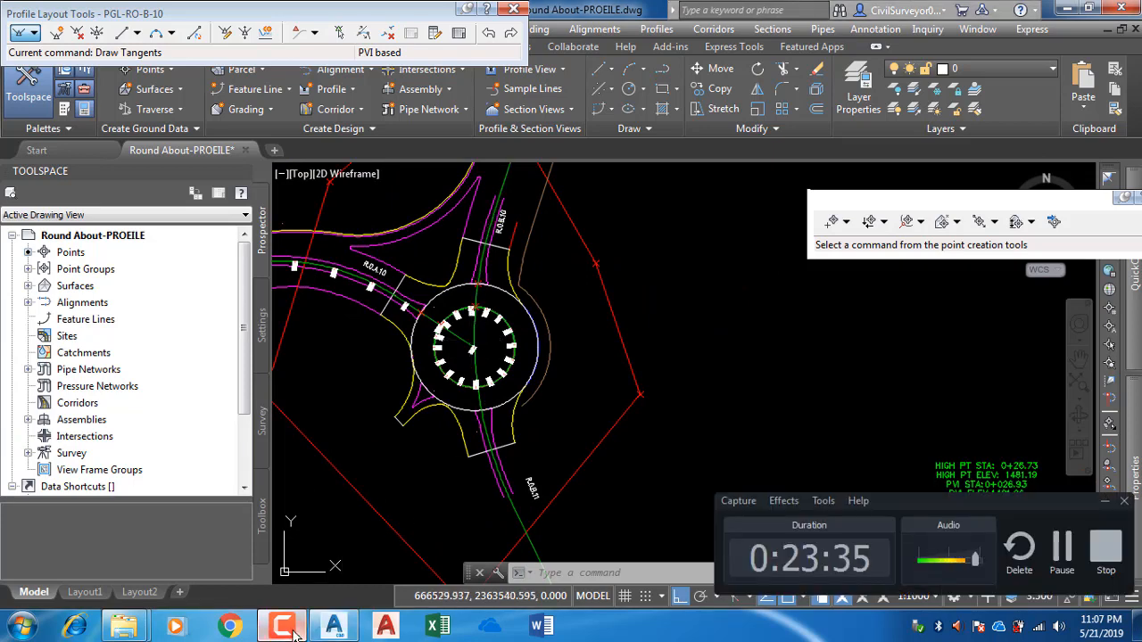
pyautogui.scroll(4, 467, 426)
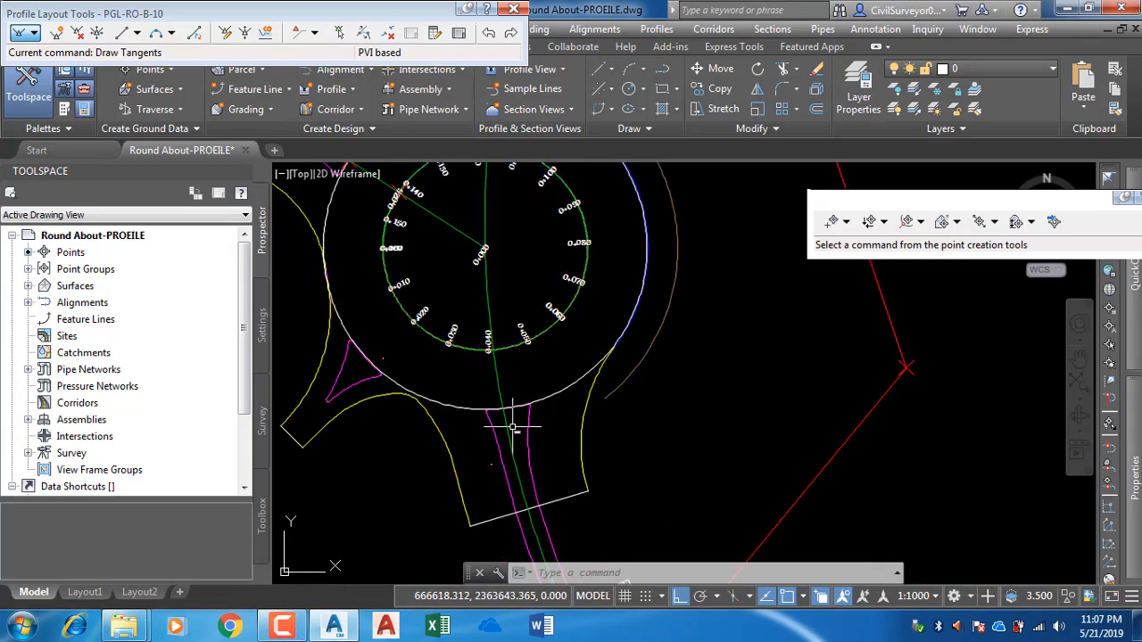
pyautogui.moveTo(498, 394); pyautogui.dragTo(511, 436, button='middle')
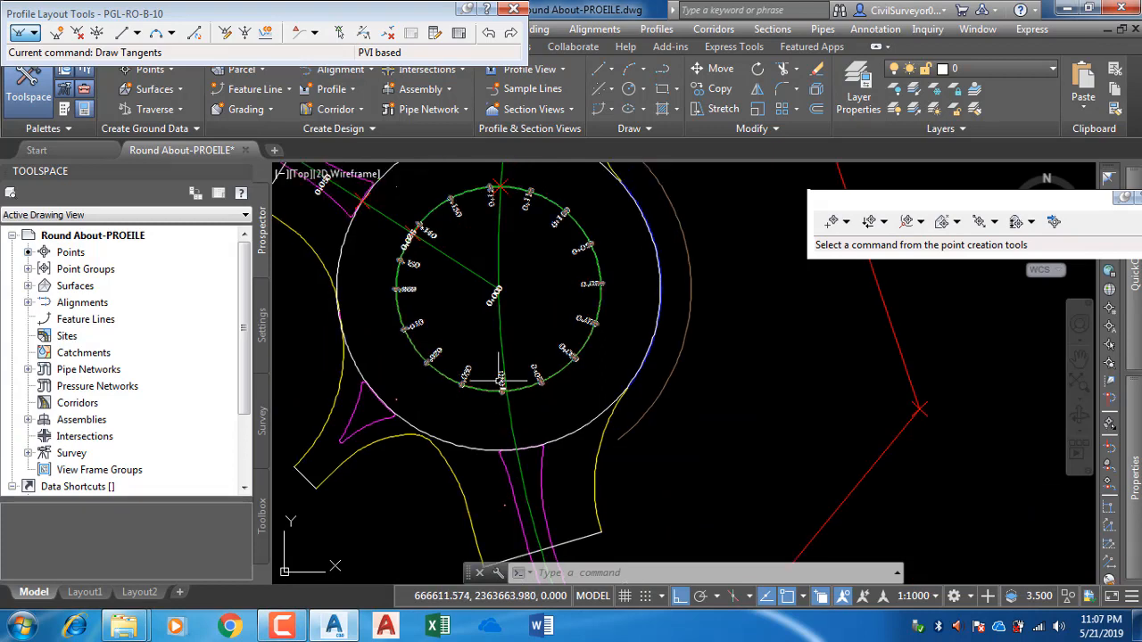
pyautogui.click(845, 221)
pyautogui.click(872, 244)
pyautogui.scroll(4, 510, 397)
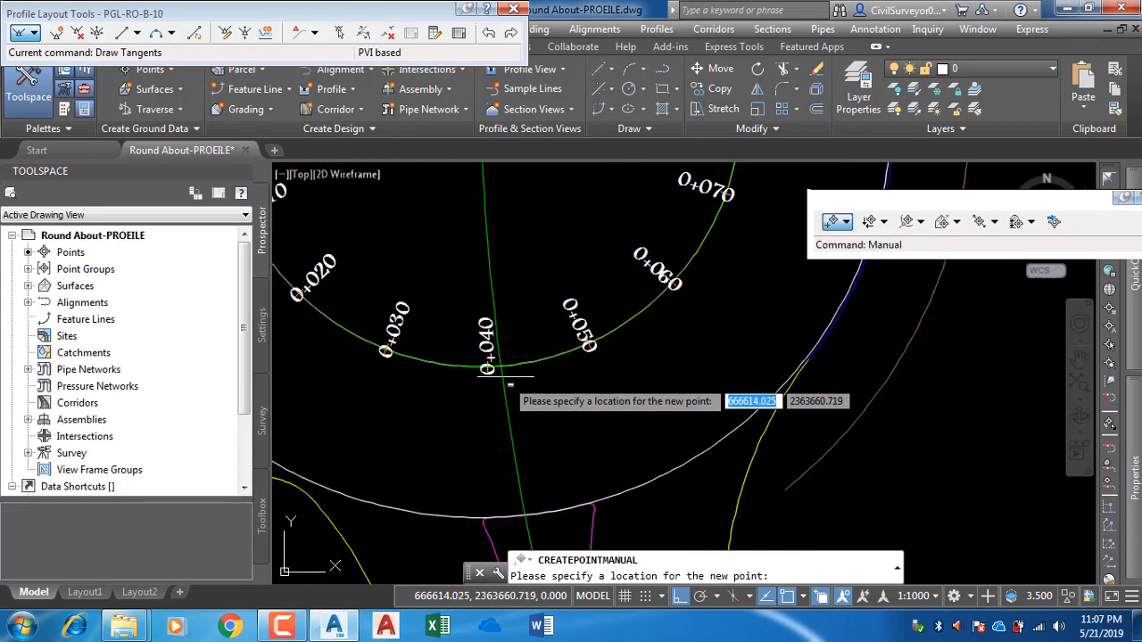
pyautogui.click(503, 366)
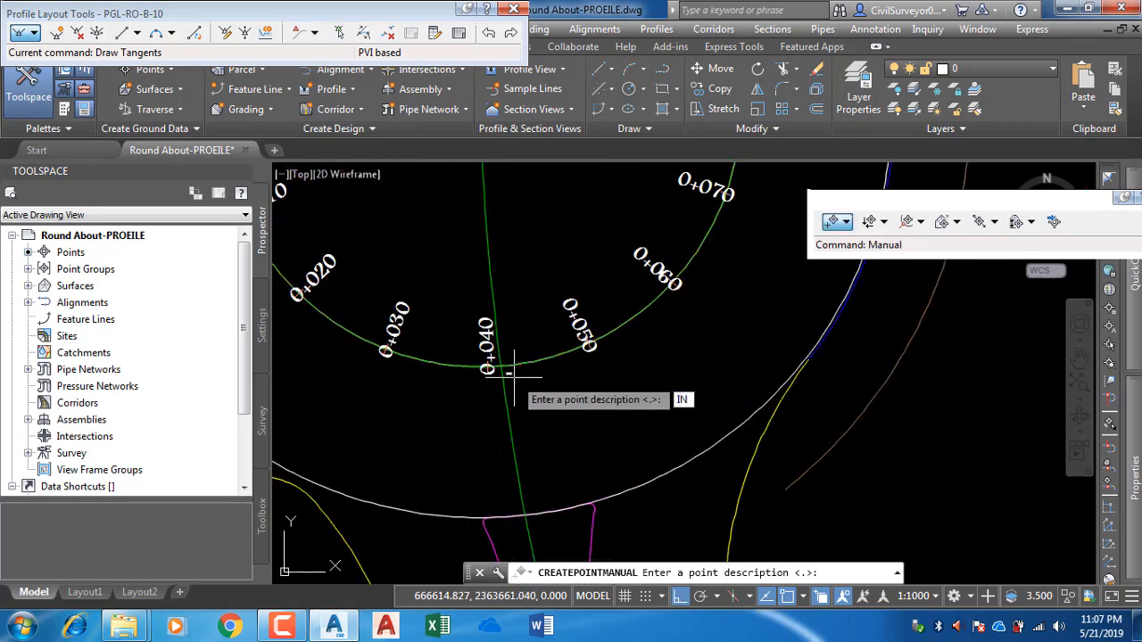
pyautogui.press('Return')
pyautogui.press('Return')
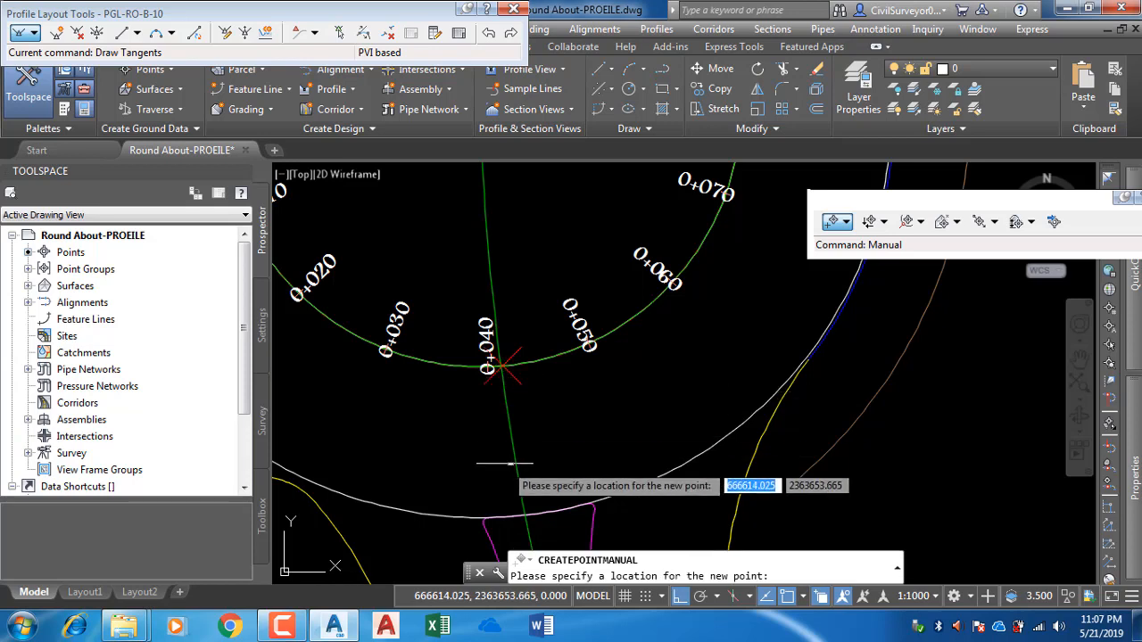
# Step: Create a second point where the R.O.B.11 centreline crosses the roundabout's outer white circle with default description and elevation, then finish point creation
pyautogui.scroll(5, 506, 437)
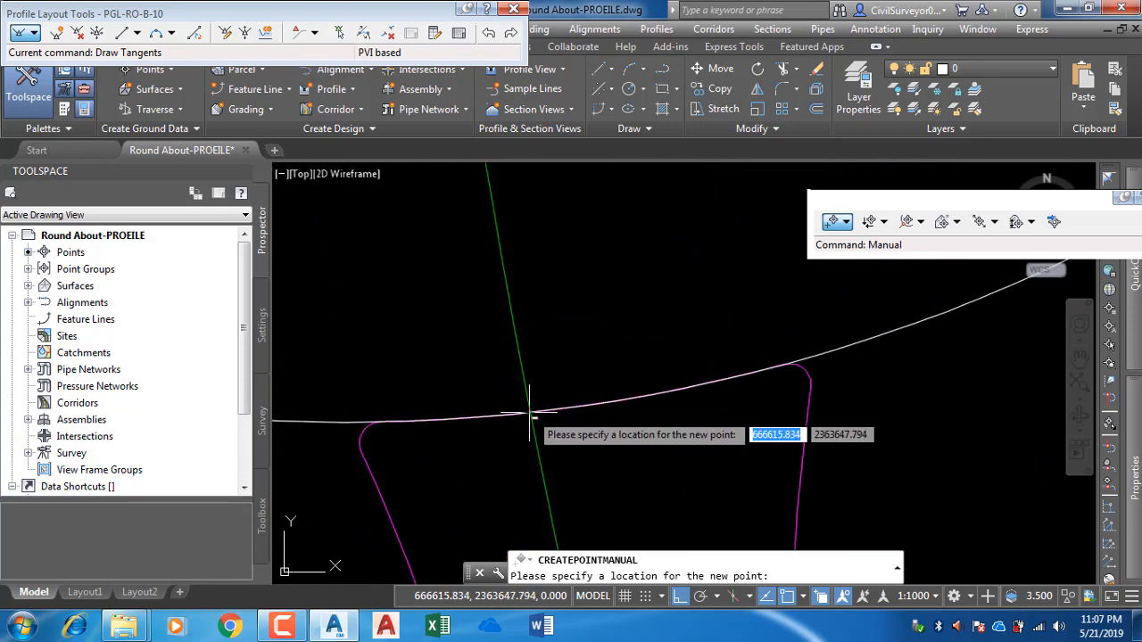
pyautogui.click(529, 413)
pyautogui.press('Return')
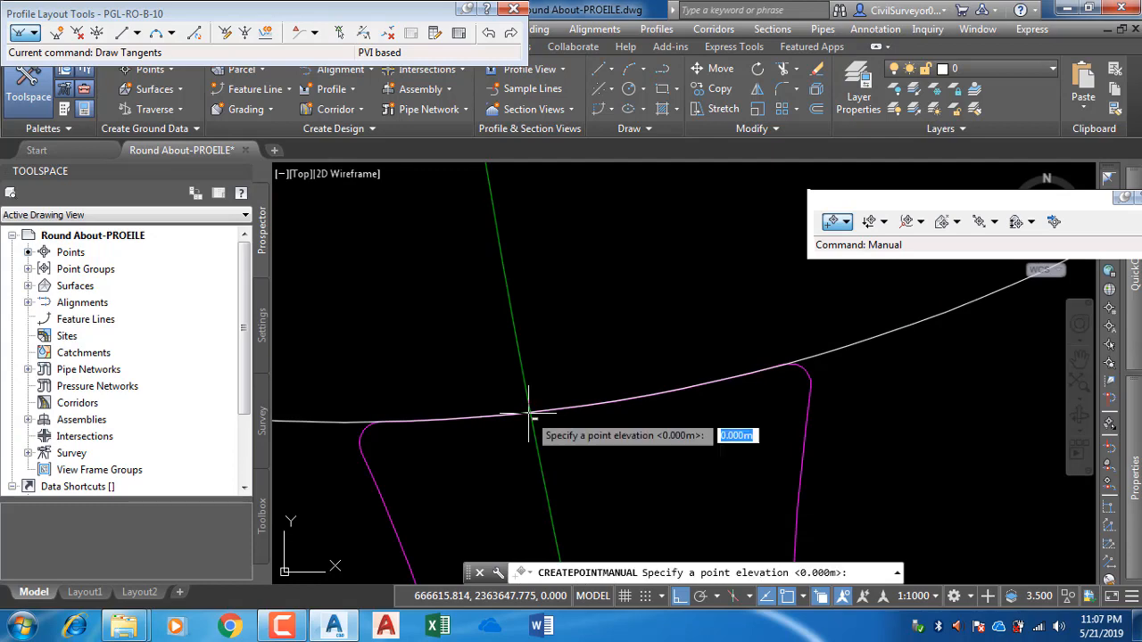
pyautogui.press('Return')
pyautogui.press('Escape')
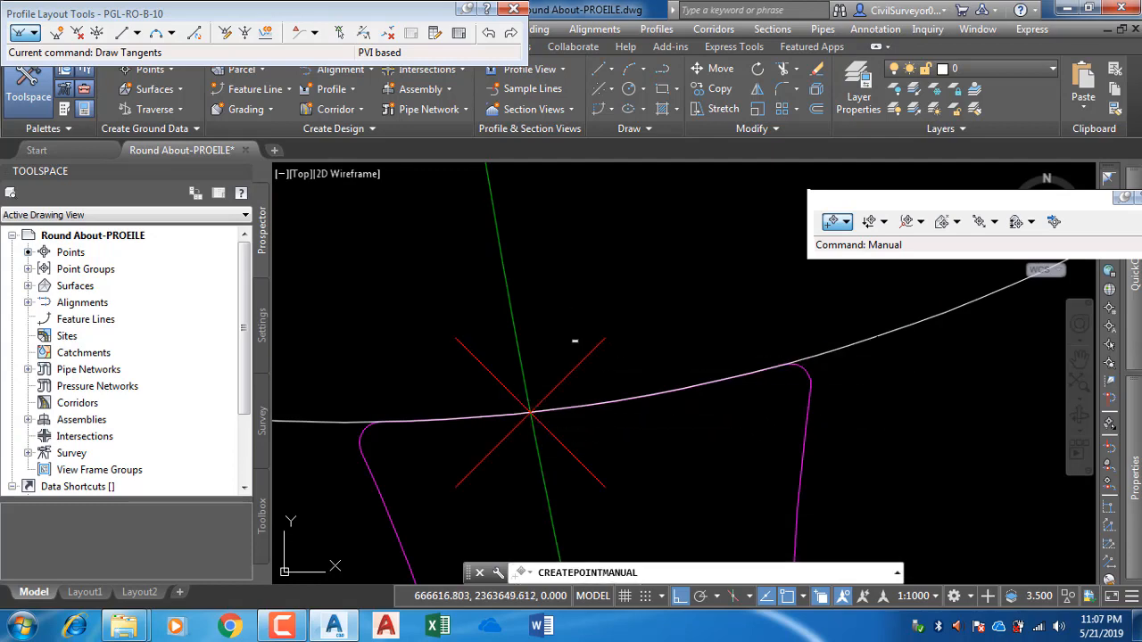
pyautogui.scroll(-6, 562, 353)
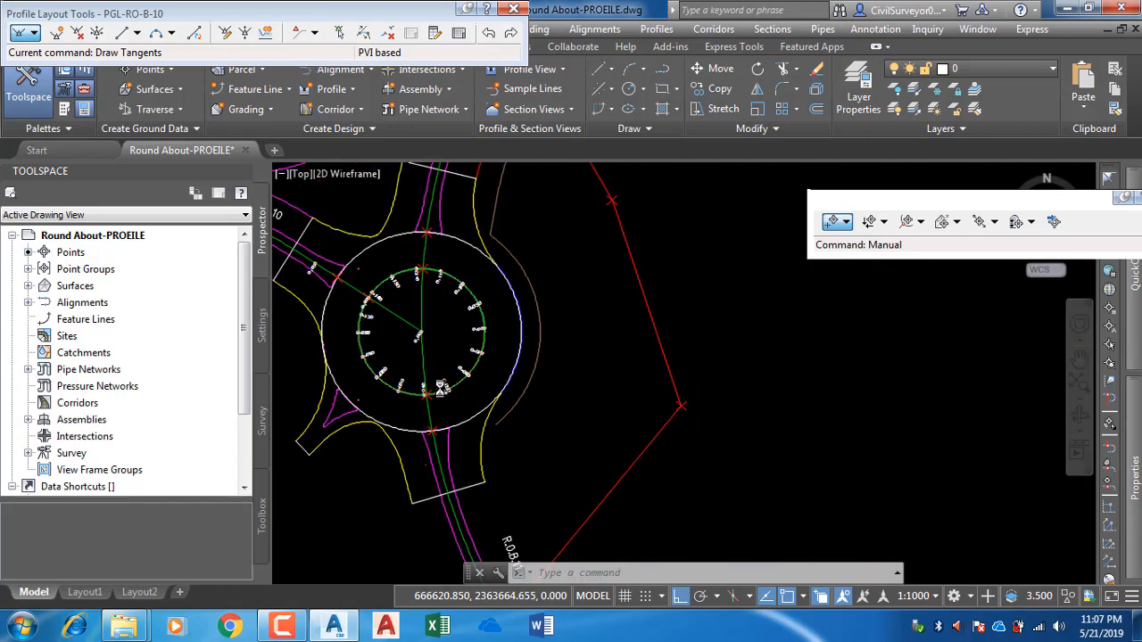
pyautogui.scroll(-2, 438, 384)
pyautogui.moveTo(725, 402); pyautogui.dragTo(571, 352, button='middle')
pyautogui.scroll(-4, 633, 300)
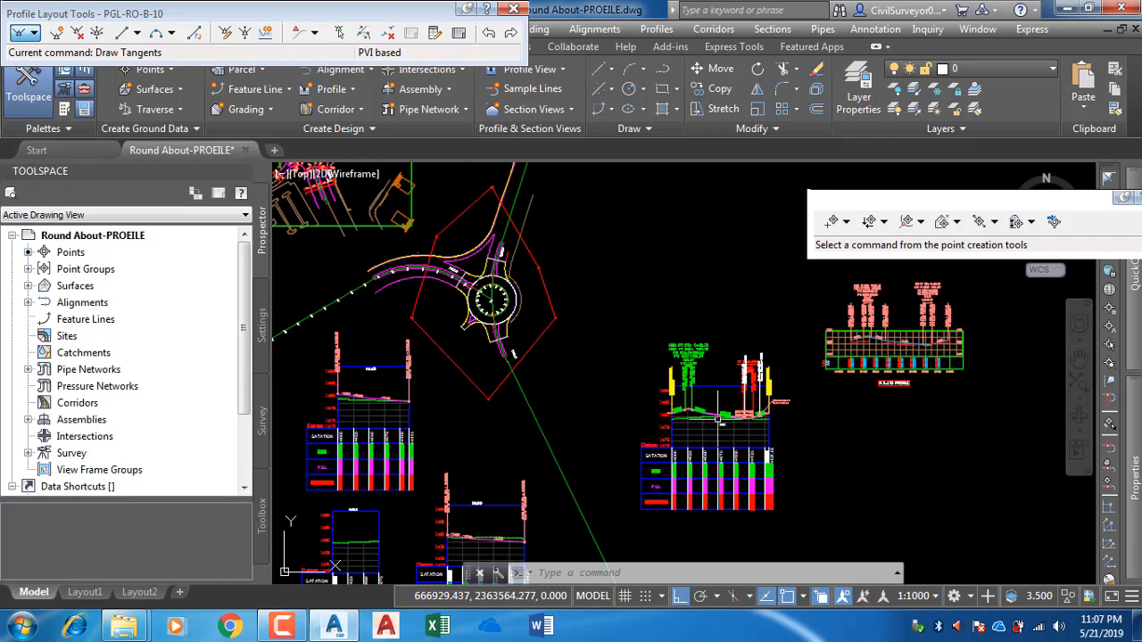
pyautogui.scroll(8, 526, 321)
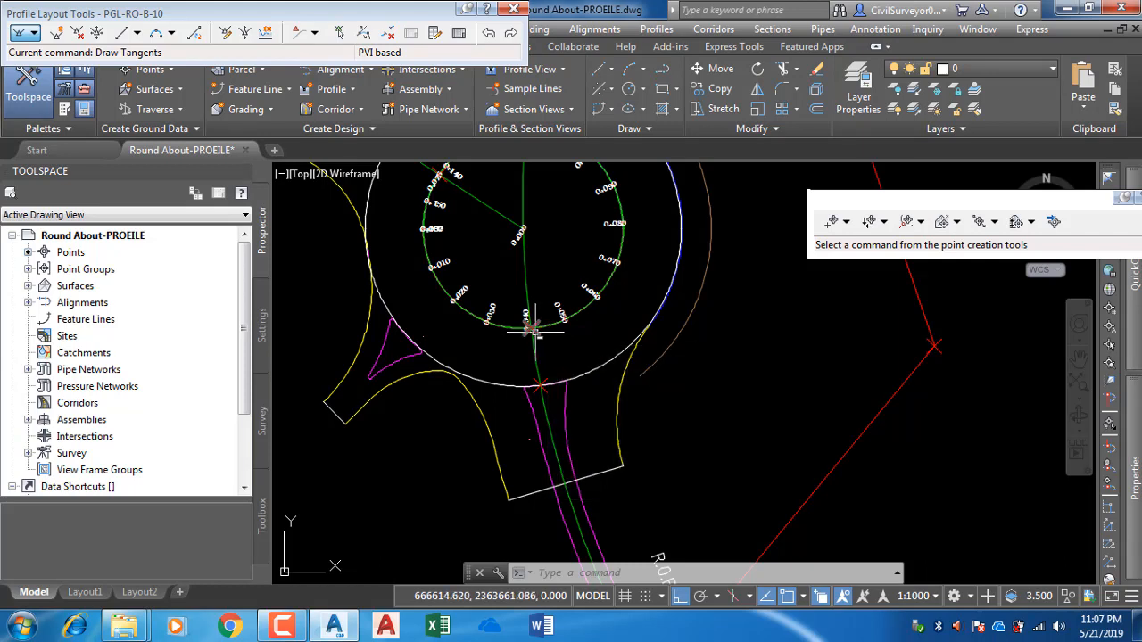
pyautogui.moveTo(533, 330)
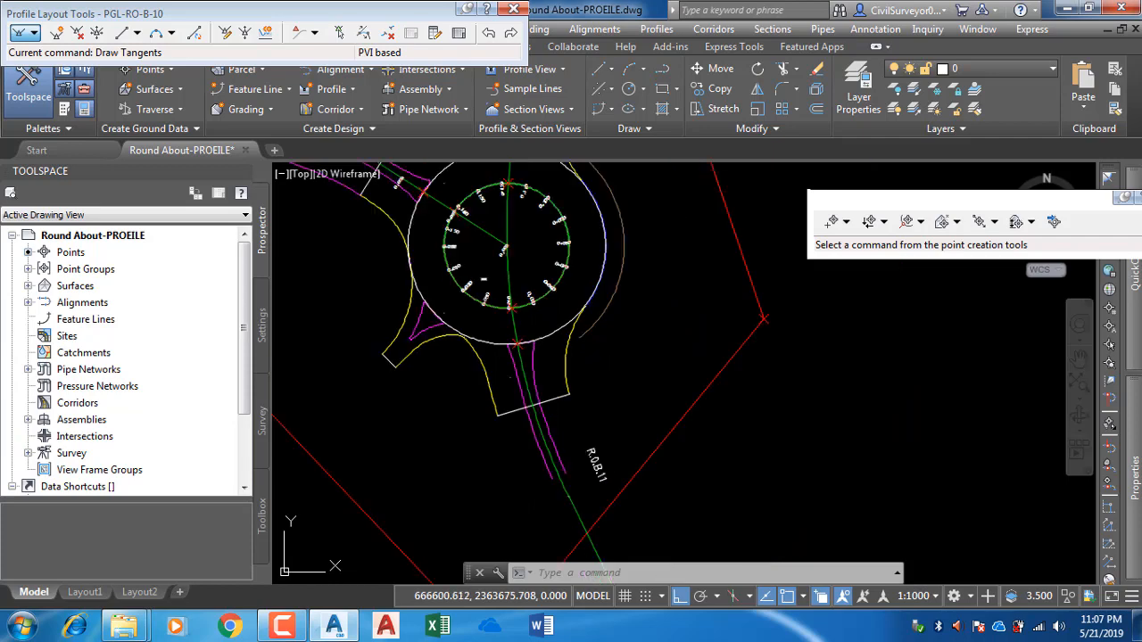
# Step: Project the R.O.B.11 inner-circle point near 0+040 into the EG-ROUND profile view, taking its elevation from the PGL-ROUND profile
pyautogui.scroll(-4, 541, 364)
pyautogui.moveTo(897, 440); pyautogui.dragTo(642, 325, button='middle')
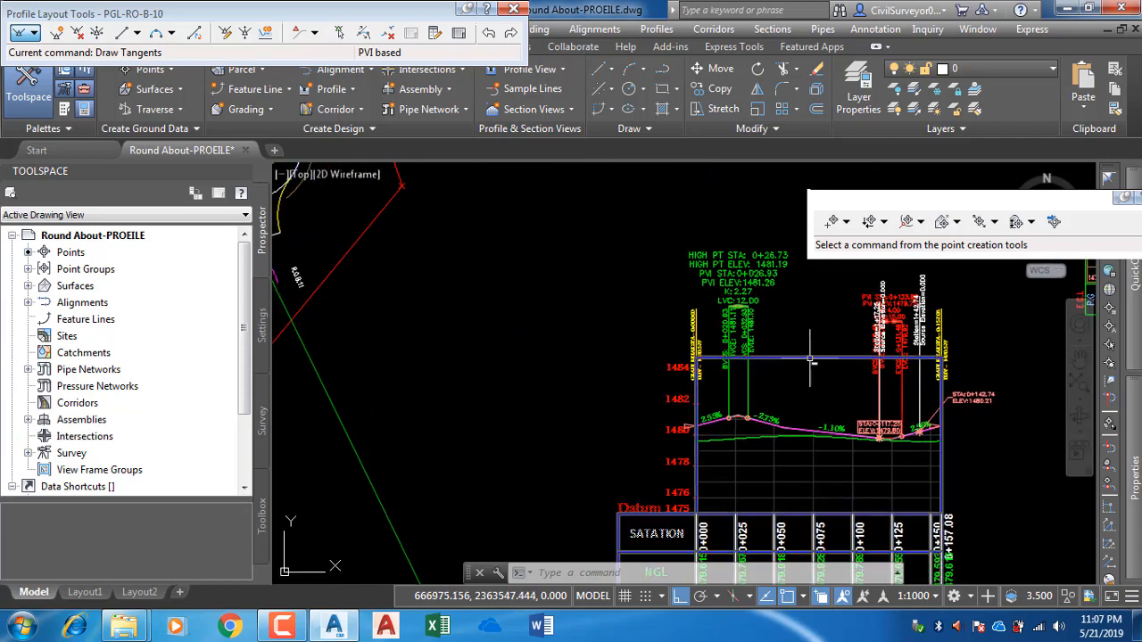
pyautogui.click(808, 360)
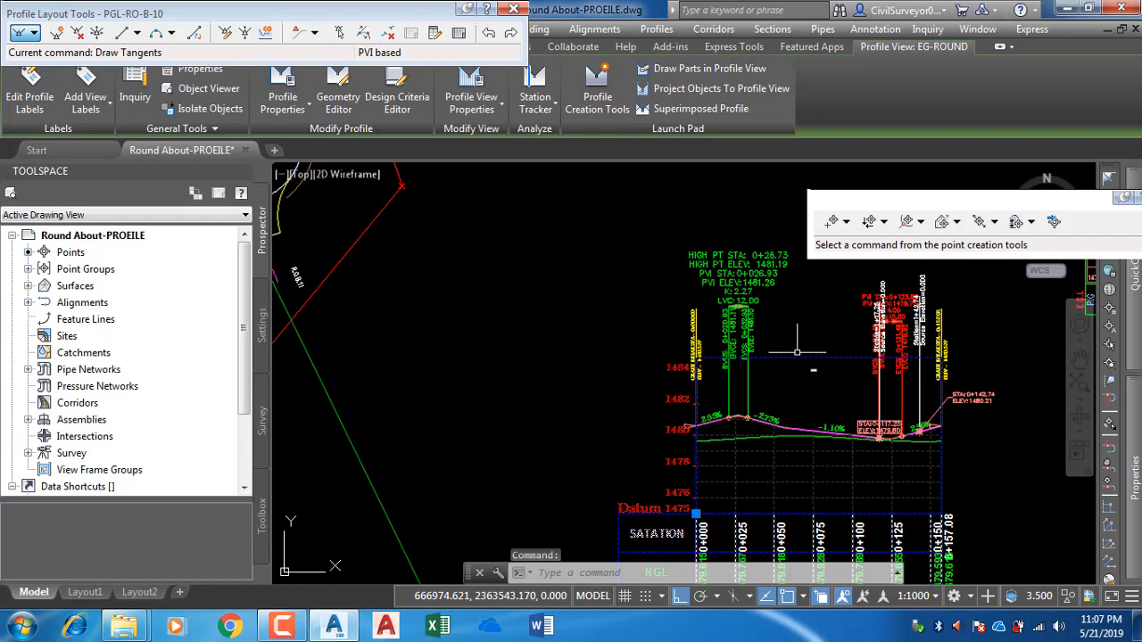
pyautogui.click(696, 89)
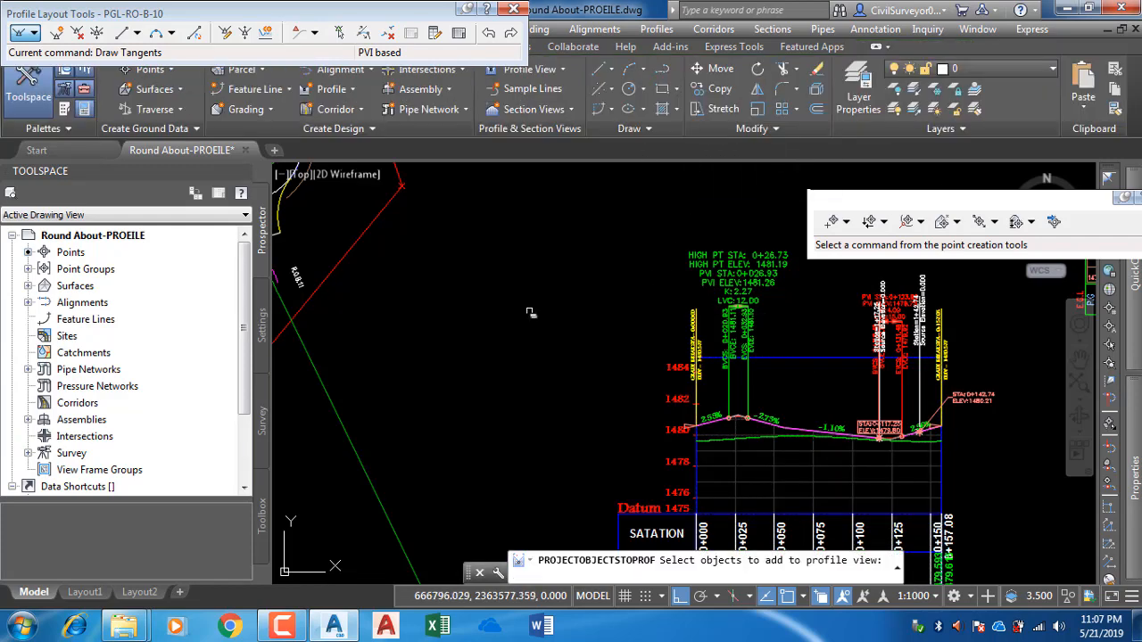
pyautogui.moveTo(530, 305); pyautogui.dragTo(741, 344, button='middle')
pyautogui.scroll(8, 455, 216)
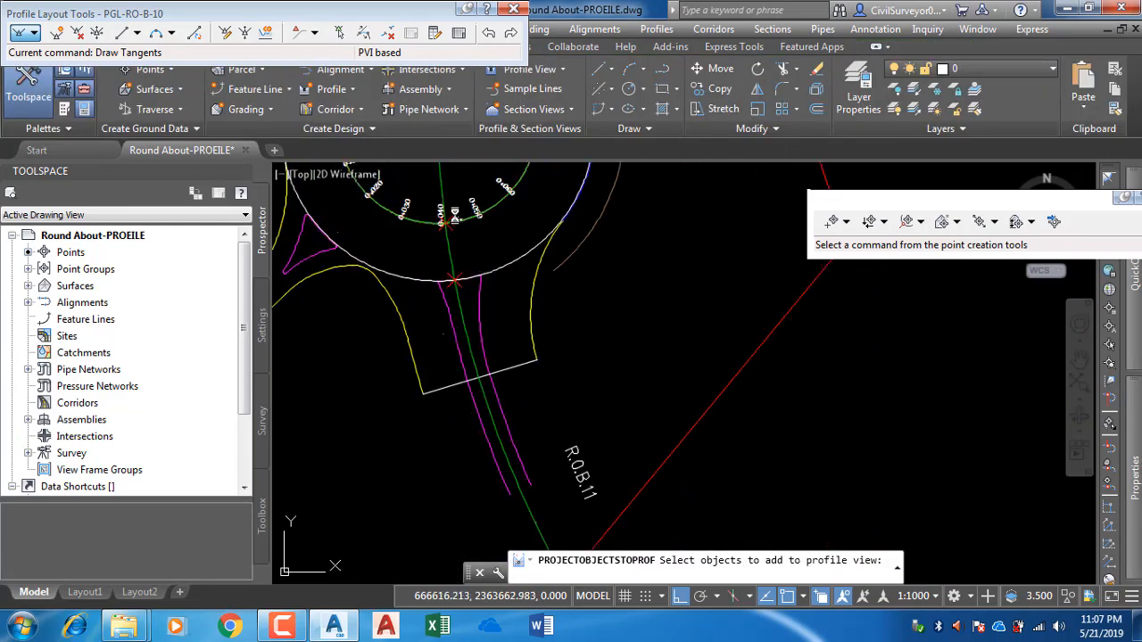
pyautogui.click(430, 237)
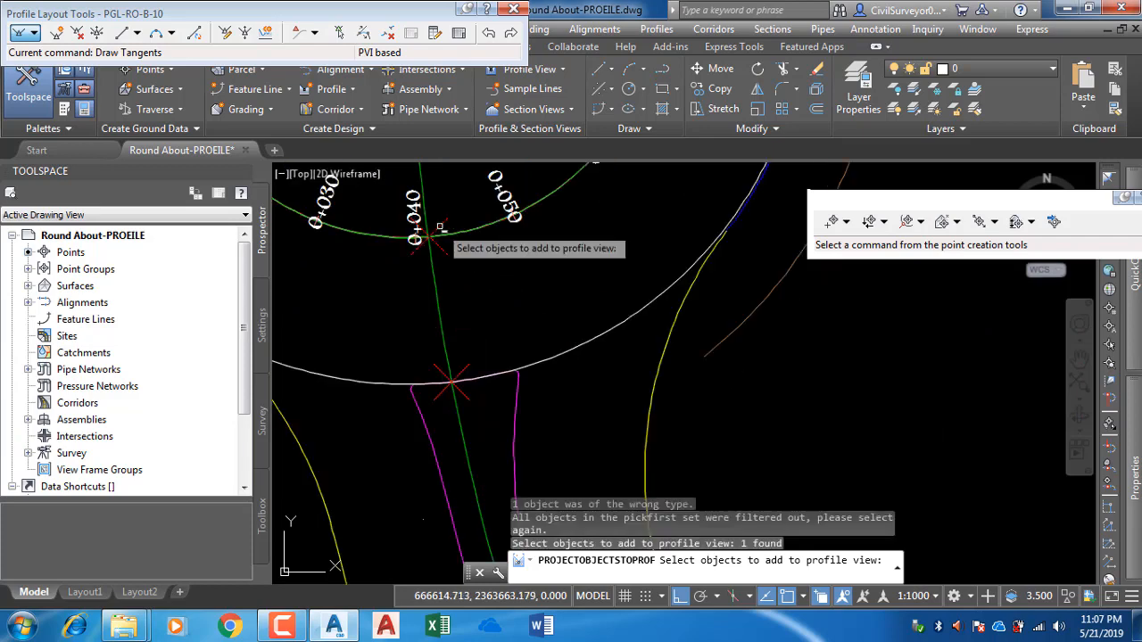
pyautogui.press('Return')
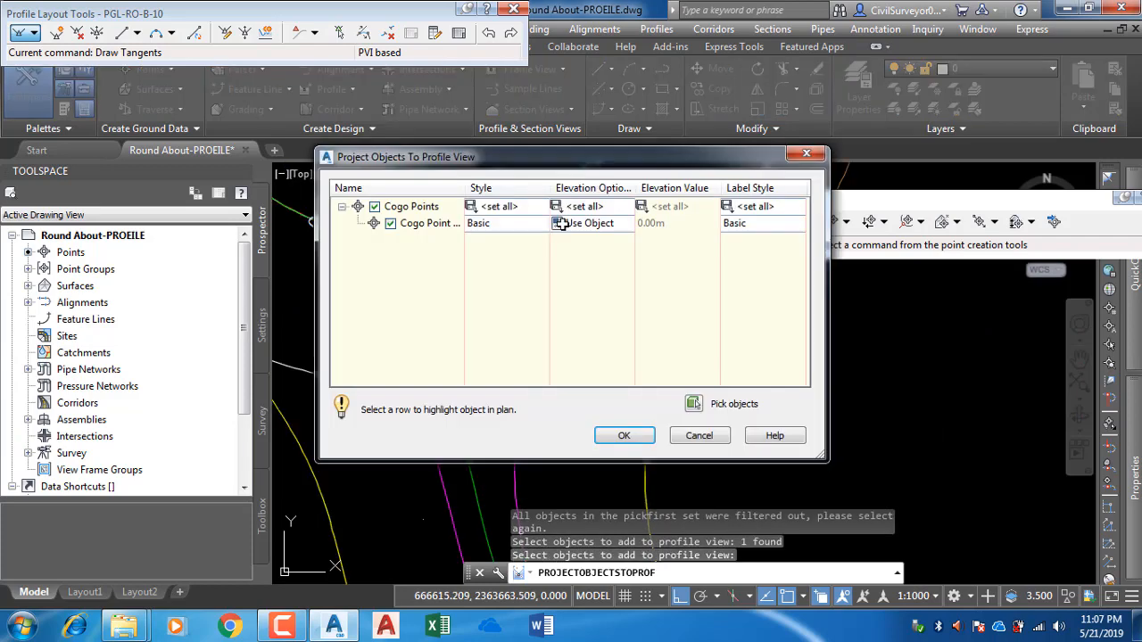
pyautogui.click(580, 224)
pyautogui.click(634, 332)
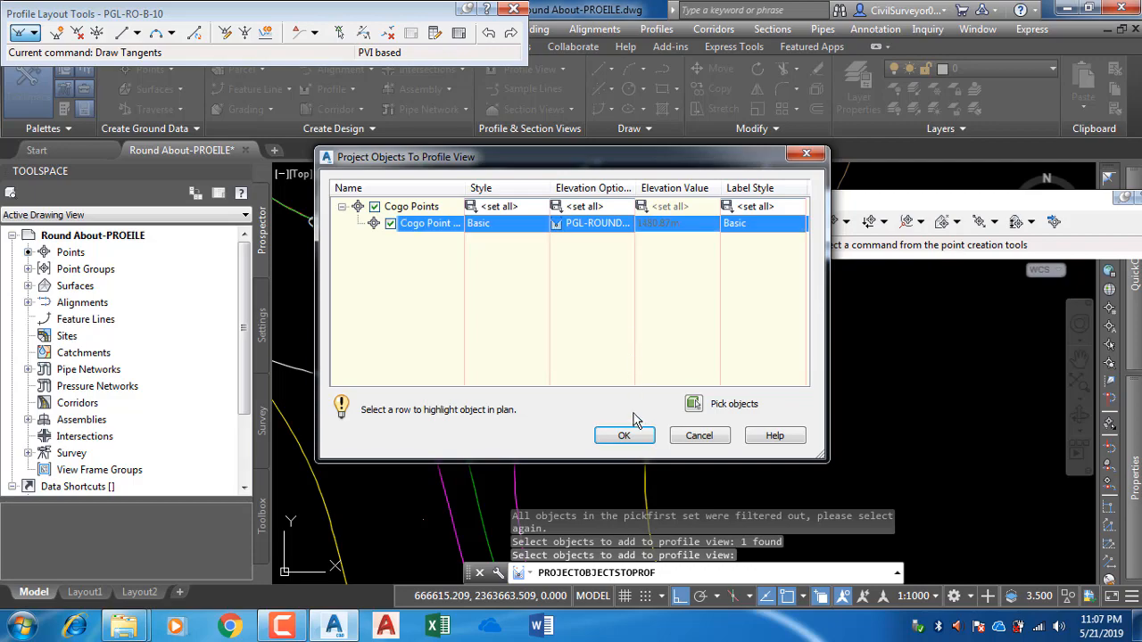
pyautogui.click(623, 436)
# Step: Compare the projected point's station label in the EG-ROUND profile view with the point's location on the roundabout's inner circle in plan
pyautogui.scroll(-6, 589, 375)
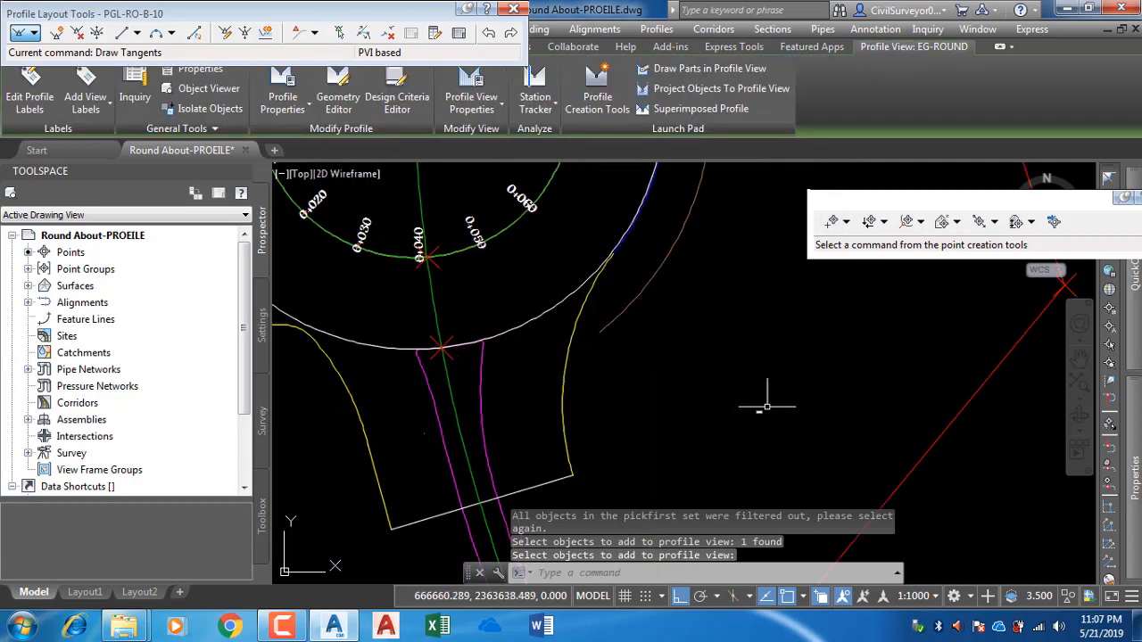
pyautogui.scroll(8, 901, 435)
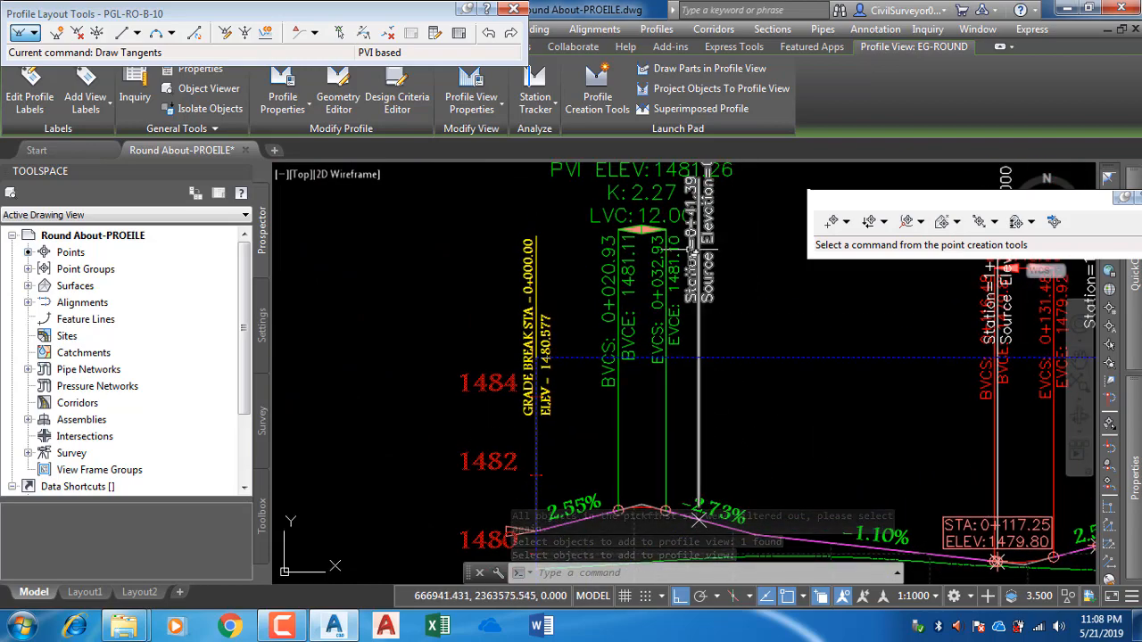
pyautogui.scroll(5, 713, 383)
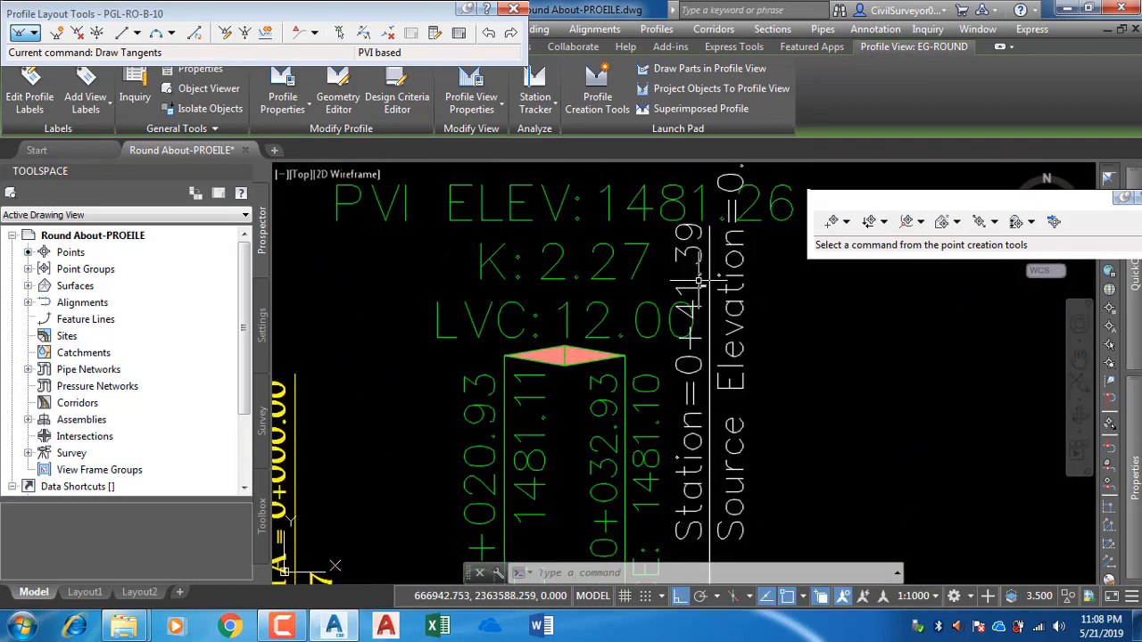
pyautogui.scroll(-6, 700, 282)
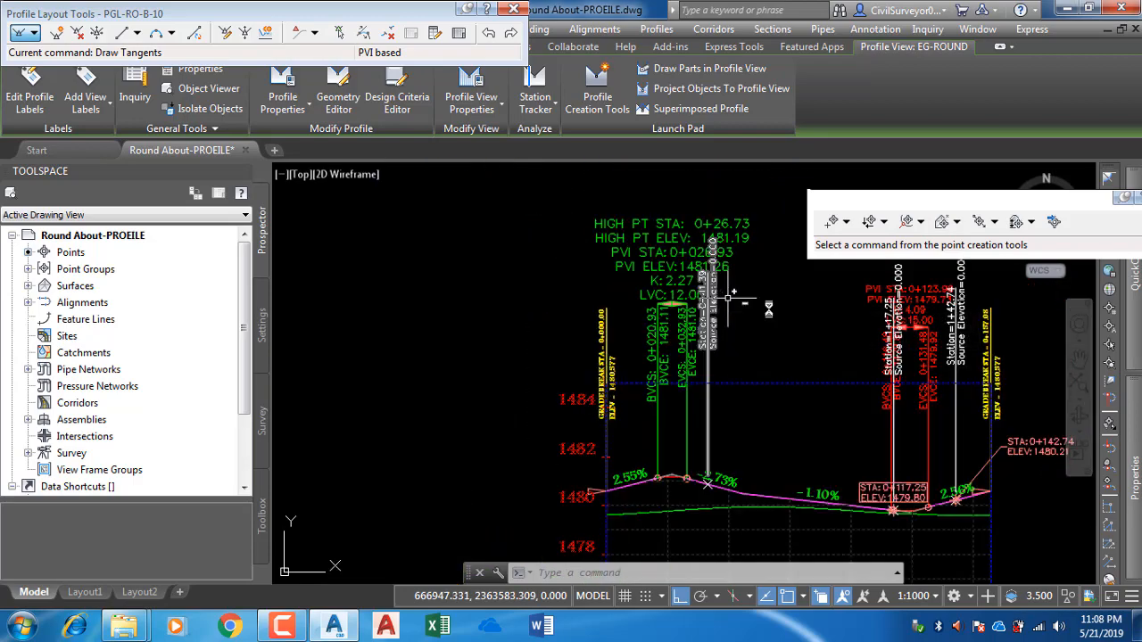
pyautogui.scroll(-8, 729, 299)
pyautogui.scroll(10, 635, 282)
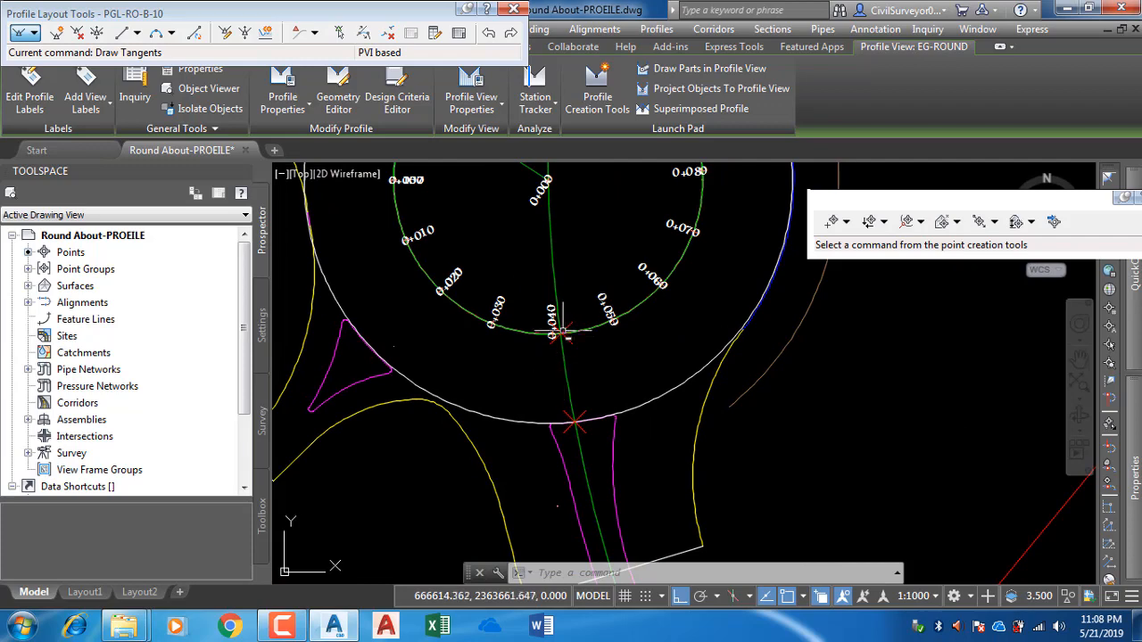
pyautogui.scroll(4, 555, 316)
pyautogui.scroll(-3, 553, 349)
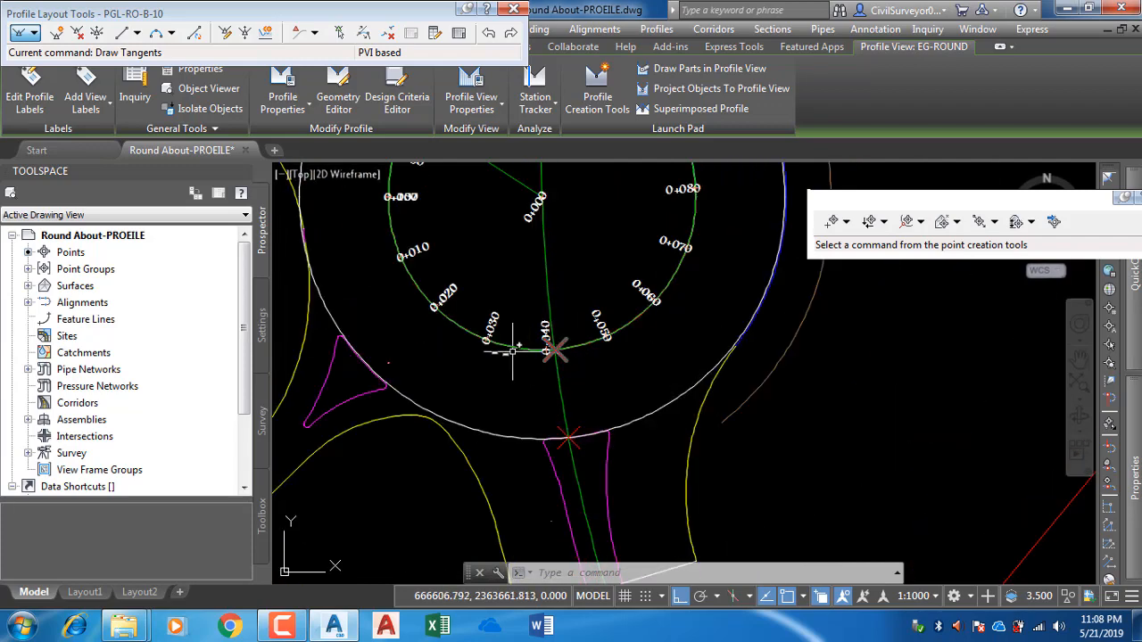
pyautogui.scroll(-10, 544, 350)
pyautogui.scroll(8, 629, 390)
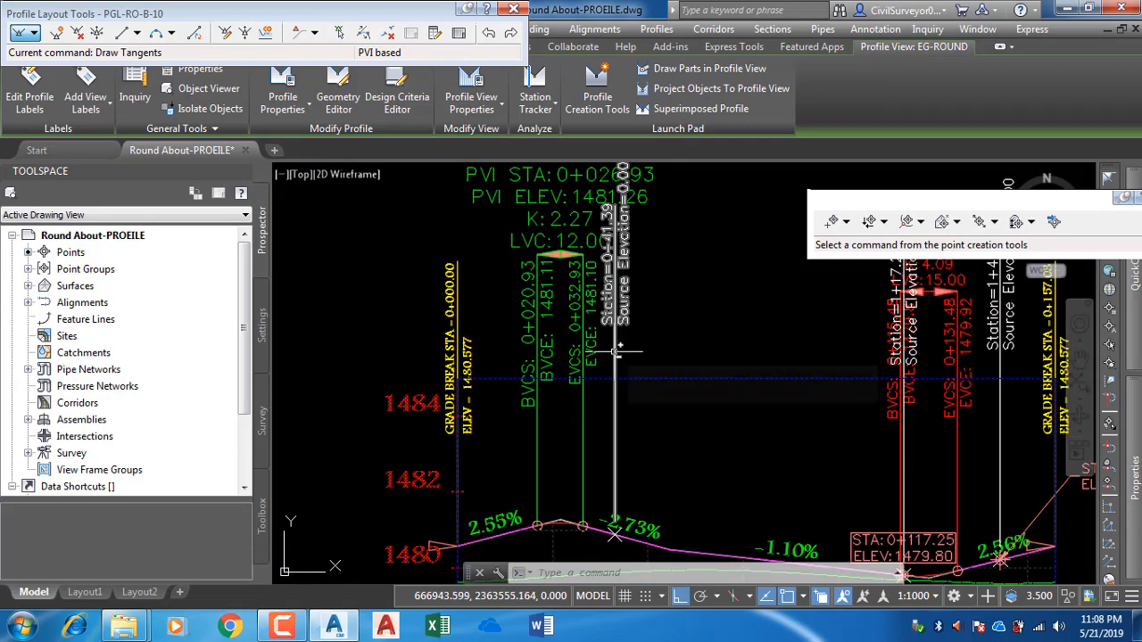
# Step: Close the PGL-RO-B-10 Profile Layout Tools and clear the selection in the EG-ROUND profile view
pyautogui.click(618, 366)
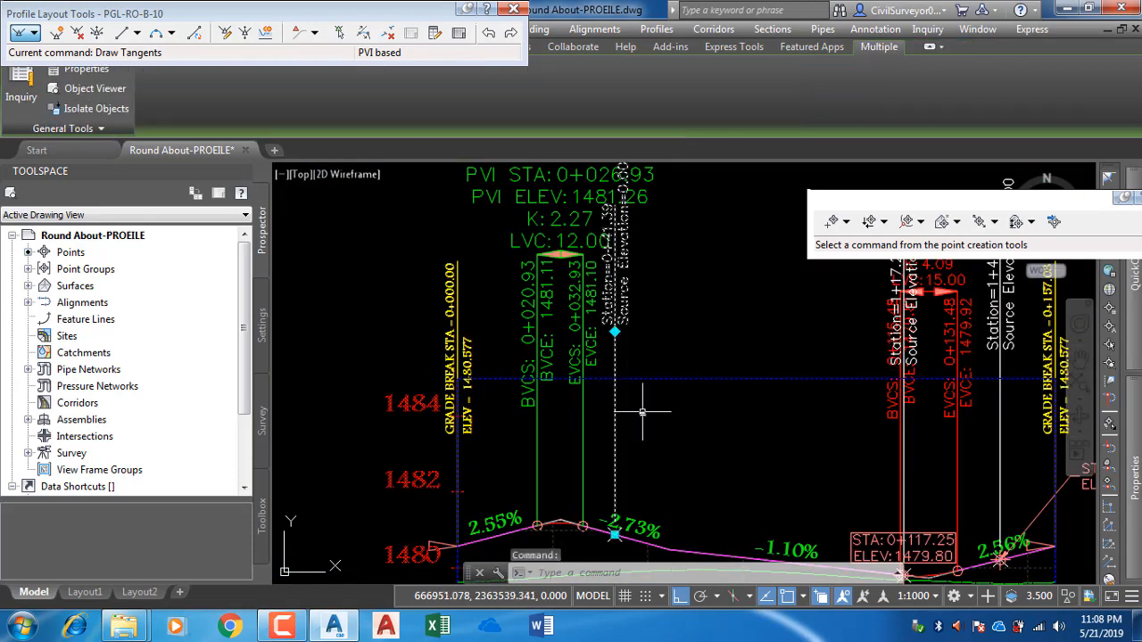
pyautogui.moveTo(644, 432)
pyautogui.mouseDown(button='middle')
pyautogui.moveTo(574, 367)
pyautogui.moveTo(521, 339)
pyautogui.mouseUp(button='middle')
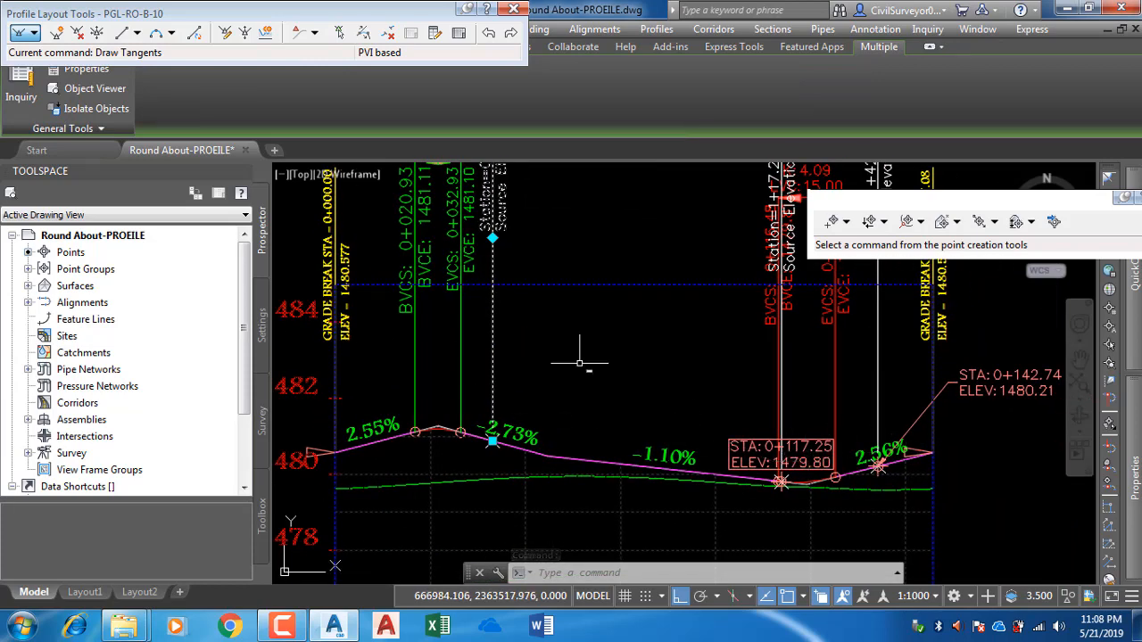
pyautogui.moveTo(579, 363); pyautogui.dragTo(582, 401, button='middle')
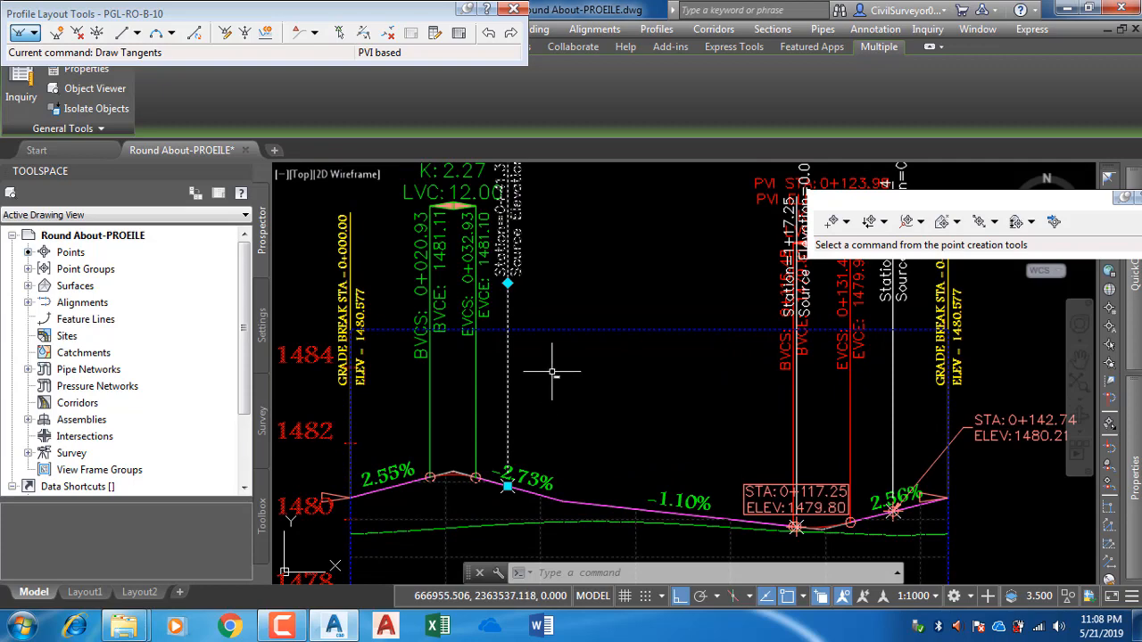
pyautogui.moveTo(512, 258)
pyautogui.mouseDown(button='middle')
pyautogui.moveTo(529, 370)
pyautogui.moveTo(487, 281)
pyautogui.mouseUp(button='middle')
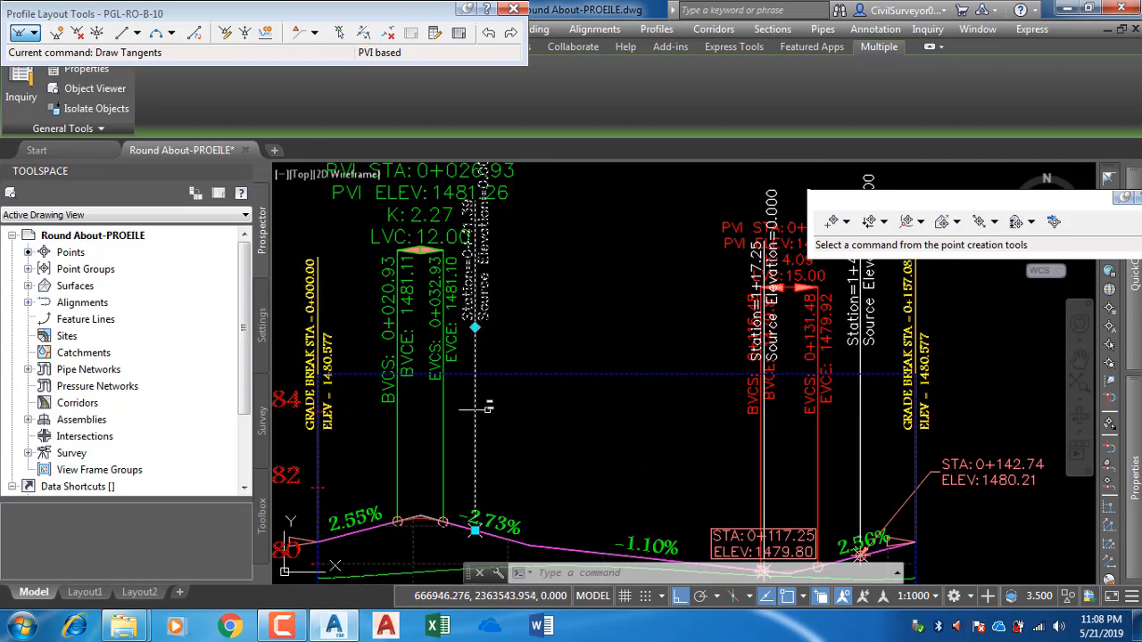
pyautogui.rightClick(533, 316)
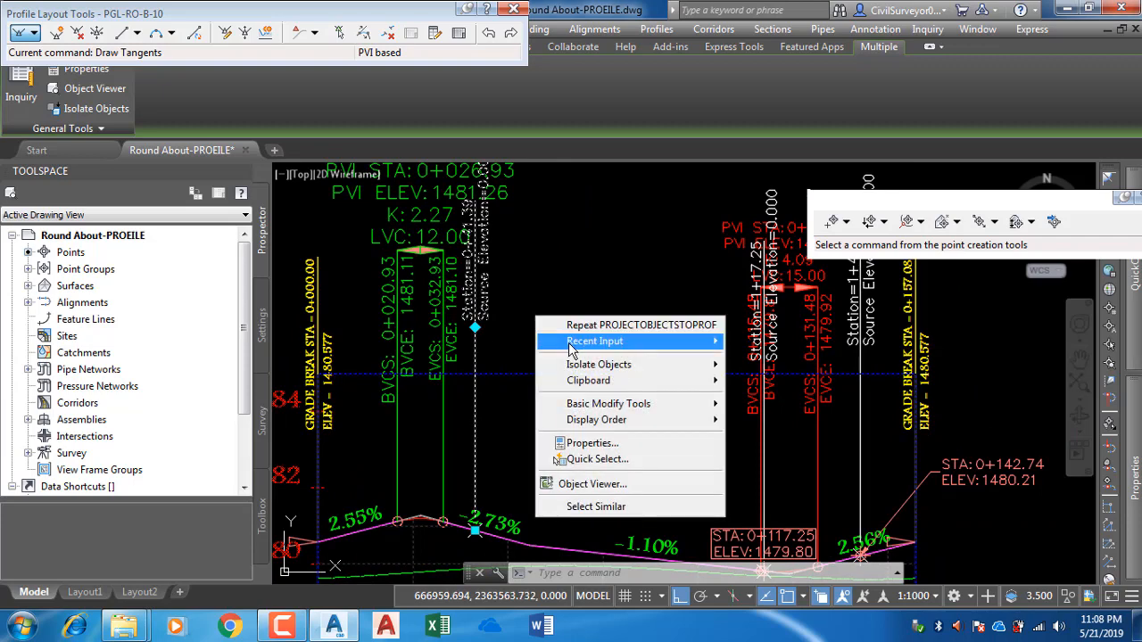
pyautogui.click(624, 267)
pyautogui.press('Escape')
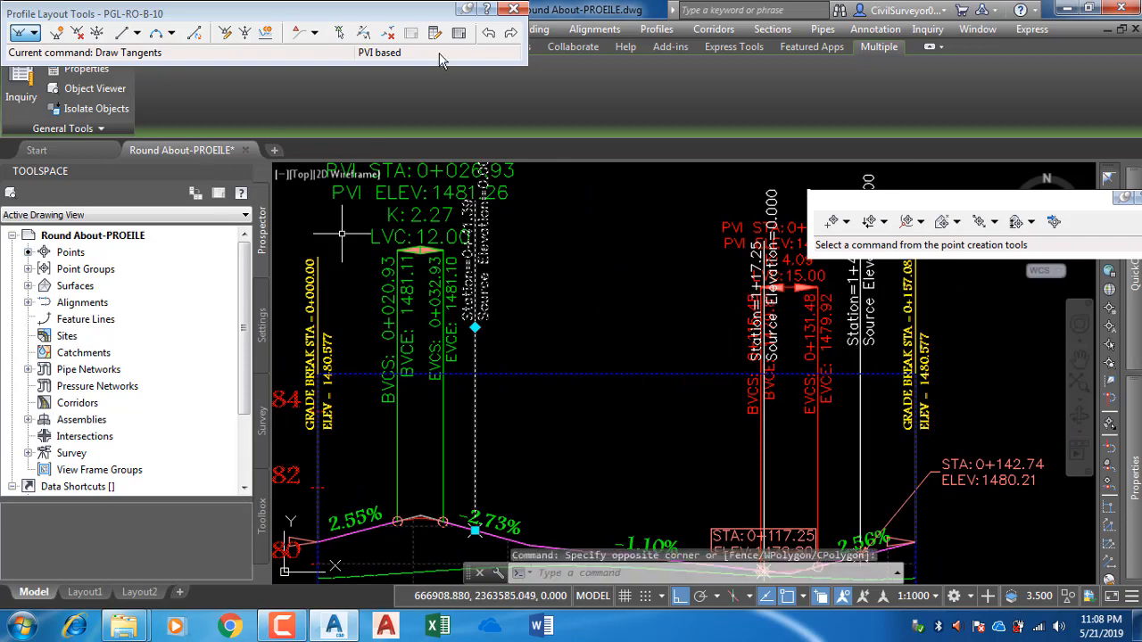
pyautogui.press('Escape')
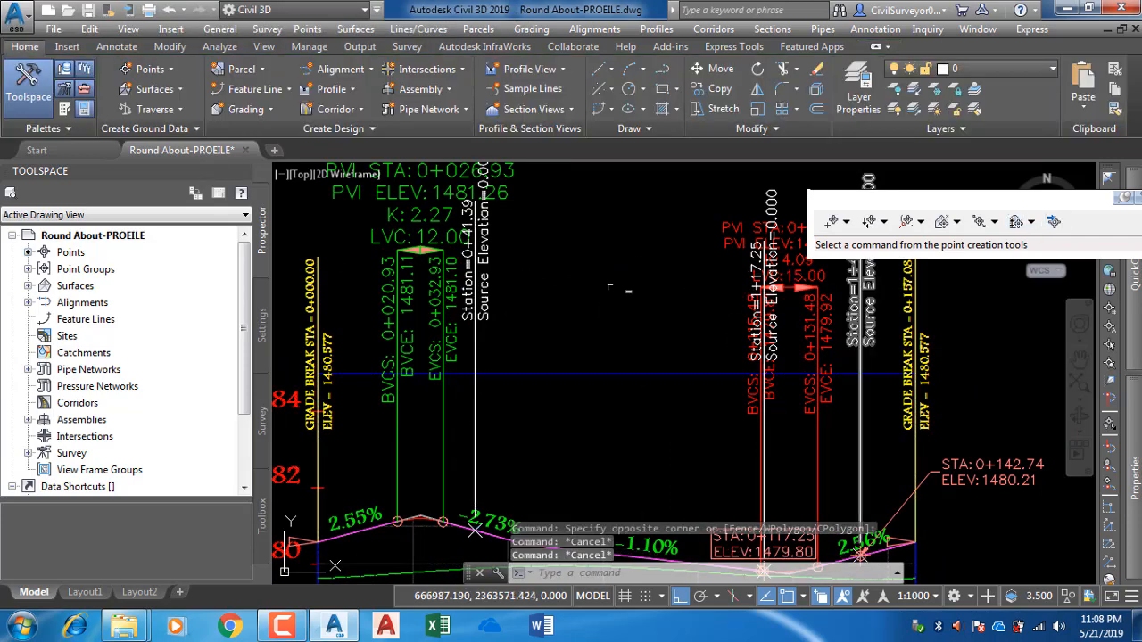
# Step: Copy the Basic label style of the newly projected inner-circle point's label and name the copy Basic 2
pyautogui.click(476, 345)
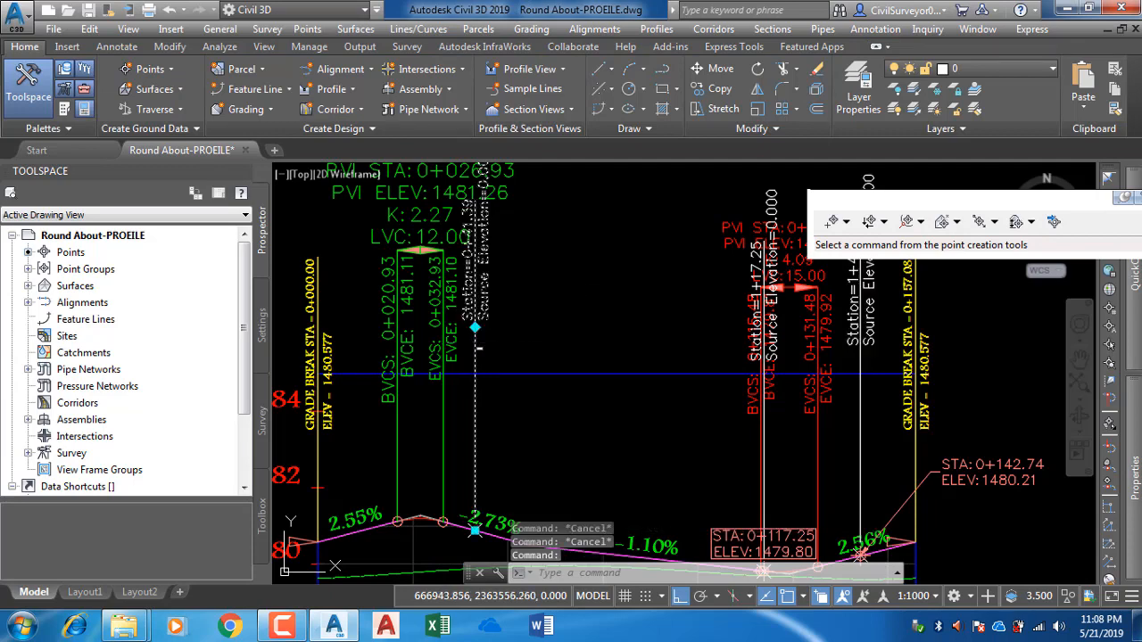
pyautogui.click(133, 102)
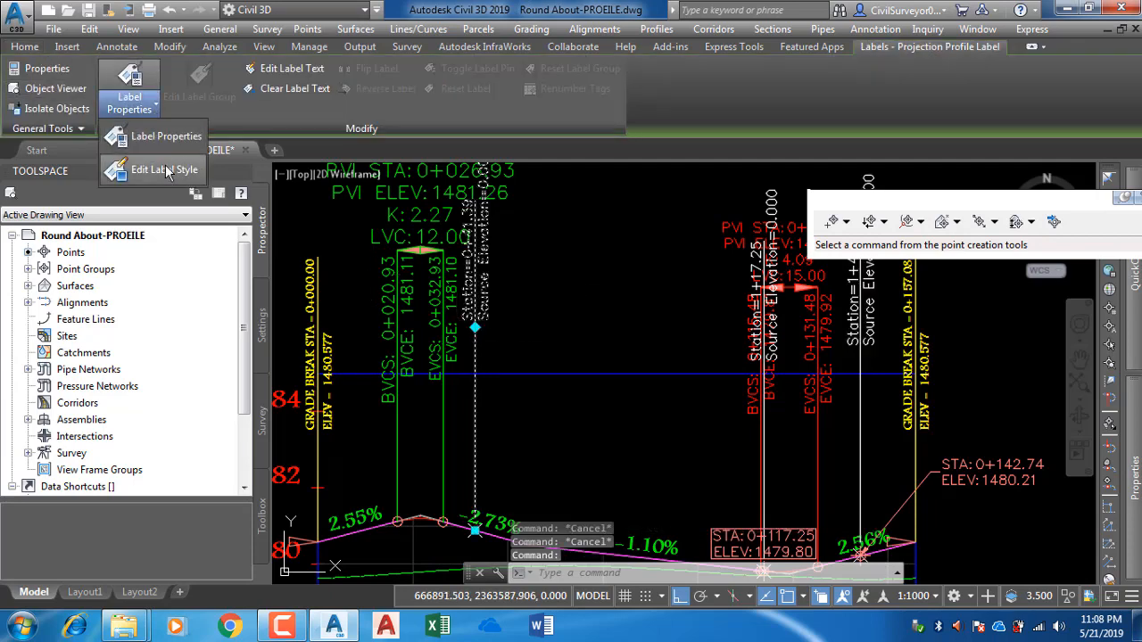
pyautogui.click(125, 169)
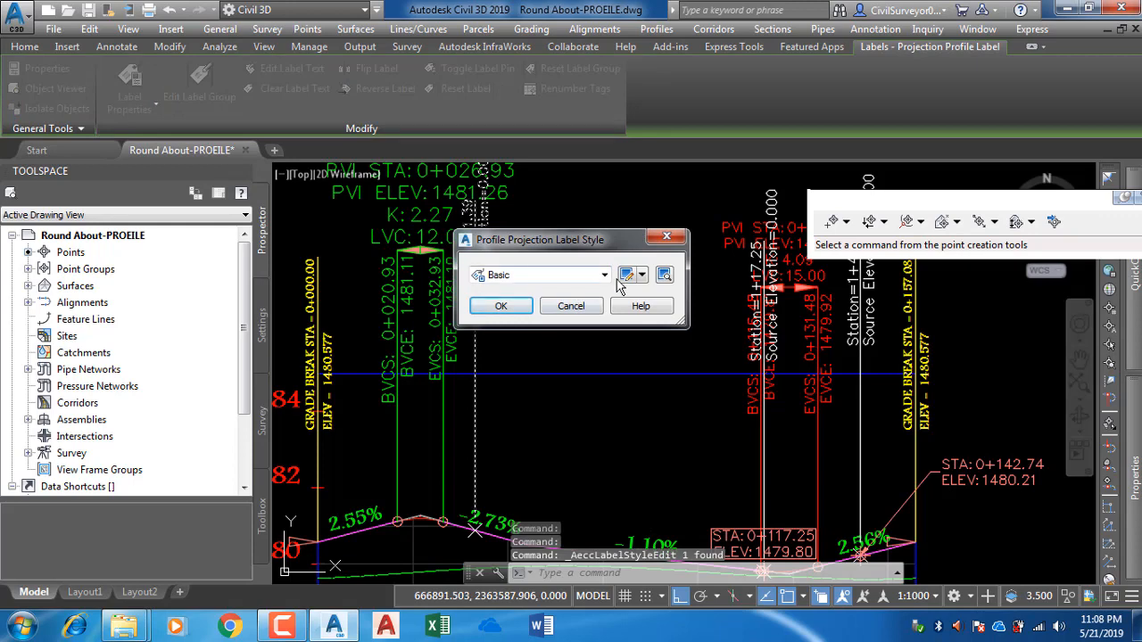
pyautogui.click(642, 277)
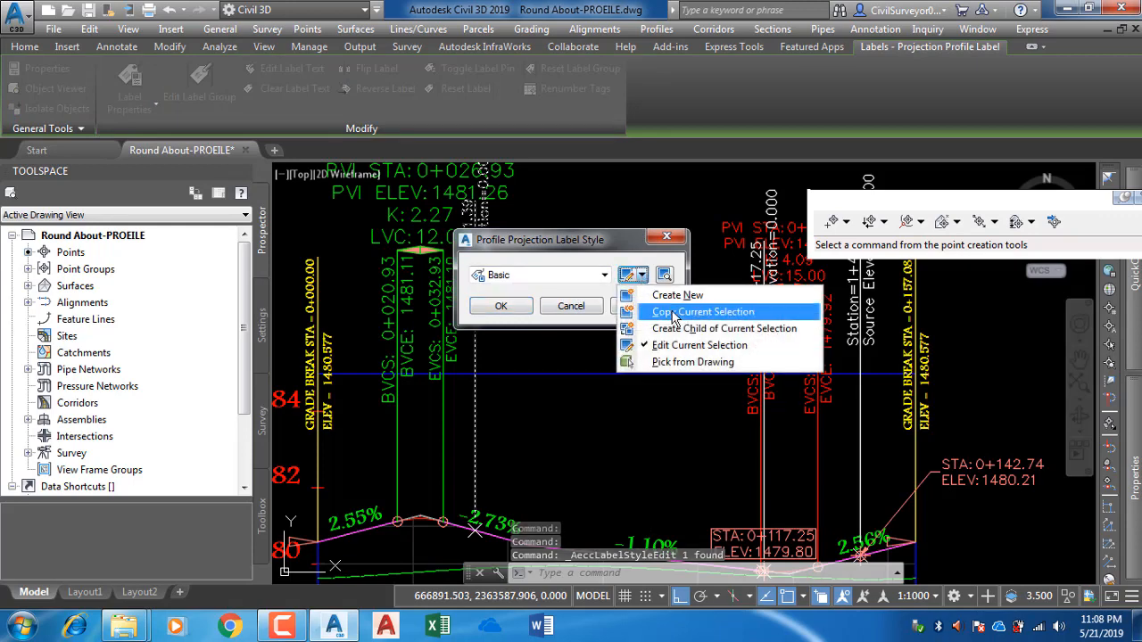
pyautogui.click(667, 314)
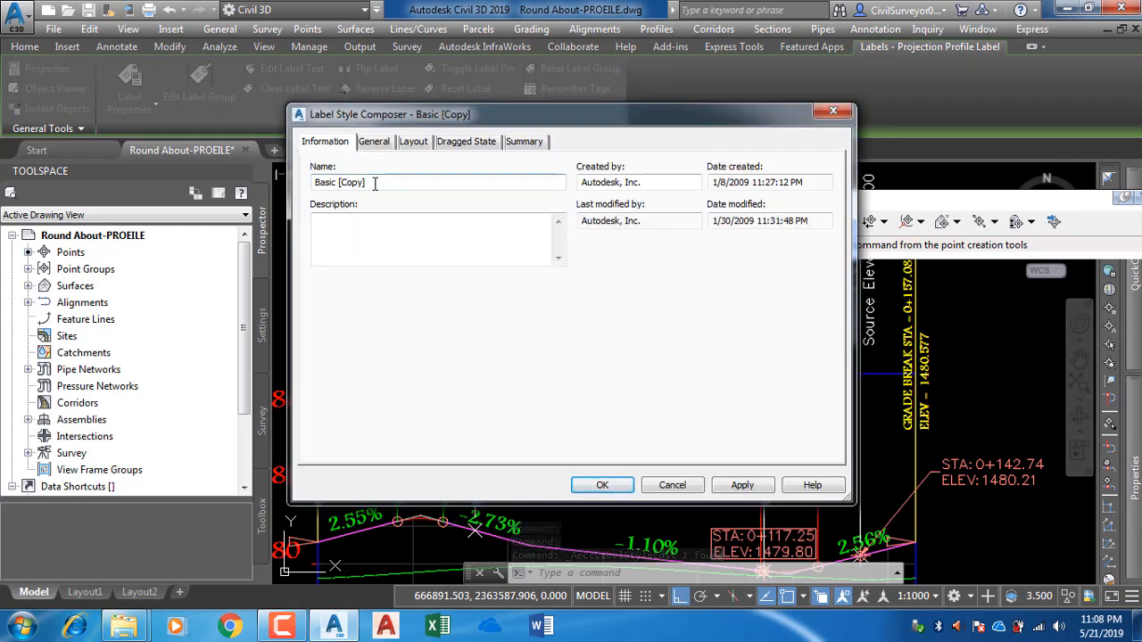
pyautogui.moveTo(375, 184); pyautogui.dragTo(327, 186)
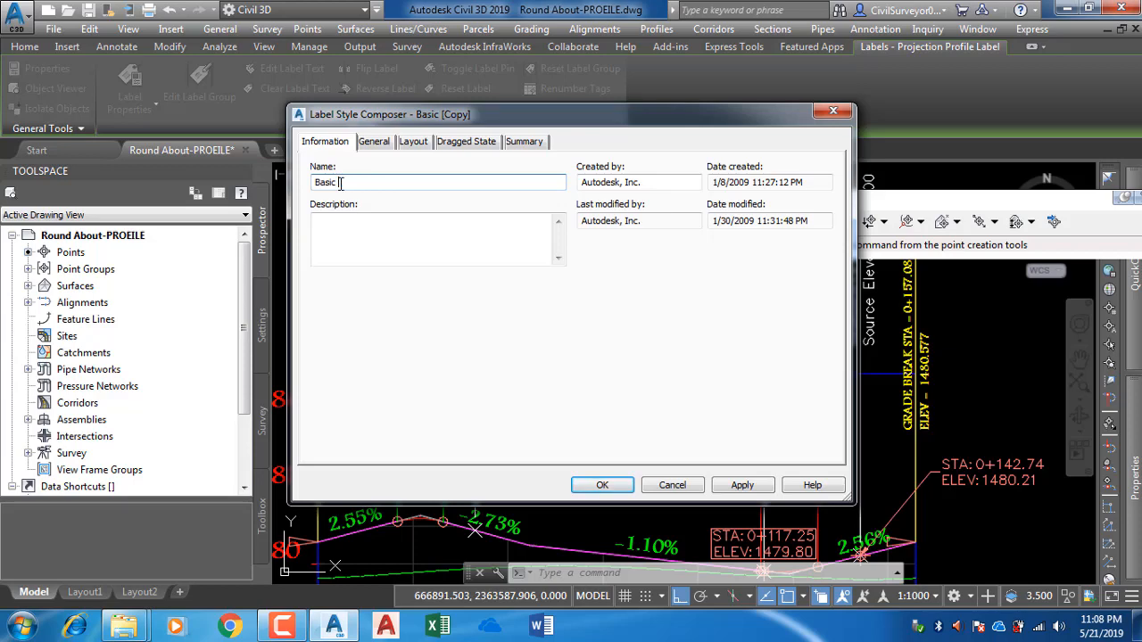
# Step: Replace the Source Elevation line in the style's Projection Text contents with the Projection Elevation property
pyautogui.click(415, 143)
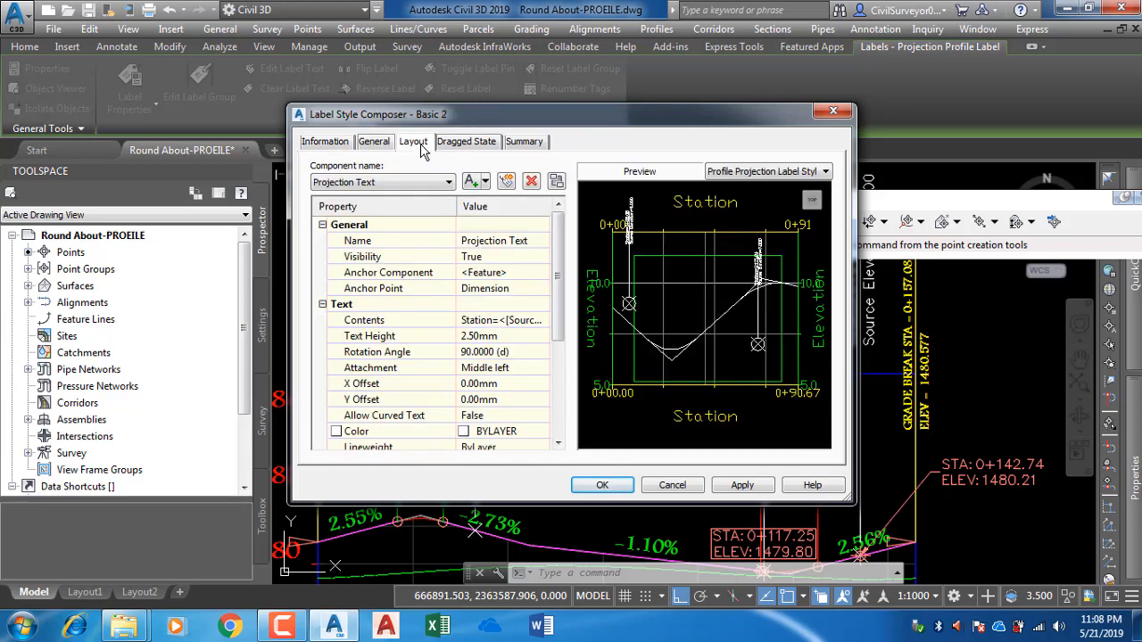
pyautogui.click(520, 320)
pyautogui.click(538, 320)
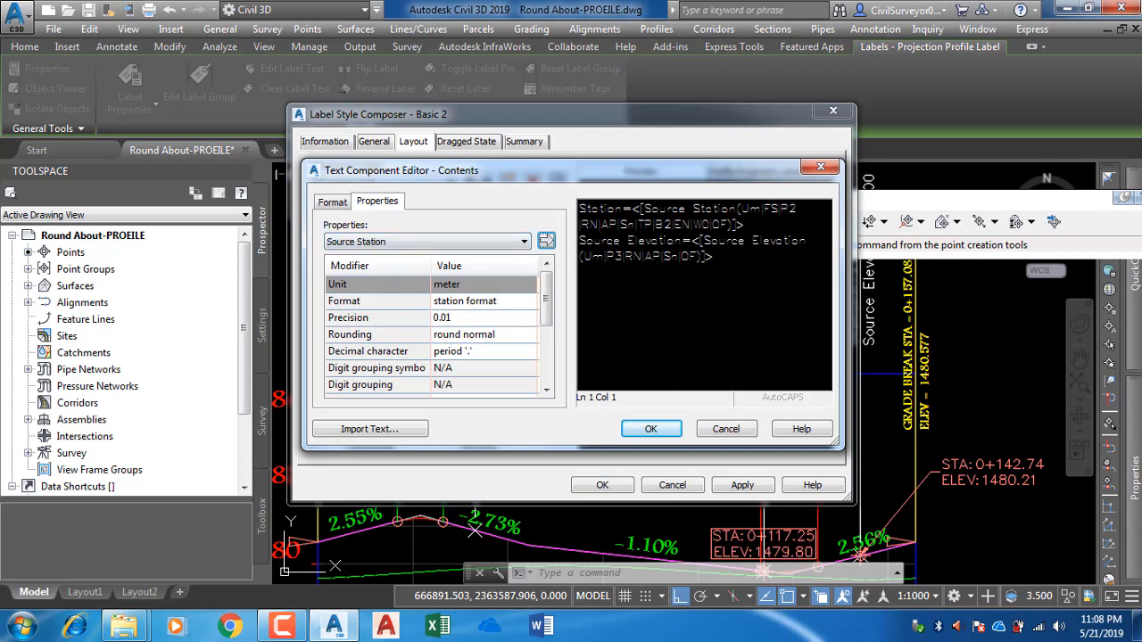
pyautogui.moveTo(712, 257); pyautogui.dragTo(582, 242)
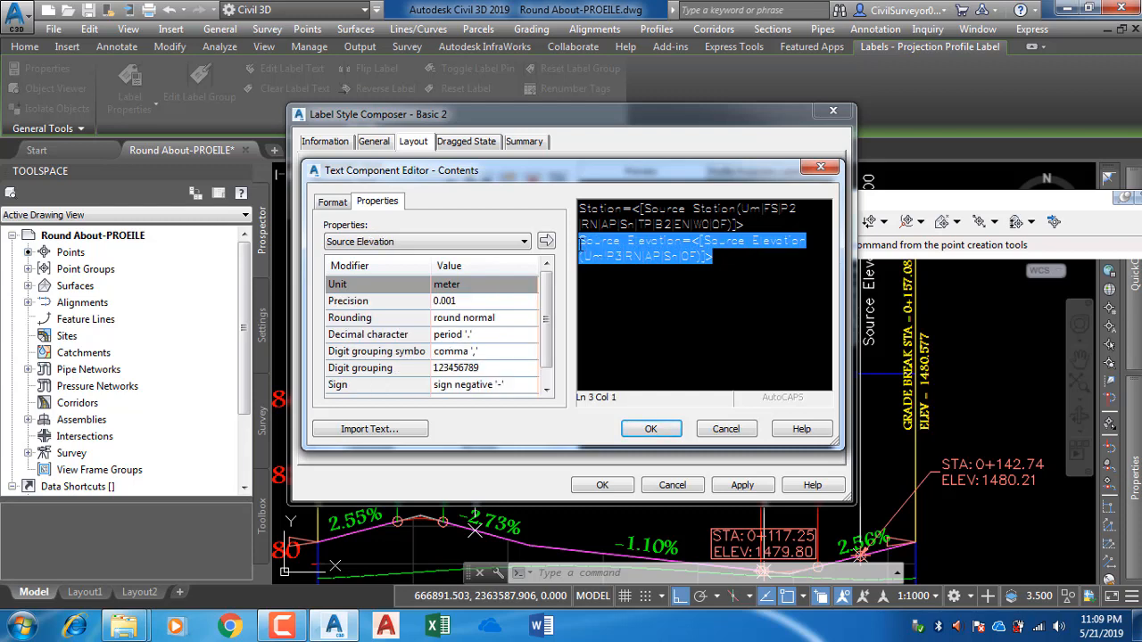
pyautogui.press('Delete')
pyautogui.click(517, 242)
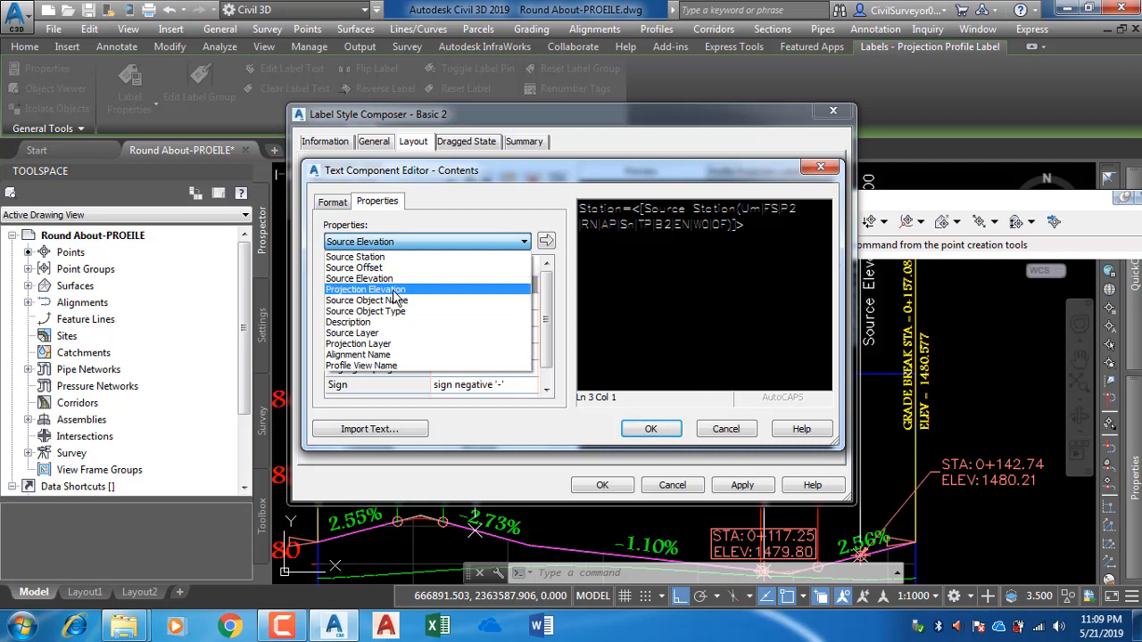
pyautogui.click(393, 291)
pyautogui.click(546, 241)
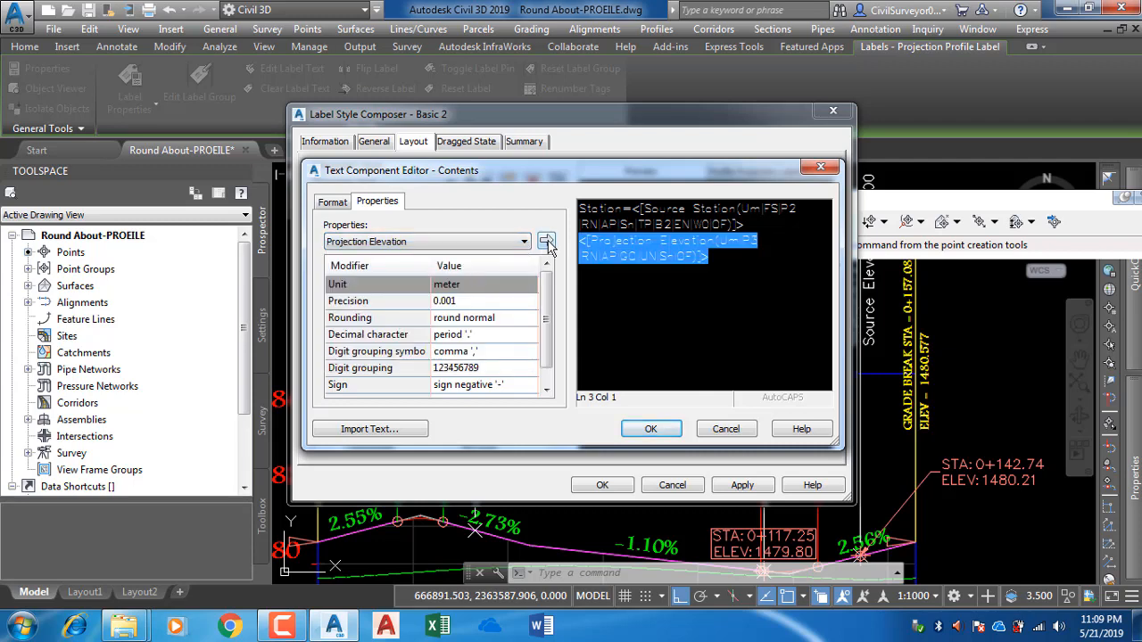
pyautogui.click(653, 429)
# Step: Save the Basic 2 label style and apply it to the projected point's label, leaving the label deselected
pyautogui.click(613, 483)
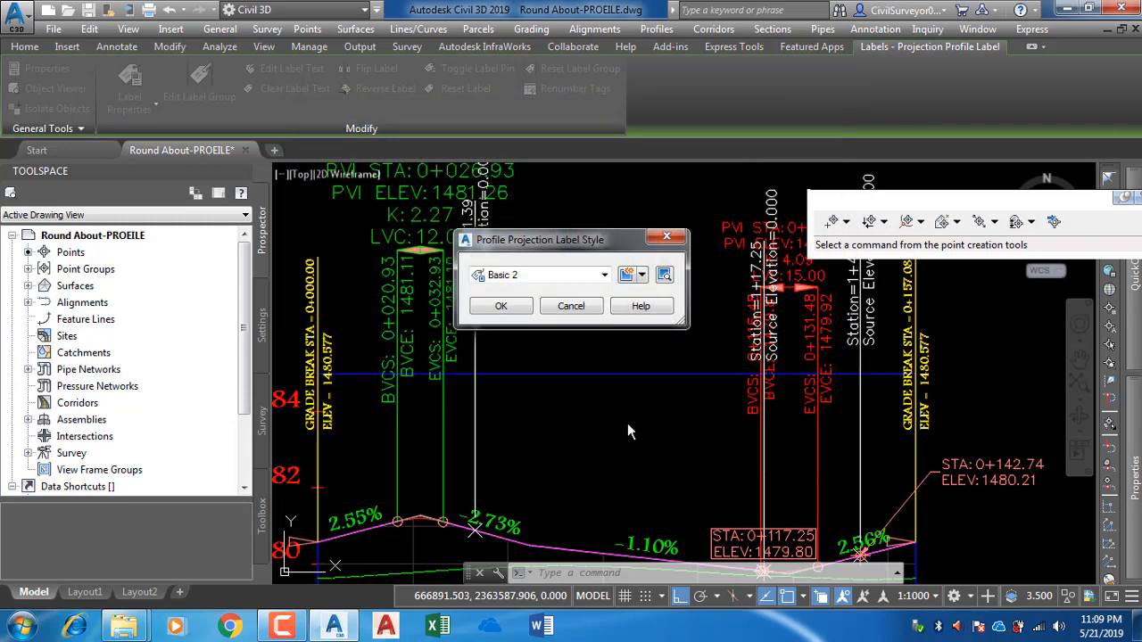
pyautogui.click(501, 306)
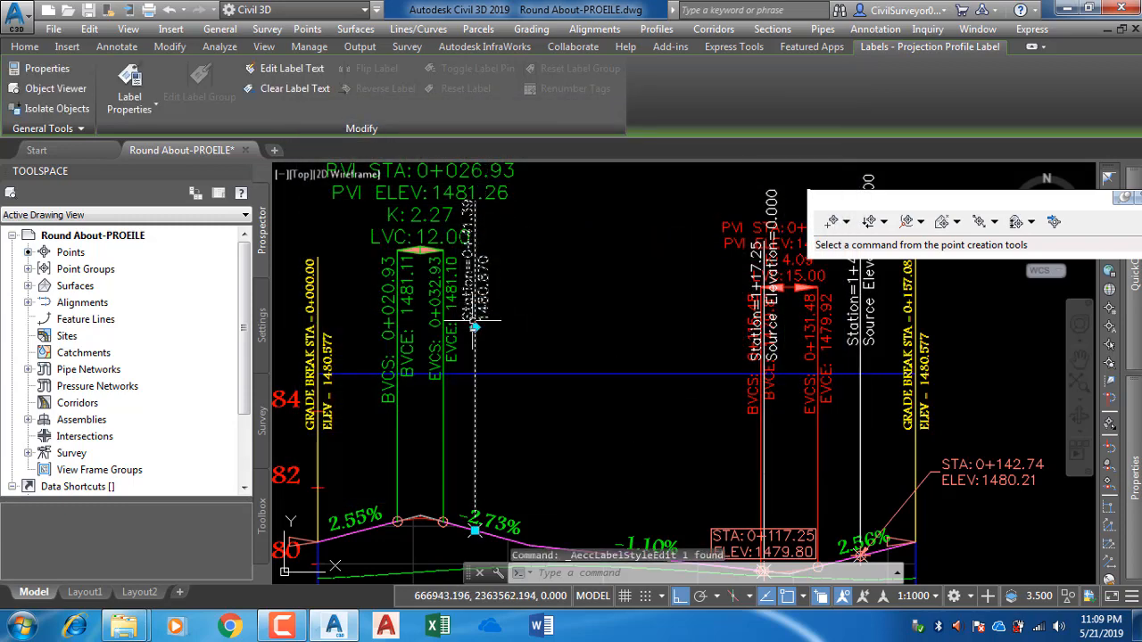
pyautogui.scroll(2, 468, 313)
pyautogui.press('Escape')
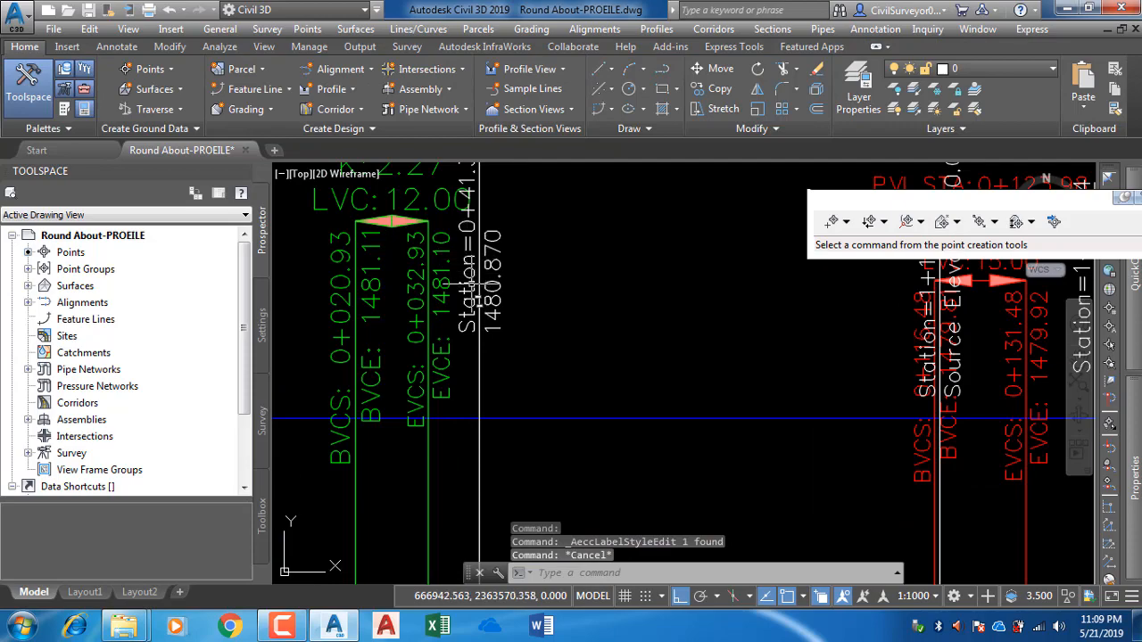
# Step: Apply the Basic 2 label style to the projected point's label at station 1+17.25 in the EG-ROUND profile view
pyautogui.moveTo(475, 199); pyautogui.dragTo(480, 306, button='middle')
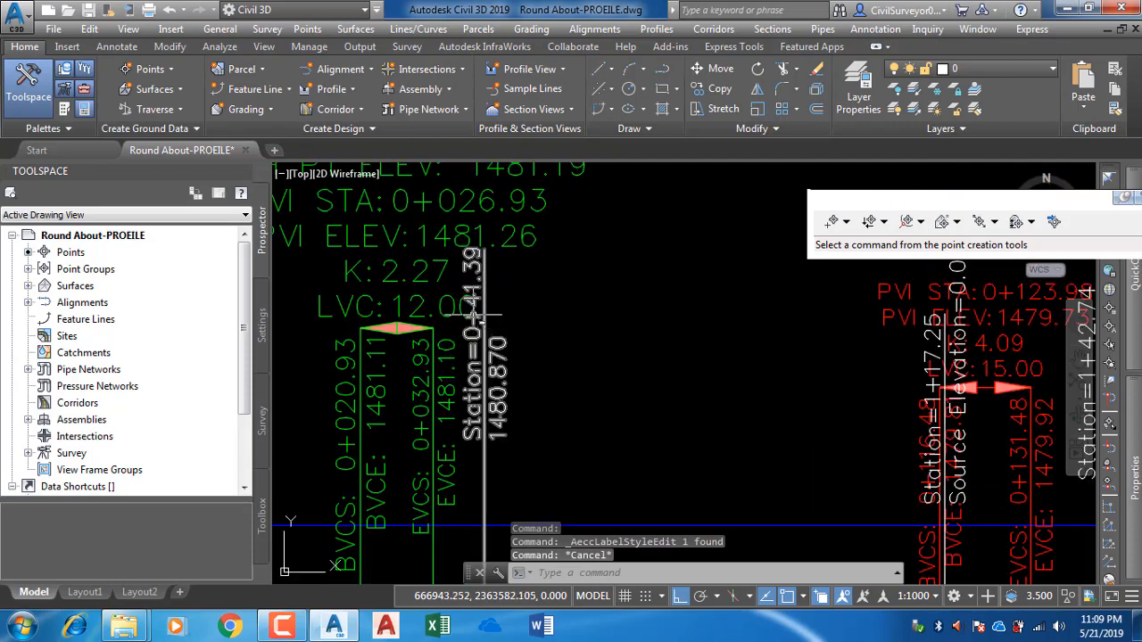
pyautogui.scroll(-3, 475, 314)
pyautogui.scroll(4, 669, 339)
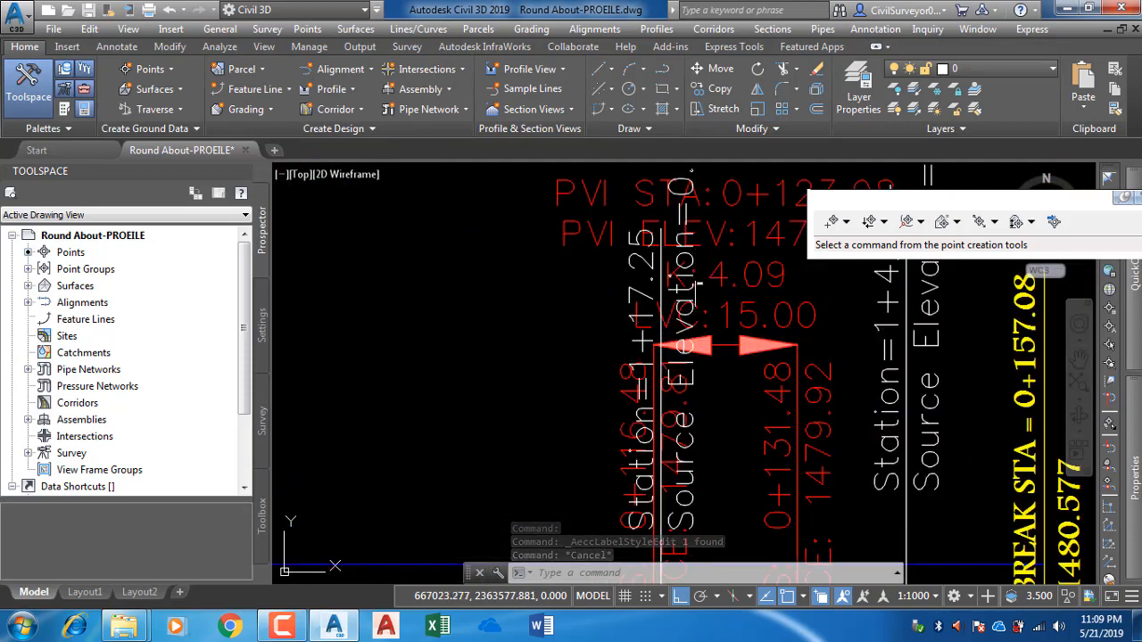
pyautogui.scroll(-4, 684, 290)
pyautogui.moveTo(670, 401); pyautogui.dragTo(654, 327, button='middle')
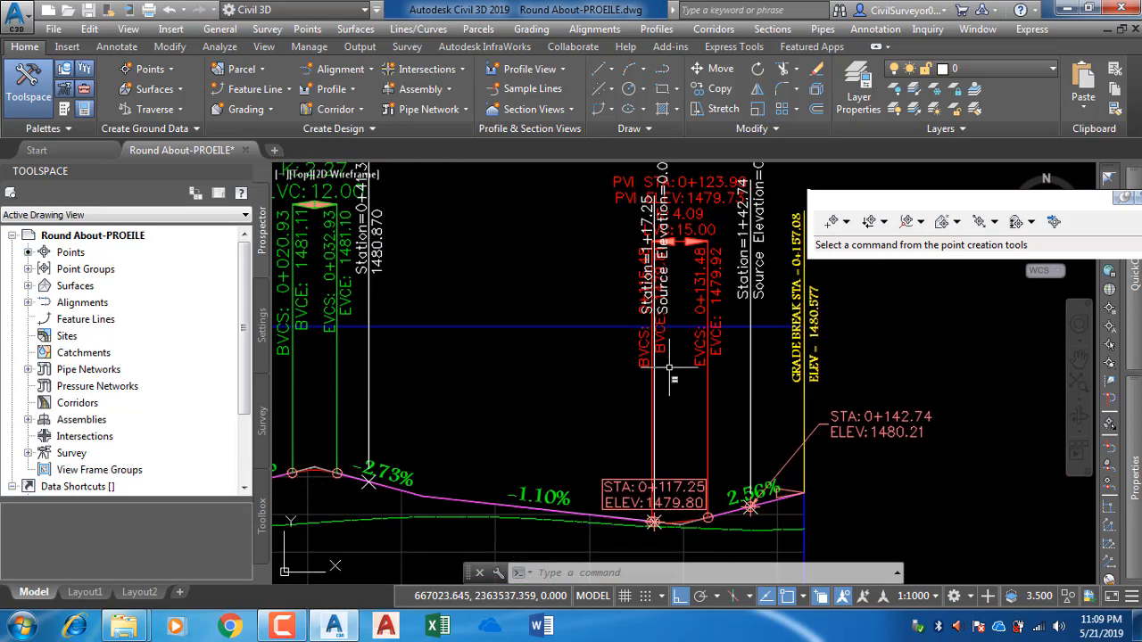
pyautogui.scroll(4, 654, 461)
pyautogui.click(648, 448)
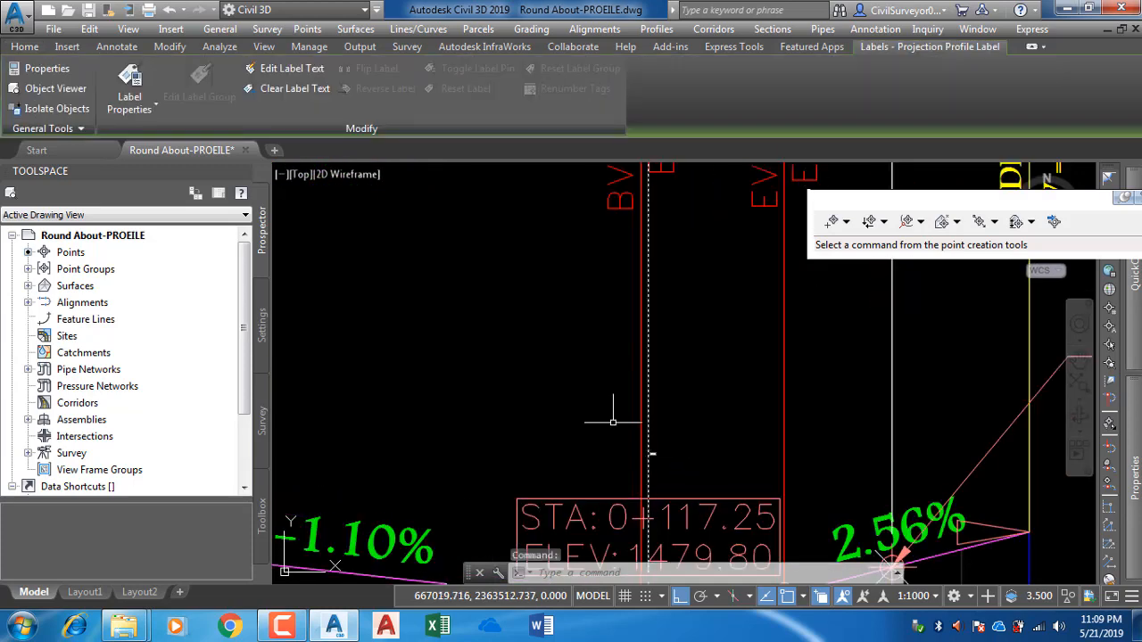
pyautogui.click(151, 109)
pyautogui.click(177, 170)
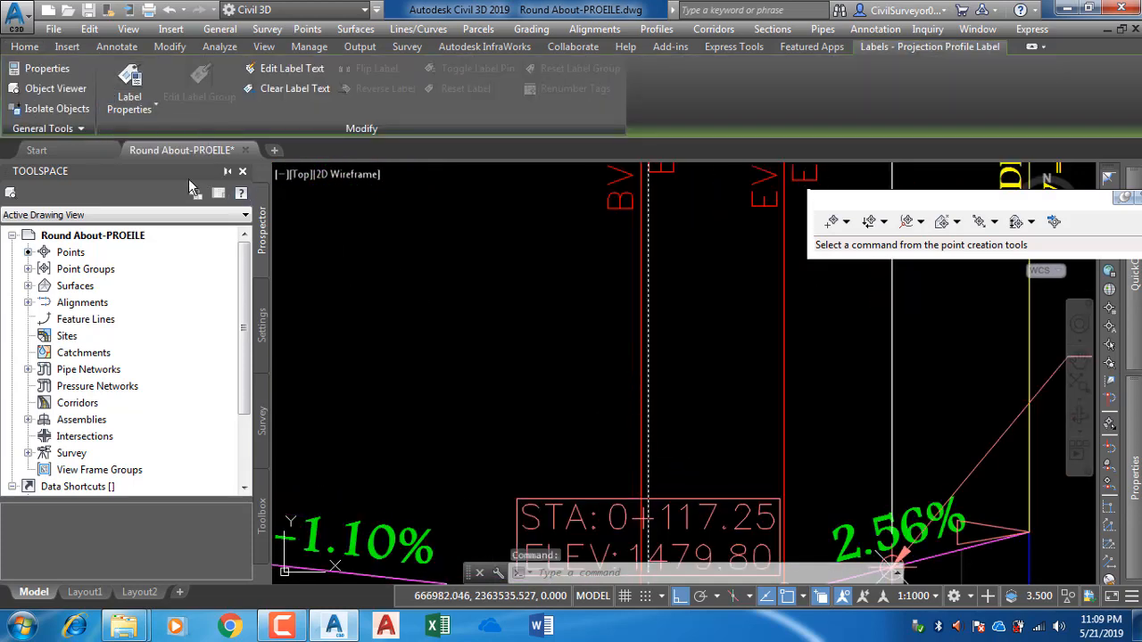
pyautogui.click(563, 279)
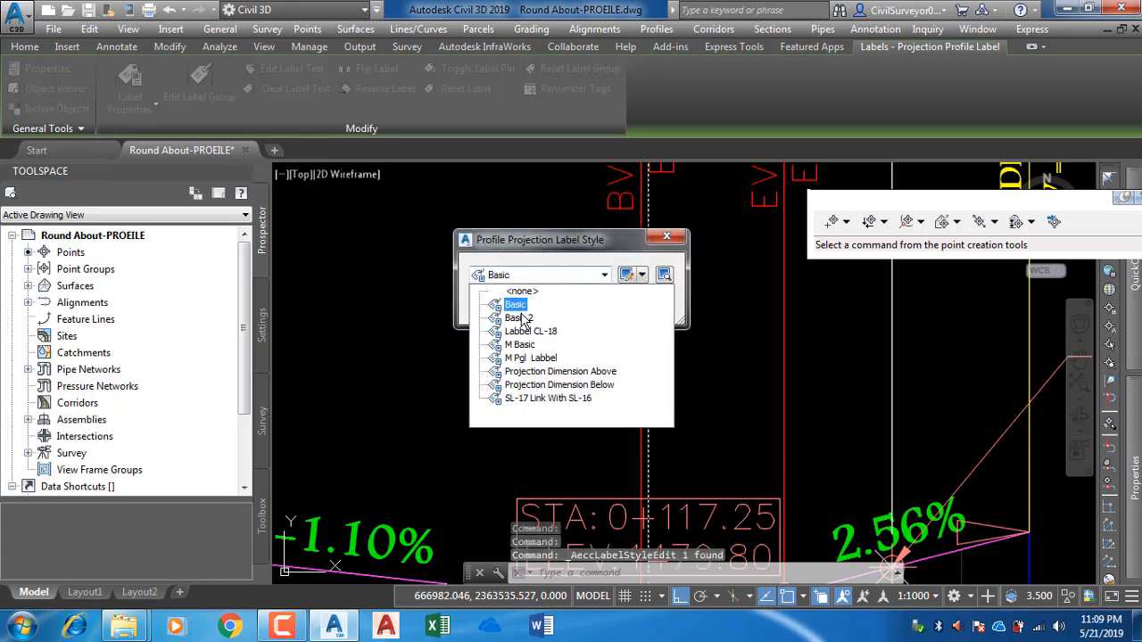
pyautogui.click(522, 318)
pyautogui.click(518, 310)
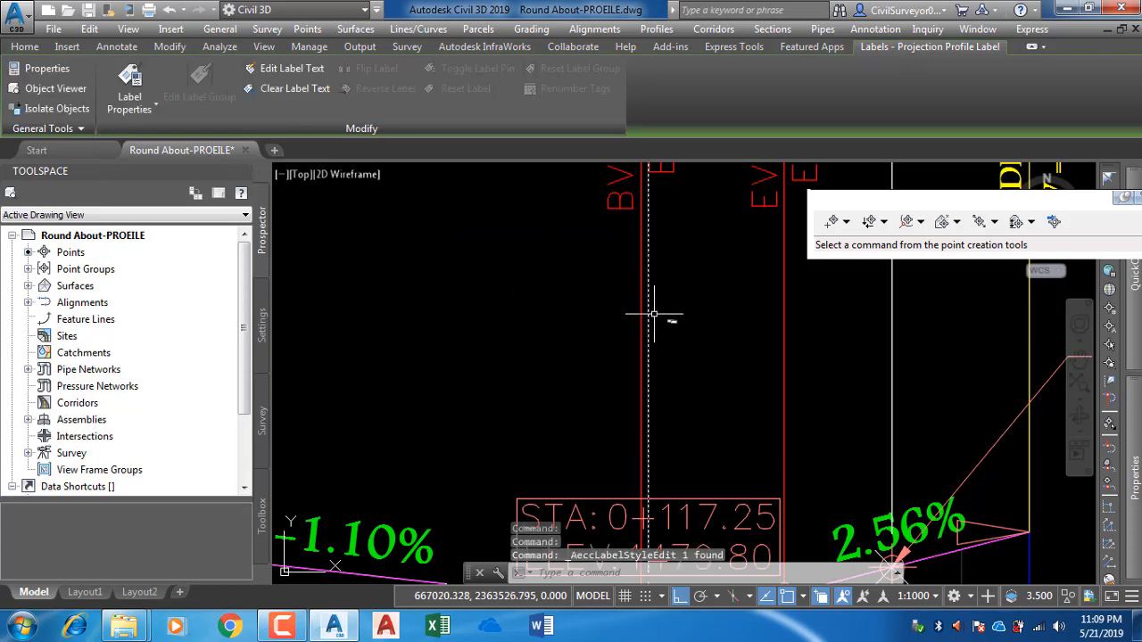
pyautogui.scroll(-5, 654, 314)
pyautogui.scroll(6, 615, 326)
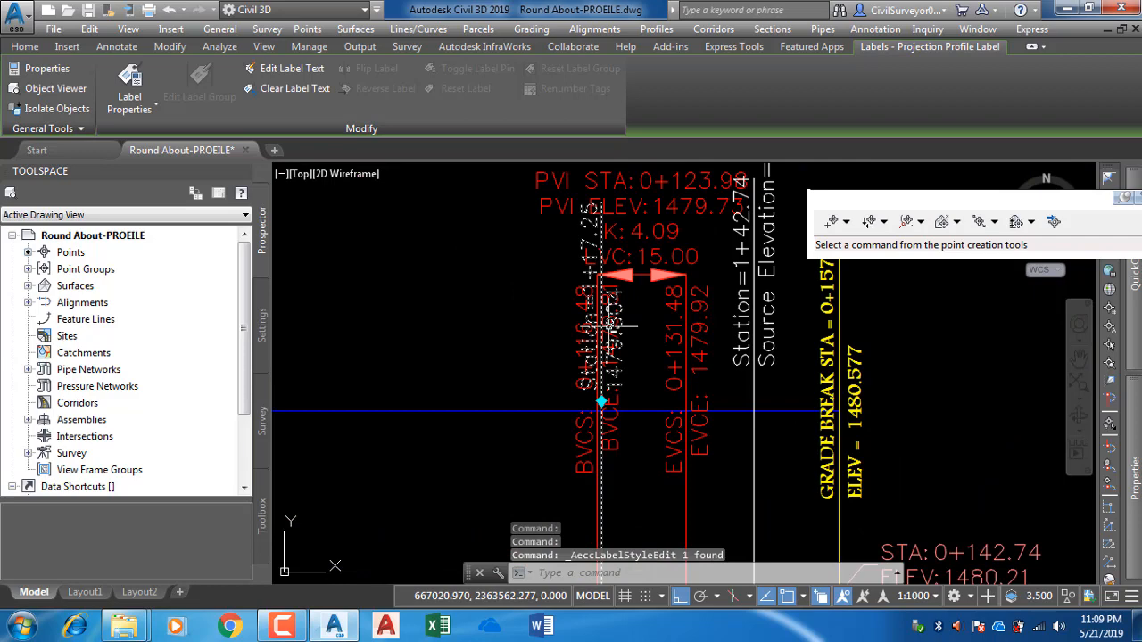
pyautogui.press('Escape')
# Step: Apply the Basic 2 label style to the projected point's label at station 1+42.74 and deselect it
pyautogui.moveTo(774, 467)
pyautogui.mouseDown(button='middle')
pyautogui.moveTo(746, 396)
pyautogui.moveTo(571, 382)
pyautogui.mouseUp(button='middle')
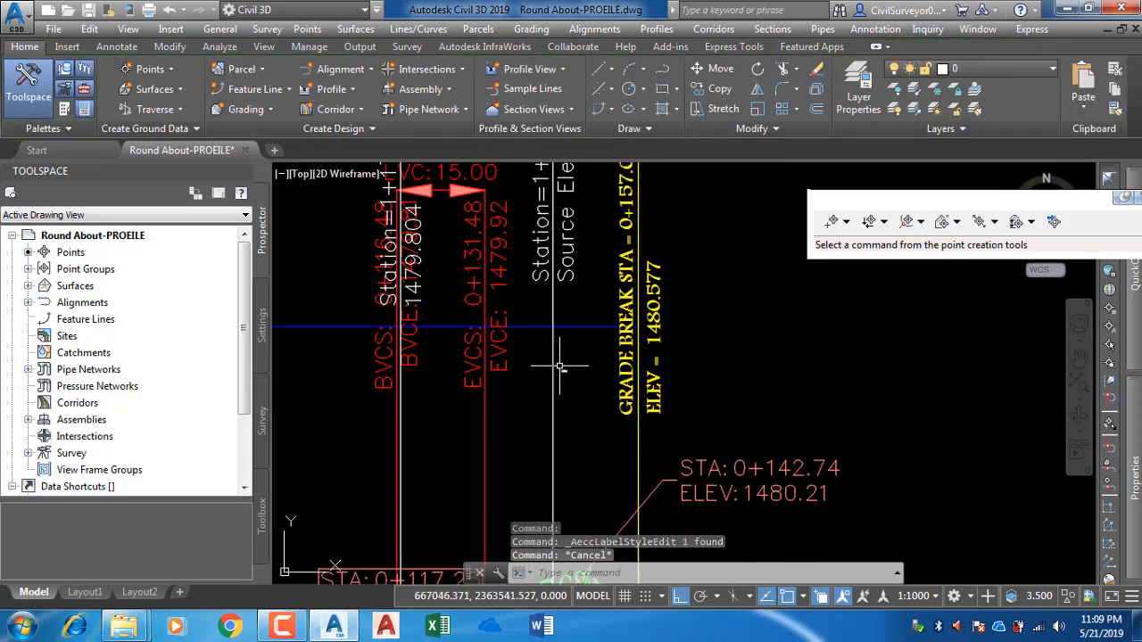
pyautogui.click(558, 366)
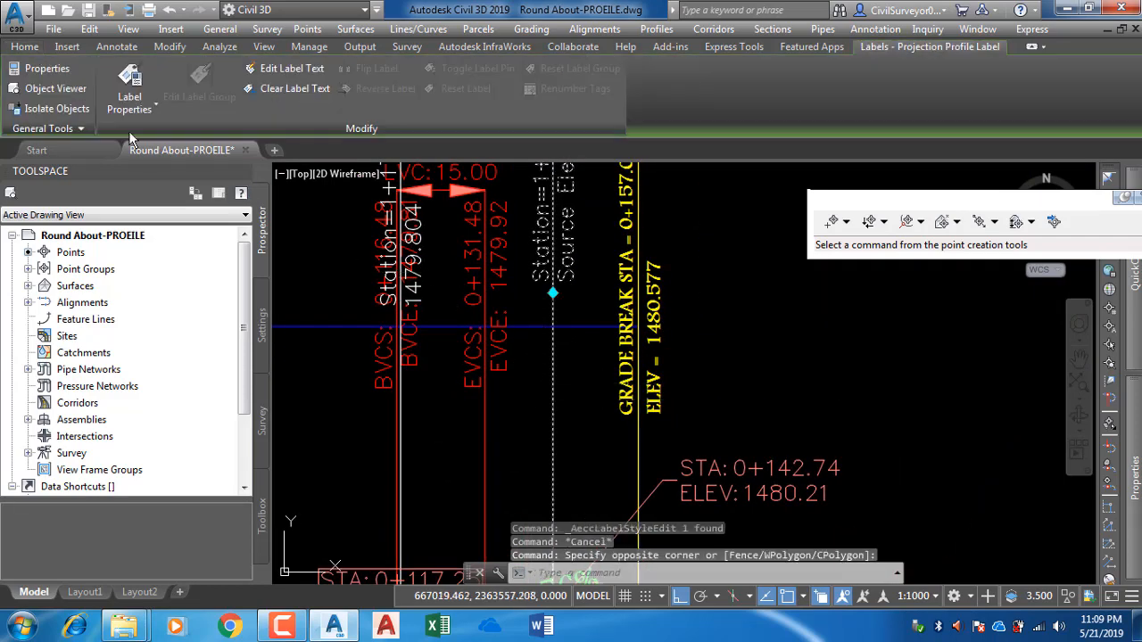
pyautogui.click(129, 105)
pyautogui.click(169, 166)
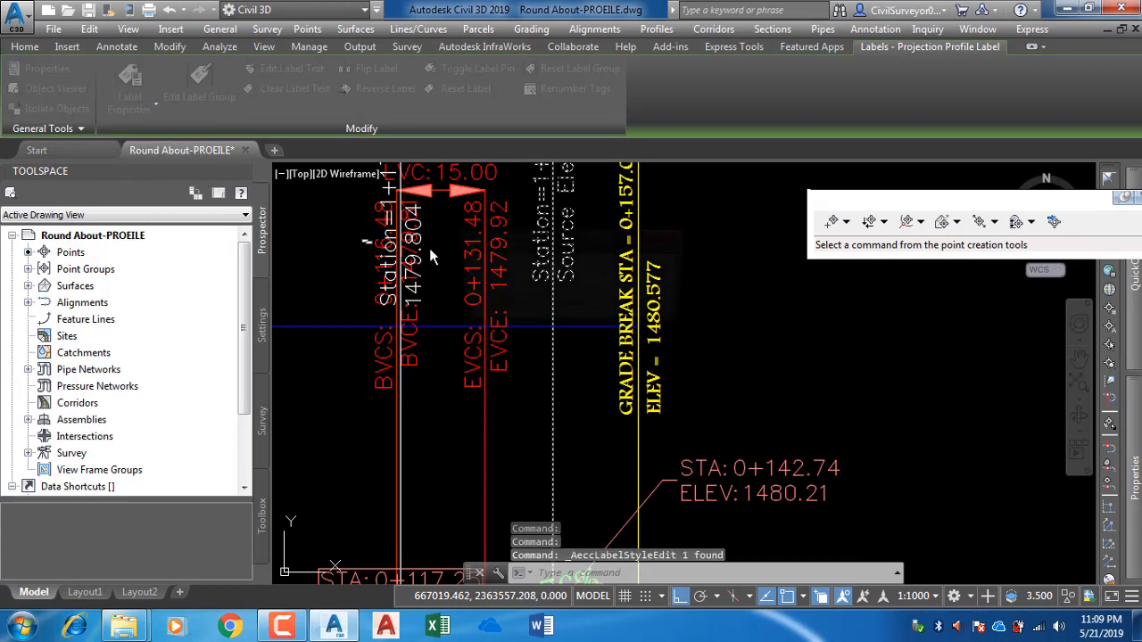
pyautogui.click(605, 275)
pyautogui.click(509, 314)
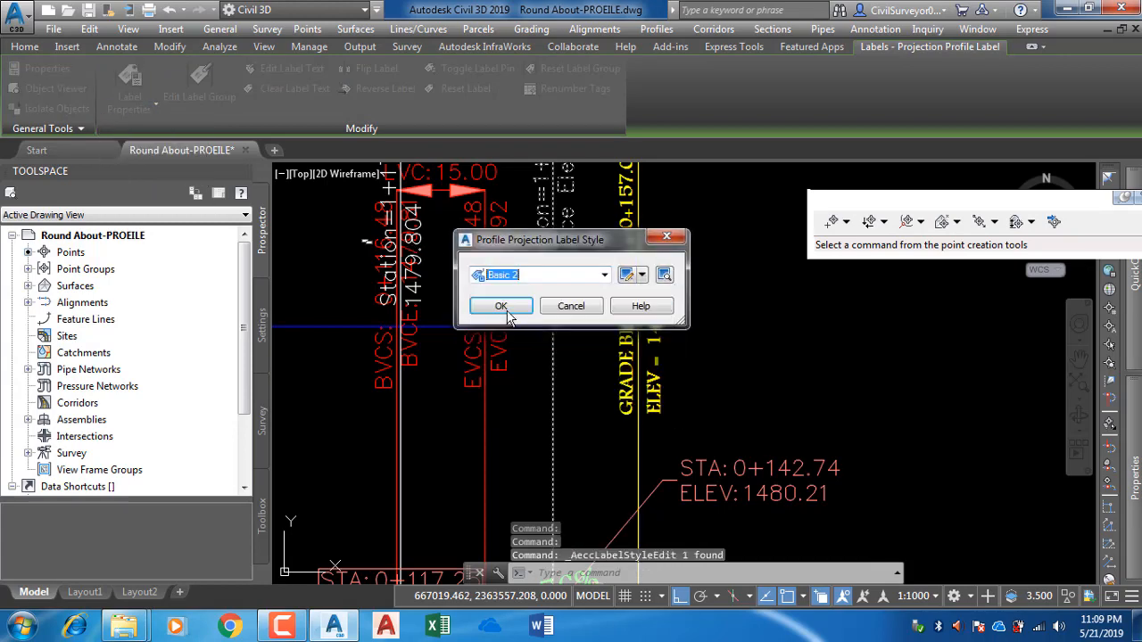
pyautogui.click(507, 310)
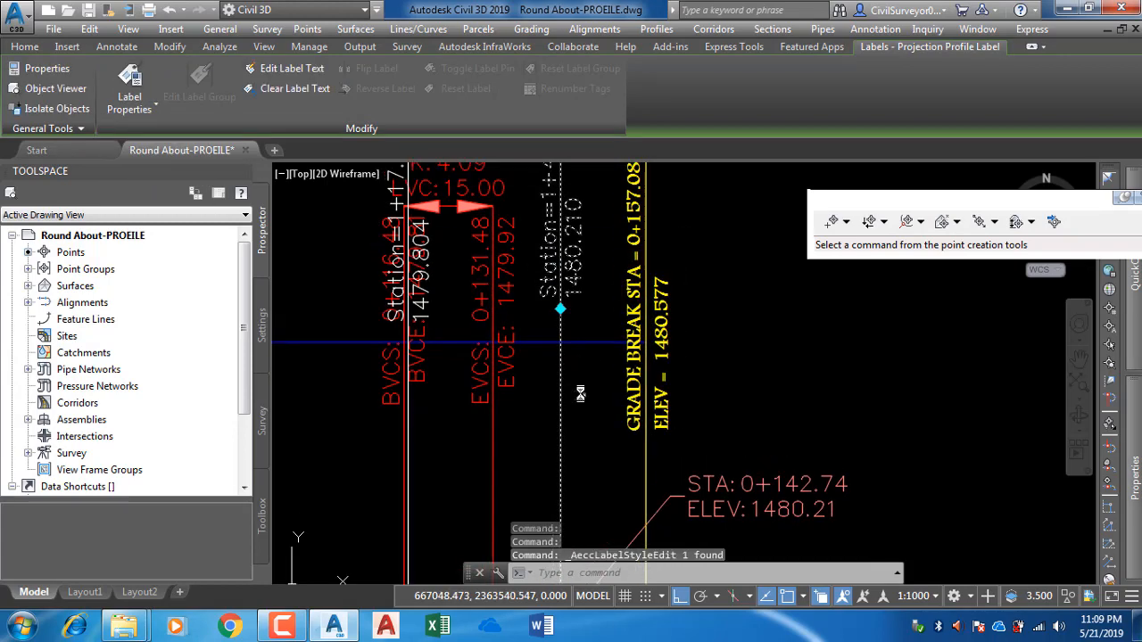
pyautogui.press('Escape')
# Step: Examine the projection label at station 0+41.39 and the R.O.B.11 crossing points on the roundabout plan
pyautogui.scroll(-6, 622, 396)
pyautogui.scroll(5, 493, 320)
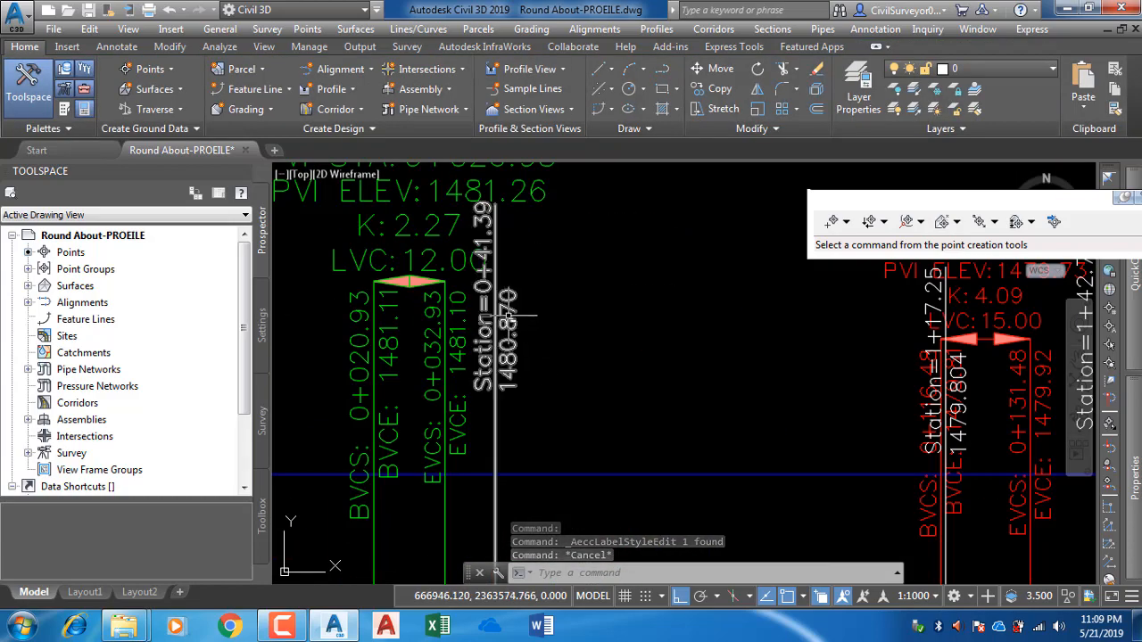
pyautogui.scroll(-5, 522, 357)
pyautogui.scroll(-4, 518, 409)
pyautogui.moveTo(327, 346)
pyautogui.mouseDown(button='middle')
pyautogui.moveTo(626, 256)
pyautogui.moveTo(590, 348)
pyautogui.mouseUp(button='middle')
pyautogui.scroll(6, 587, 330)
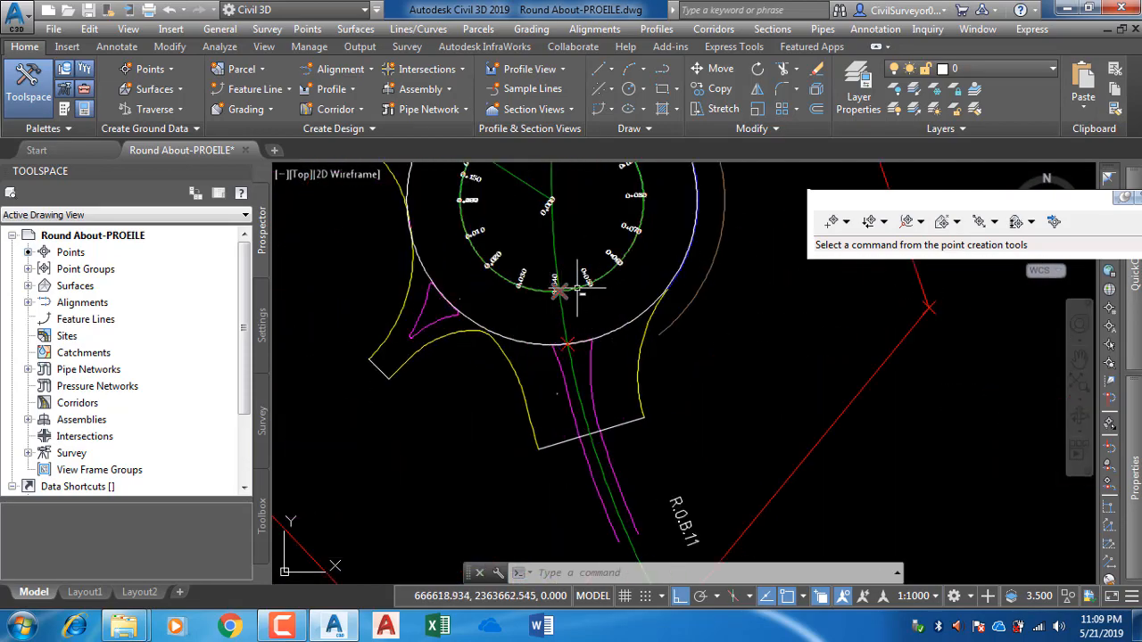
pyautogui.scroll(-4, 598, 337)
# Step: Start a station elevation label in the R.O.B.11 profile view and set its station to 25
pyautogui.scroll(-4, 637, 344)
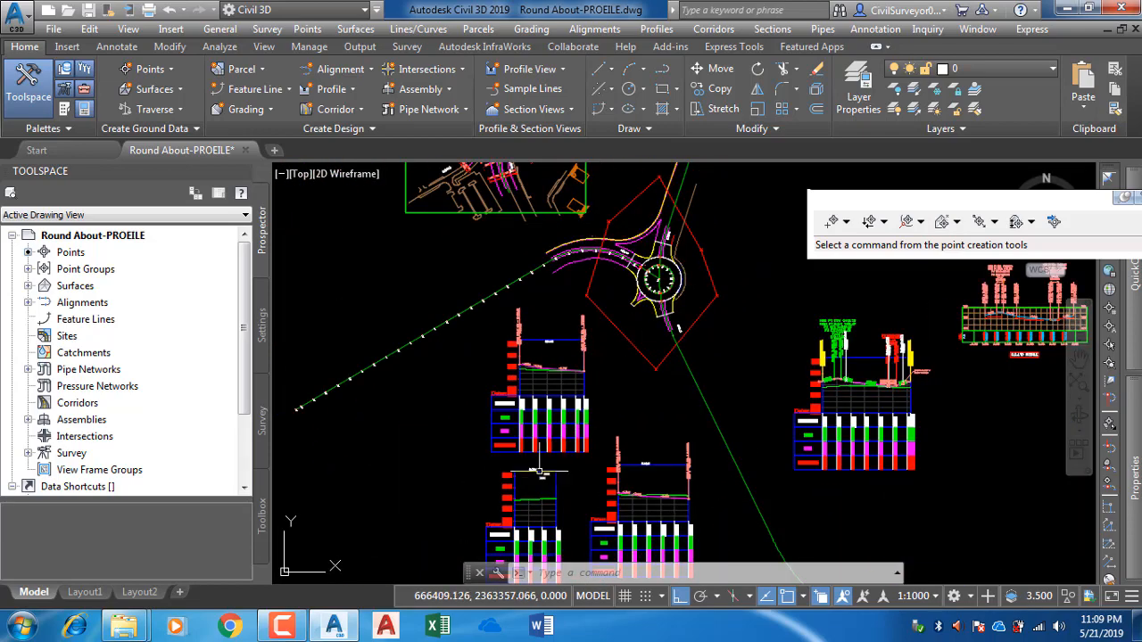
pyautogui.scroll(5, 535, 410)
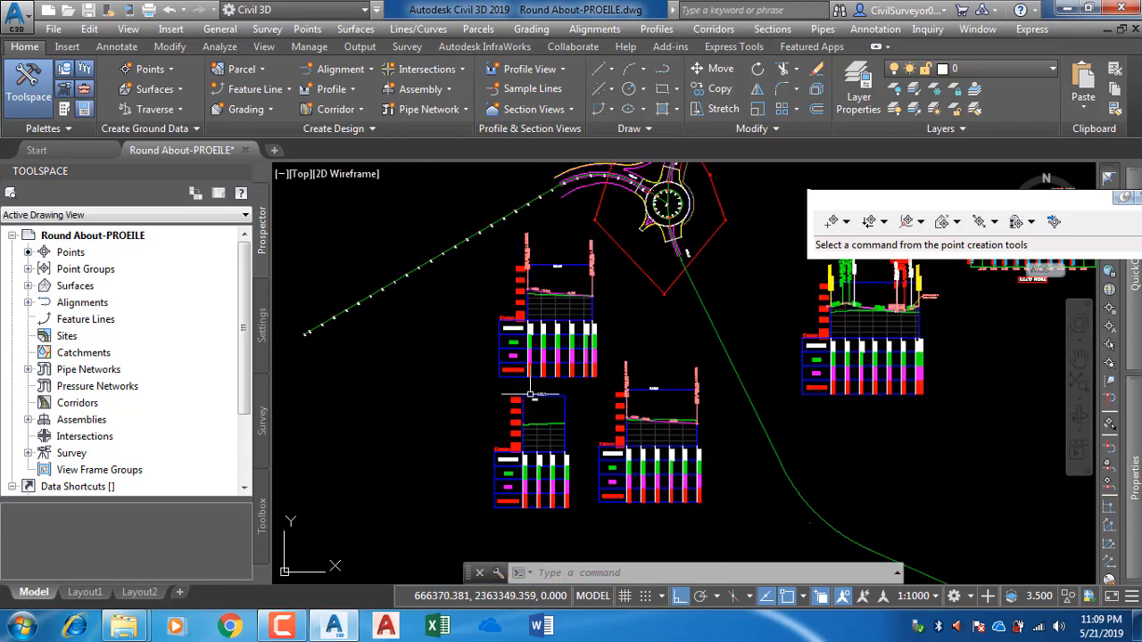
pyautogui.click(533, 403)
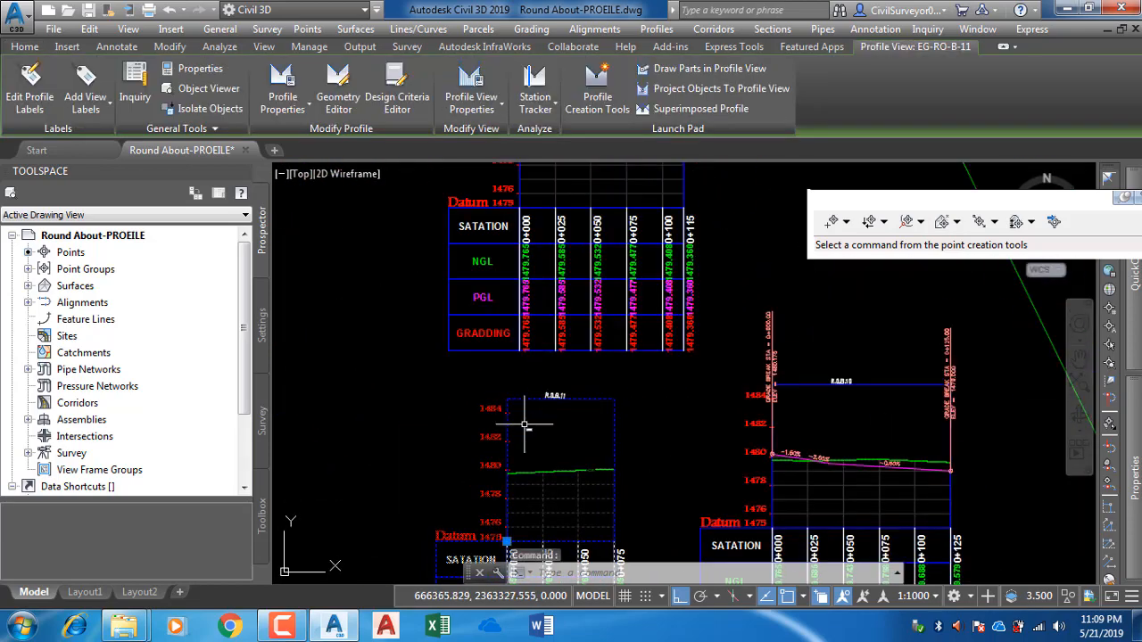
pyautogui.click(106, 107)
pyautogui.click(111, 137)
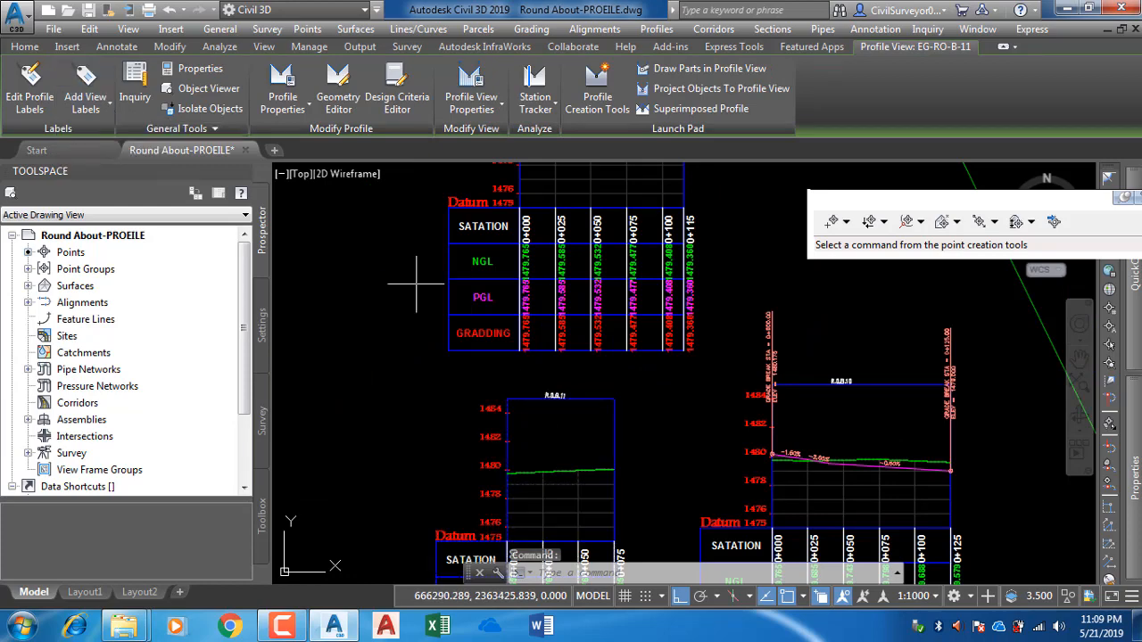
pyautogui.write('25')
pyautogui.press('Return')
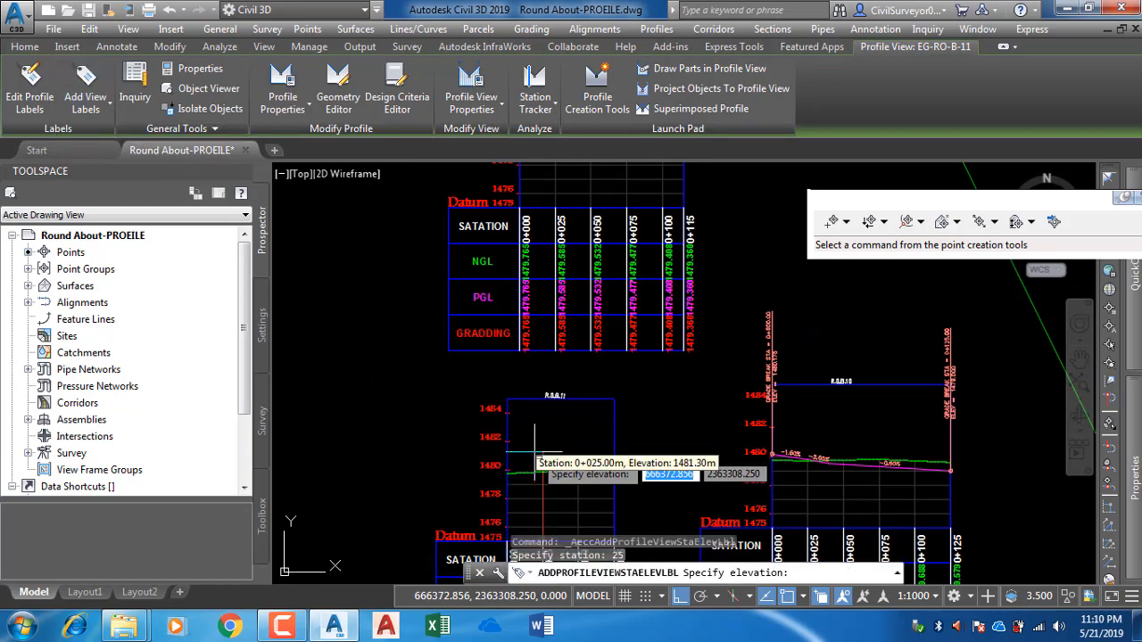
# Step: Set the label's elevation to 1480.870, matching the projected inner-circle point, and end the labelling command
pyautogui.scroll(-2, 535, 452)
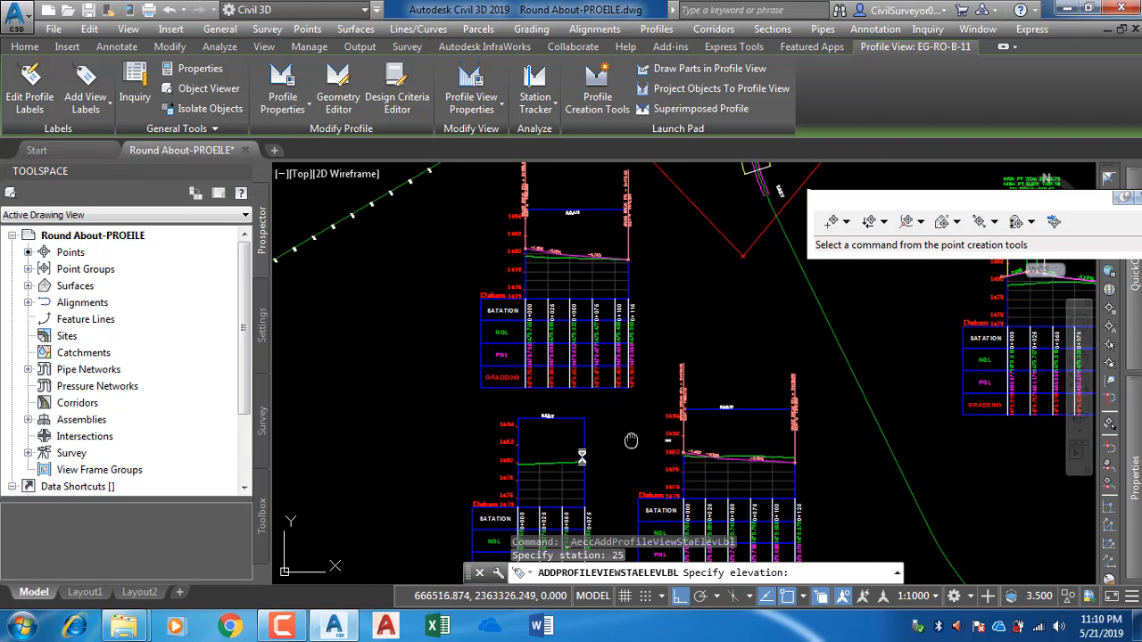
pyautogui.scroll(3, 820, 367)
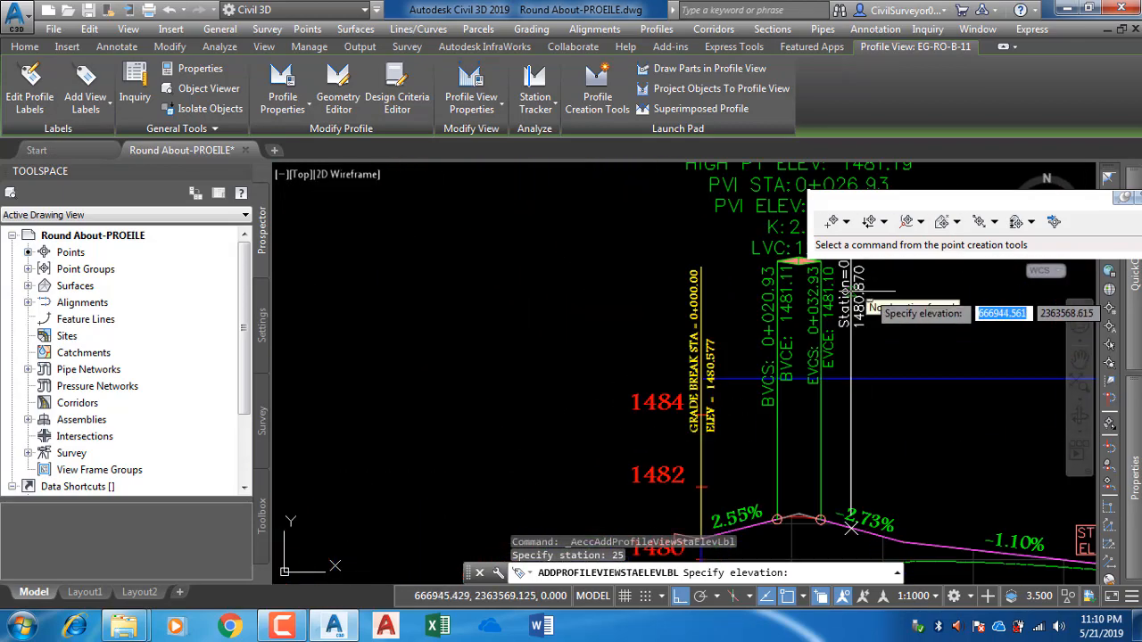
pyautogui.moveTo(827, 364); pyautogui.dragTo(822, 388, button='middle')
pyautogui.scroll(4, 825, 386)
pyautogui.scroll(-9, 880, 363)
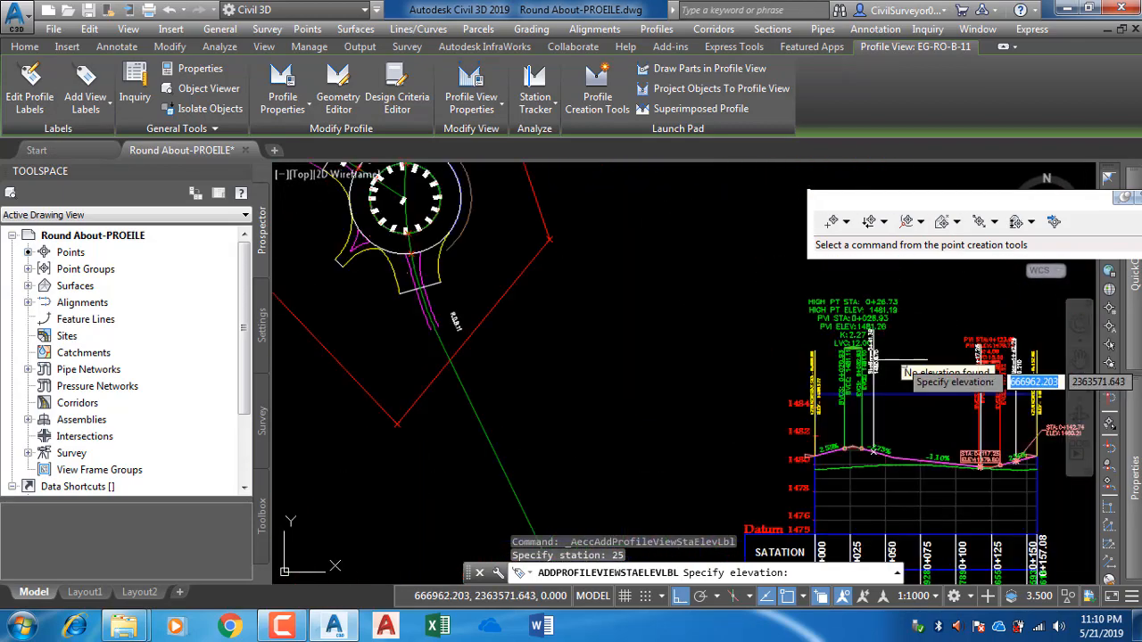
pyautogui.scroll(6, 798, 400)
pyautogui.write('1480.870')
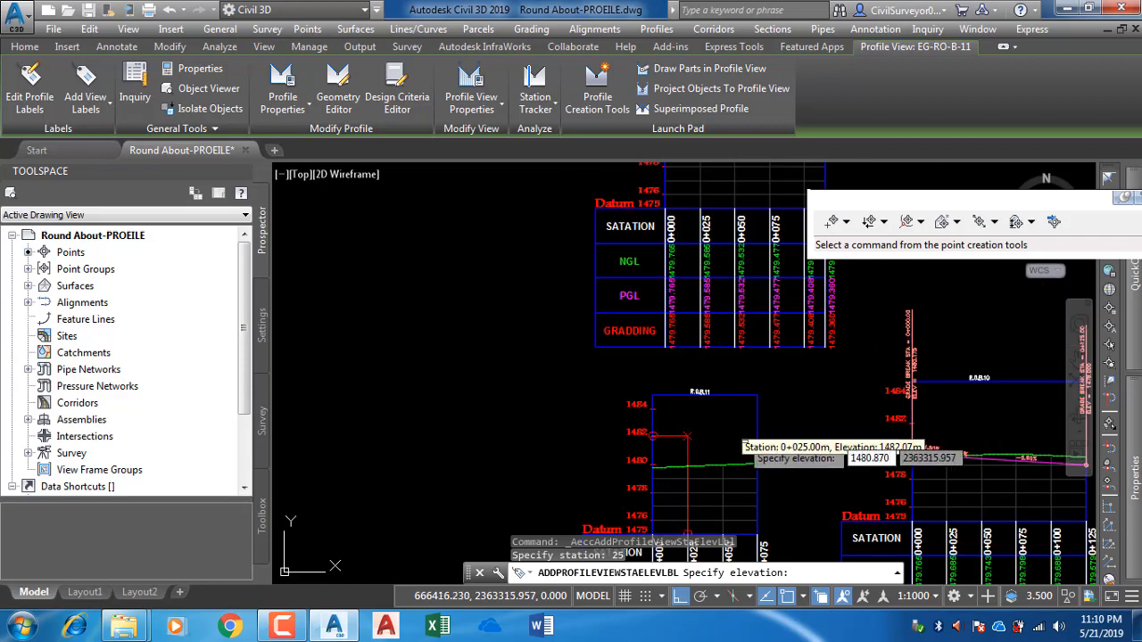
pyautogui.click(743, 446)
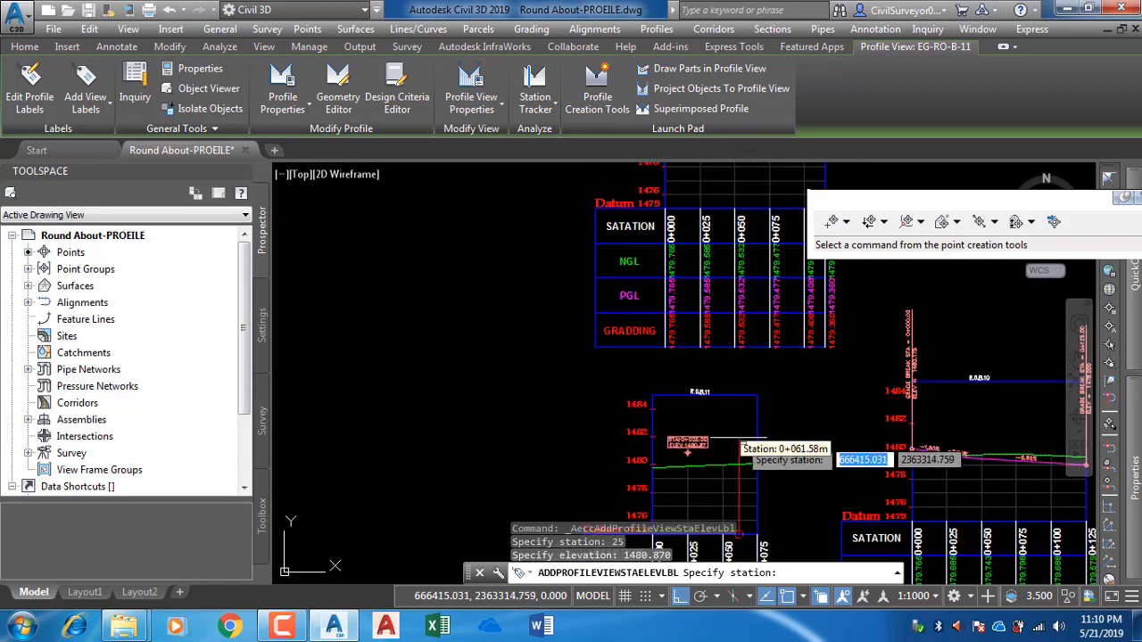
pyautogui.press('Escape')
pyautogui.press('Escape')
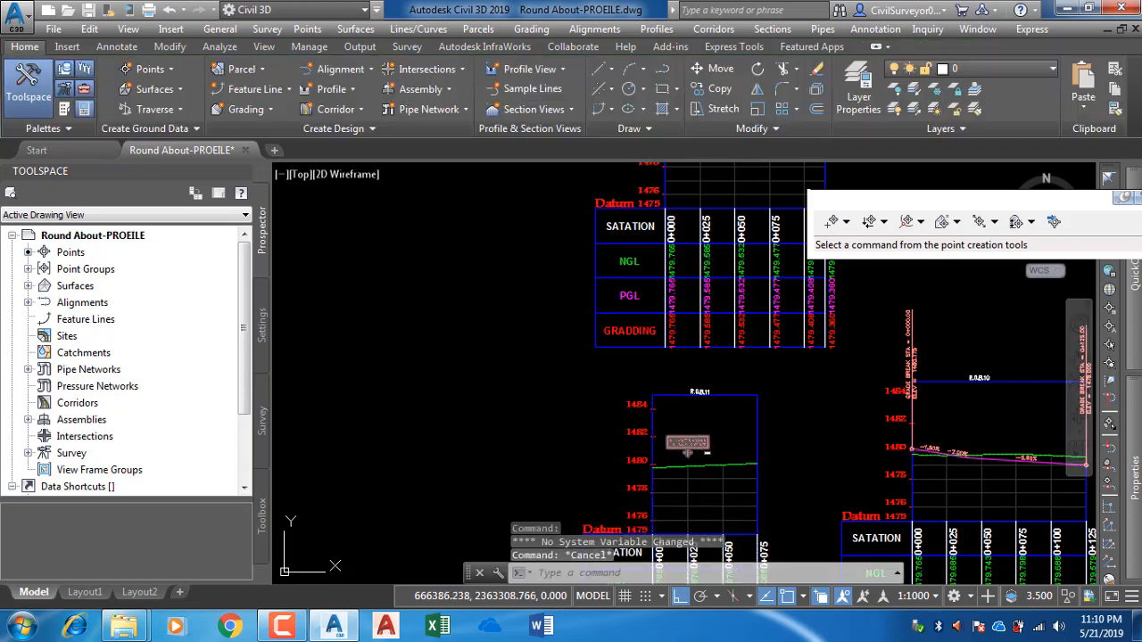
# Step: Bring the new R.O.B.11 station elevation label into close view and close the point creation tools
pyautogui.moveTo(680, 463); pyautogui.dragTo(667, 453, button='middle')
pyautogui.scroll(4, 667, 453)
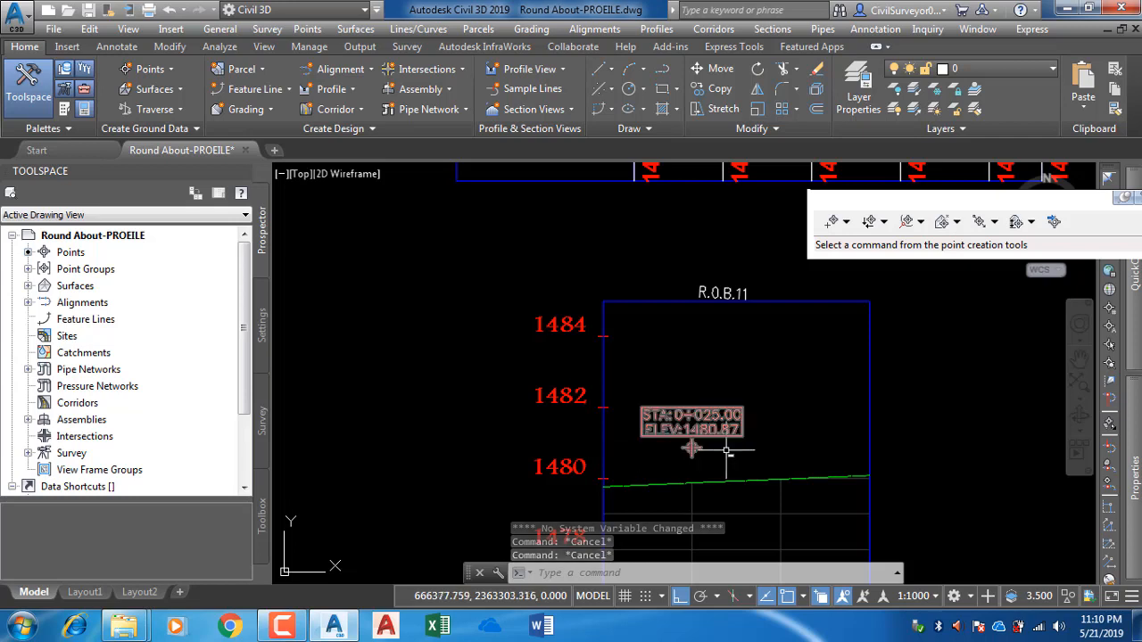
pyautogui.moveTo(765, 451); pyautogui.dragTo(601, 443, button='middle')
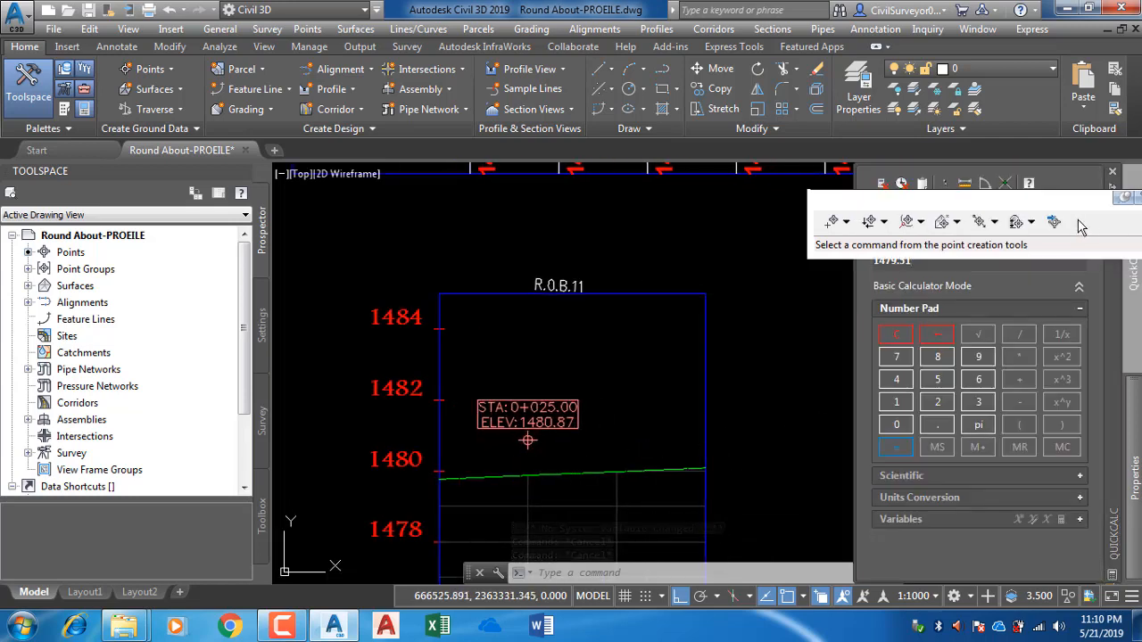
pyautogui.moveTo(1011, 205); pyautogui.dragTo(887, 219)
pyautogui.click(1048, 211)
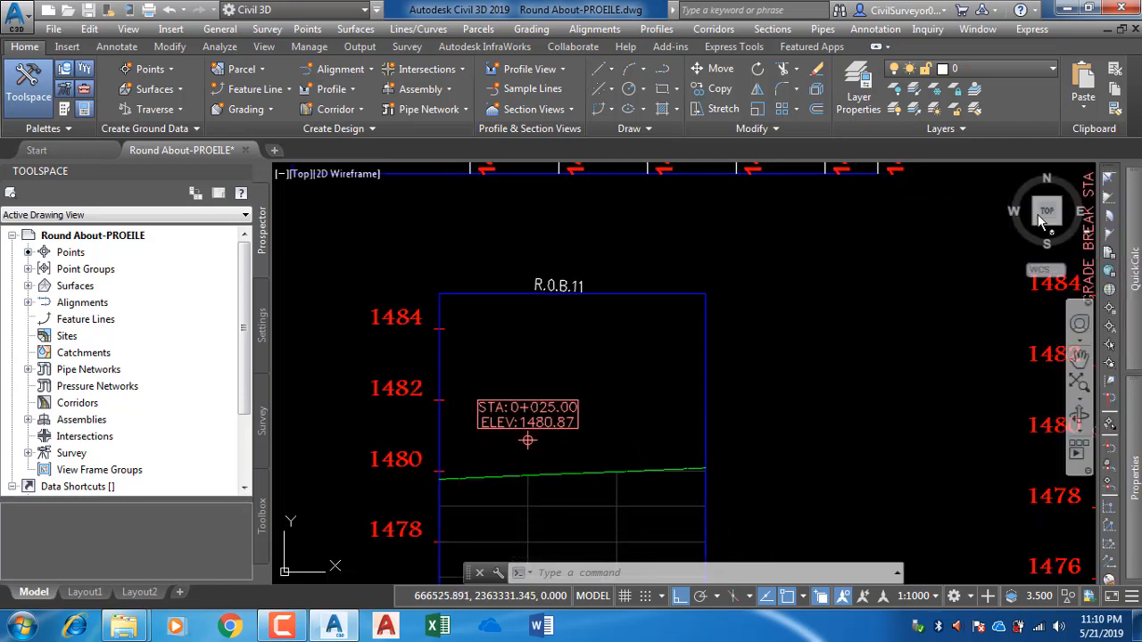
# Step: Calculate the rise of a 1.5/100 slope over 25 m in QuickCalc and add it to 1480.87
pyautogui.moveTo(1135, 268)
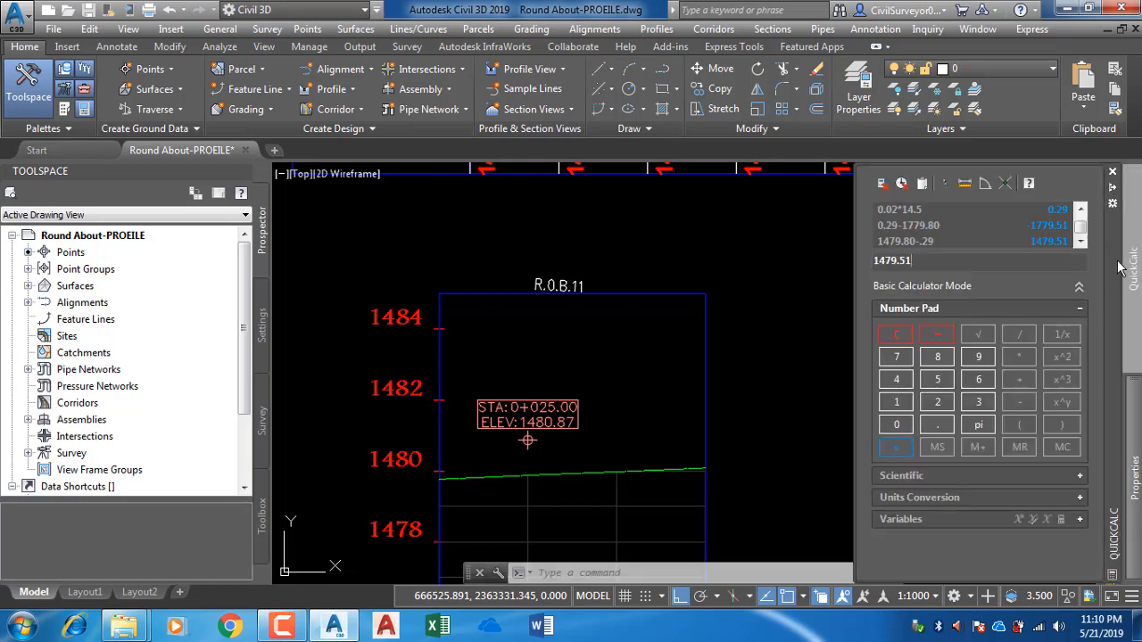
pyautogui.press('BackSpace')
pyautogui.press('BackSpace')
pyautogui.press('BackSpace')
pyautogui.press('BackSpace')
pyautogui.press('BackSpace')
pyautogui.press('BackSpace')
pyautogui.press('BackSpace')
pyautogui.write('1.5/100')
pyautogui.press('Return')
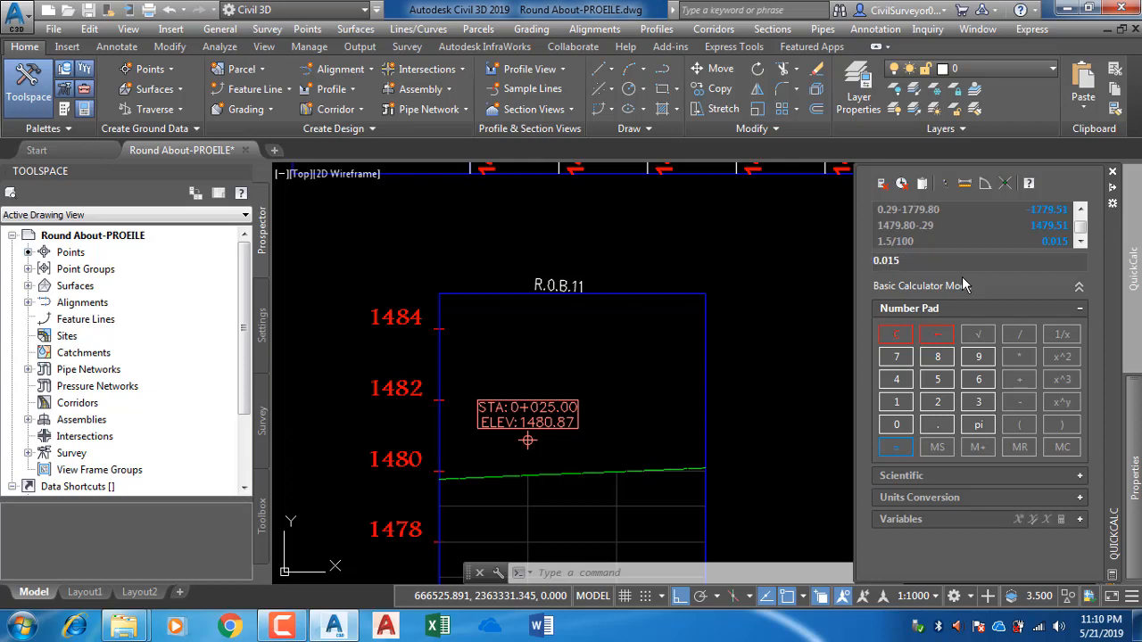
pyautogui.write('*25')
pyautogui.press('Return')
pyautogui.write('+')
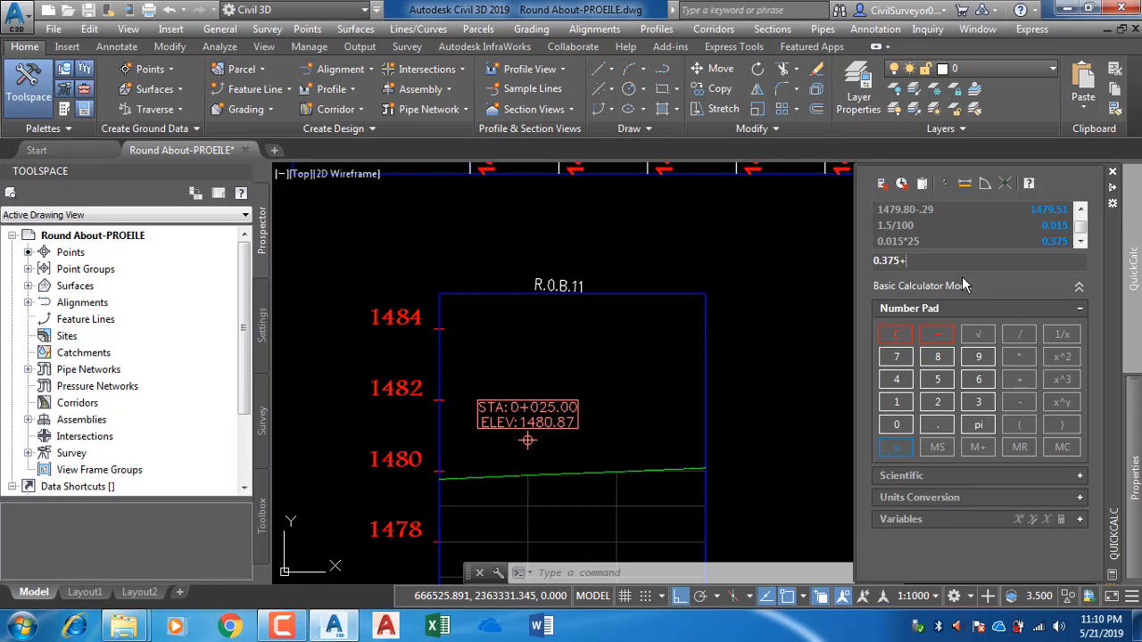
pyautogui.write('1480.87')
pyautogui.press('Return')
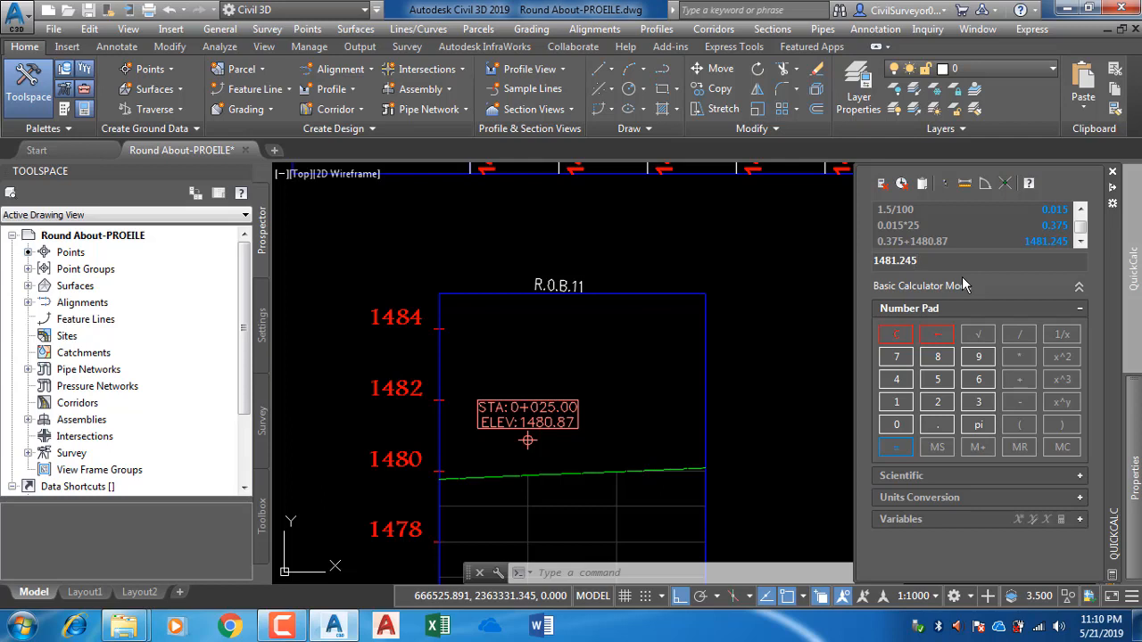
# Step: Calculate the fall of a 2/100 slope over 14.5 m in QuickCalc and find its difference from 1480.87
pyautogui.press('BackSpace')
pyautogui.press('BackSpace')
pyautogui.press('BackSpace')
pyautogui.press('BackSpace')
pyautogui.press('BackSpace')
pyautogui.press('BackSpace')
pyautogui.press('BackSpace')
pyautogui.press('BackSpace')
pyautogui.write('2/100')
pyautogui.press('Return')
pyautogui.write('*14')
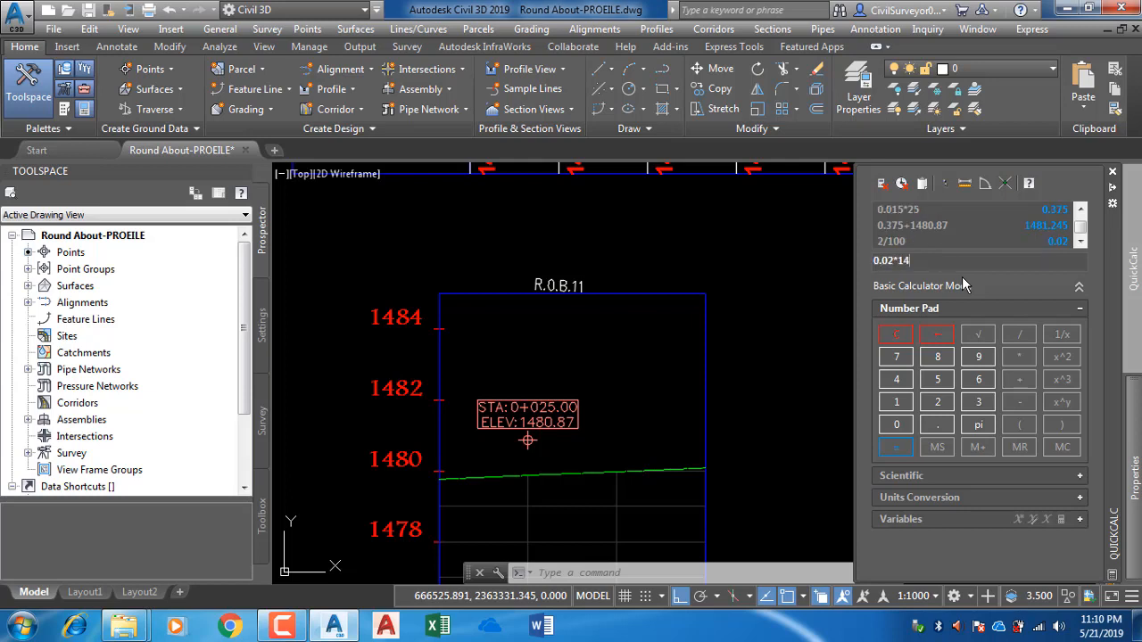
pyautogui.write('.5')
pyautogui.press('Return')
pyautogui.write('-')
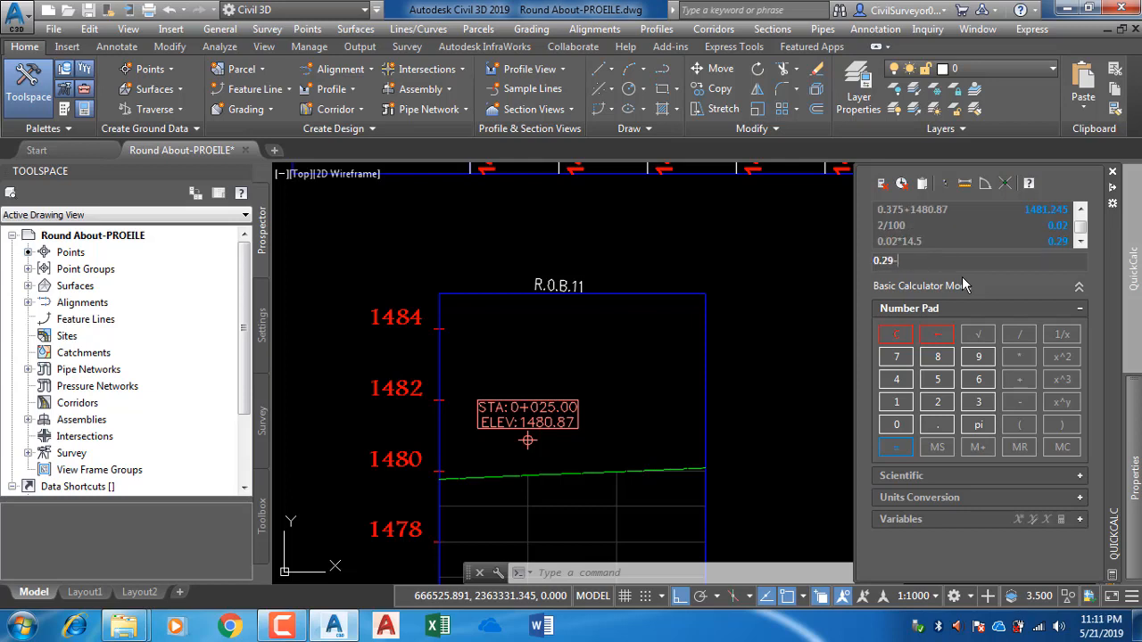
pyautogui.write('1480.87')
pyautogui.press('Return')
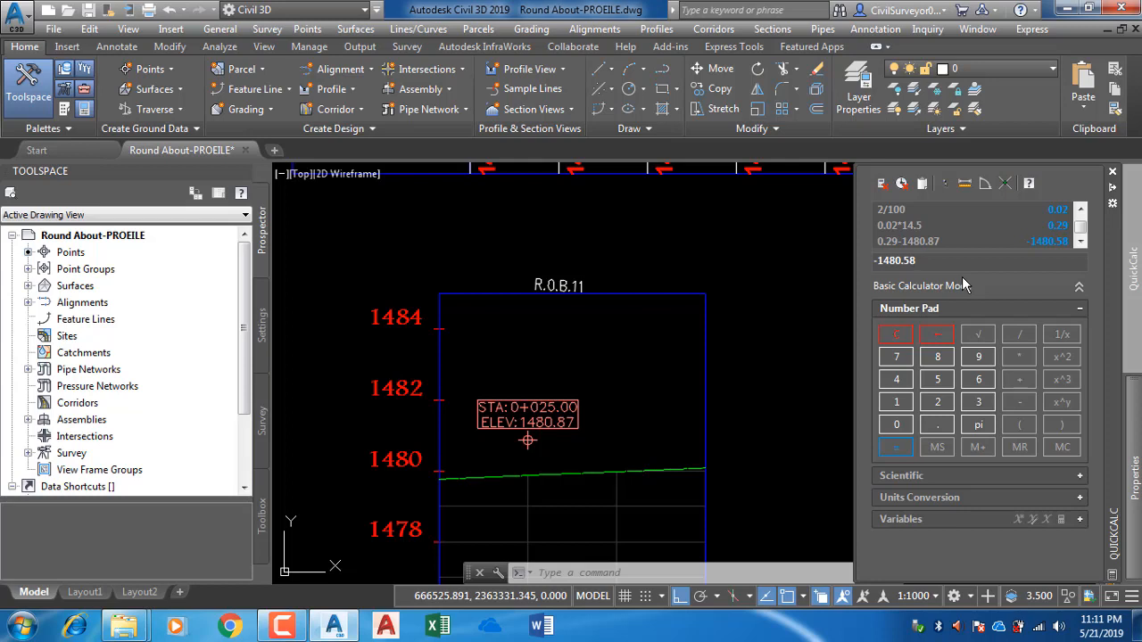
# Step: Add a station elevation label at station 0+000 of the R.O.B.11 profile view with elevation 1481.245
pyautogui.click(630, 294)
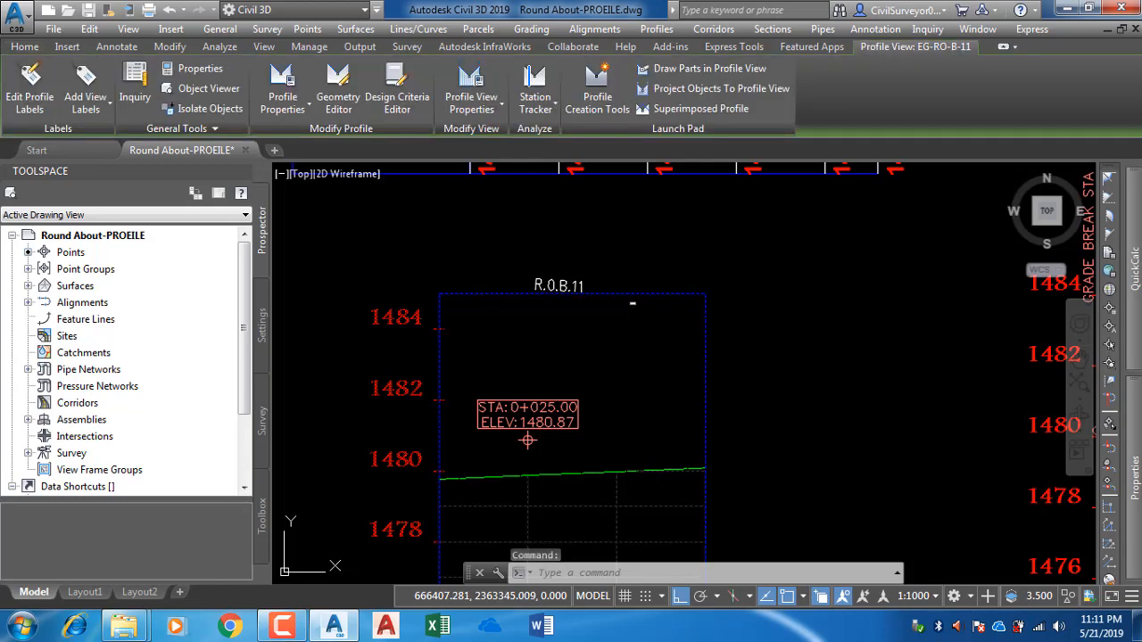
pyautogui.click(86, 99)
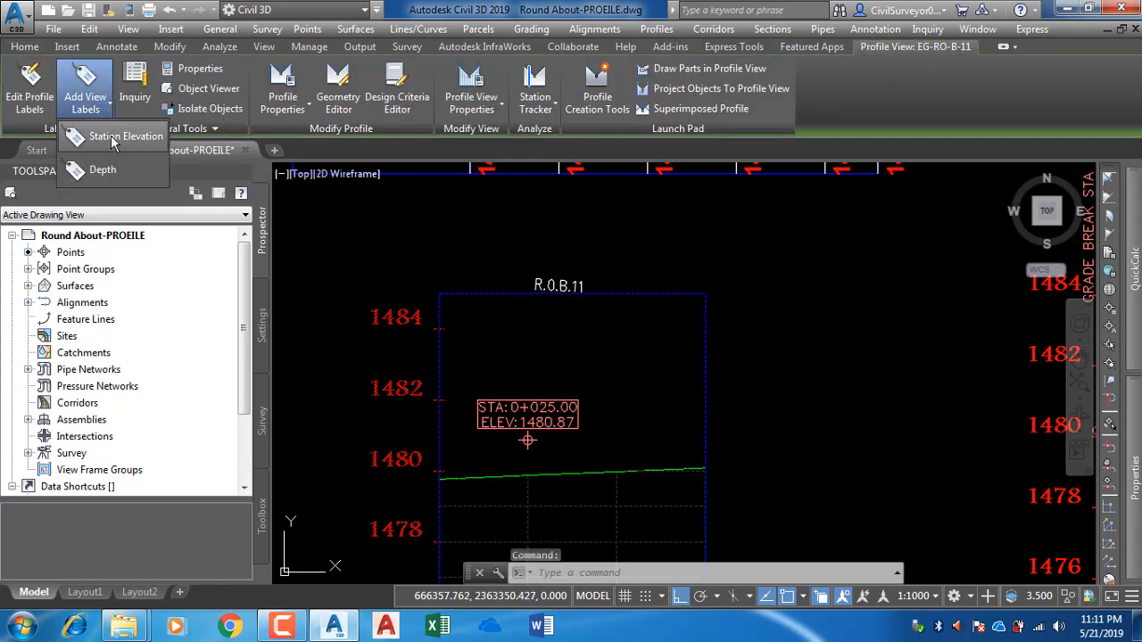
pyautogui.click(116, 137)
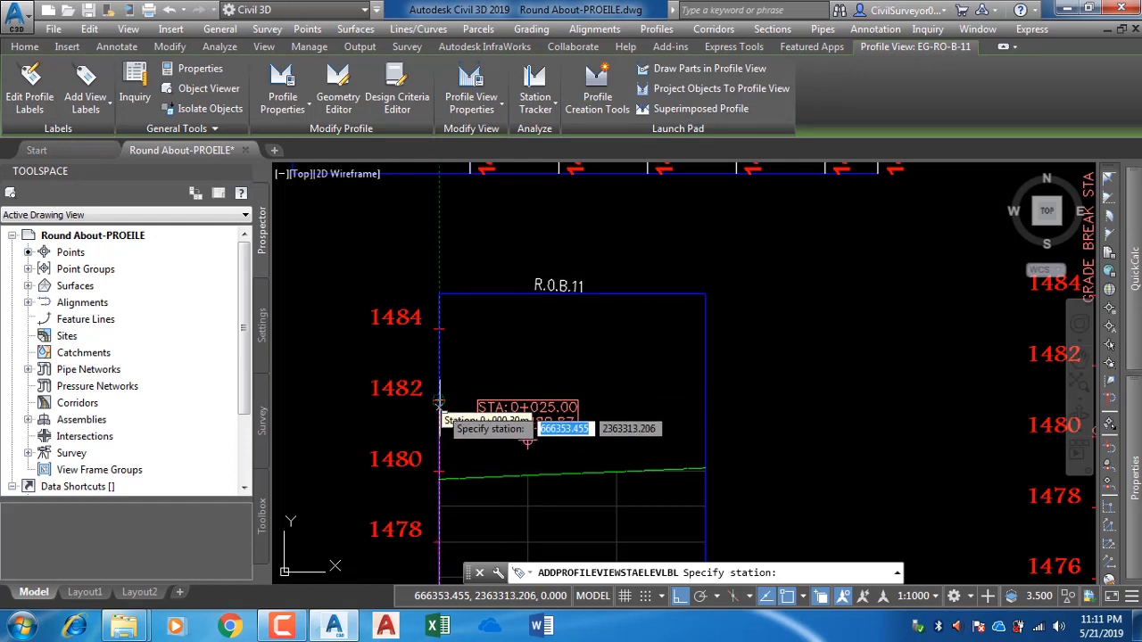
pyautogui.click(439, 423)
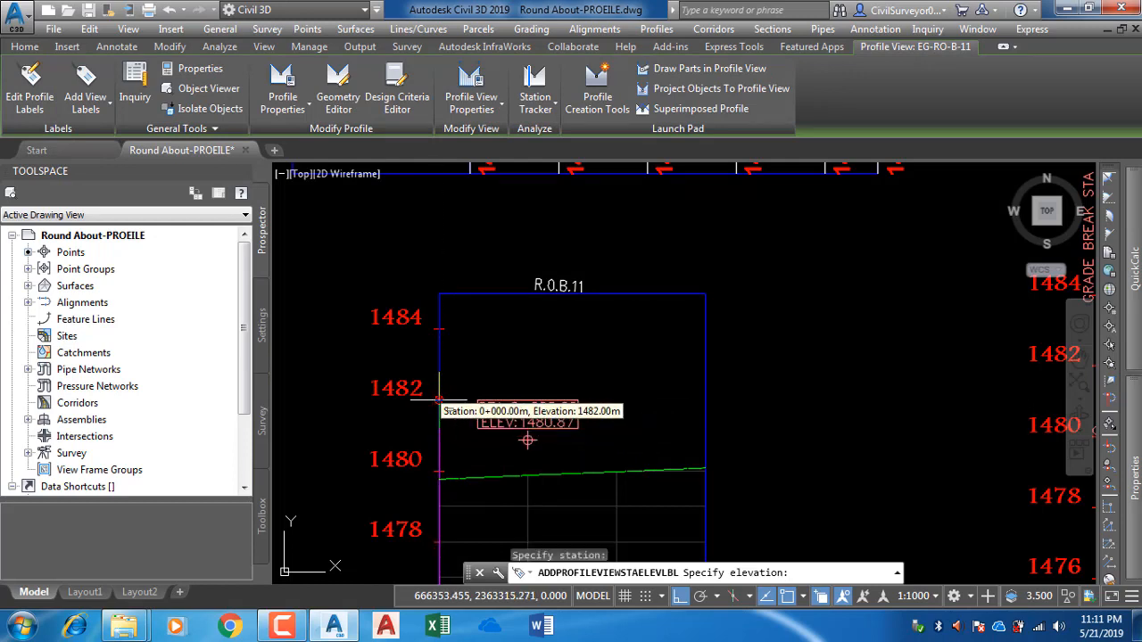
pyautogui.write('1481.245')
pyautogui.press('Return')
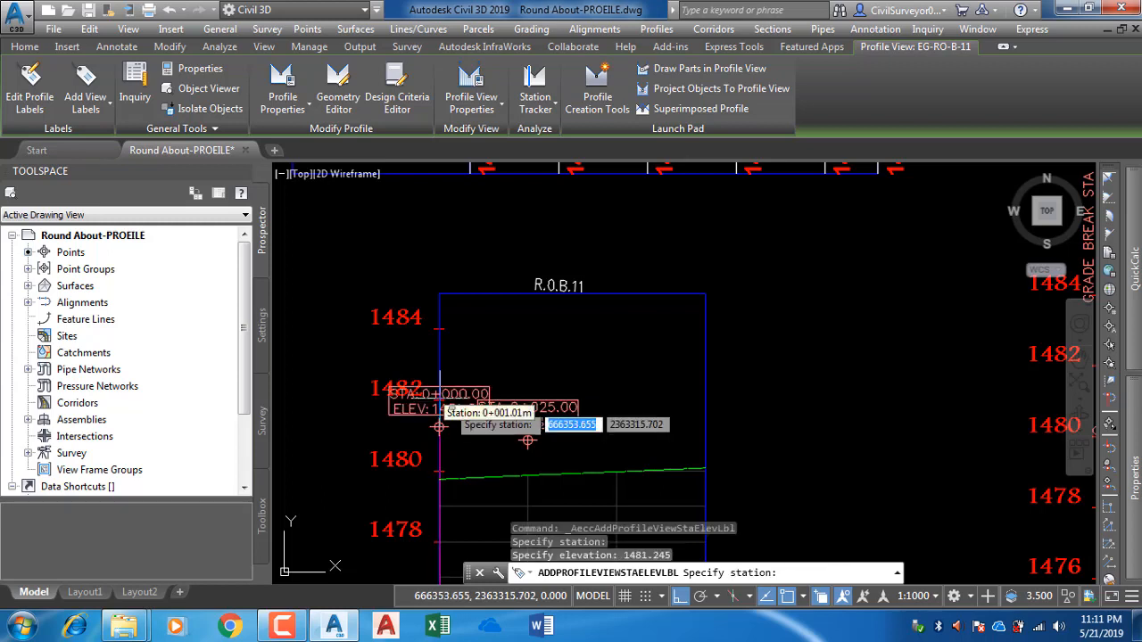
# Step: Add another station elevation label at station 39.5 with elevation 1480.58, end the labelling command and deselect the profile view
pyautogui.write('39.')
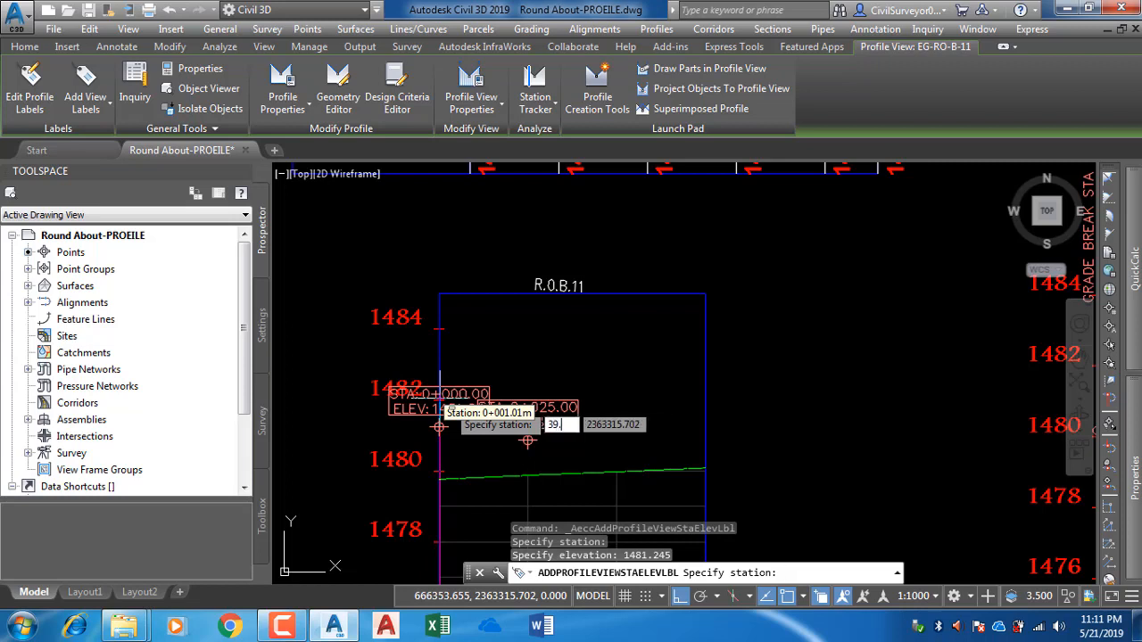
pyautogui.write('5')
pyautogui.press('Return')
pyautogui.write('1480.')
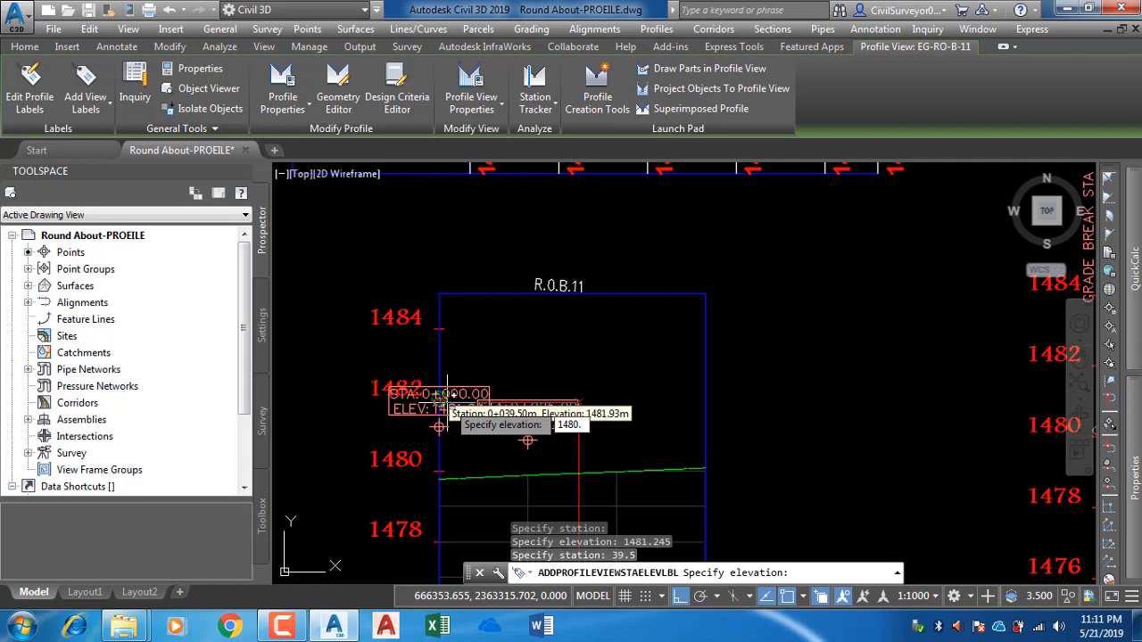
pyautogui.write('58')
pyautogui.press('Return')
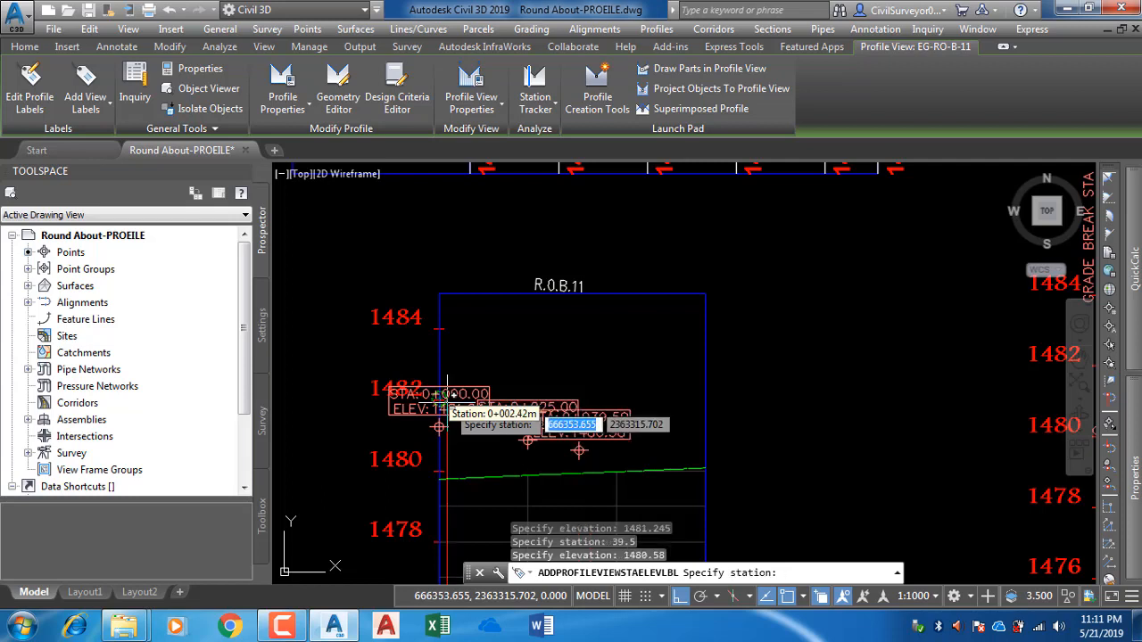
pyautogui.press('Escape')
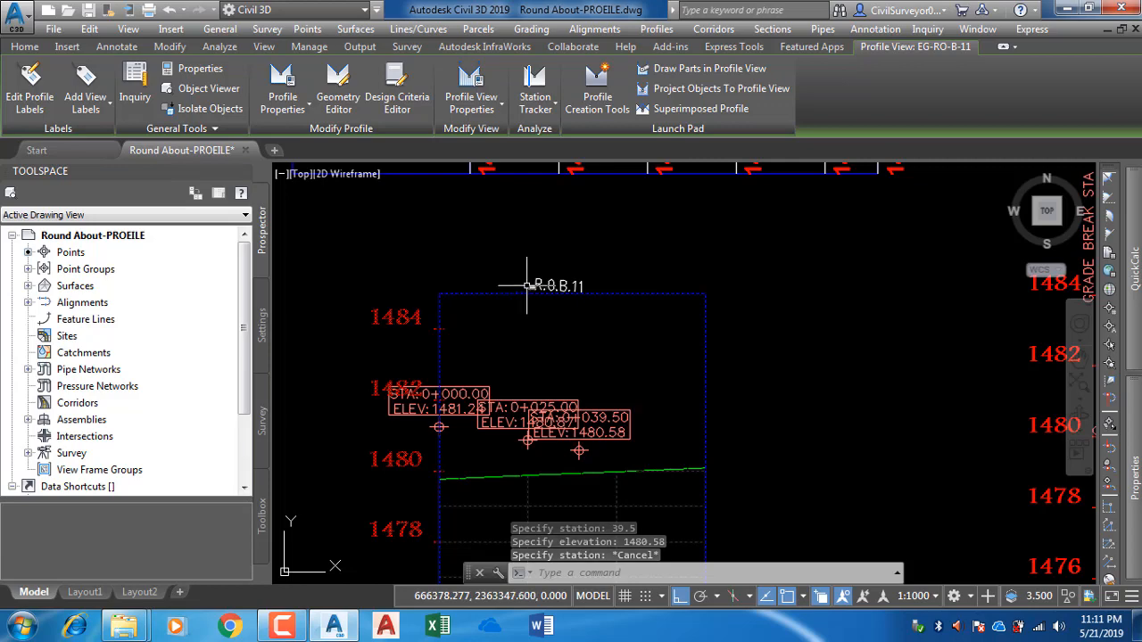
pyautogui.press('Escape')
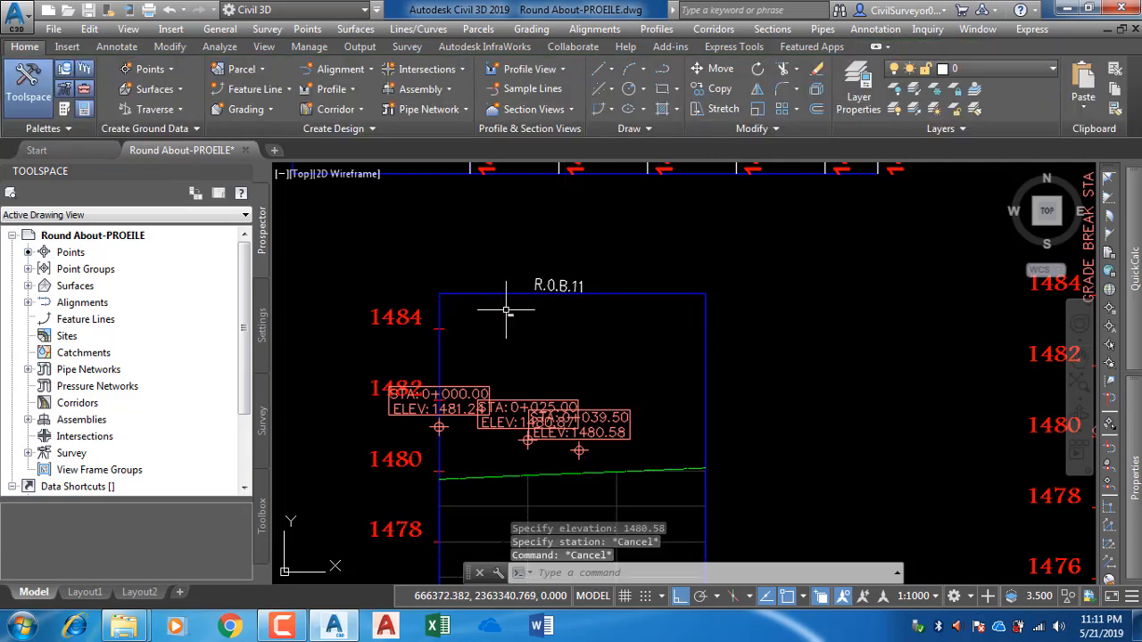
# Step: Create a layout profile named PGL-RO-B-11 for the R.O.B.11 profile view, using the Design Profile style and Complete Label Set
pyautogui.click(501, 293)
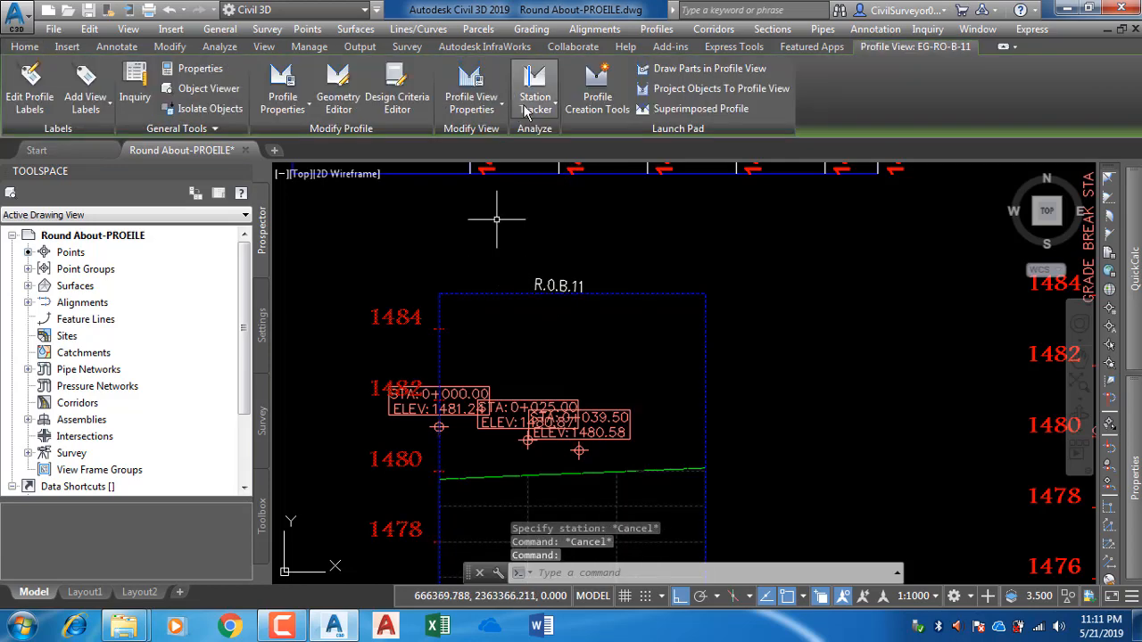
pyautogui.click(598, 96)
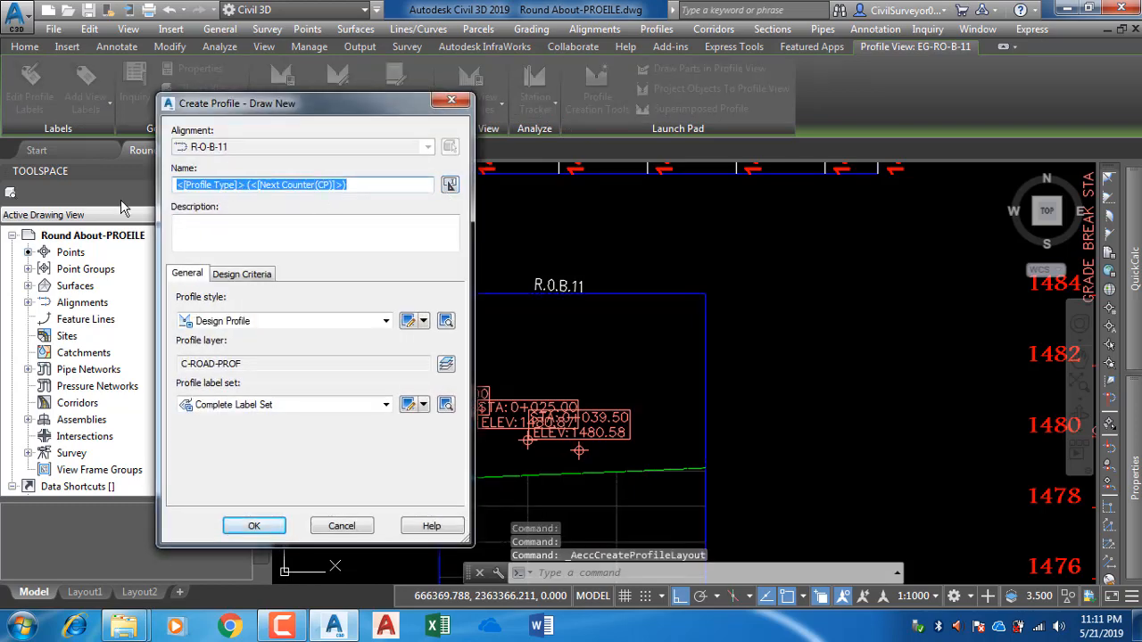
pyautogui.write('PGL')
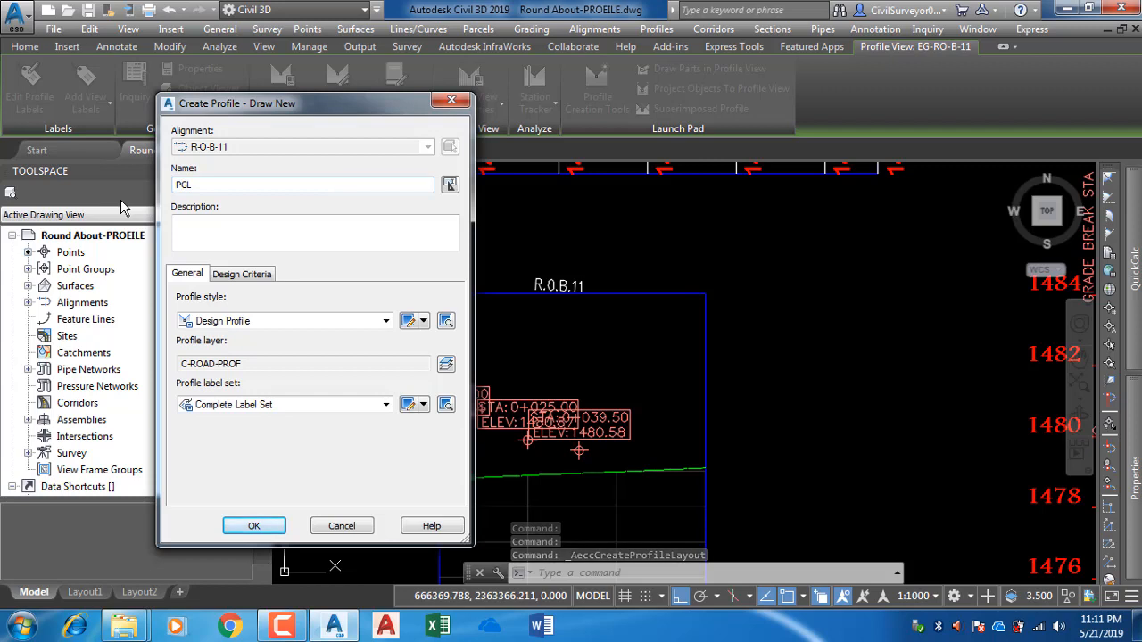
pyautogui.write('-RO')
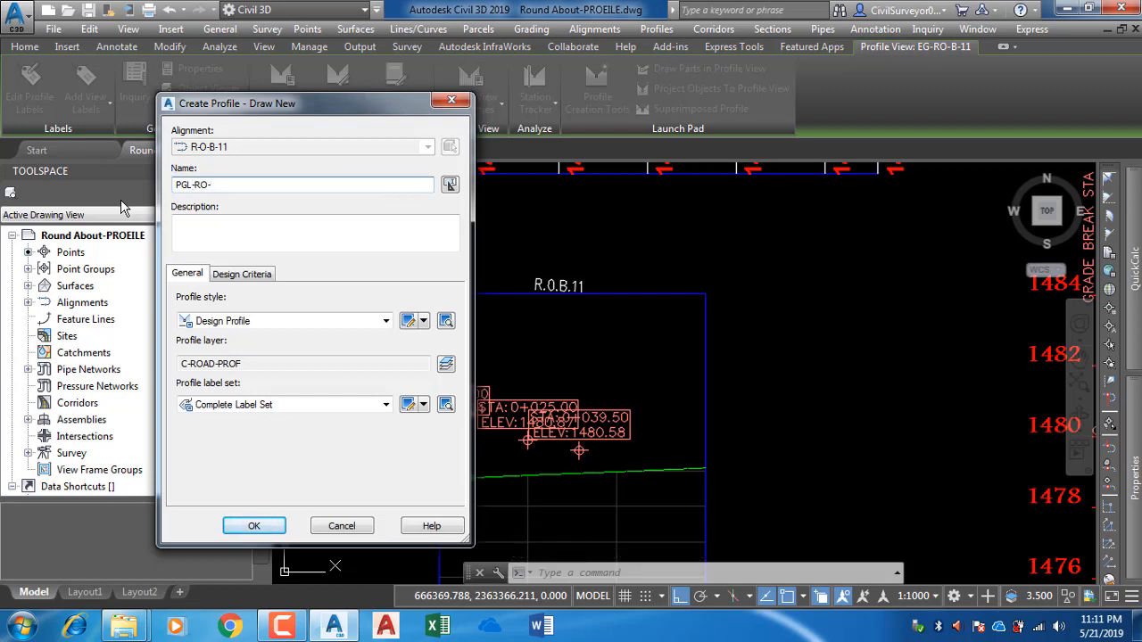
pyautogui.write('-B-11')
pyautogui.click(254, 527)
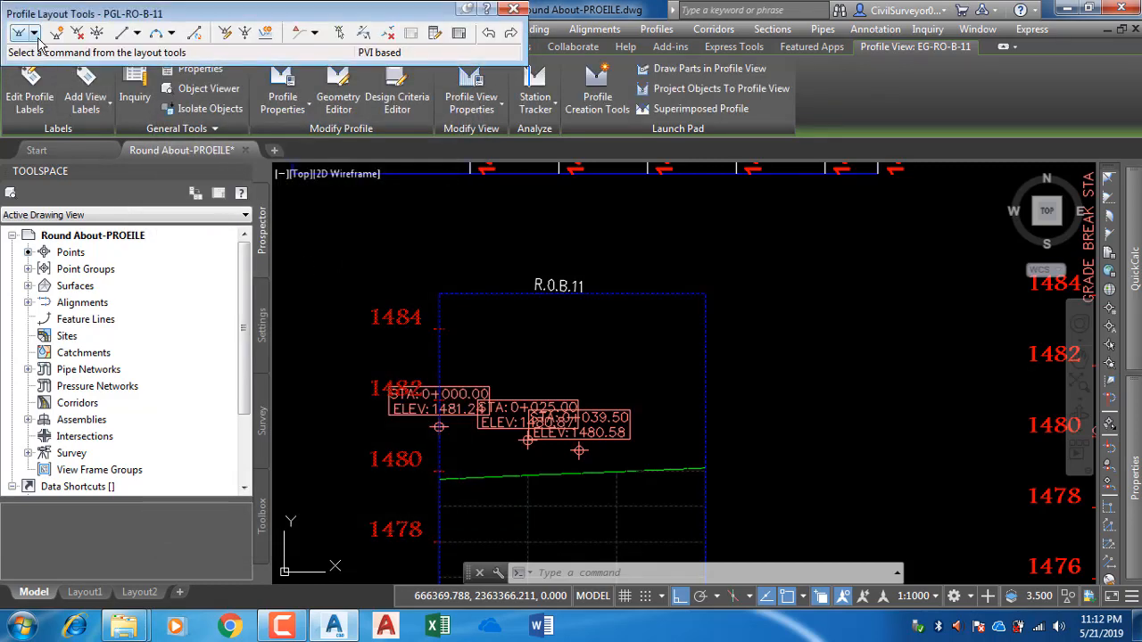
# Step: Draw the PGL-RO-B-11 tangents without curves through the labelled points at 0+000, 0+025 and 0+039.50 to the ground profile's end
pyautogui.click(34, 33)
pyautogui.click(63, 53)
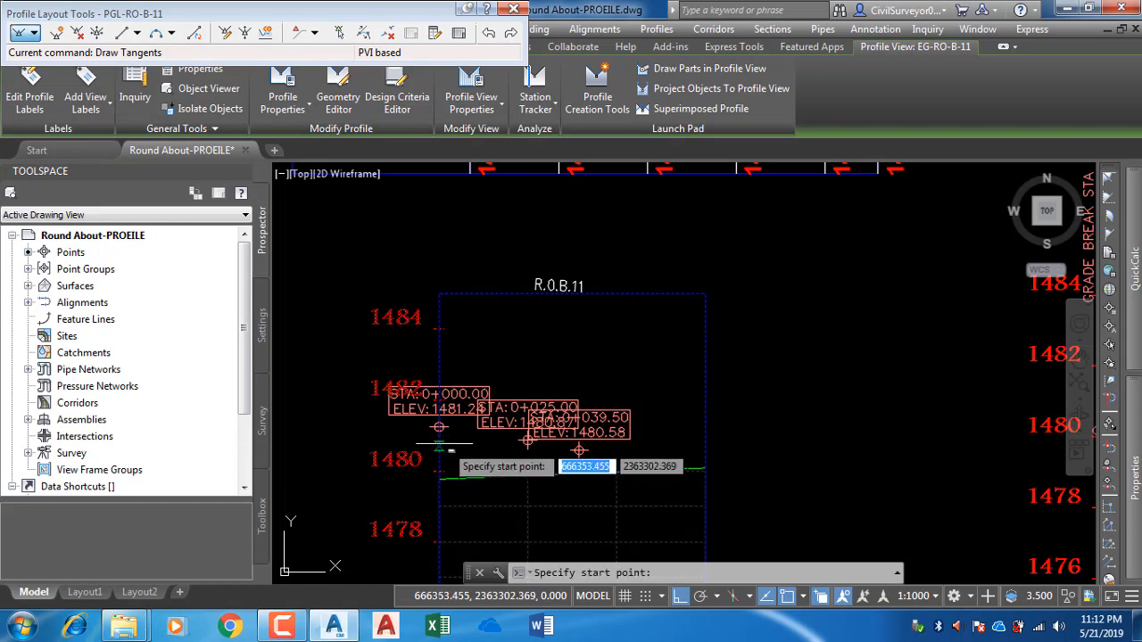
pyautogui.scroll(4, 433, 437)
pyautogui.click(430, 407)
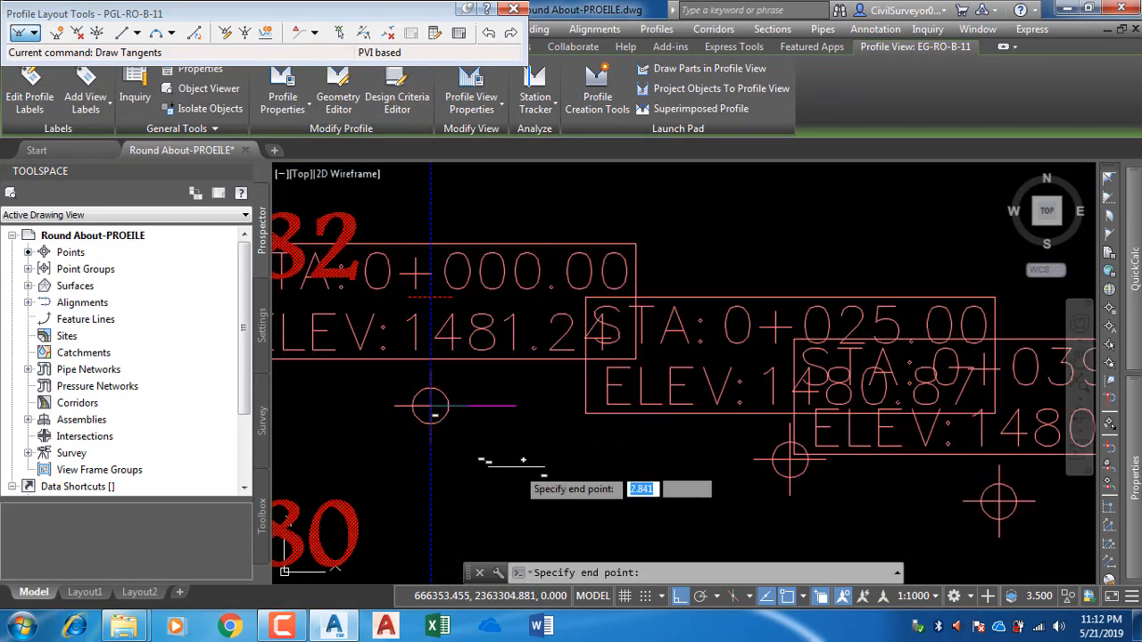
pyautogui.click(791, 461)
pyautogui.moveTo(855, 498); pyautogui.dragTo(482, 458, button='middle')
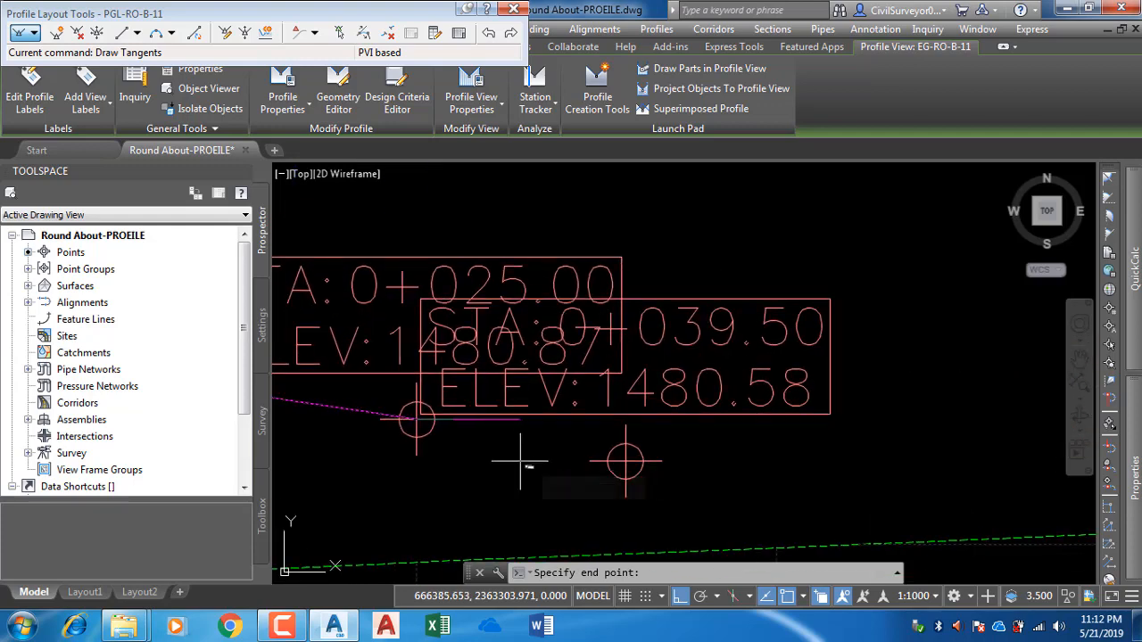
pyautogui.click(627, 461)
pyautogui.scroll(-5, 448, 451)
pyautogui.scroll(4, 615, 460)
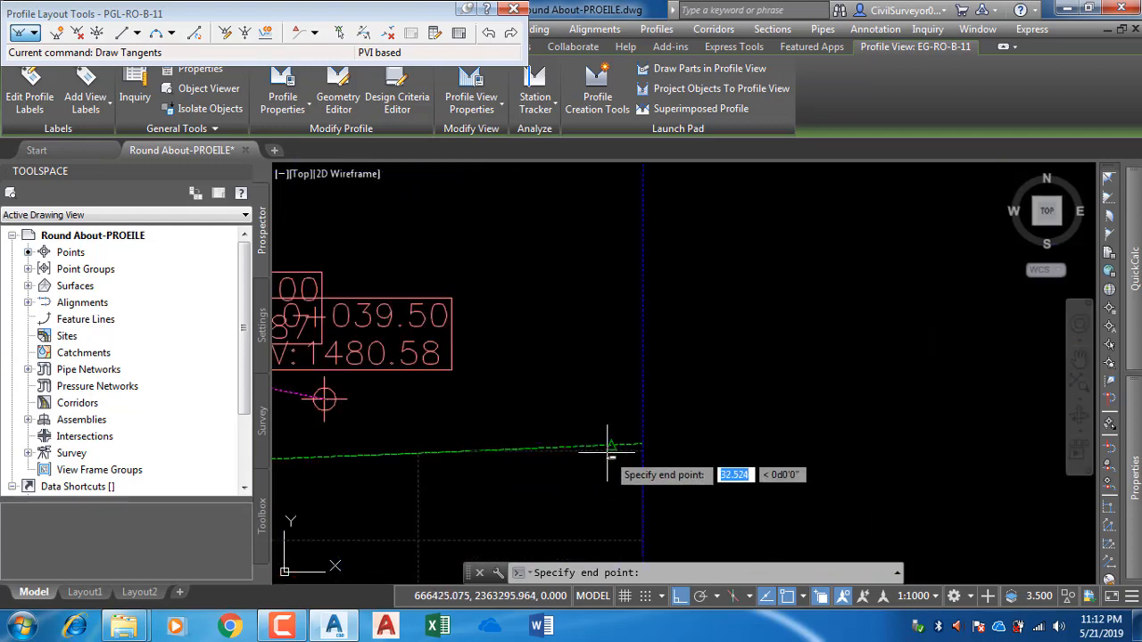
pyautogui.click(642, 443)
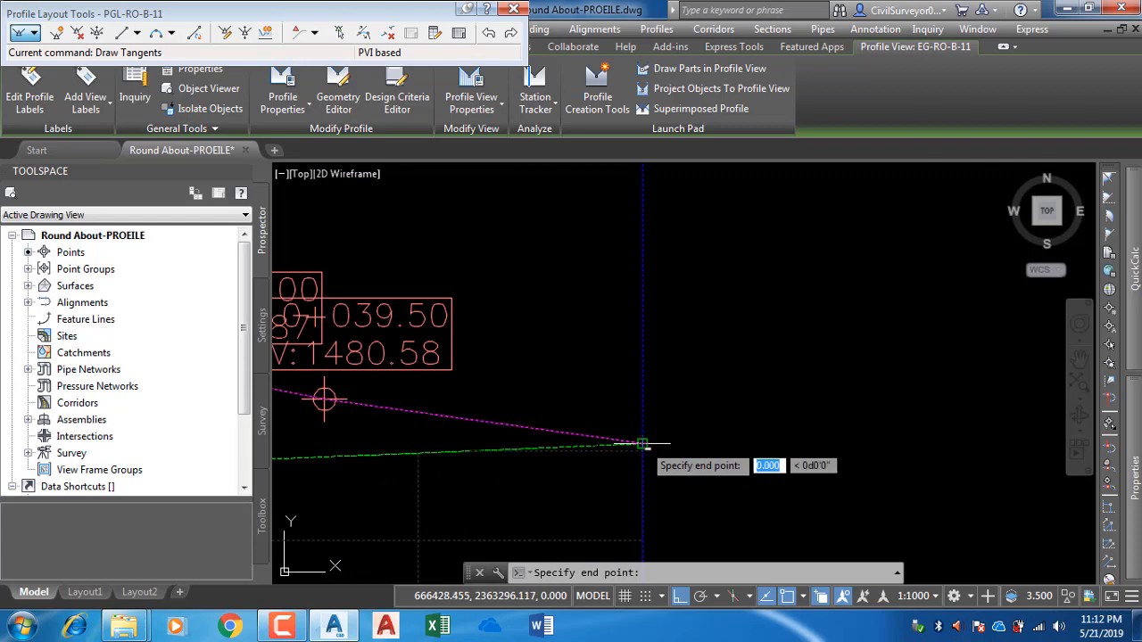
pyautogui.press('Return')
# Step: Delete the three station elevation labels at 0+000, 0+025 and 0+039.50 from the R.O.B.11 profile view
pyautogui.scroll(-5, 693, 393)
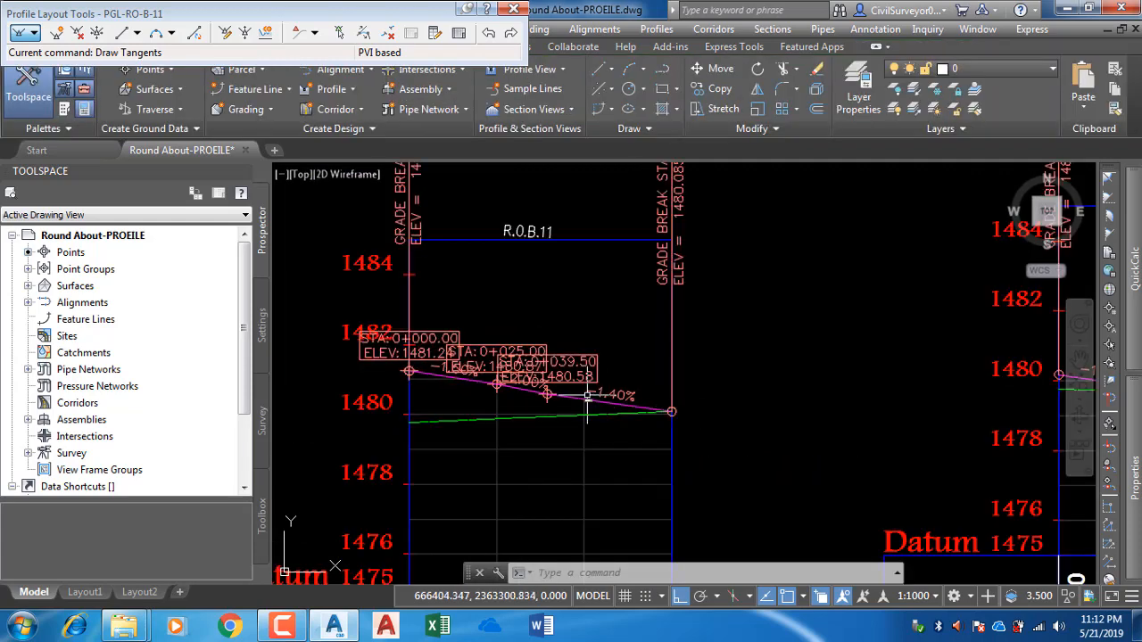
pyautogui.scroll(4, 576, 355)
pyautogui.click(627, 295)
pyautogui.click(550, 346)
pyautogui.moveTo(418, 296); pyautogui.dragTo(630, 311, button='middle')
pyautogui.click(571, 266)
pyautogui.click(530, 321)
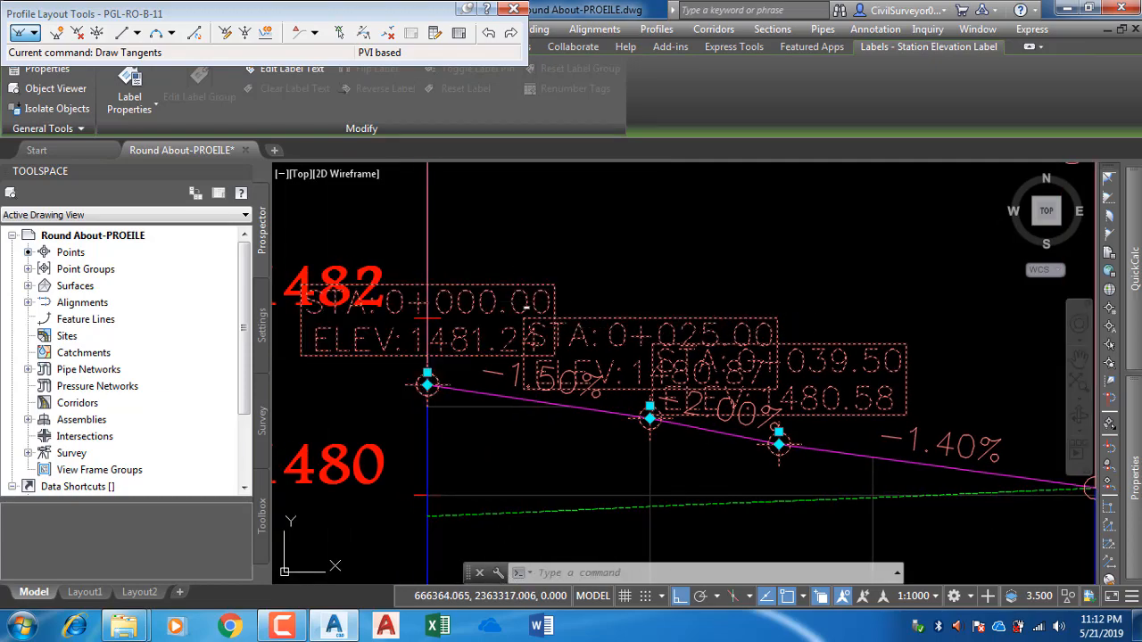
pyautogui.press('Delete')
# Step: Examine the approach-road profile views and the roundabout plan with its connecting road alignments
pyautogui.scroll(-8, 549, 294)
pyautogui.moveTo(582, 374); pyautogui.dragTo(523, 419, button='middle')
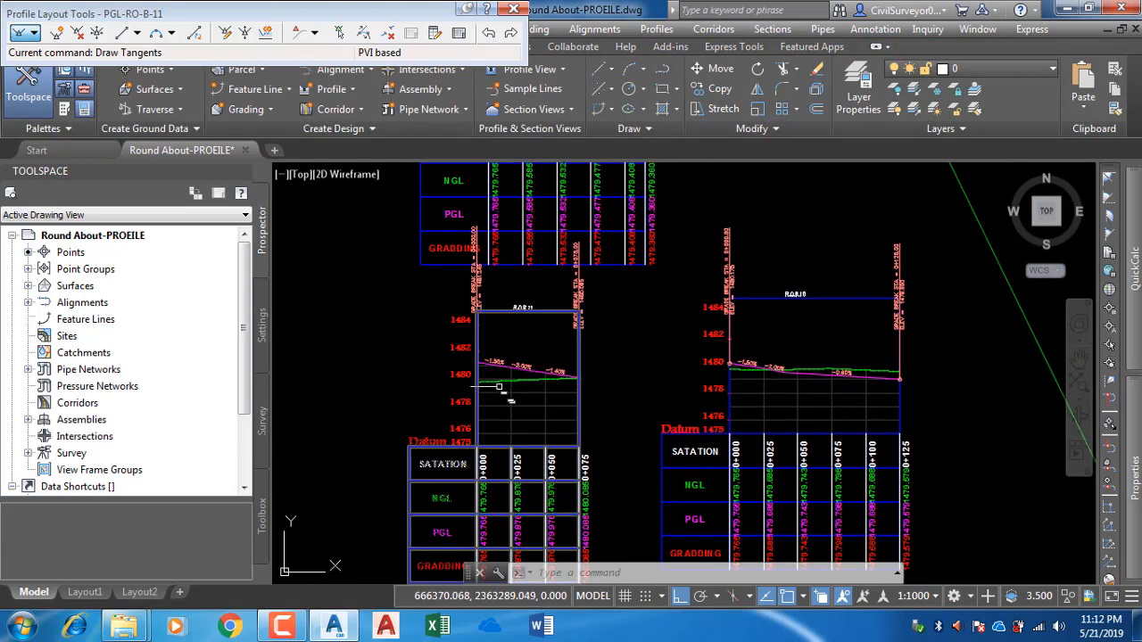
pyautogui.scroll(-2, 507, 395)
pyautogui.scroll(-5, 548, 335)
pyautogui.moveTo(502, 266); pyautogui.dragTo(545, 342, button='middle')
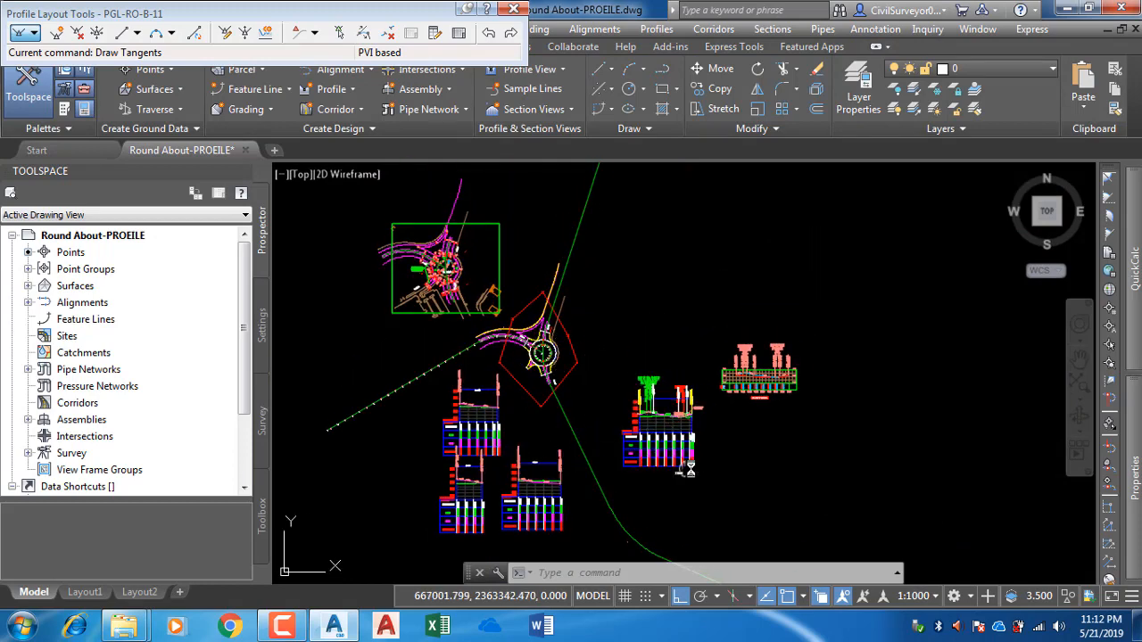
pyautogui.moveTo(676, 461); pyautogui.dragTo(689, 462, button='middle')
pyautogui.scroll(4, 557, 371)
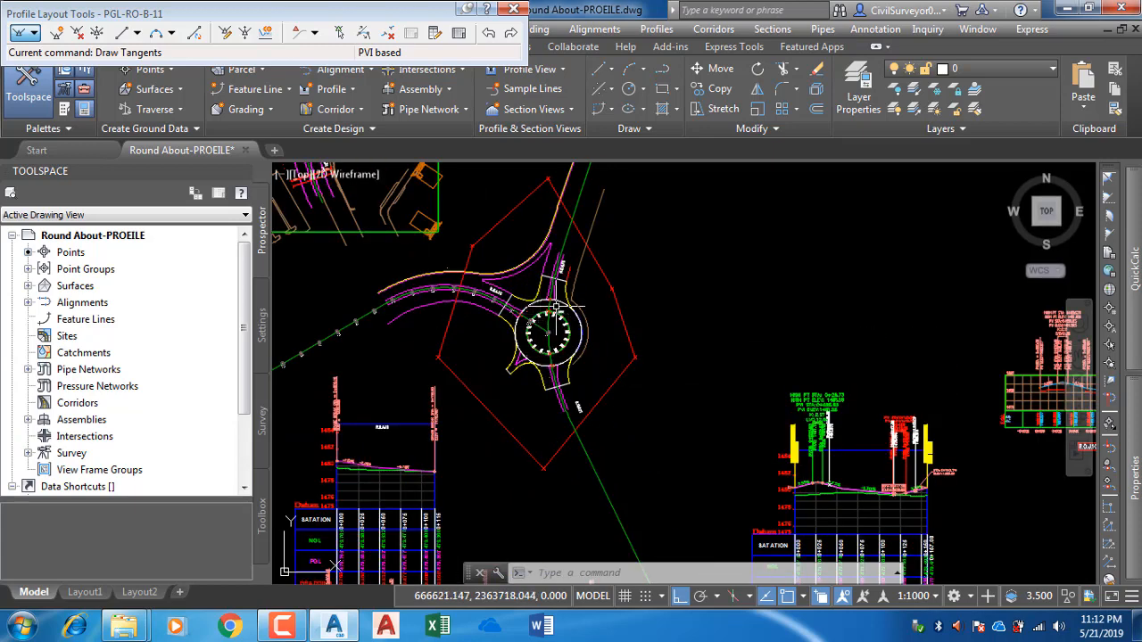
pyautogui.scroll(4, 529, 330)
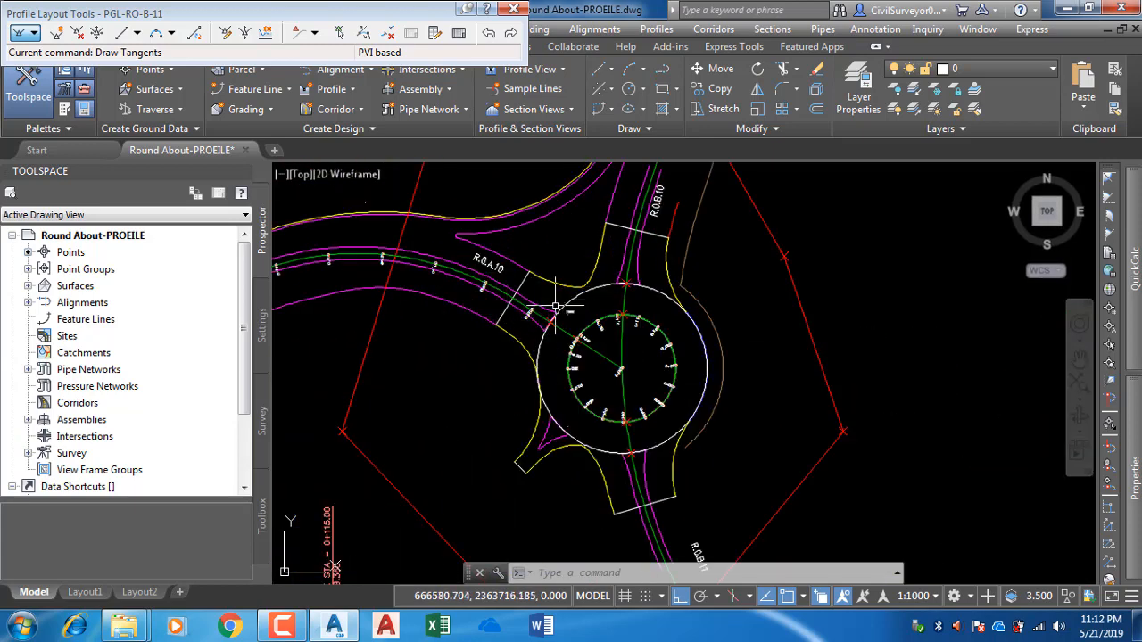
pyautogui.scroll(-4, 580, 298)
pyautogui.scroll(-4, 596, 297)
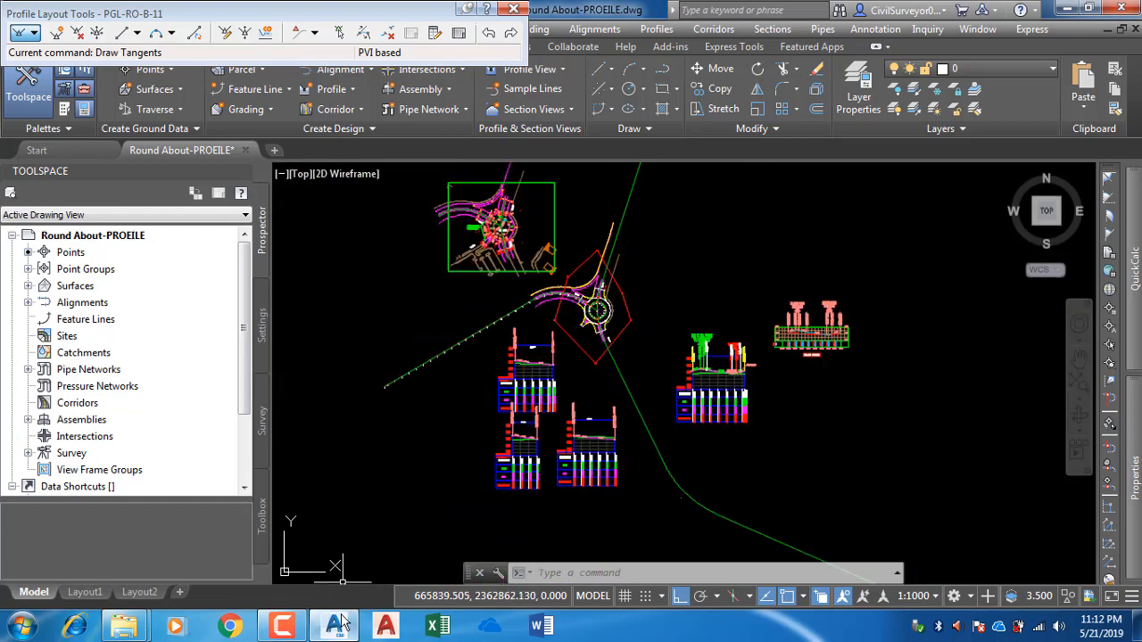
pyautogui.moveTo(342, 621)
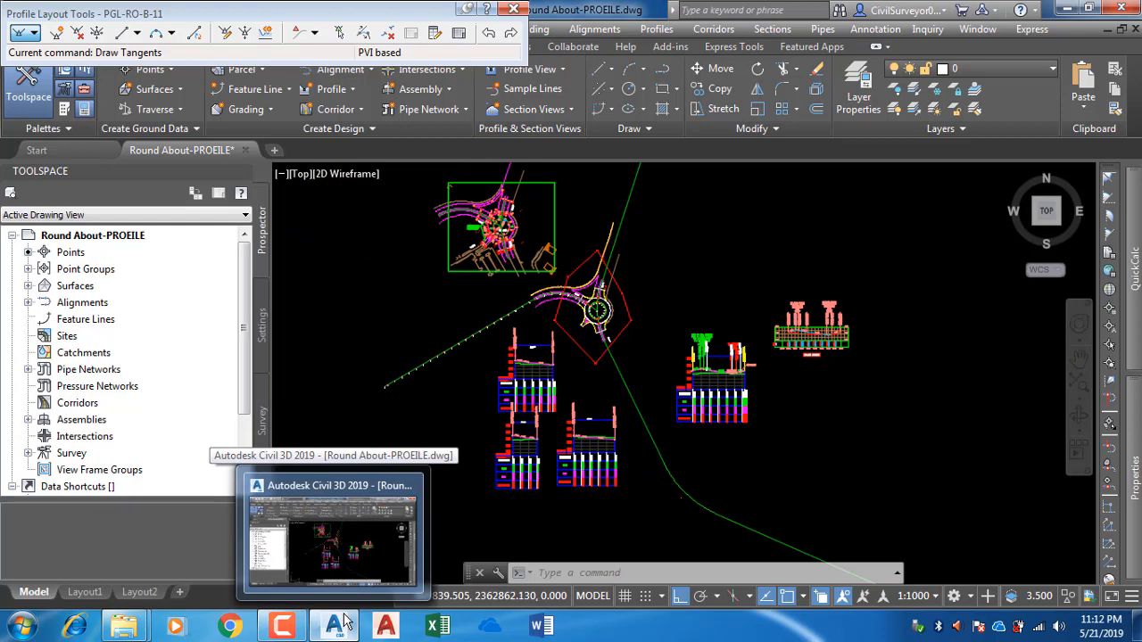
pyautogui.moveTo(284, 626)
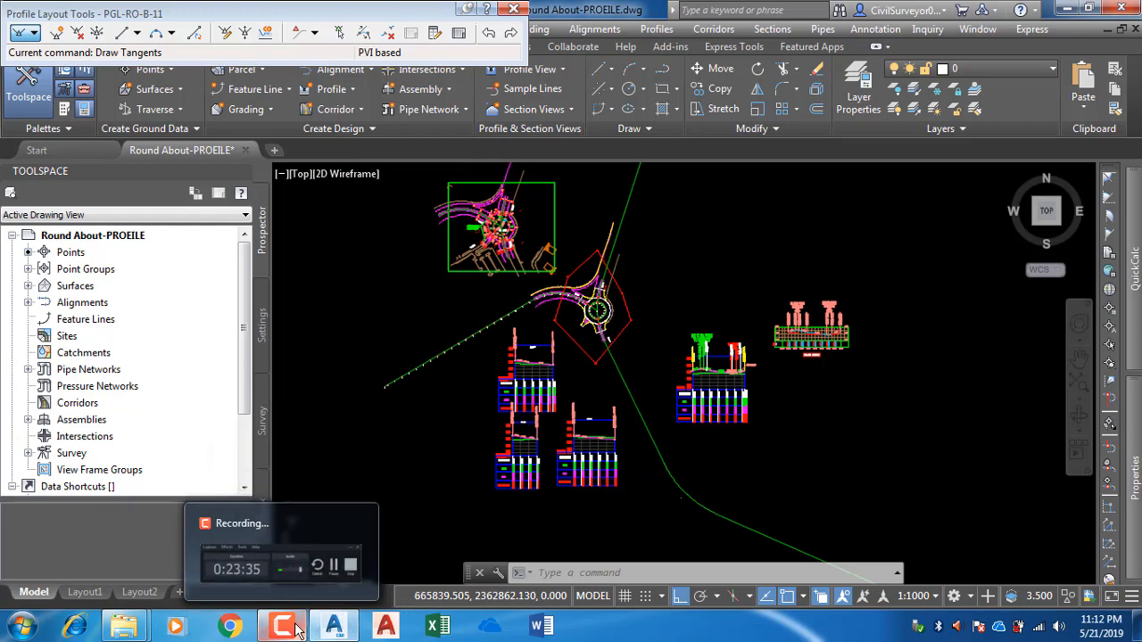